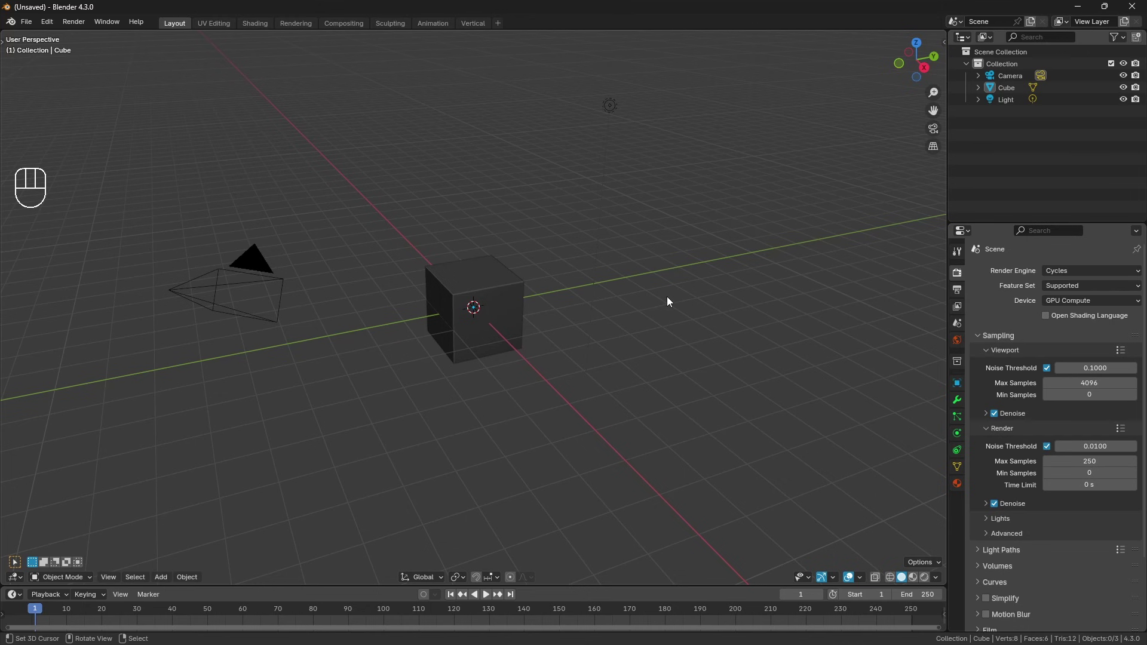
# Delete all the default objects from the scene: the camera, cube and light
pyautogui.press('a')
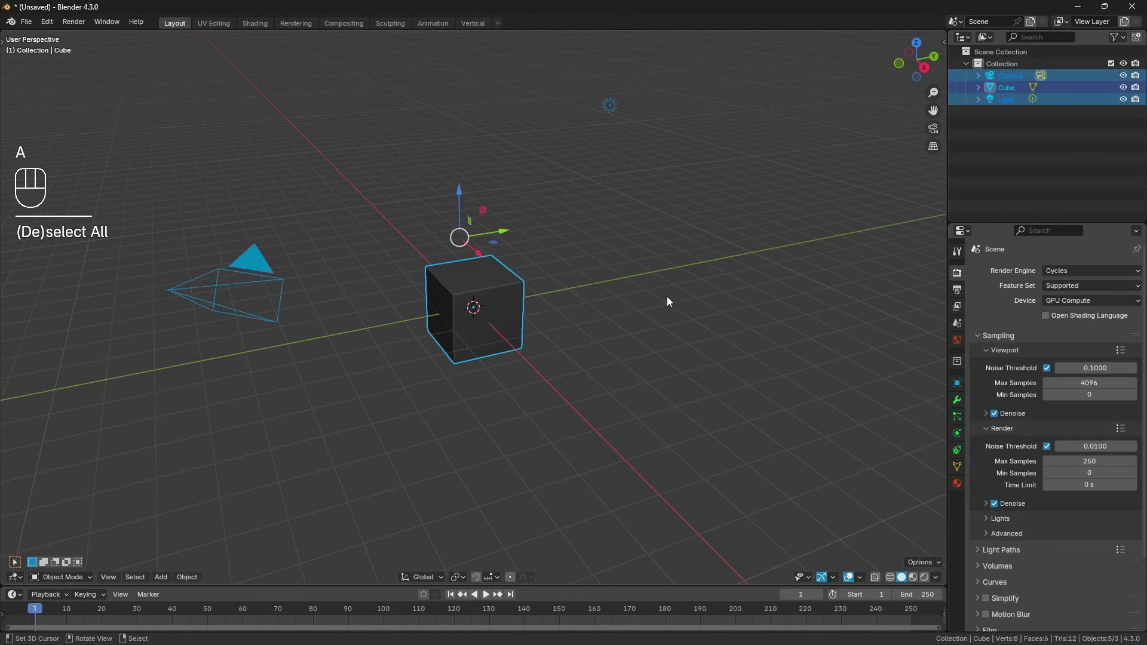
pyautogui.press('x')
pyautogui.click(668, 301)
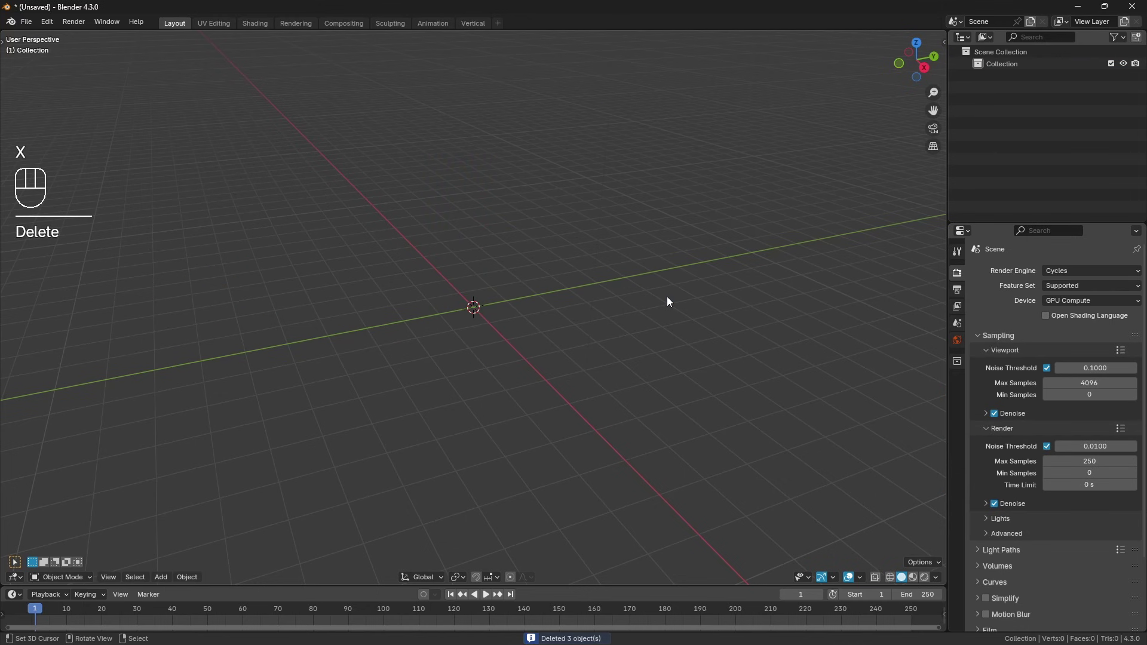
# Add Deo_Front.jpg from the Beginner 2 - Deo folder as a background image
pyautogui.hotkey('shift', 'a')
pyautogui.moveTo(667, 298)
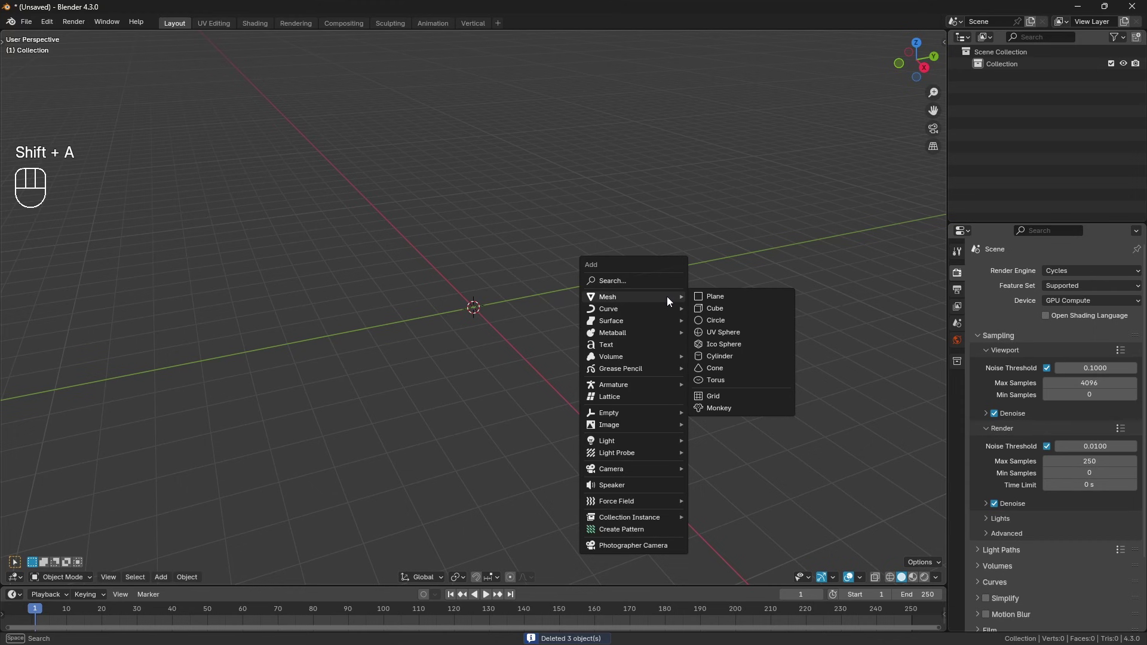
pyautogui.moveTo(619, 423)
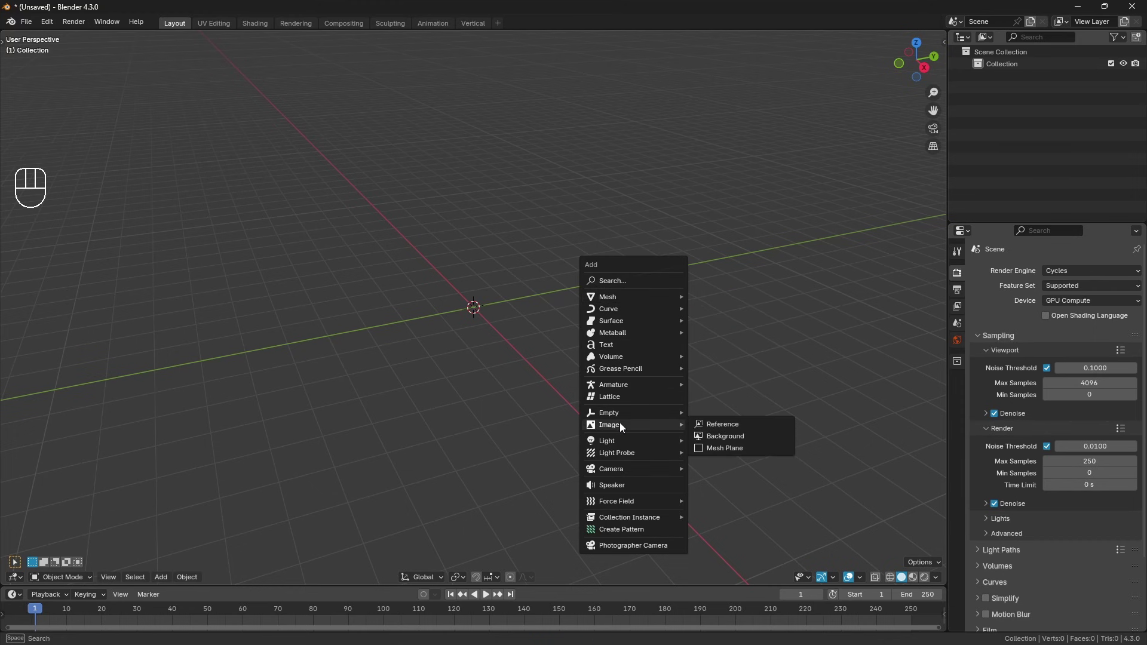
pyautogui.click(739, 436)
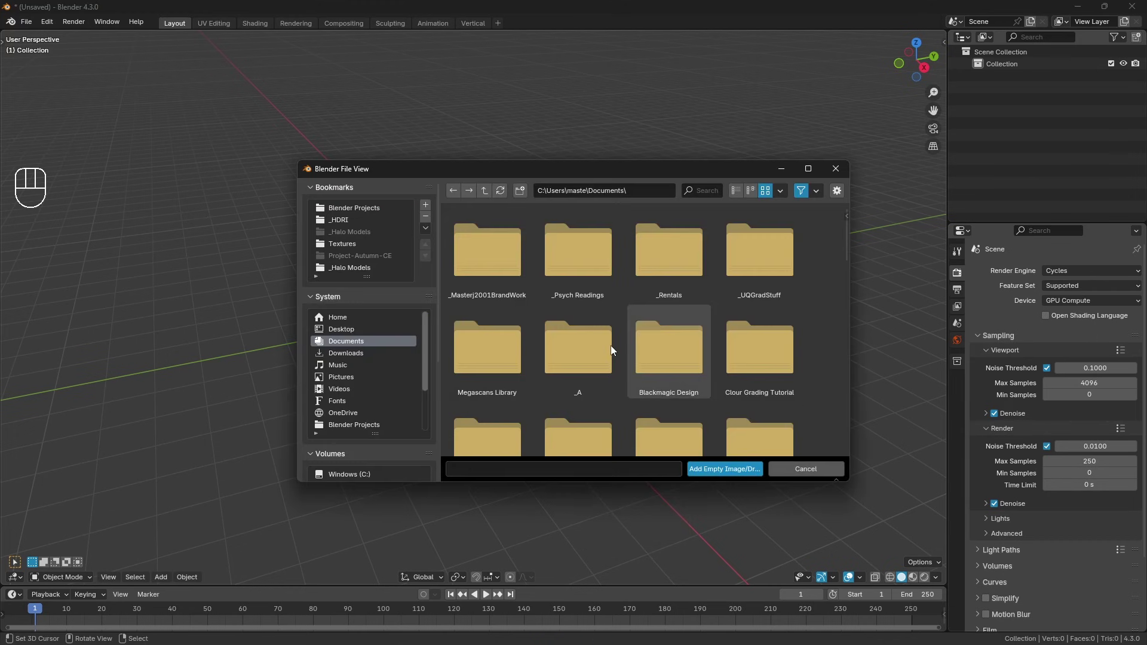
pyautogui.click(803, 163)
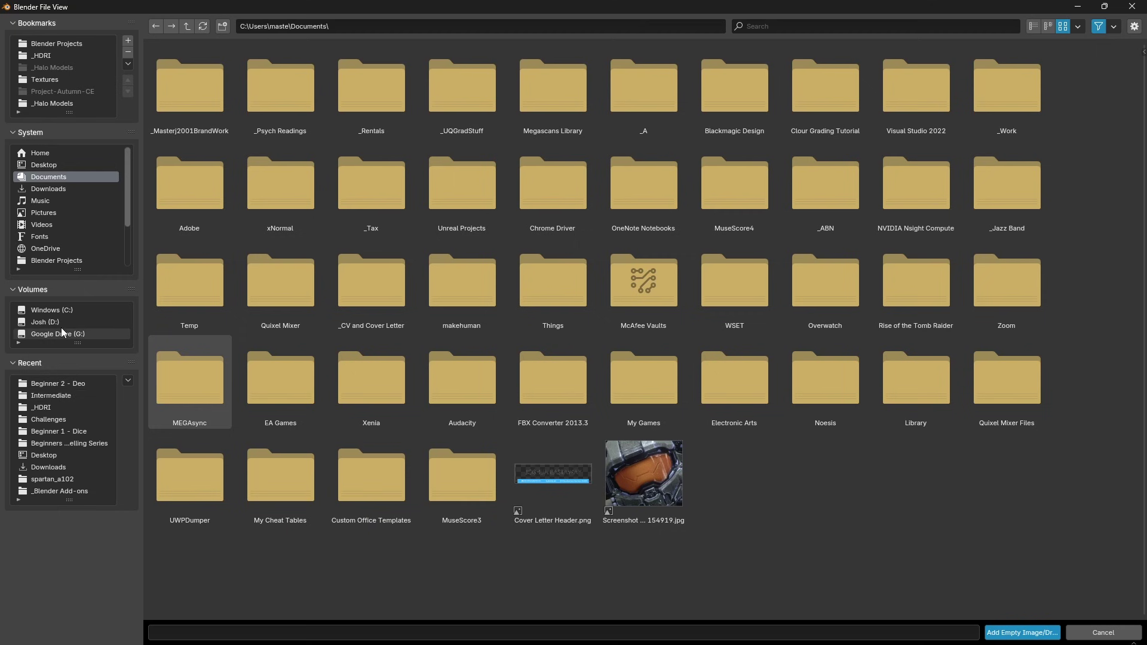
pyautogui.click(75, 394)
pyautogui.click(78, 384)
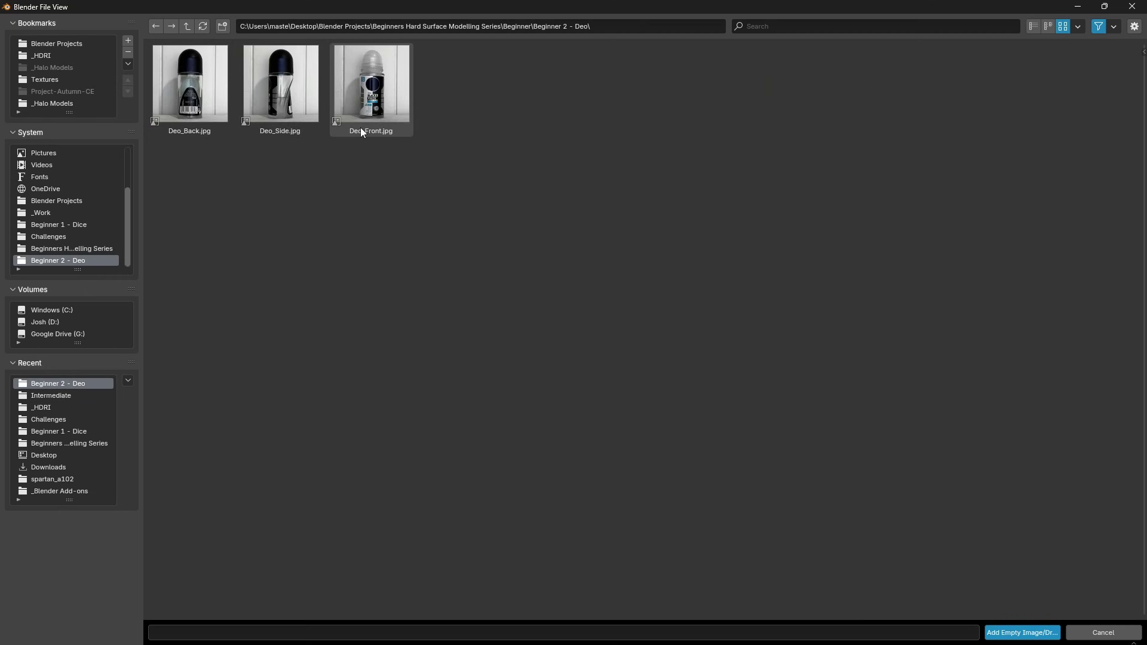
pyautogui.doubleClick(379, 103)
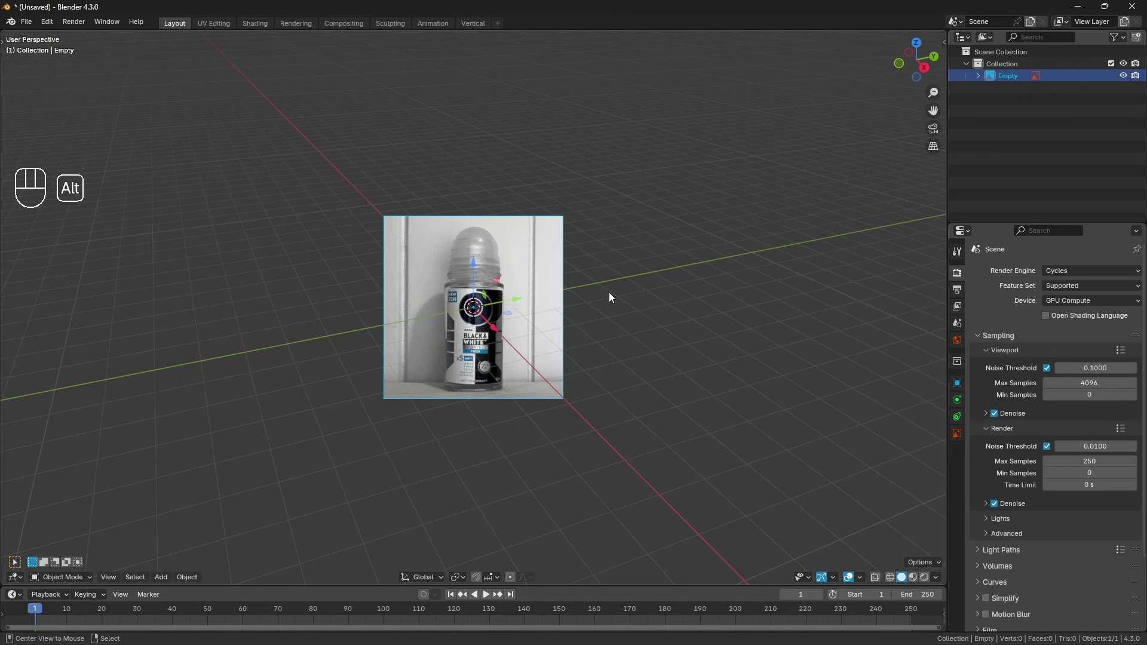
# Clear the front reference image's rotation and rotate it 90° about the global X axis
pyautogui.hotkey('alt', 'r')
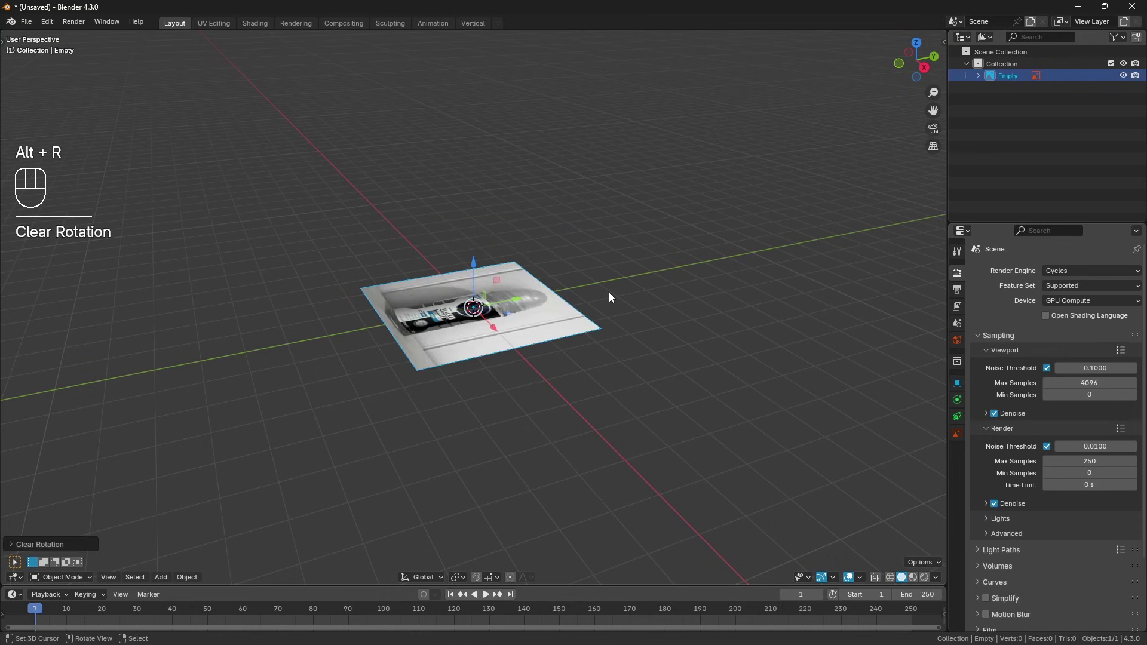
pyautogui.write('rx90')
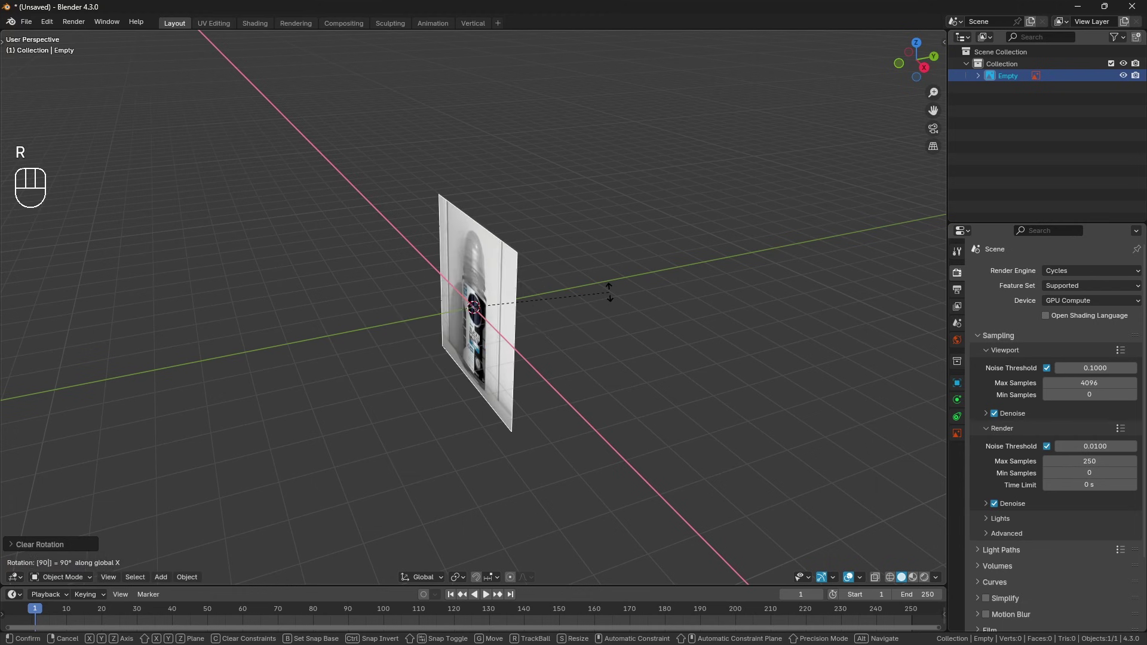
pyautogui.click(610, 293)
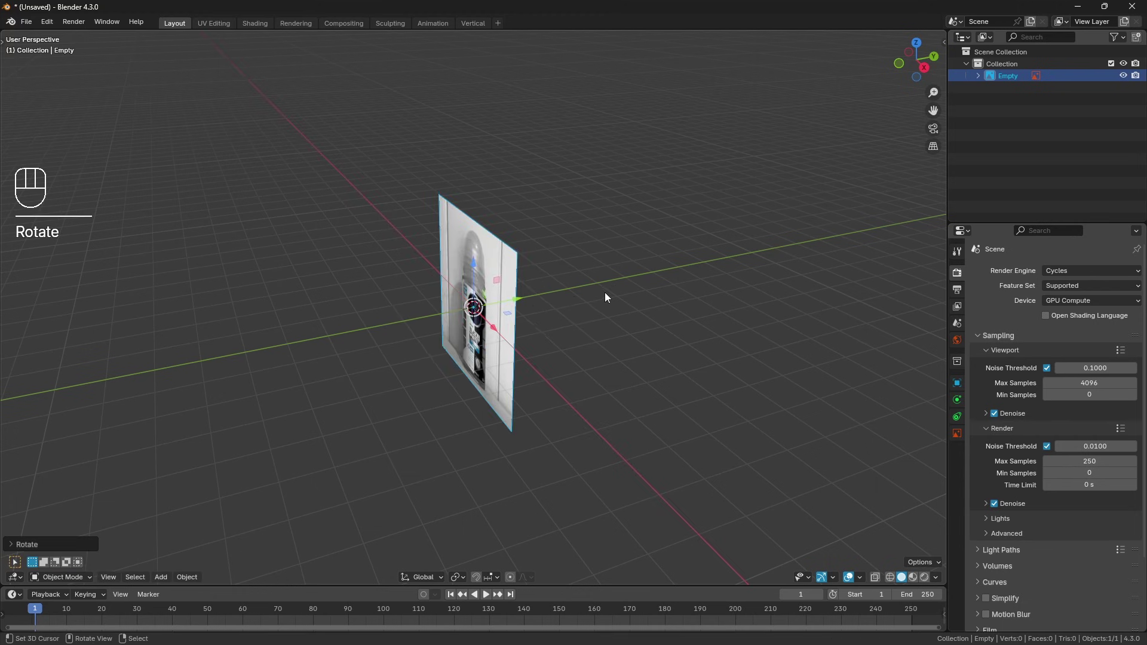
# Move the front reference image 7 m along the global Y axis
pyautogui.write('gy')
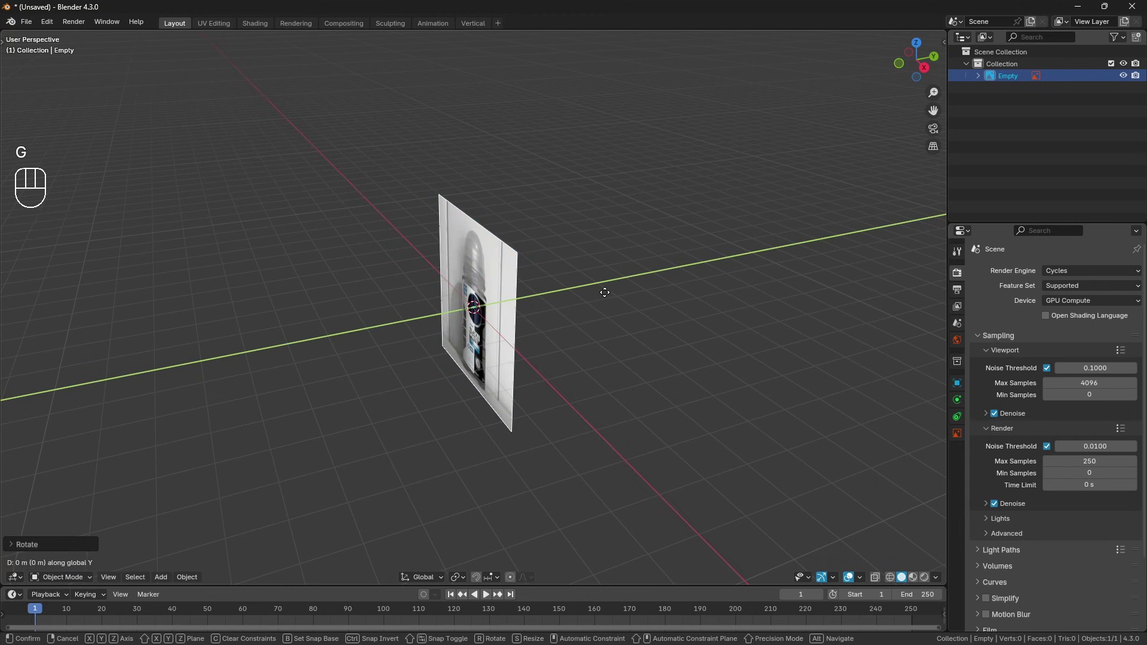
pyautogui.write('7')
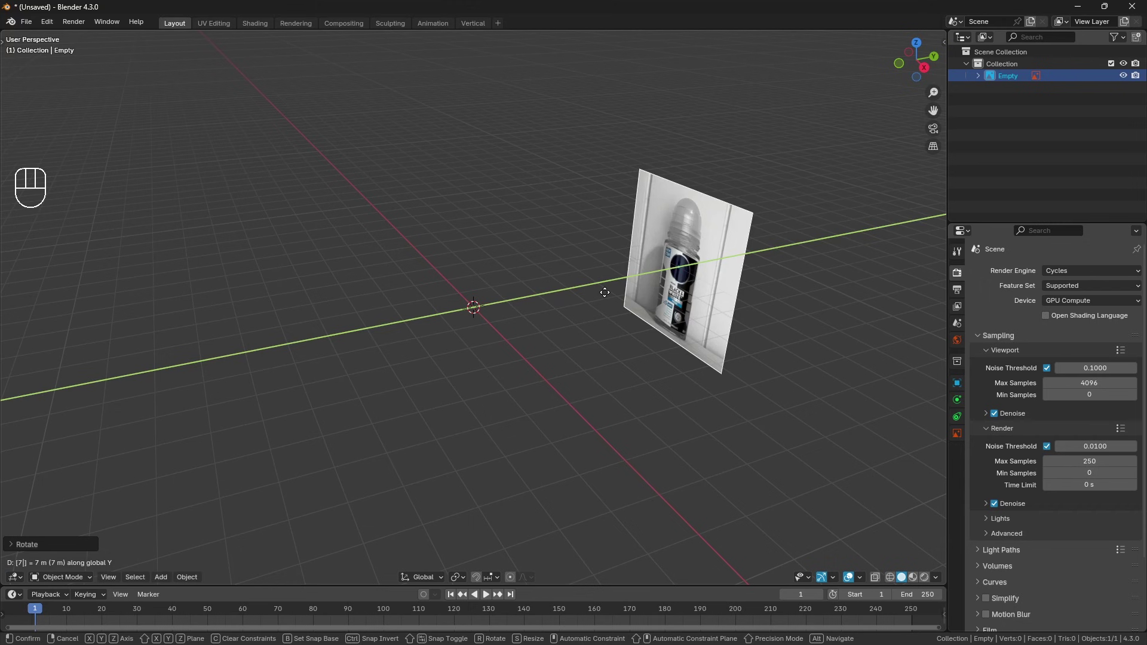
pyautogui.click(605, 293)
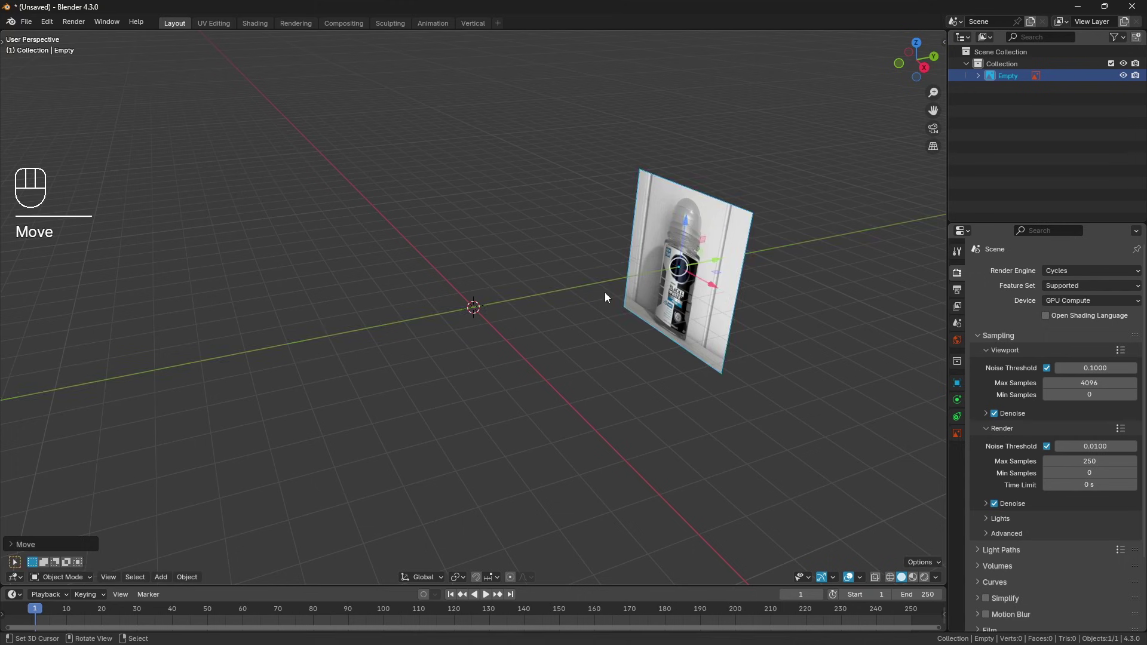
# Set the front reference image's depth to Back and its visible side to Front, and check it from both sides
pyautogui.keyDown('shift'); pyautogui.moveTo(605, 293); pyautogui.dragTo(567, 292, button='middle'); pyautogui.keyUp('shift')
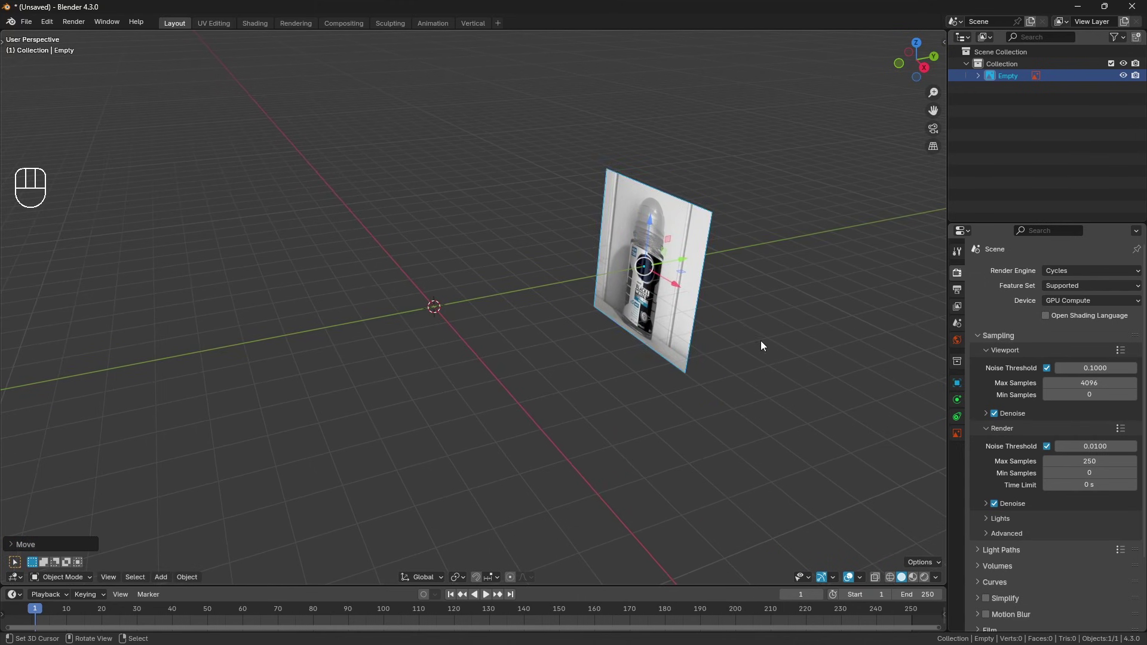
pyautogui.moveTo(760, 343); pyautogui.dragTo(646, 352, button='middle')
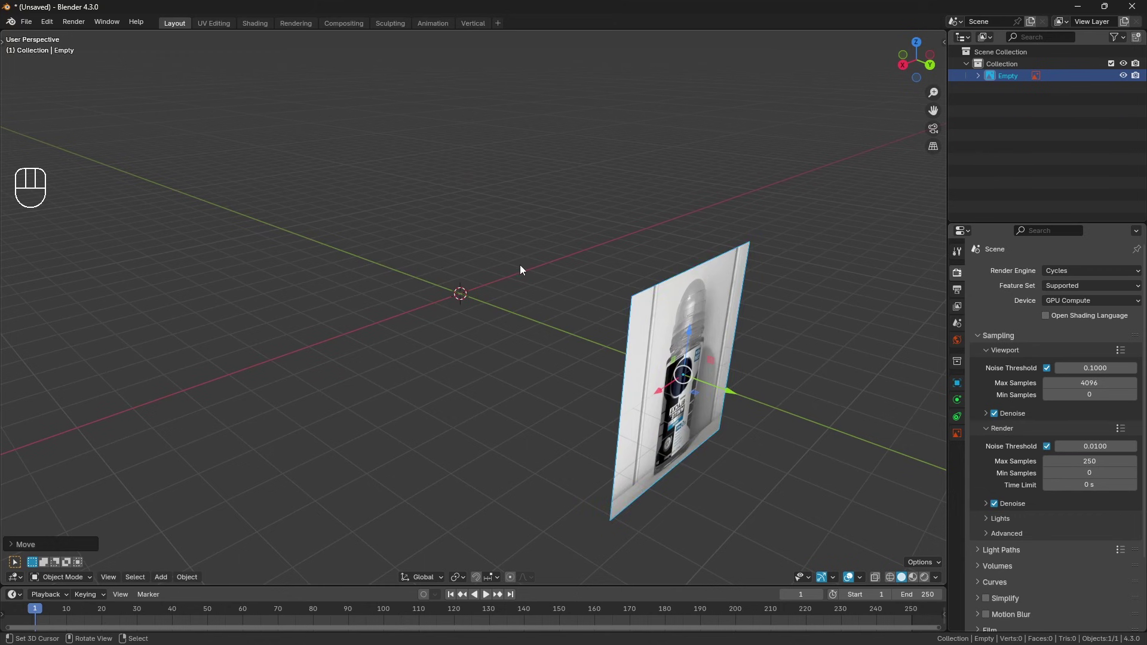
pyautogui.click(956, 433)
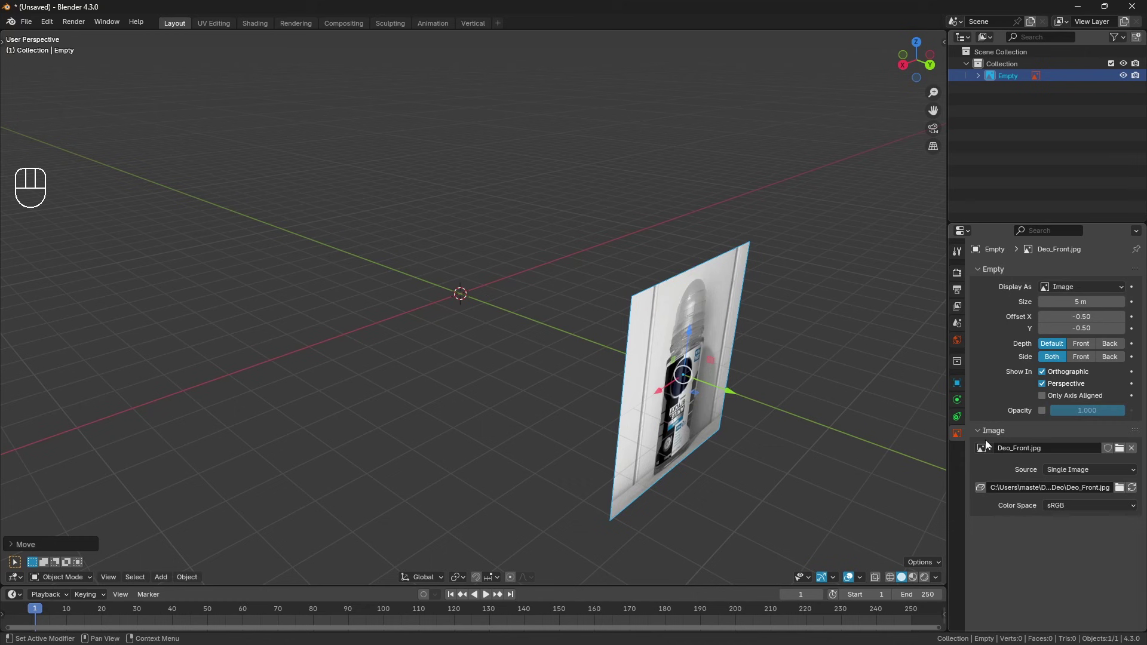
pyautogui.click(1083, 343)
pyautogui.click(1110, 357)
pyautogui.click(1084, 359)
pyautogui.click(1110, 344)
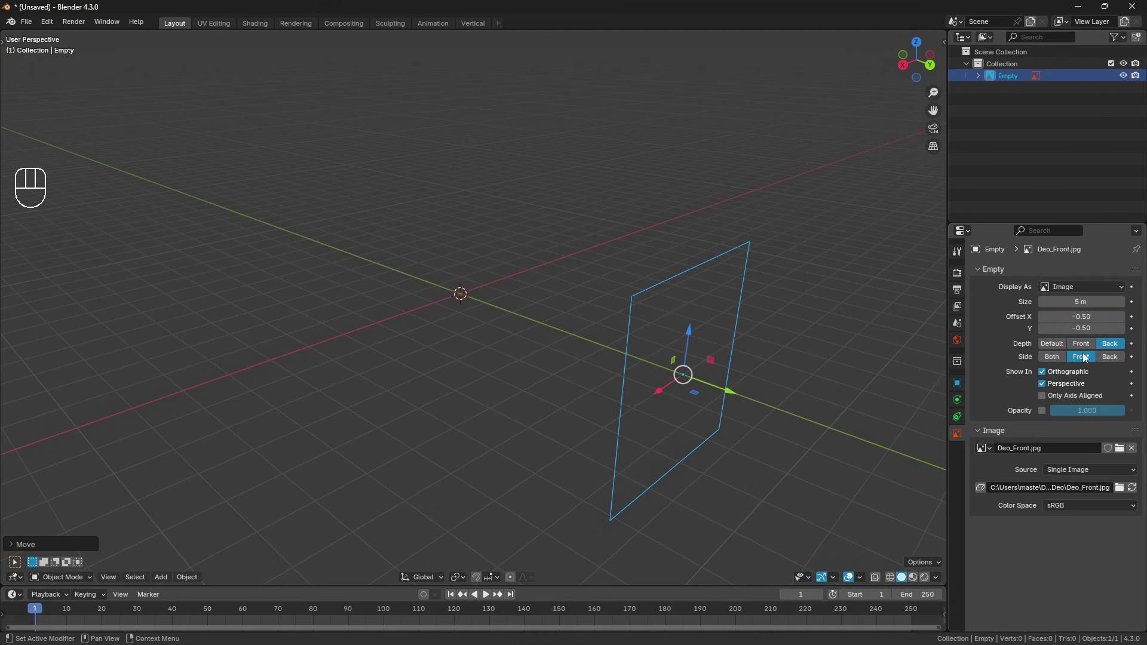
pyautogui.moveTo(934, 360); pyautogui.dragTo(643, 417, button='middle')
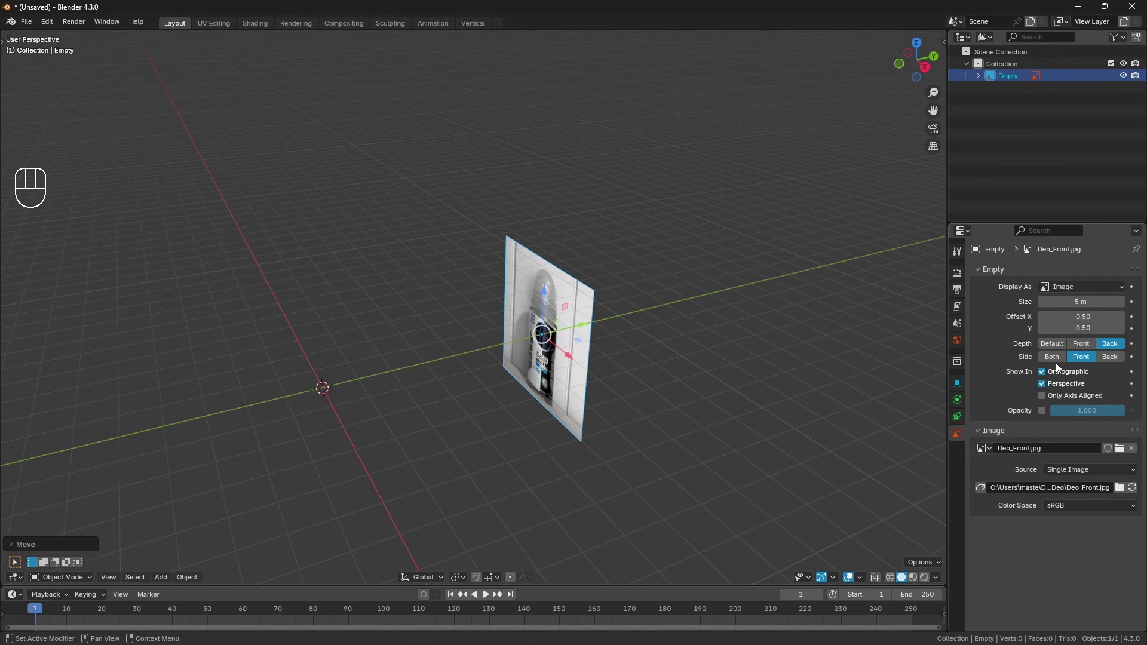
pyautogui.moveTo(659, 374); pyautogui.dragTo(622, 375, button='middle')
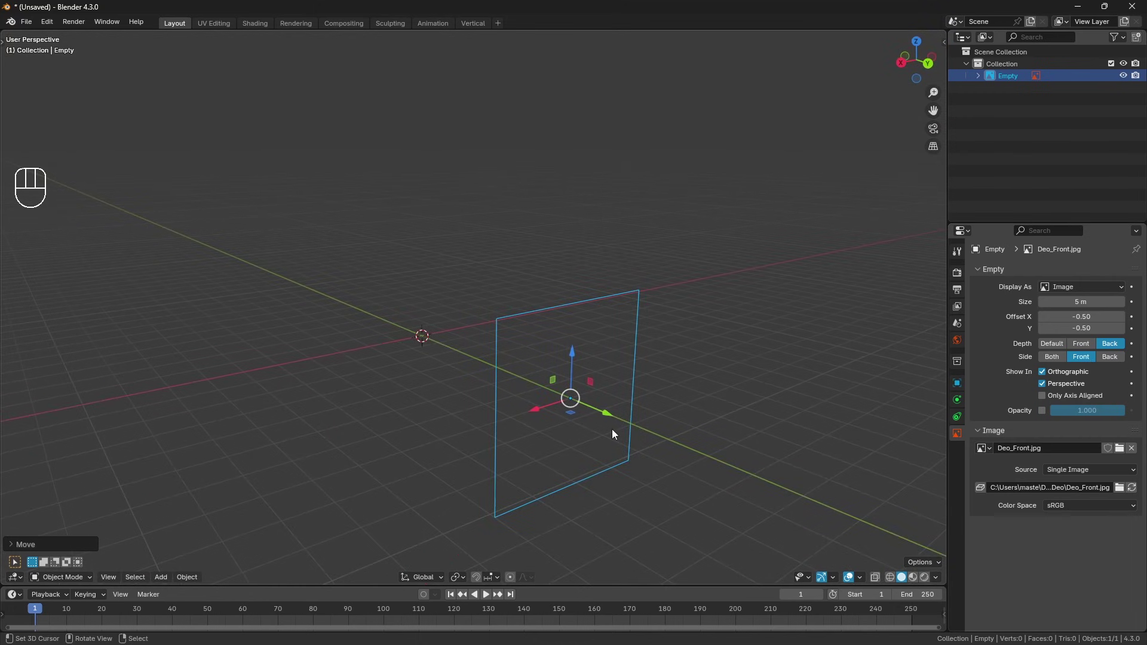
pyautogui.moveTo(464, 439); pyautogui.dragTo(642, 384, button='middle')
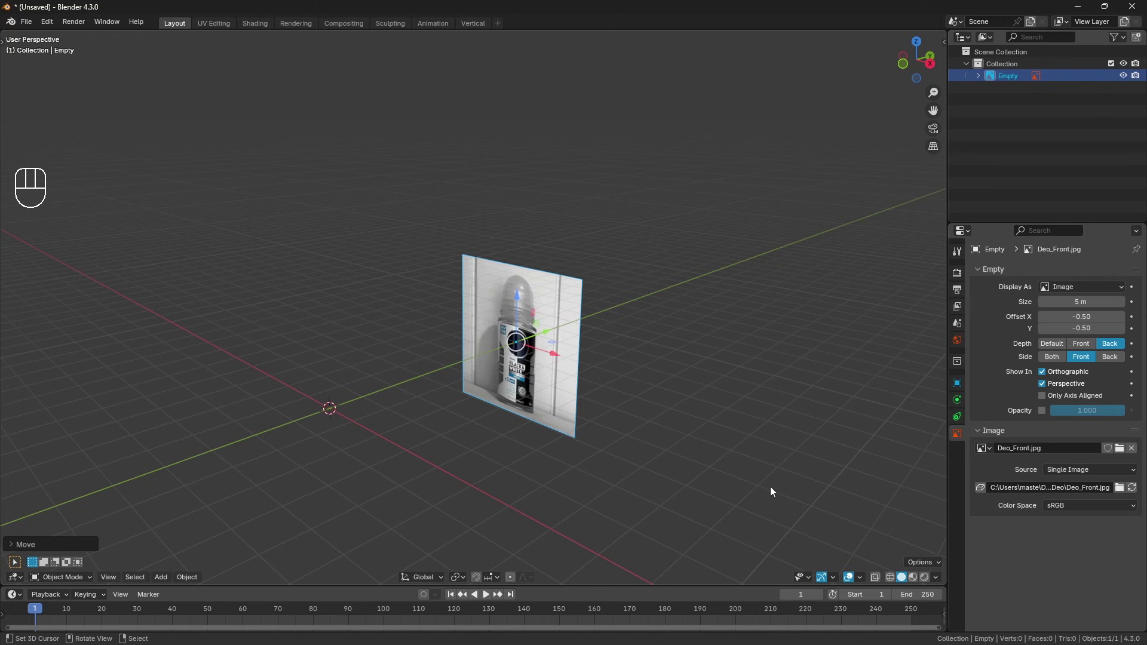
pyautogui.moveTo(530, 408); pyautogui.dragTo(569, 419, button='middle')
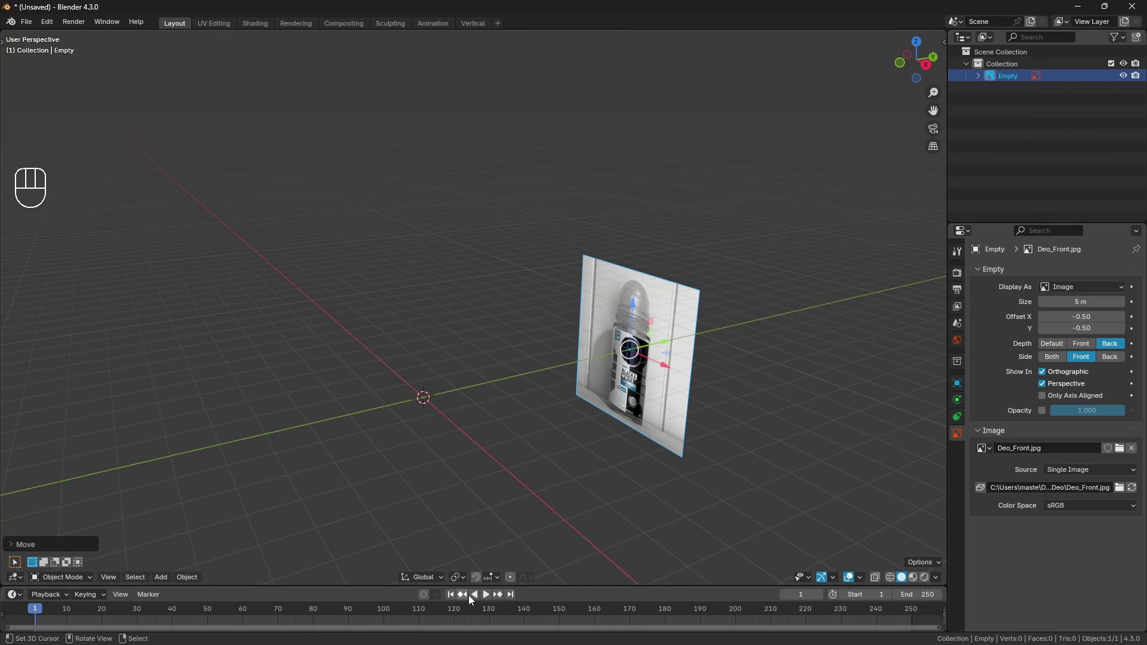
# Set the transform pivot point to 3D Cursor and create a duplicate of the front image rotated 90° about Z
pyautogui.click(465, 578)
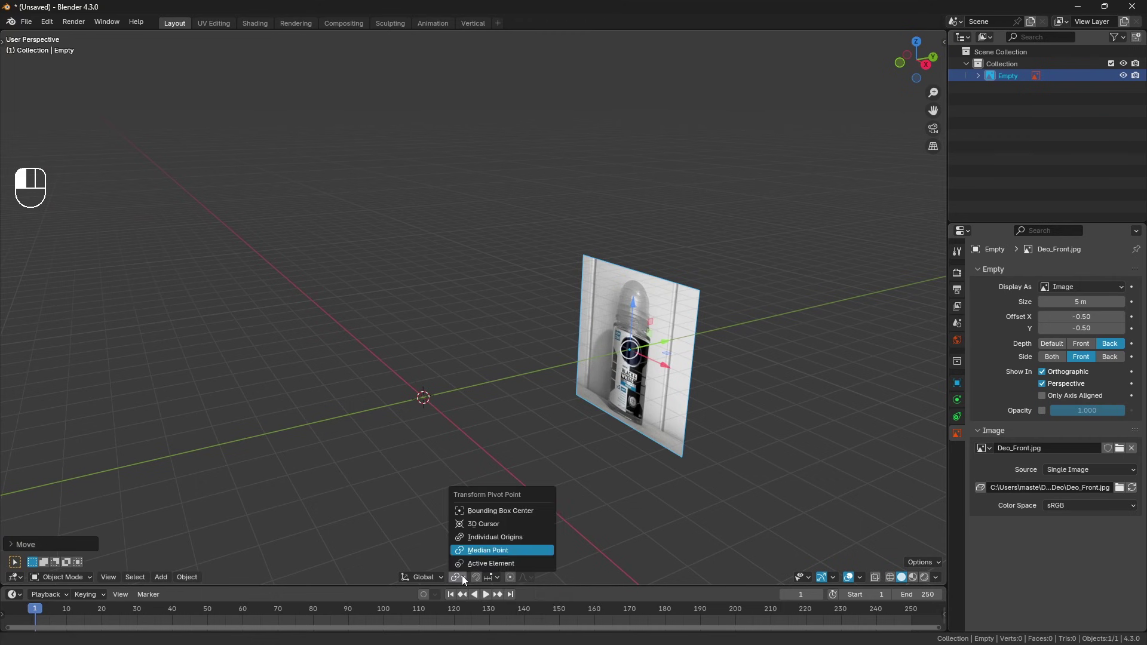
pyautogui.click(496, 526)
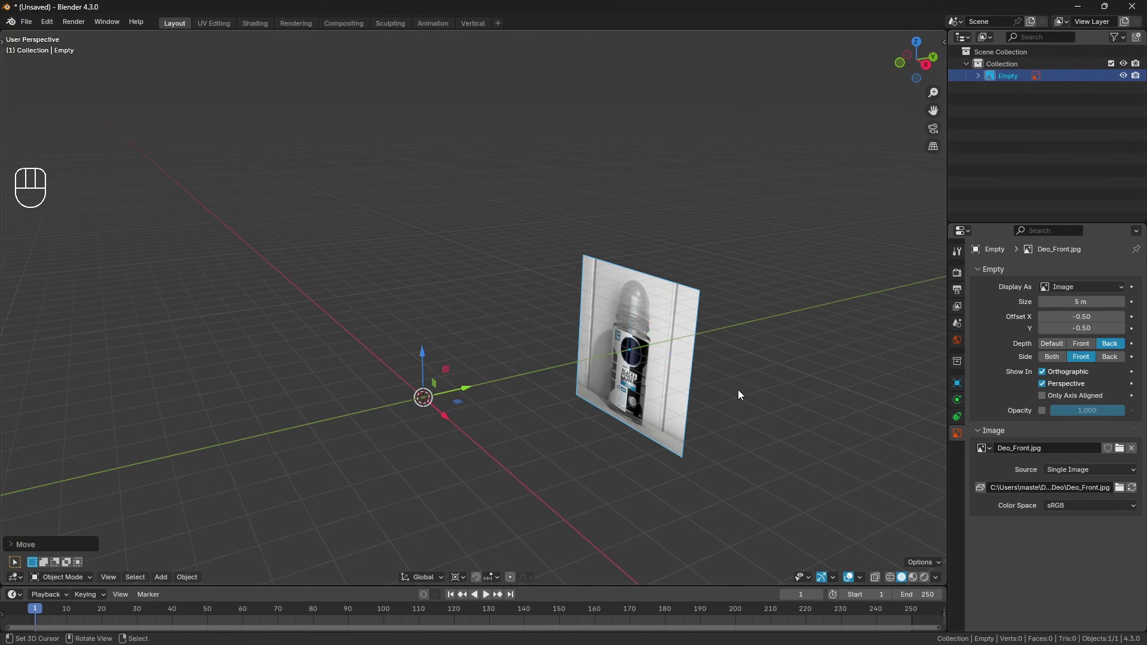
pyautogui.hotkey('shift', 'd')
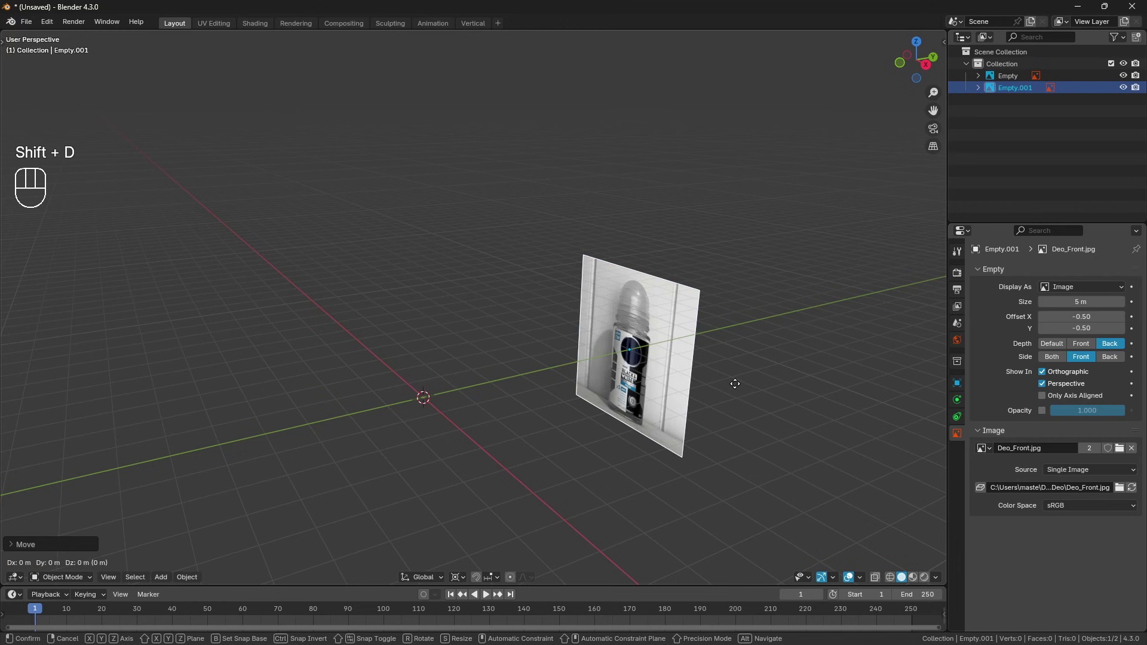
pyautogui.write('rz180')
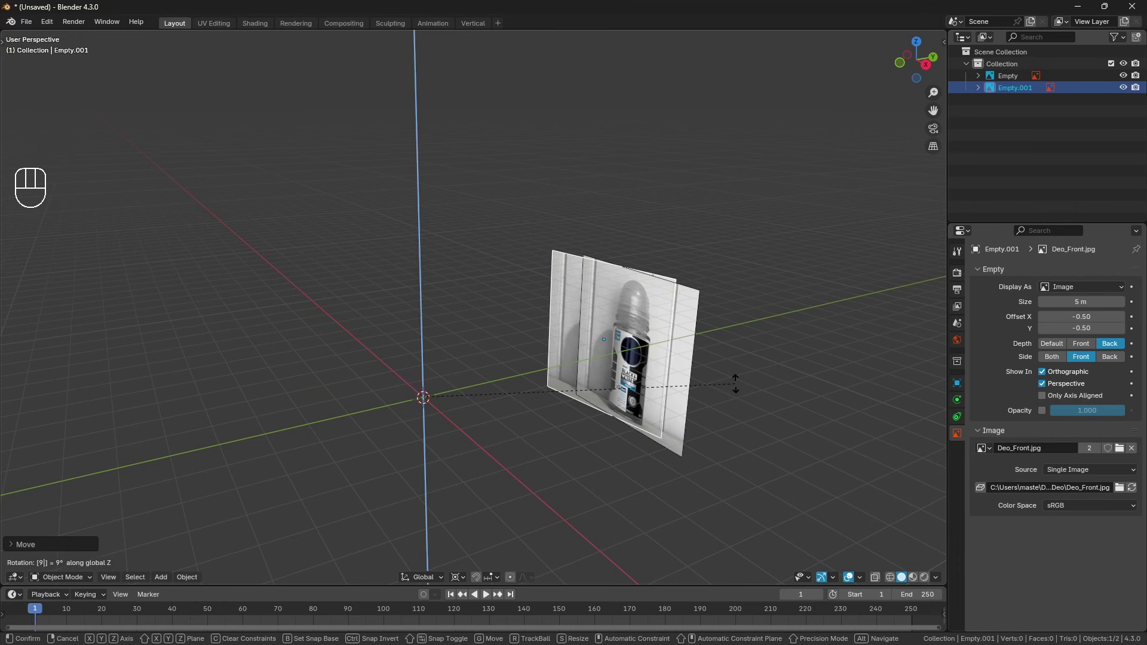
pyautogui.press('Return')
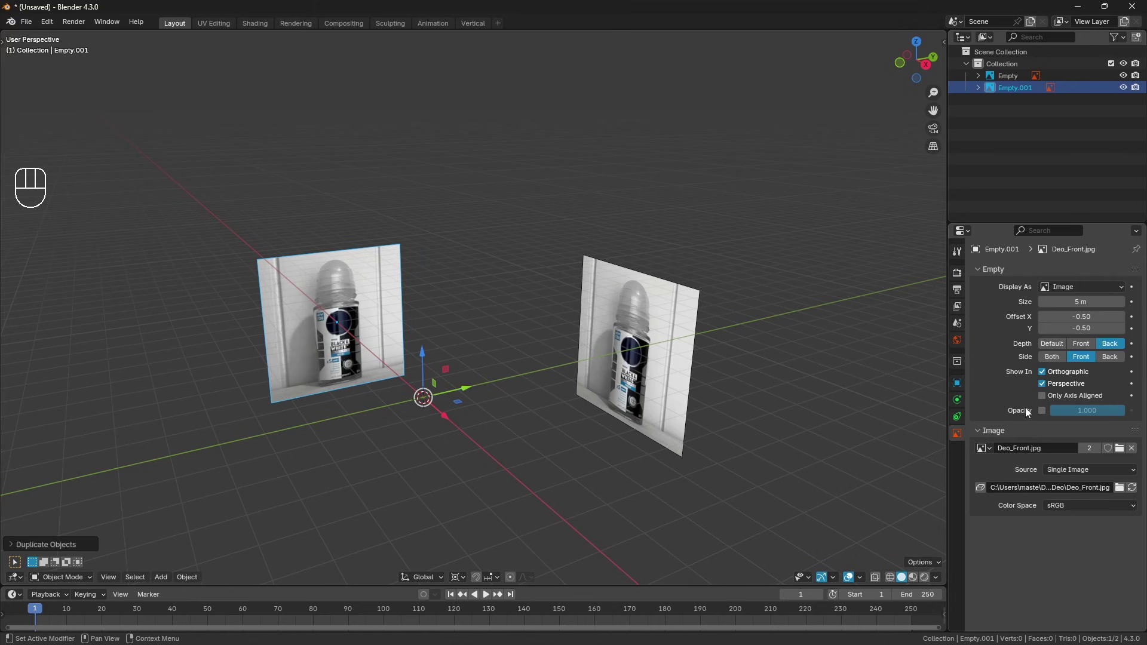
# Make the duplicate's image data single-user and replace its picture with Deo_Side.jpg
pyautogui.click(1091, 447)
pyautogui.click(1120, 449)
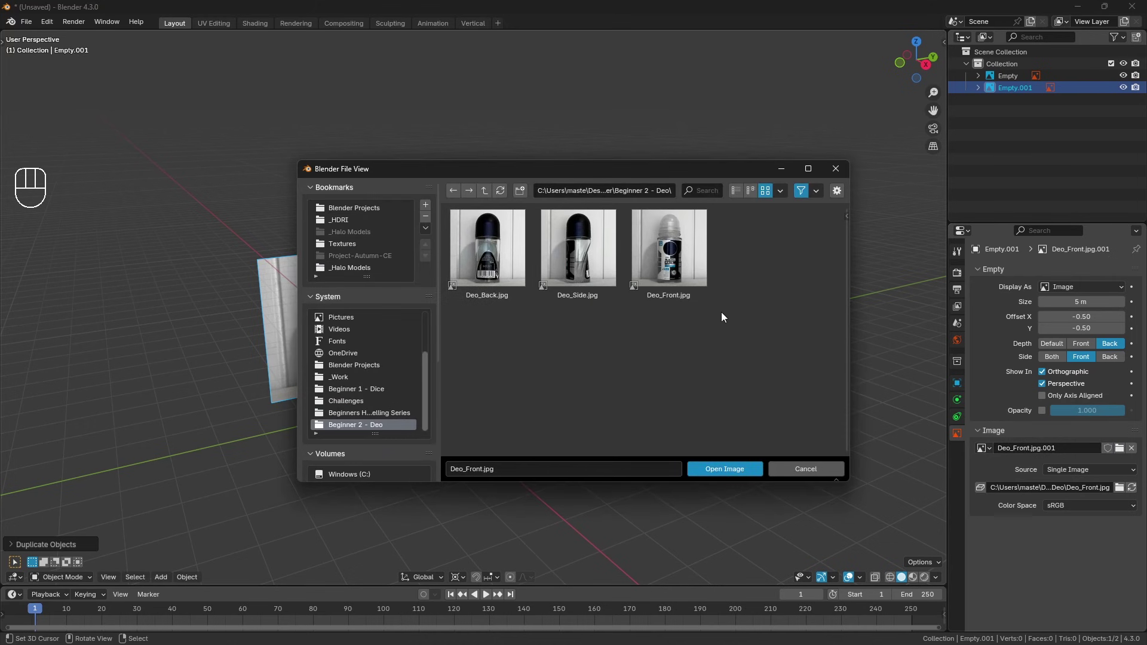
pyautogui.doubleClick(577, 266)
# Duplicate the side reference image and rotate the copy 90° about the global Z axis
pyautogui.moveTo(571, 263); pyautogui.dragTo(575, 313, button='middle')
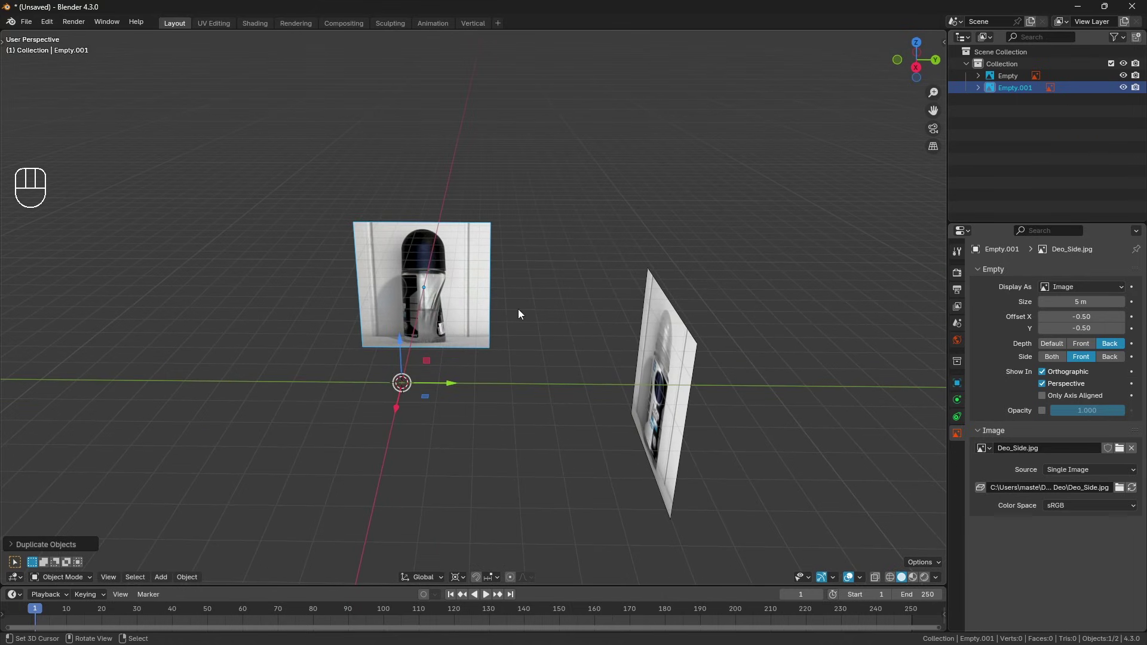
pyautogui.hotkey('shift', 'd')
pyautogui.write('r')
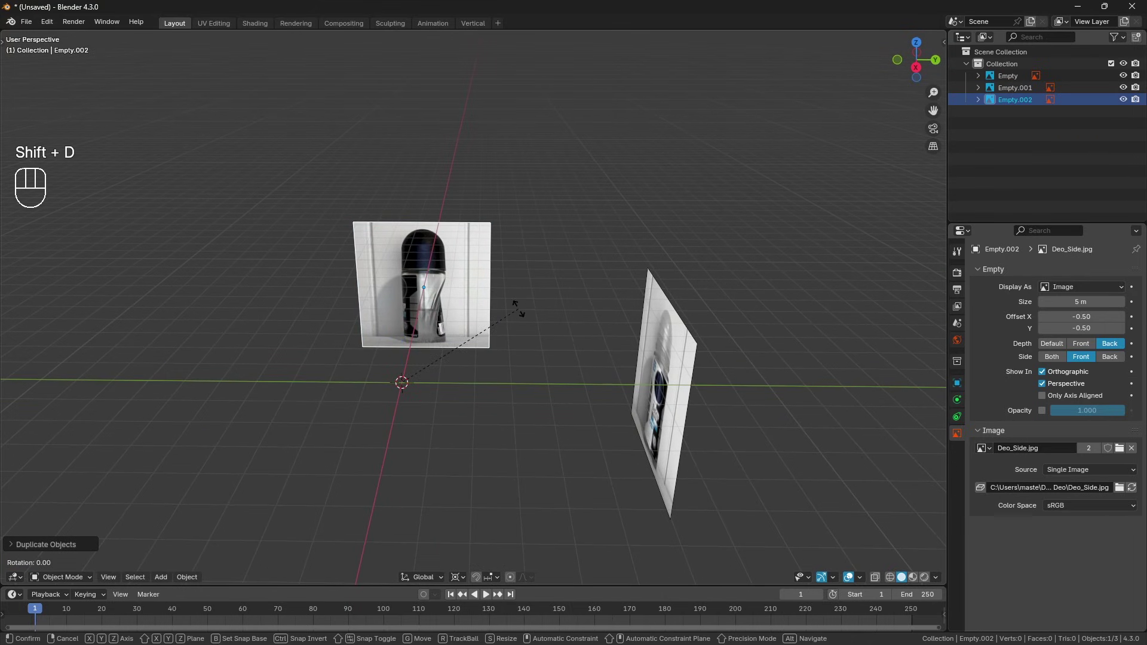
pyautogui.write('z90')
pyautogui.click(518, 309)
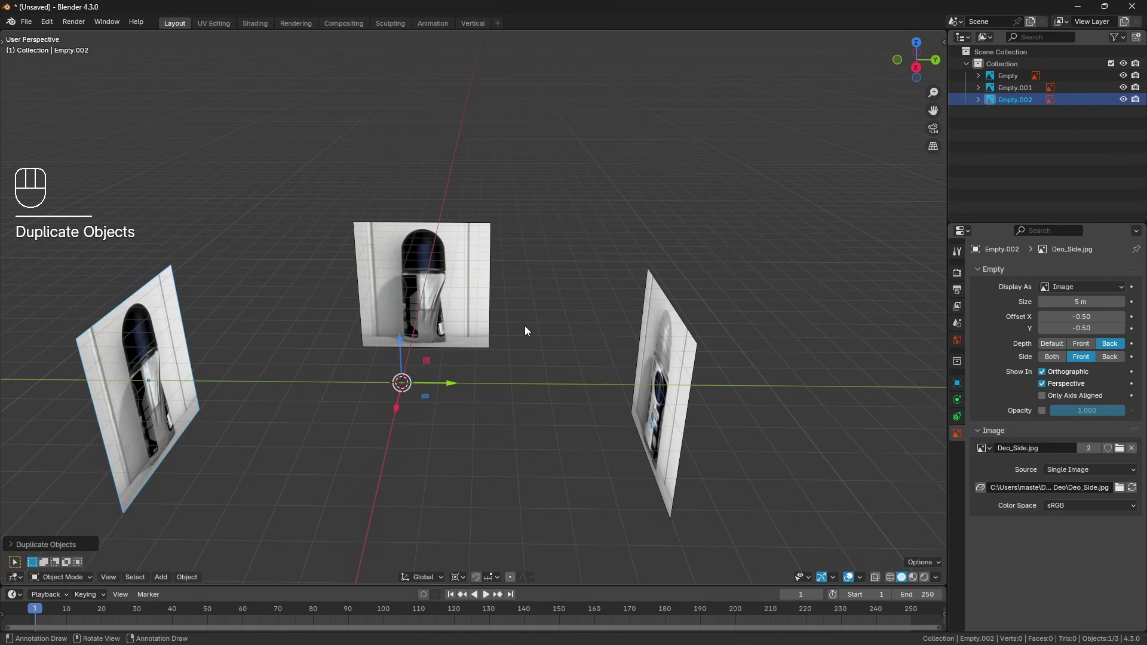
# Make the newest copy's image data single-user and replace its picture with Deo_Back.jpg
pyautogui.moveTo(525, 325); pyautogui.dragTo(167, 328, button='middle')
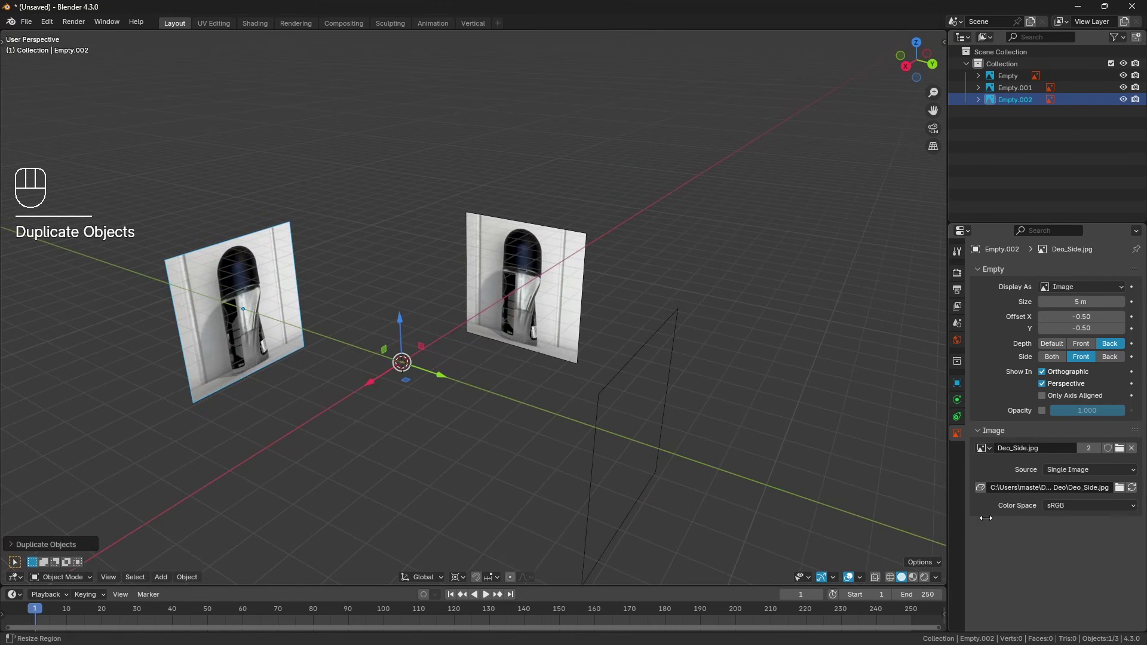
pyautogui.click(1088, 449)
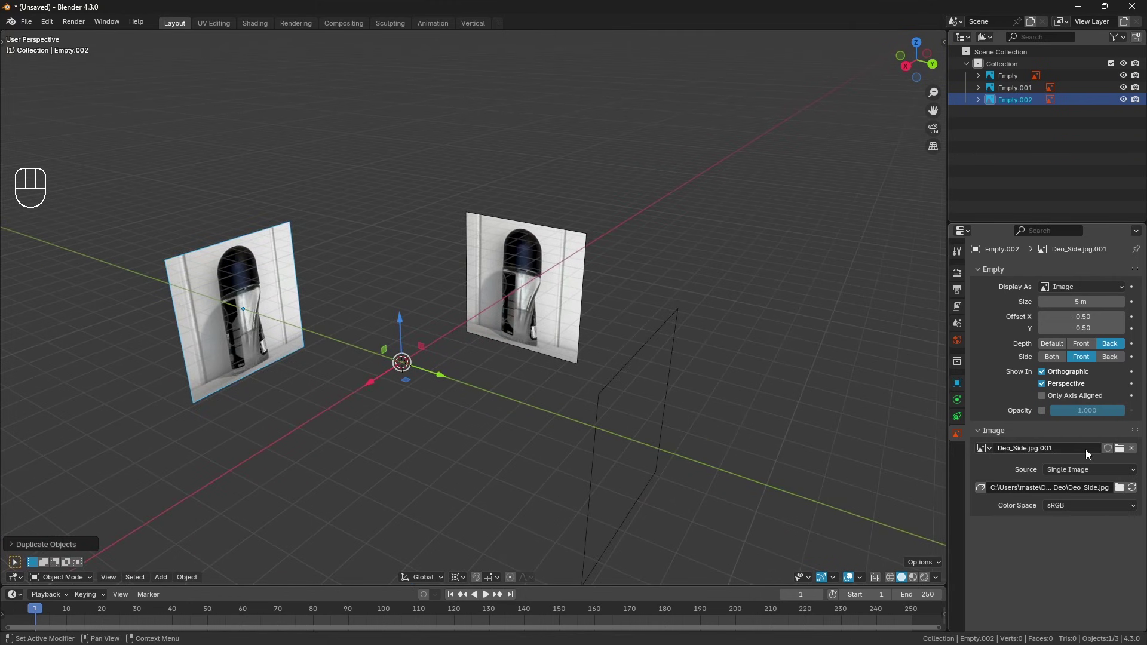
pyautogui.click(1120, 448)
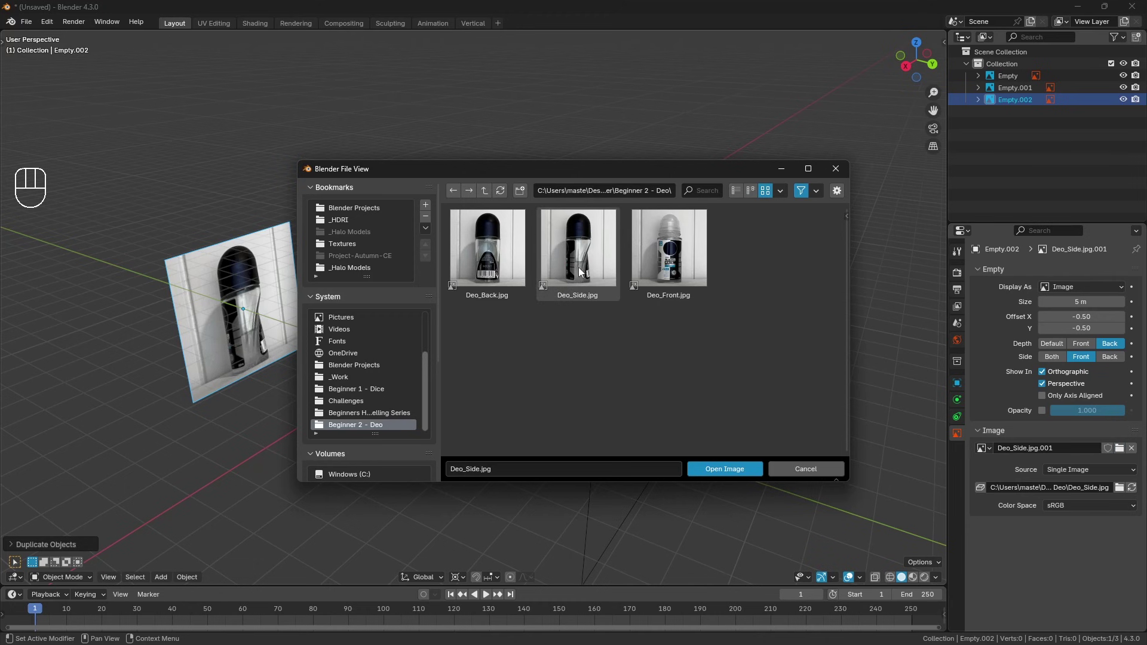
pyautogui.doubleClick(512, 253)
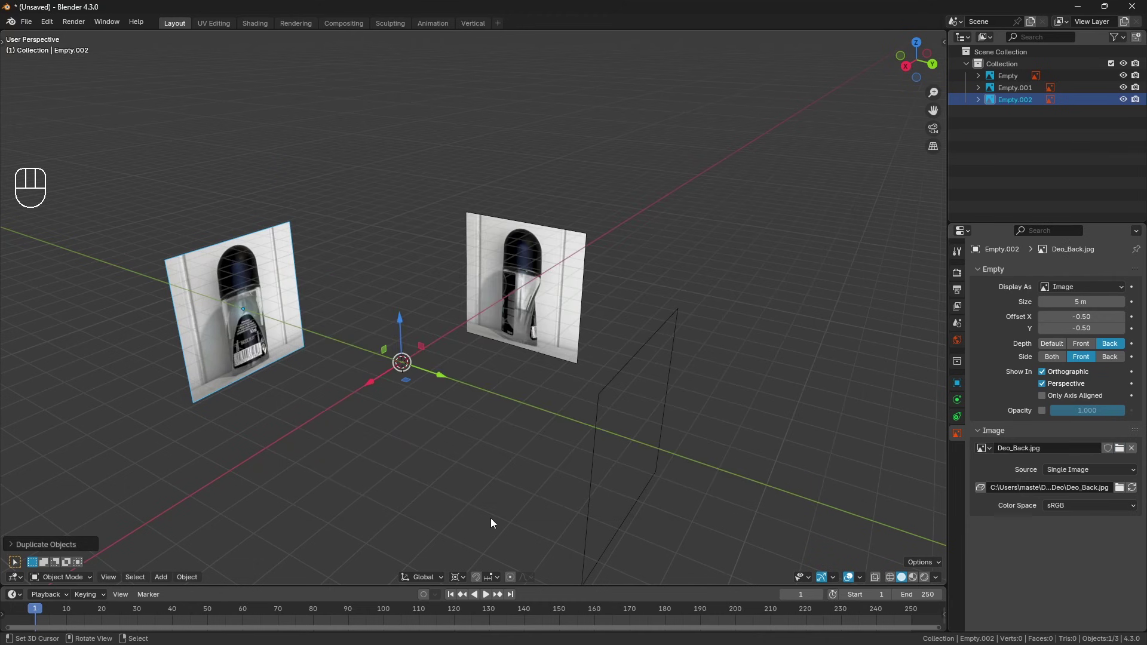
# Set the pivot point to Bounding Box Center and raise all three reference images until the front bottle's base meets the origin, leaving nothing selected
pyautogui.moveTo(430, 347); pyautogui.dragTo(496, 346, button='middle')
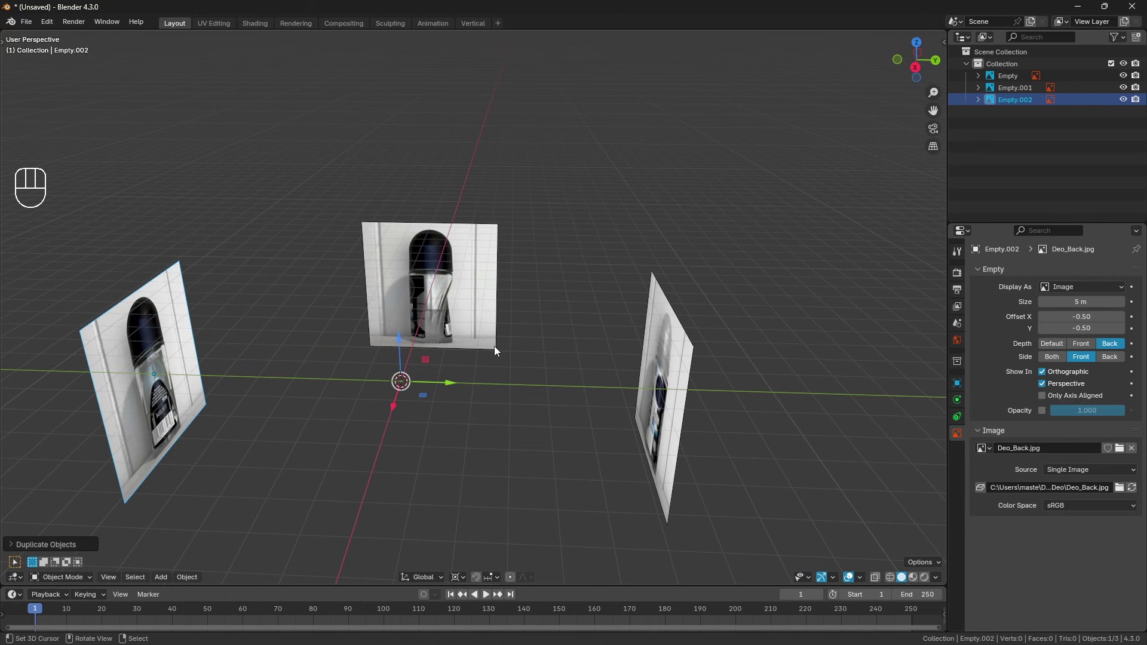
pyautogui.press('a')
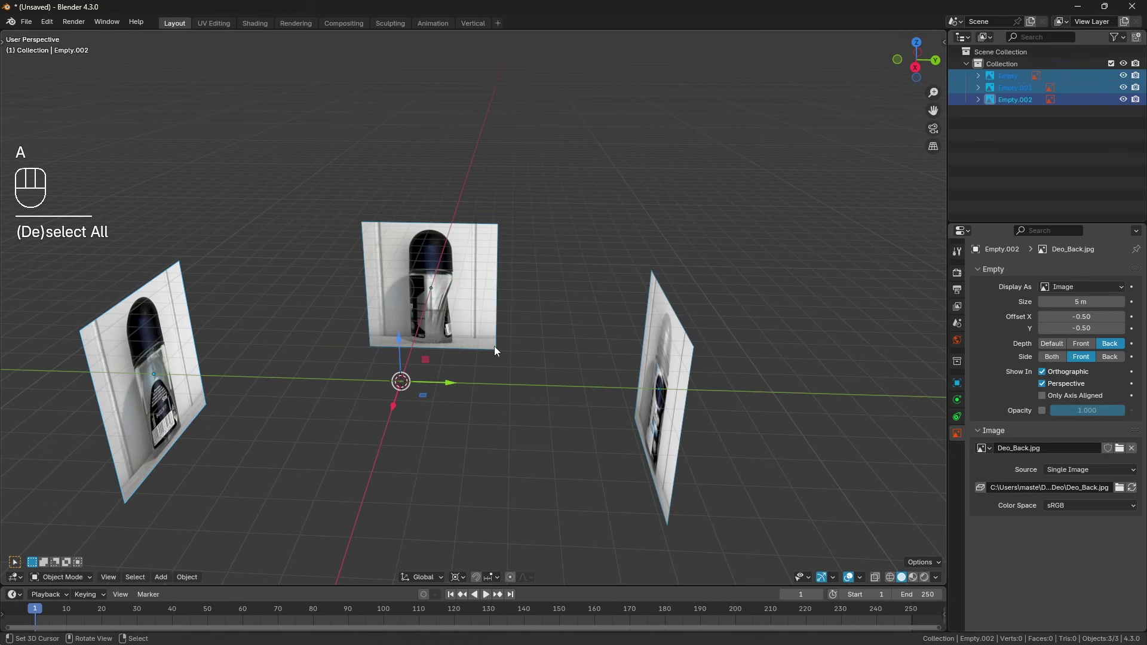
pyautogui.click(458, 577)
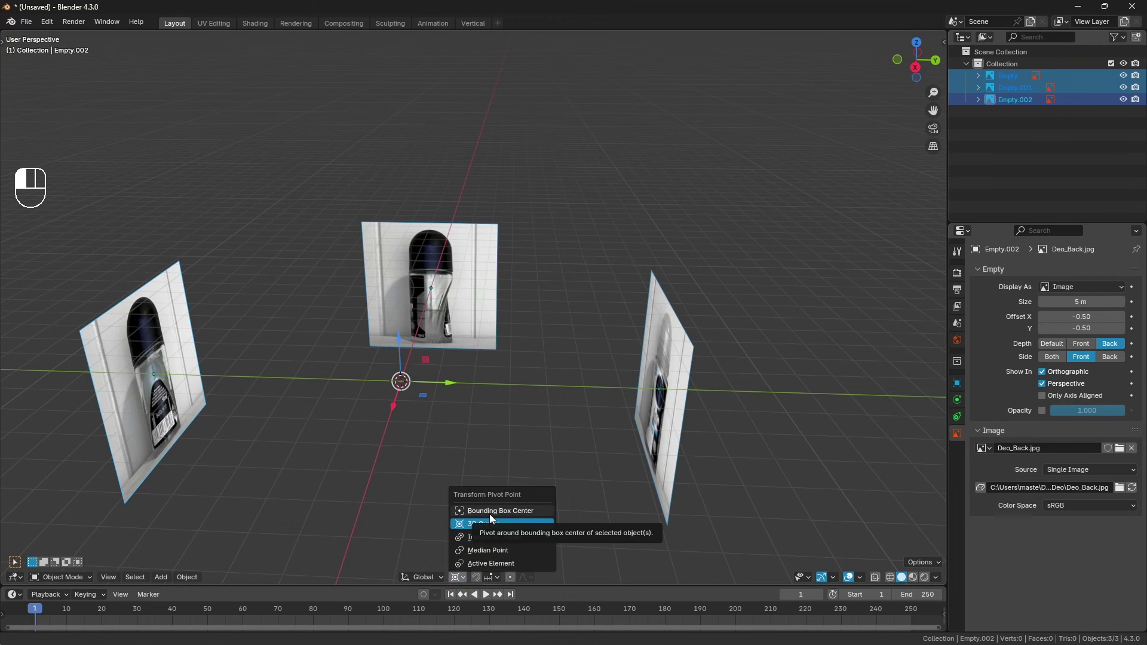
pyautogui.click(489, 513)
pyautogui.press('KP_1')
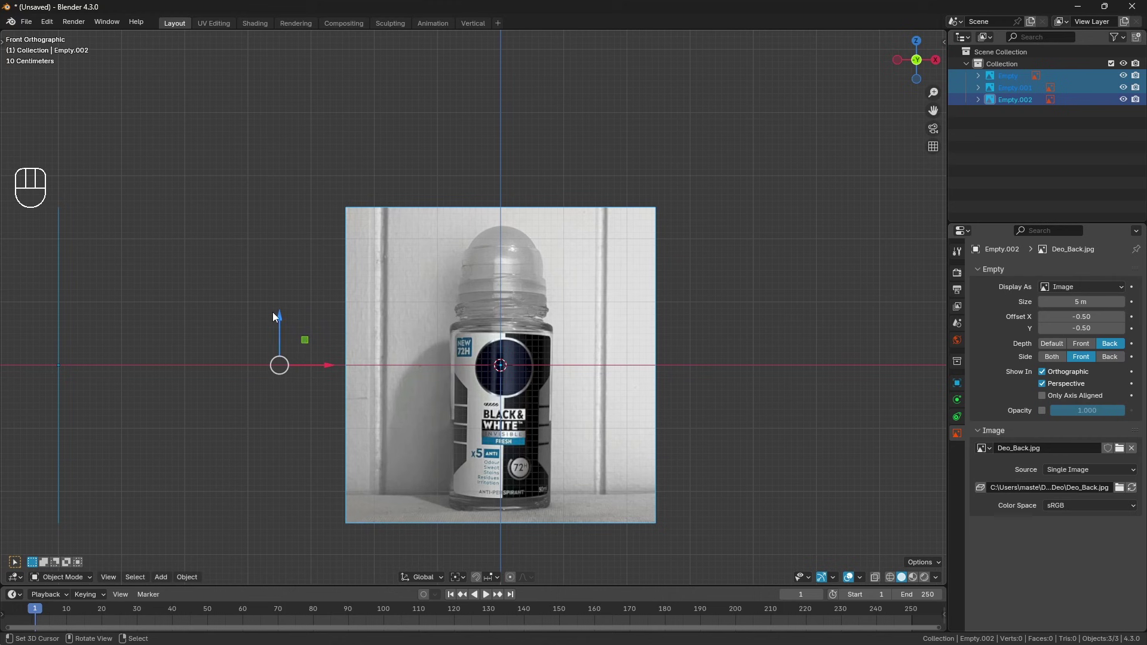
pyautogui.moveTo(276, 317); pyautogui.dragTo(838, 72)
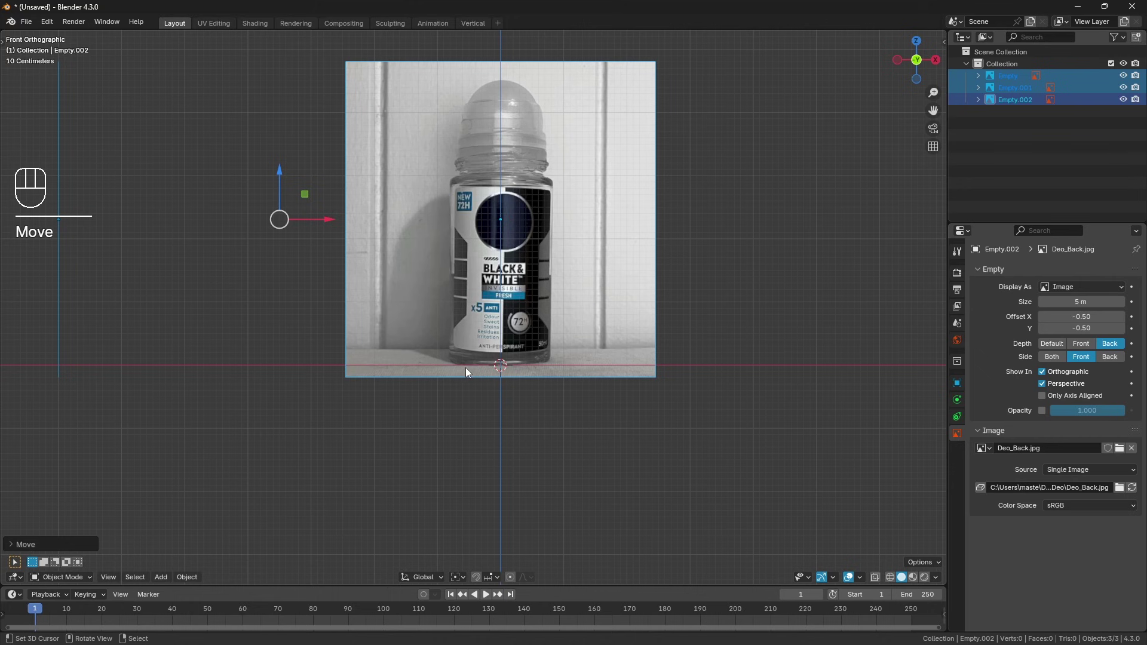
pyautogui.moveTo(470, 366); pyautogui.dragTo(450, 310, button='middle')
pyautogui.press('a')
pyautogui.press('a')
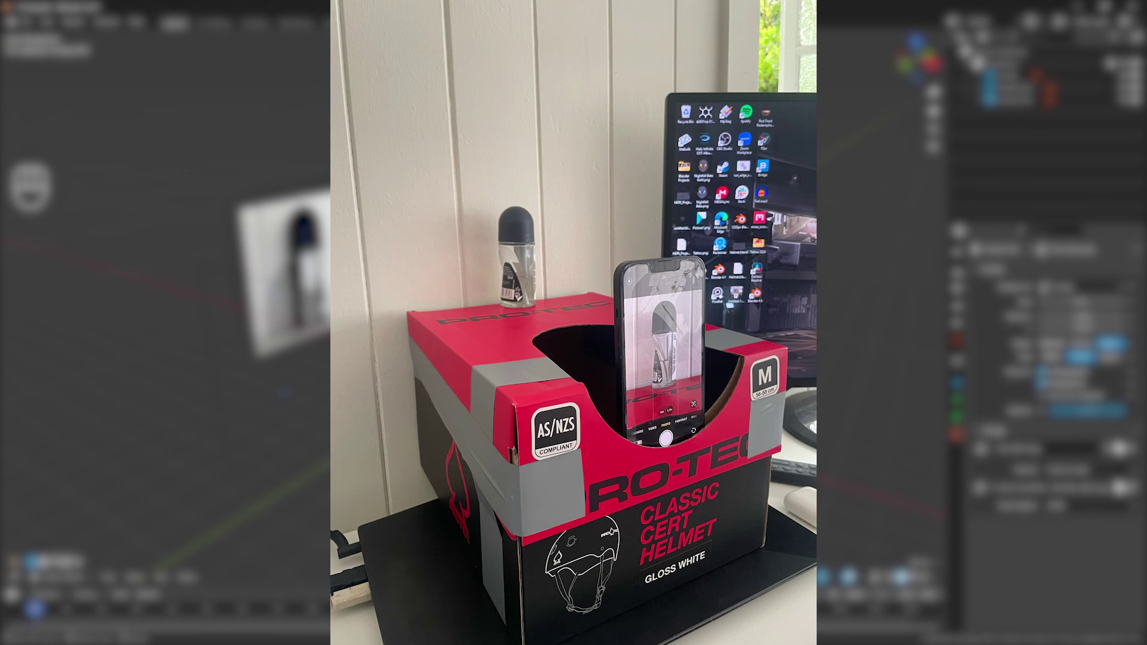
# Add a 32-vertex mesh circle at the world origin, viewed against the front reference image
pyautogui.press('KP_1')
pyautogui.scroll(4, 508, 368)
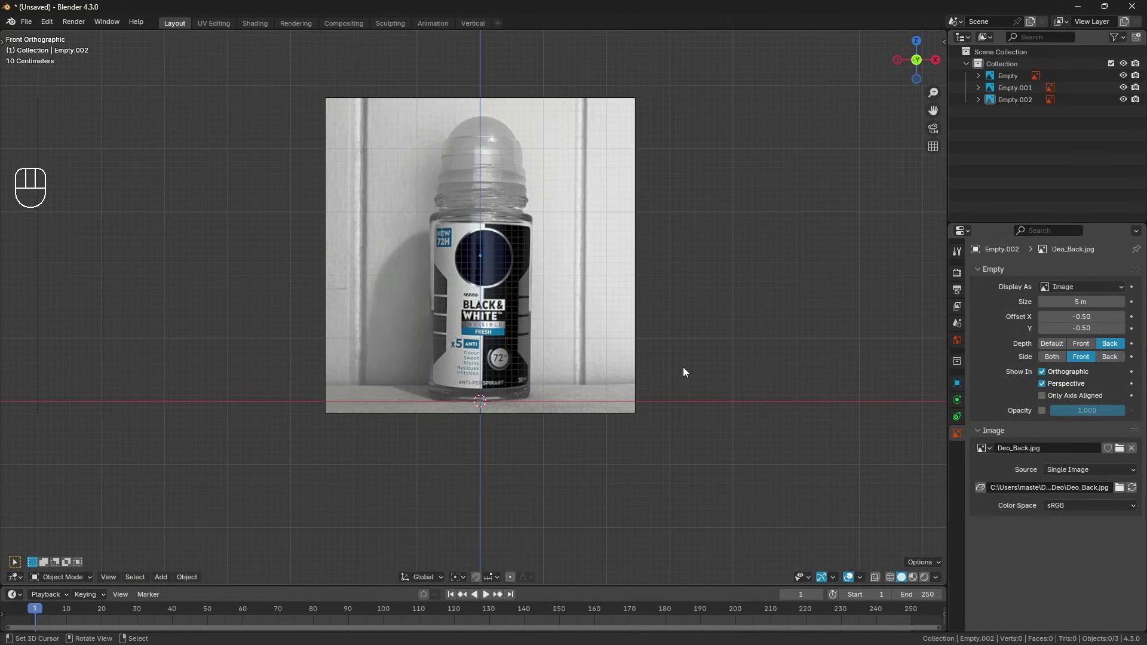
pyautogui.hotkey('shift', 'a')
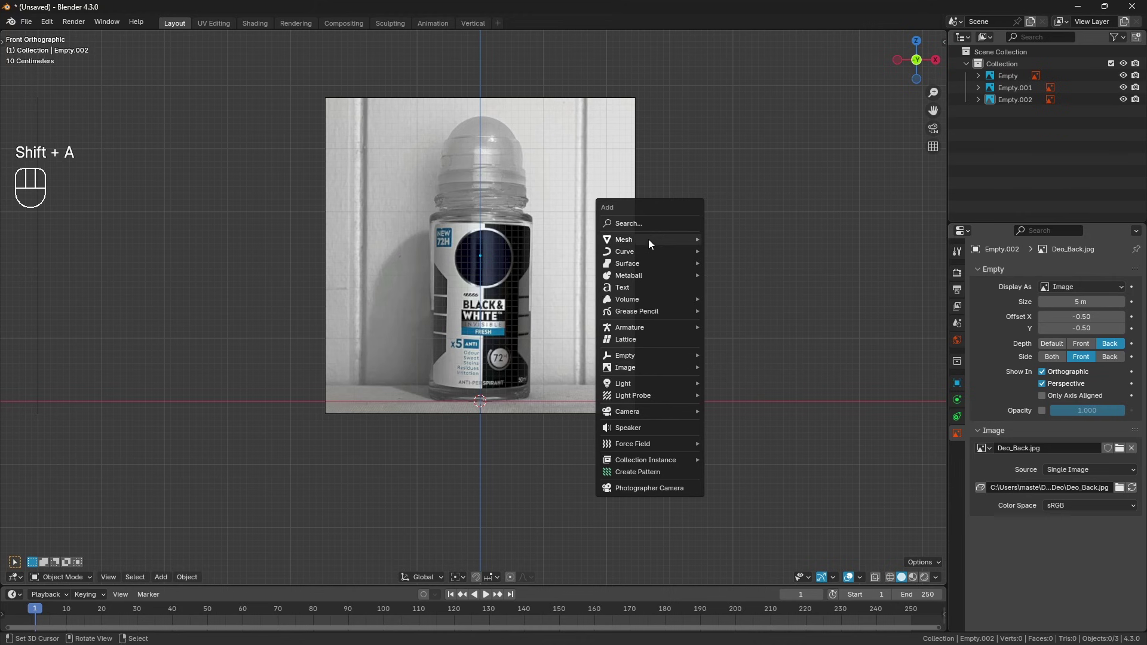
pyautogui.moveTo(648, 239)
pyautogui.click(740, 263)
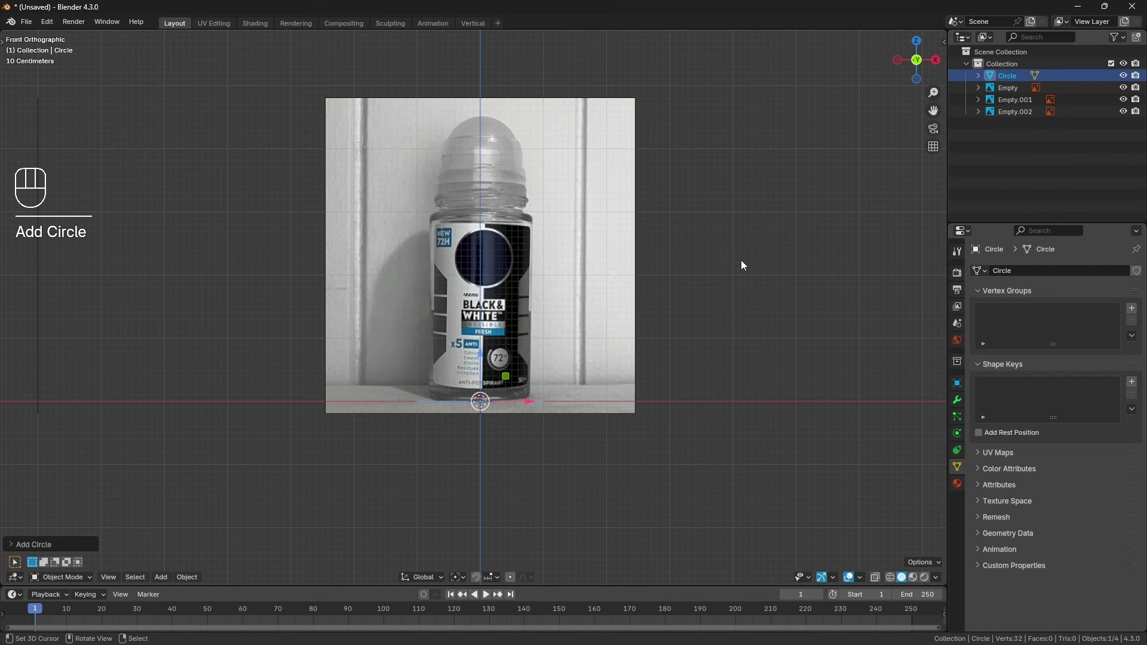
pyautogui.press('n')
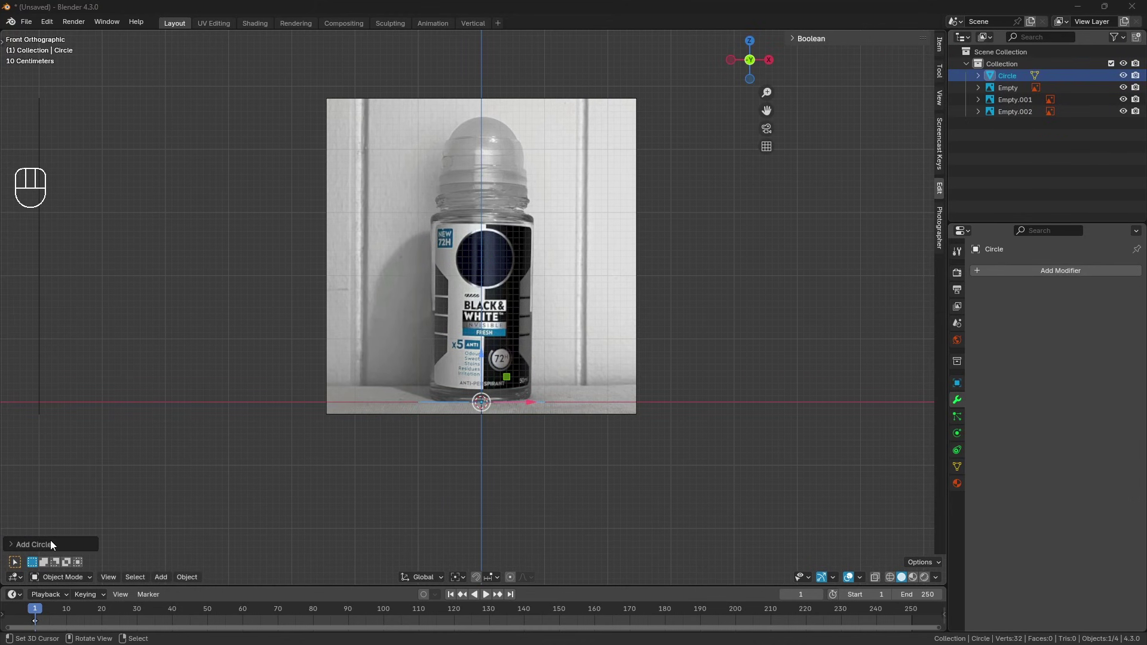
pyautogui.click(48, 544)
pyautogui.click(94, 395)
pyautogui.scroll(3, 575, 356)
pyautogui.scroll(-2, 555, 355)
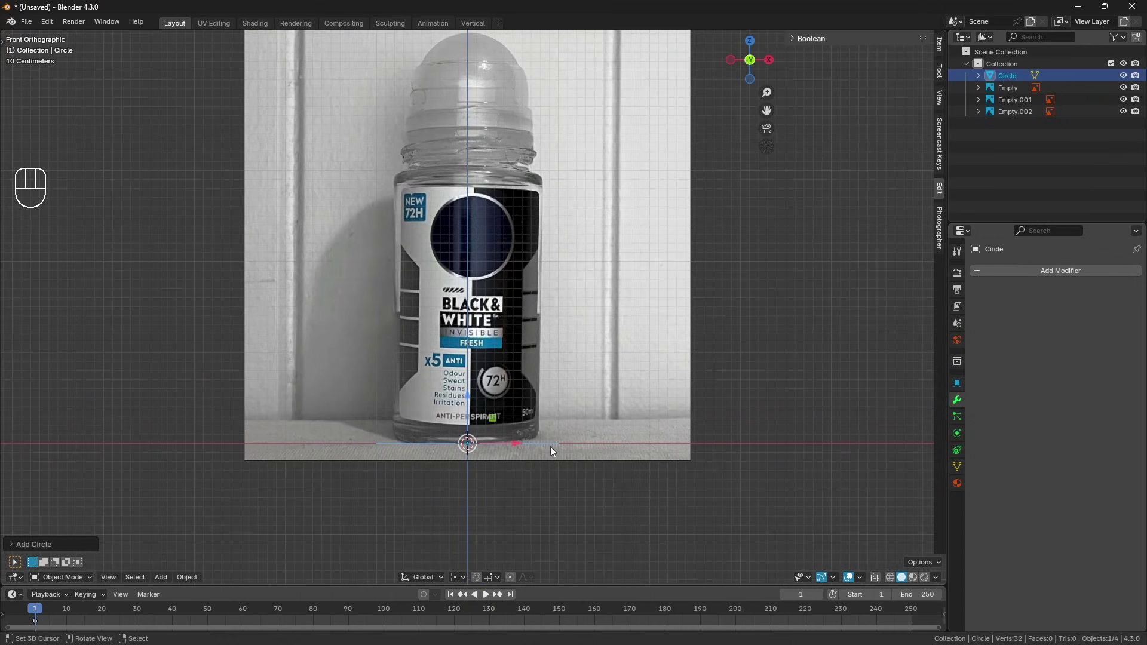
pyautogui.click(540, 443)
# Extrude the circle's vertices and raise them about 2.95 m along Z to the top of the bottle body
pyautogui.press('Tab')
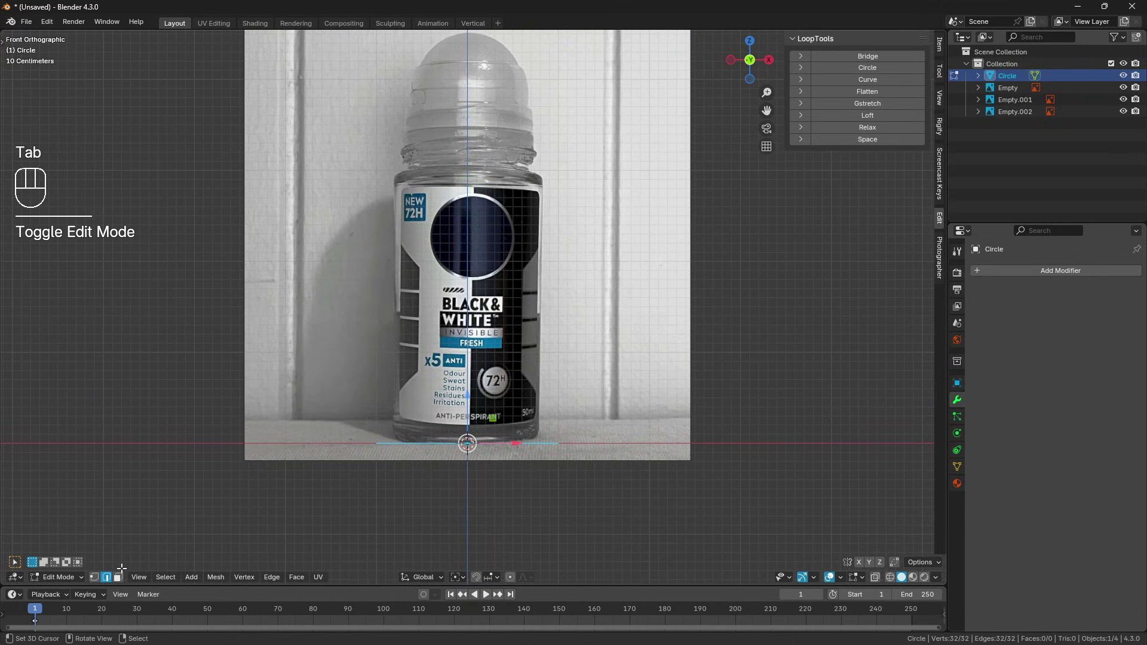
pyautogui.click(94, 580)
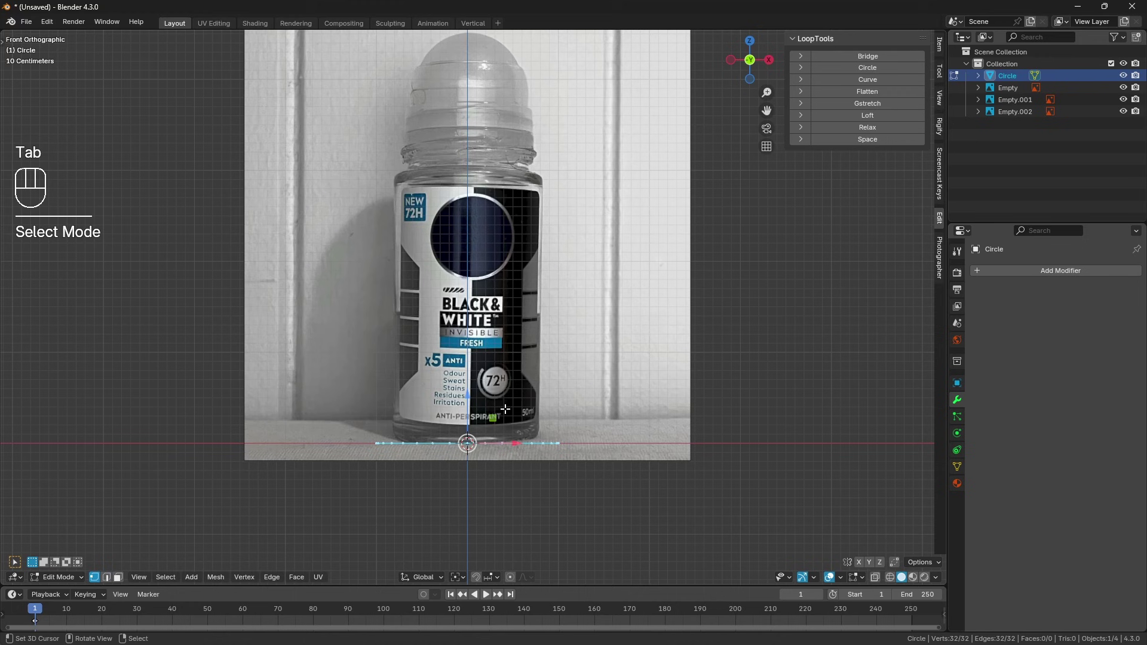
pyautogui.press('n')
pyautogui.press('e')
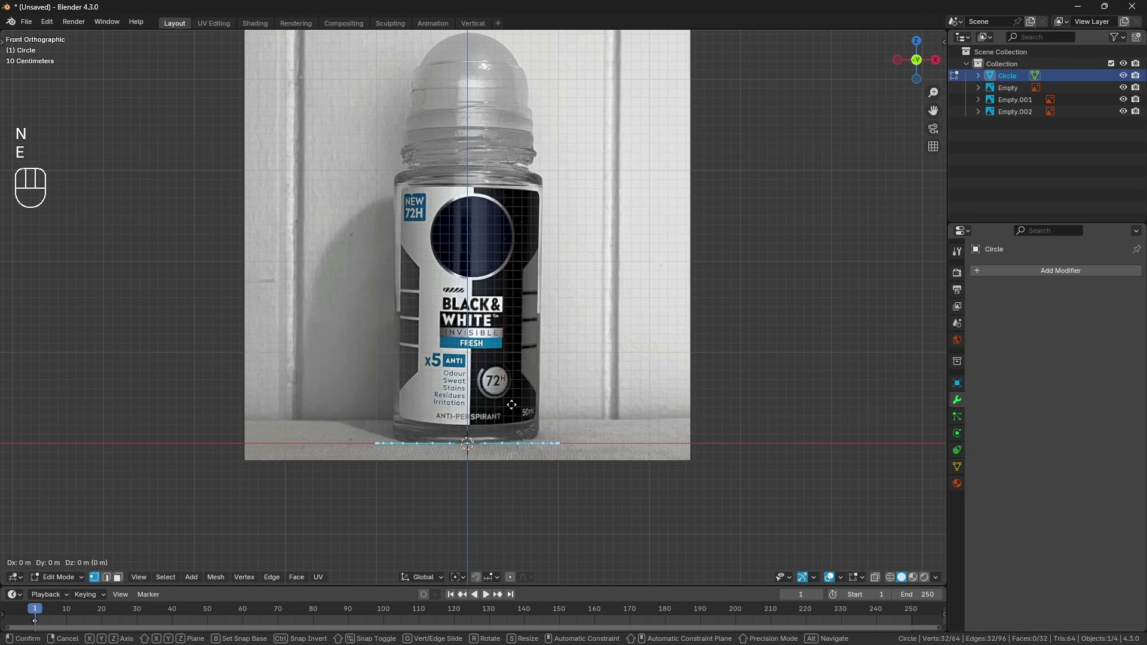
pyautogui.click(474, 412)
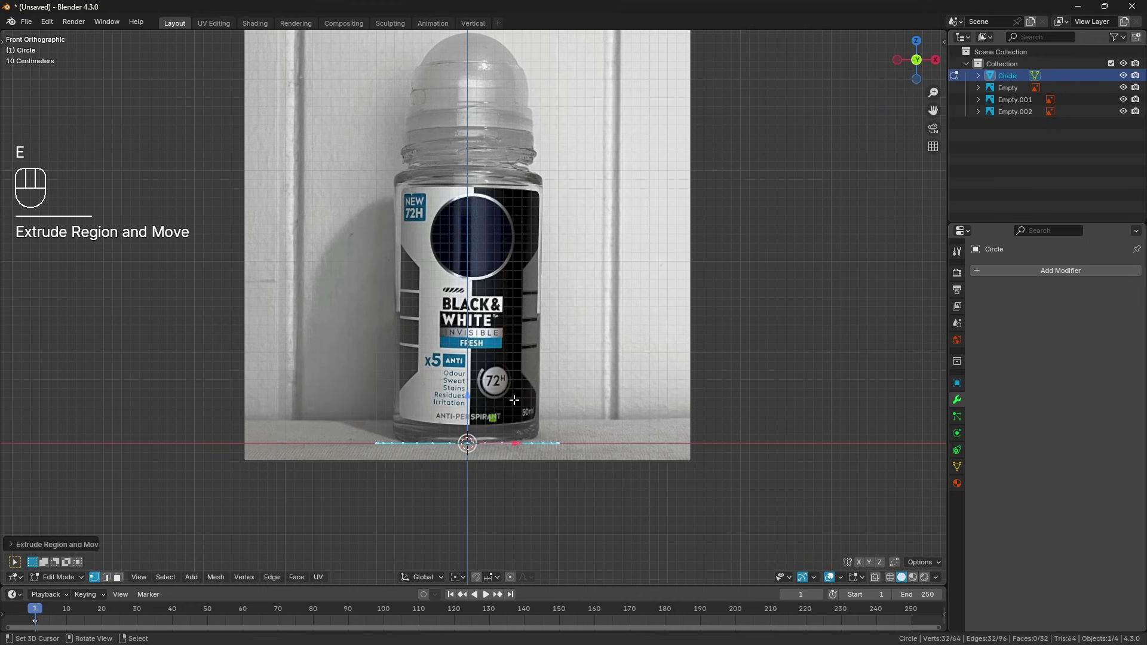
pyautogui.moveTo(466, 396); pyautogui.dragTo(488, 127)
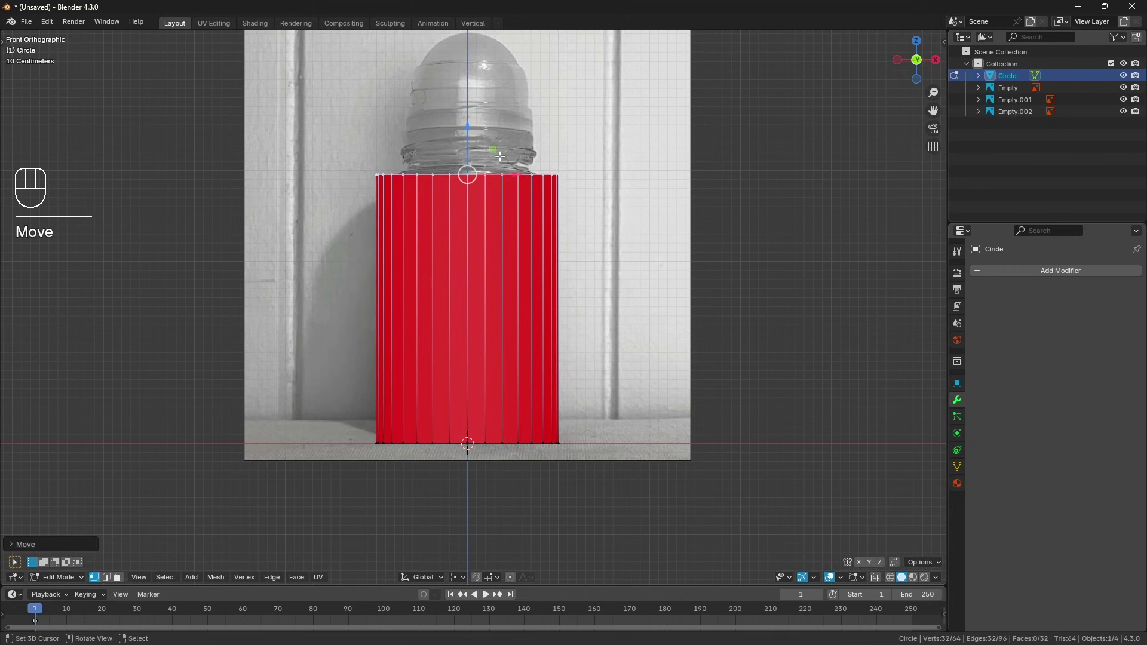
# Flip the normals of all the cylinder's faces, checking the face orientation overlay, and return to Object Mode
pyautogui.click(841, 578)
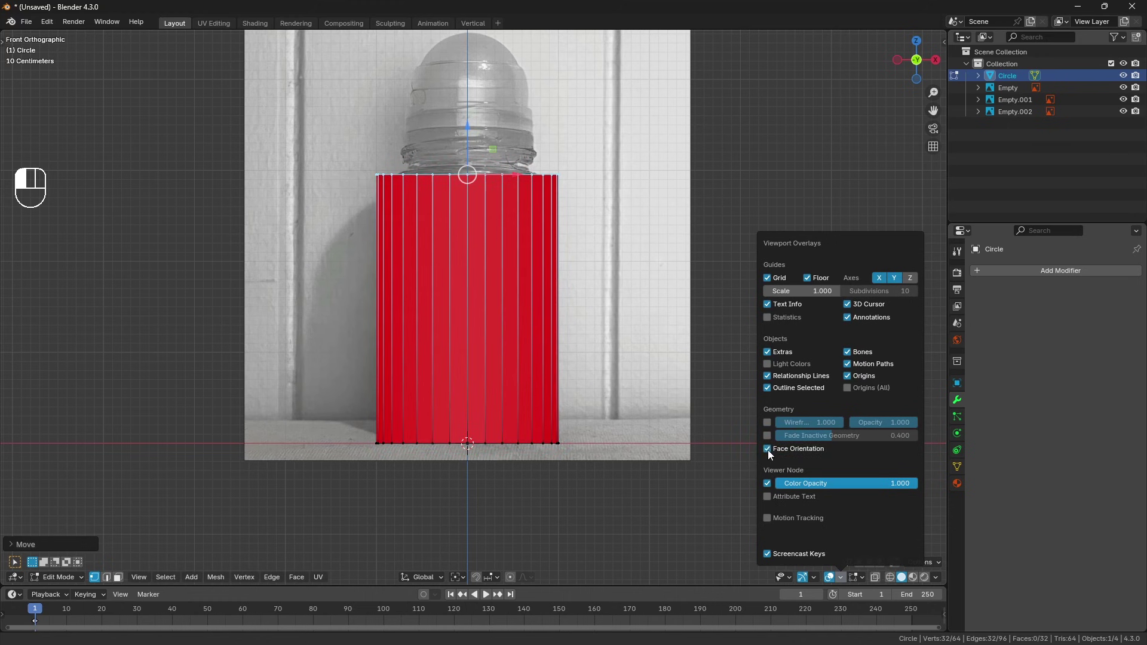
pyautogui.press('a')
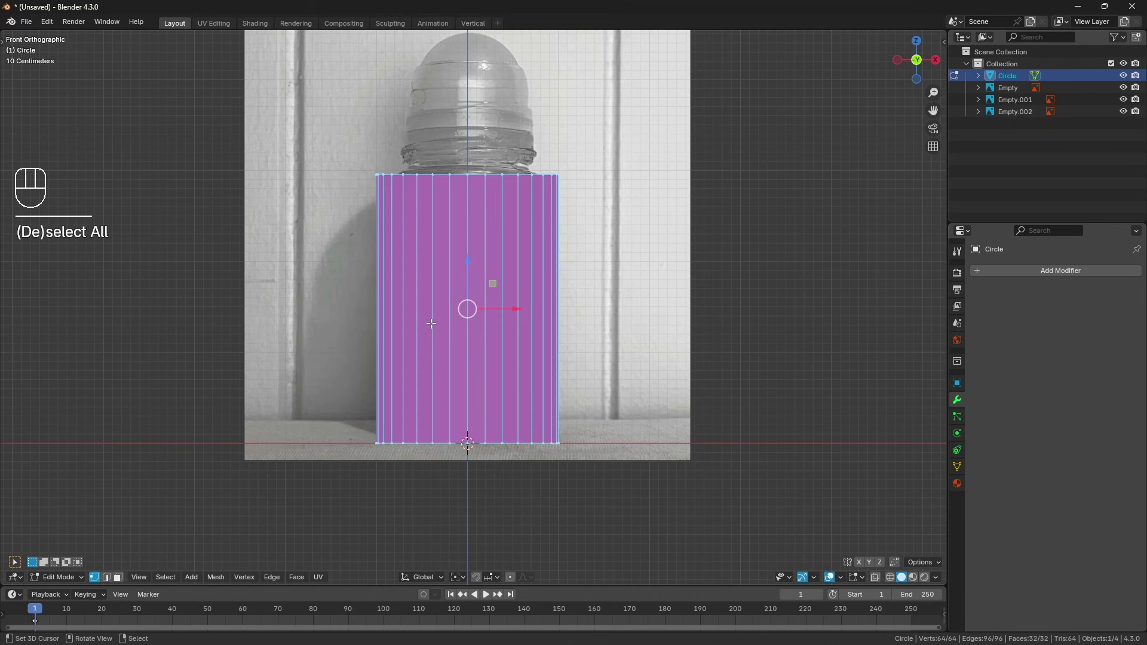
pyautogui.hotkey('alt', 'n')
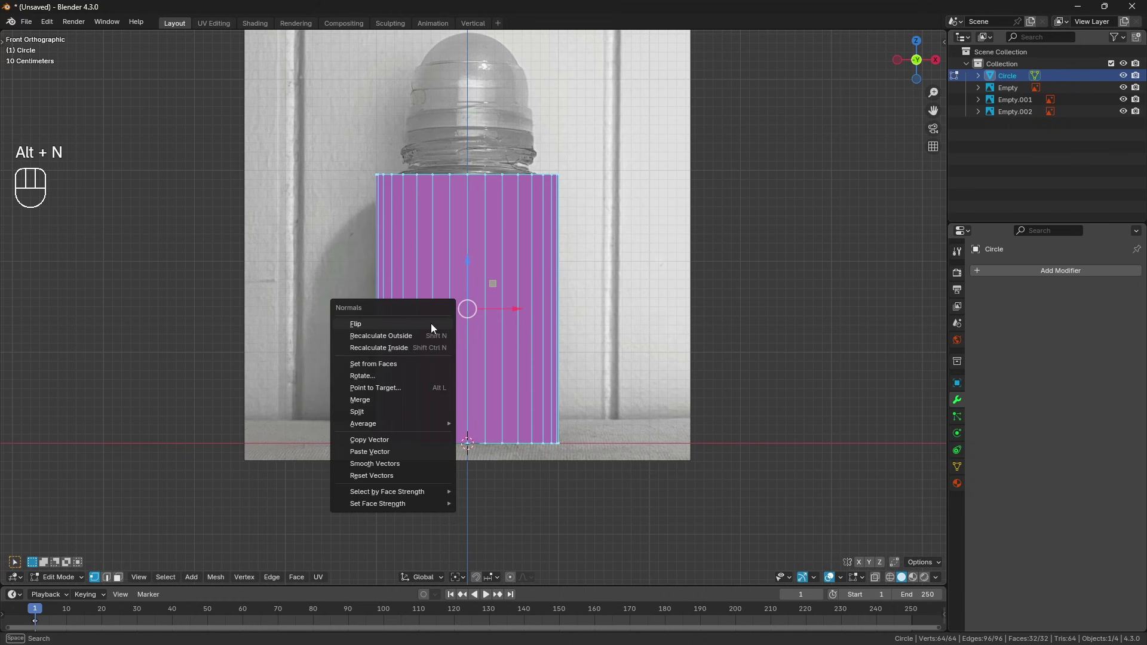
pyautogui.click(431, 324)
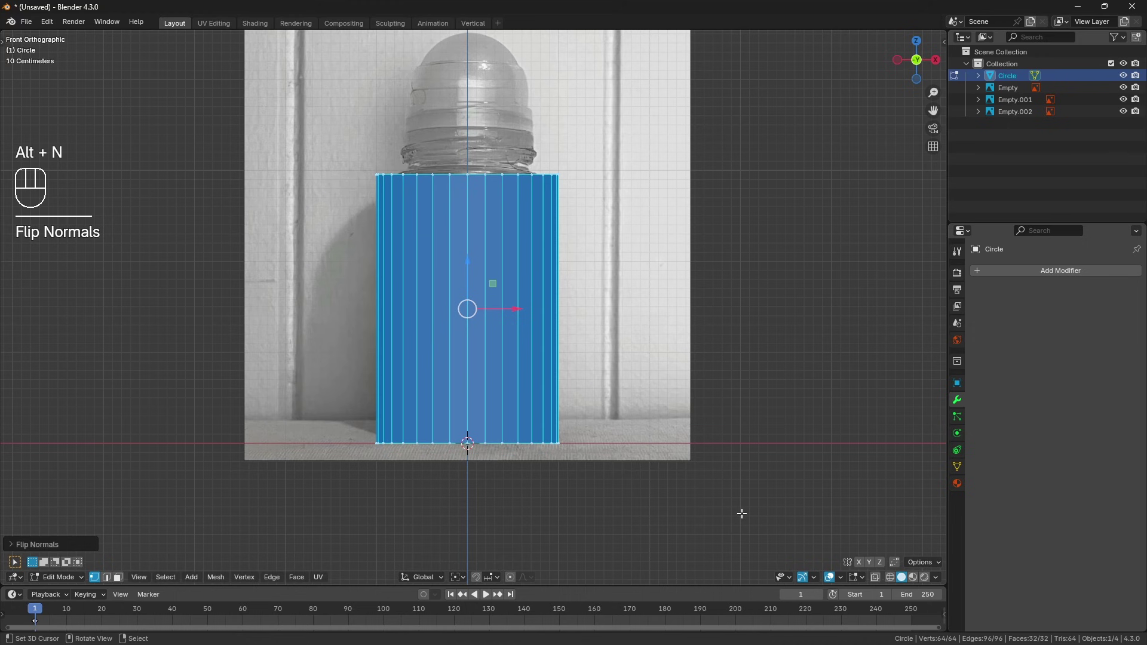
pyautogui.moveTo(741, 513); pyautogui.dragTo(645, 376, button='middle')
pyautogui.press('Tab')
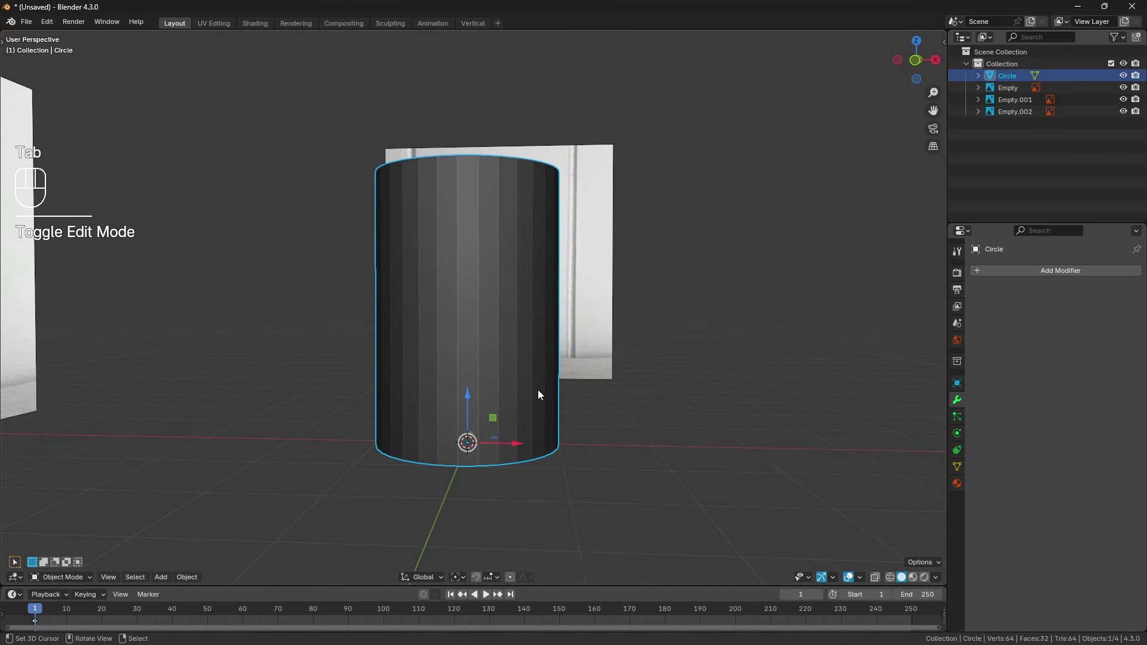
# Show the front view in wireframe and scale the cylinder to about 0.80, excluding Z, to match the bottle's width
pyautogui.press('KP_1')
pyautogui.hotkey('shift', 'z')
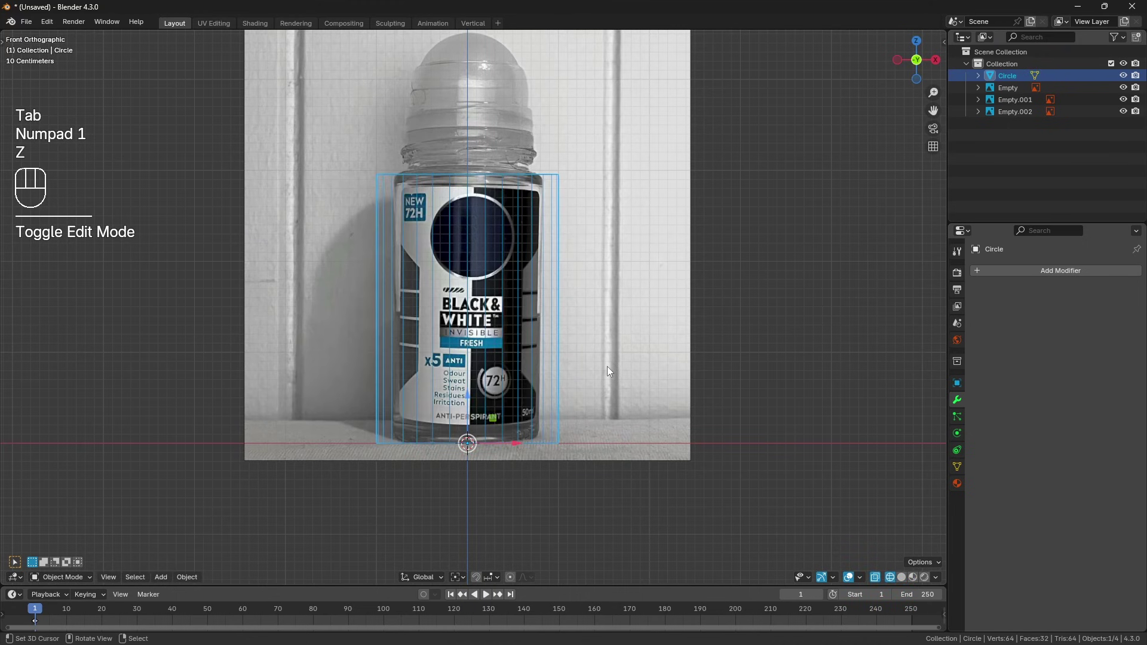
pyautogui.press('s')
pyautogui.hotkey('shift', 'z')
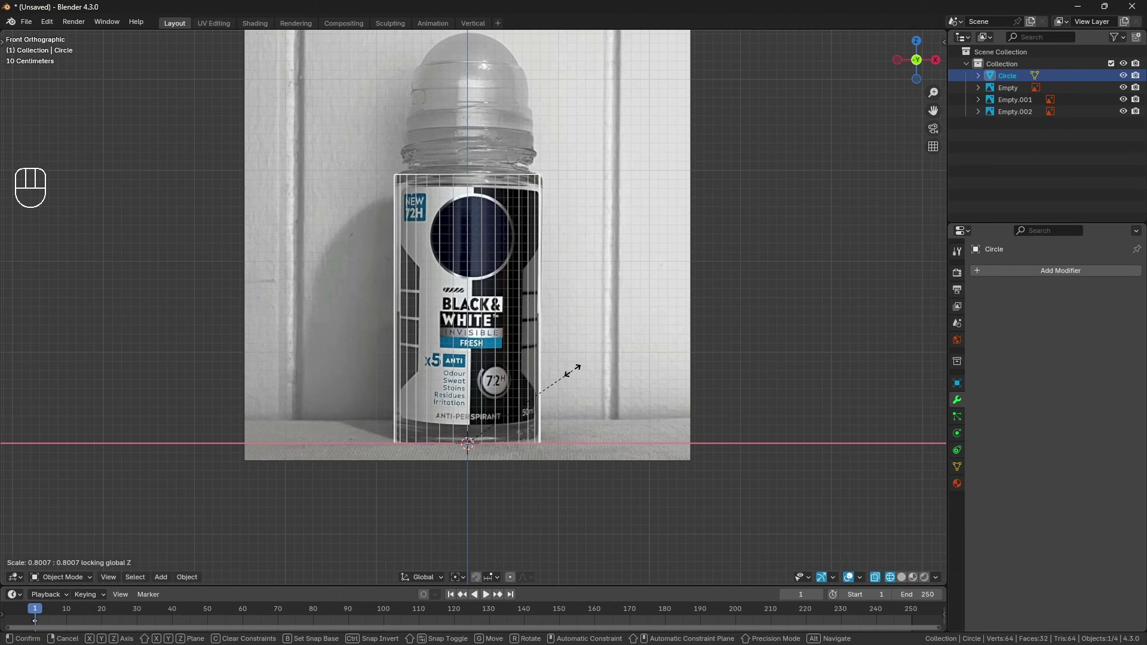
pyautogui.click(574, 374)
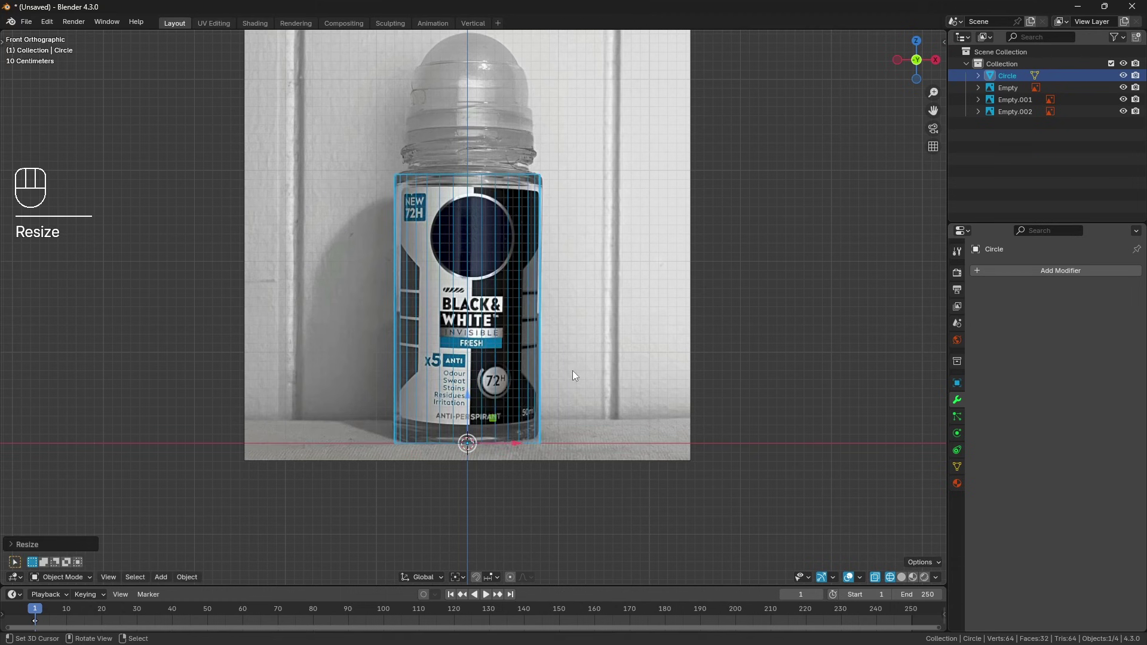
# Check the cylinder's transform values and apply its scale
pyautogui.press('n')
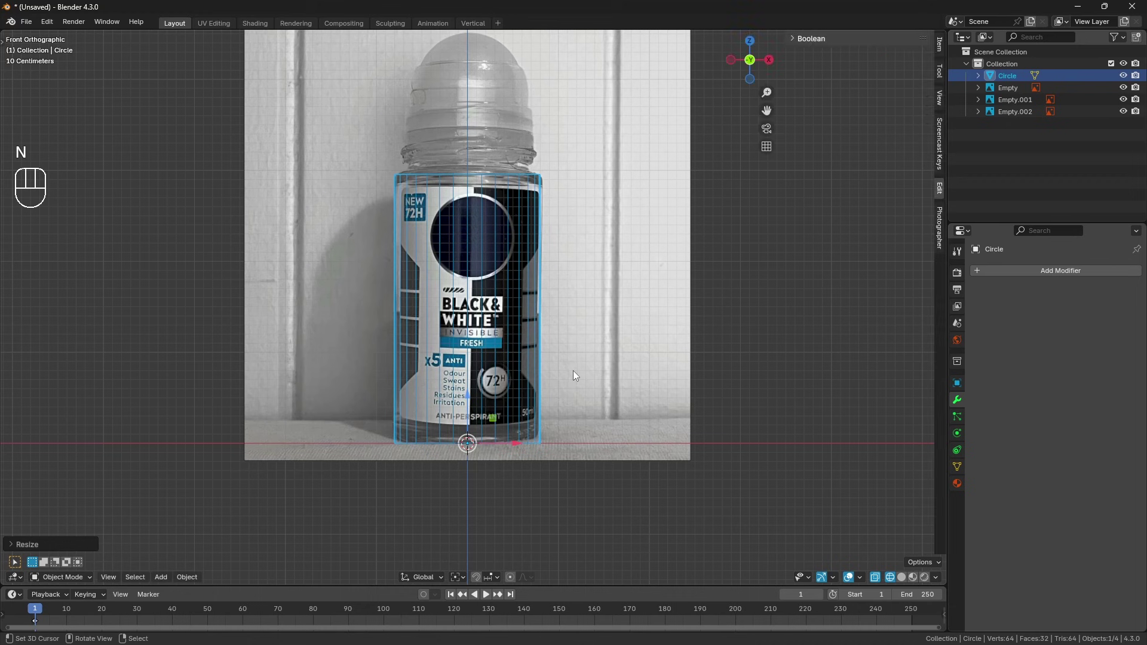
pyautogui.click(939, 45)
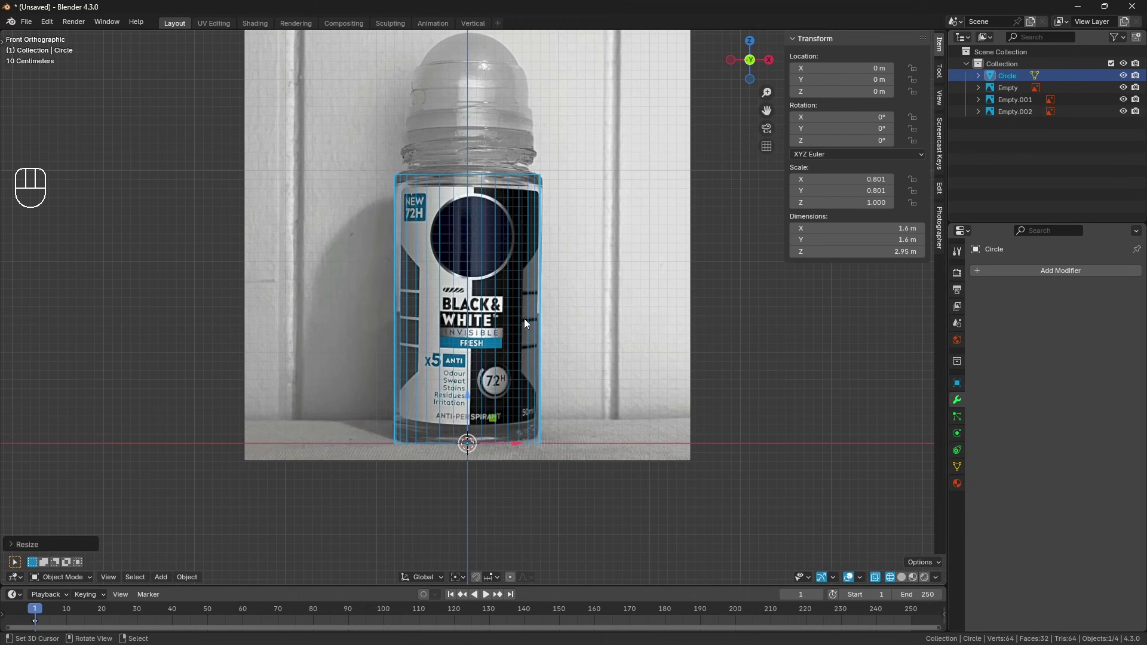
pyautogui.press('ctrl')
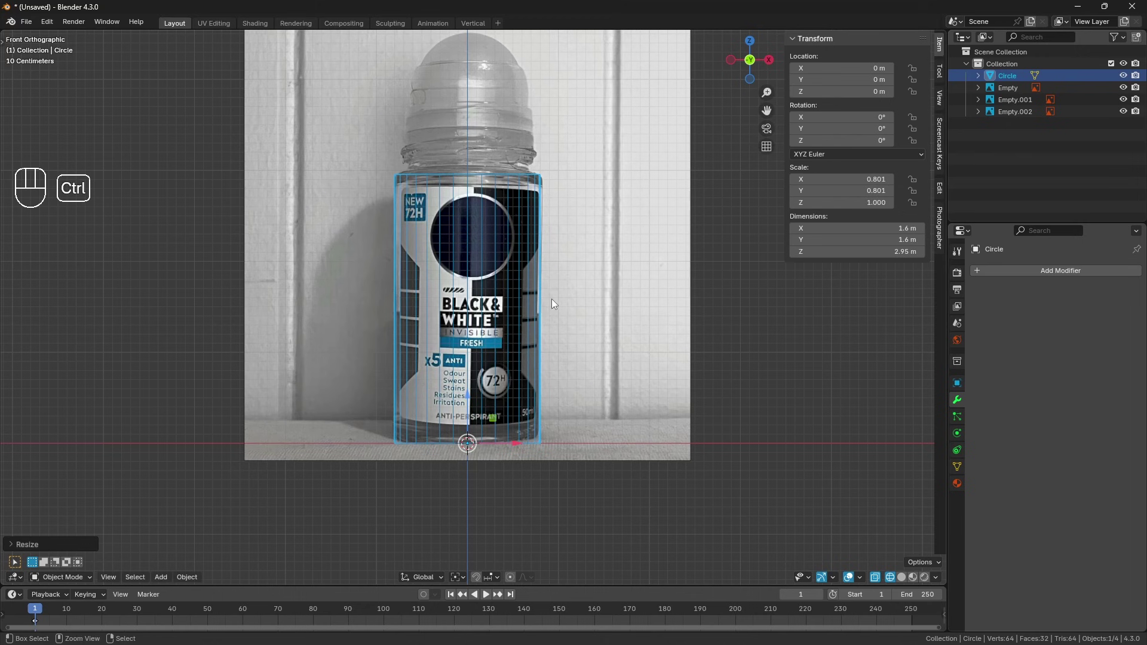
pyautogui.hotkey('ctrl', 'a')
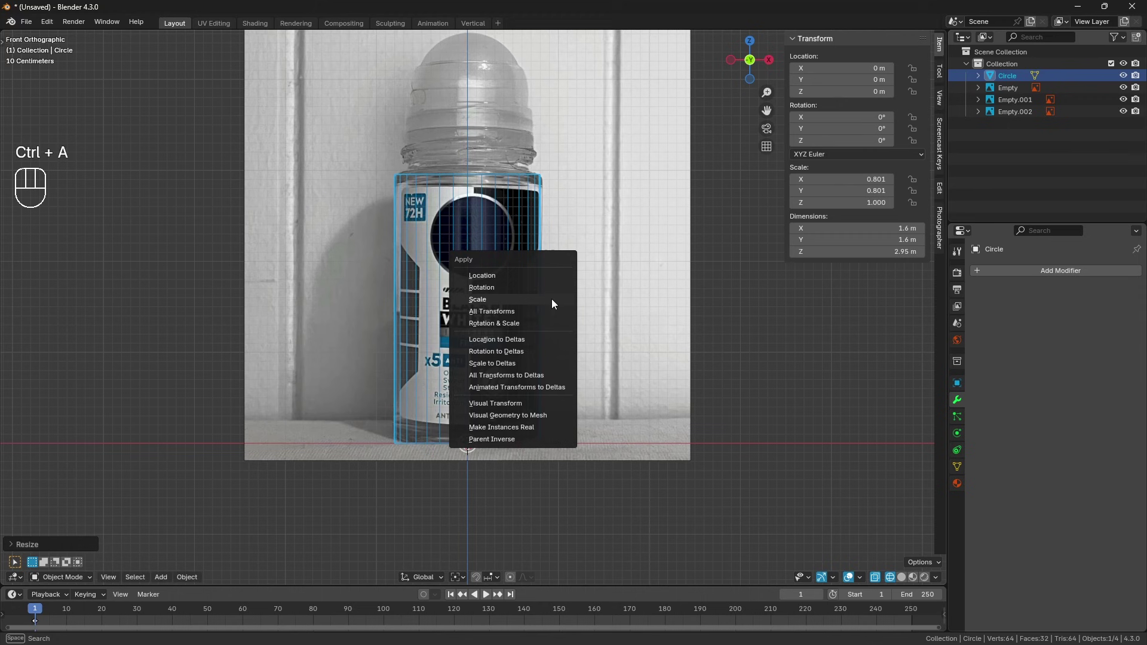
pyautogui.click(551, 299)
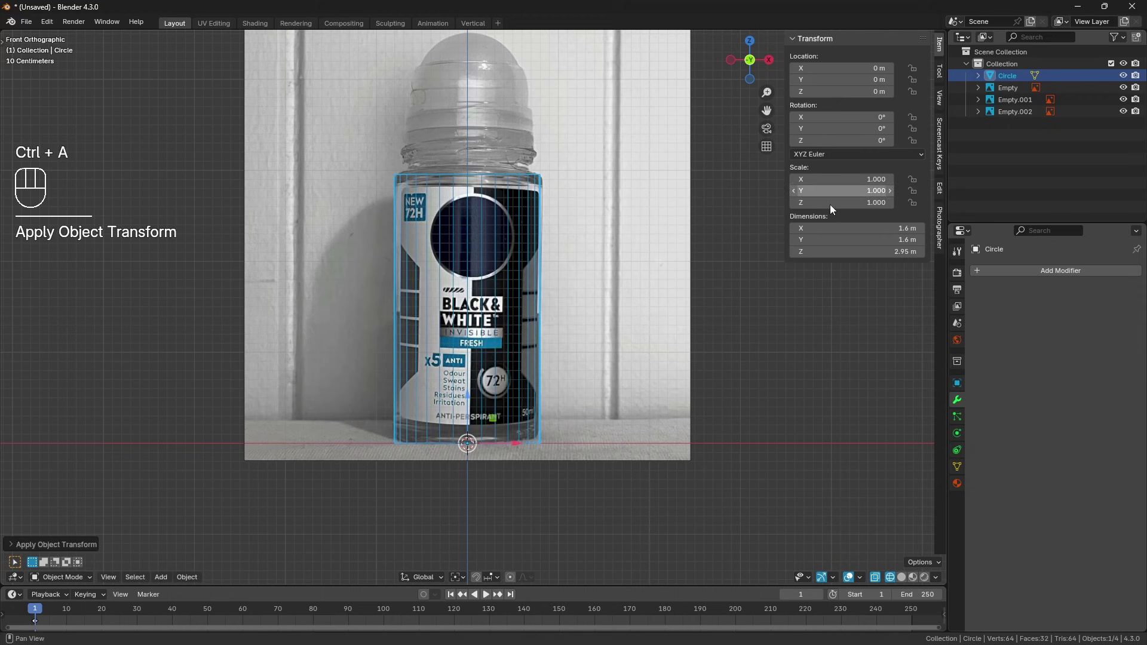
pyautogui.press('n')
# Return the viewport to solid shading with the cylinder seen in perspective
pyautogui.press('z')
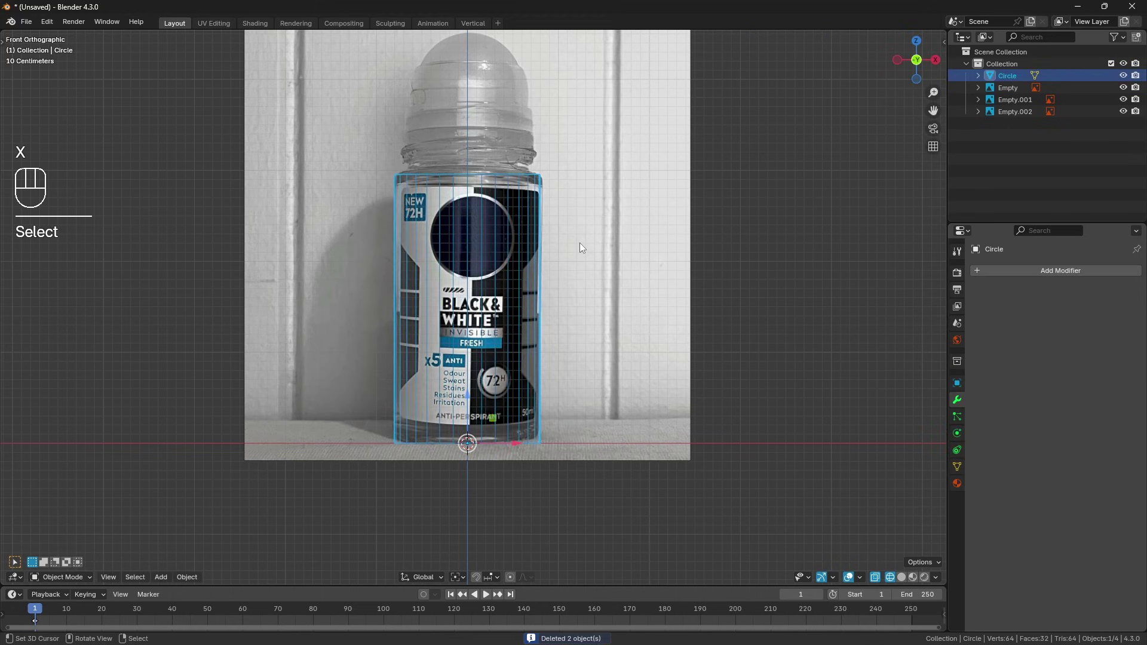
pyautogui.click(579, 243)
pyautogui.moveTo(580, 243); pyautogui.dragTo(595, 270, button='middle')
pyautogui.scroll(2, 590, 270)
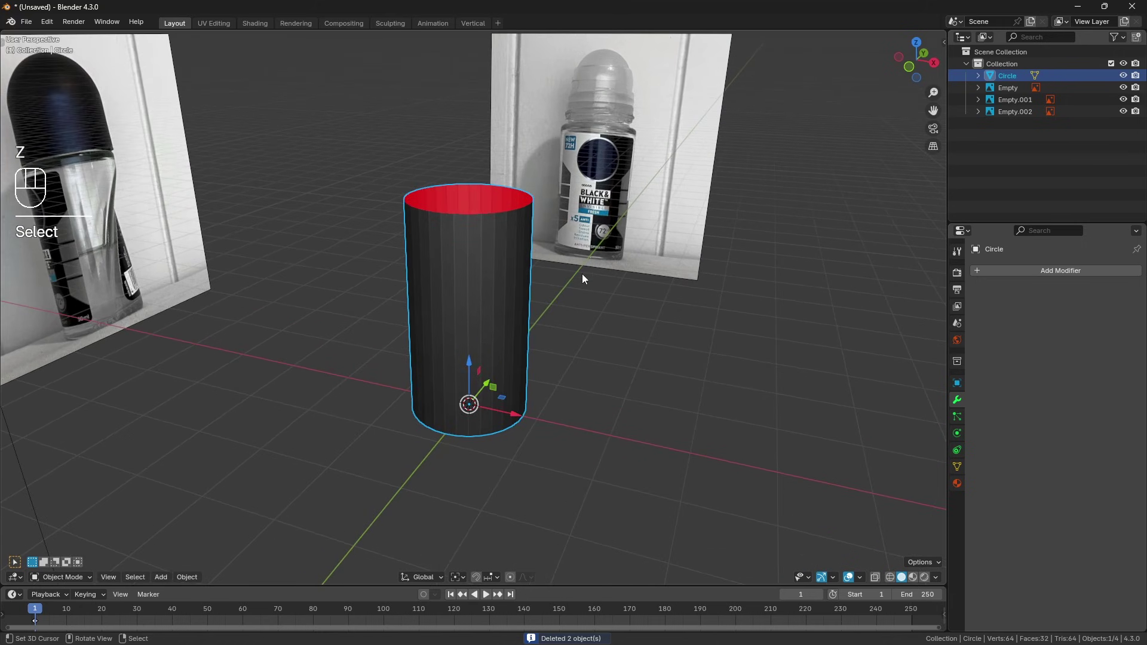
# Duplicate the cylinder in place and rename the copy Shrink
pyautogui.hotkey('shift', 'd')
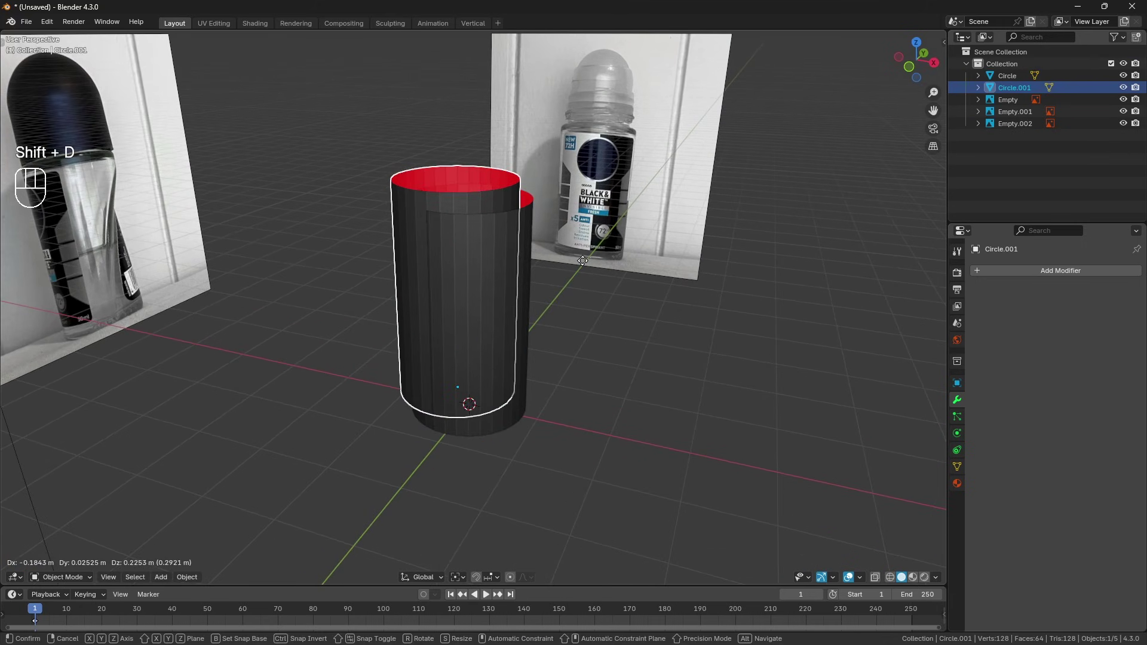
pyautogui.rightClick(583, 261)
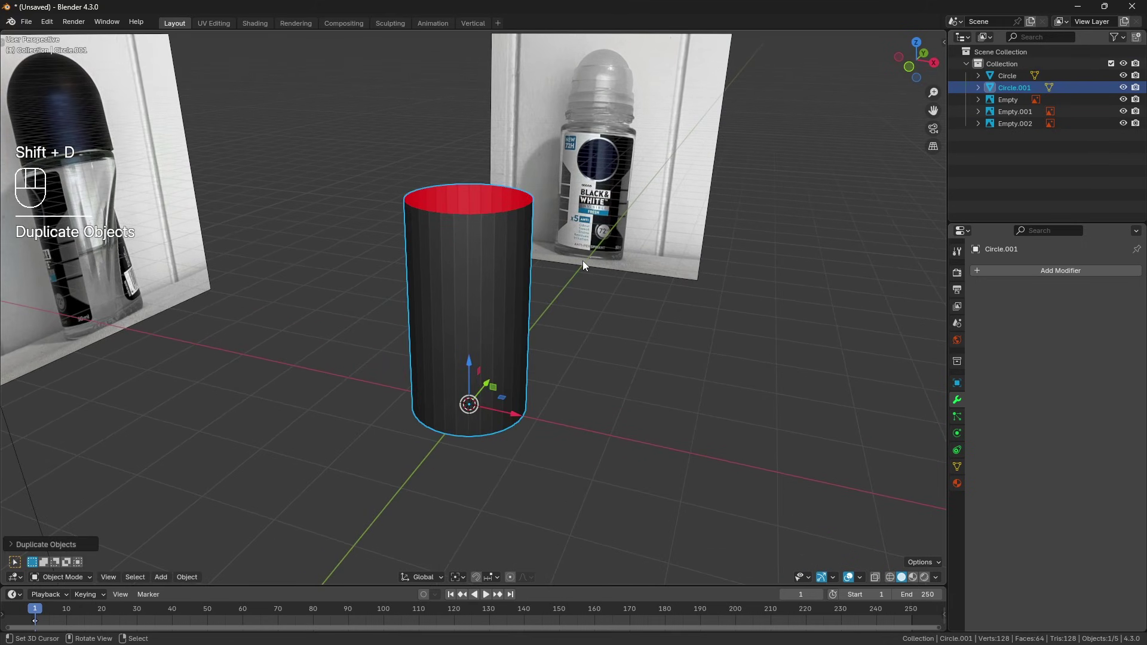
pyautogui.doubleClick(1013, 87)
pyautogui.write('Shrin')
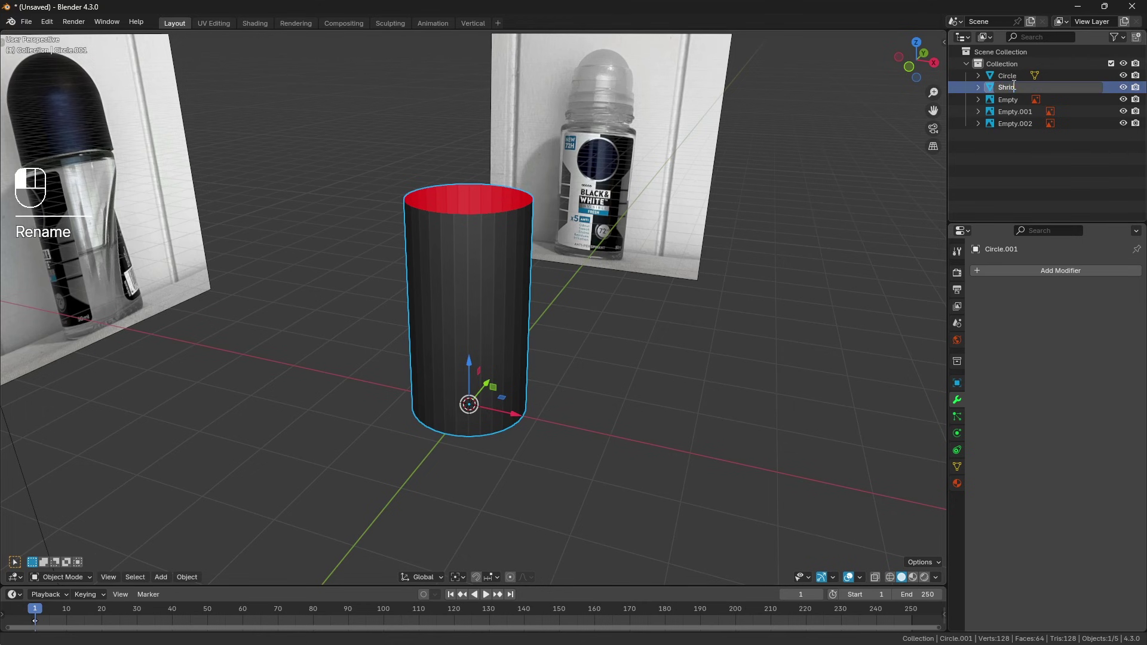
pyautogui.write('k')
pyautogui.press('Return')
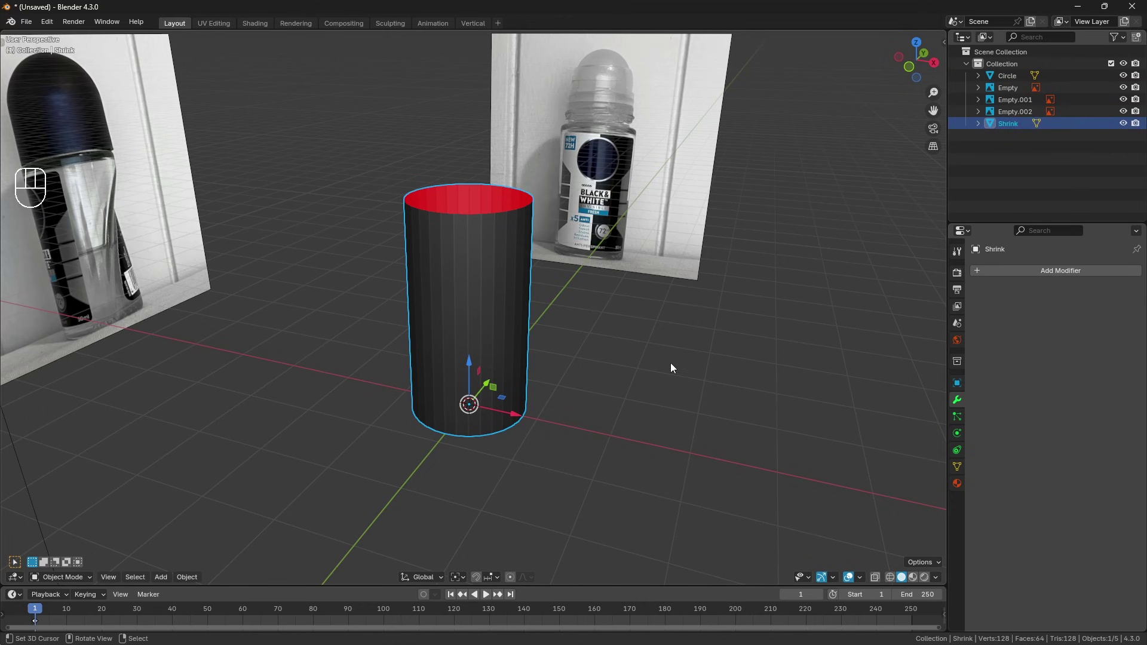
# Isolate Shrink in local view and give it a Subdivision Surface modifier with 4 viewport levels
pyautogui.press('KP_Divide')
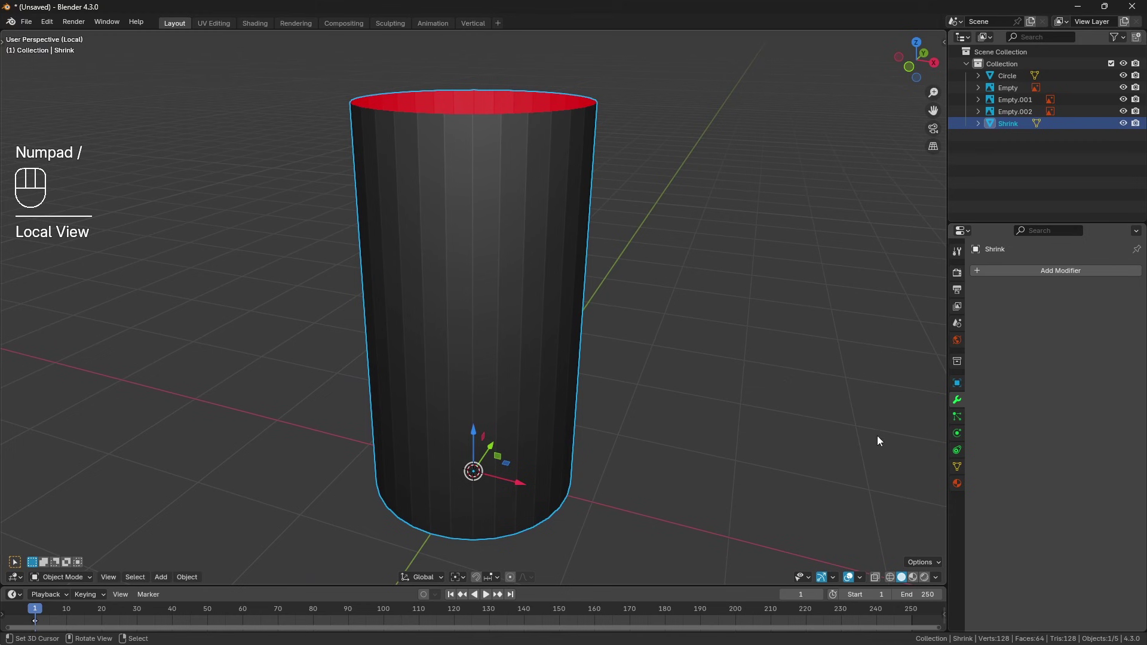
pyautogui.click(1016, 269)
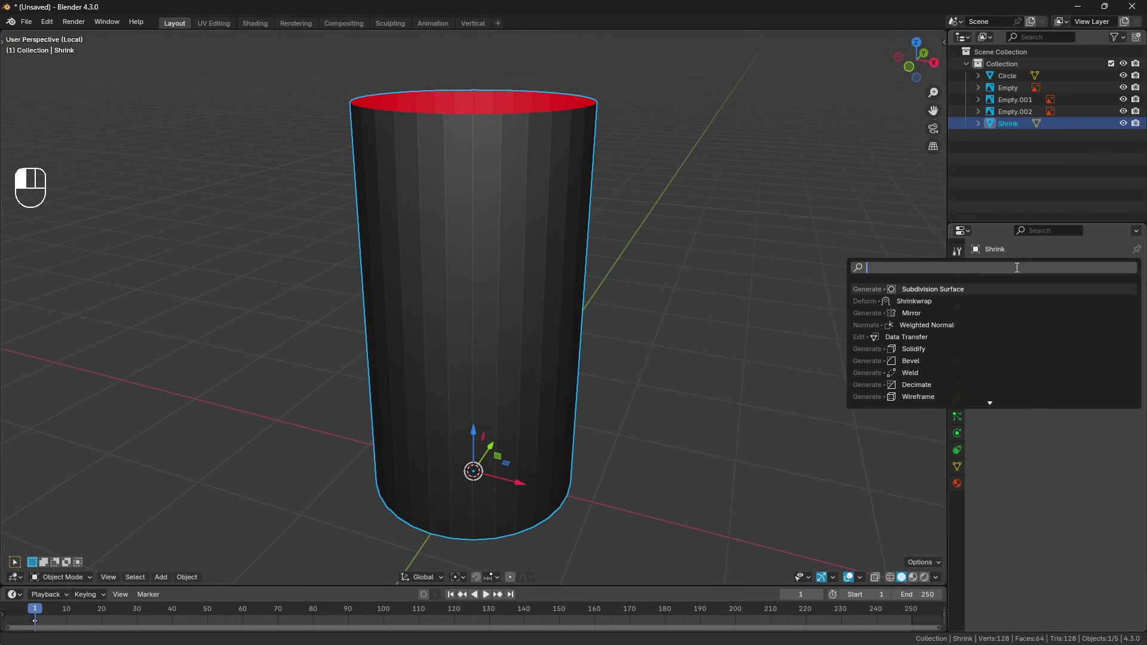
pyautogui.write('sub')
pyautogui.press('Return')
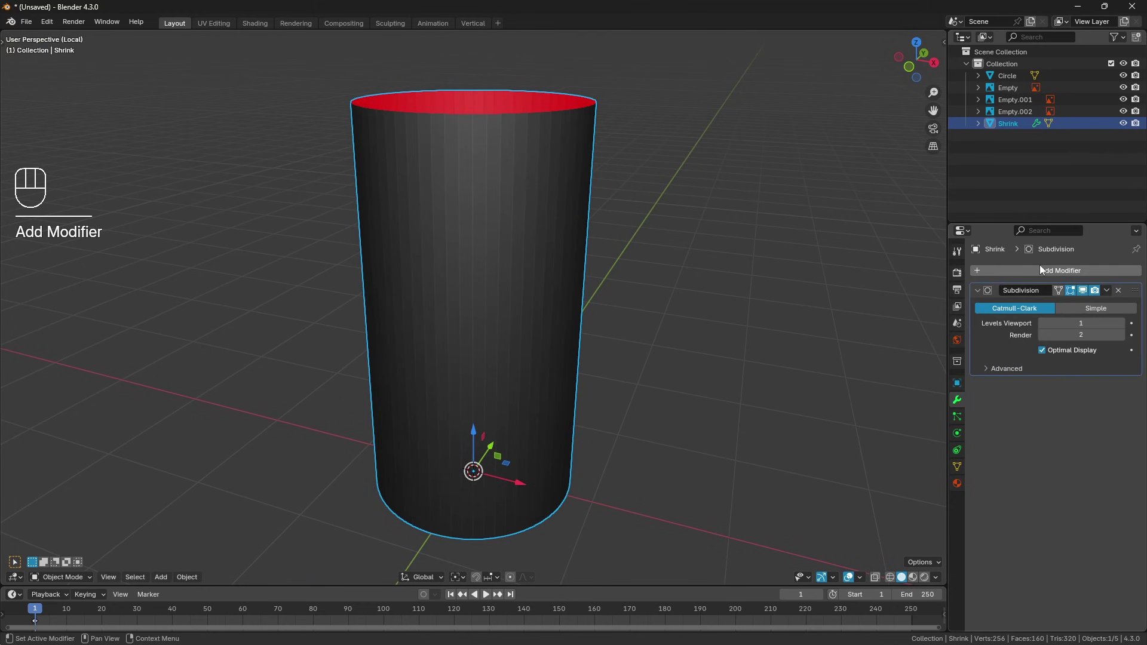
pyautogui.doubleClick(1077, 323)
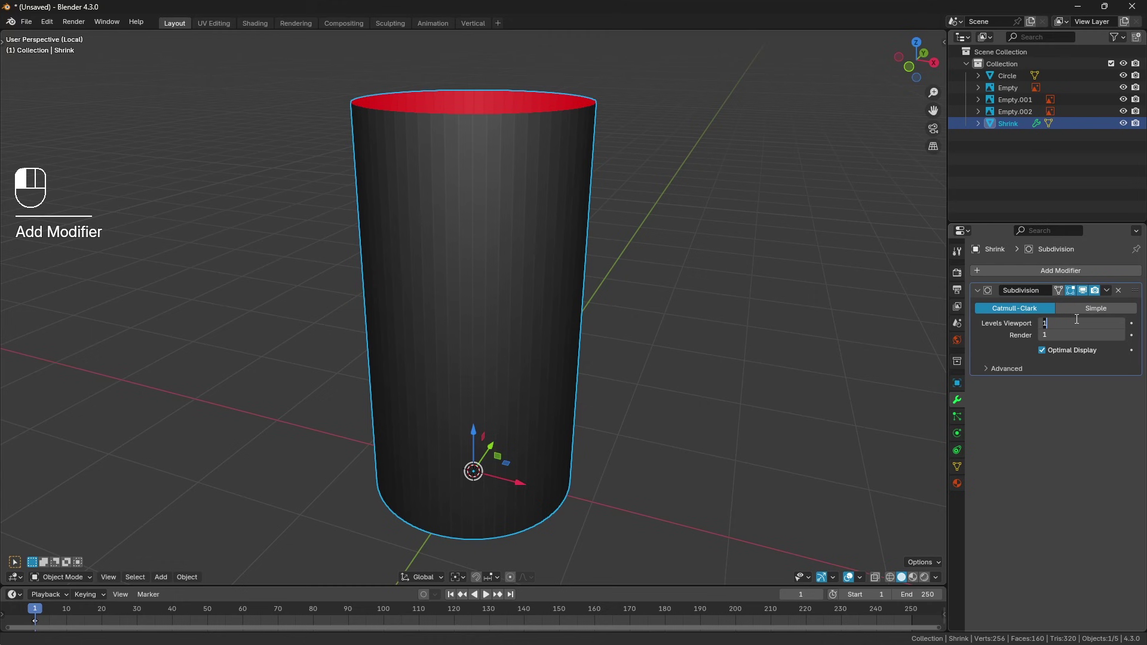
pyautogui.write('4')
pyautogui.press('Return')
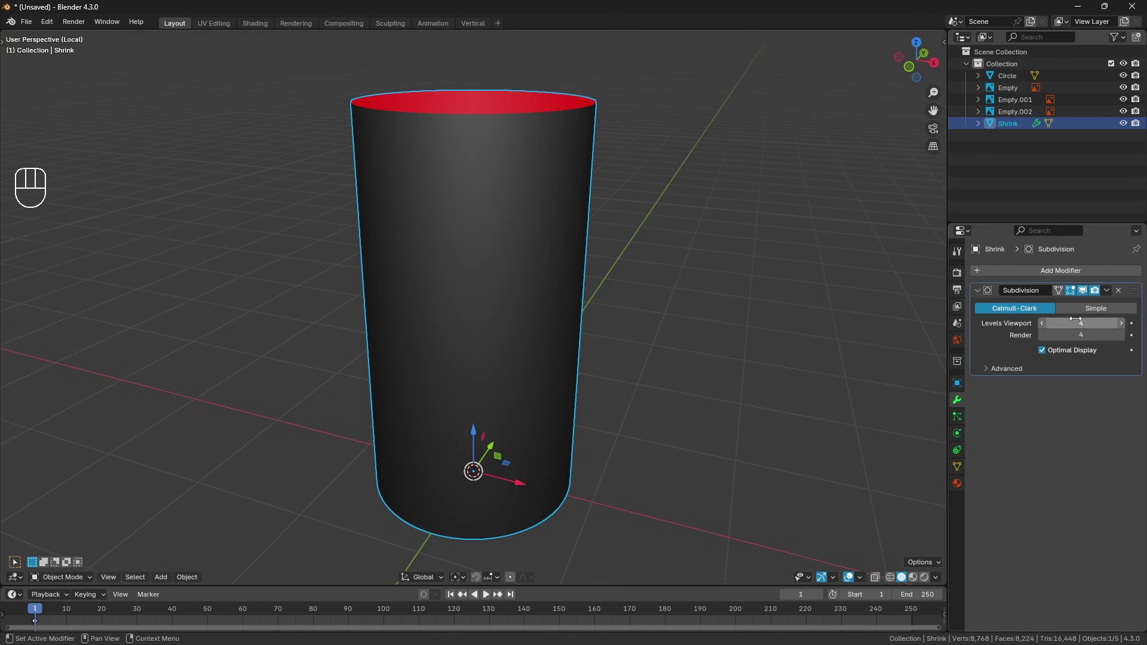
# Shade Shrink smooth and set its viewport display to Bounds
pyautogui.click(192, 576)
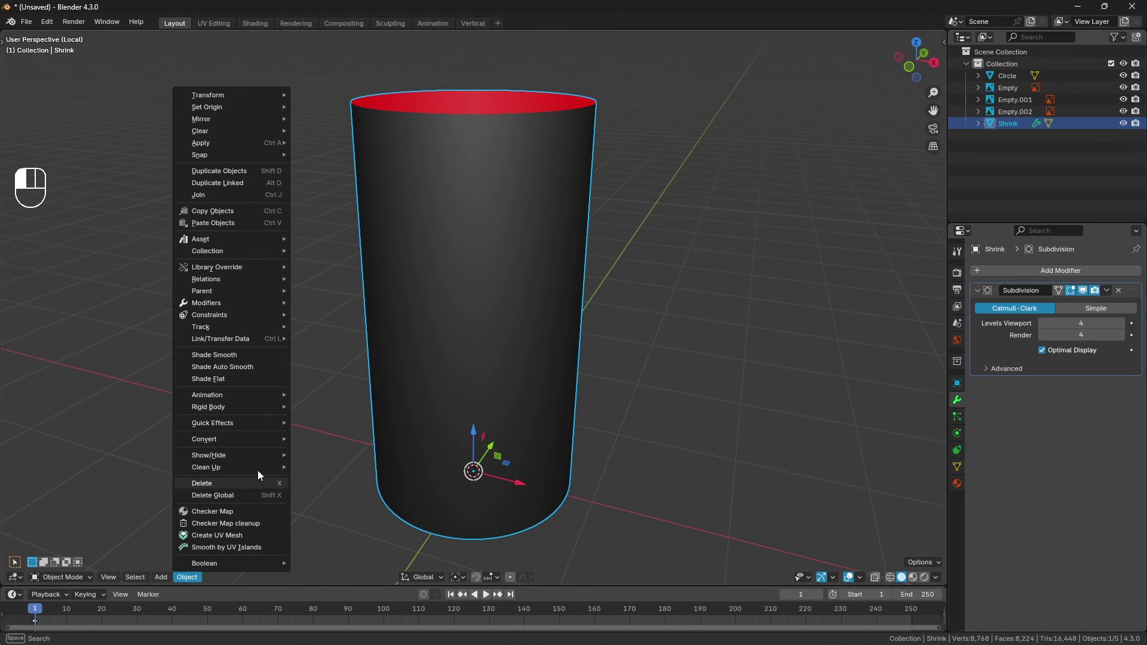
pyautogui.click(237, 358)
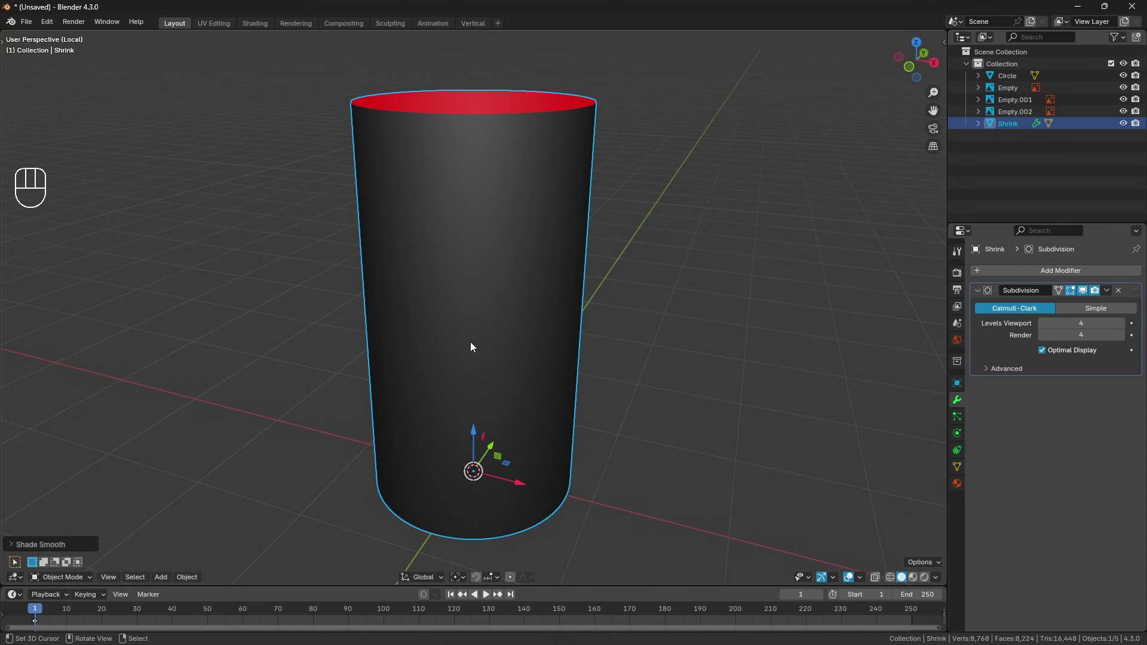
pyautogui.click(956, 384)
pyautogui.scroll(-5, 1047, 489)
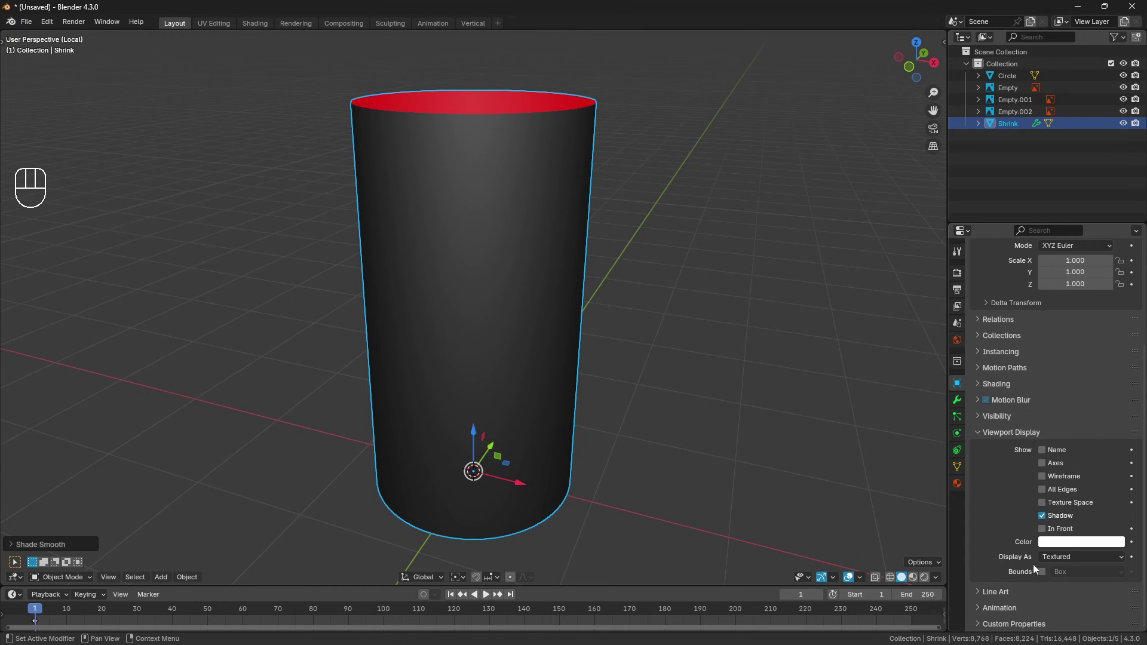
pyautogui.click(1064, 557)
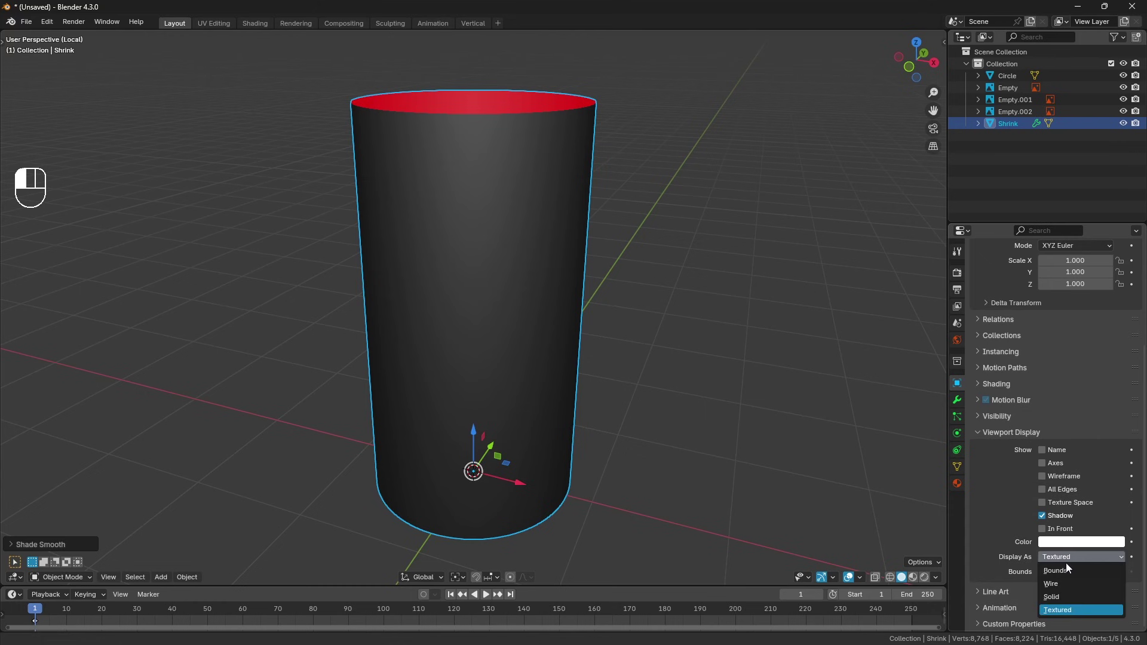
pyautogui.click(1066, 567)
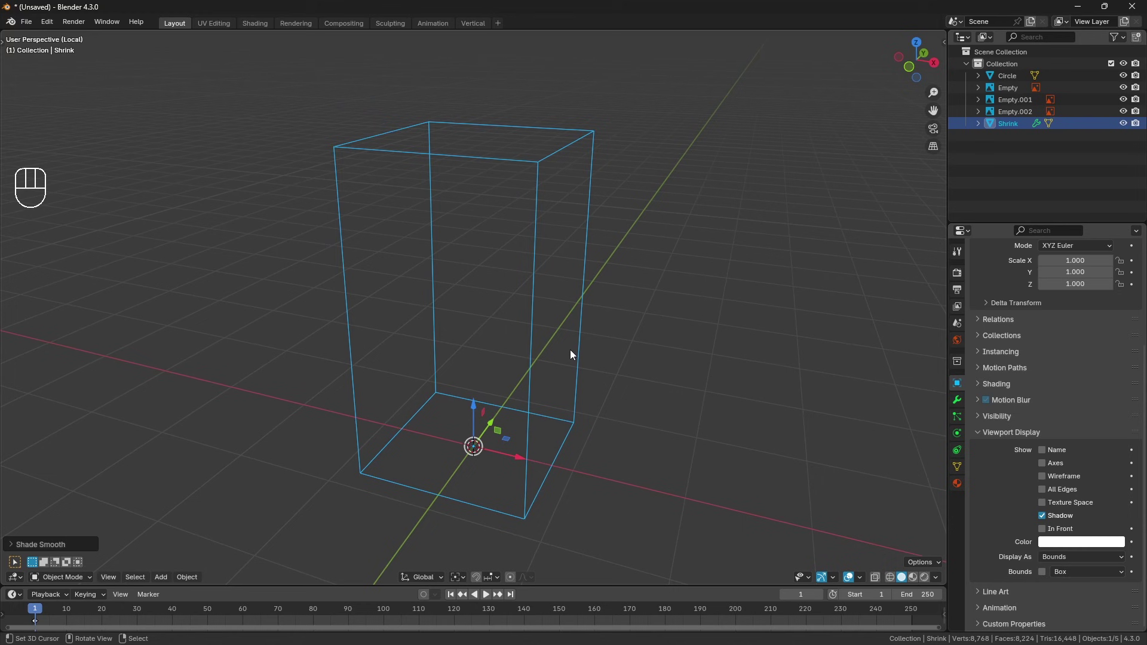
# Leave local view and hide the Shrink object
pyautogui.press('KP_Divide')
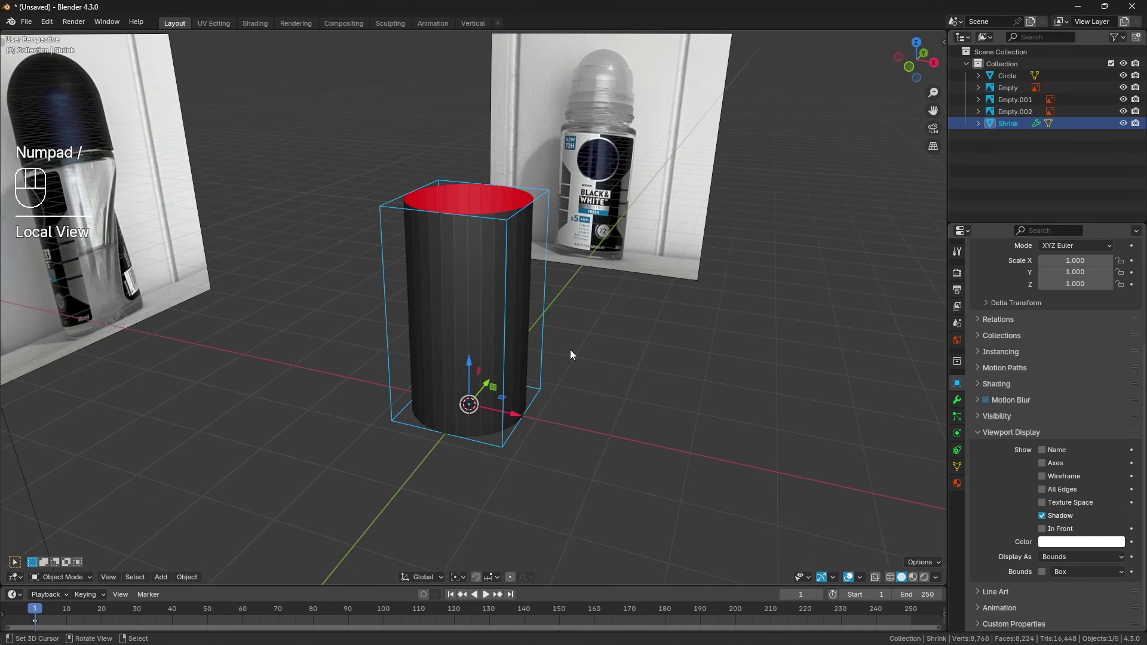
pyautogui.scroll(3, 570, 353)
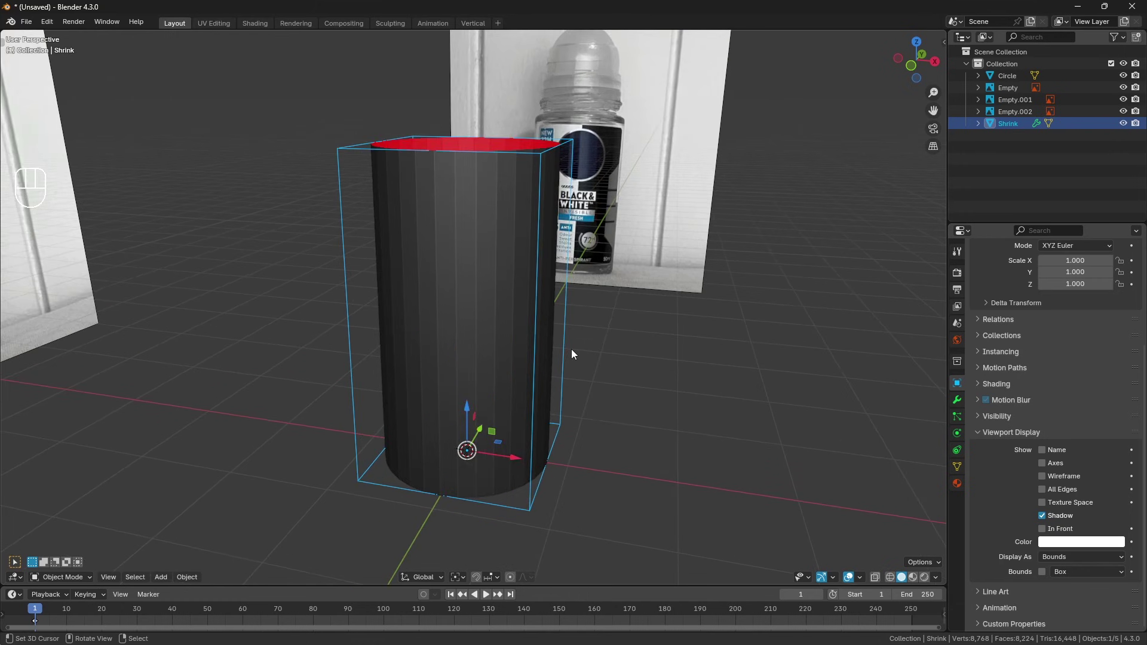
pyautogui.press('h')
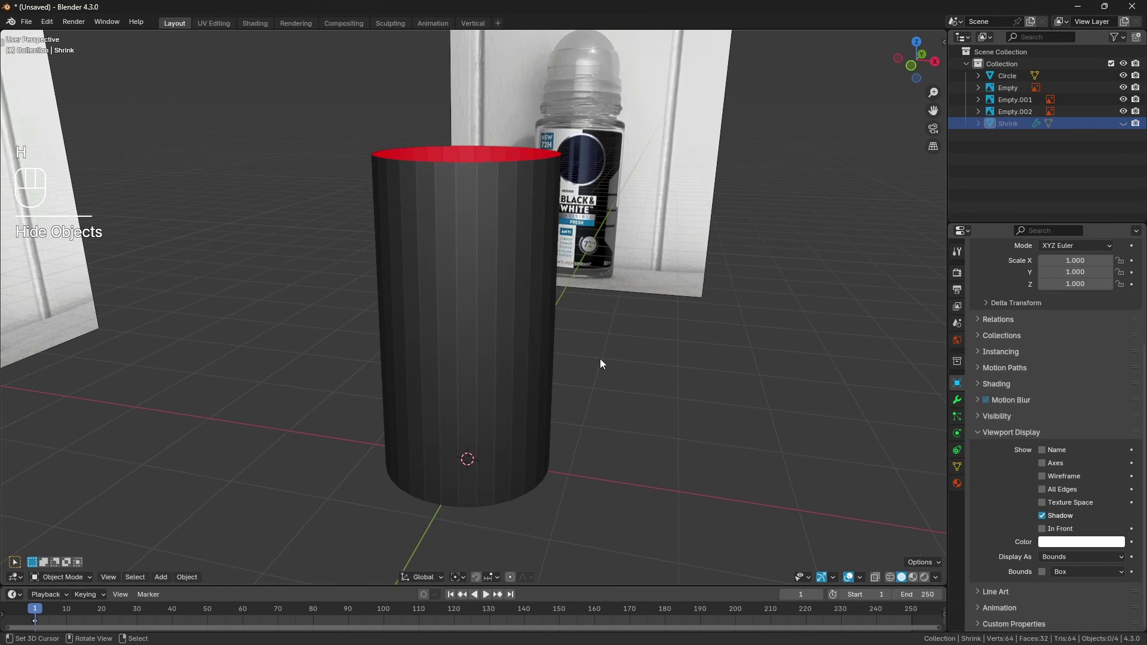
# Delete the faces of the original cylinder's left half as seen in front view, and return to Object Mode
pyautogui.click(489, 331)
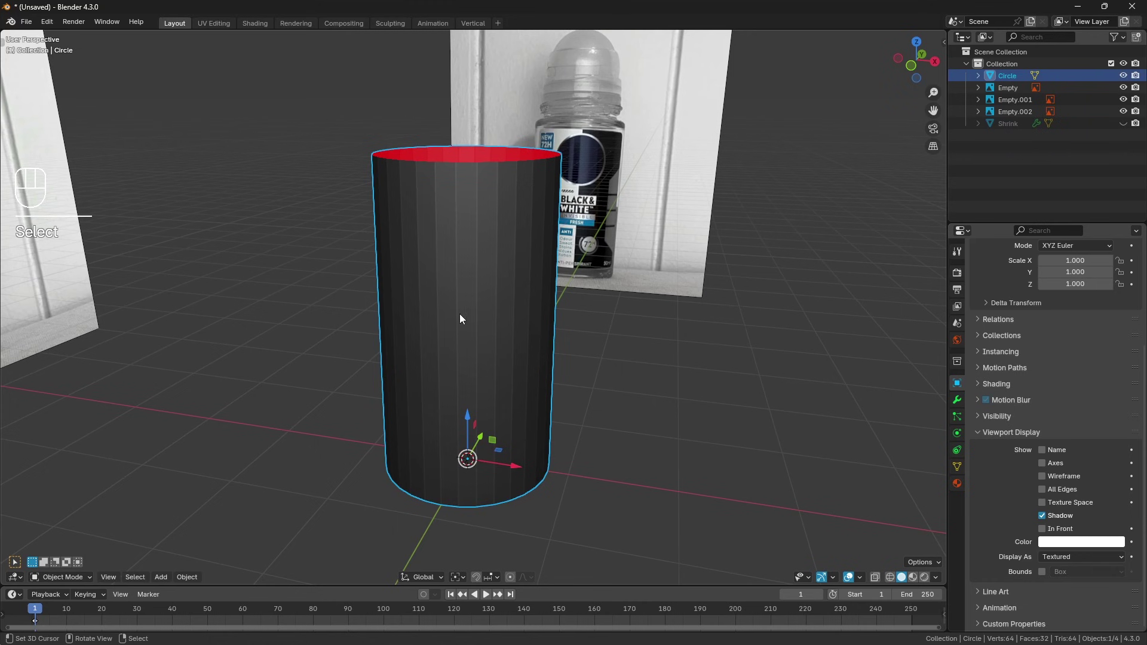
pyautogui.press('Tab')
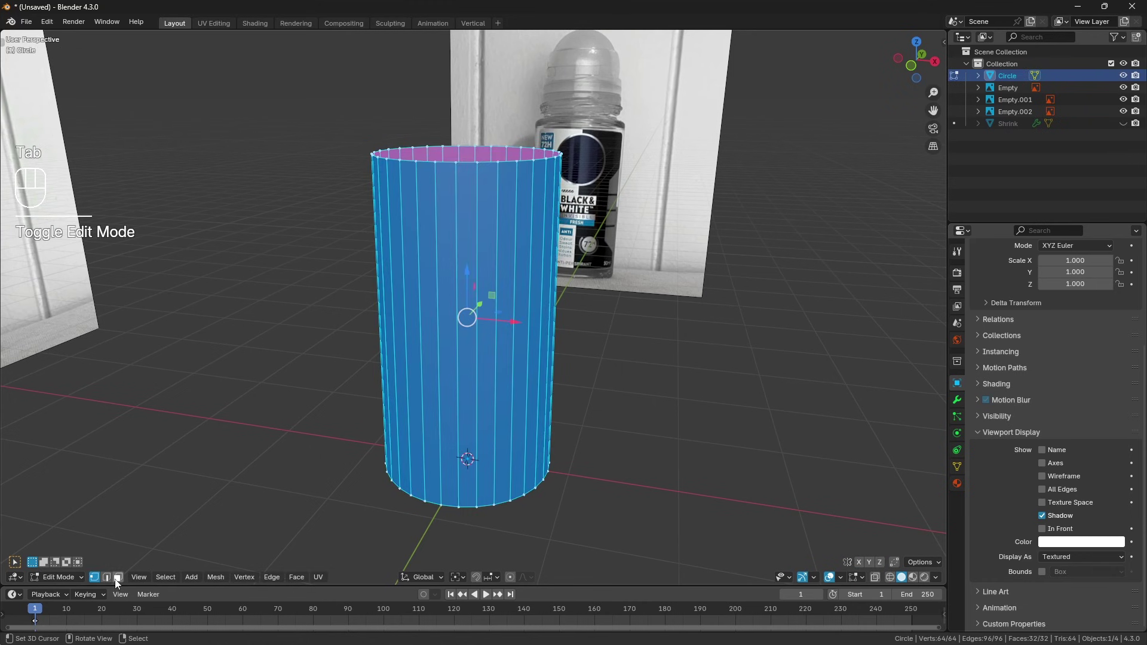
pyautogui.press('KP_1')
pyautogui.press('a')
pyautogui.press('a')
pyautogui.press('z')
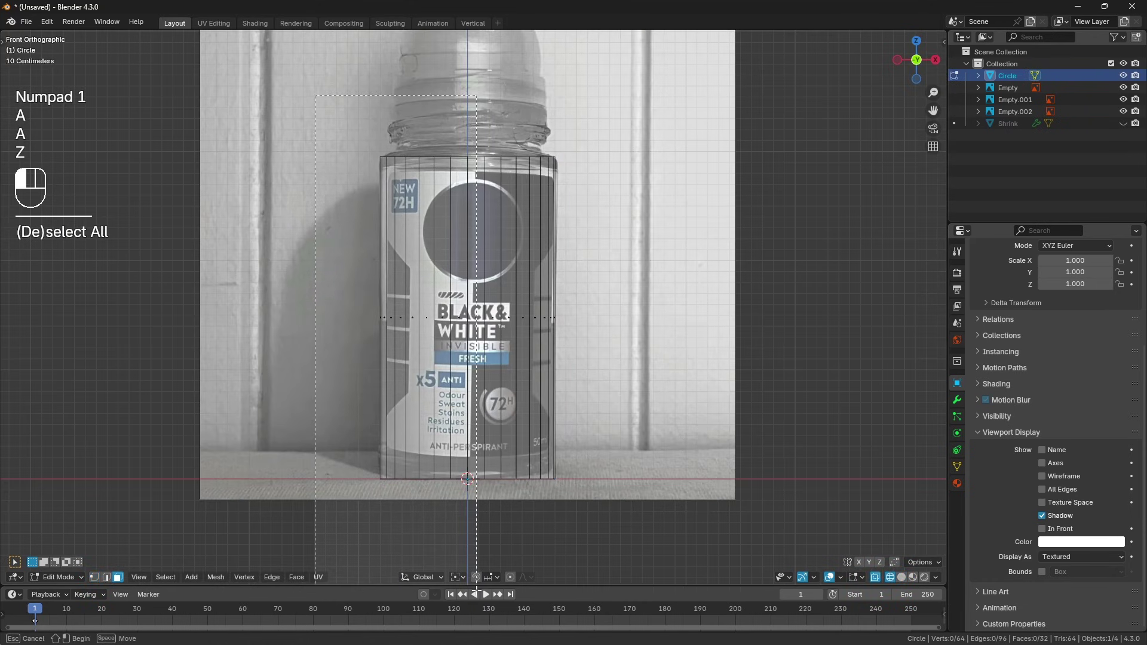
pyautogui.moveTo(476, 590); pyautogui.dragTo(476, 589)
pyautogui.press('z')
pyautogui.press('x')
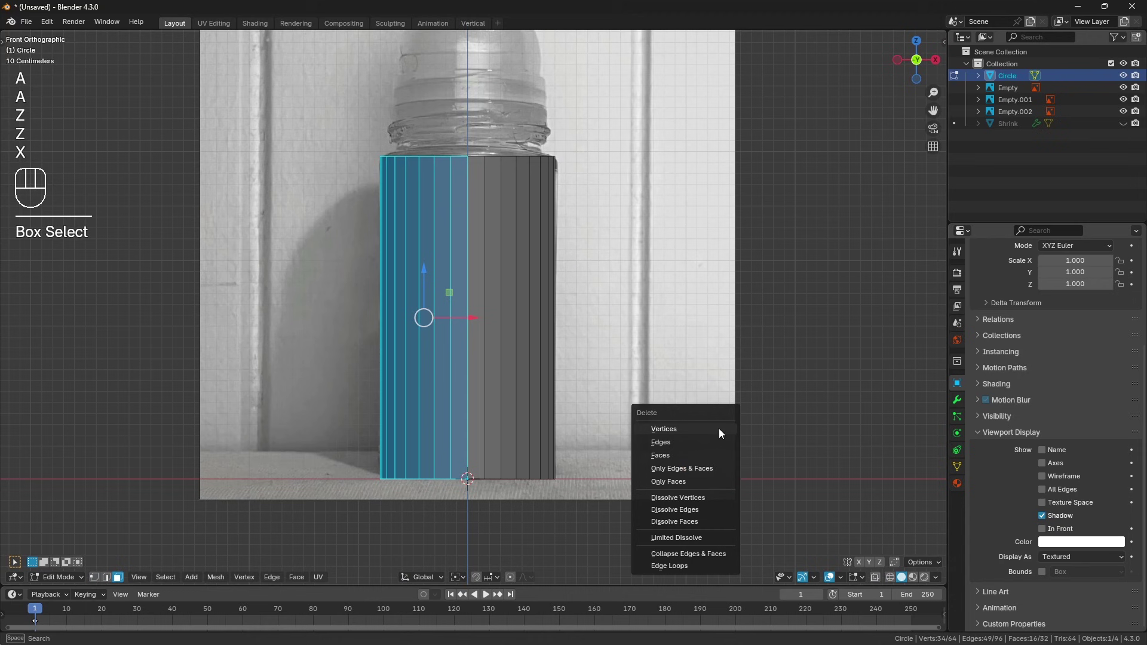
pyautogui.click(700, 456)
pyautogui.moveTo(700, 456); pyautogui.dragTo(565, 332, button='middle')
pyautogui.press('Tab')
# Add a Mirror modifier on the X axis to the half cylinder with Clipping enabled
pyautogui.click(957, 399)
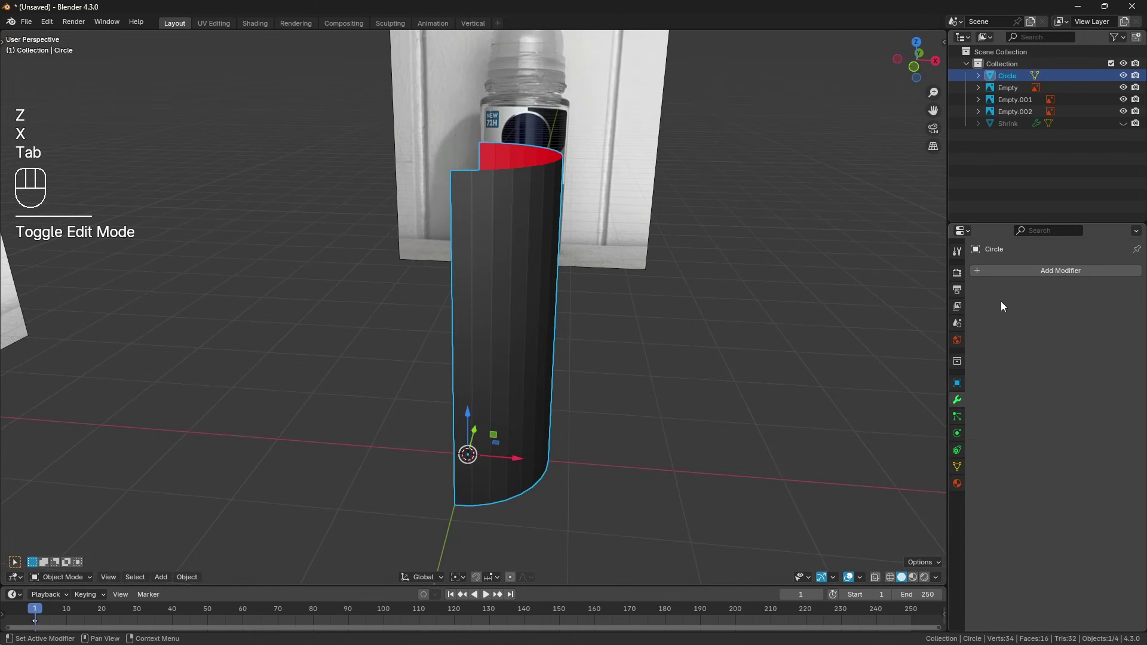
pyautogui.click(1005, 271)
pyautogui.write('mirr')
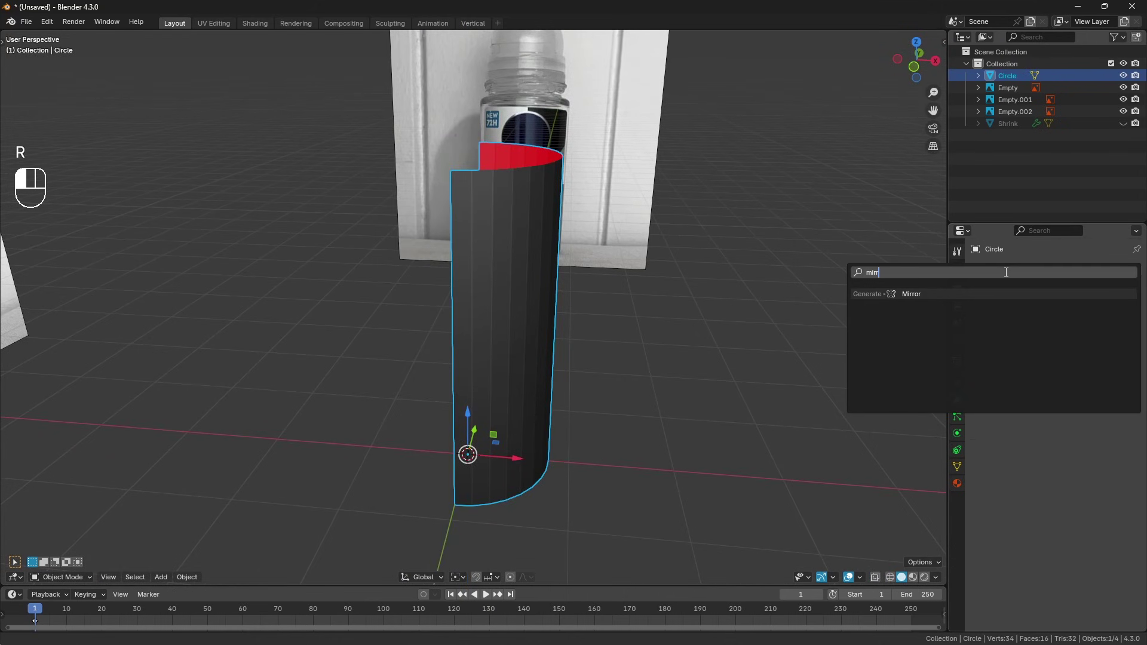
pyautogui.press('Return')
pyautogui.click(1064, 352)
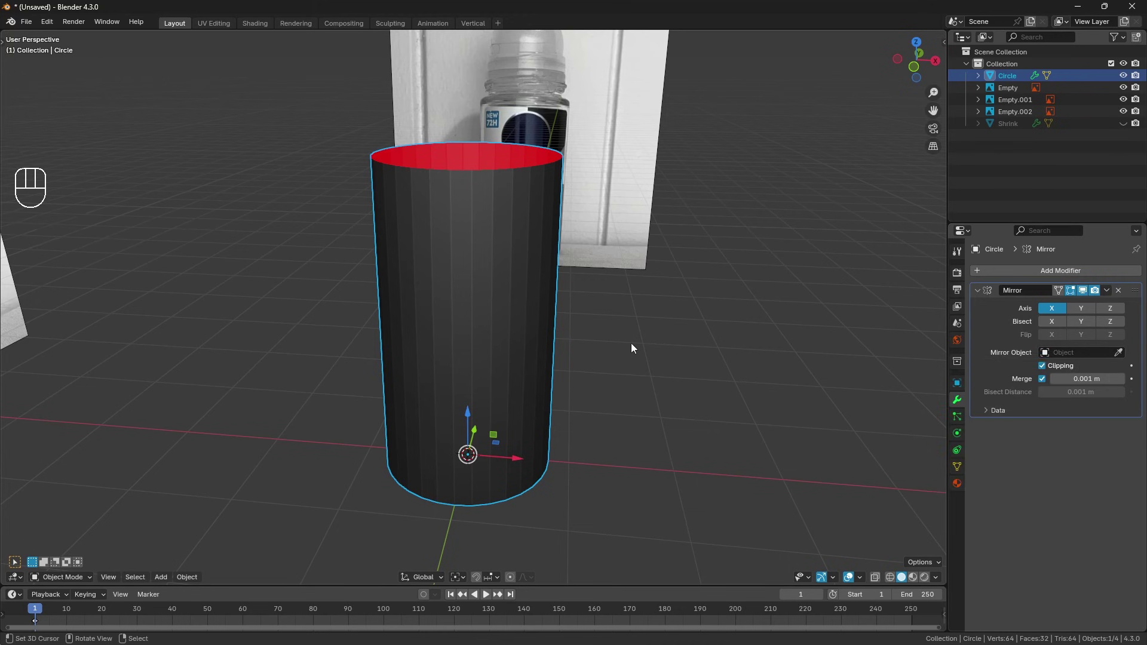
# Add a Shrinkwrap modifier to the cylinder with Shrink as its target
pyautogui.click(1114, 270)
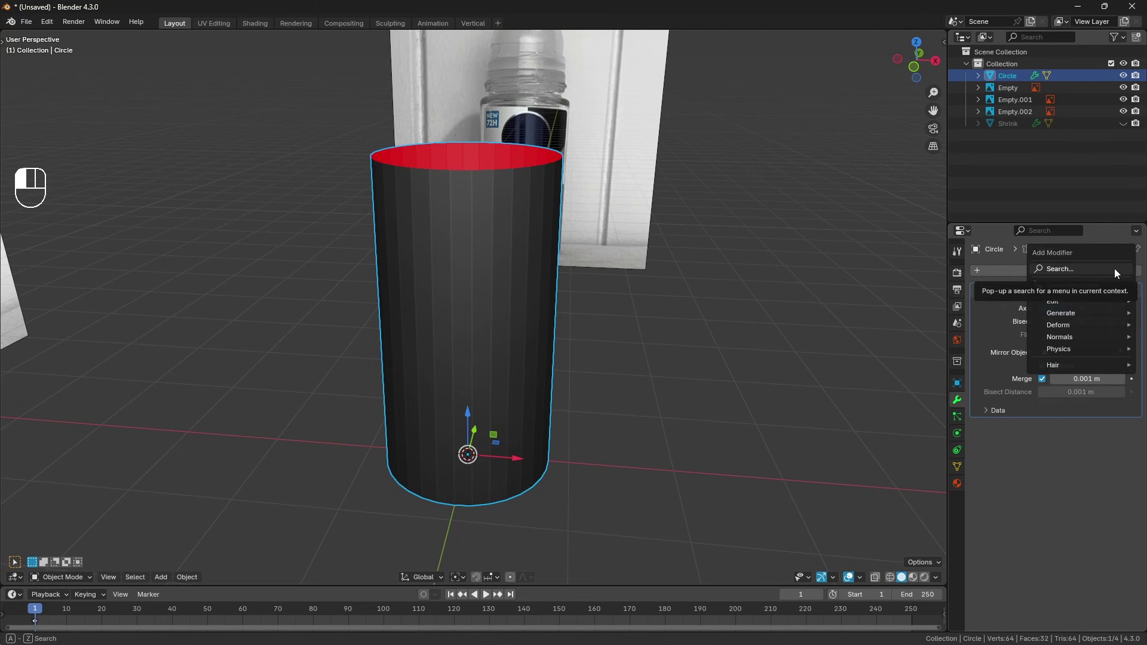
pyautogui.click(1113, 268)
pyautogui.write('shrink')
pyautogui.press('Return')
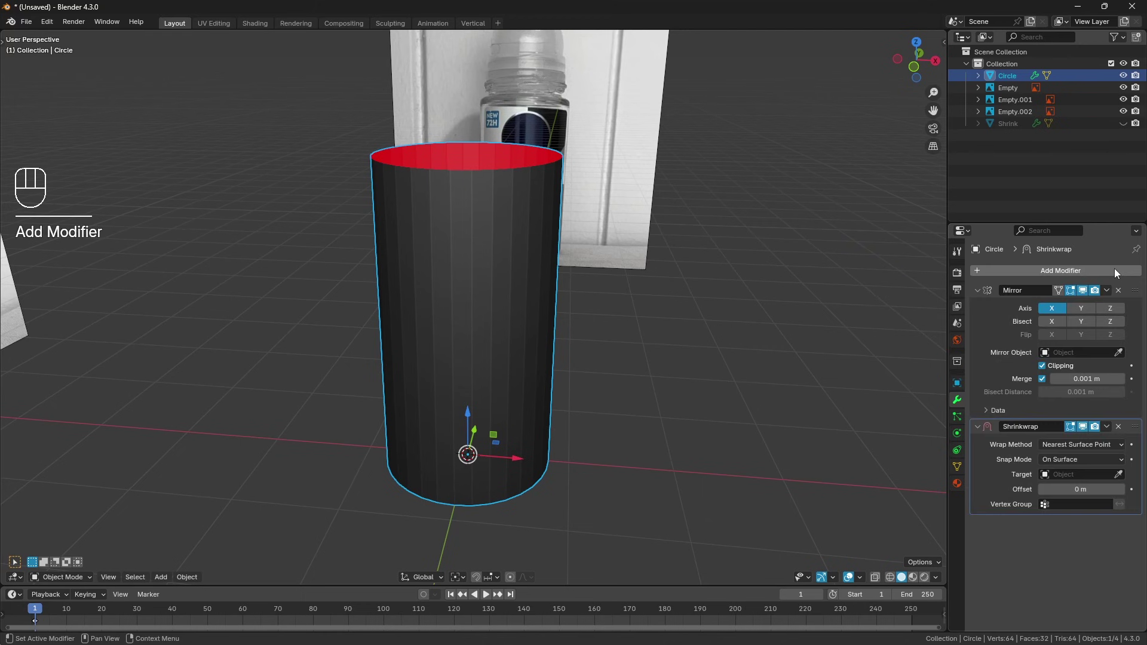
pyautogui.click(1060, 476)
pyautogui.click(1061, 487)
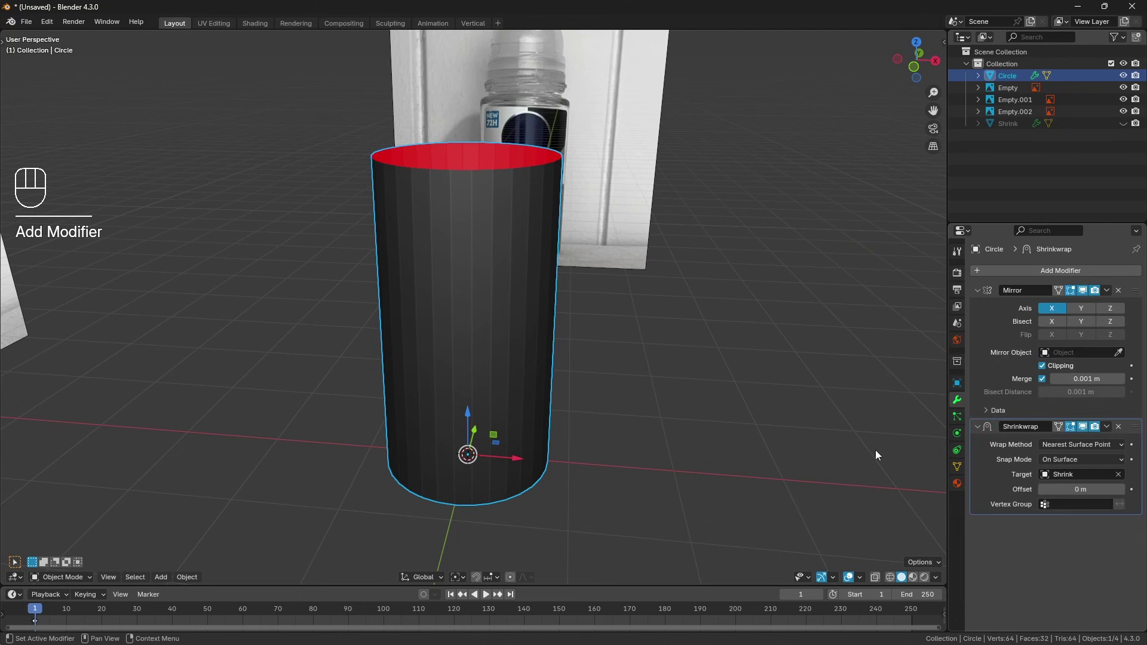
# Open the cylinder mesh for editing in the right side view, in wireframe with nothing selected
pyautogui.moveTo(651, 332); pyautogui.dragTo(633, 328, button='middle')
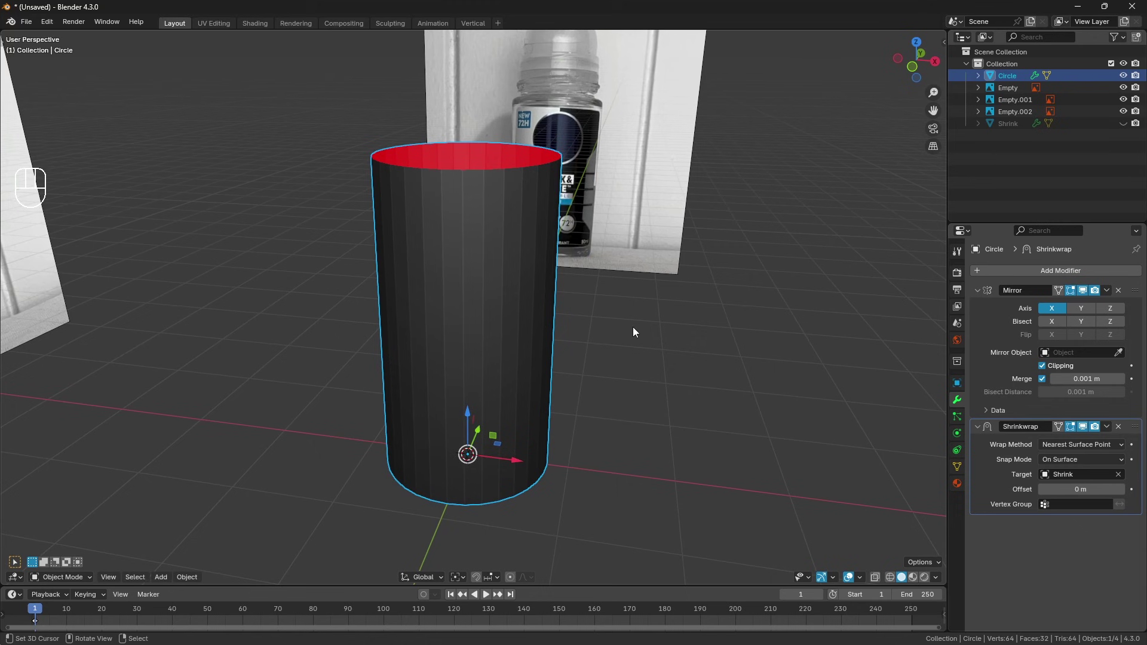
pyautogui.press('KP_3')
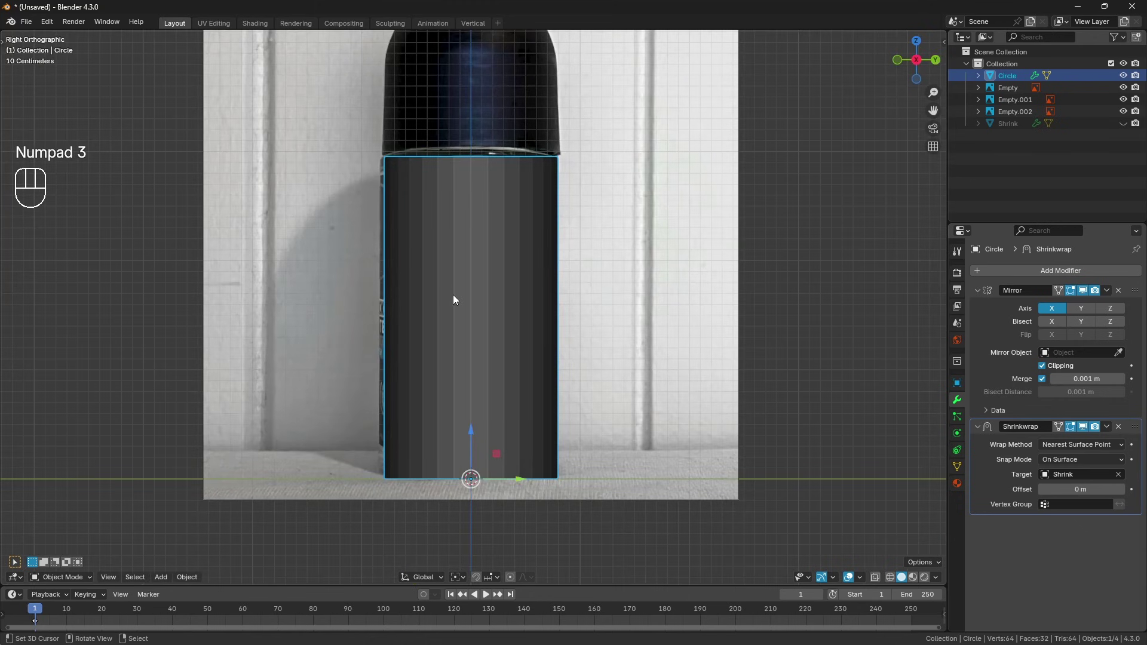
pyautogui.press('Tab')
pyautogui.press('a')
pyautogui.press('a')
pyautogui.press('z')
pyautogui.scroll(1, 542, 189)
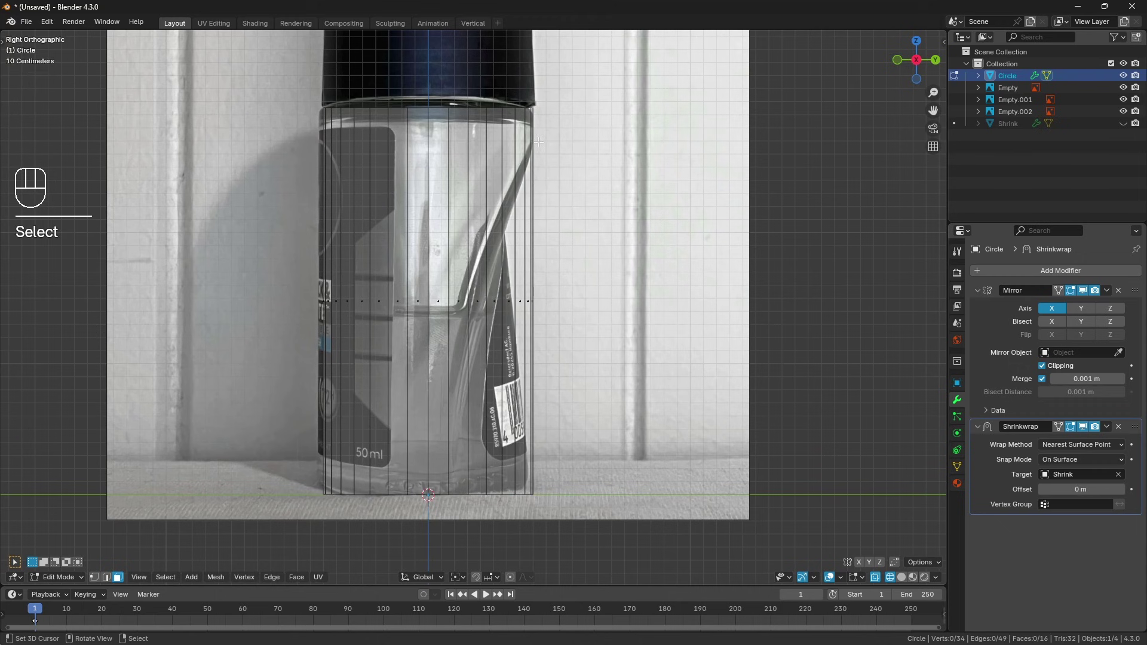
# Insert one horizontal loop cut around the body, slide it down close to the base, and clear the selection
pyautogui.moveTo(532, 140)
pyautogui.mouseDown()
pyautogui.moveTo(472, 279)
pyautogui.moveTo(463, 409)
pyautogui.moveTo(445, 476)
pyautogui.moveTo(532, 149)
pyautogui.mouseUp()
pyautogui.moveTo(568, 160); pyautogui.dragTo(523, 304, button='right')
pyautogui.keyDown('shift'); pyautogui.moveTo(477, 430); pyautogui.dragTo(473, 413, button='middle'); pyautogui.keyUp('shift')
pyautogui.scroll(1, 501, 418)
pyautogui.hotkey('ctrl', 'r')
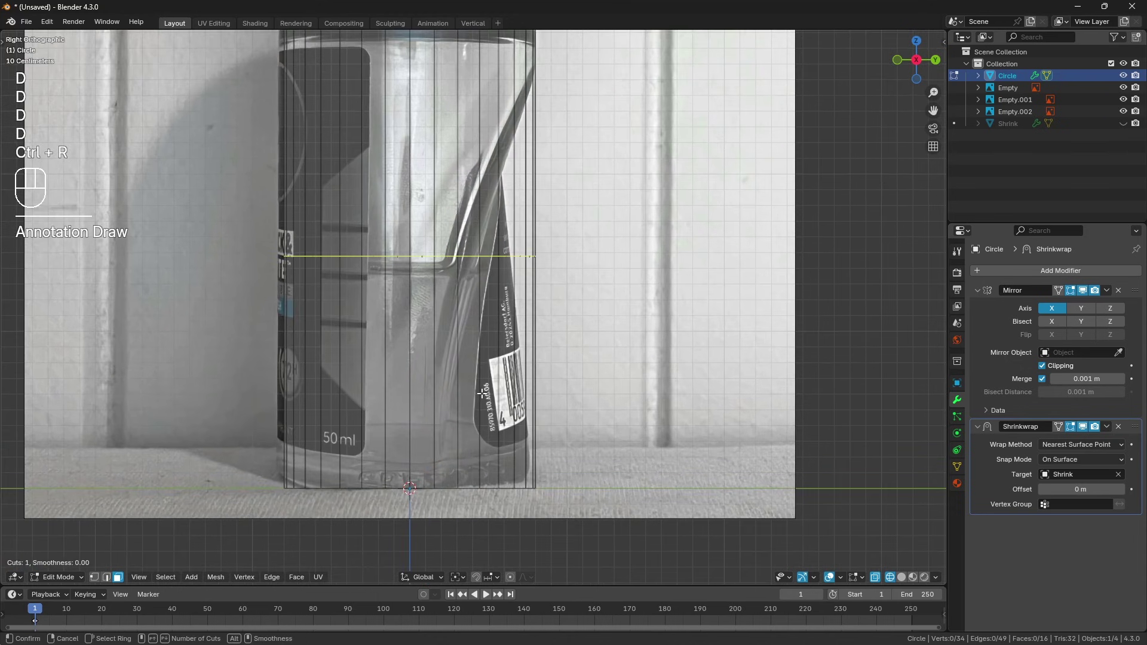
pyautogui.click(502, 418)
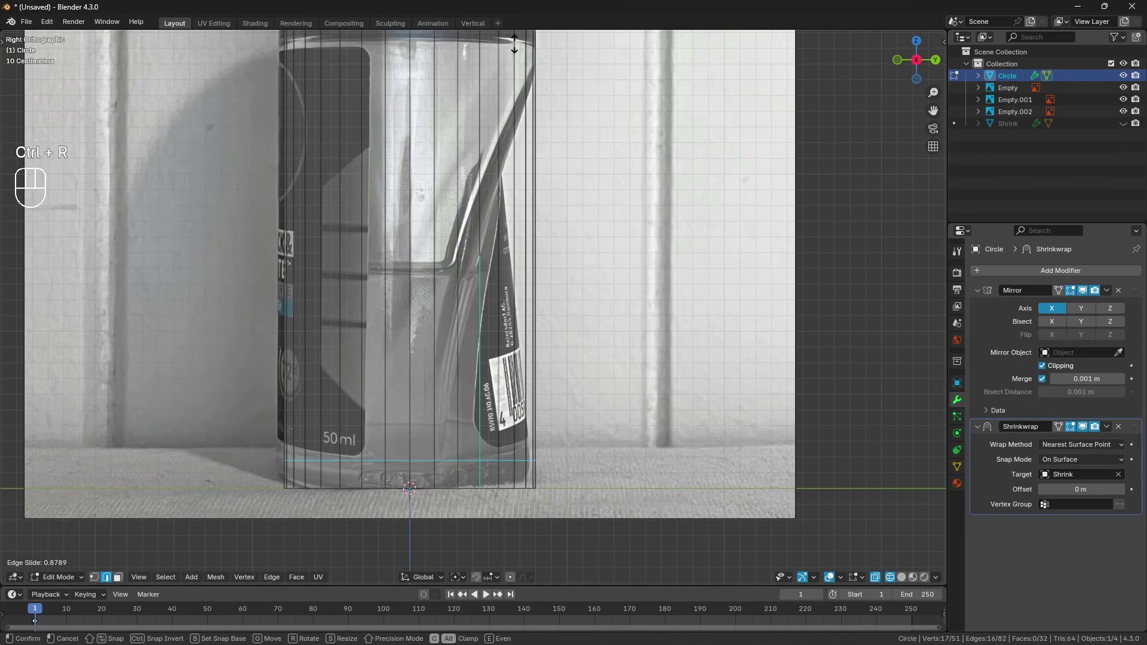
pyautogui.click(503, 508)
pyautogui.scroll(3, 476, 273)
pyautogui.press('a')
pyautogui.press('a')
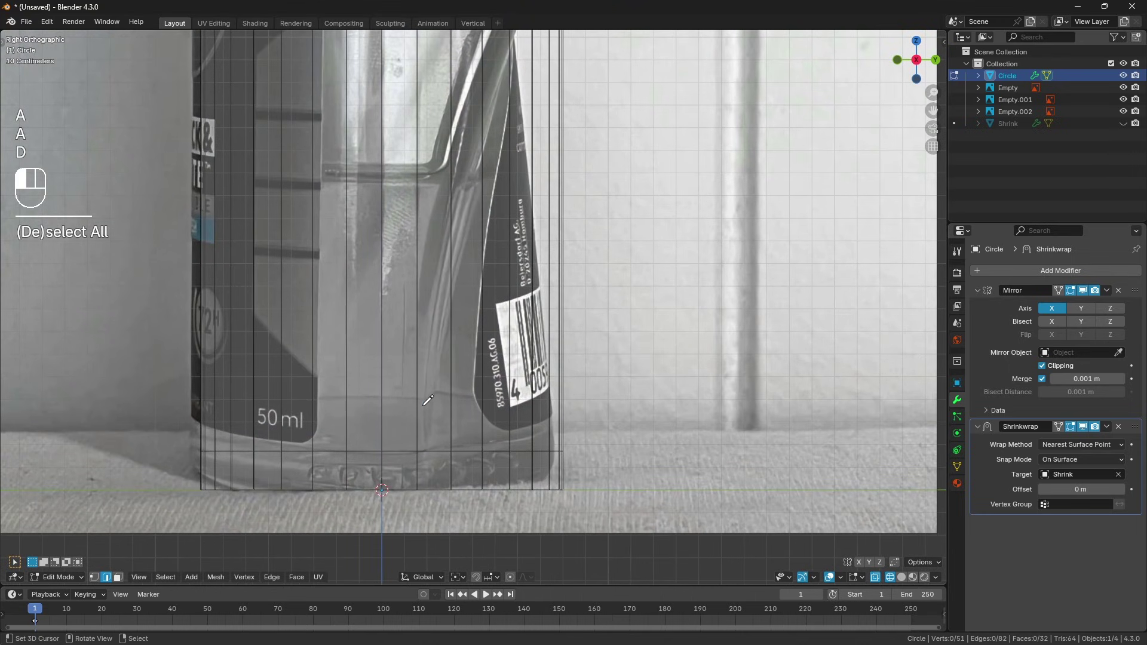
# Move the lower edge loop slightly further down along Z toward the bottle's base, then deselect it
pyautogui.moveTo(423, 404); pyautogui.dragTo(426, 449)
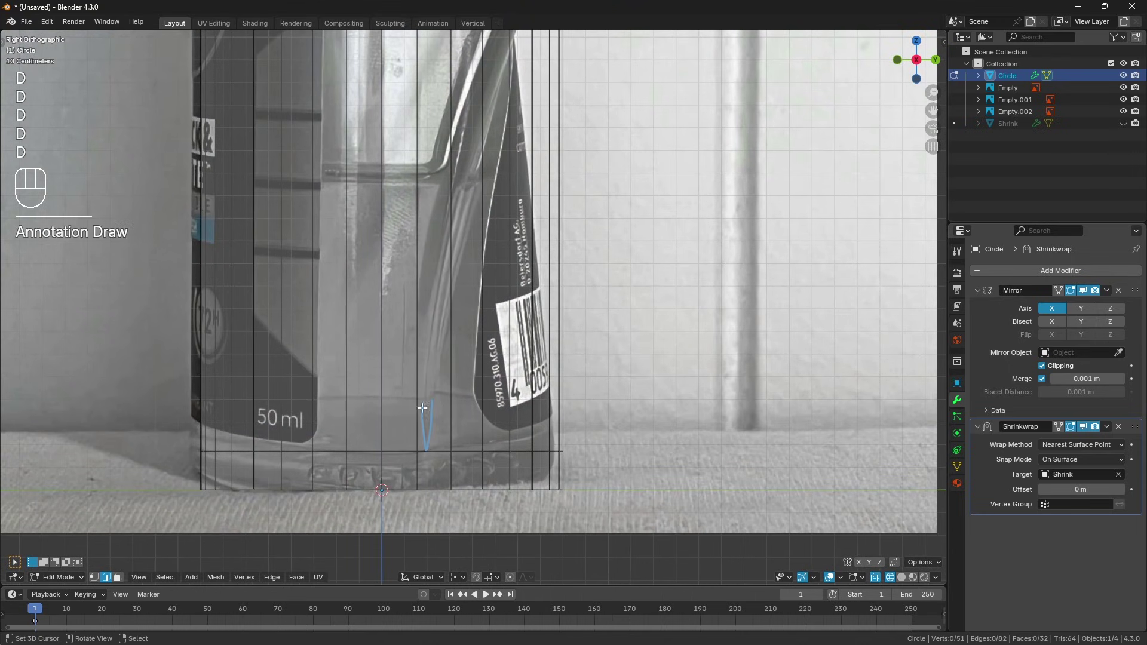
pyautogui.moveTo(439, 418); pyautogui.dragTo(437, 409, button='right')
pyautogui.keyDown('alt'); pyautogui.click(407, 426); pyautogui.keyUp('alt')
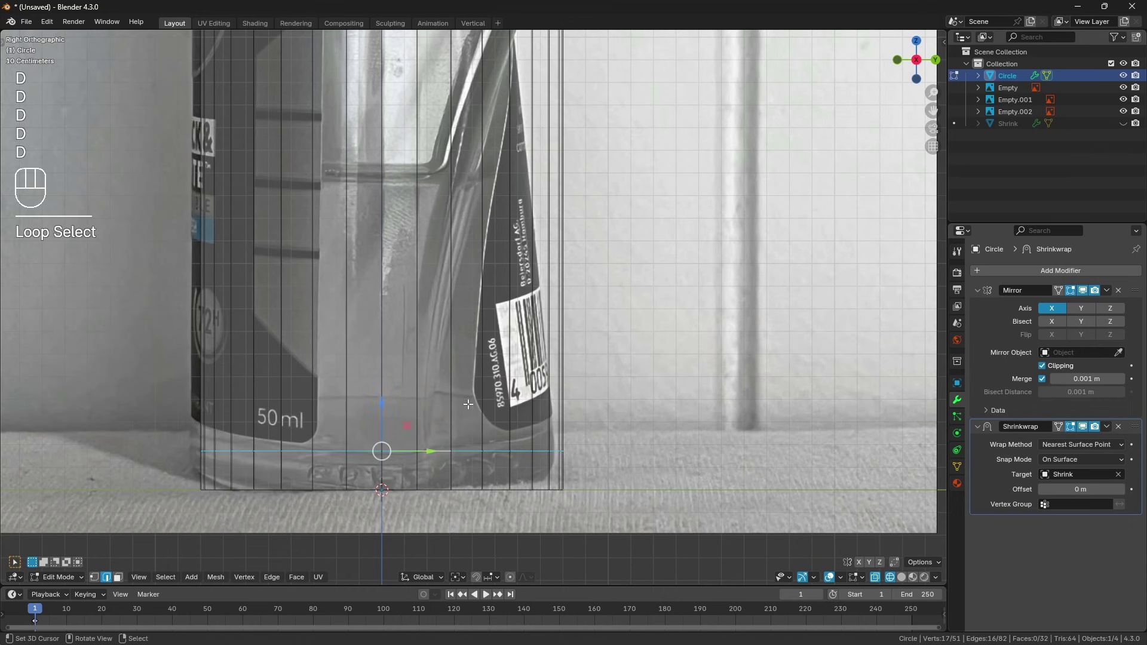
pyautogui.moveTo(384, 400); pyautogui.dragTo(381, 412)
pyautogui.press('a')
pyautogui.press('a')
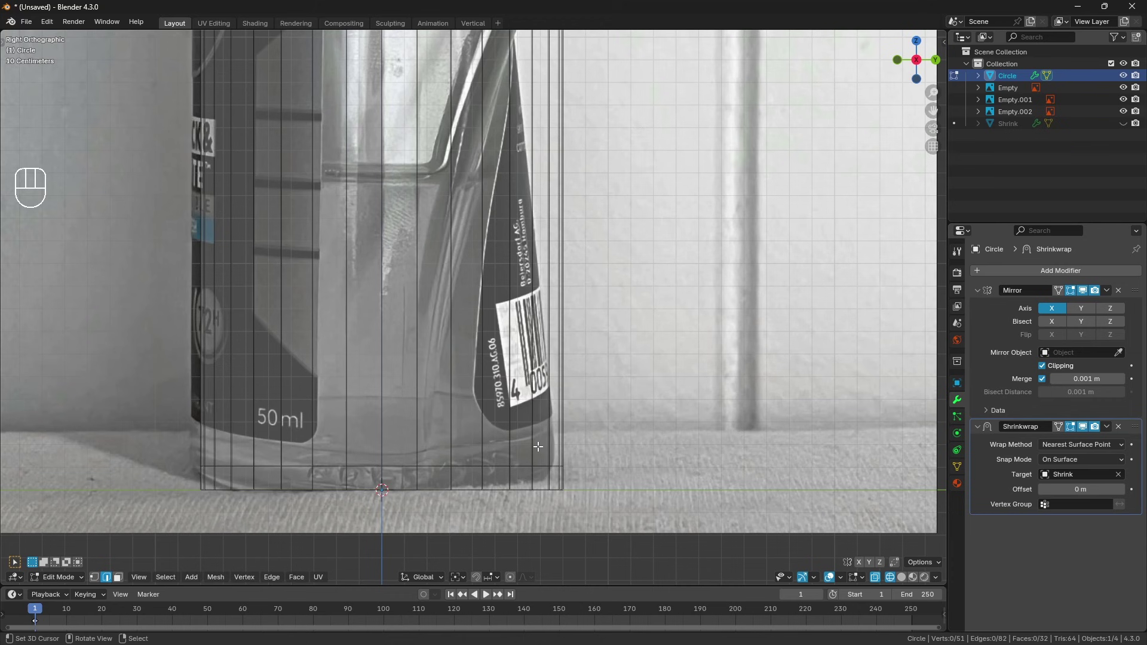
# Insert one horizontal loop cut around the upper body and raise it along Z to the top of the back recess, just below the cap
pyautogui.keyDown('shift'); pyautogui.moveTo(462, 405); pyautogui.dragTo(391, 388, button='middle'); pyautogui.keyUp('shift')
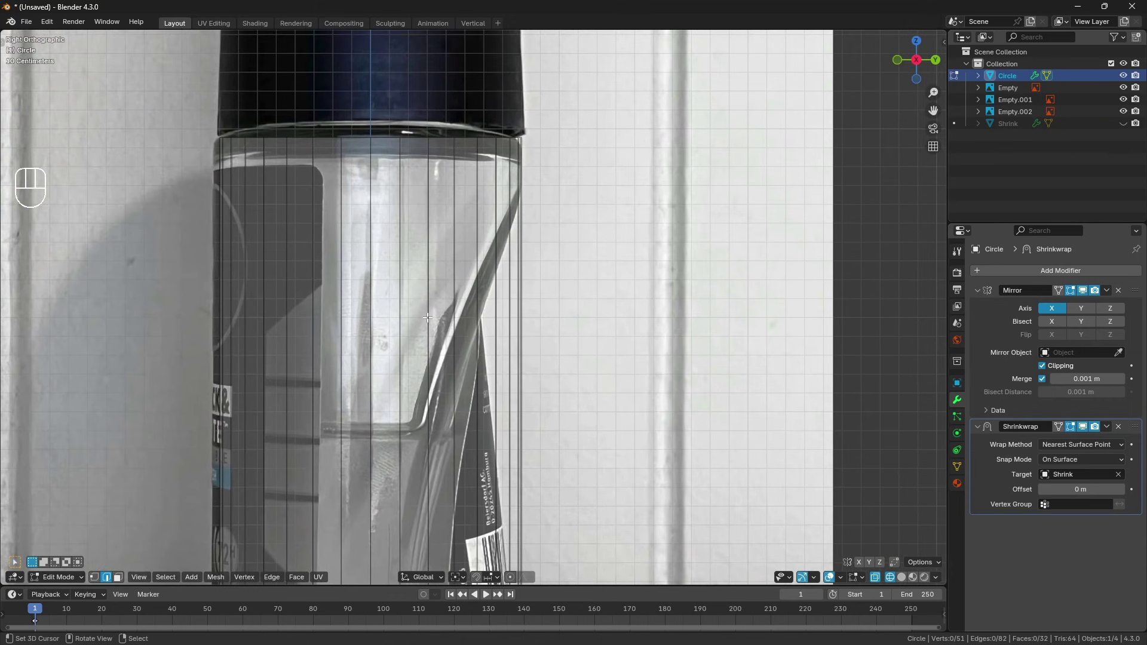
pyautogui.hotkey('ctrl', 'r')
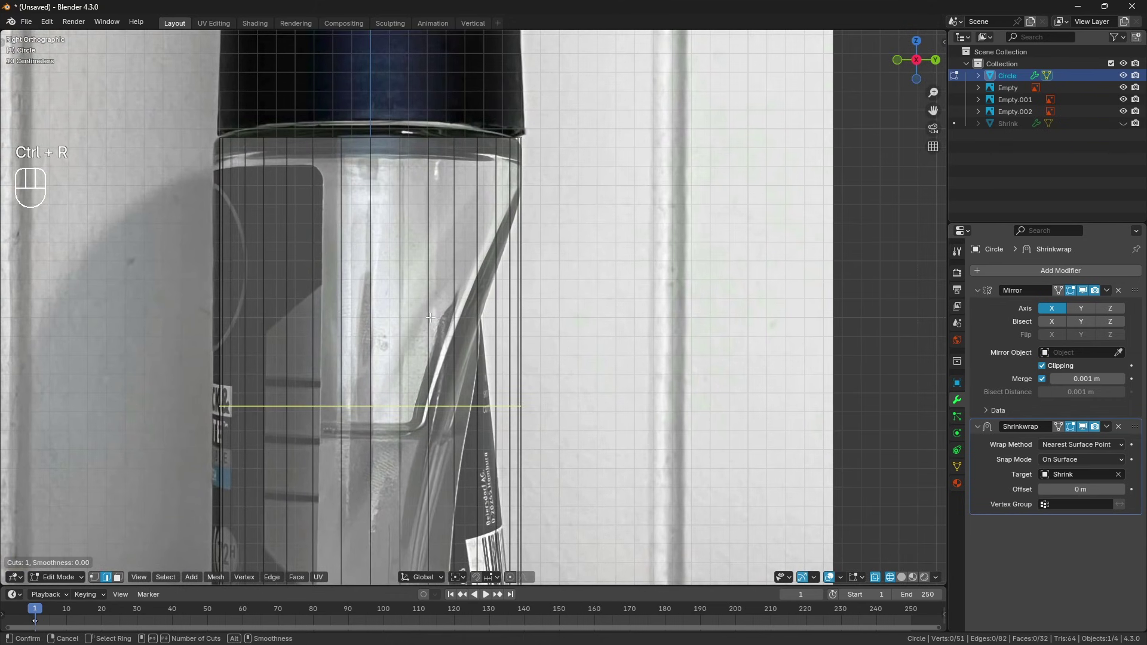
pyautogui.click(430, 318)
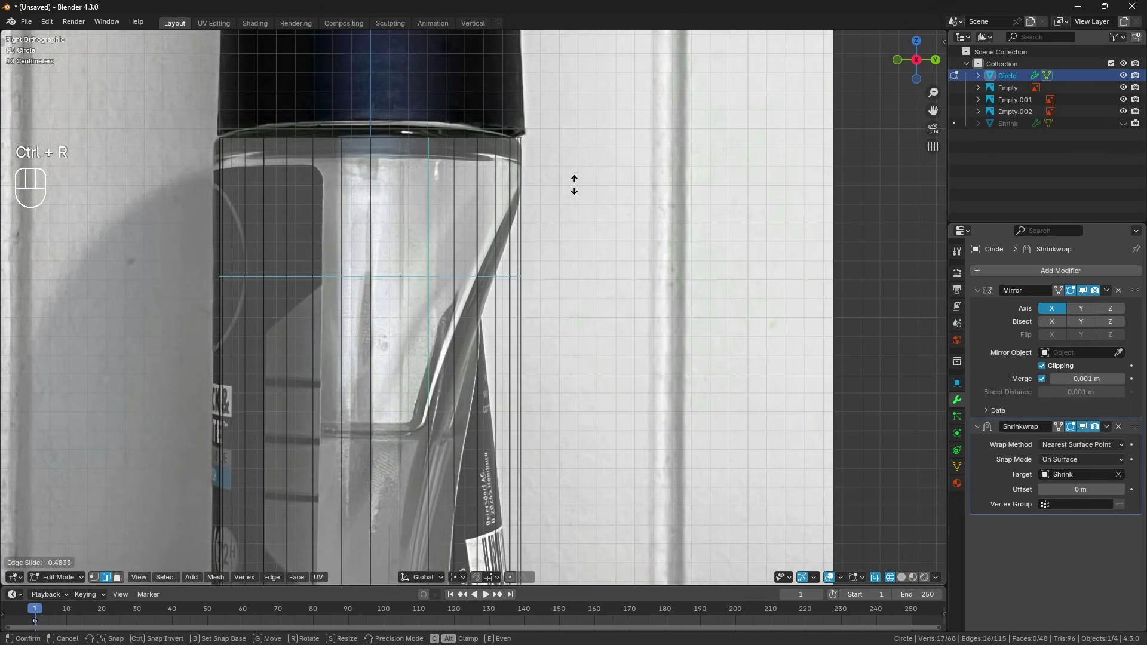
pyautogui.click(602, 99)
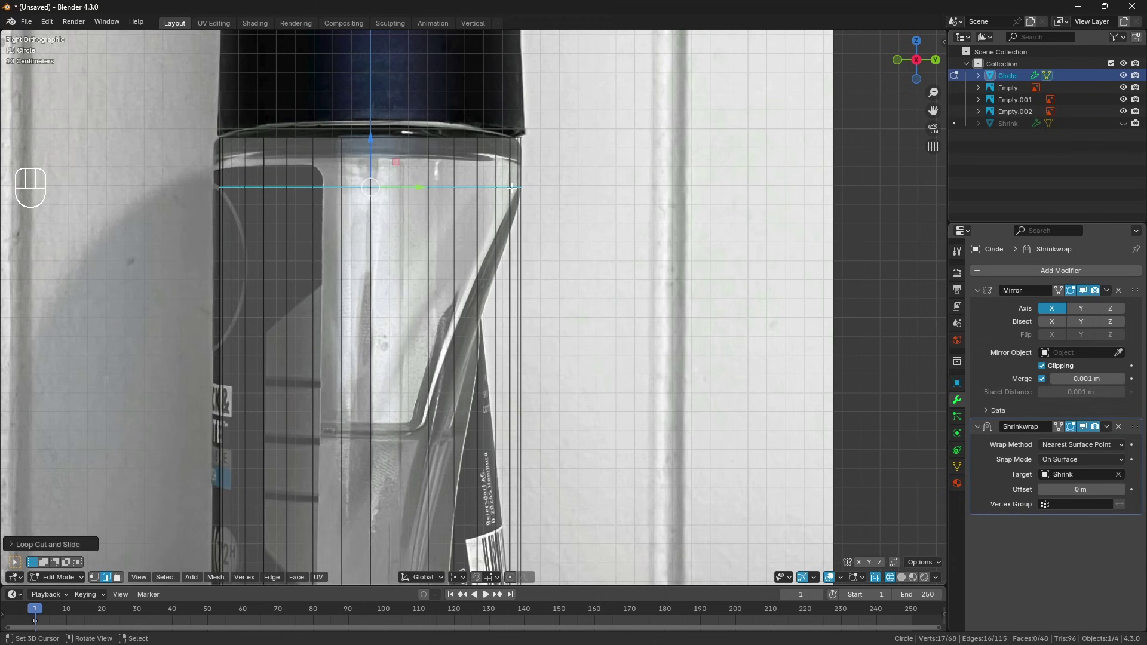
pyautogui.press('ctrl')
pyautogui.press('ctrl+KP_1')
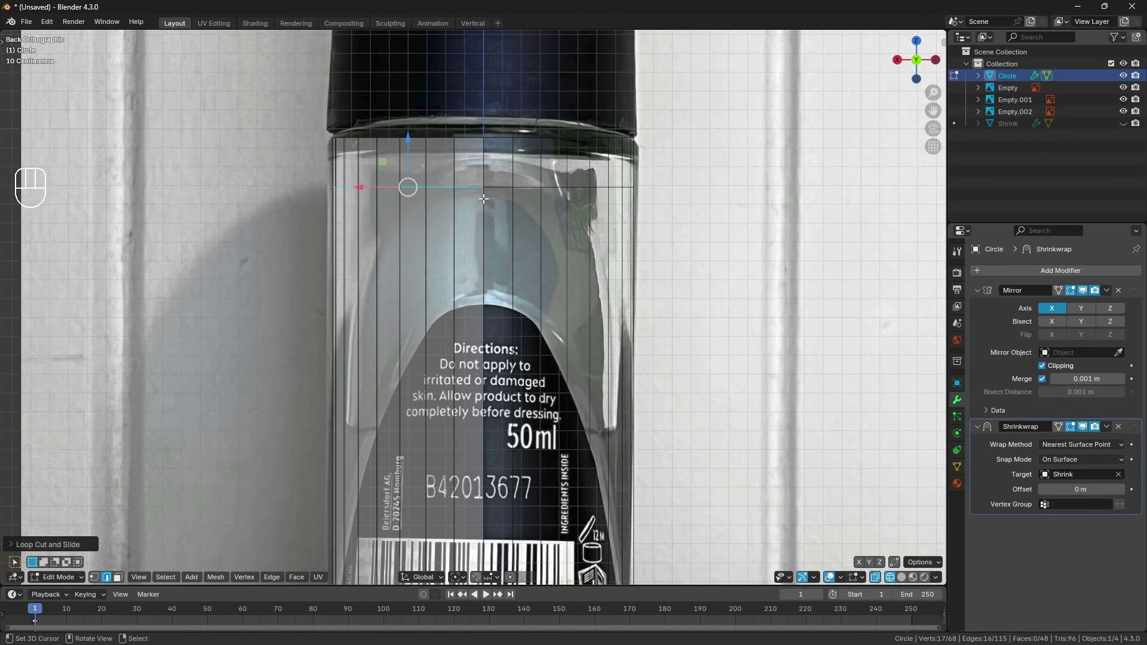
pyautogui.moveTo(408, 144); pyautogui.dragTo(408, 130)
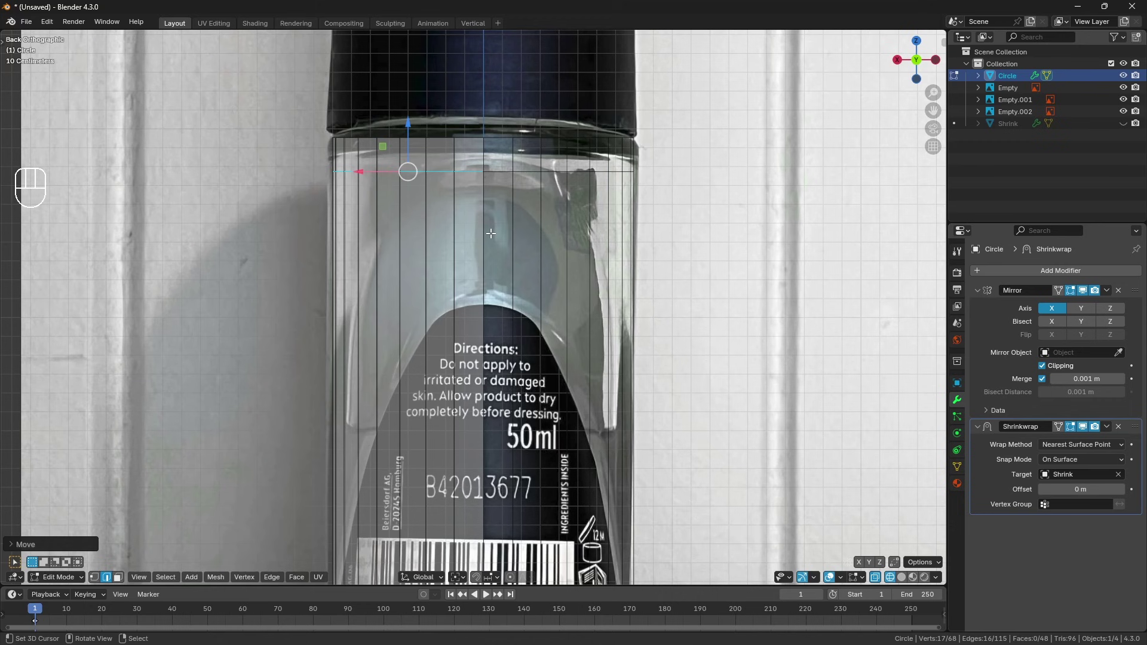
# Connect the back centre vertex of the upper loop to a side vertex on the lower loop, just behind the bottle's centre line, with a vertex path
pyautogui.click(98, 577)
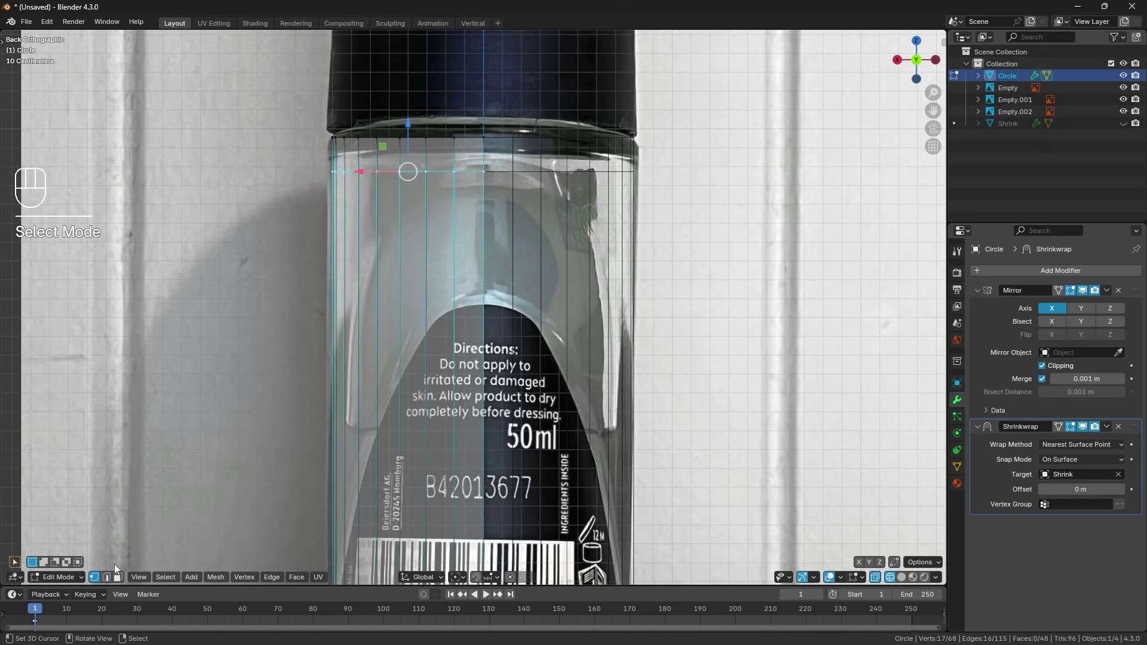
pyautogui.click(485, 174)
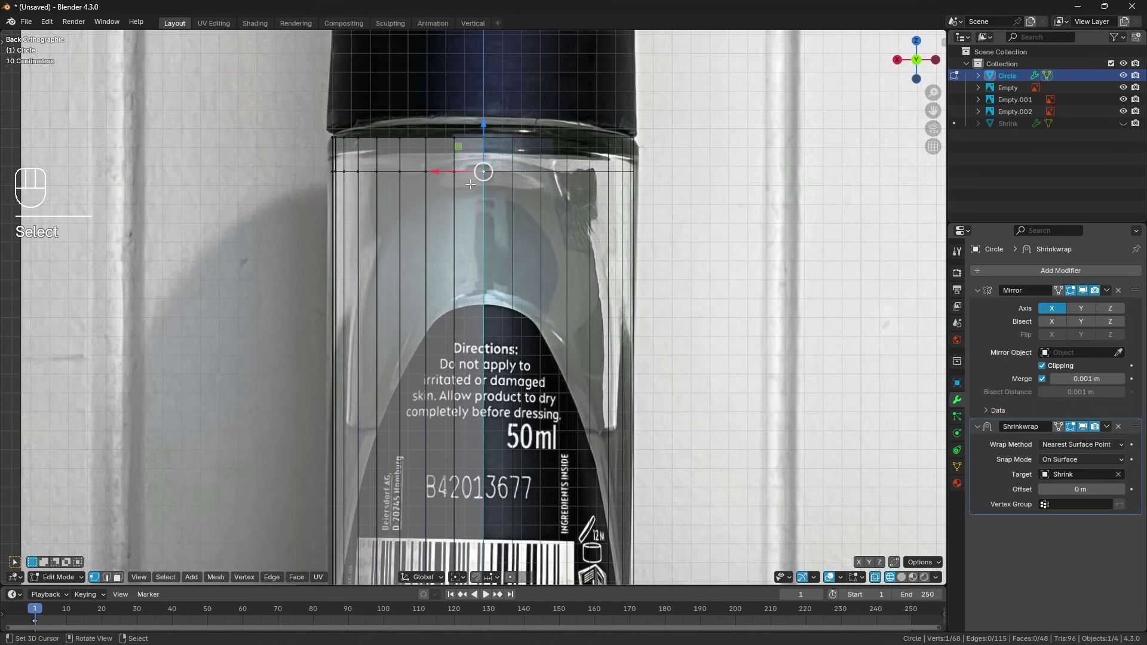
pyautogui.scroll(-5, 462, 202)
pyautogui.moveTo(462, 202); pyautogui.dragTo(555, 324, button='middle')
pyautogui.press('KP_3')
pyautogui.scroll(2, 497, 286)
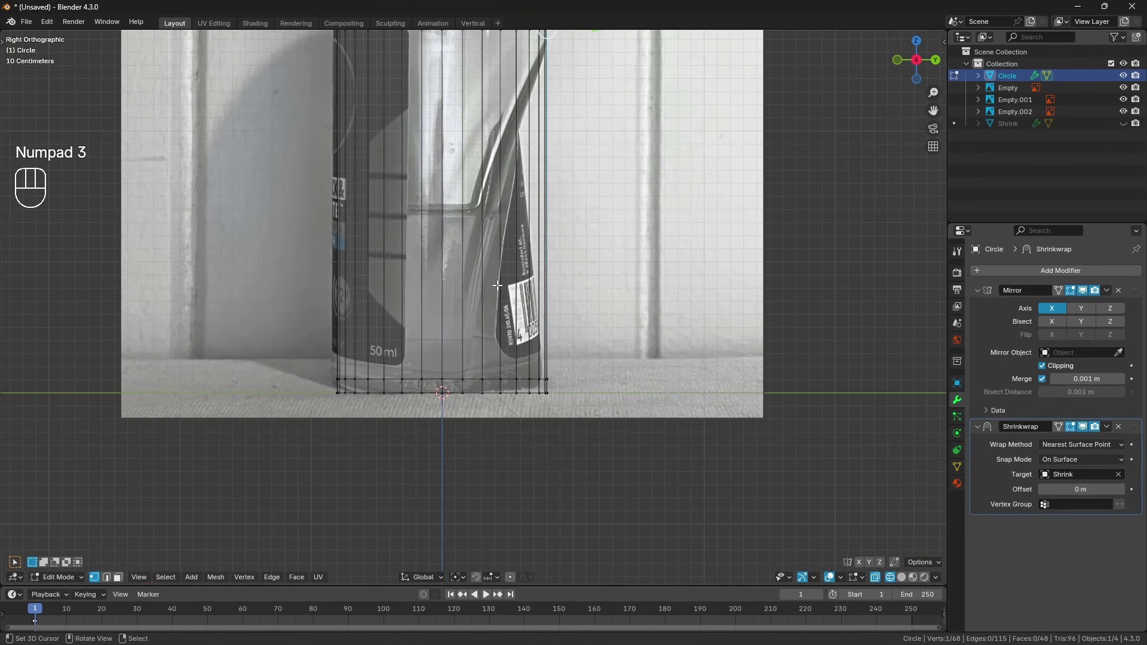
pyautogui.scroll(1, 497, 285)
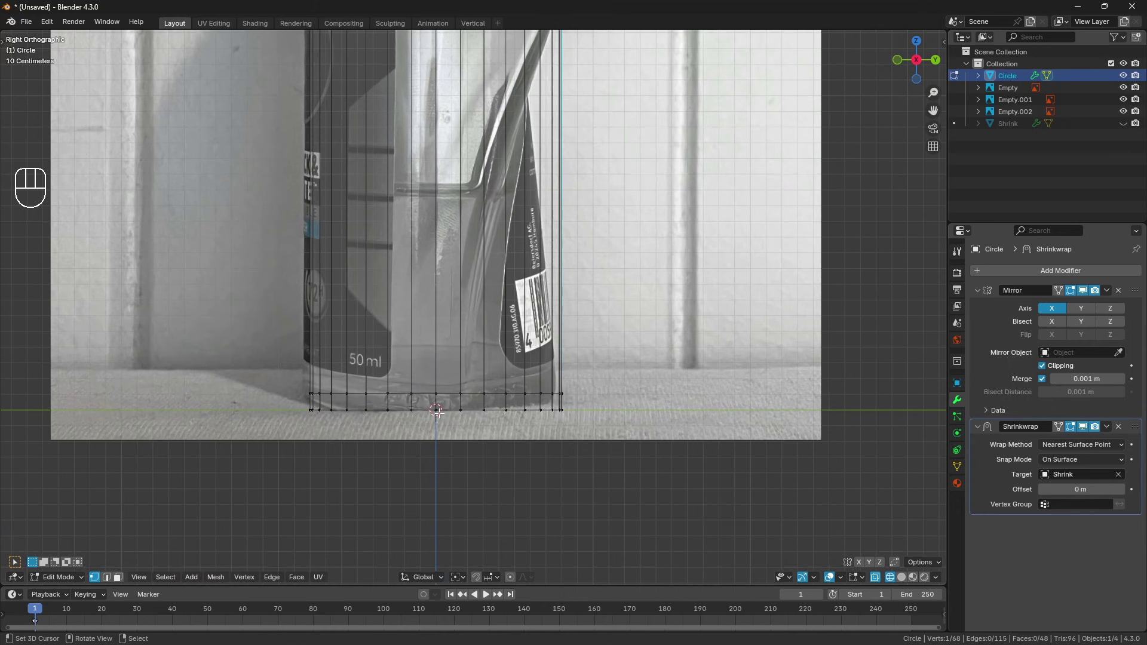
pyautogui.keyDown('shift'); pyautogui.click(462, 393); pyautogui.keyUp('shift')
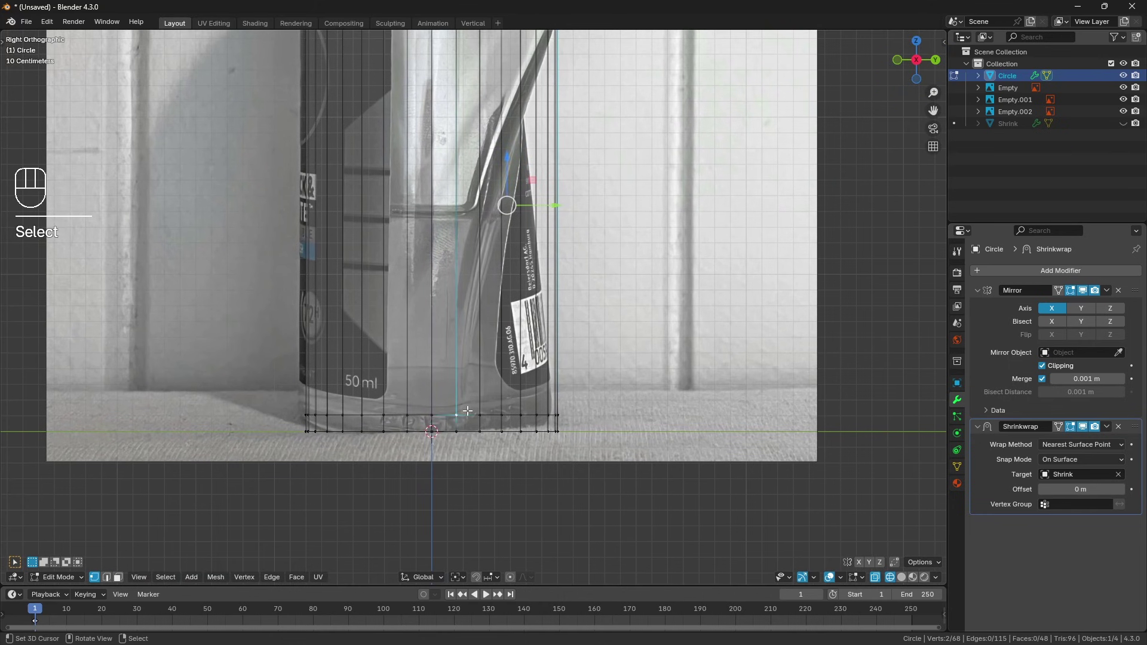
pyautogui.keyDown('shift'); pyautogui.moveTo(459, 372); pyautogui.dragTo(433, 386, button='middle'); pyautogui.keyUp('shift')
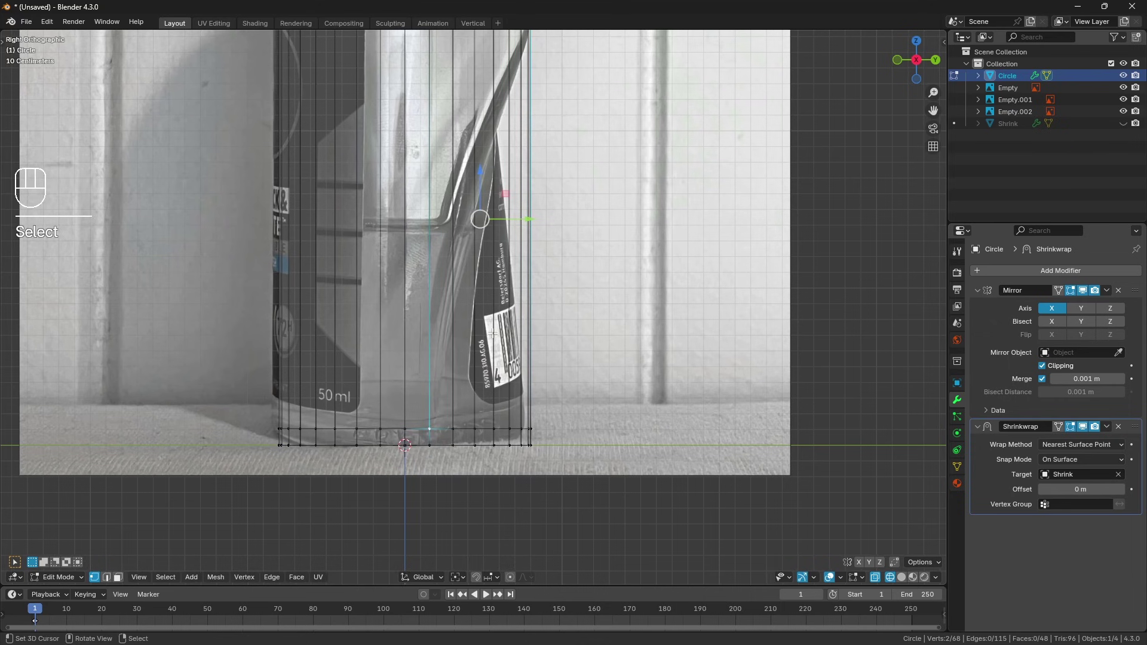
pyautogui.press('j')
# In the back view, raise the first two path vertices beside the centre line along Z by about 0.31 m and 0.66 m
pyautogui.scroll(-2, 531, 270)
pyautogui.press('ctrl+KP_1')
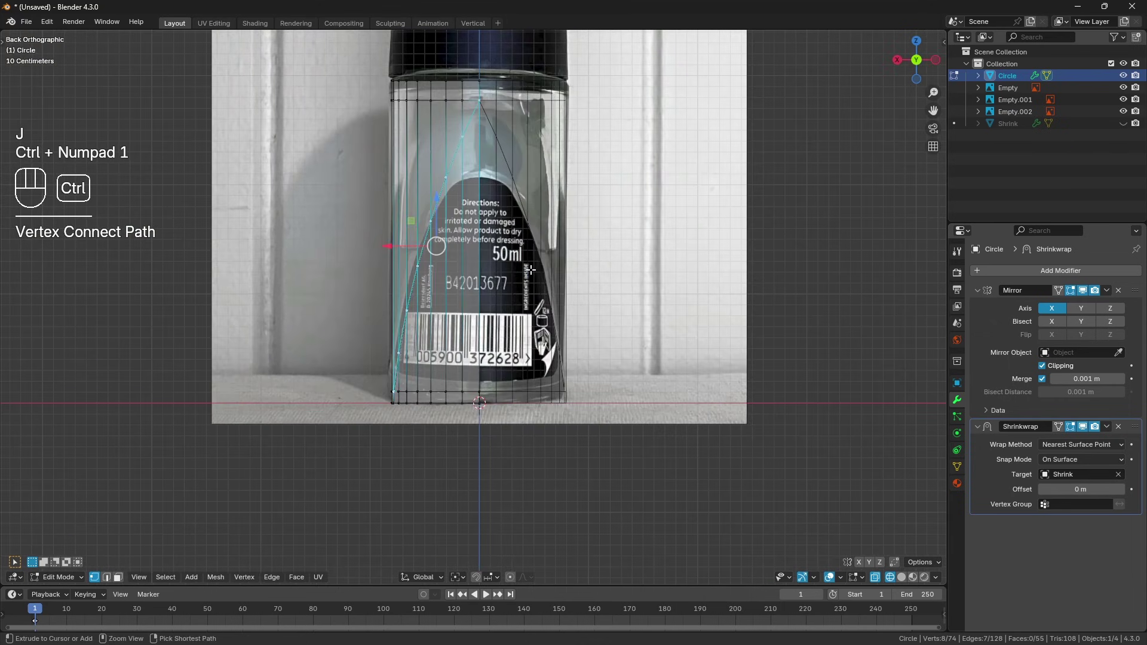
pyautogui.press('a')
pyautogui.scroll(3, 491, 269)
pyautogui.press('a')
pyautogui.keyDown('shift'); pyautogui.moveTo(491, 223); pyautogui.dragTo(491, 299, button='middle'); pyautogui.keyUp('shift')
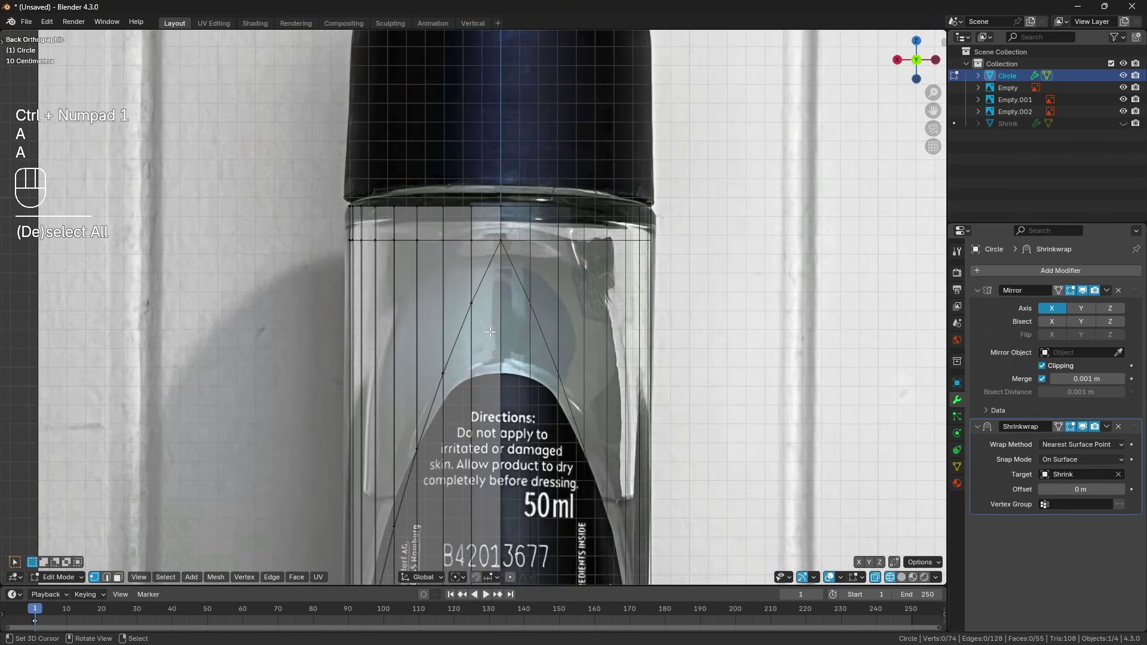
pyautogui.scroll(3, 491, 298)
pyautogui.click(487, 298)
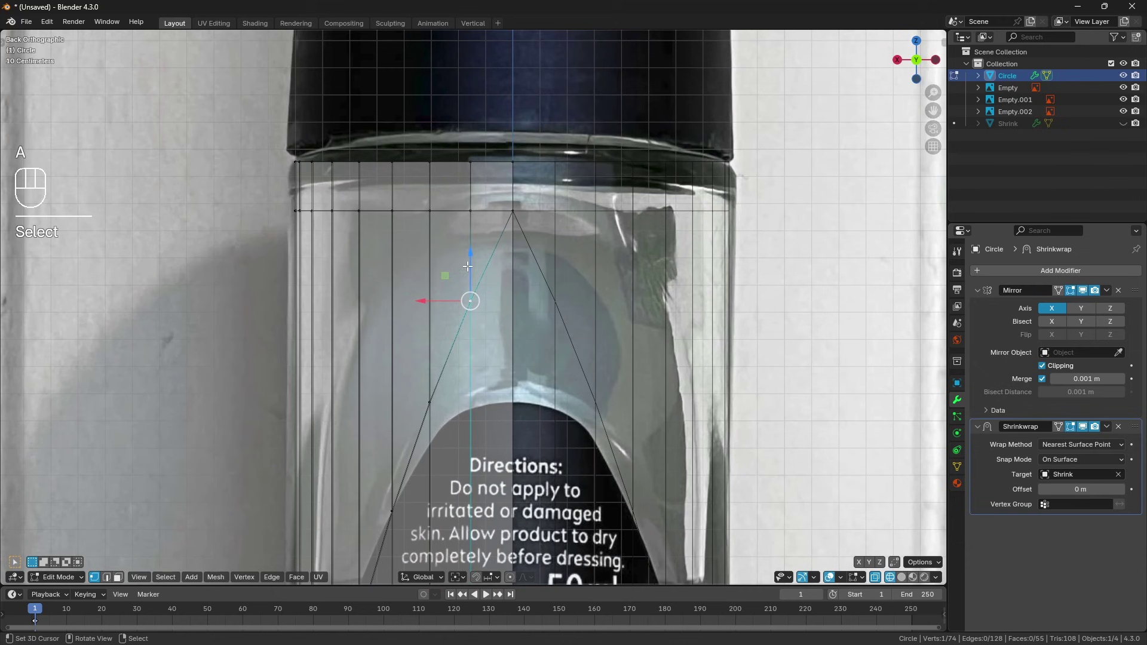
pyautogui.moveTo(471, 254); pyautogui.dragTo(462, 177)
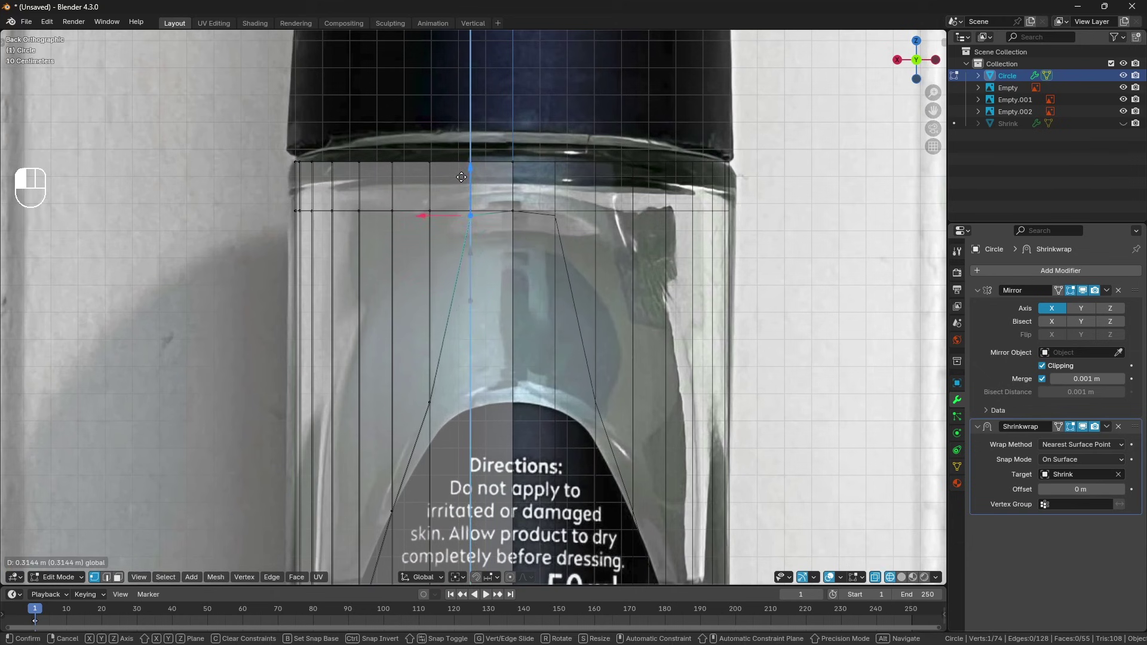
pyautogui.click(441, 383)
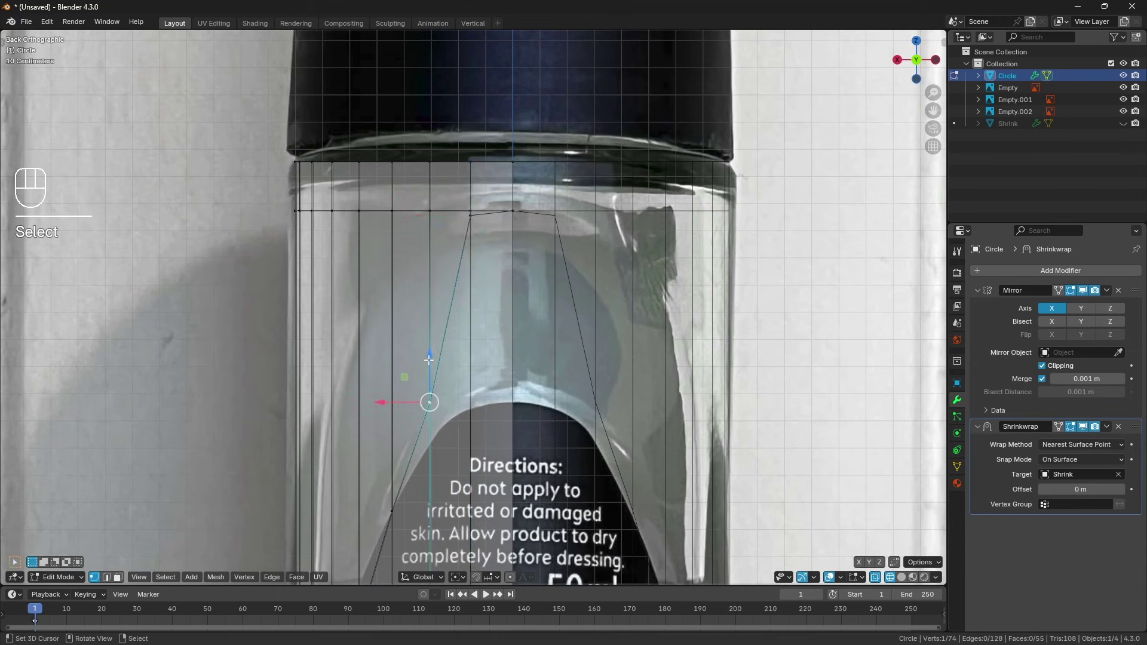
pyautogui.press('g')
pyautogui.press('z')
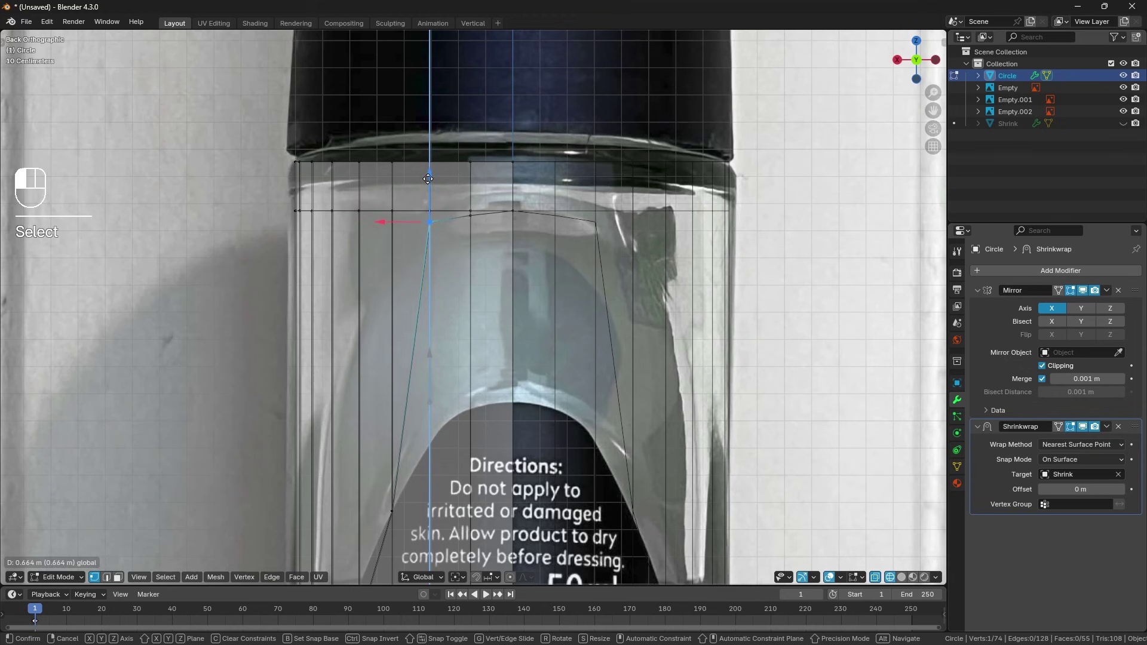
pyautogui.click(428, 179)
# Select the whole upper horizontal edge loop and dissolve it, keeping the connected contour path
pyautogui.click(106, 577)
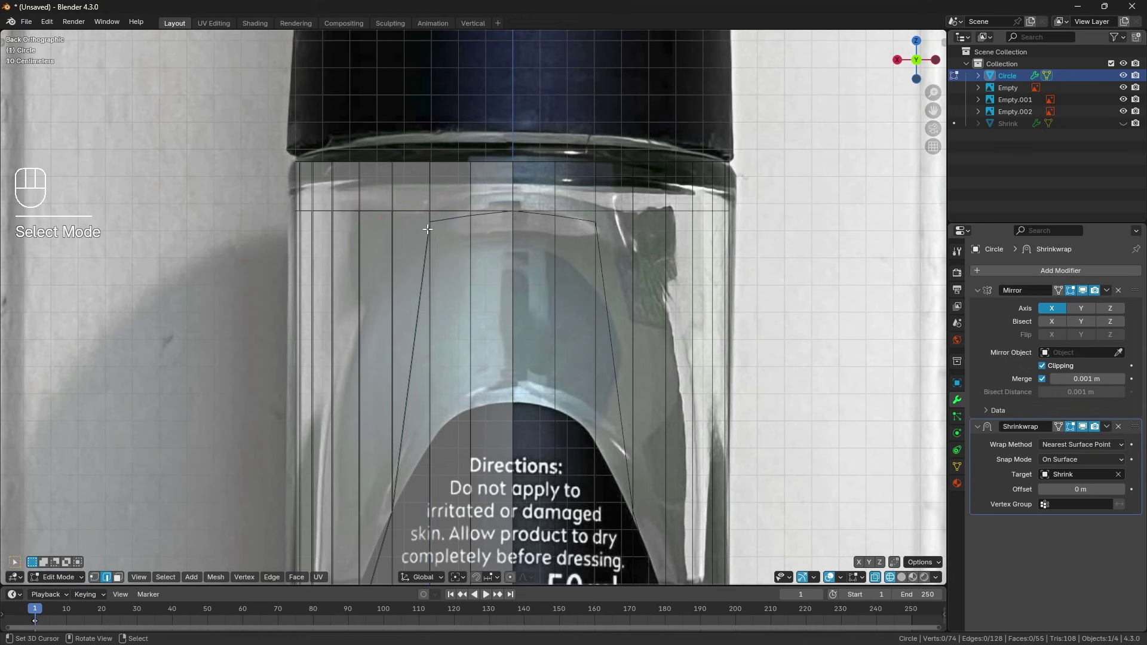
pyautogui.keyDown('alt'); pyautogui.click(584, 220); pyautogui.keyUp('alt')
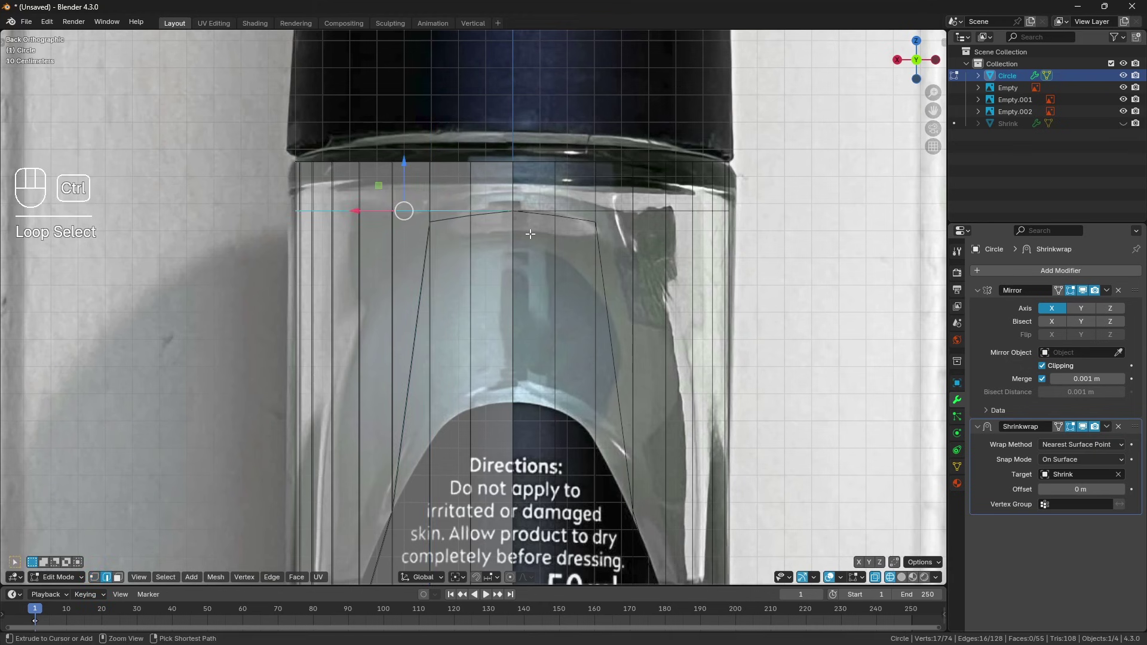
pyautogui.hotkey('ctrl', 'x')
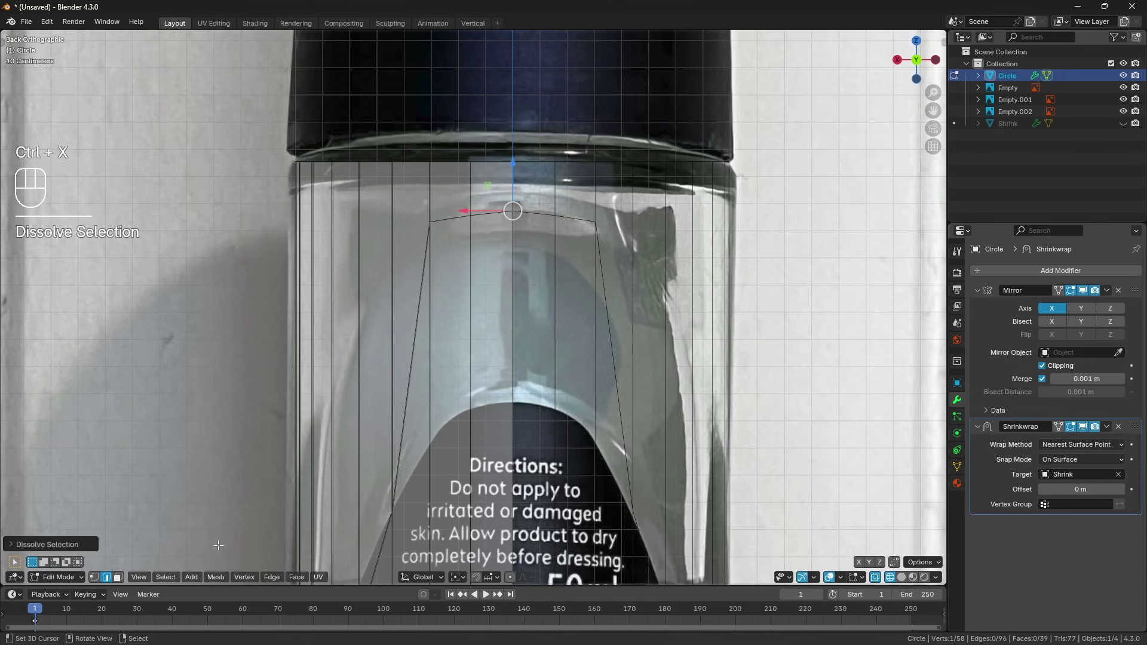
# Fine-tune the vertices beside the back centre line and raise the third path vertex along Z to shape the recess's arched top
pyautogui.click(95, 579)
pyautogui.rightClick(443, 220)
pyautogui.rightClick(470, 214)
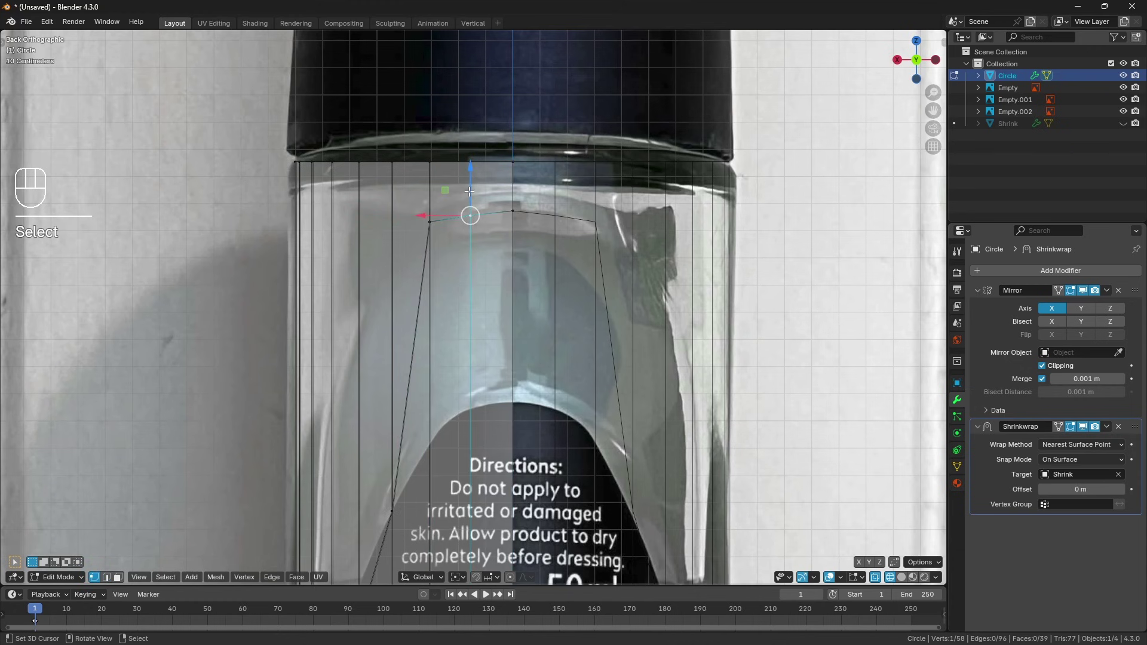
pyautogui.moveTo(468, 186); pyautogui.dragTo(469, 186)
pyautogui.rightClick(429, 222)
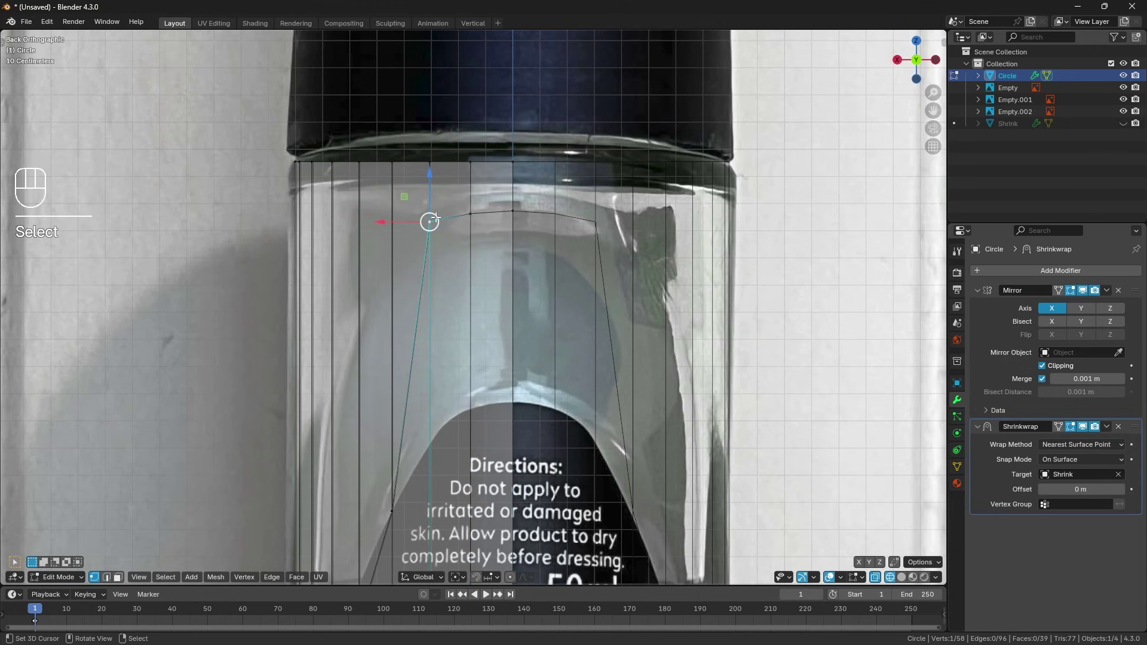
pyautogui.keyDown('shift'); pyautogui.moveTo(413, 412); pyautogui.dragTo(425, 334, button='middle'); pyautogui.keyUp('shift')
pyautogui.rightClick(408, 430)
pyautogui.moveTo(405, 389); pyautogui.dragTo(386, 118)
pyautogui.press('a')
pyautogui.press('a')
pyautogui.scroll(-2, 508, 201)
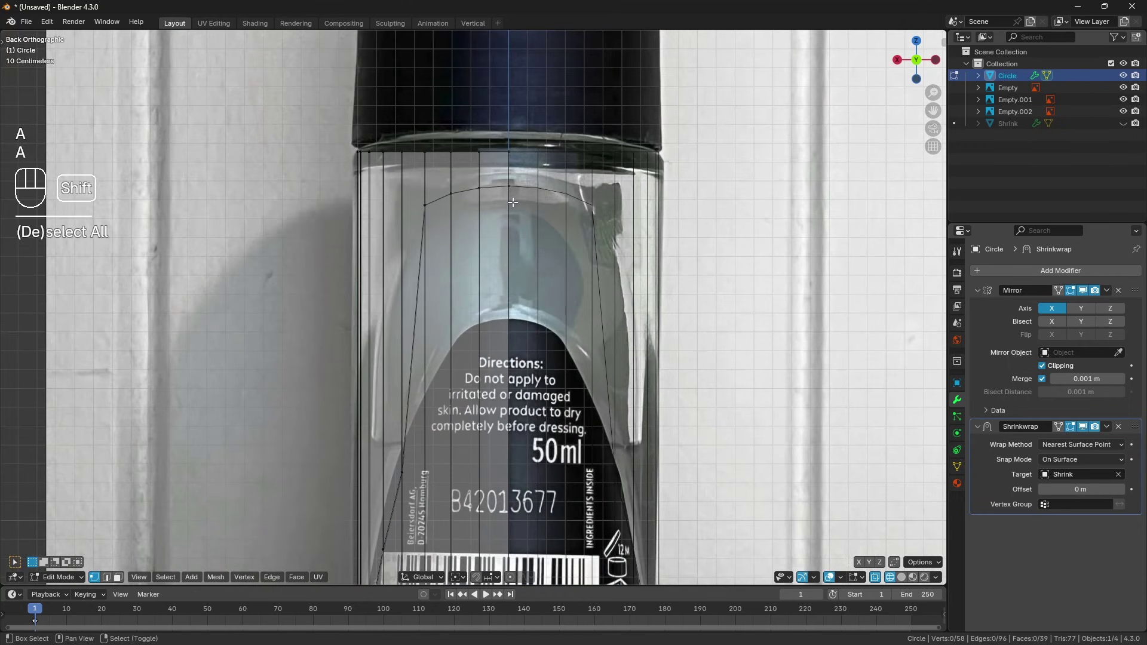
# Switch to solid shading and enable On Cage for the Shrinkwrap modifier, checking the contour from the side and back
pyautogui.keyDown('shift'); pyautogui.moveTo(508, 201); pyautogui.dragTo(483, 174, button='middle'); pyautogui.keyUp('shift')
pyautogui.press('z')
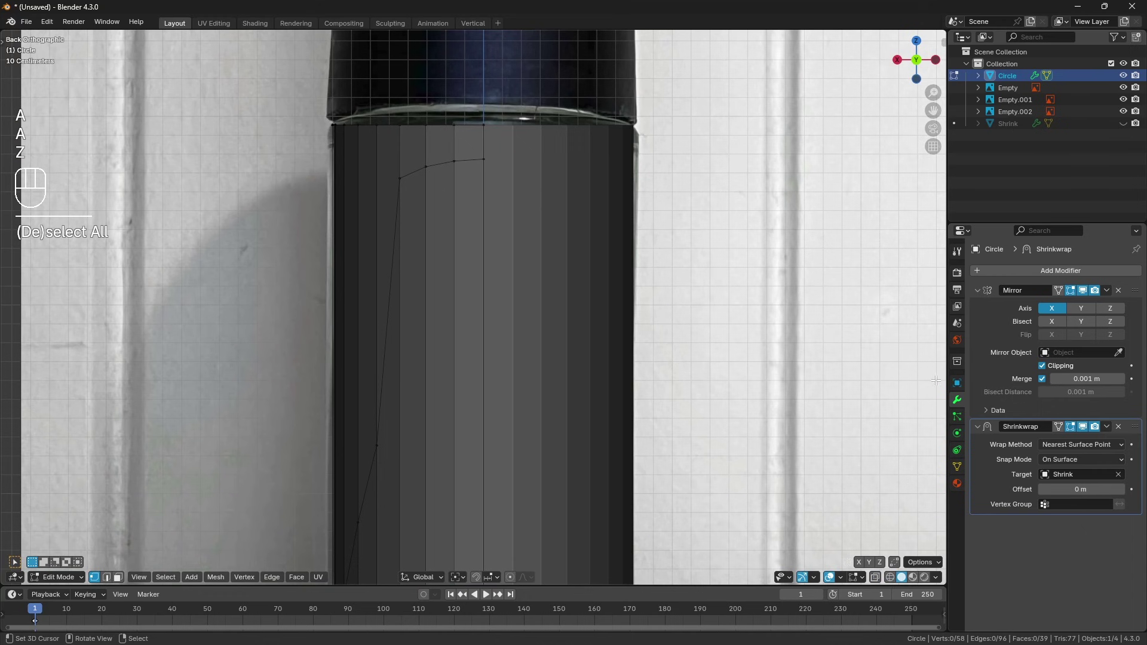
pyautogui.click(1058, 427)
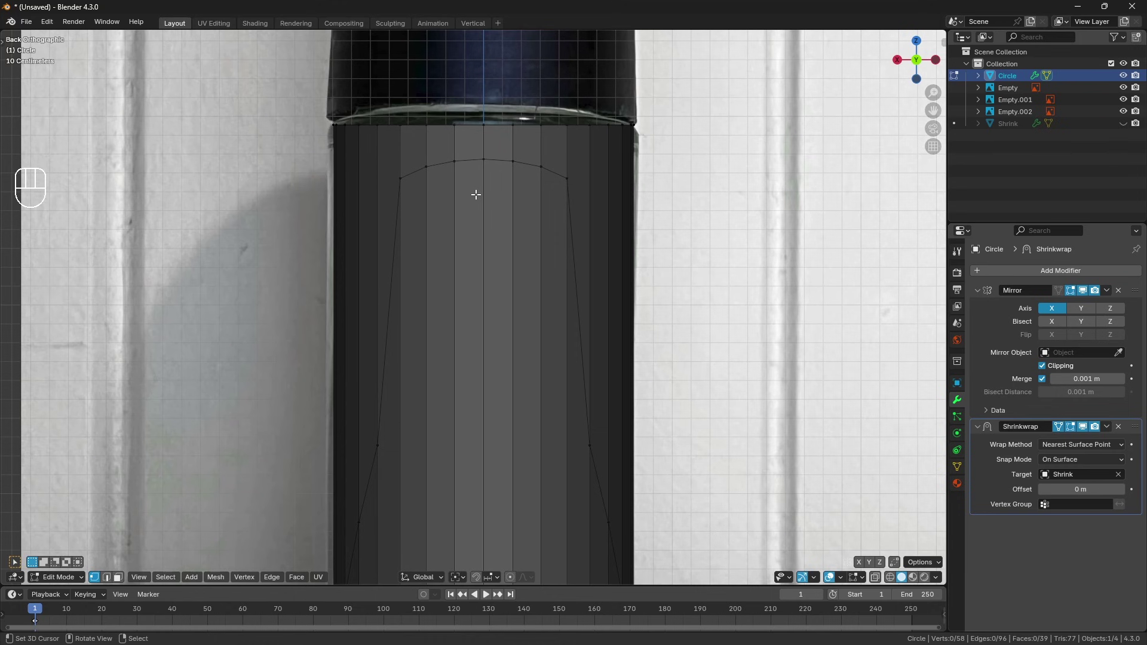
pyautogui.press('KP_3')
pyautogui.press('ctrl+KP_1')
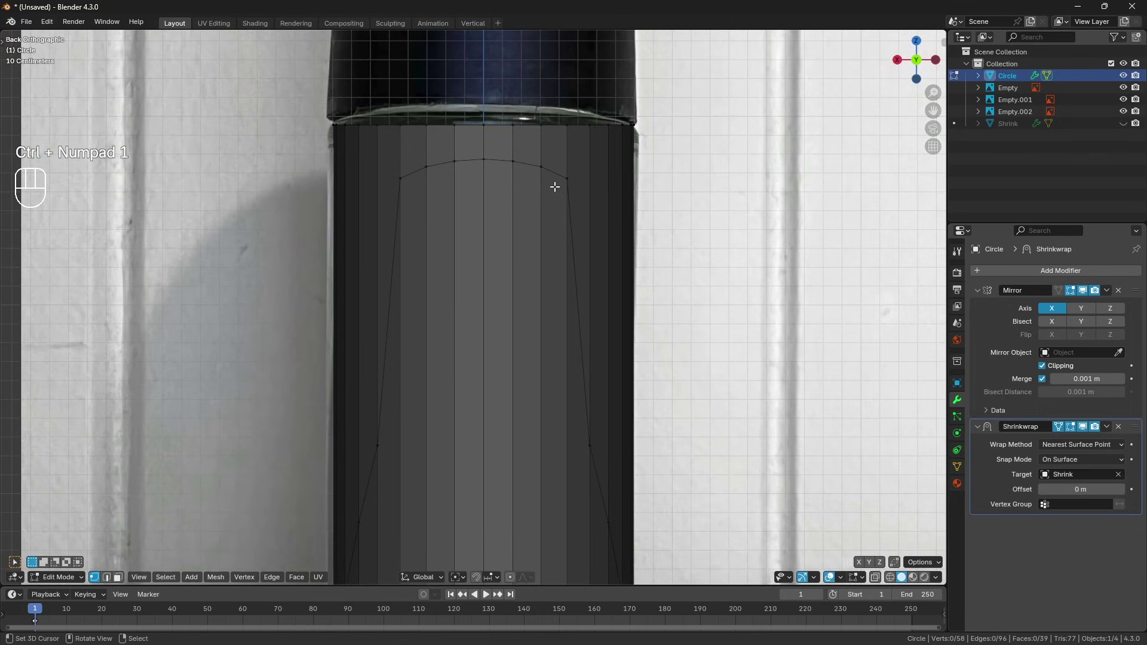
# Lower the arch's outer corner vertex slightly along Z in the back view and clear the selection
pyautogui.rightClick(400, 178)
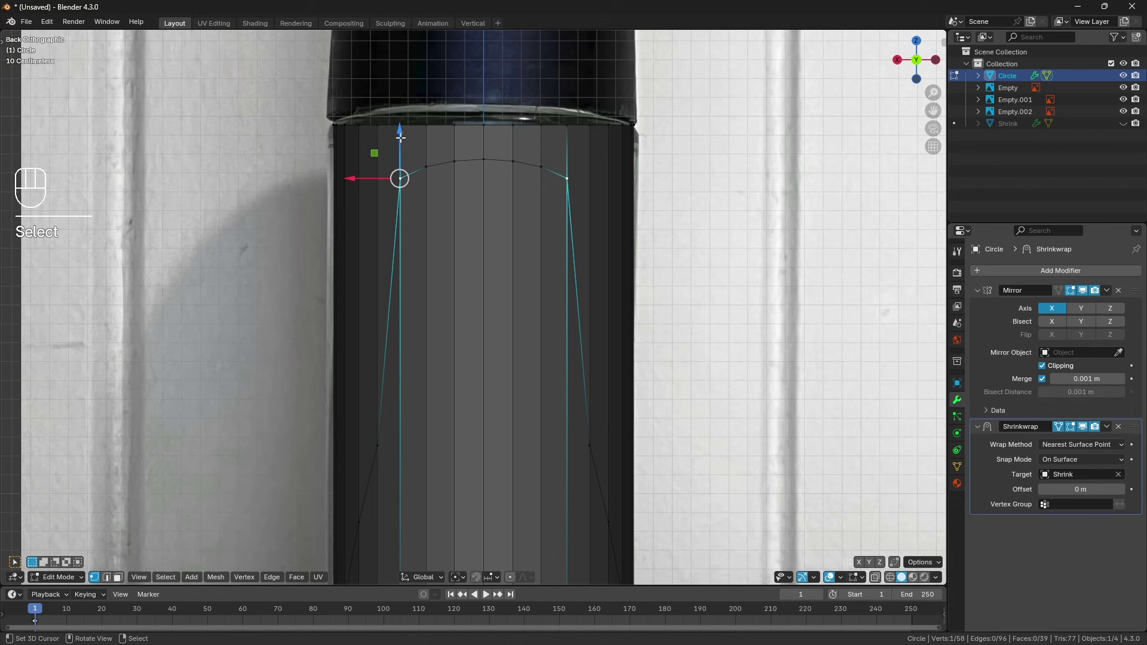
pyautogui.moveTo(400, 137); pyautogui.dragTo(400, 140)
pyautogui.press('a')
pyautogui.press('a')
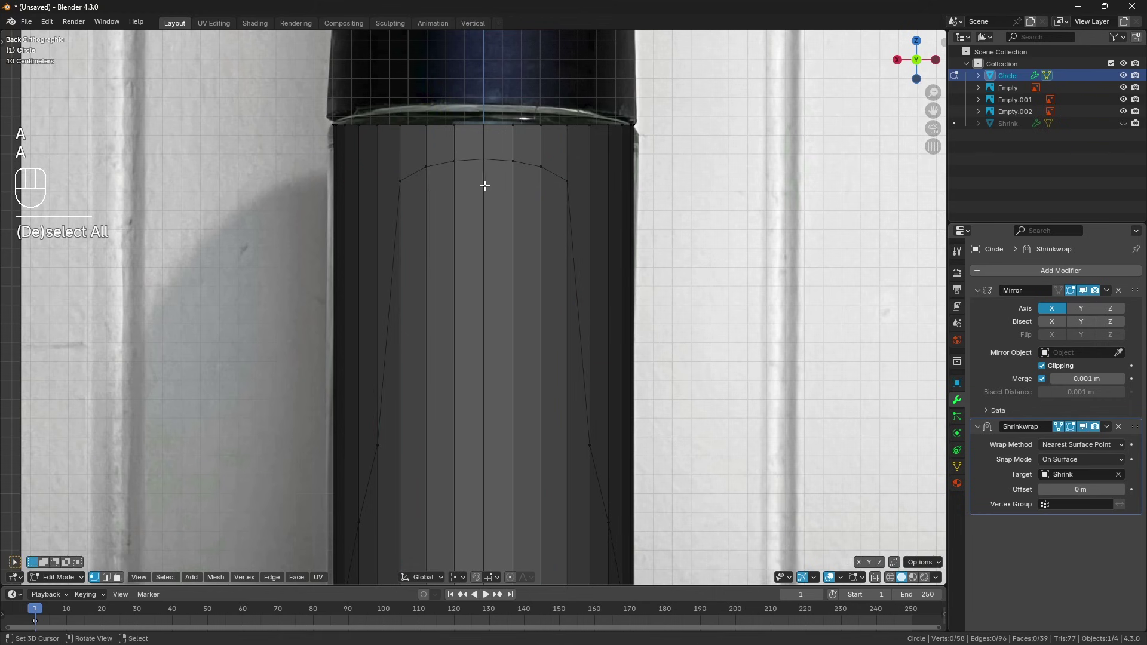
# In wireframe side view, raise the contour vertex just below the arch's outer corner along Z onto the reference's slanted recess edge
pyautogui.press('KP_3')
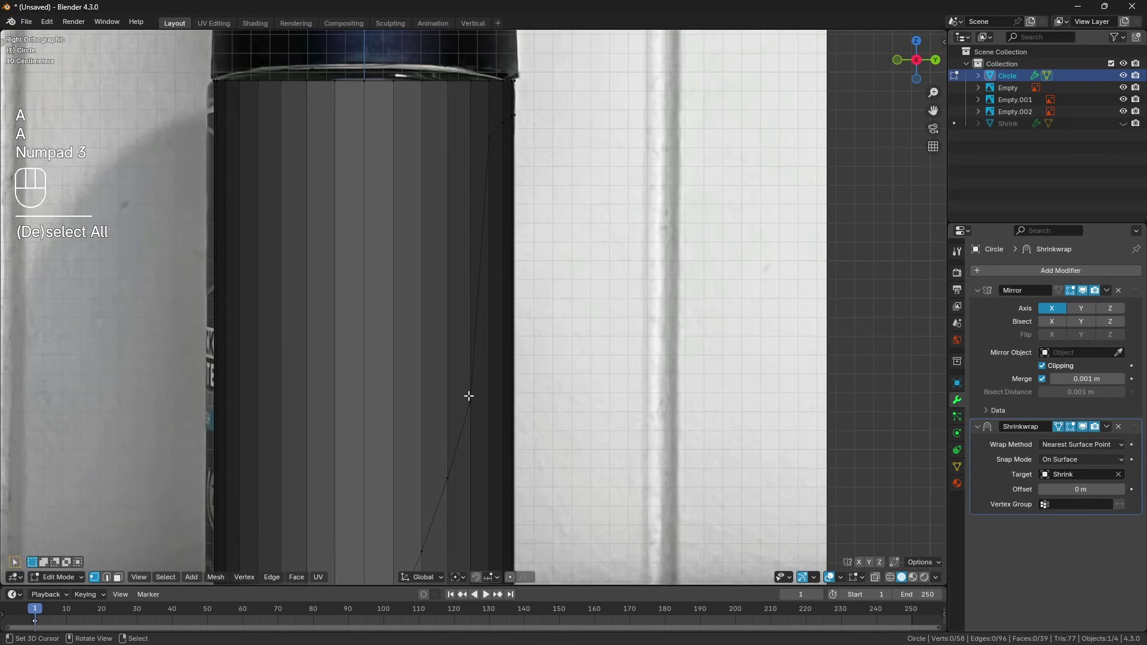
pyautogui.rightClick(471, 401)
pyautogui.press('z')
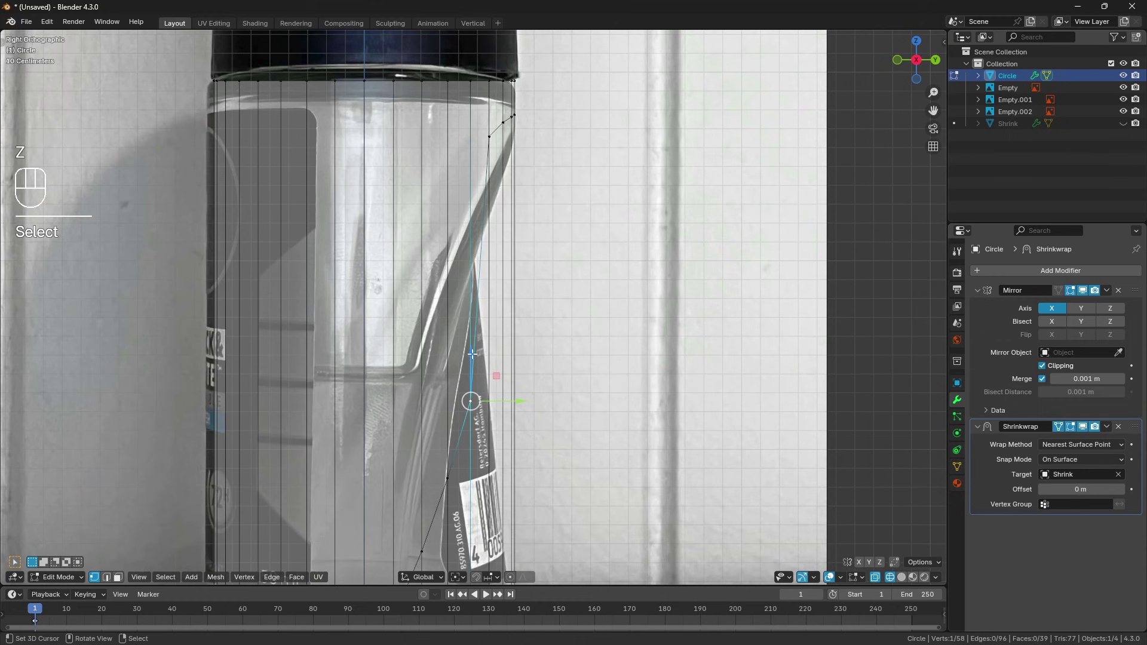
pyautogui.moveTo(475, 361); pyautogui.dragTo(509, 172)
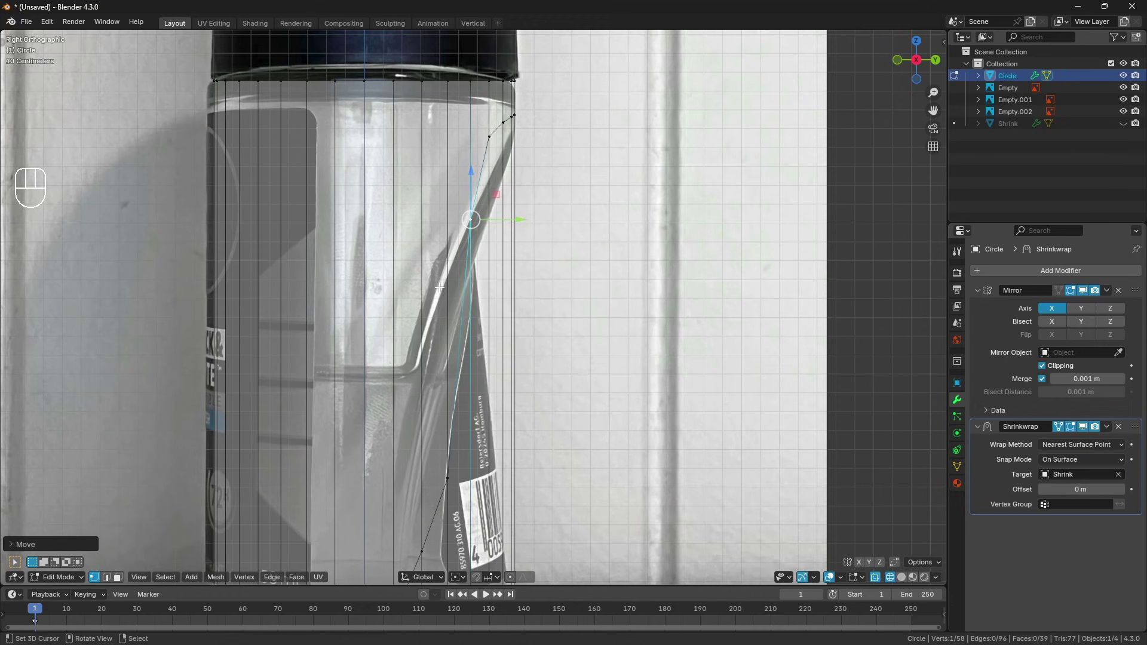
# Raise the next lower contour vertex about 1.05 m along Z onto the recess edge in the side reference
pyautogui.keyDown('shift'); pyautogui.moveTo(450, 353); pyautogui.dragTo(441, 294, button='middle'); pyautogui.keyUp('shift')
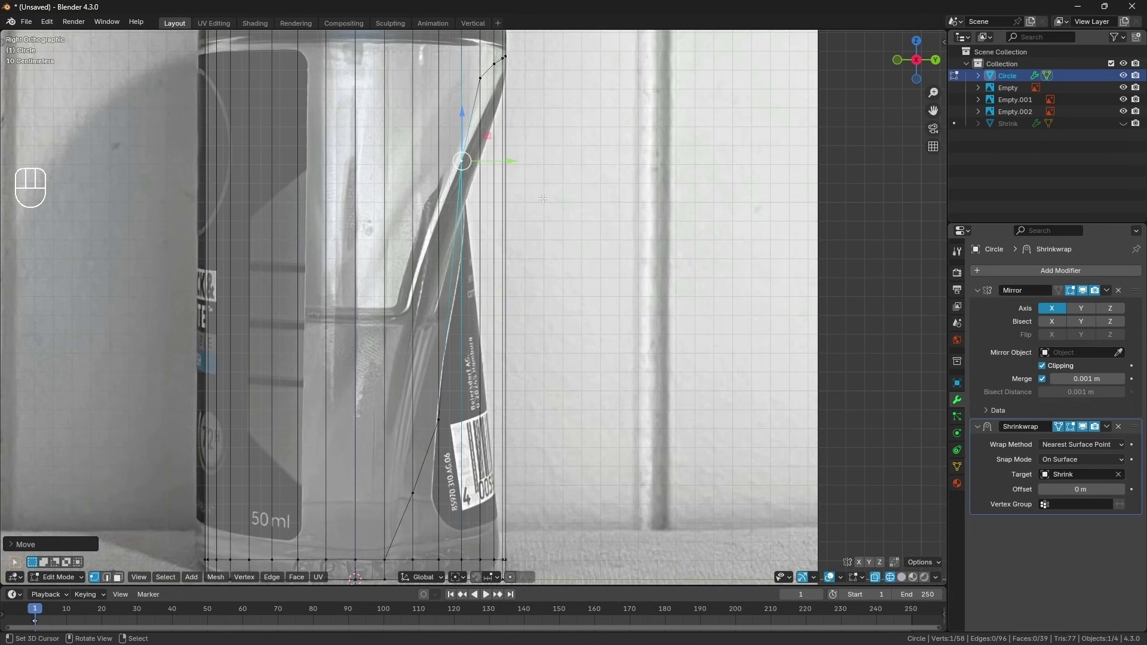
pyautogui.click(452, 410)
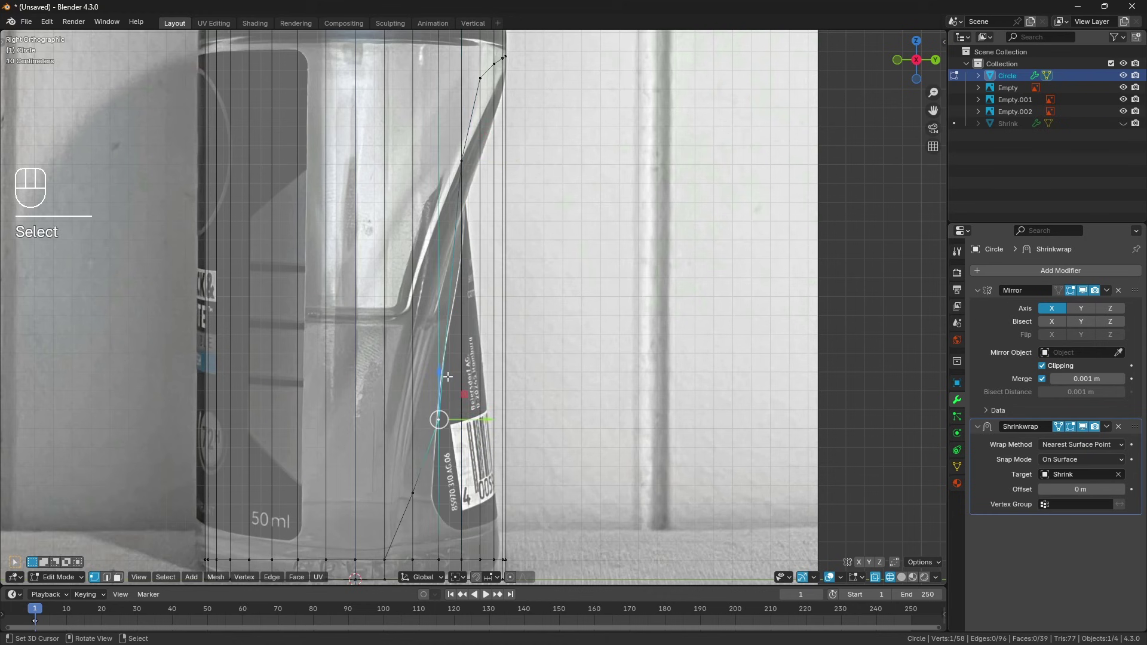
pyautogui.press('g')
pyautogui.press('z')
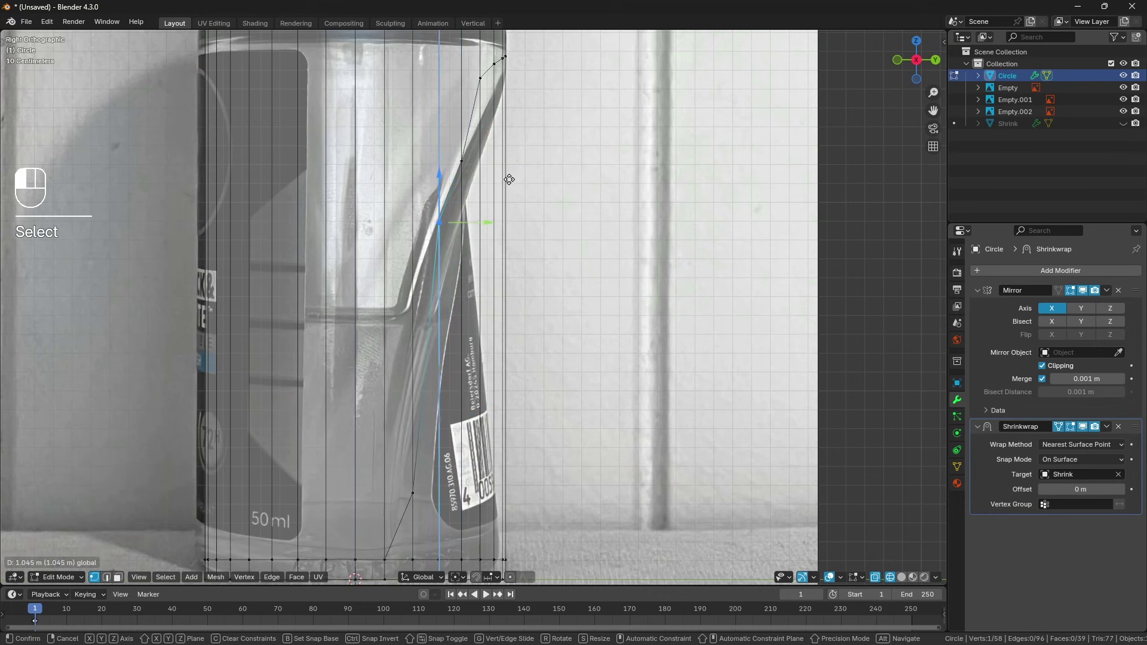
pyautogui.click(510, 174)
# Raise the following lower contour vertex about 0.9 m along Z towards the bend of the recess edge and clear the selection
pyautogui.click(416, 484)
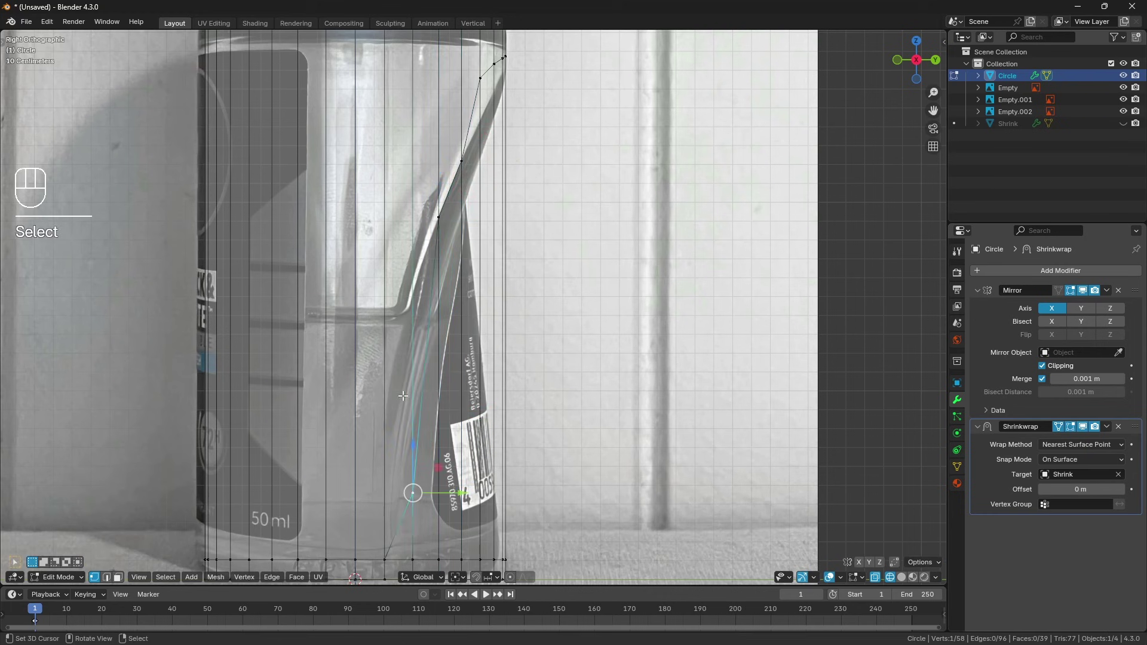
pyautogui.press('g')
pyautogui.press('z')
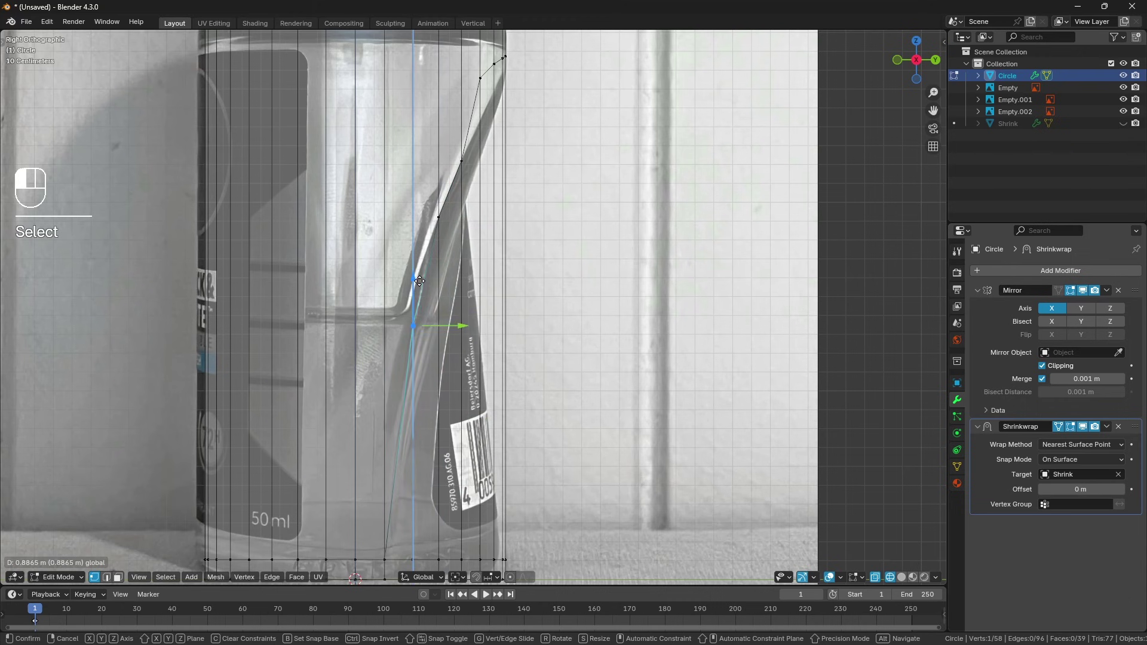
pyautogui.click(420, 282)
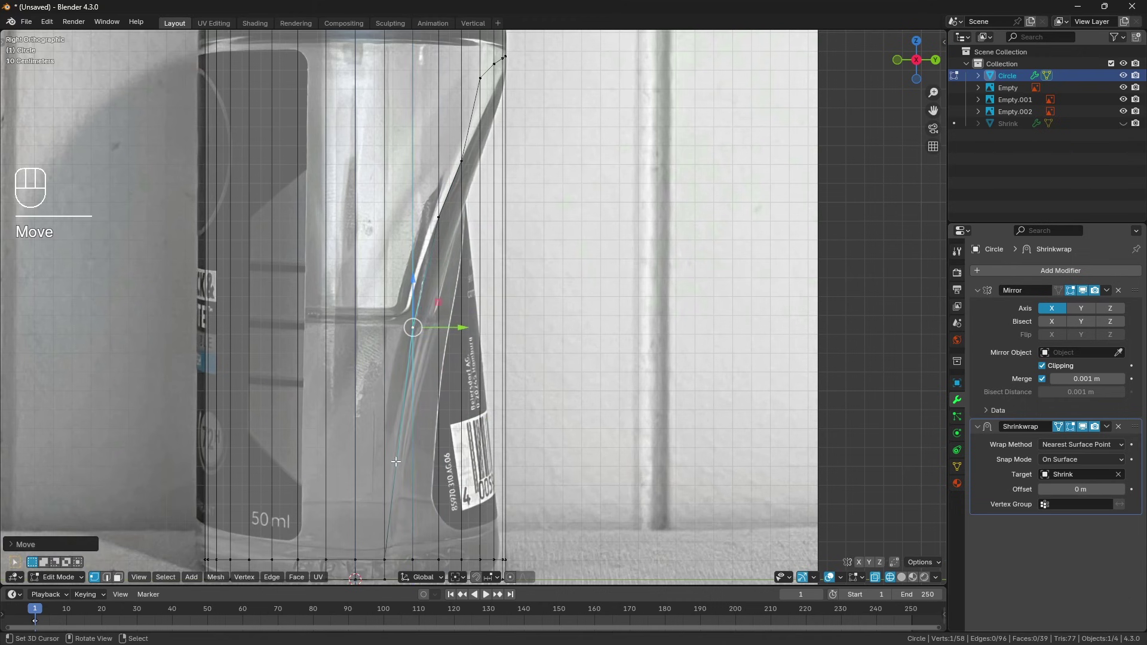
pyautogui.keyDown('shift'); pyautogui.moveTo(442, 143); pyautogui.dragTo(418, 246, button='middle'); pyautogui.keyUp('shift')
pyautogui.press('a')
pyautogui.press('a')
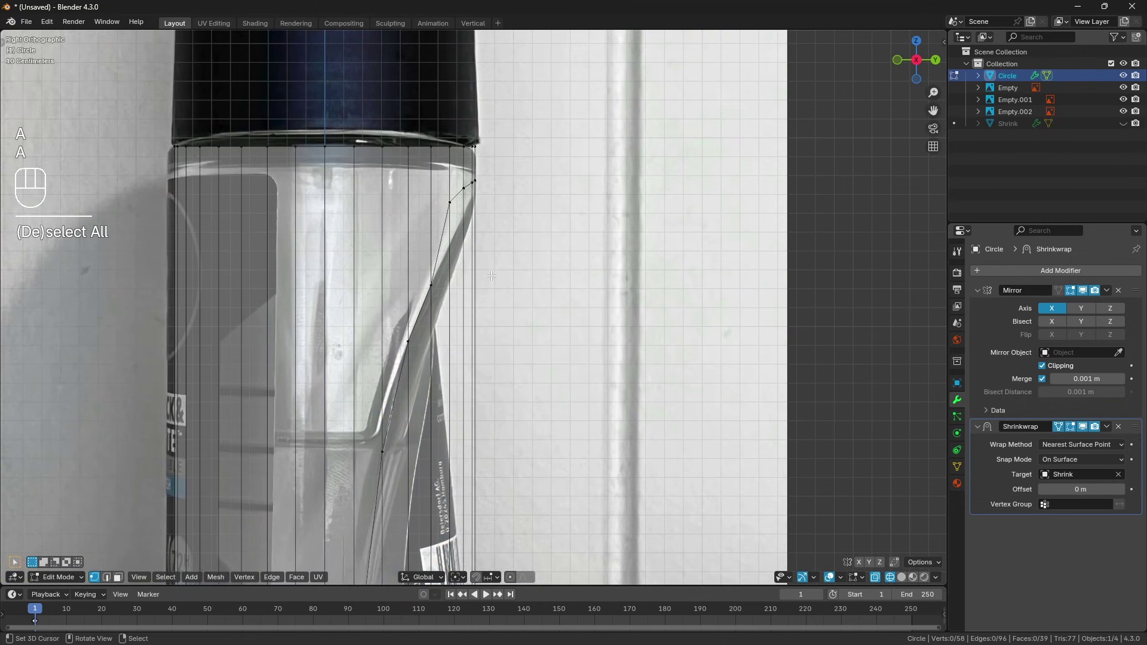
pyautogui.keyDown('shift'); pyautogui.moveTo(495, 211); pyautogui.dragTo(480, 247, button='middle'); pyautogui.keyUp('shift')
pyautogui.scroll(1, 429, 233)
pyautogui.press('c')
pyautogui.moveTo(425, 217)
pyautogui.mouseDown()
pyautogui.moveTo(439, 194)
pyautogui.moveTo(475, 182)
pyautogui.mouseUp()
pyautogui.press('ctrl+KP_1')
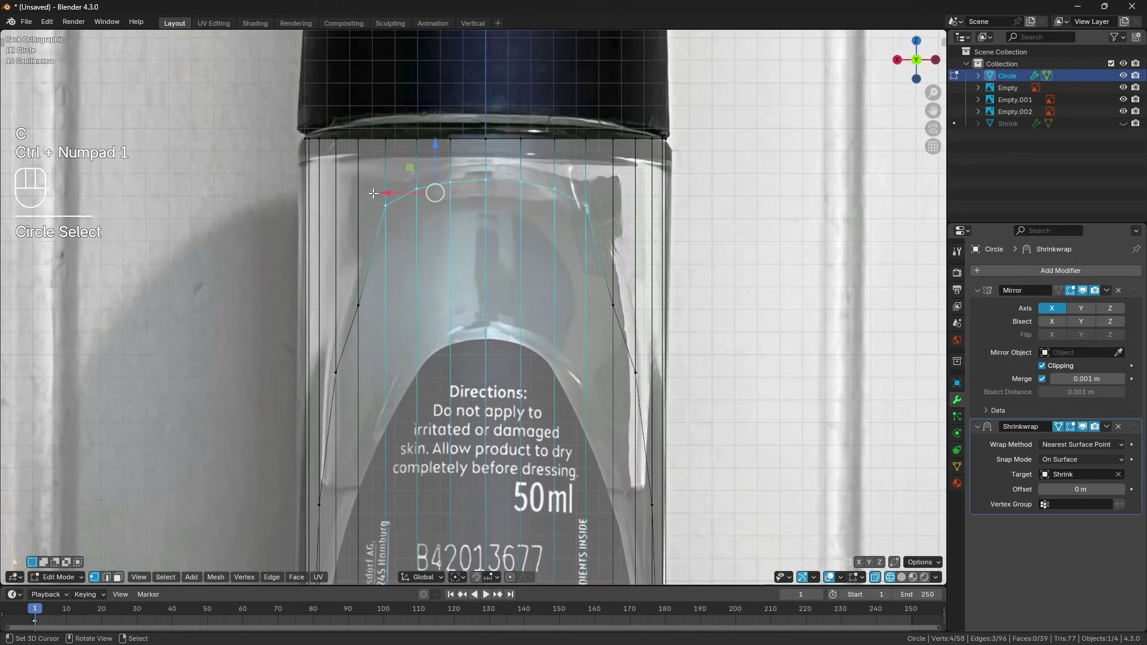
pyautogui.press('KP_3')
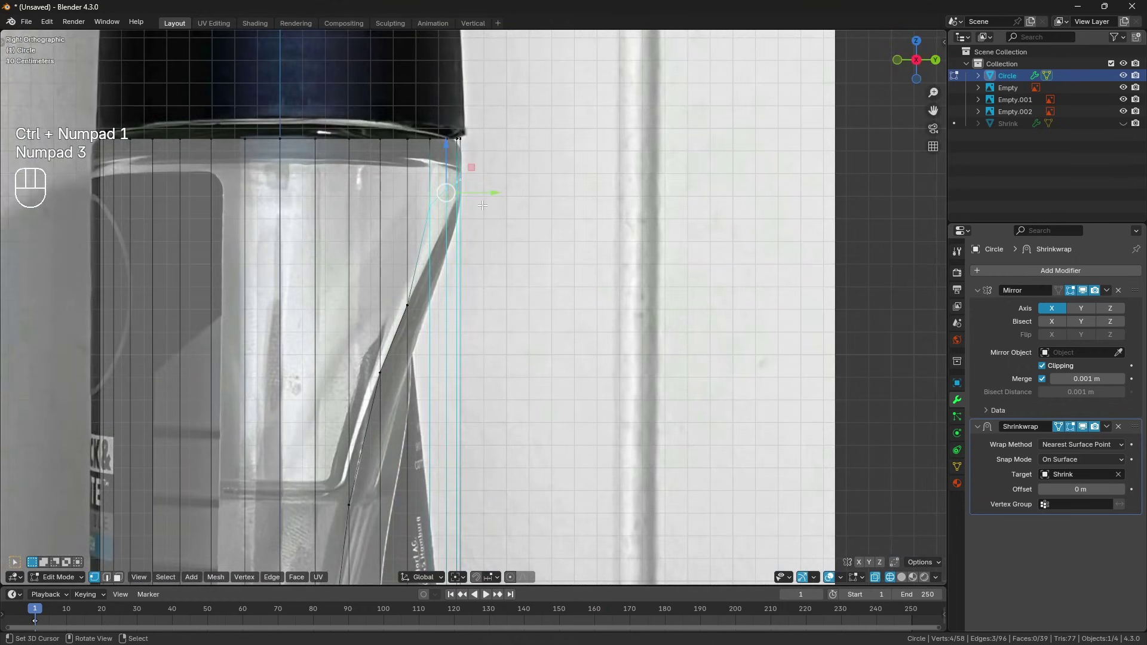
pyautogui.moveTo(447, 157); pyautogui.dragTo(433, 184)
pyautogui.hotkey('ctrl', 'z')
pyautogui.hotkey('ctrl', 'z')
pyautogui.press('a')
pyautogui.press('a')
pyautogui.click(435, 166)
pyautogui.hotkey('ctrl', 'z')
pyautogui.press('a')
pyautogui.press('a')
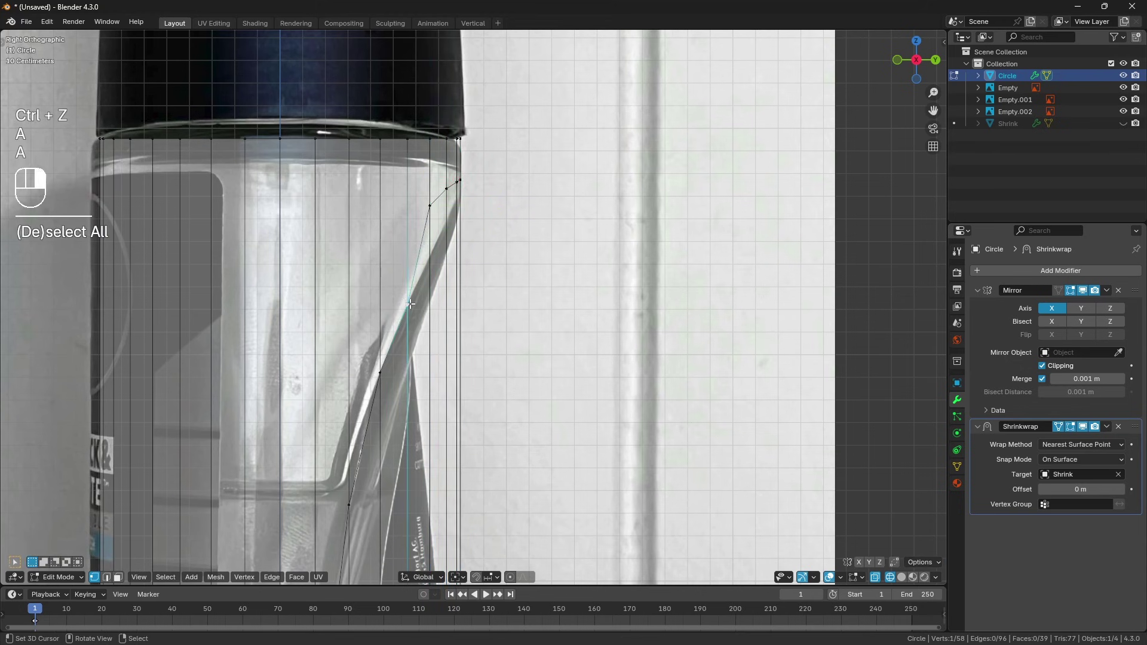
# Raise the vertex just below the arch's outer corner slightly along Z to follow the recess edge and clear the selection
pyautogui.click(410, 303)
pyautogui.moveTo(409, 264); pyautogui.dragTo(424, 216)
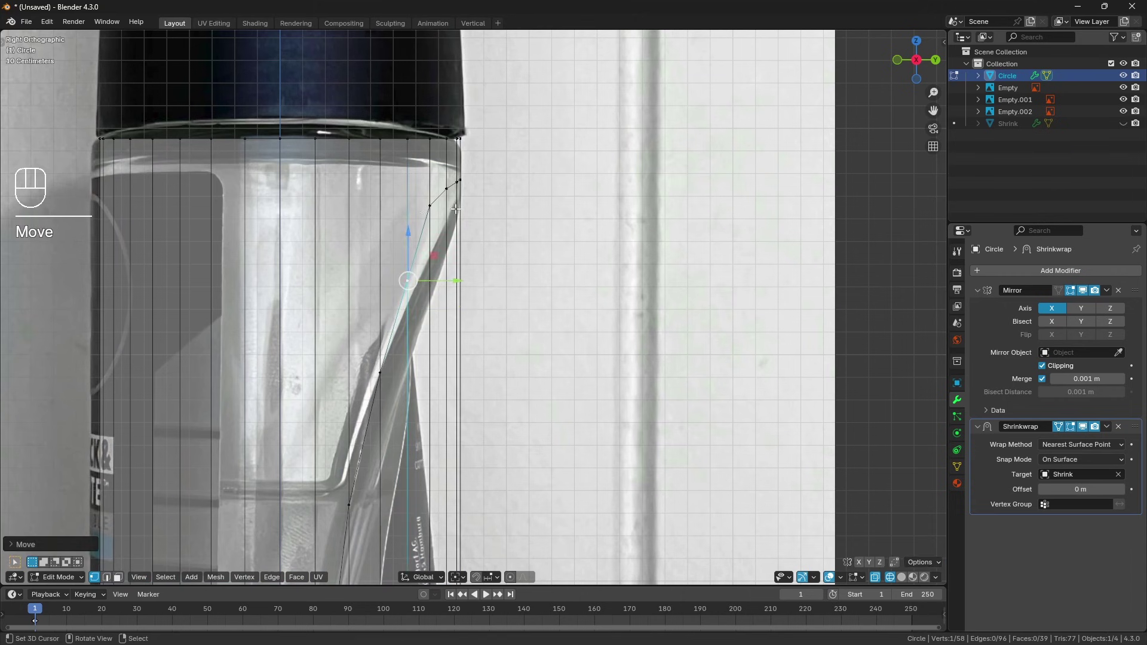
pyautogui.press('a')
pyautogui.press('a')
# Circle-select the four arch vertices at the contour's top, lower them slightly along Z to the reference edge, and clear the selection
pyautogui.press('c')
pyautogui.click(451, 146)
pyautogui.rightClick(451, 147)
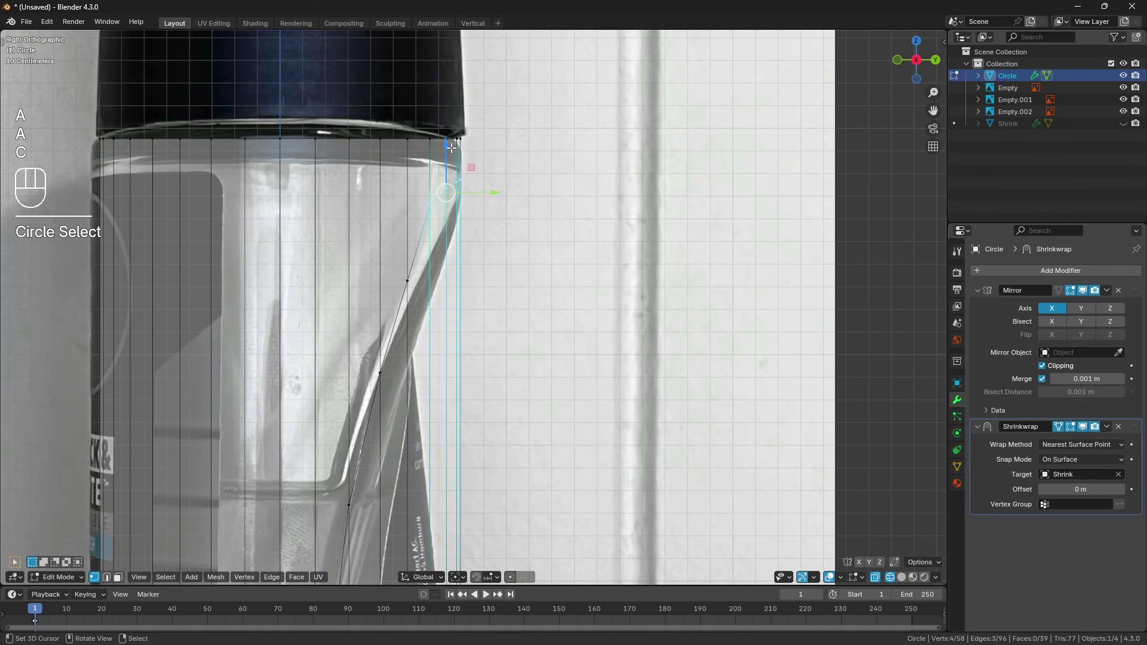
pyautogui.moveTo(451, 148); pyautogui.dragTo(449, 200)
pyautogui.press('a')
pyautogui.press('a')
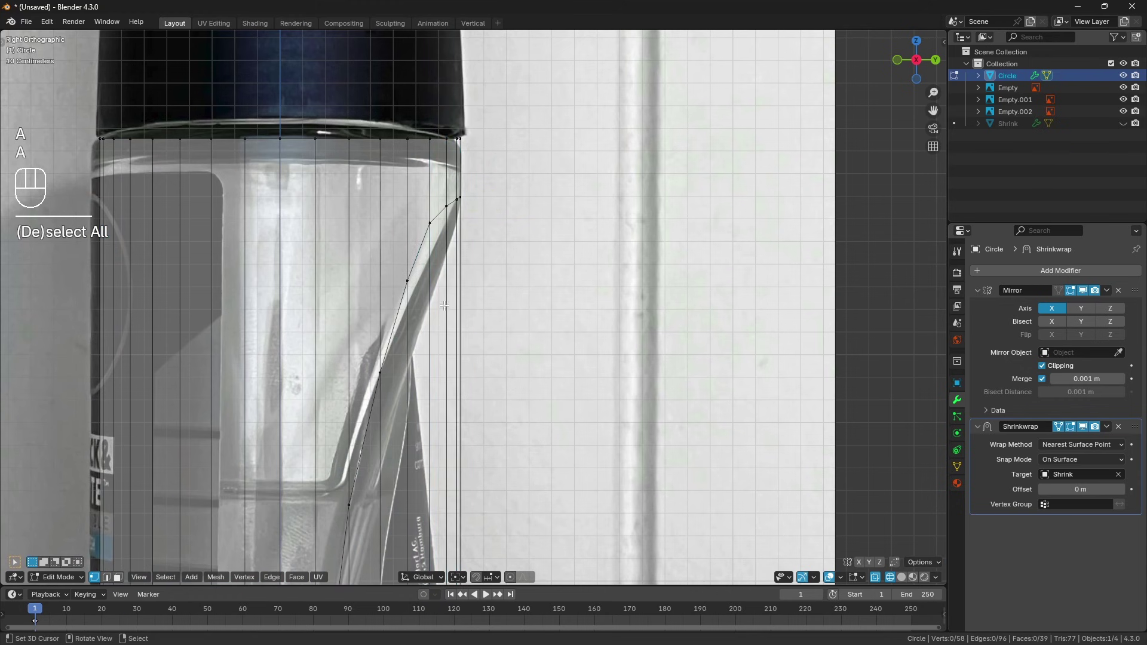
# Nudge the vertex below the arch's outer corner slightly upward along Z to smooth the curve, and clear the selection
pyautogui.keyDown('shift'); pyautogui.moveTo(444, 306); pyautogui.dragTo(424, 303, button='middle'); pyautogui.keyUp('shift')
pyautogui.click(412, 257)
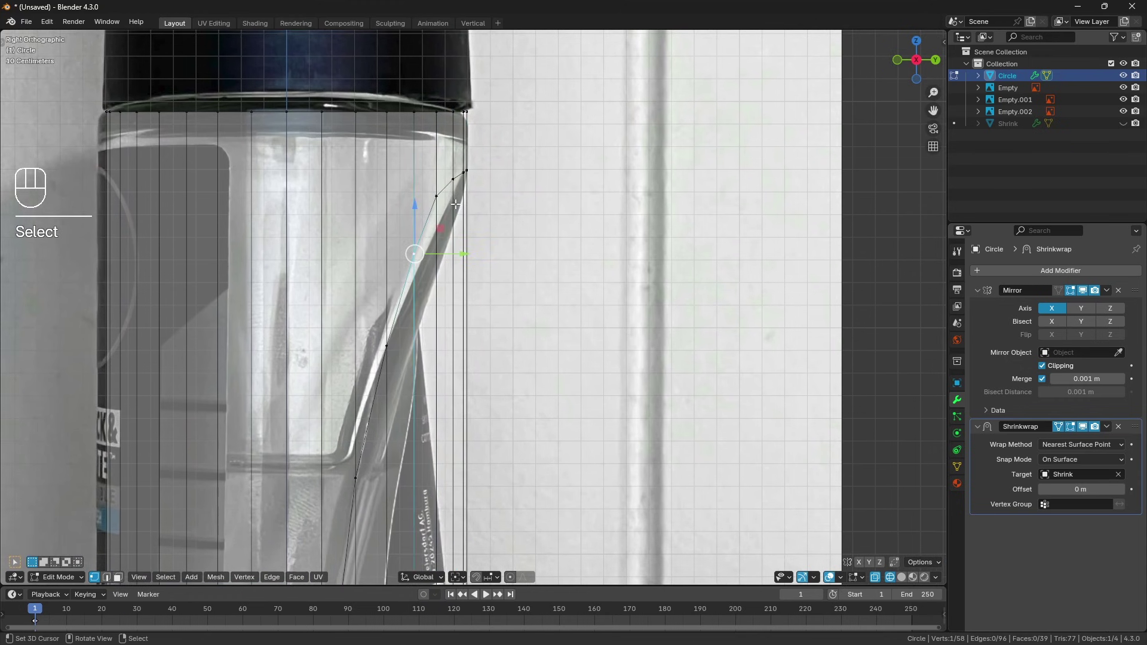
pyautogui.moveTo(414, 210)
pyautogui.mouseDown()
pyautogui.moveTo(463, 156)
pyautogui.moveTo(452, 147)
pyautogui.moveTo(429, 159)
pyautogui.mouseUp()
pyautogui.press('a')
pyautogui.press('a')
# Lower the arch's outer corner vertex slightly along Z to even out the curve, and clear the selection
pyautogui.press('c')
pyautogui.press('a')
pyautogui.press('a')
pyautogui.click(438, 197)
pyautogui.press('a')
pyautogui.press('a')
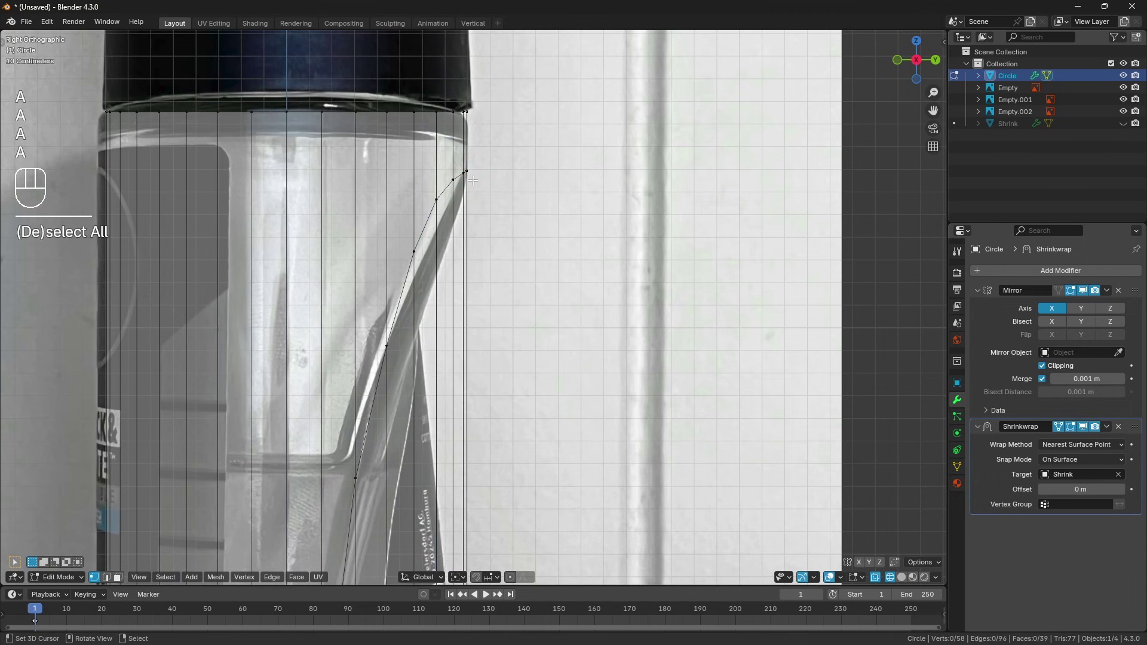
# Circle-select the two contour vertices nearest the back centre line, raise them slightly along Z, and clear the selection
pyautogui.press('c')
pyautogui.click(466, 150)
pyautogui.rightClick(466, 144)
pyautogui.moveTo(466, 140); pyautogui.dragTo(466, 138)
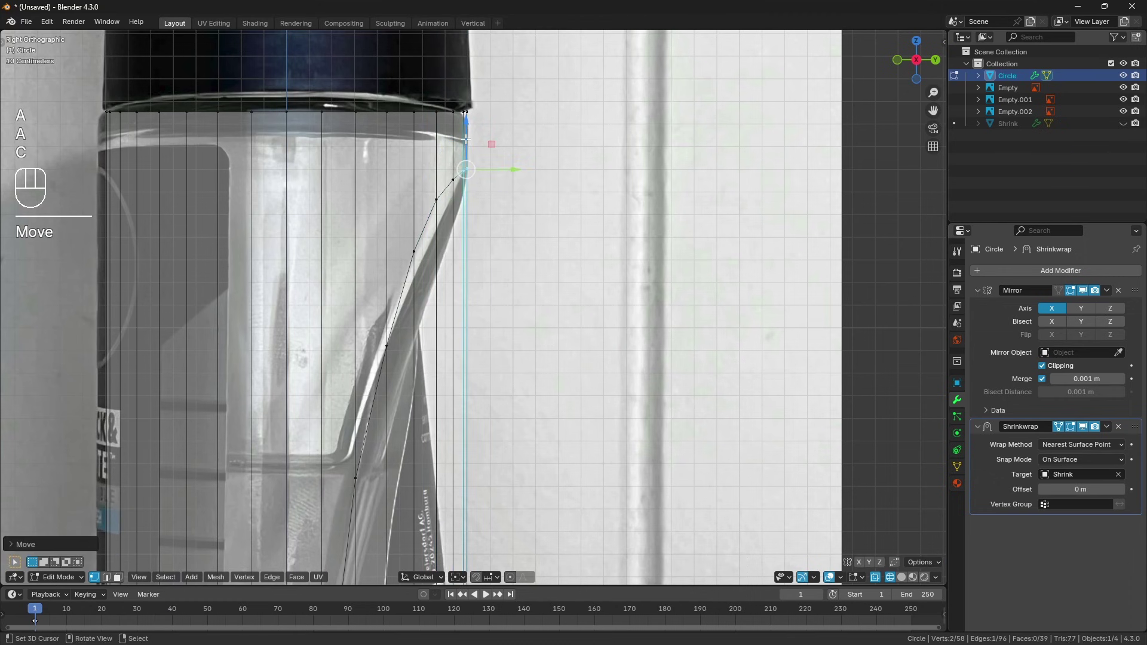
pyautogui.press('a')
pyautogui.press('a')
# Examine the recess contour in solid shading from the back and in perspective
pyautogui.scroll(-2, 488, 227)
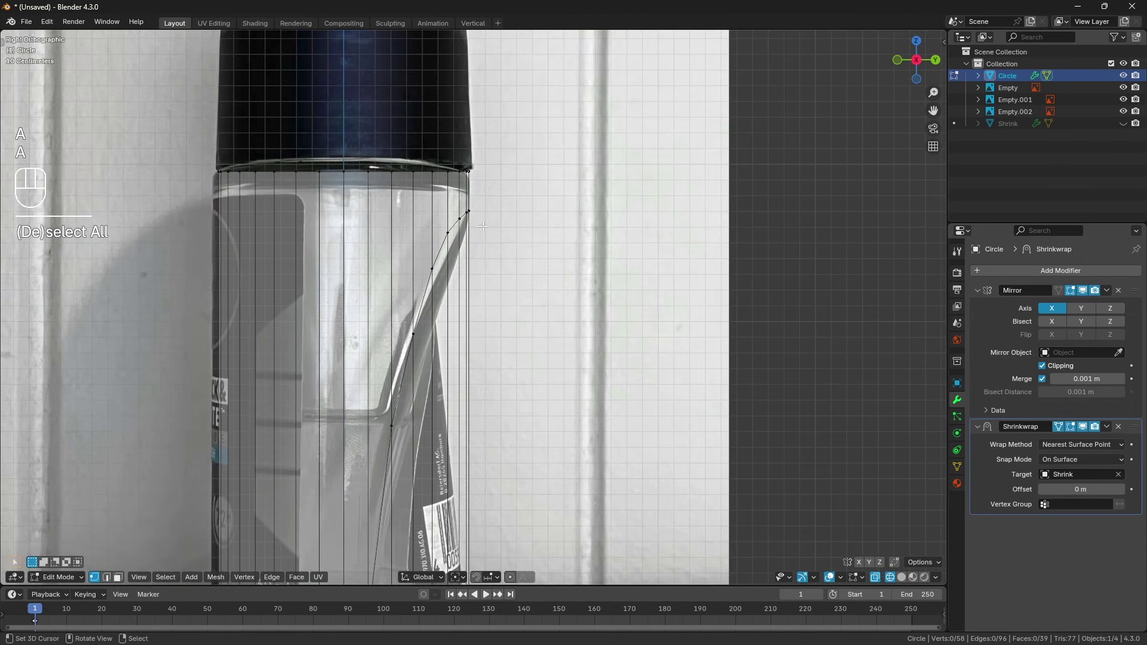
pyautogui.moveTo(483, 226); pyautogui.dragTo(384, 230, button='middle')
pyautogui.press('z')
pyautogui.click(463, 243)
pyautogui.press('ctrl+KP_1')
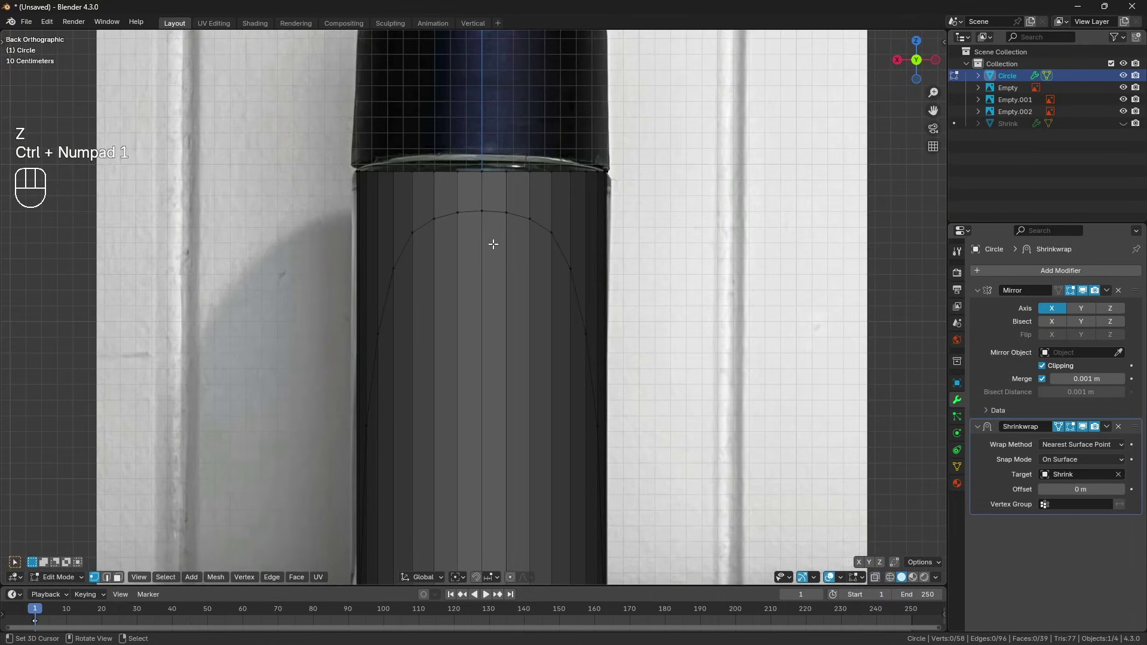
pyautogui.moveTo(486, 251); pyautogui.dragTo(538, 260, button='middle')
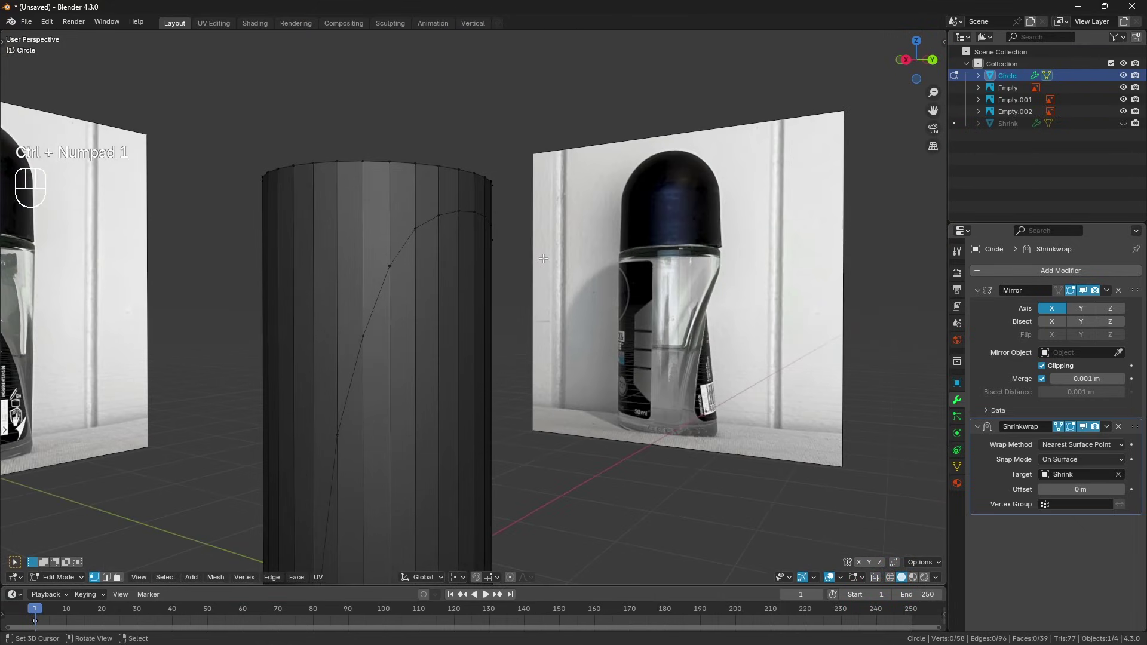
# Compare the contour with the side reference in wireframe and return to a solid-shaded perspective view of the whole body
pyautogui.press('KP_4')
pyautogui.press('KP_3')
pyautogui.press('z')
pyautogui.click(472, 269)
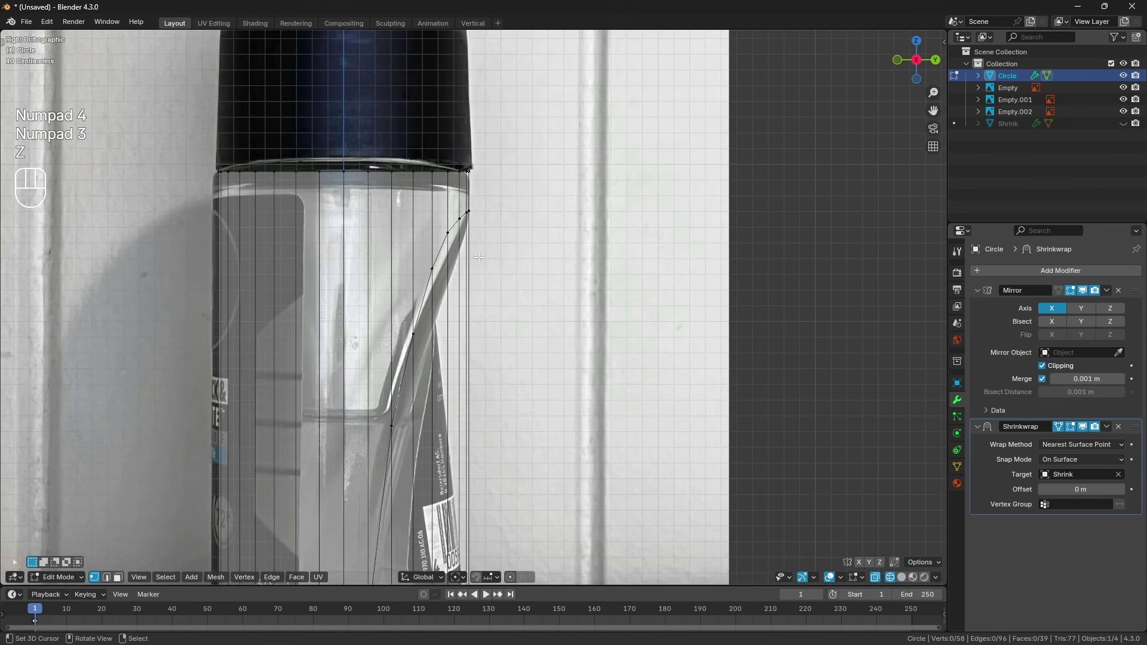
pyautogui.keyDown('shift'); pyautogui.scroll(-5, 400, 391); pyautogui.keyUp('shift')
pyautogui.scroll(3, 391, 394)
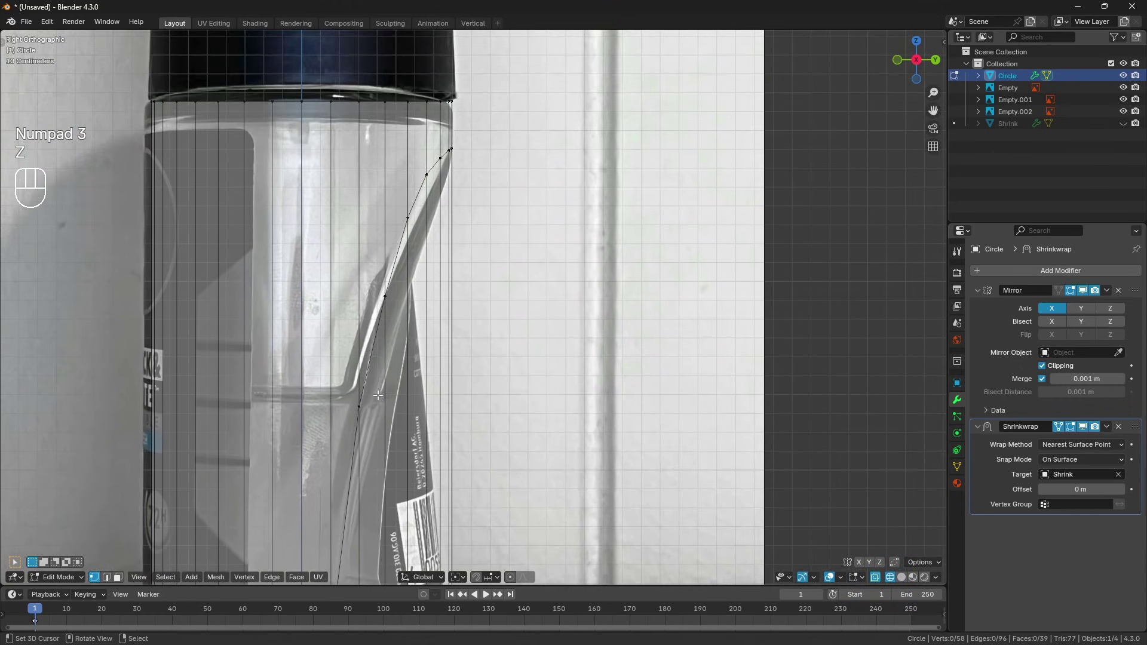
pyautogui.press('z')
pyautogui.click(458, 334)
pyautogui.moveTo(398, 335)
pyautogui.mouseDown(button='middle')
pyautogui.moveTo(417, 326)
pyautogui.moveTo(382, 320)
pyautogui.mouseUp(button='middle')
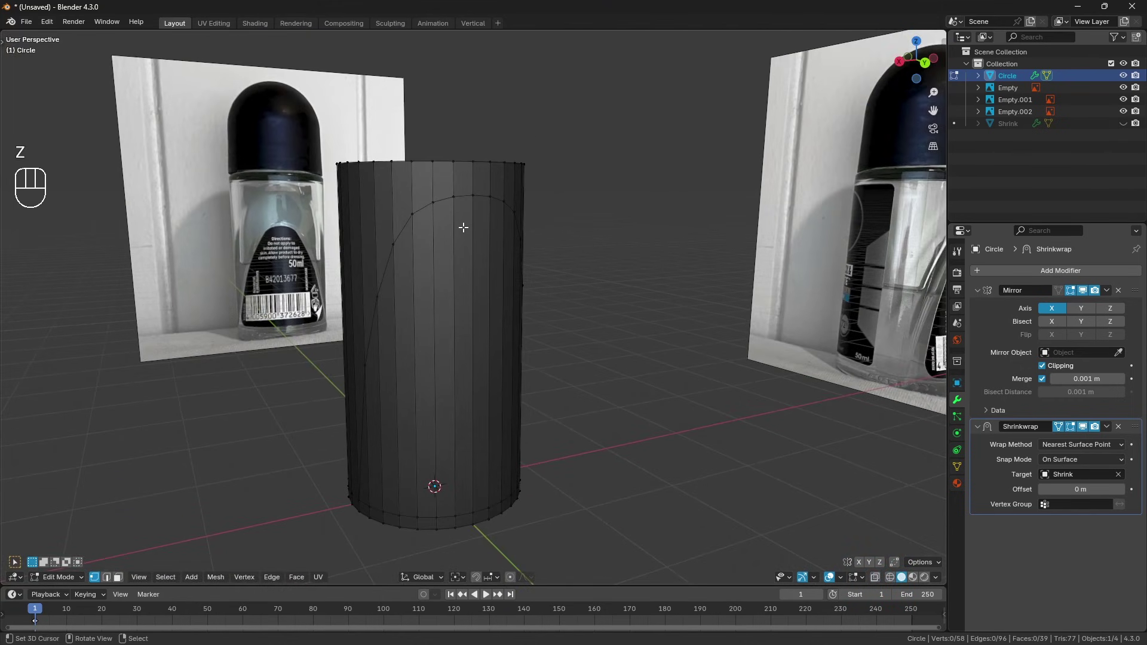
# Select the shortest vertex path along the contour from the arch's top down to the sixth vertex along its side
pyautogui.click(465, 207)
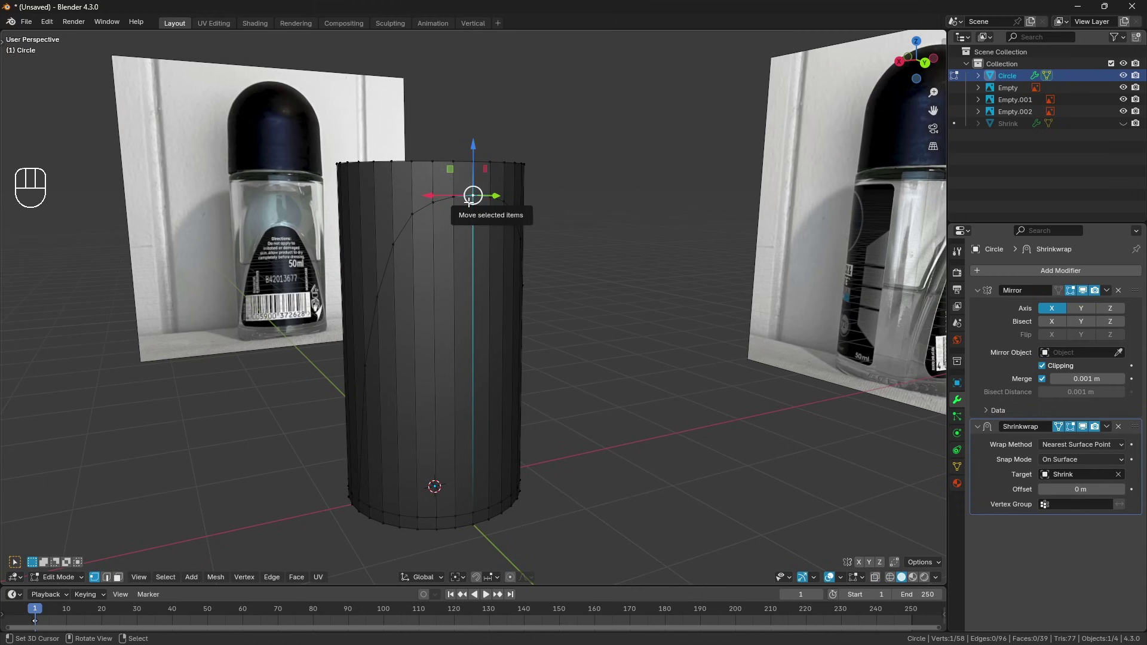
pyautogui.moveTo(471, 201); pyautogui.dragTo(502, 216, button='middle')
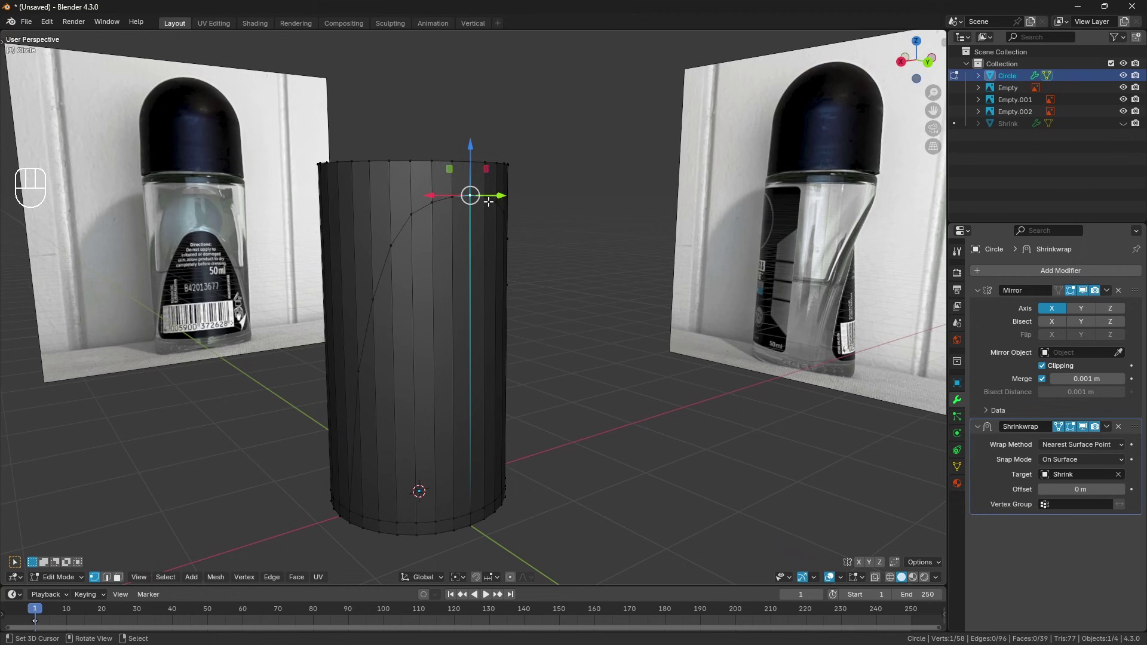
pyautogui.moveTo(482, 247); pyautogui.dragTo(389, 387, button='middle')
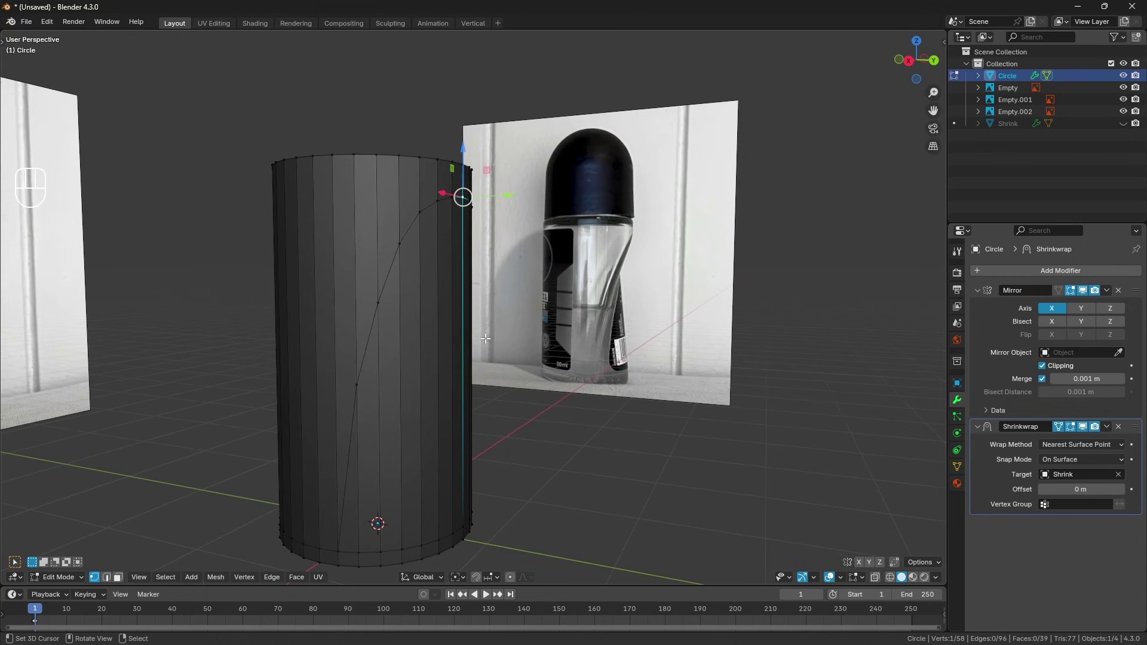
pyautogui.keyDown('ctrl'); pyautogui.click(357, 385); pyautogui.keyUp('ctrl')
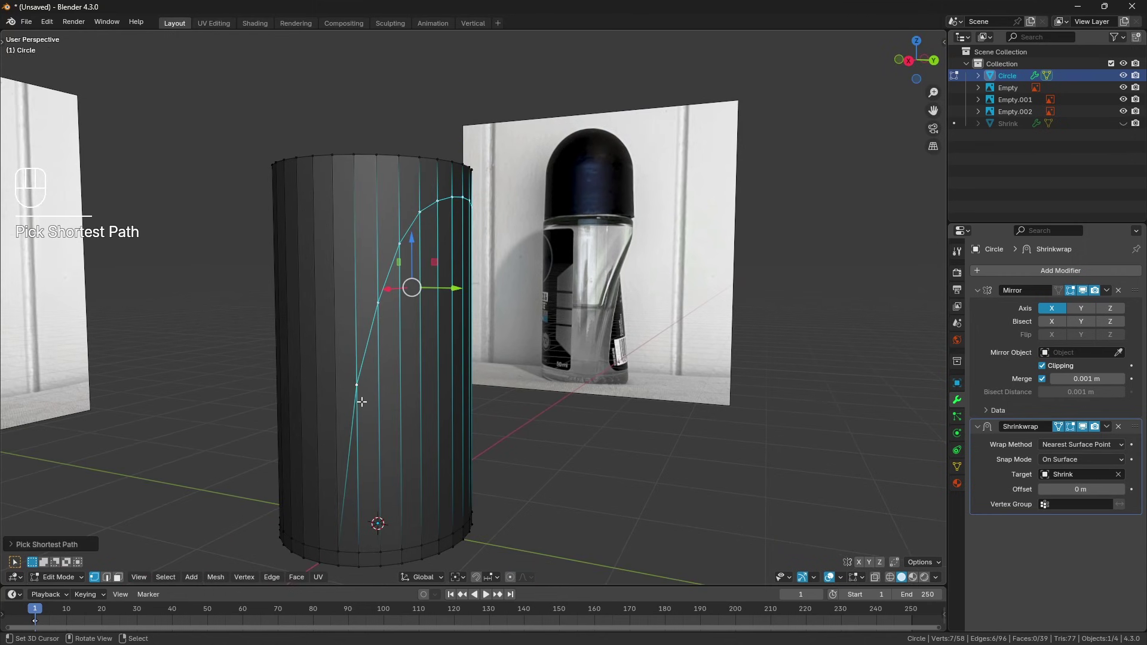
pyautogui.moveTo(367, 381); pyautogui.dragTo(448, 333, button='middle')
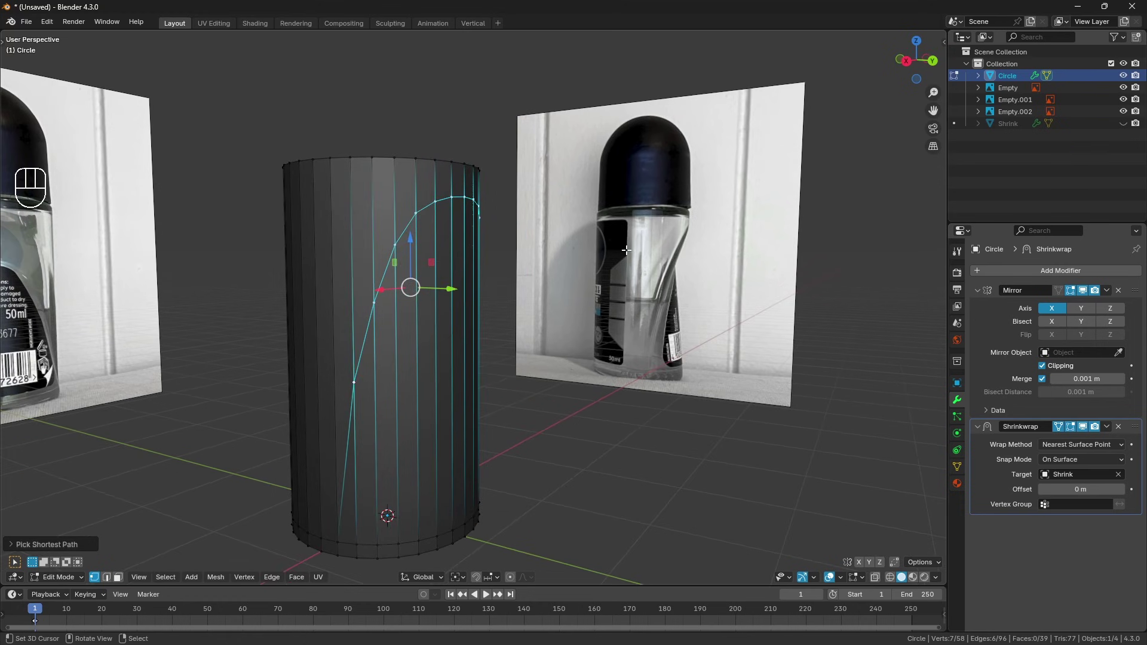
# Smooth the selected contour path with the LoopTools Relax operation
pyautogui.press('n')
pyautogui.click(940, 72)
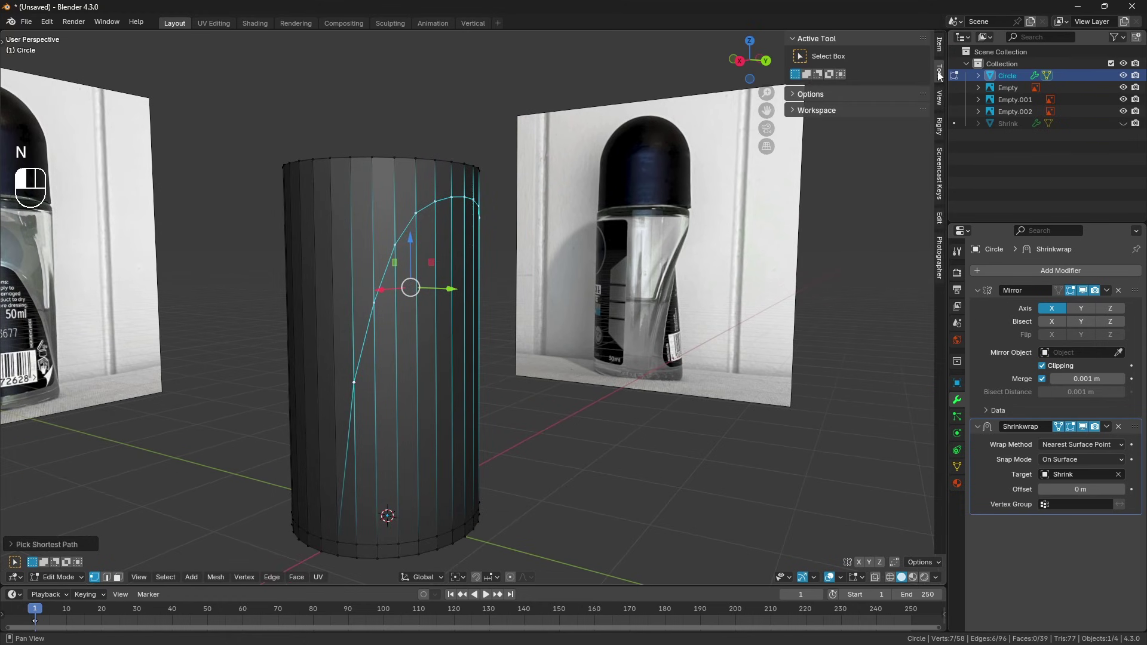
pyautogui.click(940, 218)
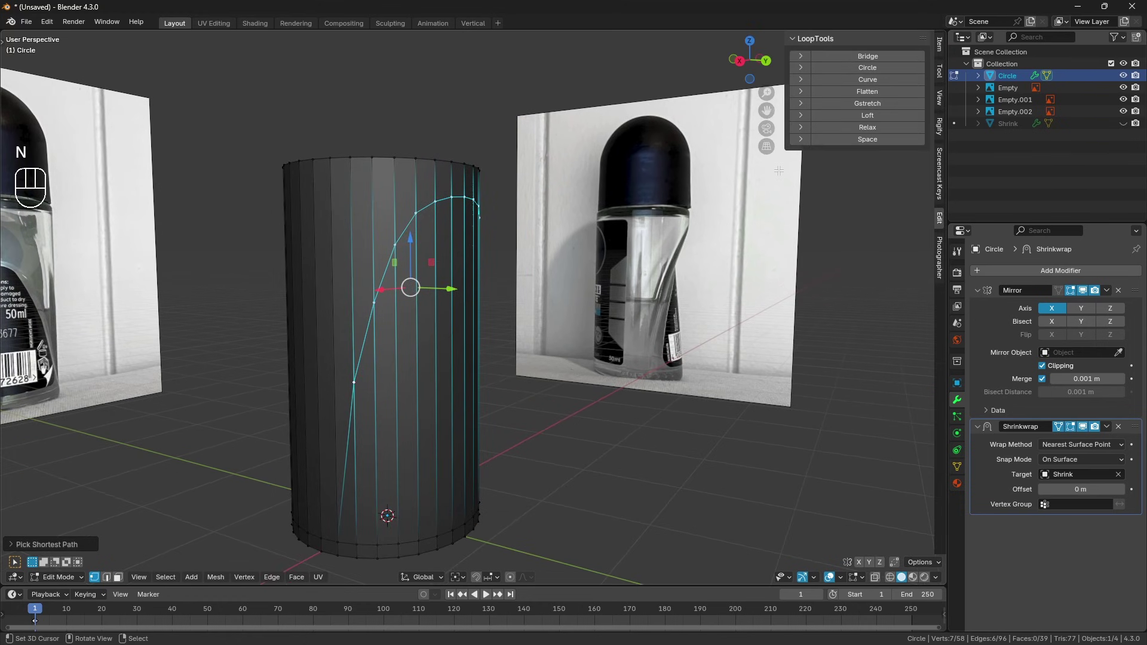
pyautogui.click(868, 128)
pyautogui.moveTo(522, 279); pyautogui.dragTo(468, 289, button='middle')
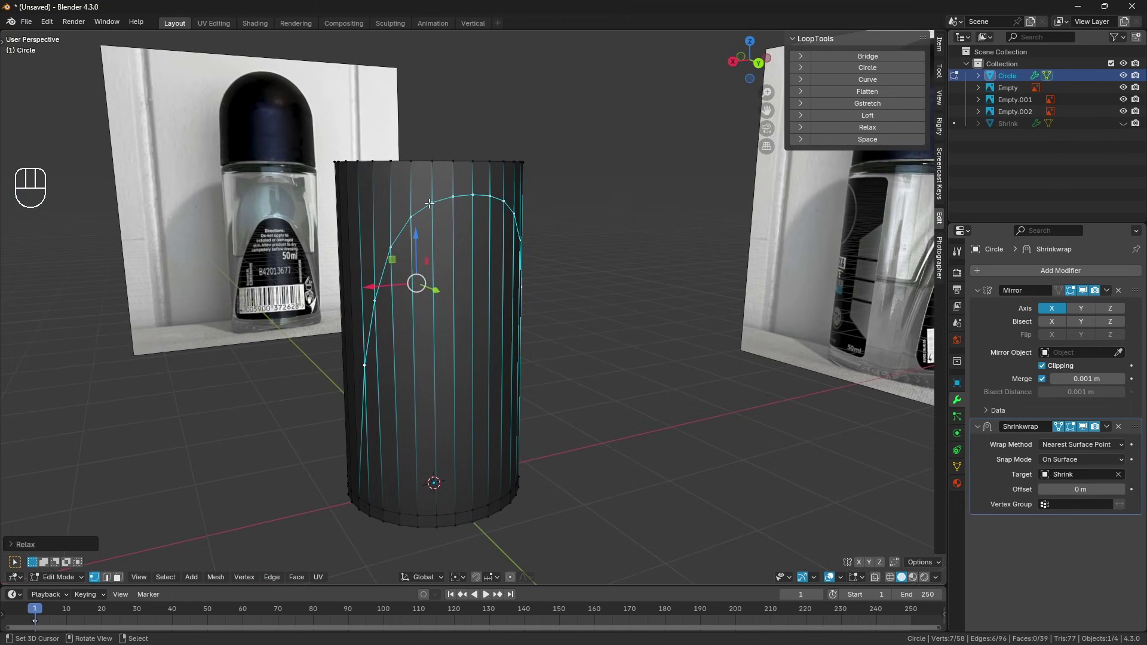
pyautogui.moveTo(470, 166)
pyautogui.mouseDown()
pyautogui.moveTo(472, 239)
pyautogui.moveTo(457, 179)
pyautogui.moveTo(456, 248)
pyautogui.mouseUp()
pyautogui.moveTo(435, 166); pyautogui.dragTo(435, 241)
pyautogui.moveTo(473, 244)
pyautogui.mouseDown(button='right')
pyautogui.moveTo(458, 179)
pyautogui.moveTo(480, 227)
pyautogui.mouseUp(button='right')
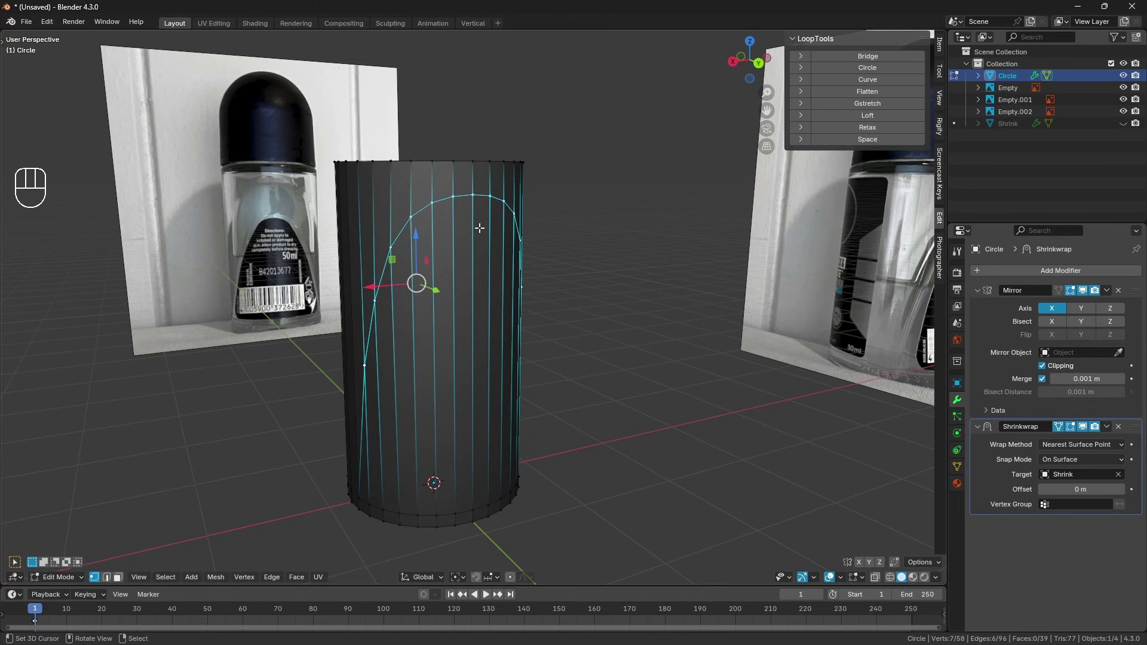
# Clear the selection of the relaxed contour path and view the body obliquely from the back
pyautogui.moveTo(480, 228); pyautogui.dragTo(522, 253, button='middle')
pyautogui.press('a')
pyautogui.press('a')
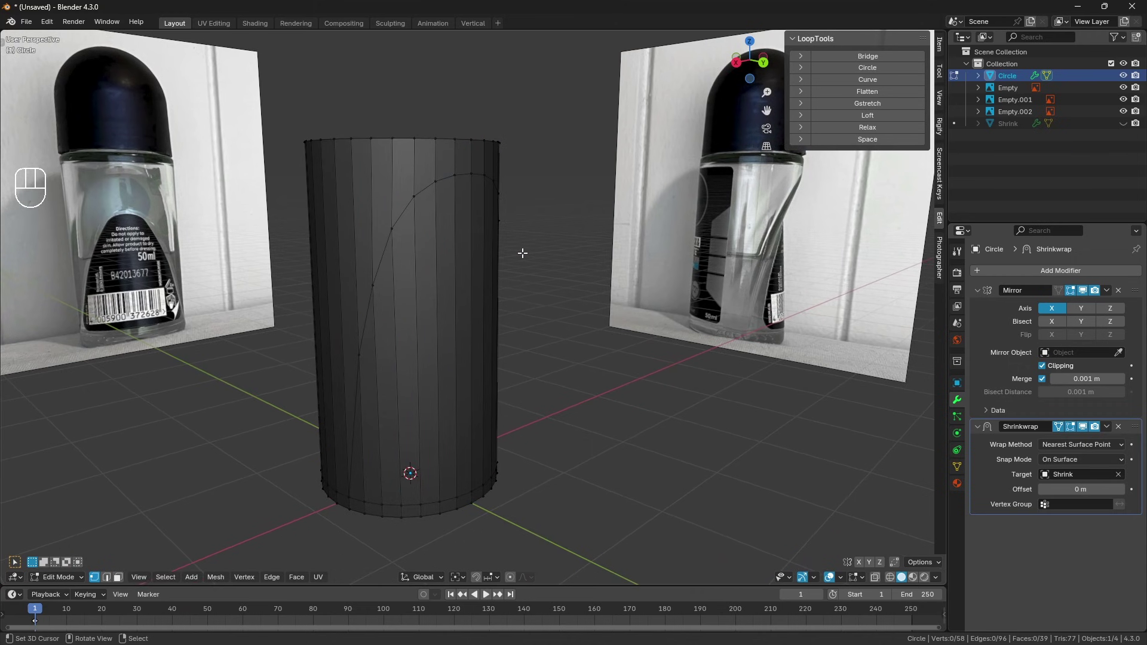
# Try to move the back contour's vertex path sideways on the body, undo the move and clear the selection
pyautogui.click(355, 371)
pyautogui.keyDown('ctrl'); pyautogui.click(436, 217); pyautogui.keyUp('ctrl')
pyautogui.moveTo(405, 263); pyautogui.dragTo(378, 265, button='middle')
pyautogui.press('g')
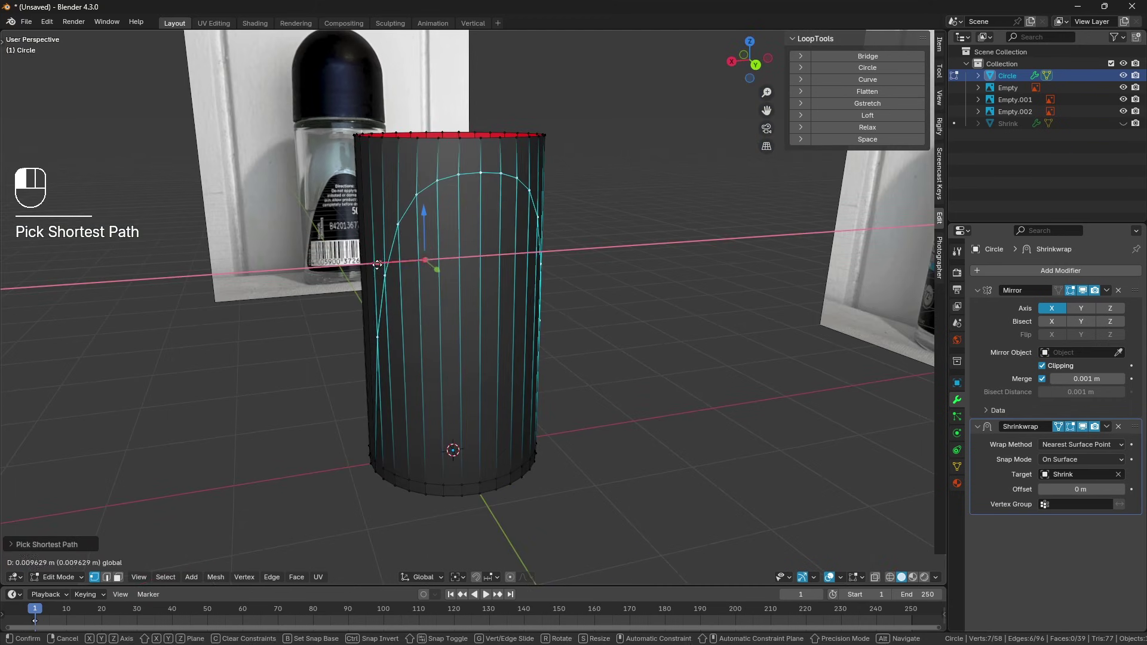
pyautogui.click(369, 264)
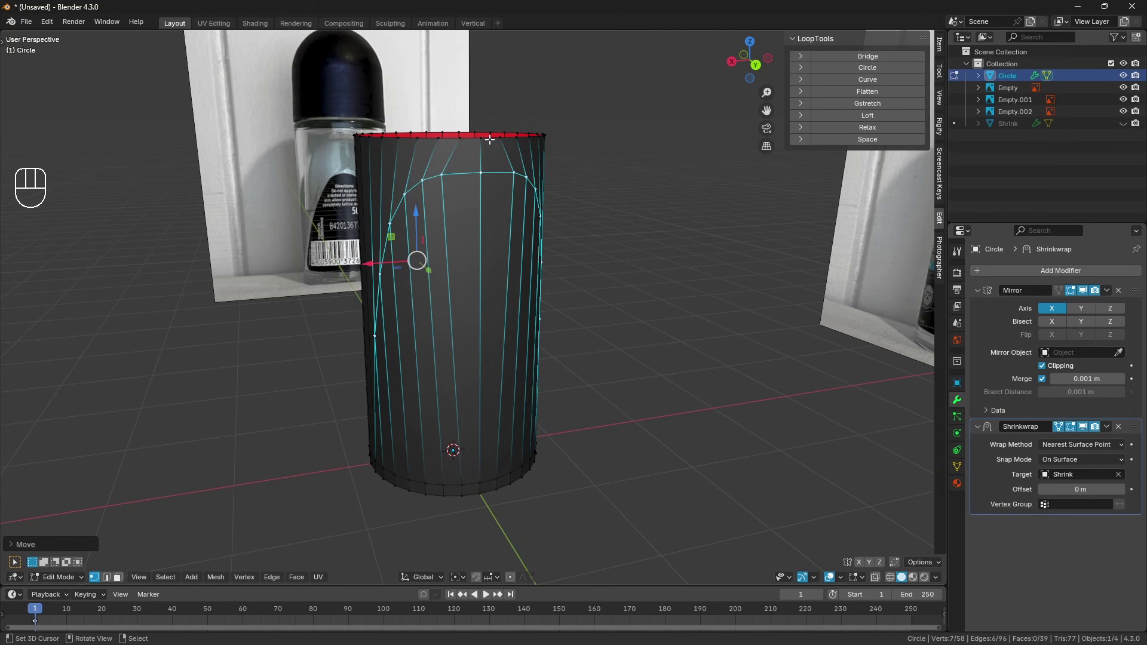
pyautogui.press('ctrl')
pyautogui.hotkey('ctrl', 'z')
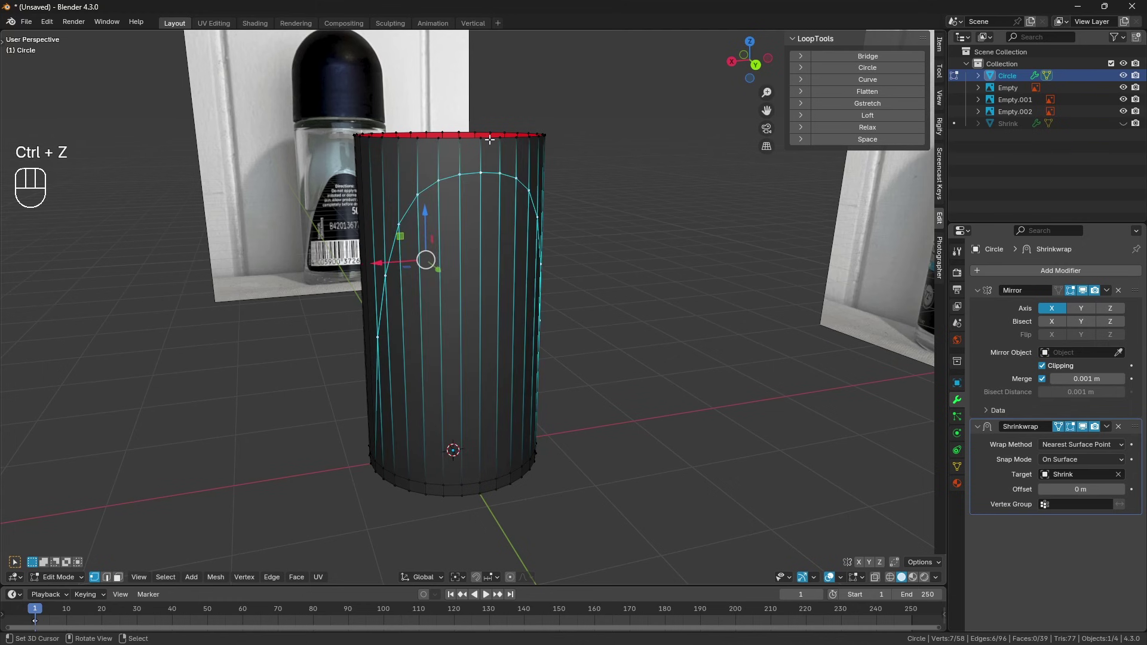
pyautogui.press('a')
pyautogui.press('a')
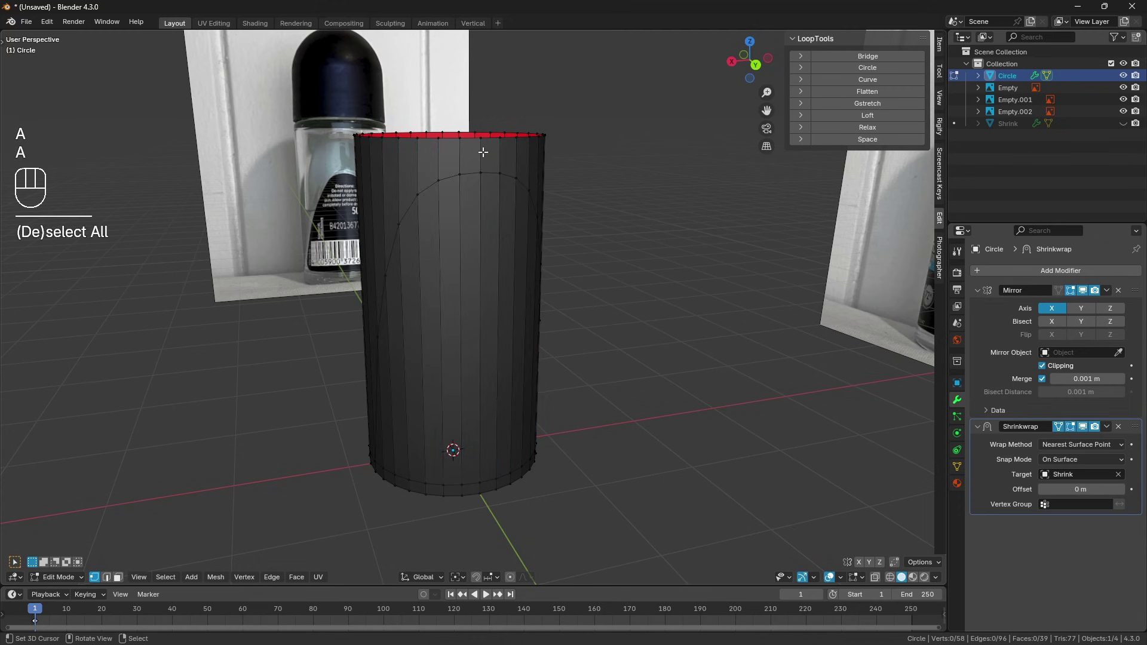
# Separate the row of seven narrow bottom faces directly below the recess contour into its own object
pyautogui.moveTo(488, 382); pyautogui.dragTo(530, 351, button='middle')
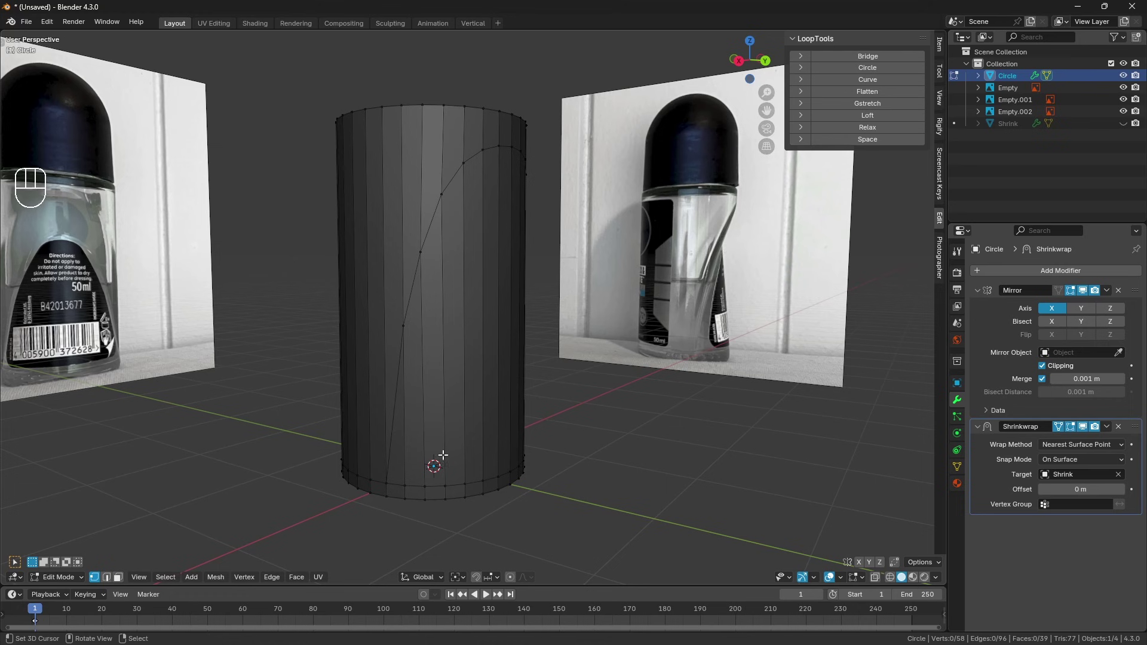
pyautogui.click(118, 577)
pyautogui.moveTo(396, 522); pyautogui.dragTo(419, 430, button='middle')
pyautogui.click(375, 455)
pyautogui.keyDown('ctrl'); pyautogui.click(541, 424); pyautogui.keyUp('ctrl')
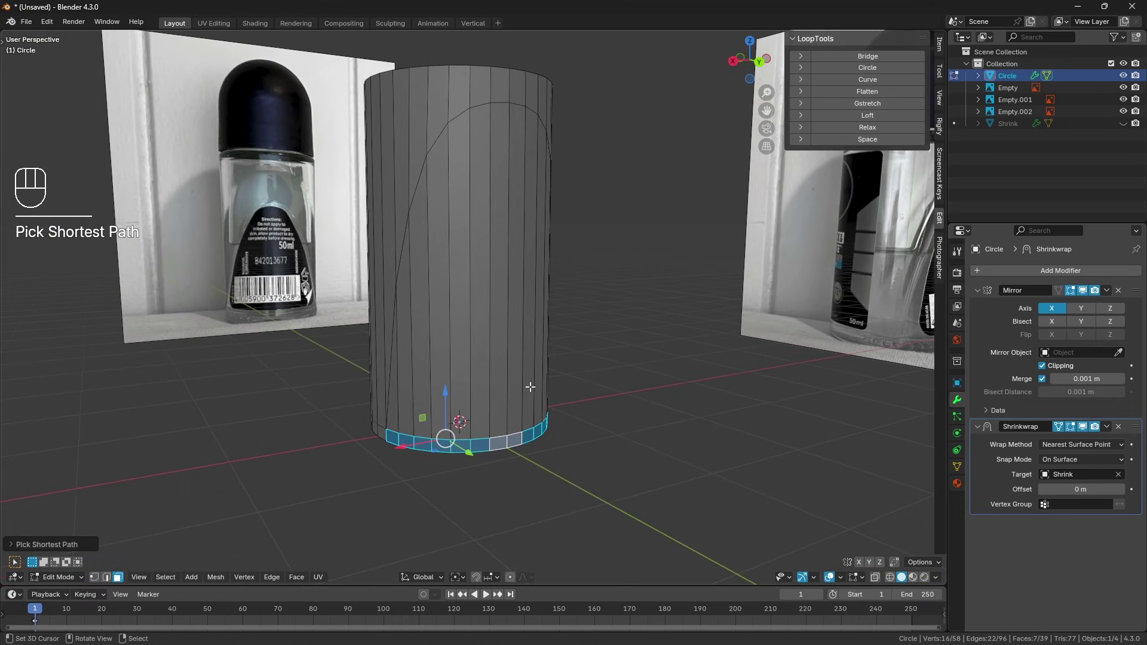
pyautogui.press('p')
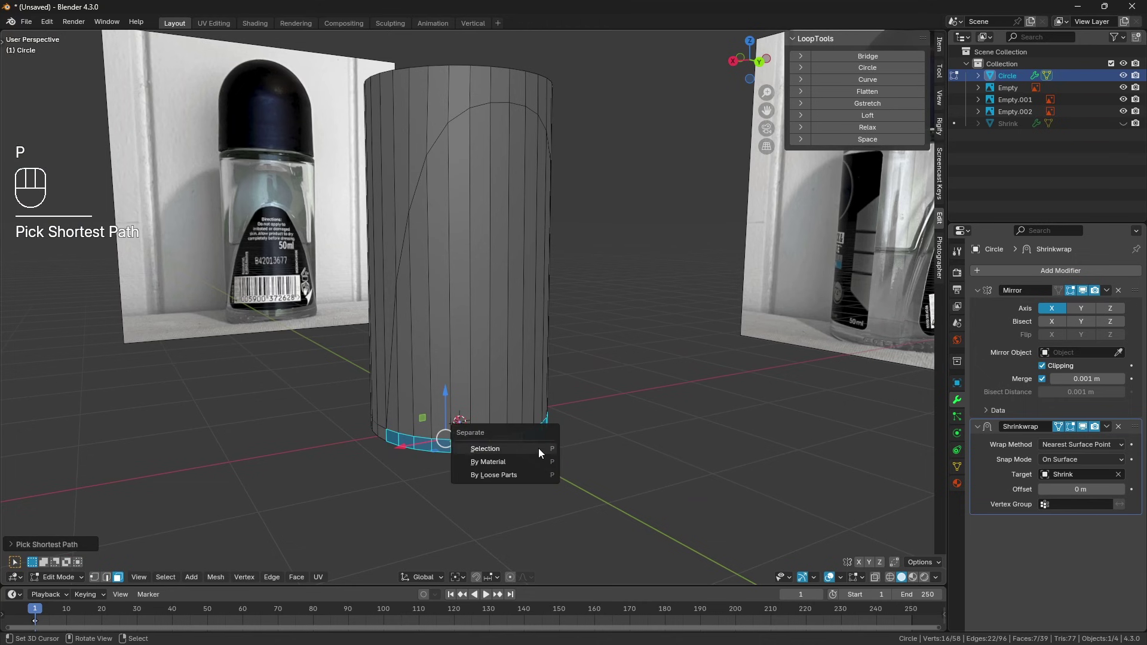
pyautogui.click(539, 448)
# Select the seven faces inside the recess contour and inset them about 0.5279 m with Boundary off, matching the back reference in wireframe
pyautogui.moveTo(539, 448); pyautogui.dragTo(484, 414, button='middle')
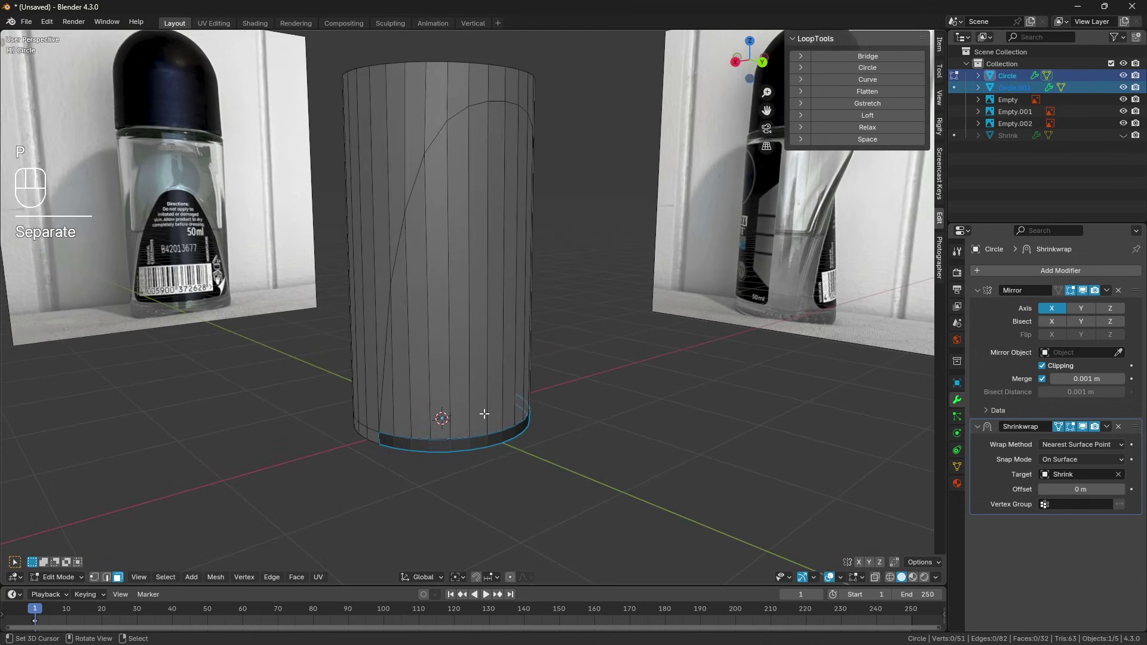
pyautogui.click(390, 417)
pyautogui.moveTo(482, 369); pyautogui.dragTo(479, 128, button='middle')
pyautogui.keyDown('ctrl'); pyautogui.click(504, 340); pyautogui.keyUp('ctrl')
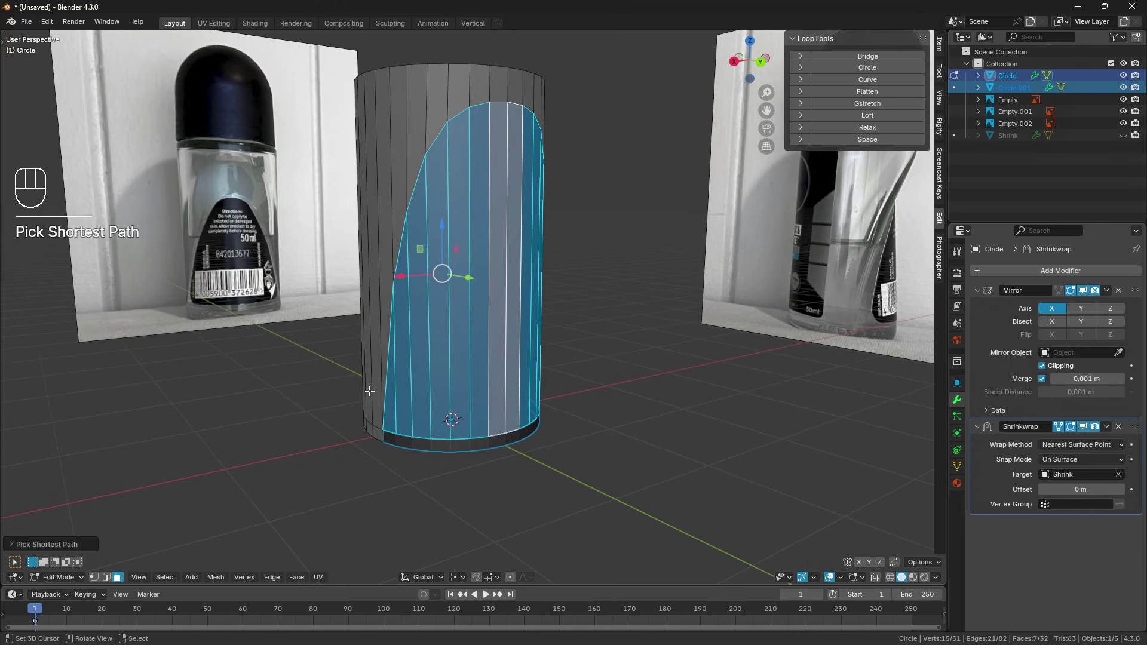
pyautogui.press('ctrl+KP_1')
pyautogui.press('z')
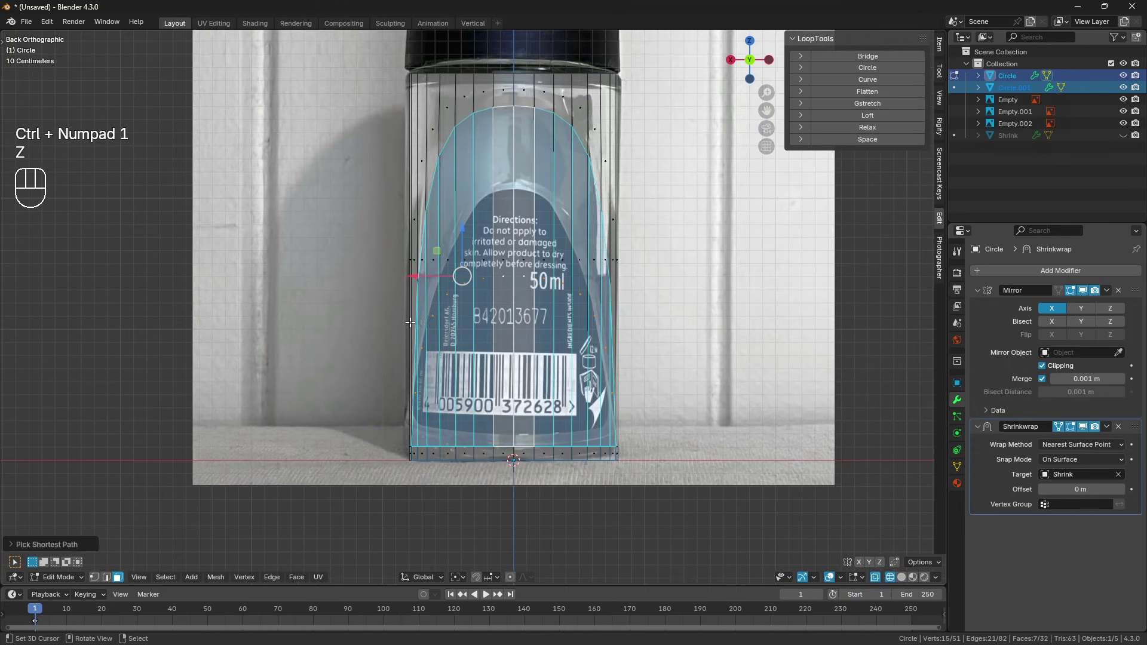
pyautogui.press('i')
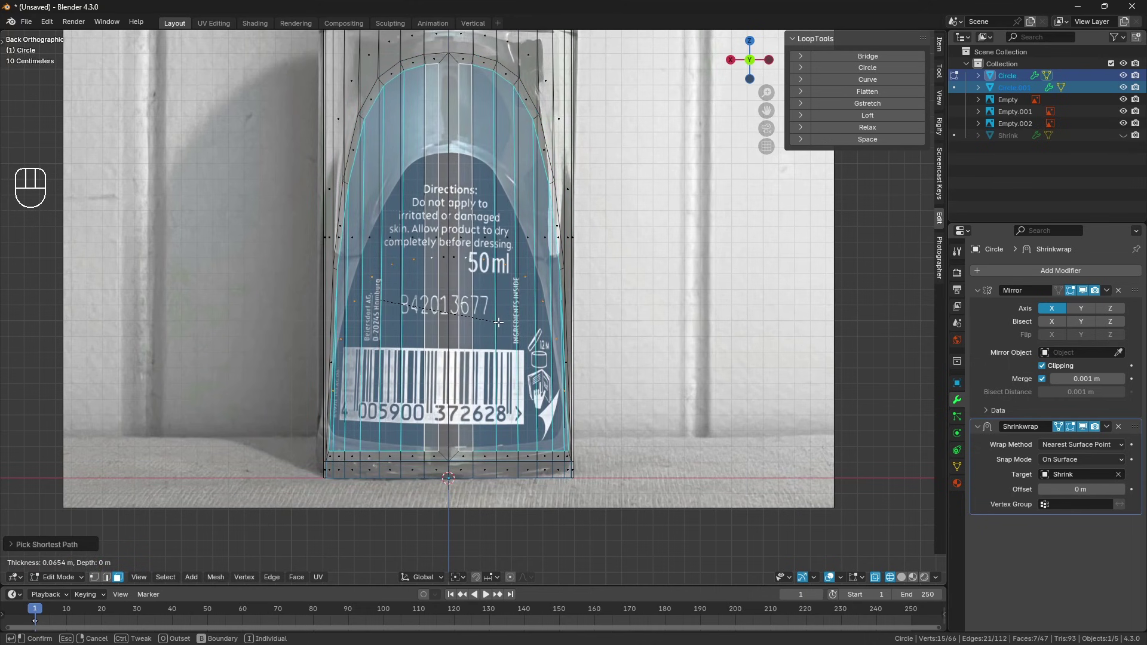
pyautogui.press('b')
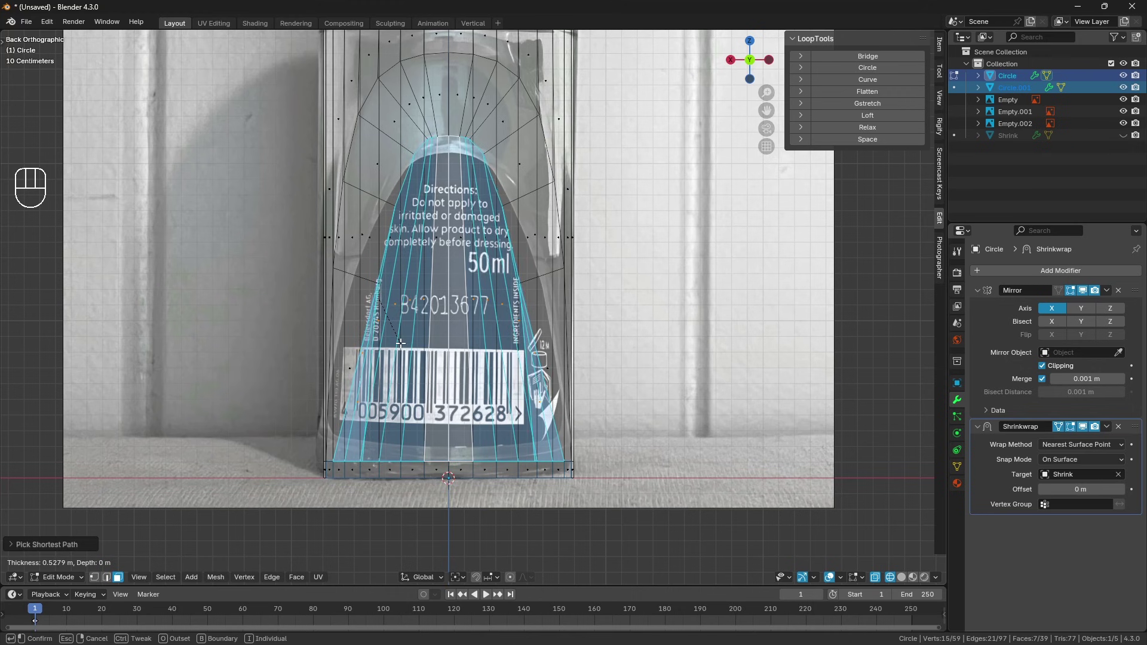
pyautogui.click(400, 343)
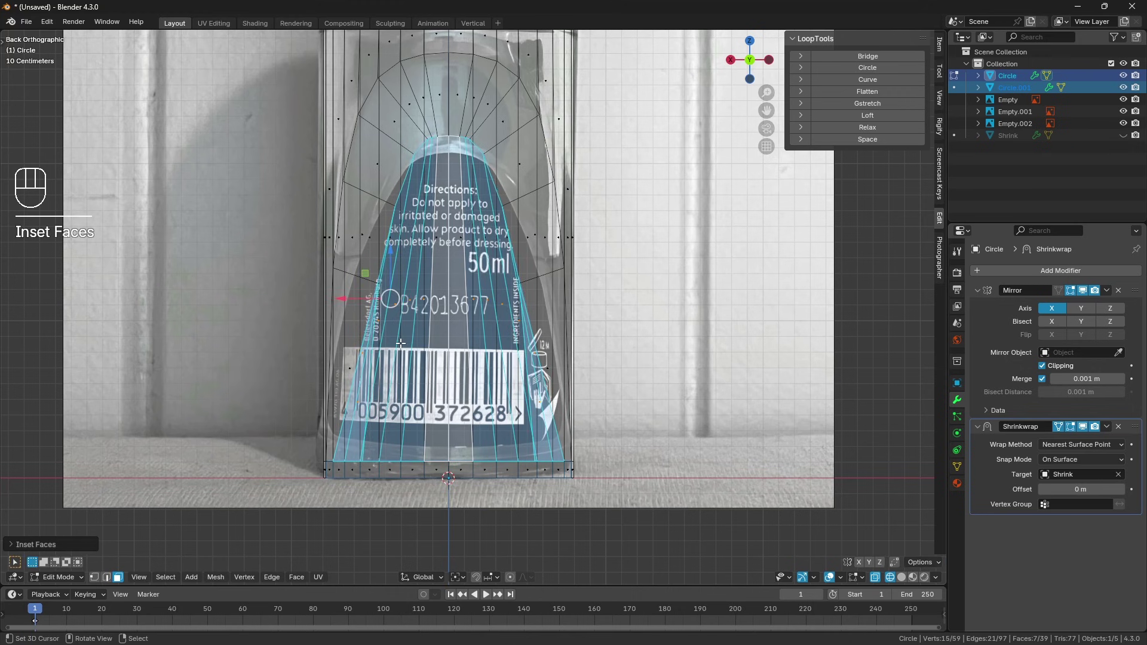
# Isolate the inset recess faces in solid shading and delete the vertices along their bottom edge
pyautogui.moveTo(401, 343)
pyautogui.mouseDown(button='middle')
pyautogui.moveTo(405, 364)
pyautogui.moveTo(501, 356)
pyautogui.mouseUp(button='middle')
pyautogui.press('z')
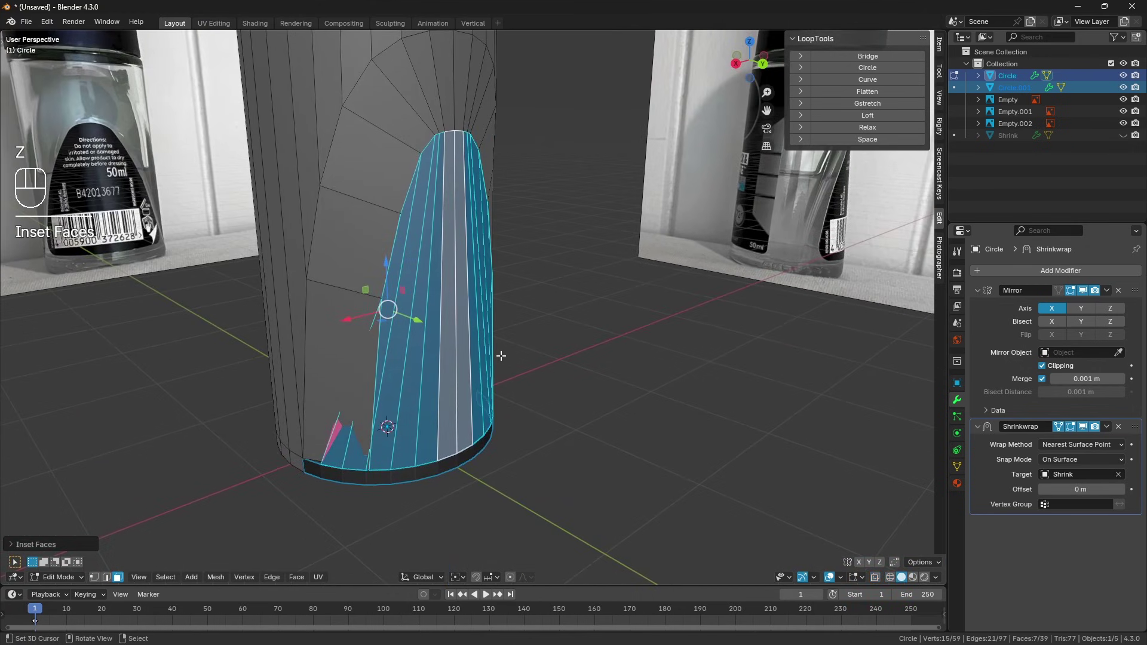
pyautogui.press('shift')
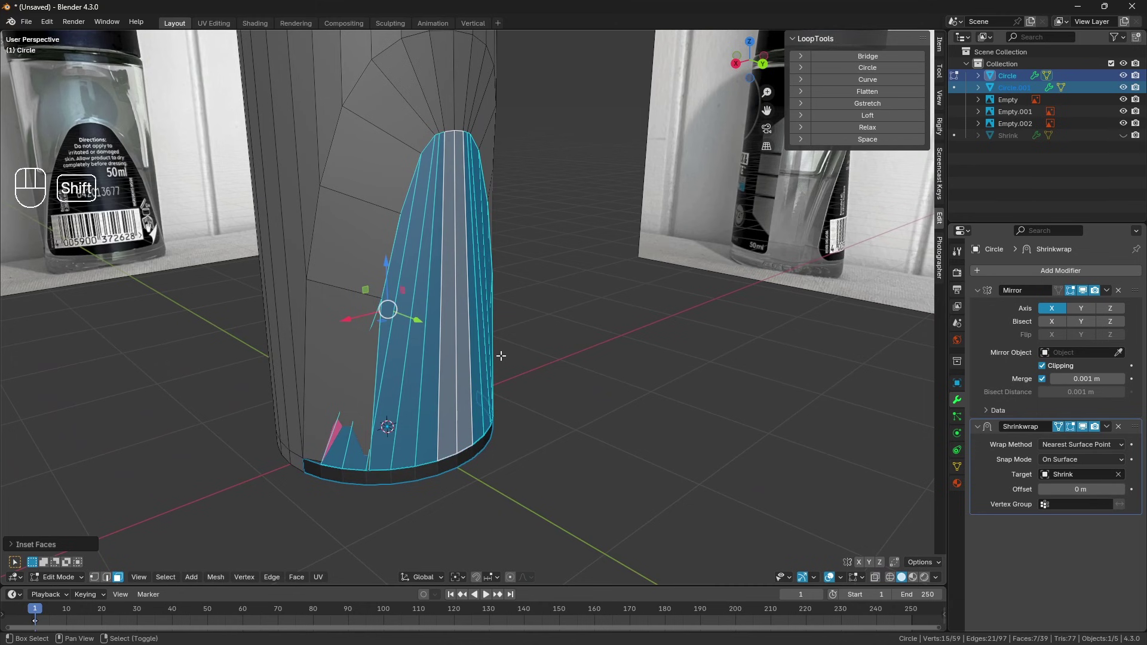
pyautogui.hotkey('shift', 'h')
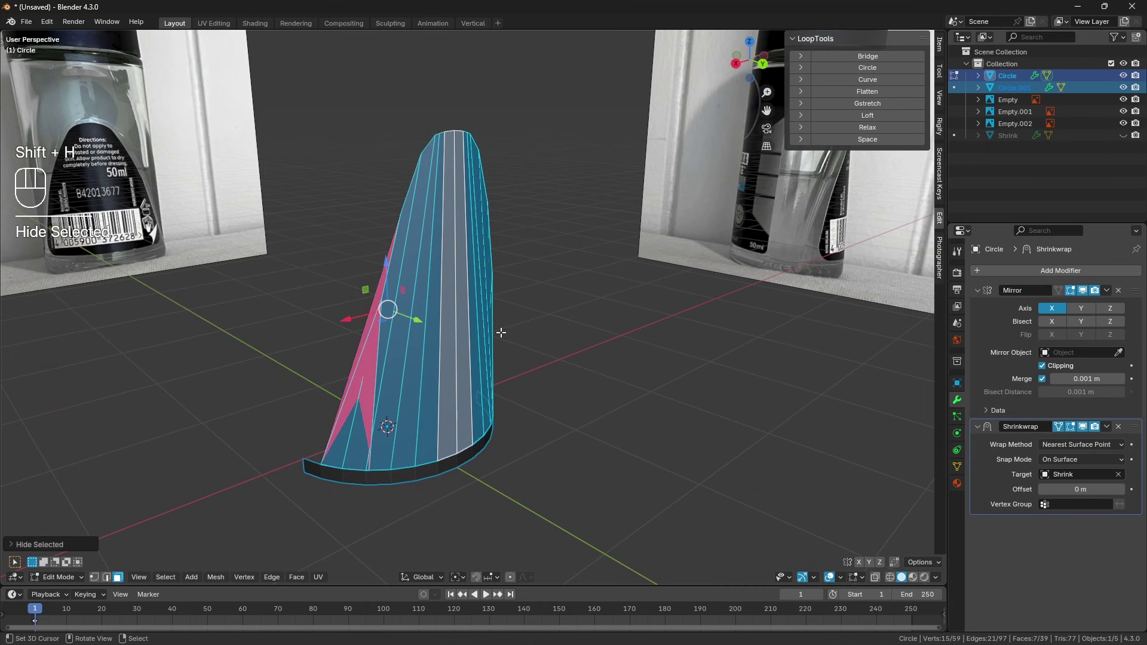
pyautogui.click(95, 577)
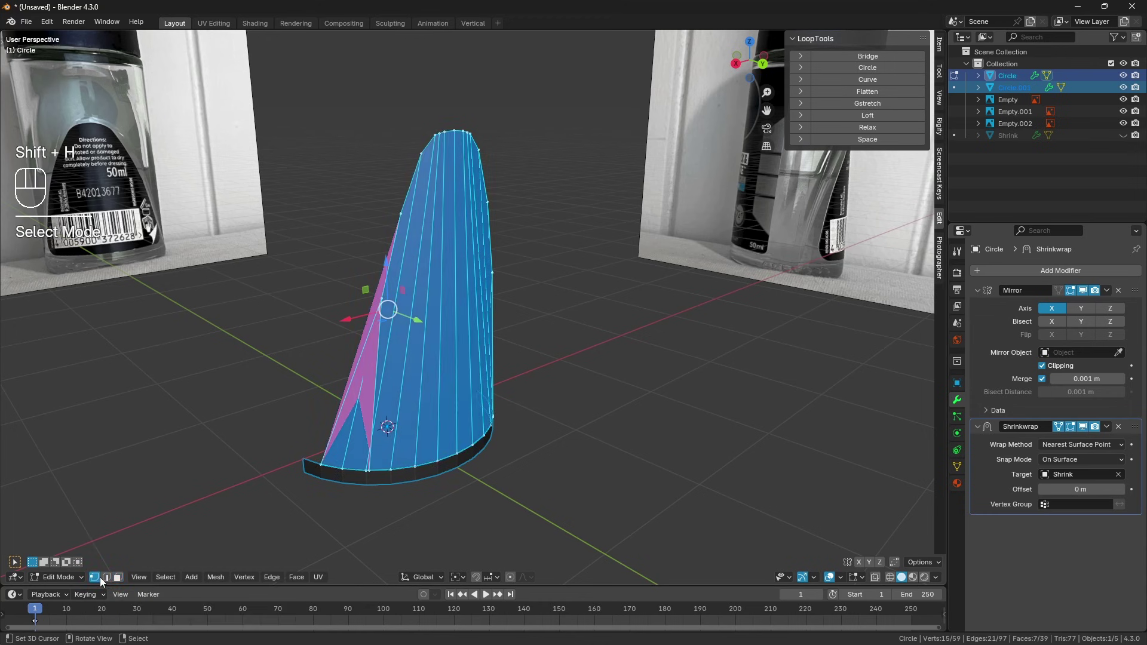
pyautogui.press('alt')
pyautogui.keyDown('alt'); pyautogui.click(382, 468); pyautogui.keyUp('alt')
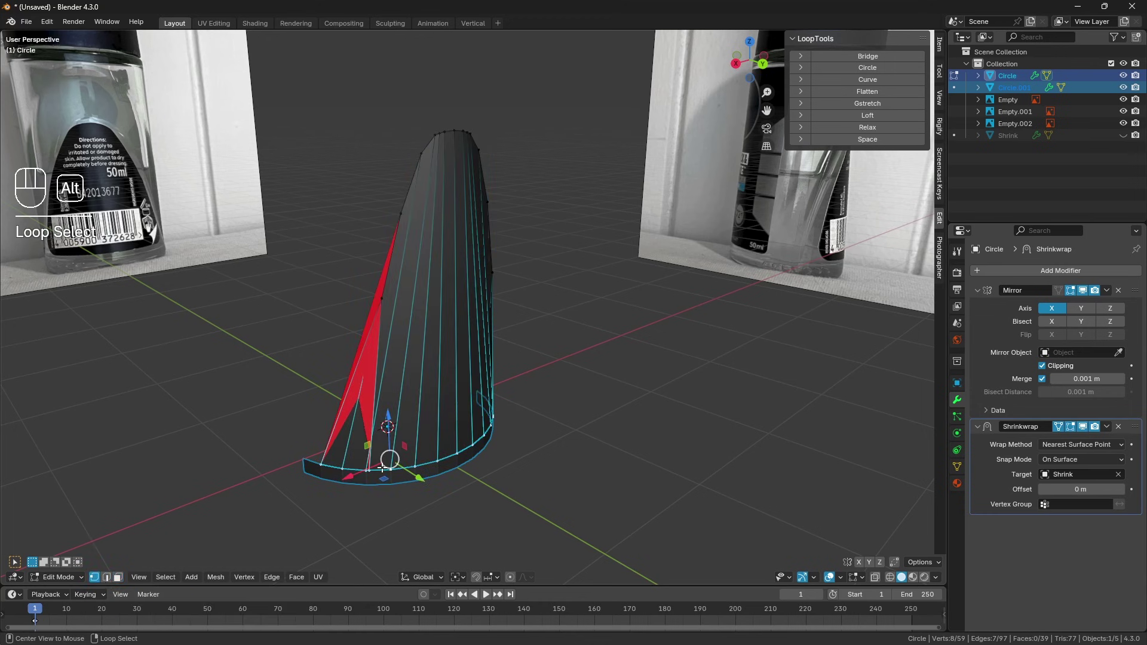
pyautogui.press('x')
pyautogui.click(583, 302)
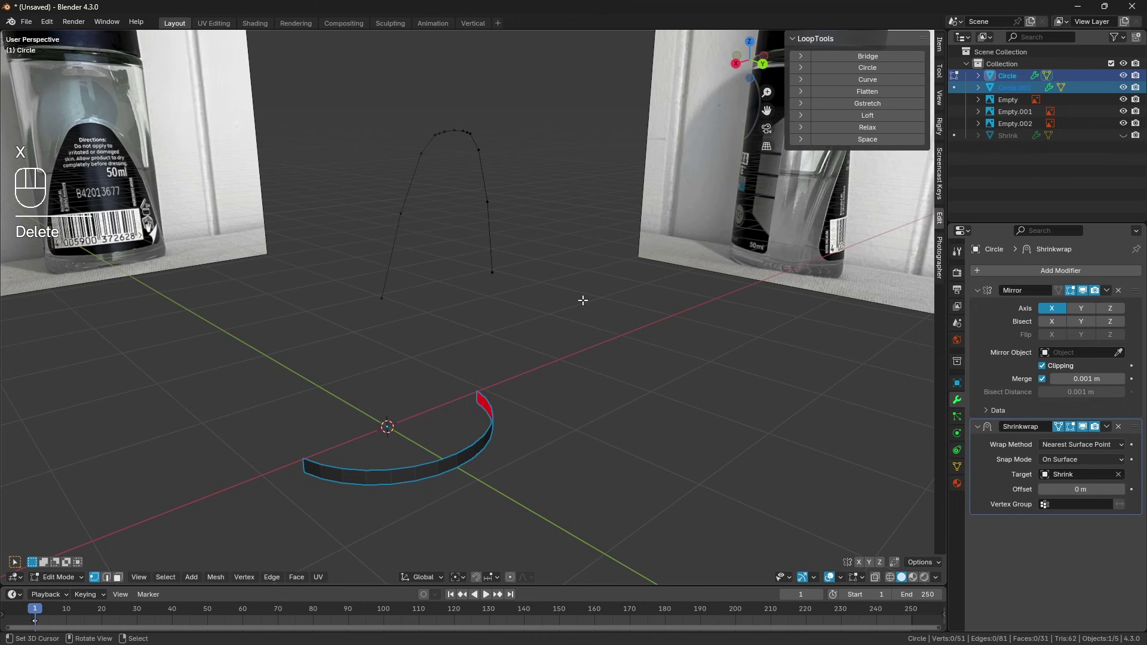
# Reveal the hidden body geometry in the back view and clear the selection
pyautogui.hotkey('alt', 'h')
pyautogui.press('ctrl+KP_1')
pyautogui.press('a')
pyautogui.press('a')
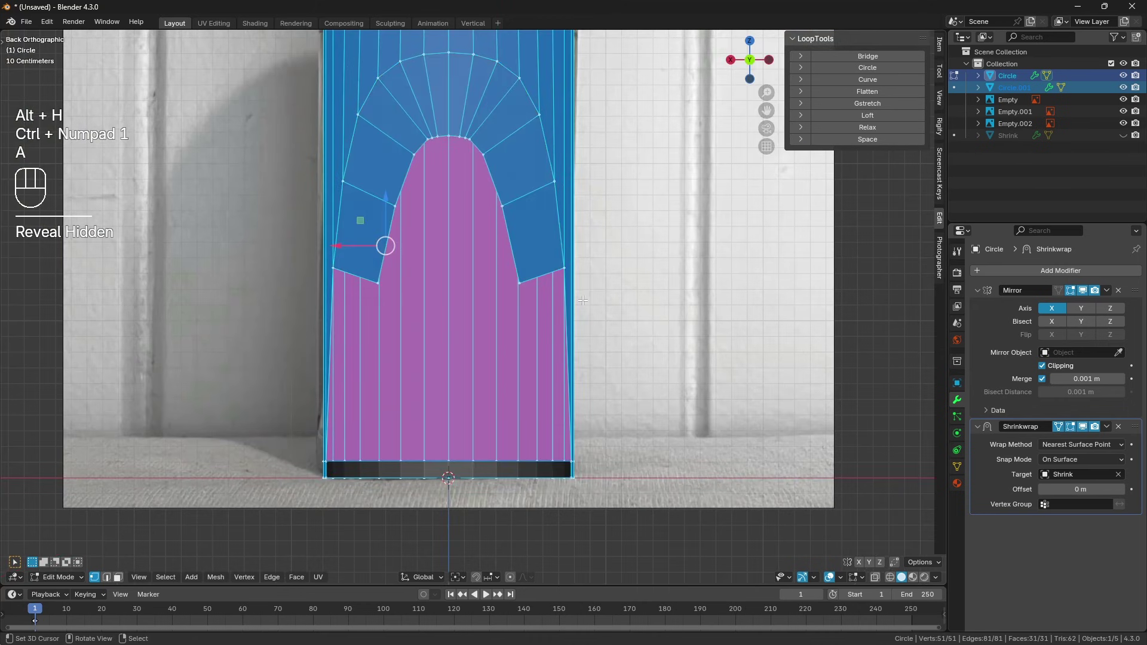
# Snap the 3D cursor to the centre vertex at the top of the inner arch
pyautogui.scroll(2, 449, 208)
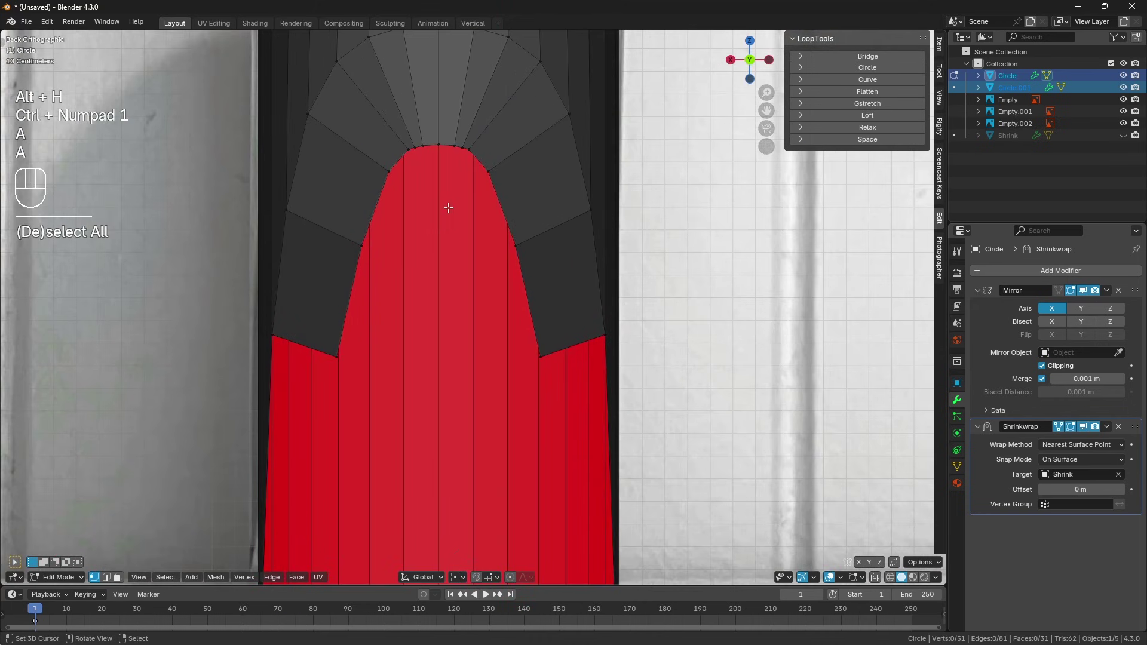
pyautogui.click(440, 145)
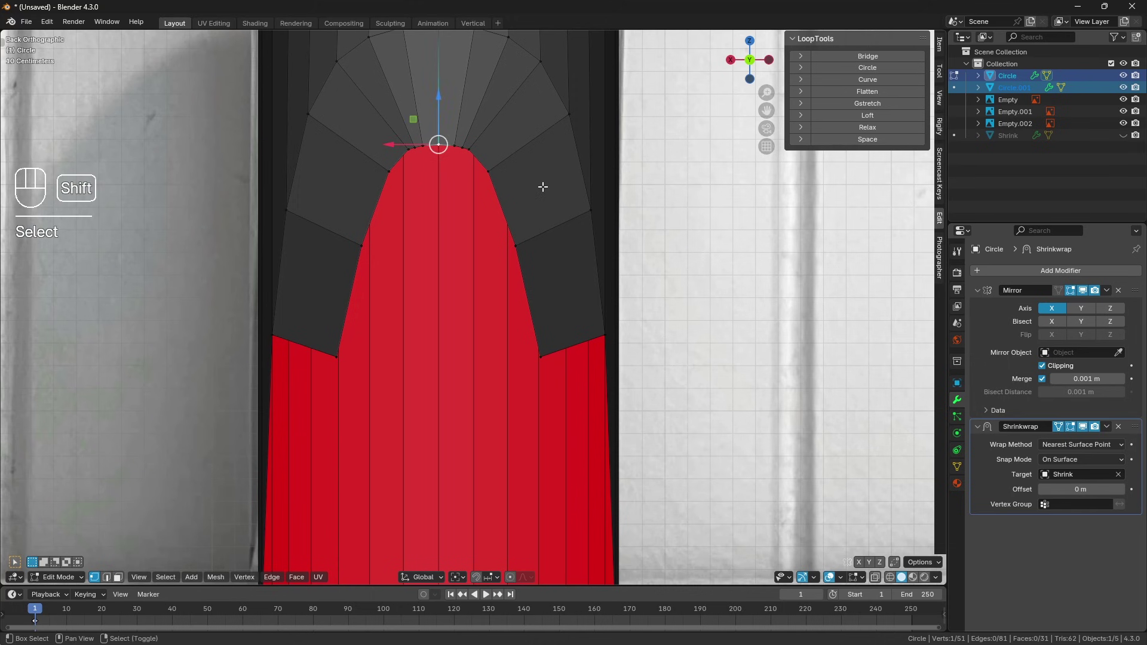
pyautogui.hotkey('shift', 's')
pyautogui.click(549, 241)
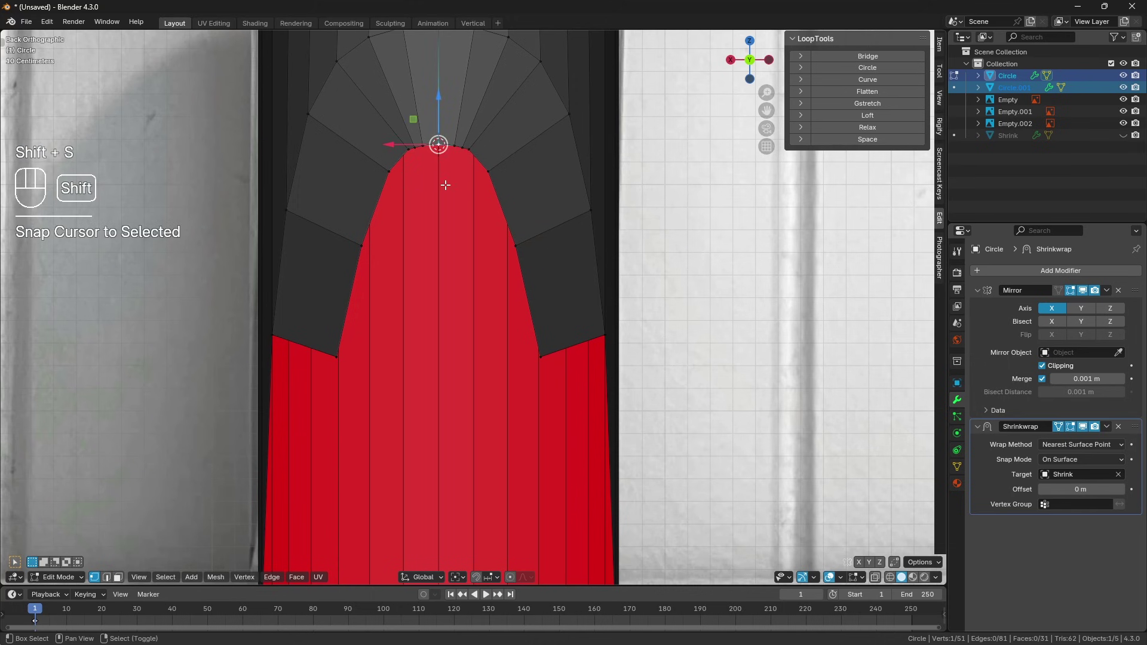
# Select the shortest vertex path from the inner arch's top to its lower end and set the pivot point to 3D Cursor
pyautogui.keyDown('shift'); pyautogui.moveTo(446, 185); pyautogui.dragTo(453, 215, button='middle'); pyautogui.keyUp('shift')
pyautogui.keyDown('ctrl'); pyautogui.click(345, 379); pyautogui.keyUp('ctrl')
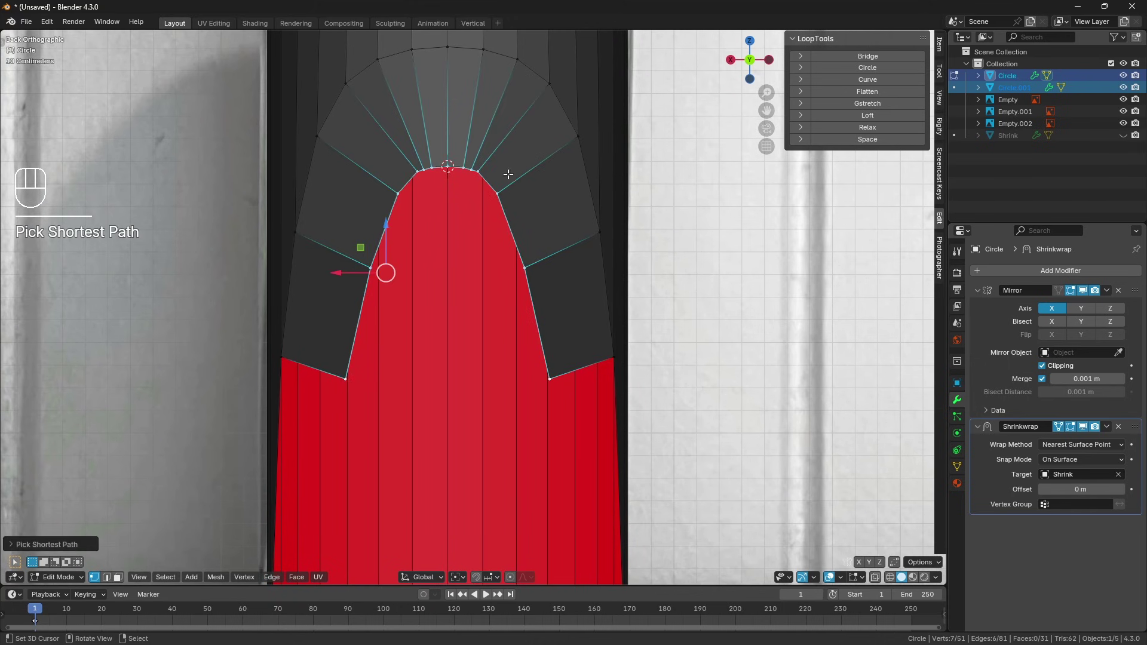
pyautogui.click(455, 578)
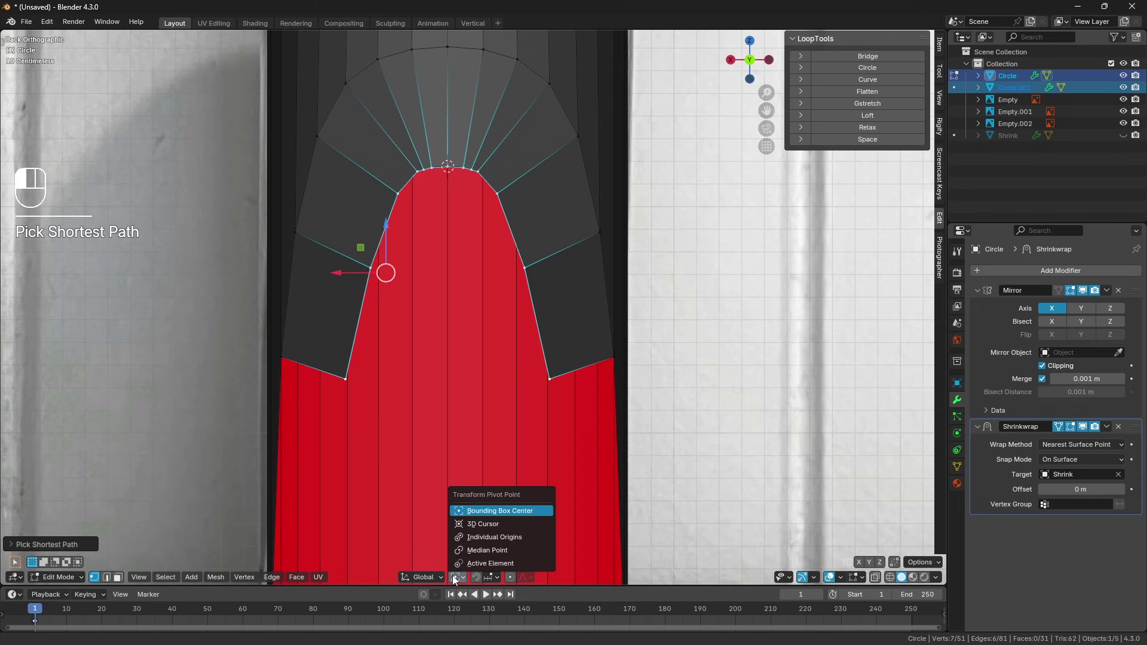
pyautogui.click(496, 525)
# Scale the inner arch path by about 1.58 along X over the wireframe reference and move its lowest vertex outward to the label outline
pyautogui.press('z')
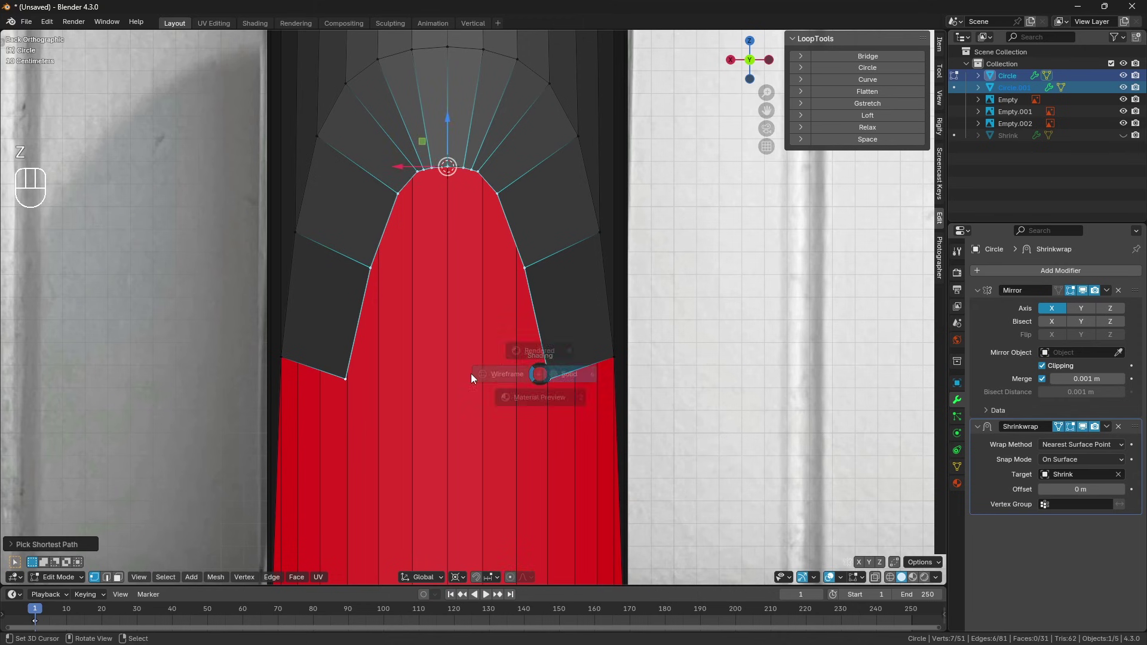
pyautogui.click(472, 377)
pyautogui.scroll(1, 453, 360)
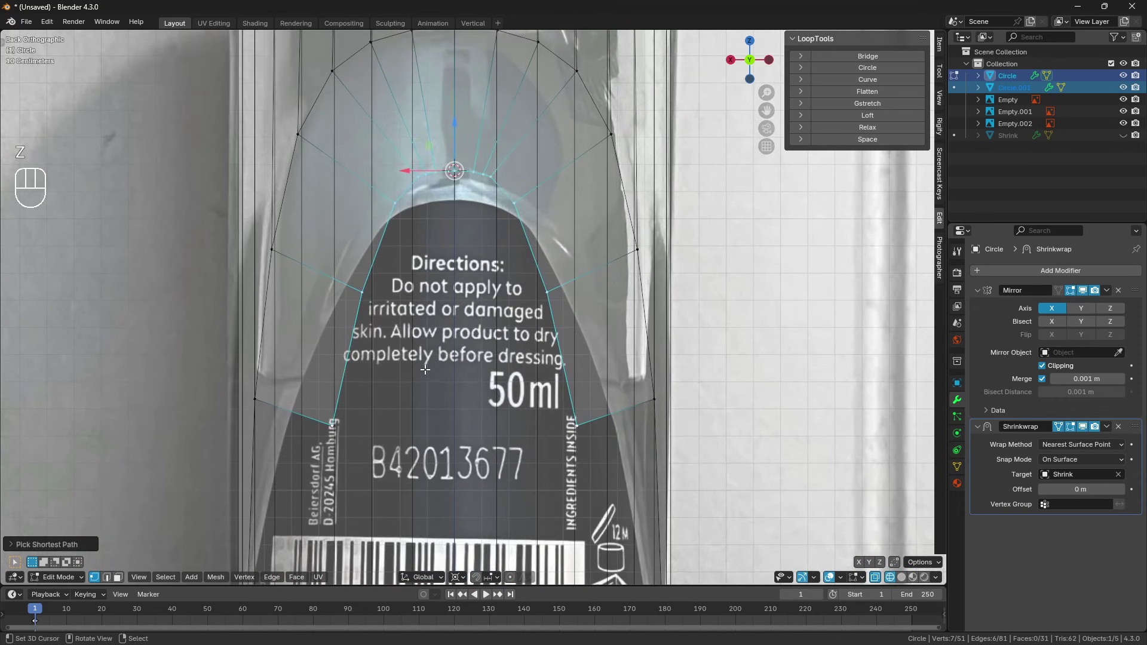
pyautogui.keyDown('shift'); pyautogui.scroll(-2, 424, 370); pyautogui.keyUp('shift')
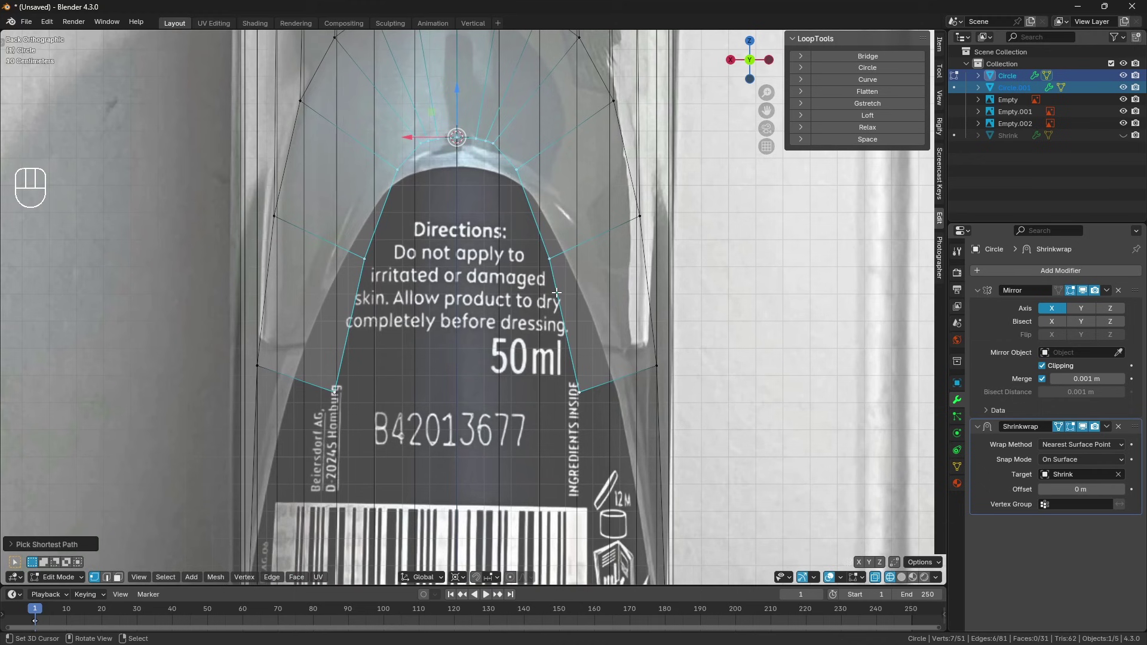
pyautogui.press('s')
pyautogui.press('x')
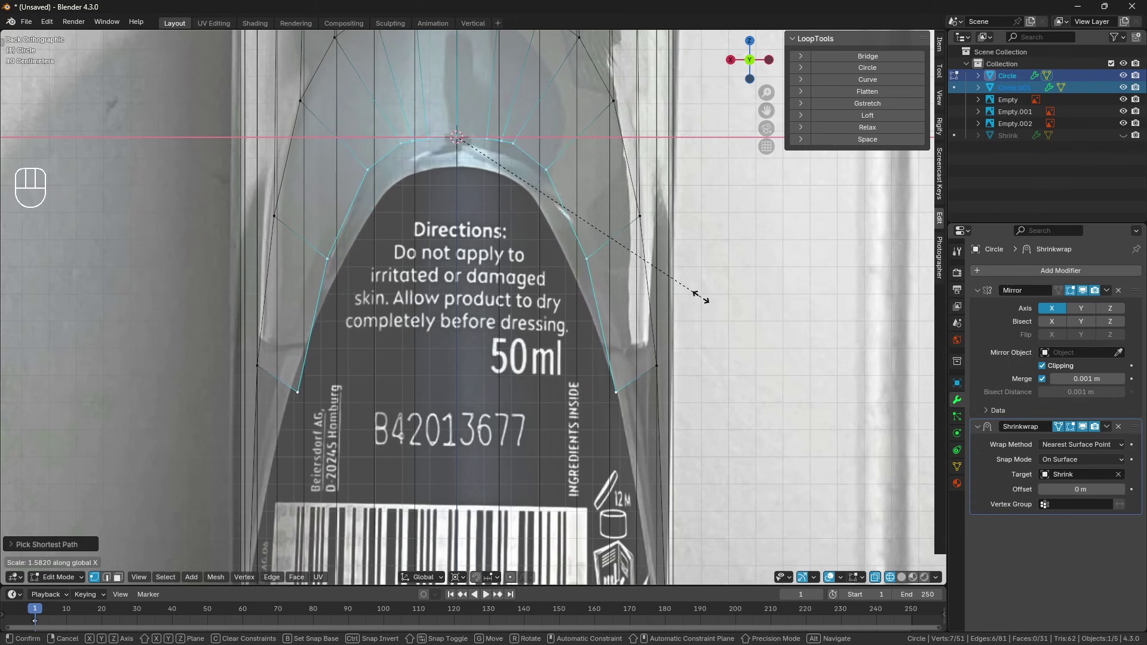
pyautogui.click(698, 296)
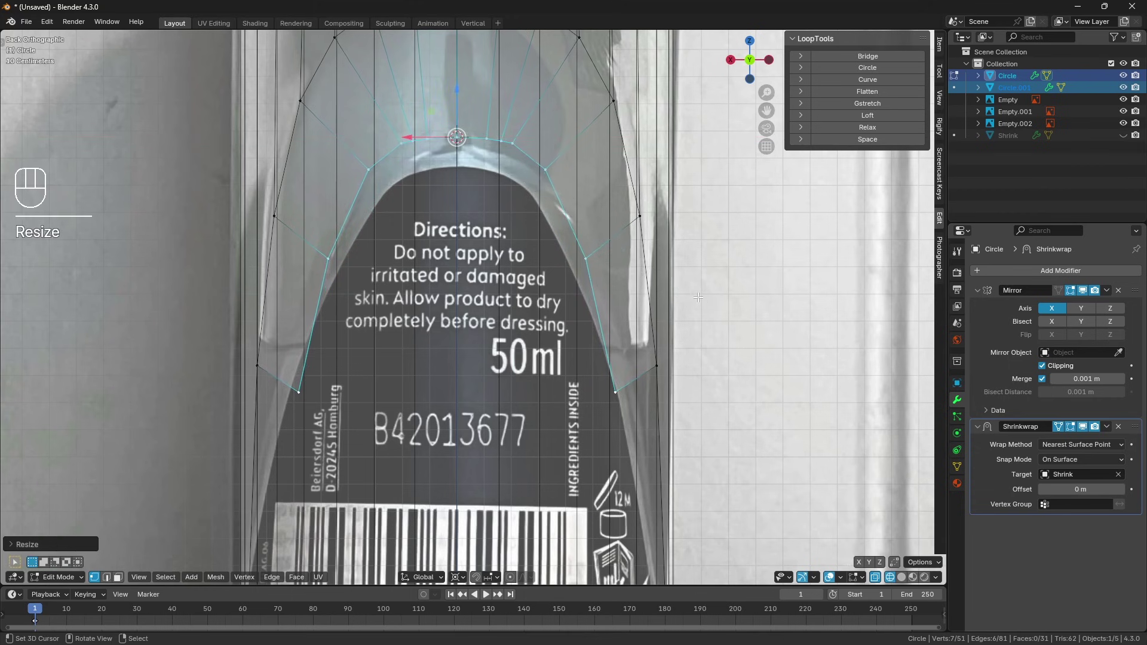
pyautogui.click(312, 386)
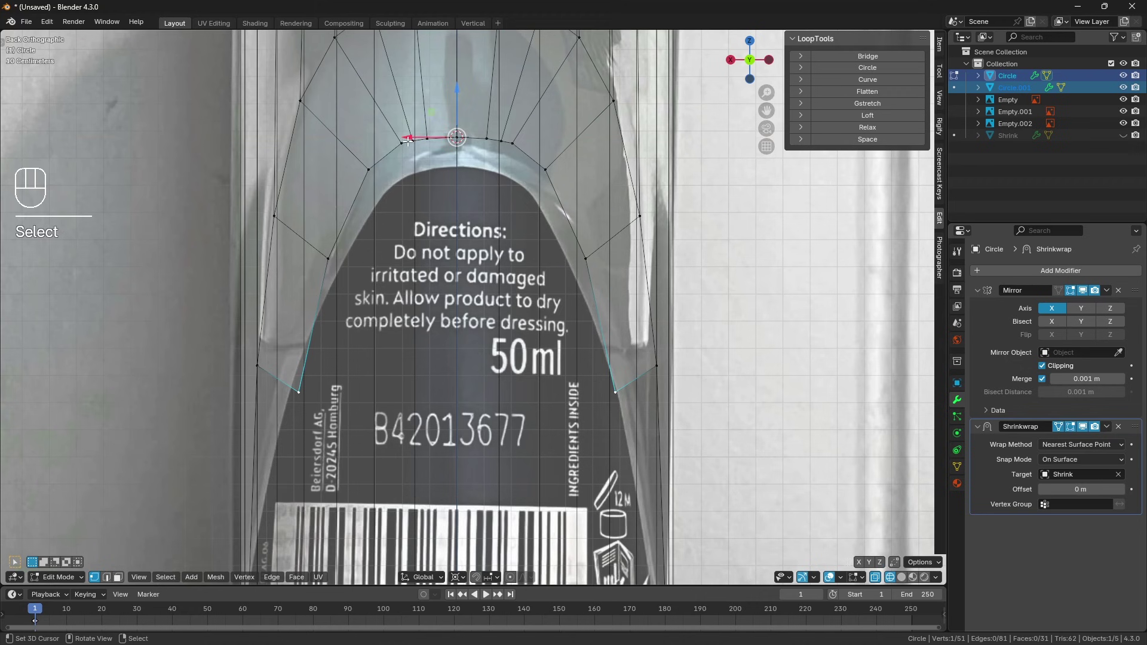
pyautogui.moveTo(408, 138); pyautogui.dragTo(297, 160)
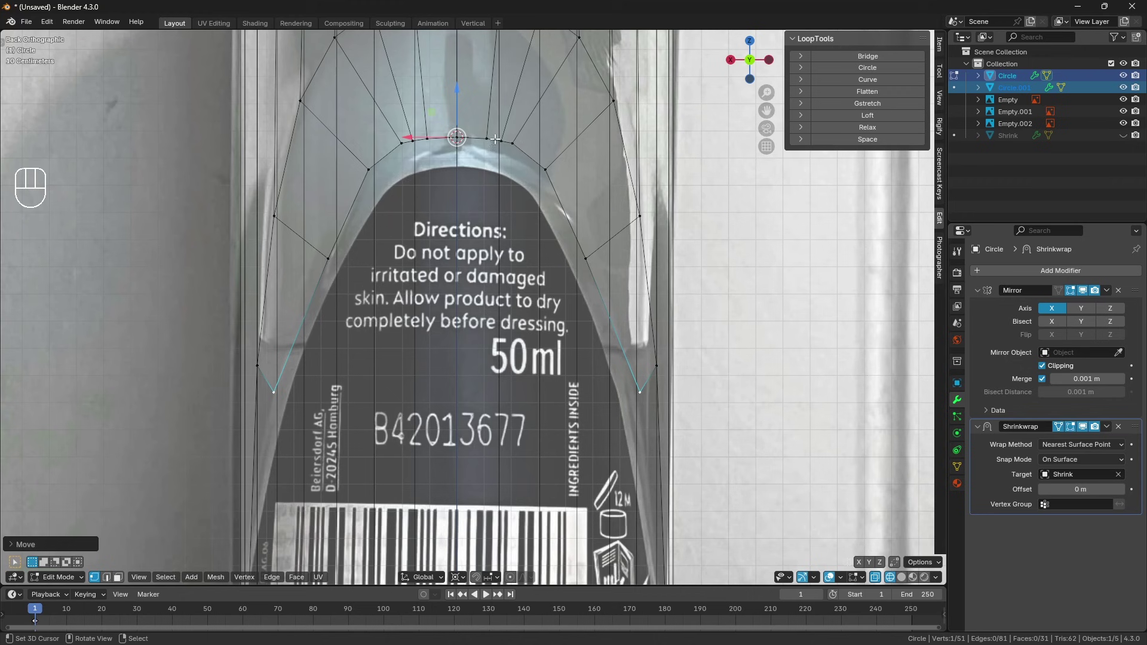
# Select the shortest path from the inner arch's lower side vertex to its top centre, even it out with Space and Relax, and clear the selection
pyautogui.click(331, 258)
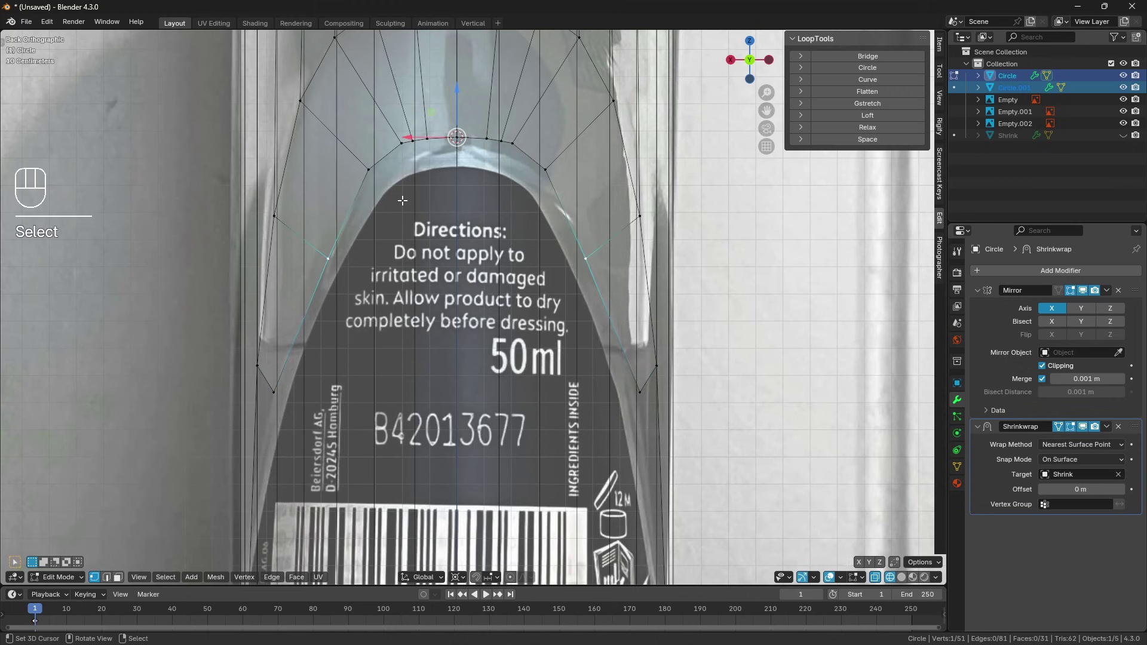
pyautogui.keyDown('ctrl'); pyautogui.click(457, 138); pyautogui.keyUp('ctrl')
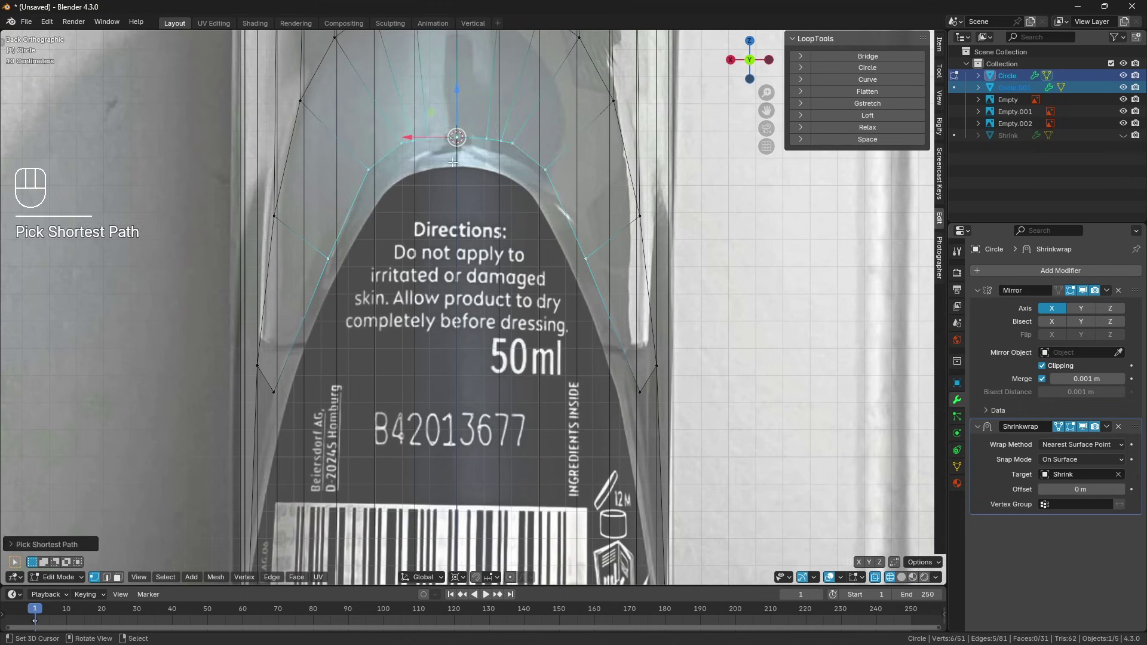
pyautogui.press('q')
pyautogui.click(579, 143)
pyautogui.press('q')
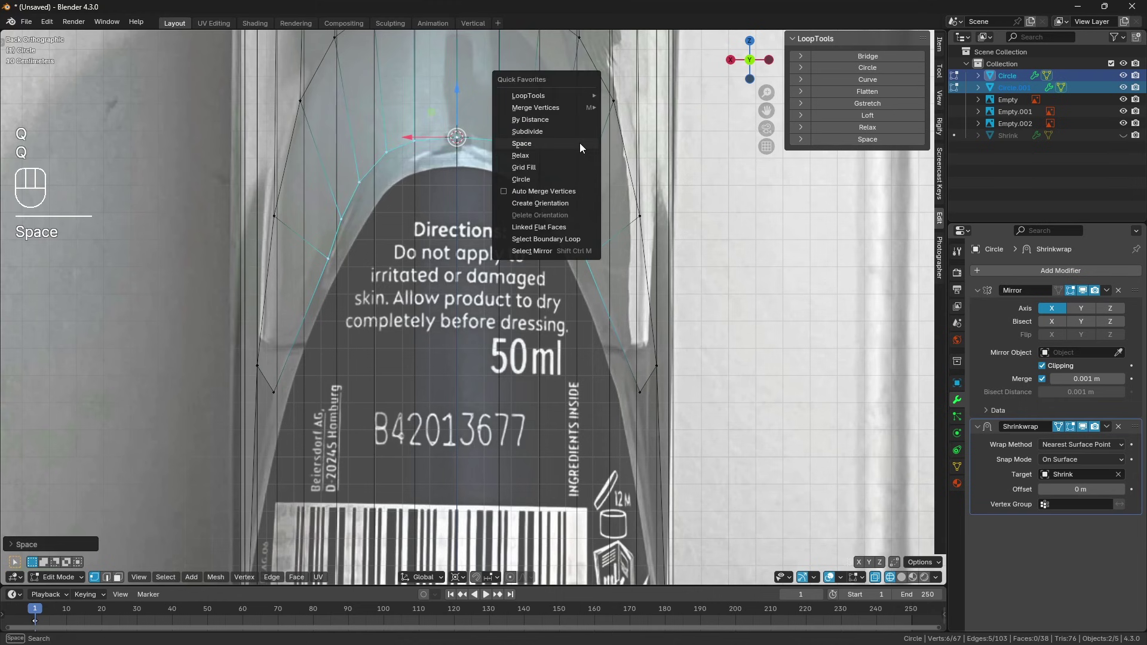
pyautogui.click(573, 155)
pyautogui.press('a')
pyautogui.press('a')
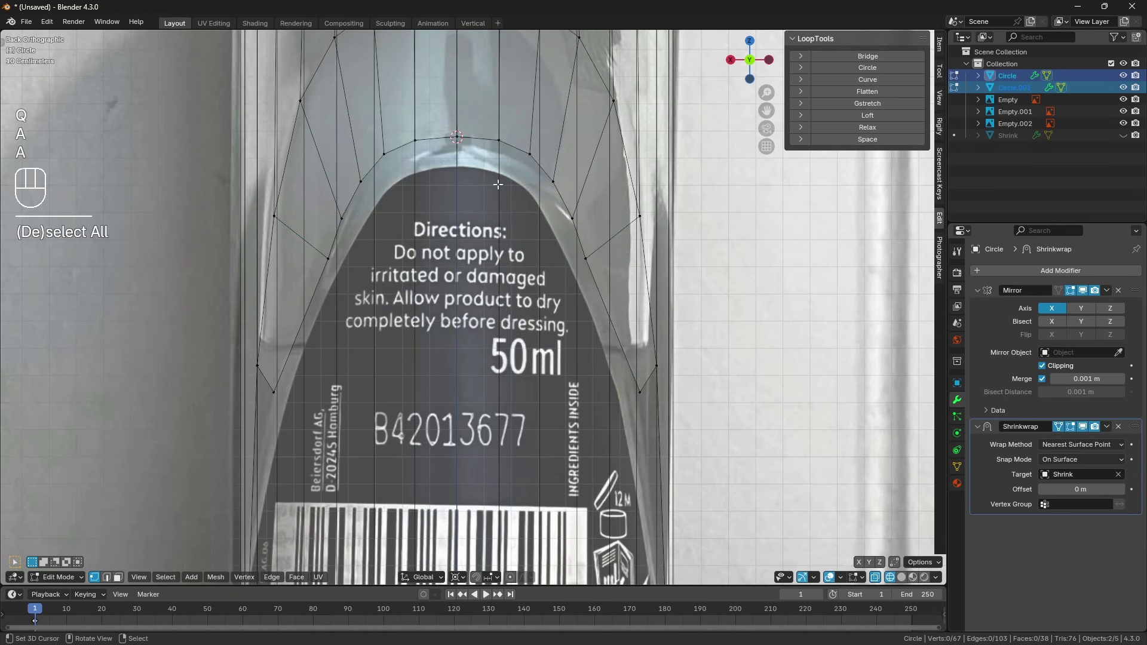
# Relax the complete inner arch edge loop, clear the selection, and show the mesh in solid shading
pyautogui.keyDown('alt'); pyautogui.click(346, 249); pyautogui.keyUp('alt')
pyautogui.keyDown('alt'); pyautogui.click(344, 280); pyautogui.keyUp('alt')
pyautogui.press('q')
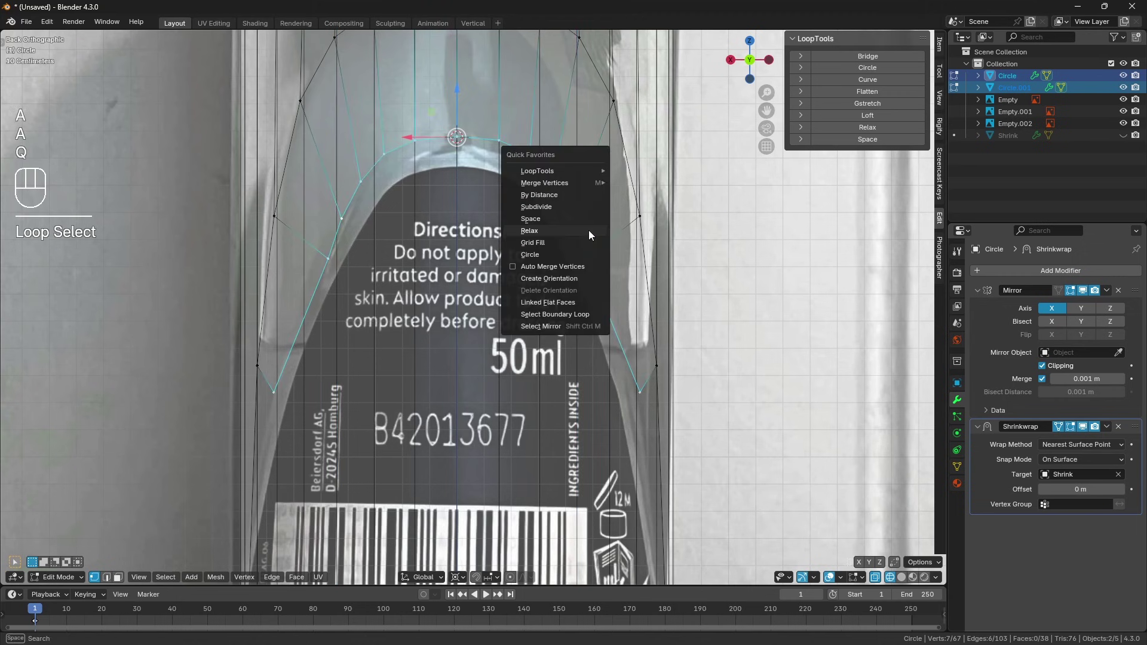
pyautogui.click(589, 231)
pyautogui.moveTo(547, 231); pyautogui.dragTo(591, 235, button='middle')
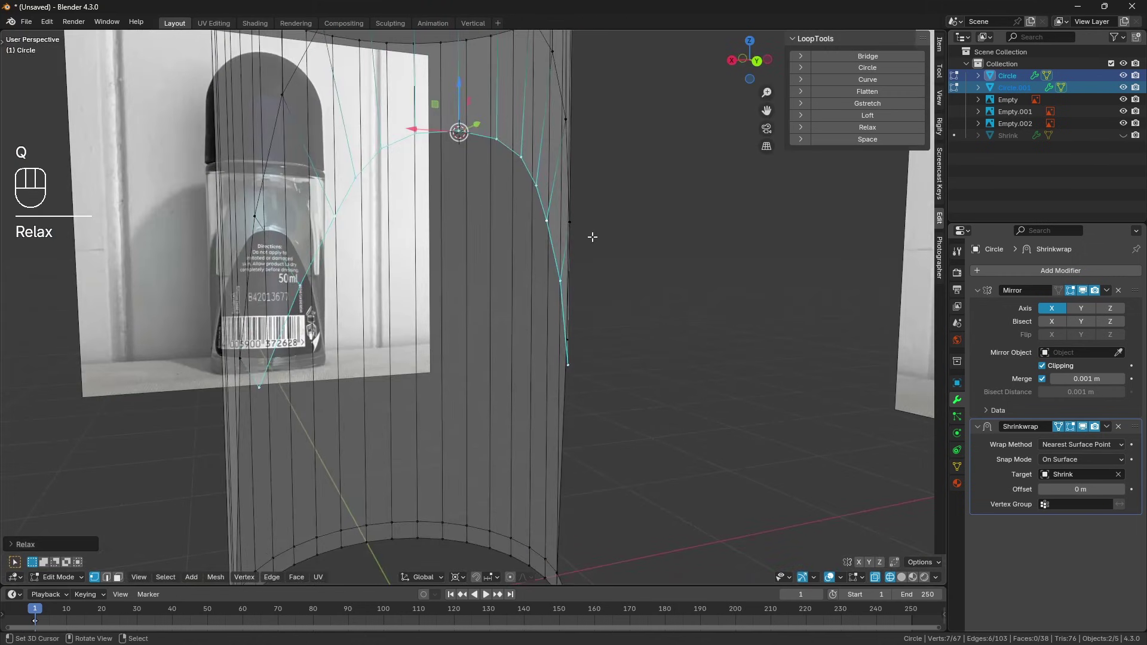
pyautogui.press('a')
pyautogui.press('a')
pyautogui.press('z')
pyautogui.moveTo(446, 245)
pyautogui.mouseDown(button='middle')
pyautogui.moveTo(530, 239)
pyautogui.moveTo(511, 188)
pyautogui.mouseUp(button='middle')
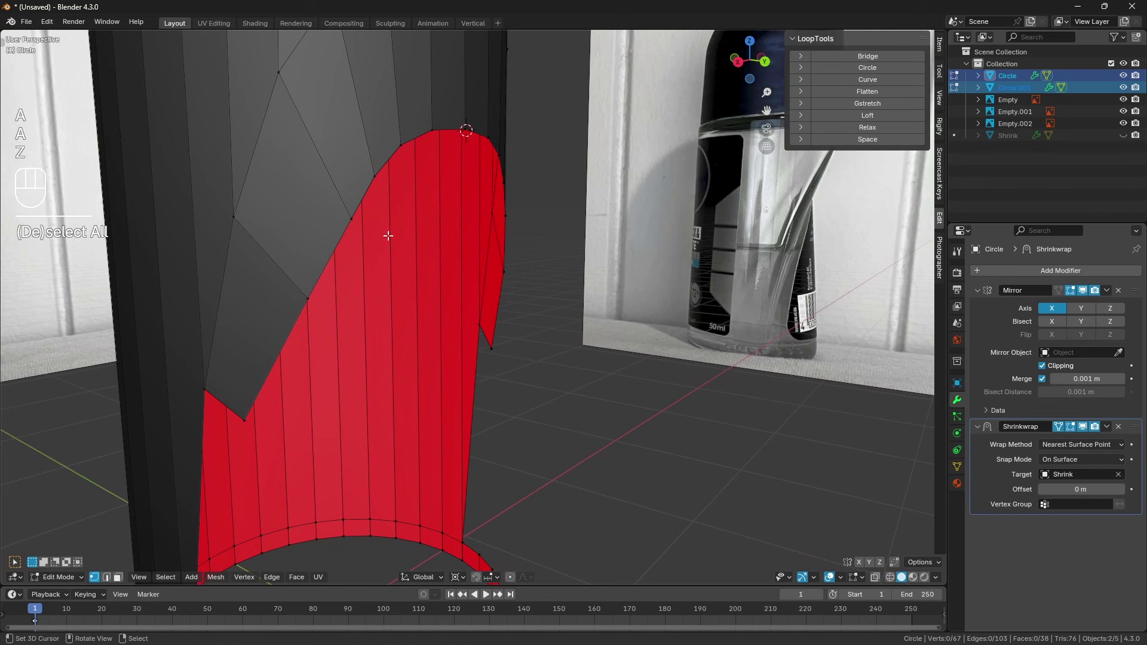
pyautogui.scroll(-2, 388, 235)
pyautogui.scroll(-3, 422, 232)
pyautogui.scroll(3, 478, 251)
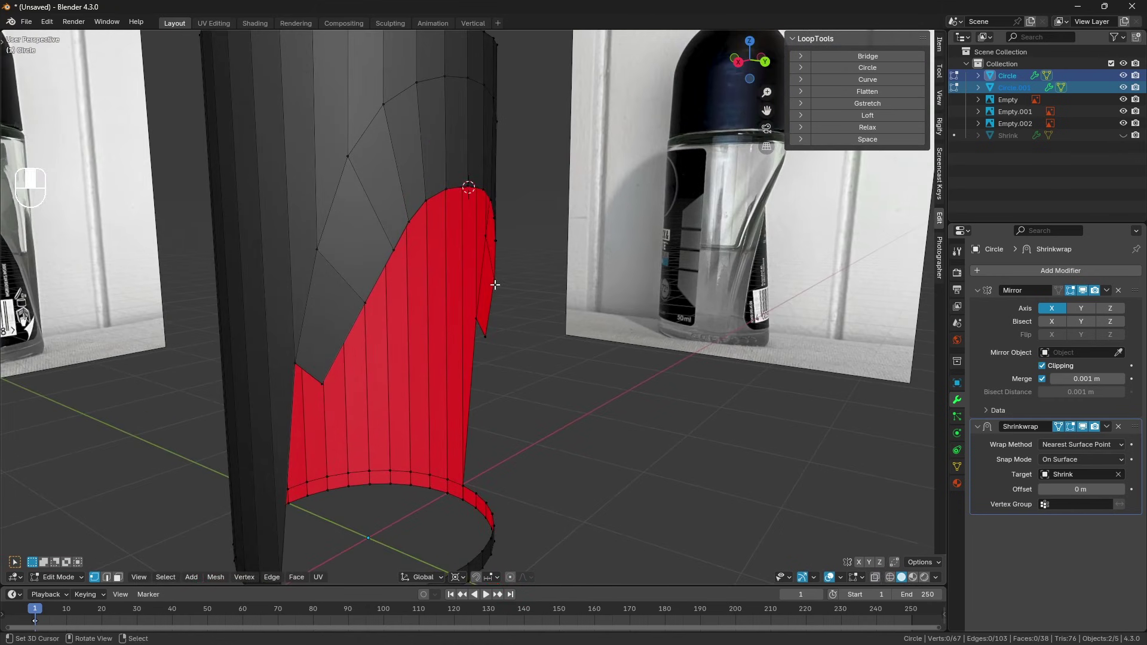
pyautogui.moveTo(509, 264); pyautogui.dragTo(432, 378, button='middle')
# Leave mesh editing and join the separate bottom rim strip into the bottle body object
pyautogui.press('Tab')
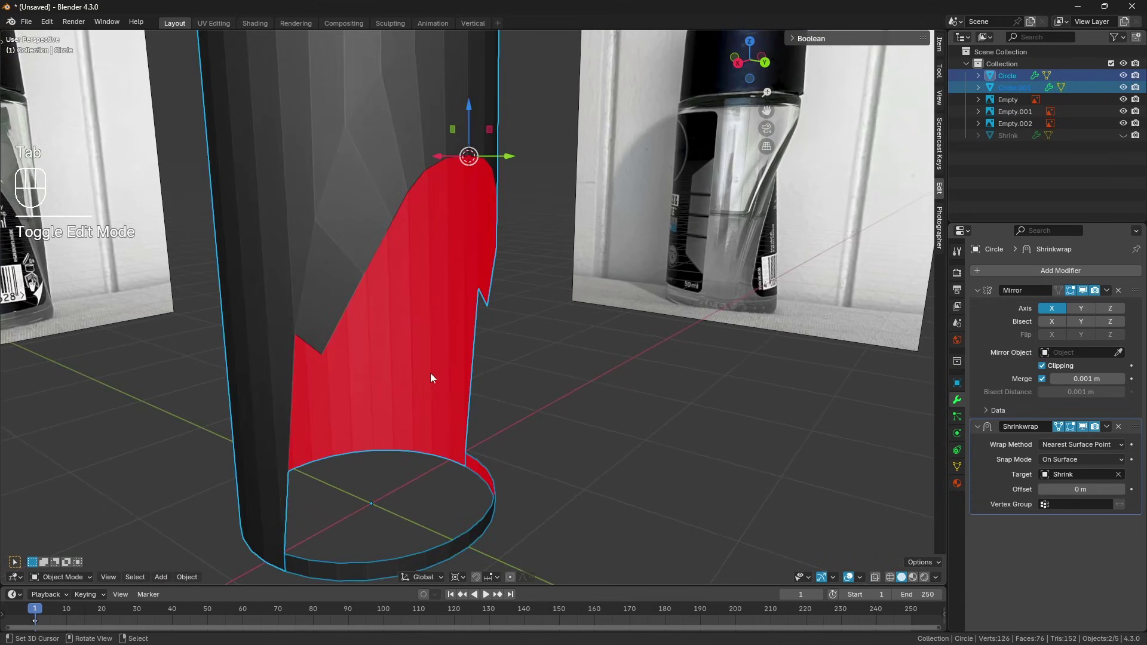
pyautogui.scroll(-3, 432, 377)
pyautogui.press('a')
pyautogui.press('a')
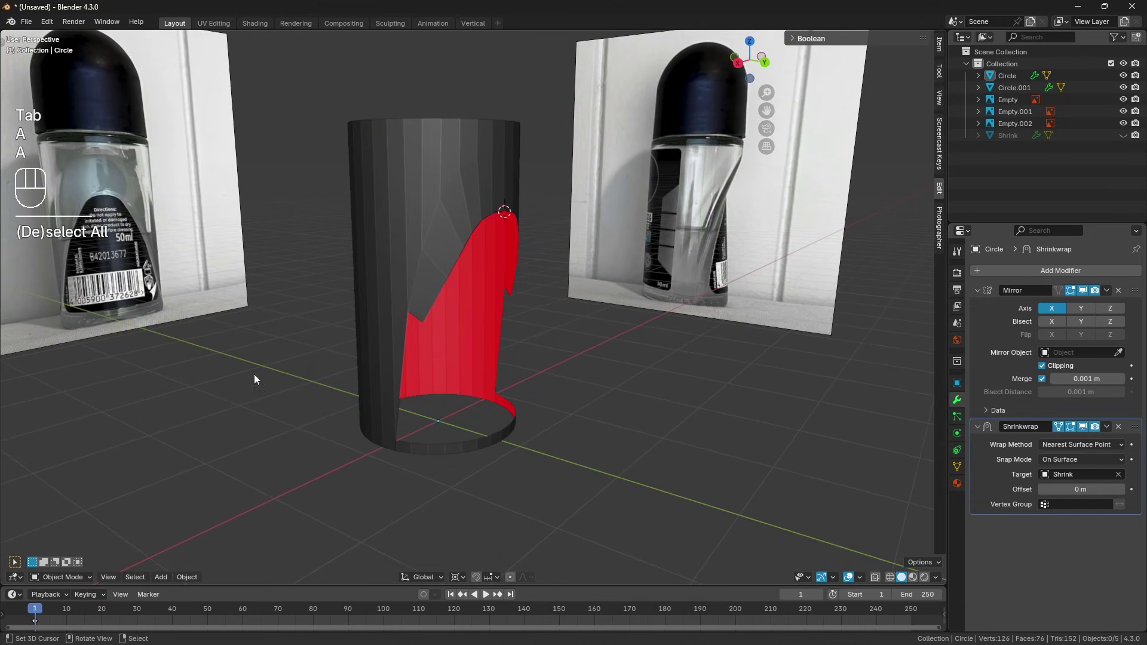
pyautogui.click(444, 449)
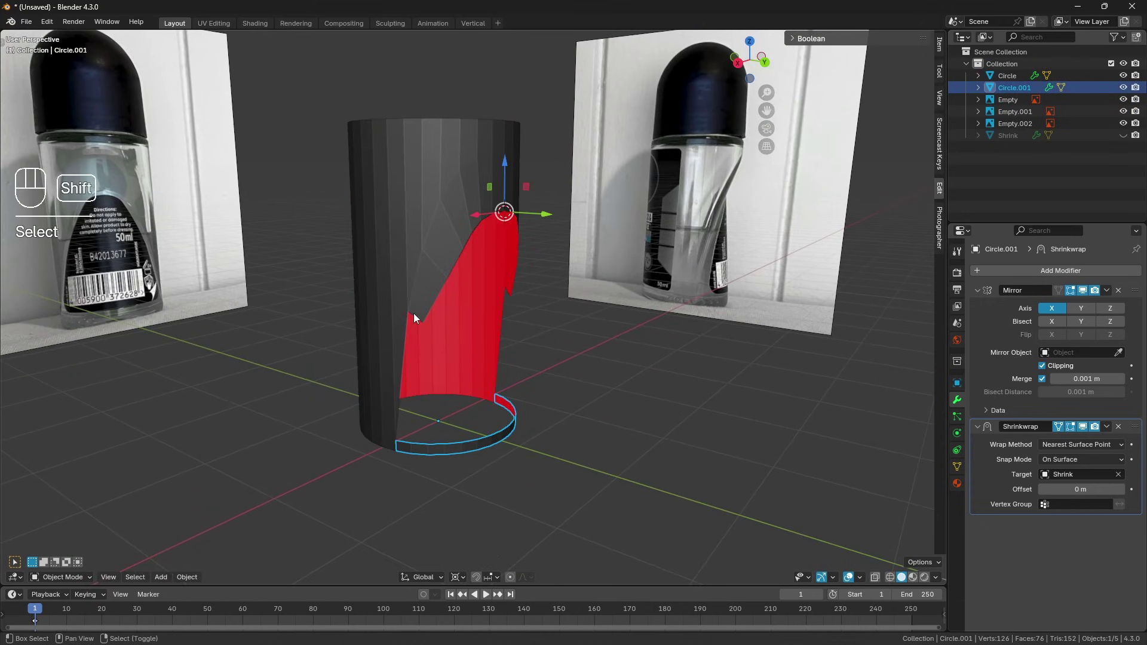
pyautogui.keyDown('shift'); pyautogui.click(408, 262); pyautogui.keyUp('shift')
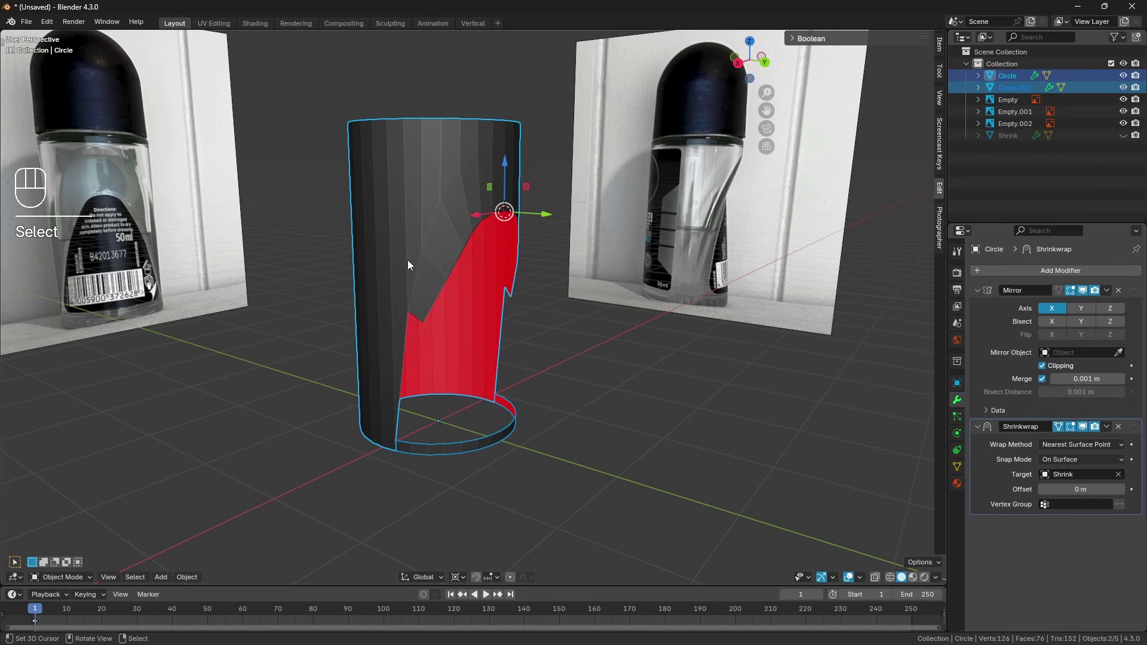
pyautogui.hotkey('ctrl', 'k')
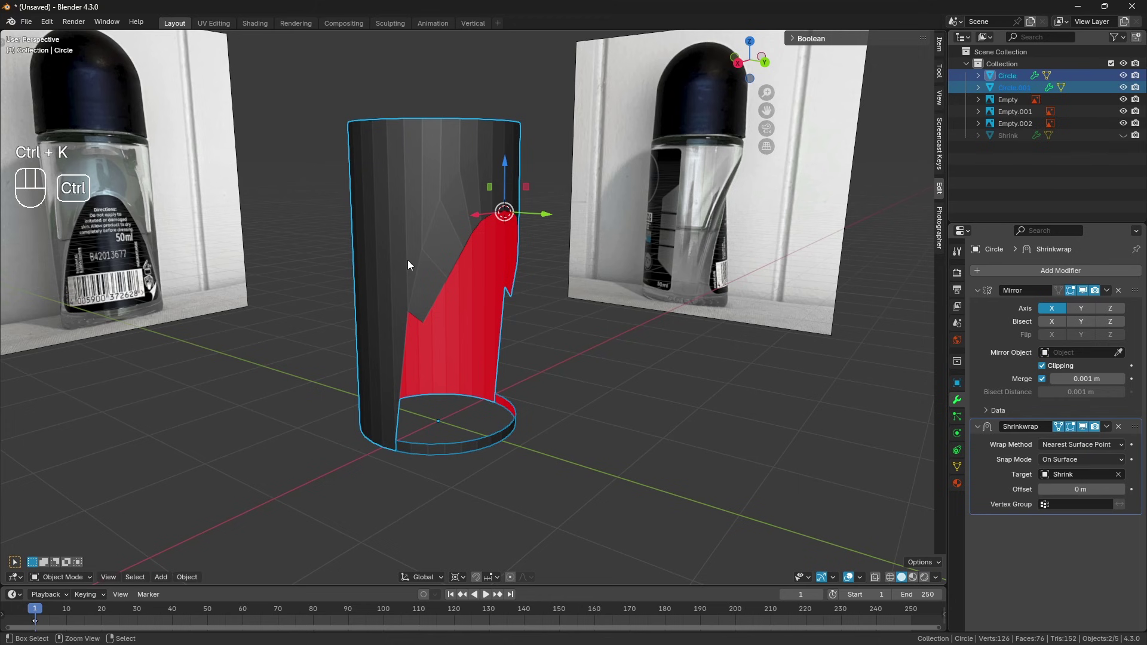
pyautogui.hotkey('ctrl', 'j')
pyautogui.scroll(1, 407, 259)
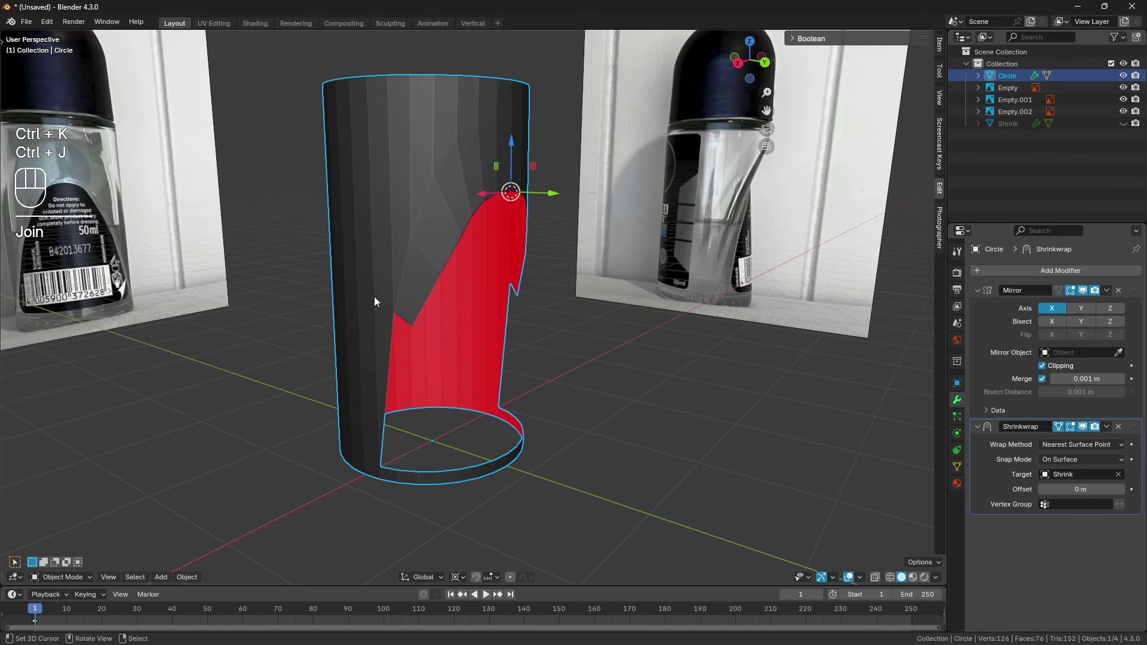
# Merge all vertices of the joined mesh by distance and test the weld at the bottom rim's seam vertices
pyautogui.press('Tab')
pyautogui.press('a')
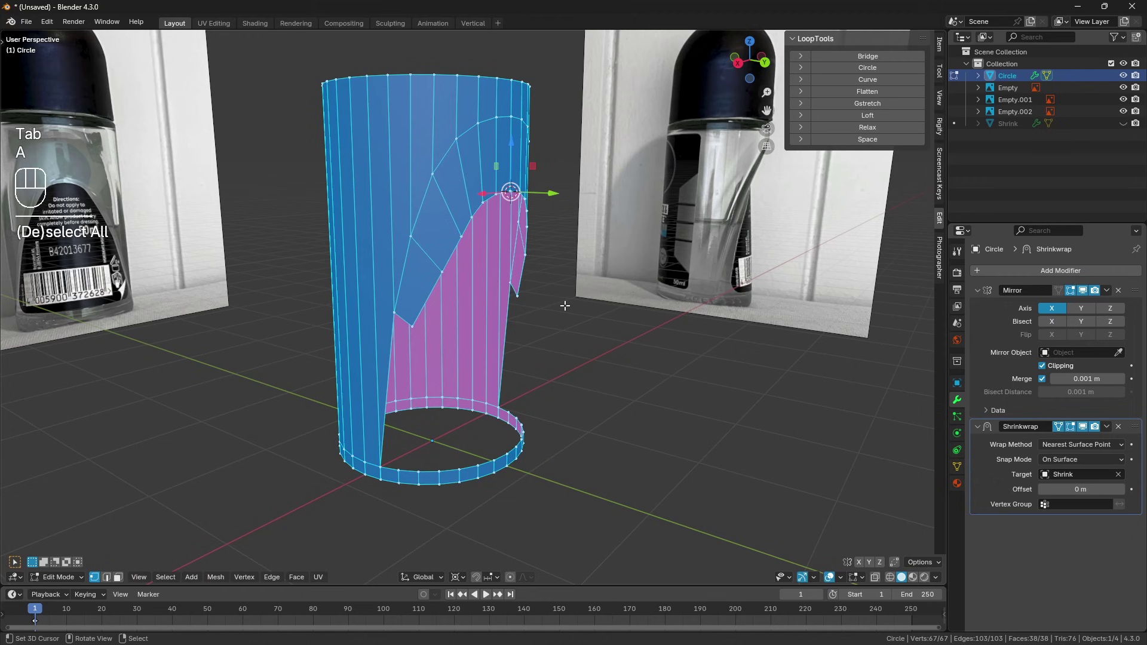
pyautogui.click(215, 577)
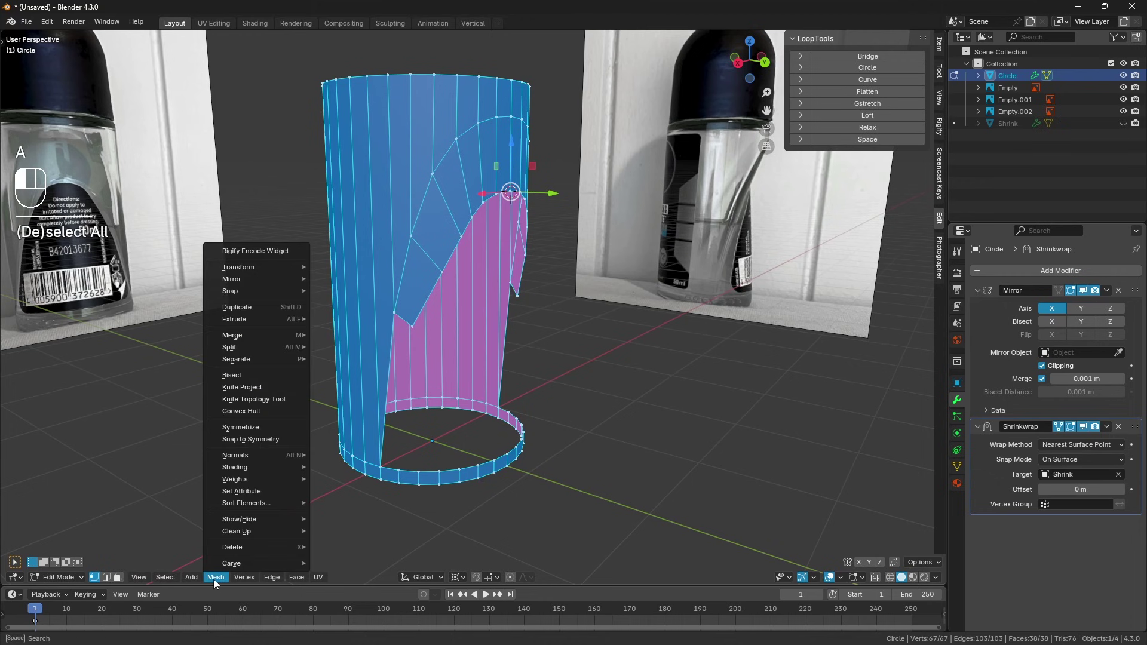
pyautogui.moveTo(259, 332)
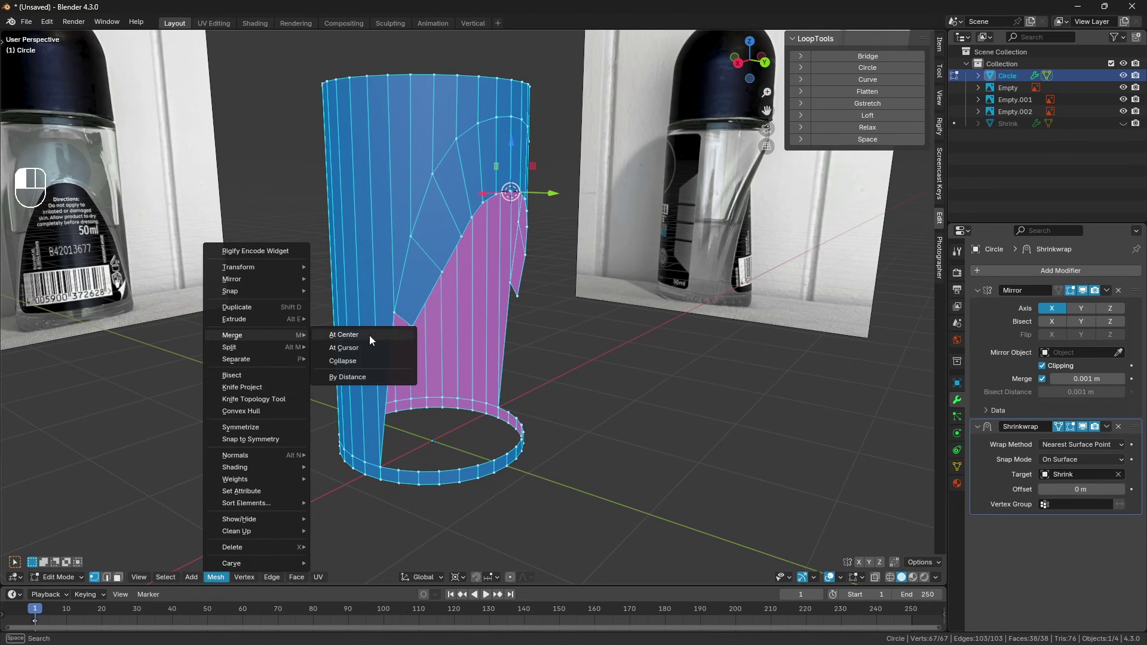
pyautogui.click(376, 378)
pyautogui.moveTo(380, 491); pyautogui.dragTo(383, 472)
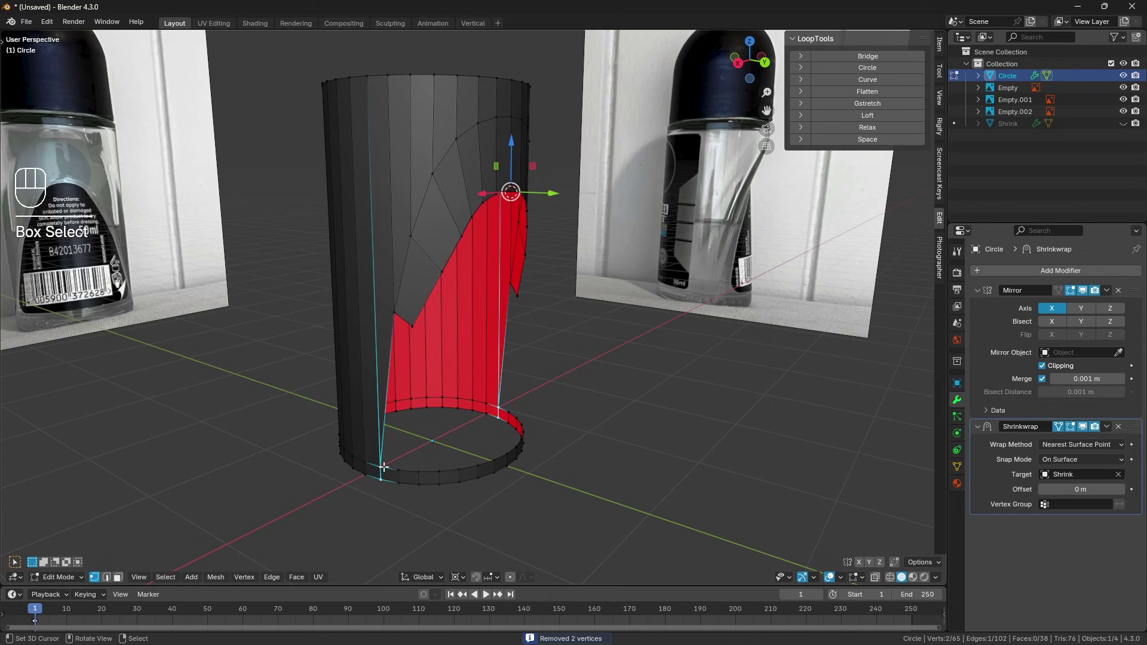
pyautogui.press('g')
pyautogui.click(407, 497)
pyautogui.moveTo(449, 461); pyautogui.dragTo(501, 197, button='middle')
# Select only the inner arch edge loop and show it over the right side reference with see-through wireframe shading
pyautogui.press('a')
pyautogui.press('a')
pyautogui.keyDown('alt'); pyautogui.click(552, 233); pyautogui.keyUp('alt')
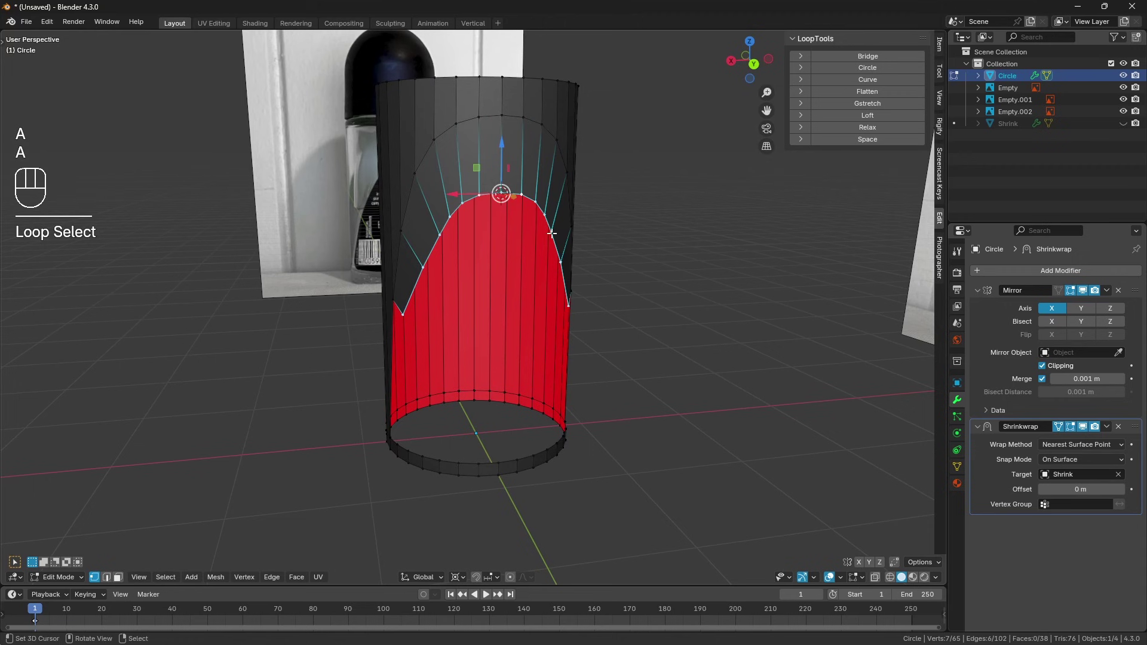
pyautogui.press('KP_3')
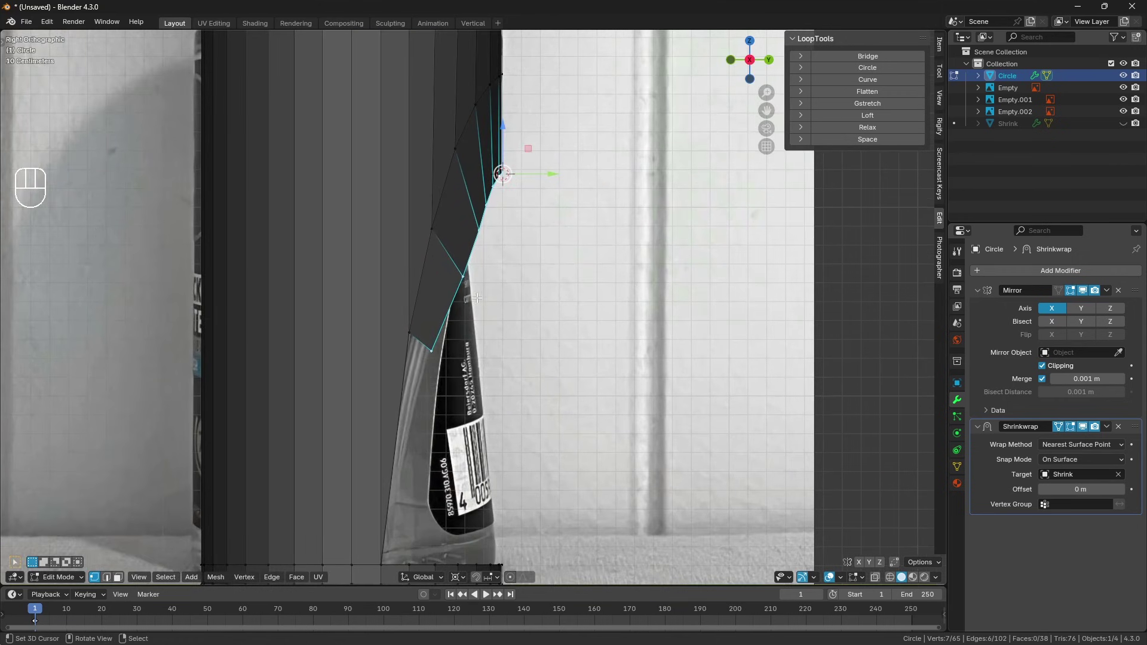
pyautogui.hotkey('alt', 'z')
pyautogui.scroll(3, 546, 227)
pyautogui.scroll(1, 551, 245)
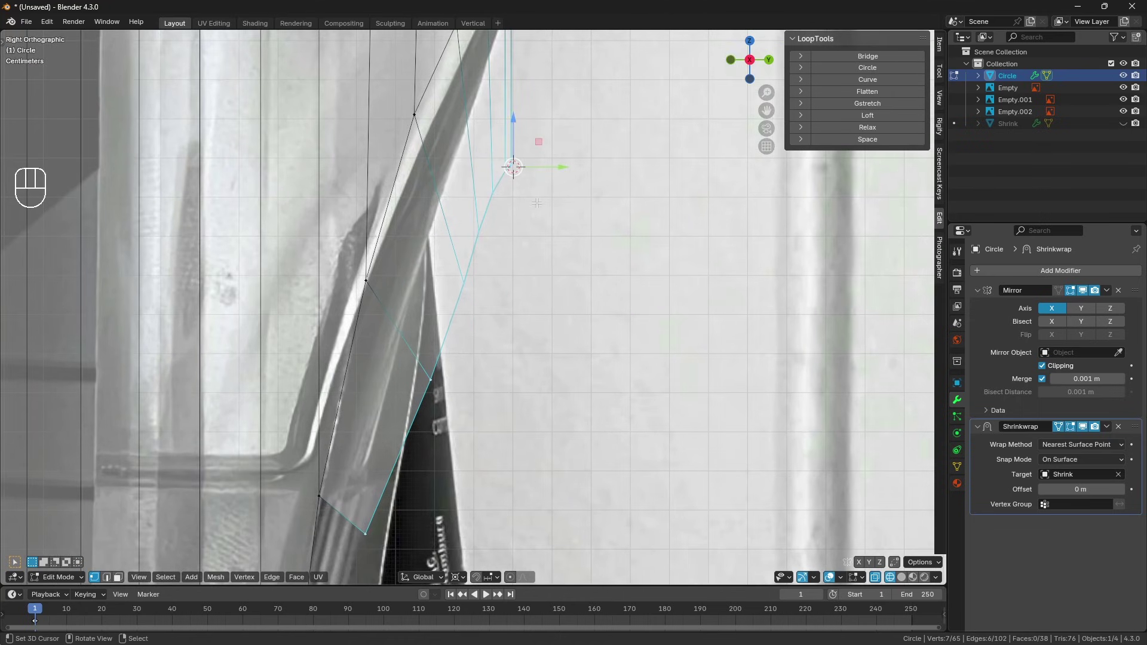
# Set the pivot point to Bounding Box Center and reset the 3D cursor to the world origin
pyautogui.click(454, 578)
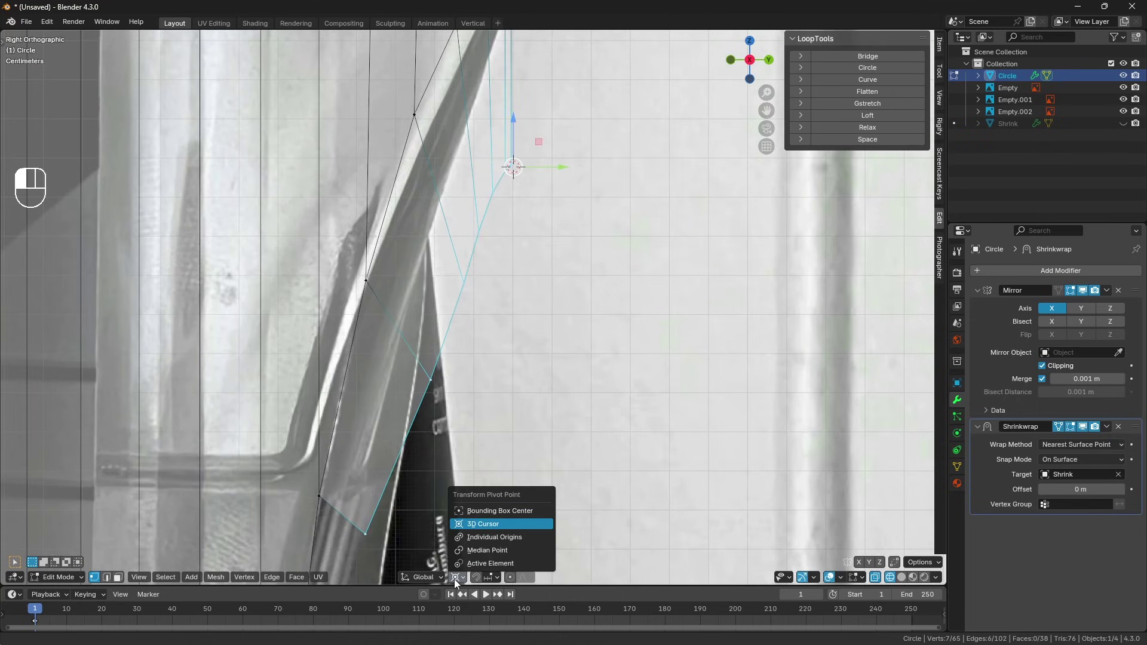
pyautogui.click(479, 513)
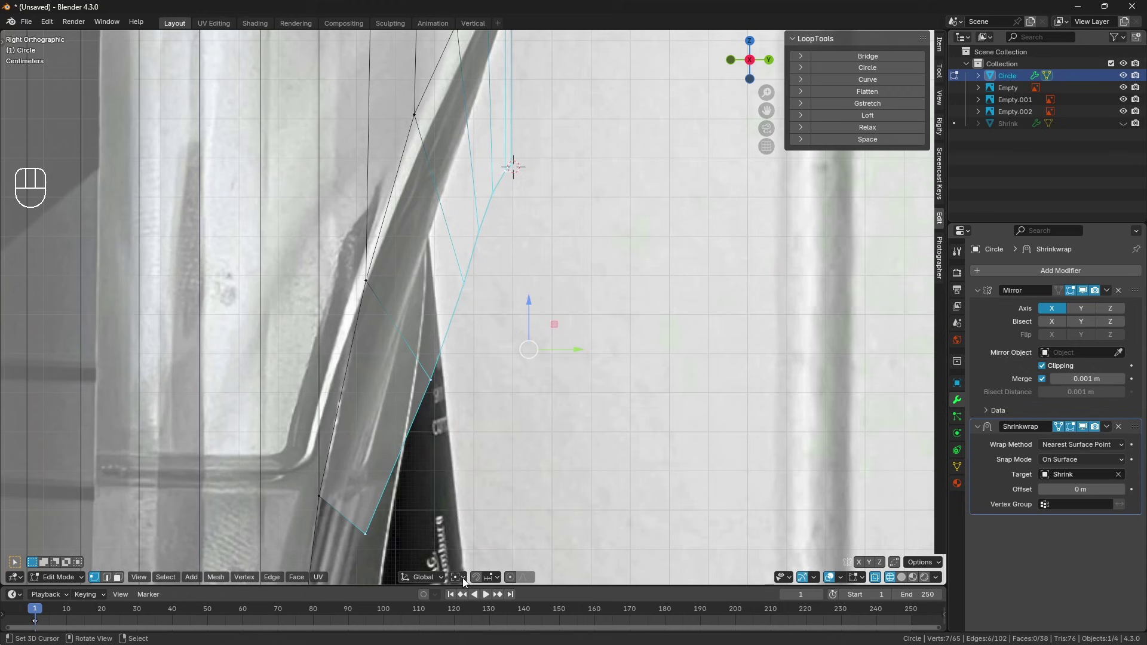
pyautogui.press('shift')
pyautogui.hotkey('shift', 'c')
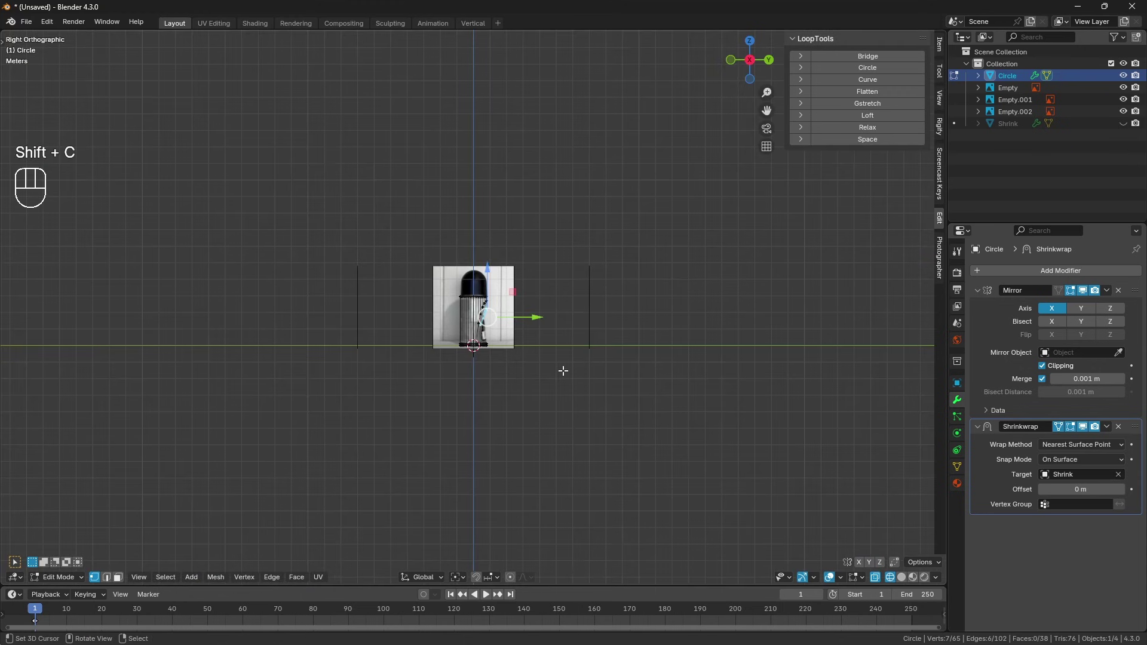
pyautogui.scroll(10, 526, 337)
pyautogui.keyDown('shift'); pyautogui.scroll(-2, 526, 336); pyautogui.keyUp('shift')
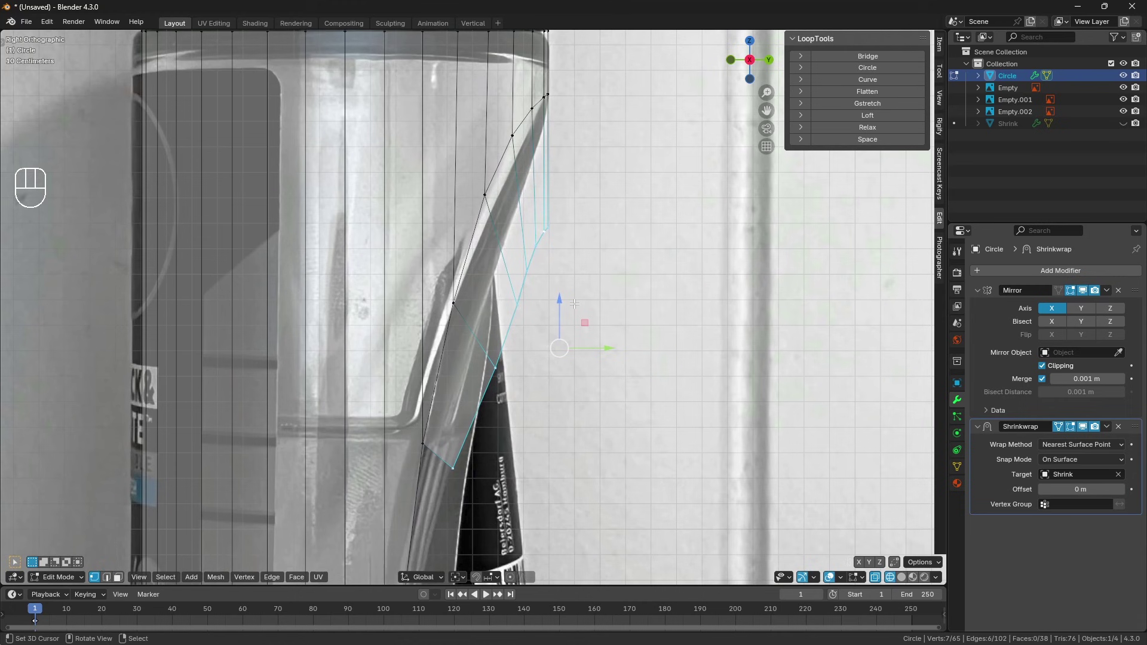
pyautogui.scroll(1, 605, 249)
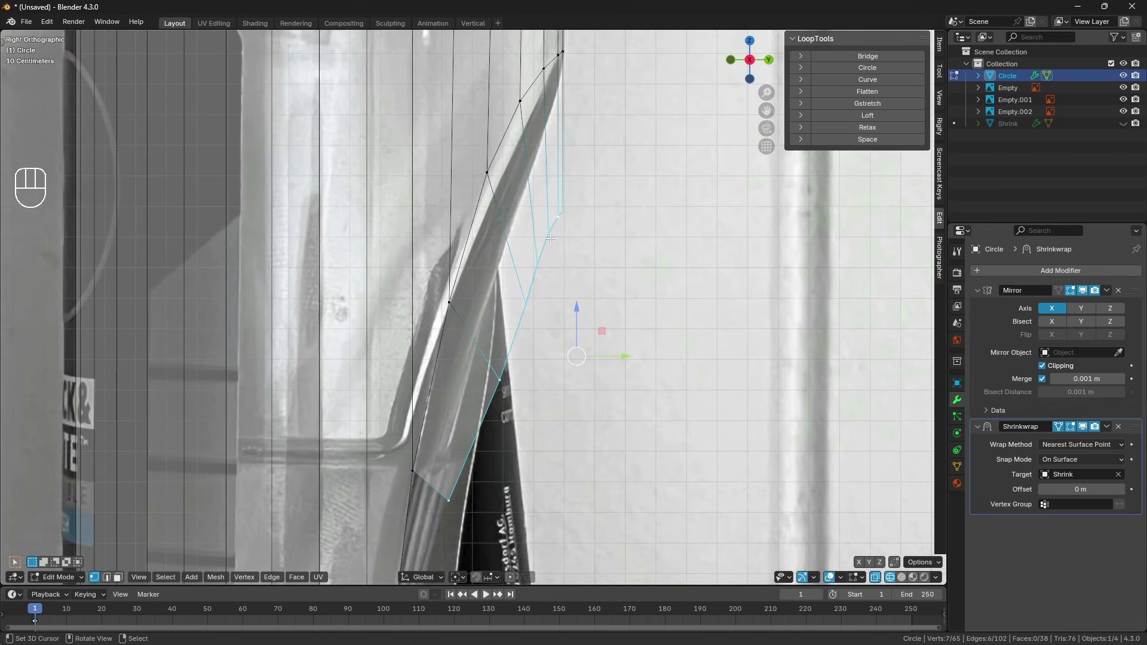
# Try to move the inner arch loop freely, and apply the Shrinkwrap modifier on the bottle body
pyautogui.press('g')
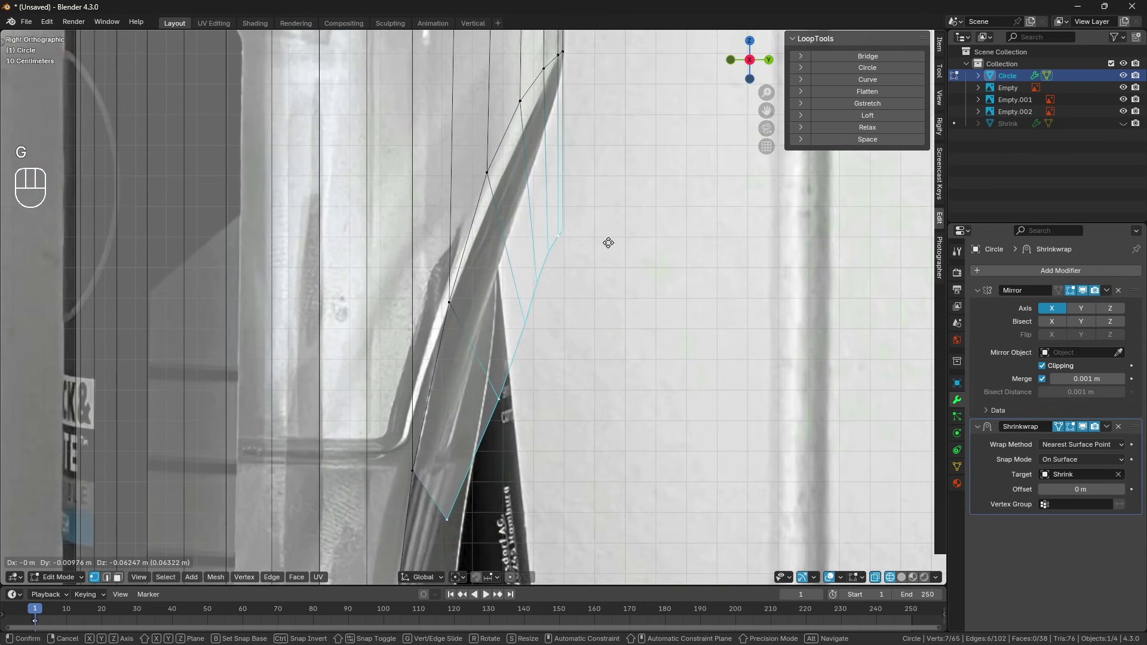
pyautogui.rightClick(566, 333)
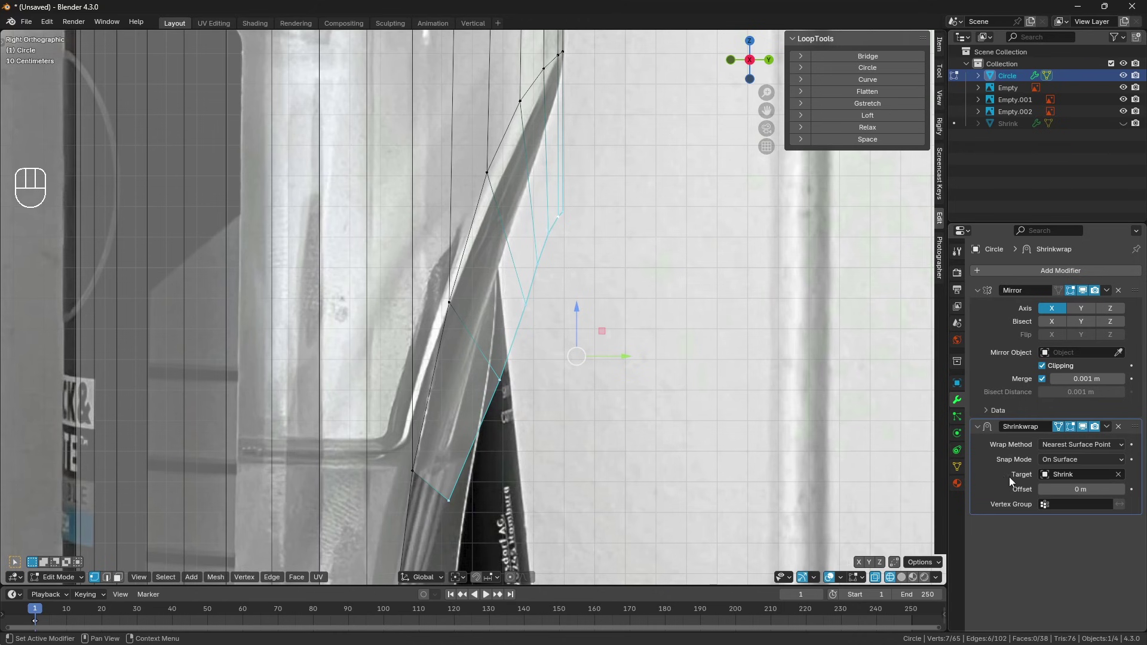
pyautogui.hotkey('ctrl', 'a')
pyautogui.press('Tab')
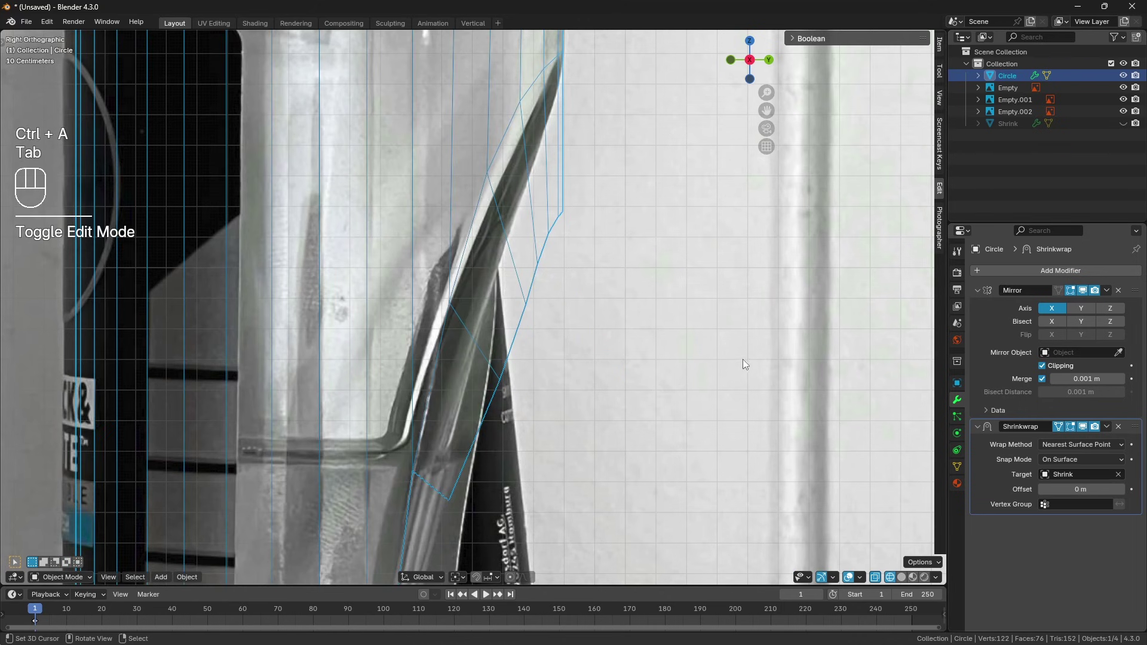
pyautogui.hotkey('ctrl', 'a')
pyautogui.hotkey('ctrl', 'Tab')
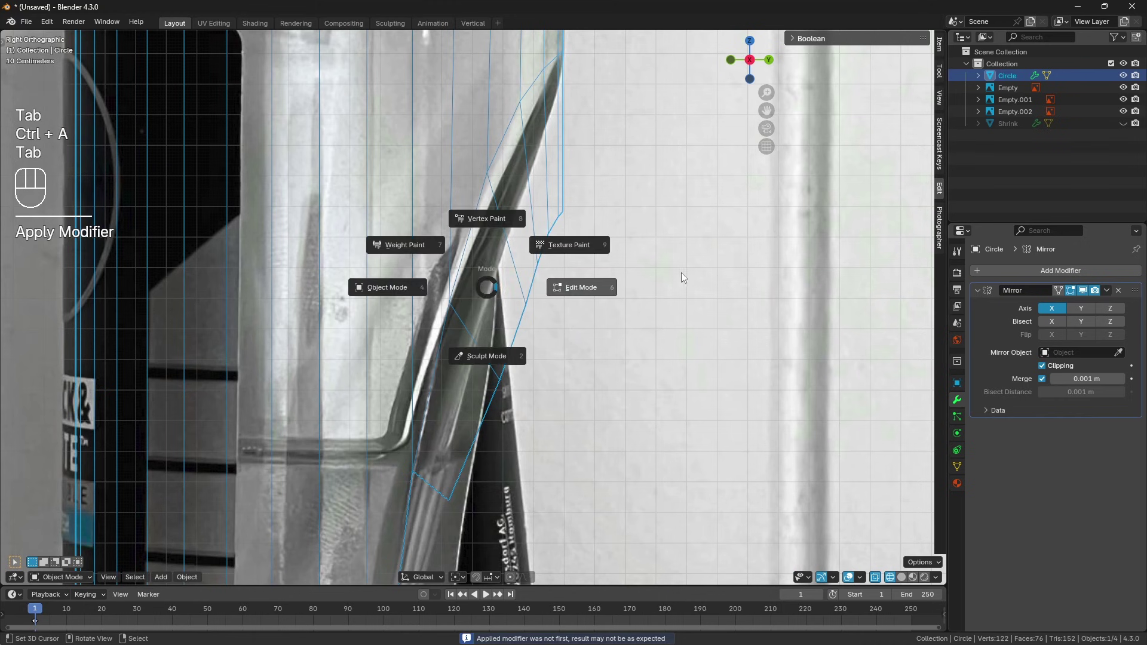
pyautogui.press('Tab')
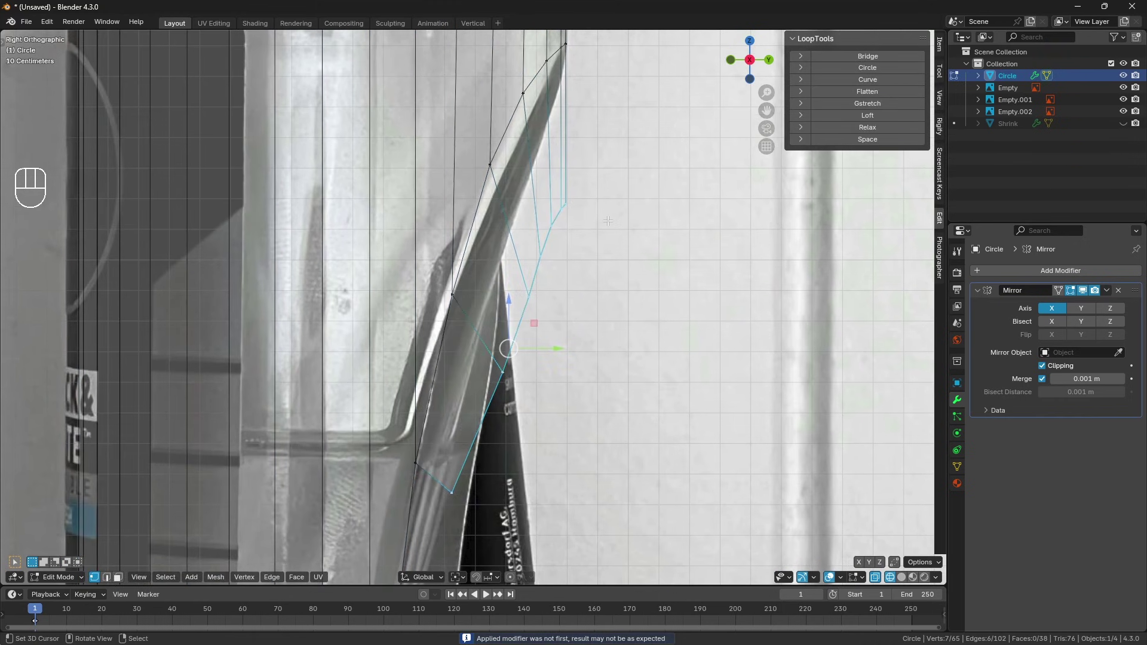
# Move the inner arch loop about 0.2 m inward along Y and 0.2 m down to the recess edge, and clear the selection
pyautogui.press('g')
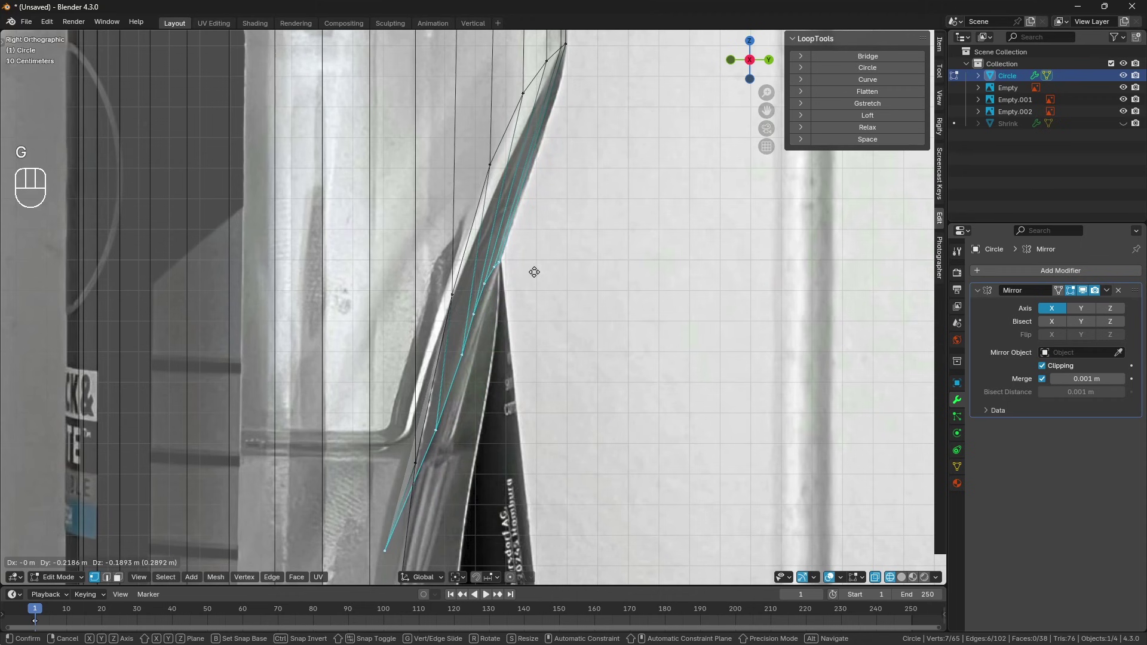
pyautogui.click(535, 270)
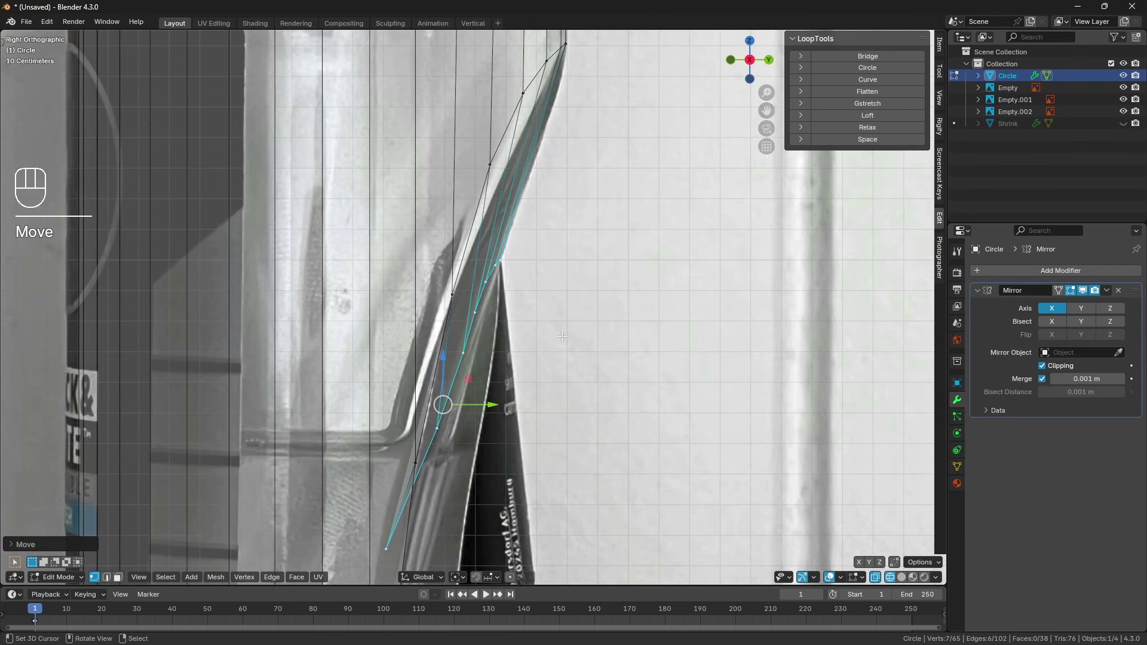
pyautogui.keyDown('shift'); pyautogui.moveTo(562, 336); pyautogui.dragTo(547, 264, button='middle'); pyautogui.keyUp('shift')
pyautogui.press('a')
pyautogui.press('a')
pyautogui.keyDown('shift'); pyautogui.moveTo(492, 234); pyautogui.dragTo(473, 239, button='middle'); pyautogui.keyUp('shift')
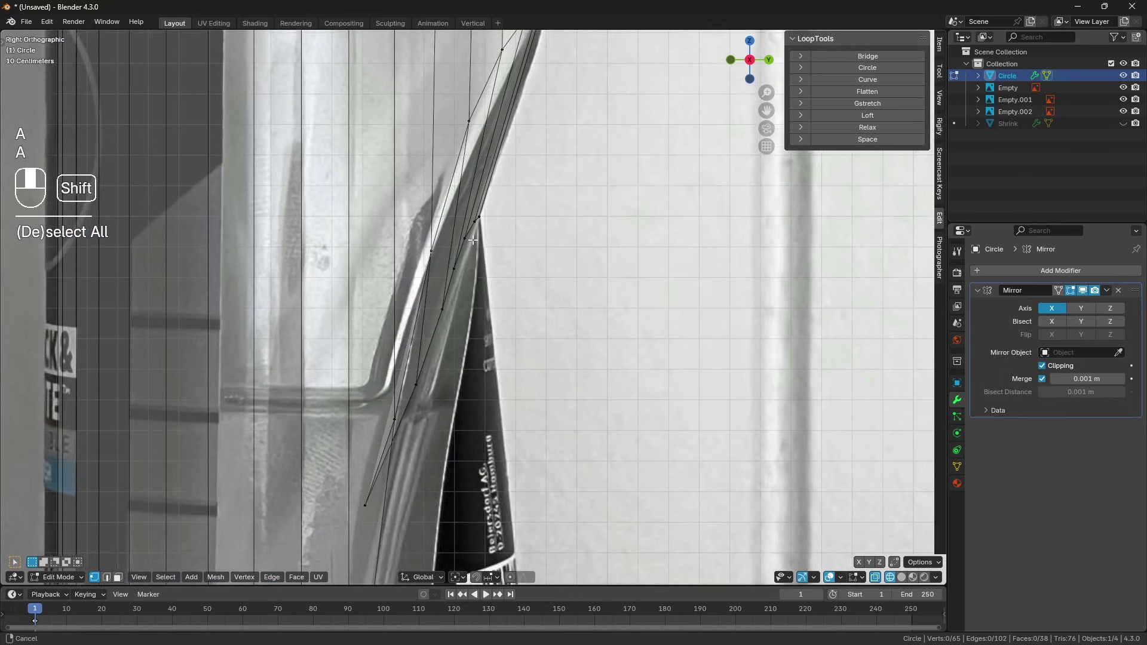
# Move the upper inner arch vertices outward along positive Y toward the label edge in the side reference
pyautogui.scroll(1, 473, 239)
pyautogui.click(472, 240)
pyautogui.keyDown('shift'); pyautogui.moveTo(472, 240); pyautogui.dragTo(566, 267); pyautogui.keyUp('shift')
pyautogui.click(461, 265)
pyautogui.click(447, 299)
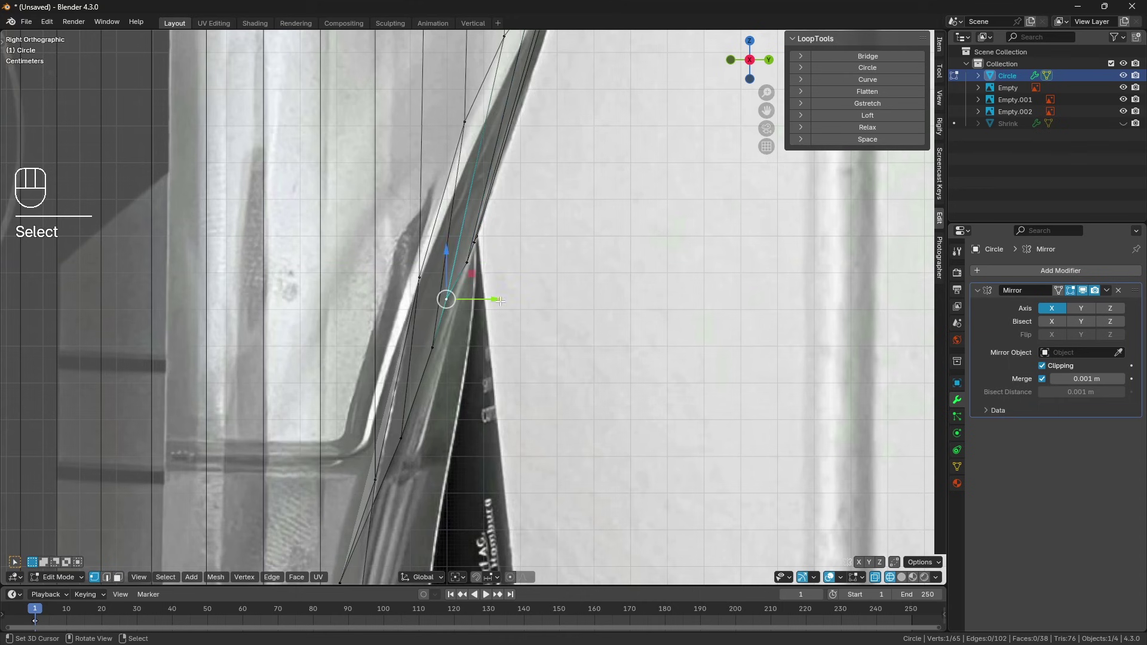
pyautogui.keyDown('shift'); pyautogui.moveTo(500, 301); pyautogui.dragTo(541, 304); pyautogui.keyUp('shift')
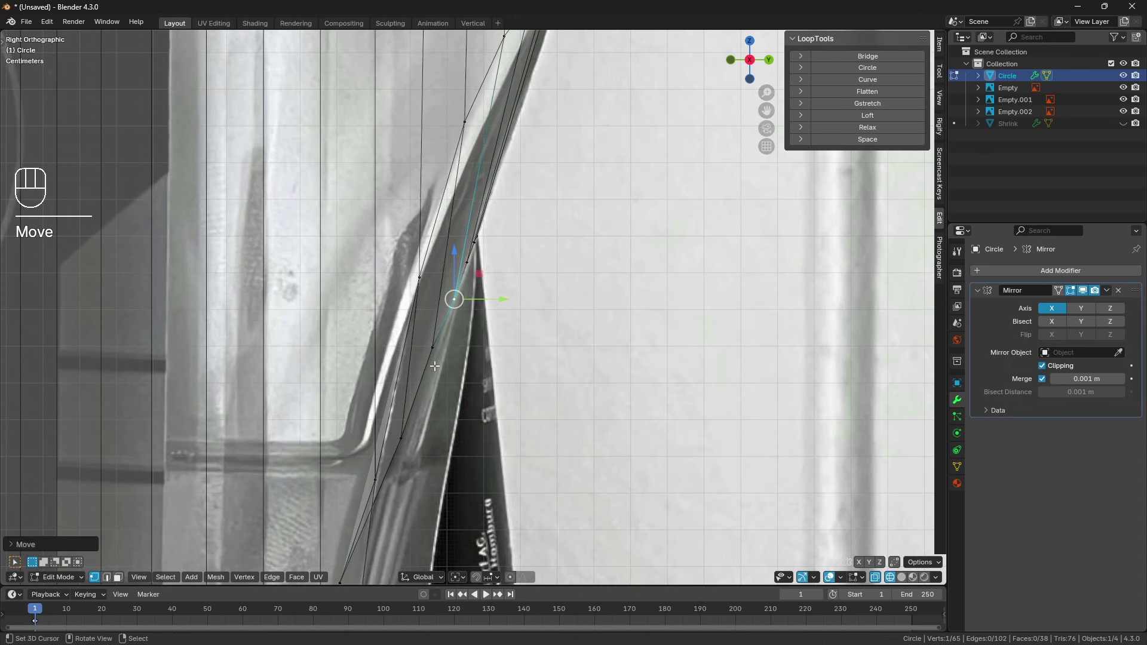
pyautogui.click(433, 347)
pyautogui.keyDown('shift'); pyautogui.moveTo(485, 347); pyautogui.dragTo(539, 354); pyautogui.keyUp('shift')
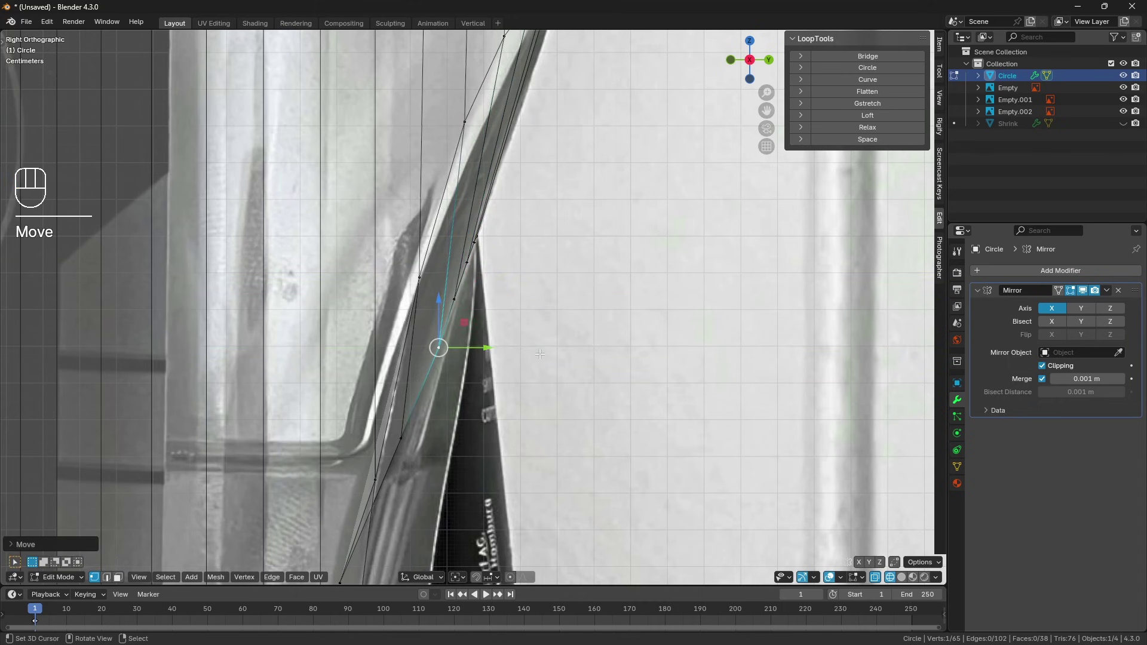
pyautogui.press('a')
pyautogui.press('a')
# Move the two lowest inner arch vertices outward along positive Y toward the recess edge in the side reference
pyautogui.keyDown('shift'); pyautogui.scroll(-6, 539, 354); pyautogui.keyUp('shift')
pyautogui.click(396, 325)
pyautogui.keyDown('shift'); pyautogui.moveTo(448, 326); pyautogui.dragTo(509, 332); pyautogui.keyUp('shift')
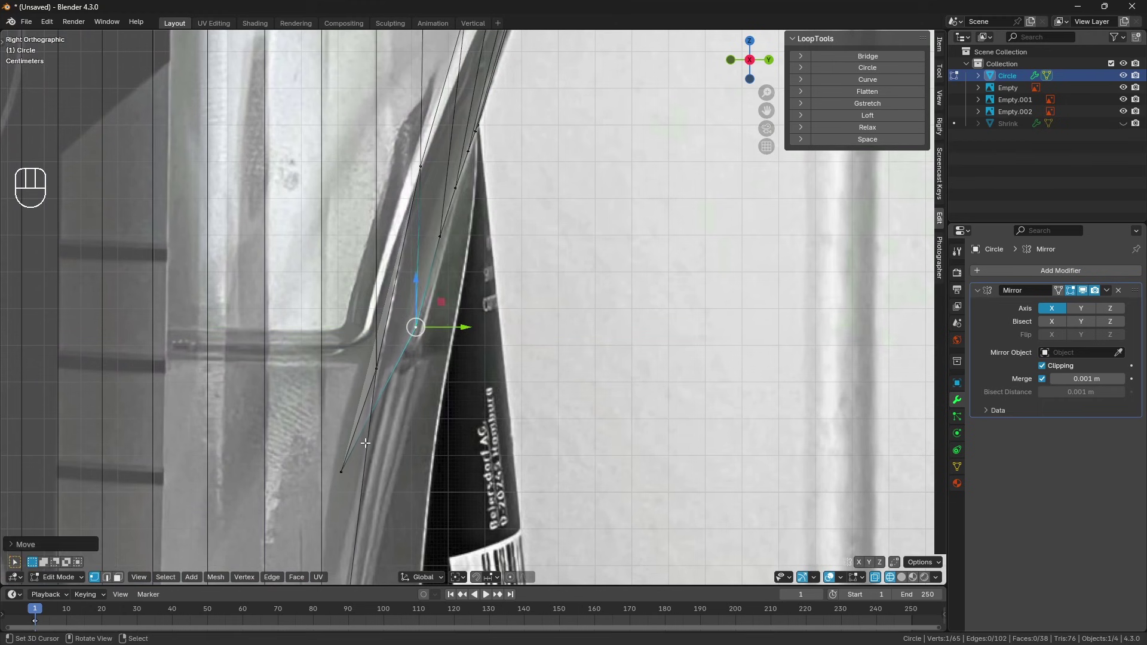
pyautogui.click(341, 471)
pyautogui.keyDown('shift'); pyautogui.moveTo(392, 471); pyautogui.dragTo(711, 489); pyautogui.keyUp('shift')
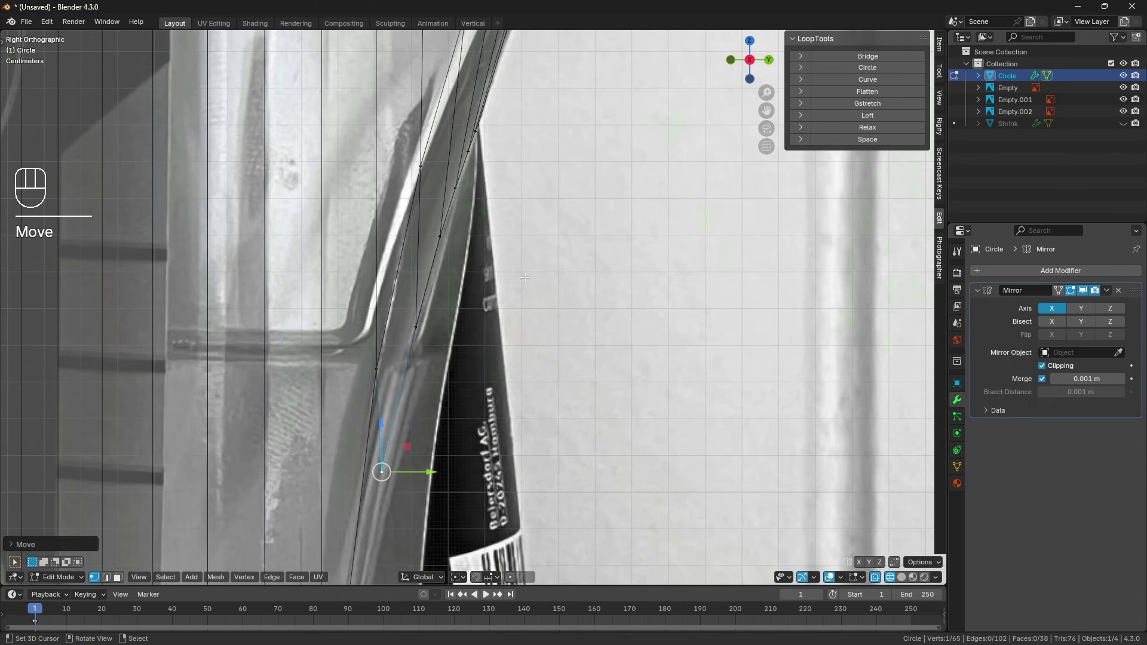
pyautogui.press('a')
pyautogui.press('a')
pyautogui.keyDown('shift'); pyautogui.scroll(-3, 400, 315); pyautogui.keyUp('shift')
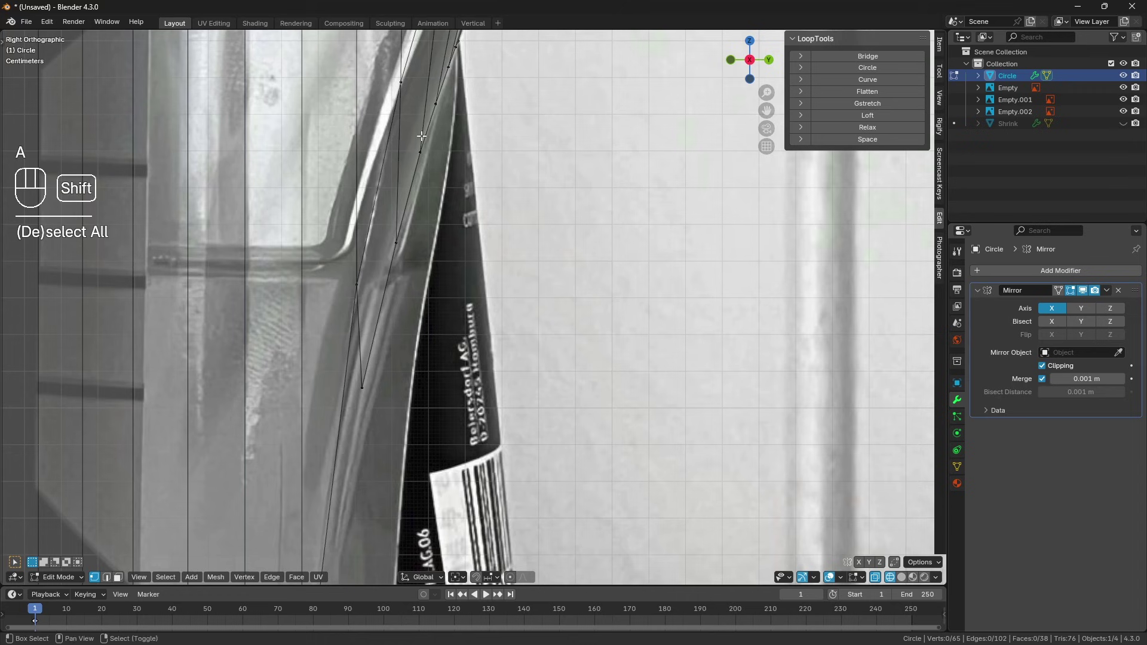
# Frame the whole bottle body from the back in solid shading with nothing selected
pyautogui.keyDown('shift'); pyautogui.moveTo(434, 208); pyautogui.dragTo(424, 246, button='middle'); pyautogui.keyUp('shift')
pyautogui.press('a')
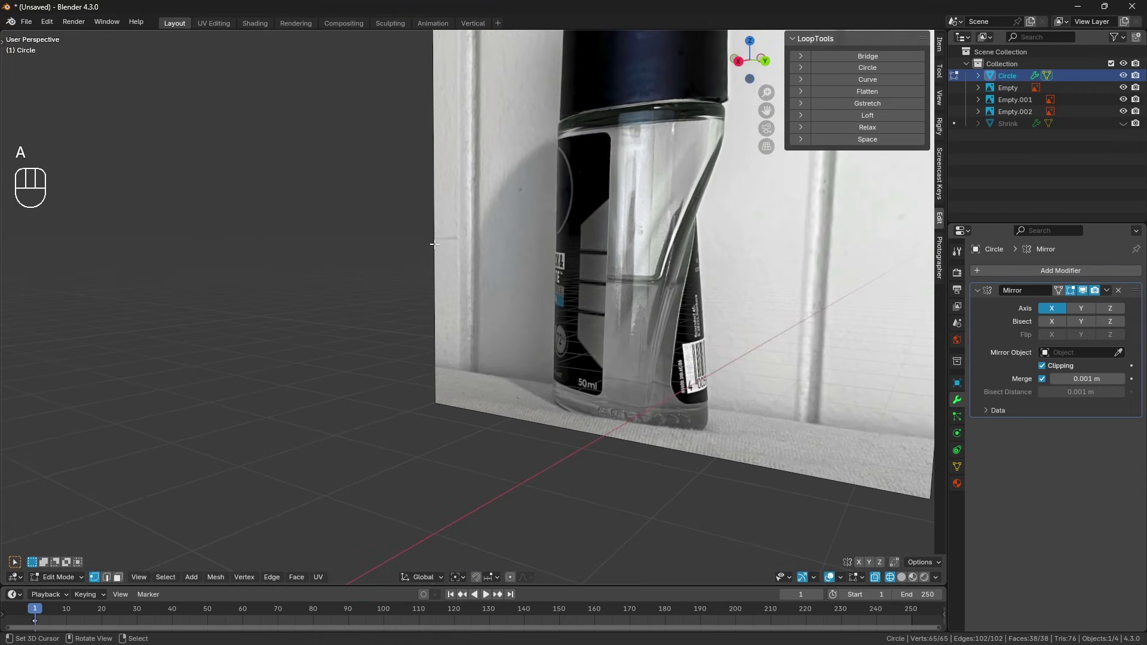
pyautogui.press('KP_Decimal')
pyautogui.press('a')
pyautogui.press('a')
pyautogui.press('z')
pyautogui.moveTo(602, 257); pyautogui.dragTo(535, 241, button='middle')
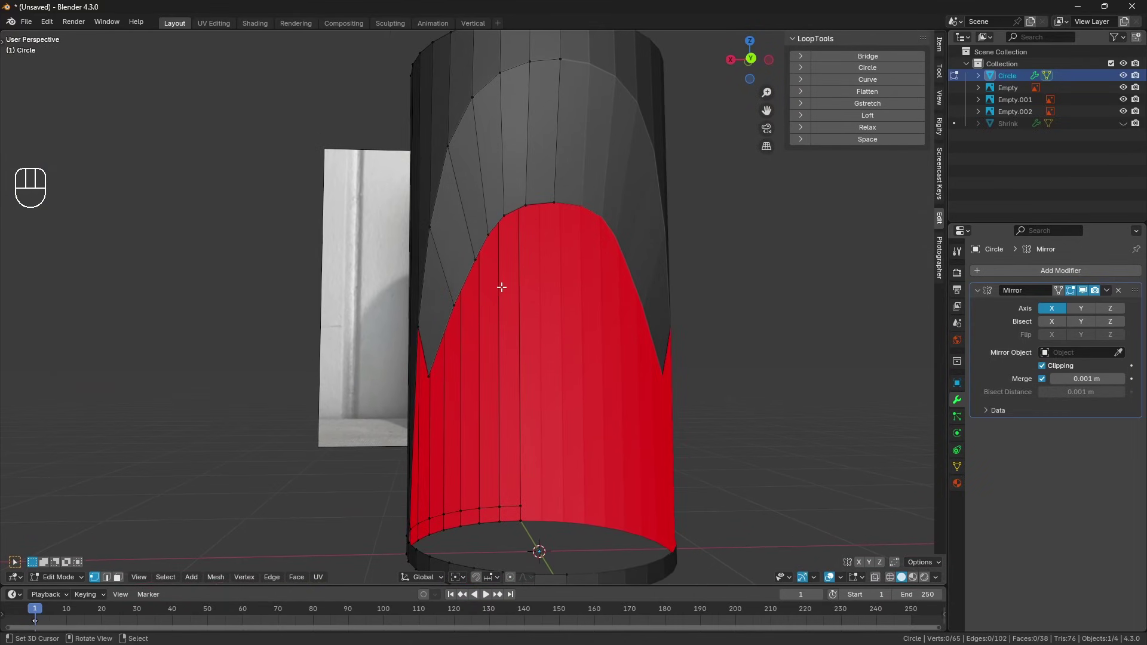
pyautogui.scroll(-2, 502, 287)
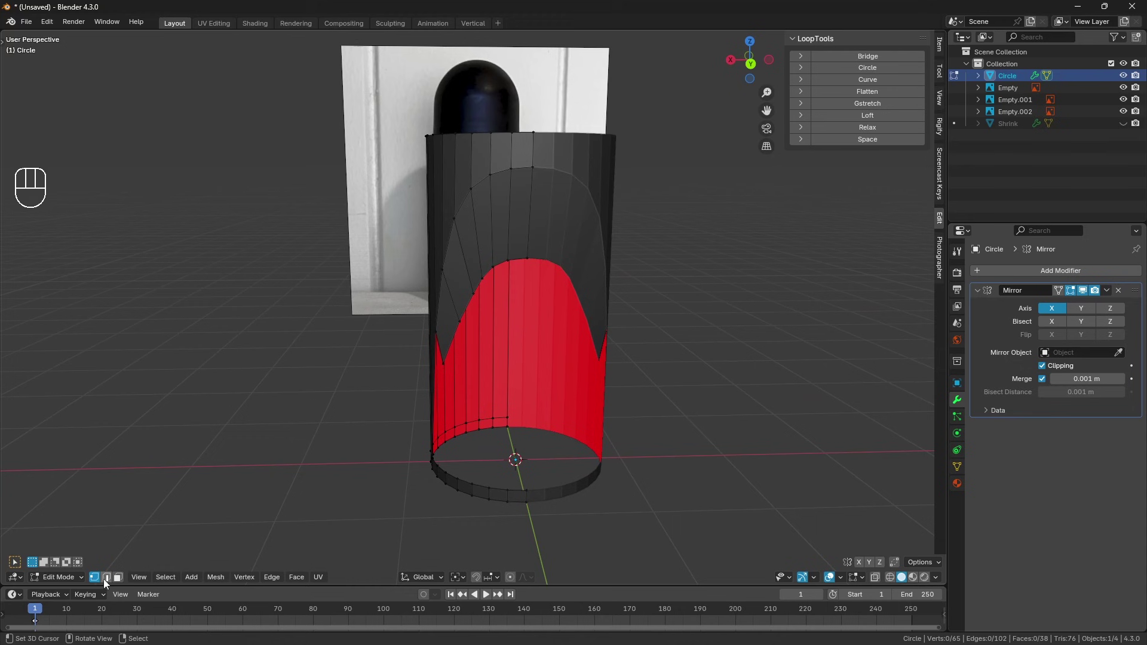
# Try to even out the path of six inner arch vertices with LoopTools Space
pyautogui.keyDown('ctrl'); pyautogui.click(532, 259); pyautogui.keyUp('ctrl')
pyautogui.press('q')
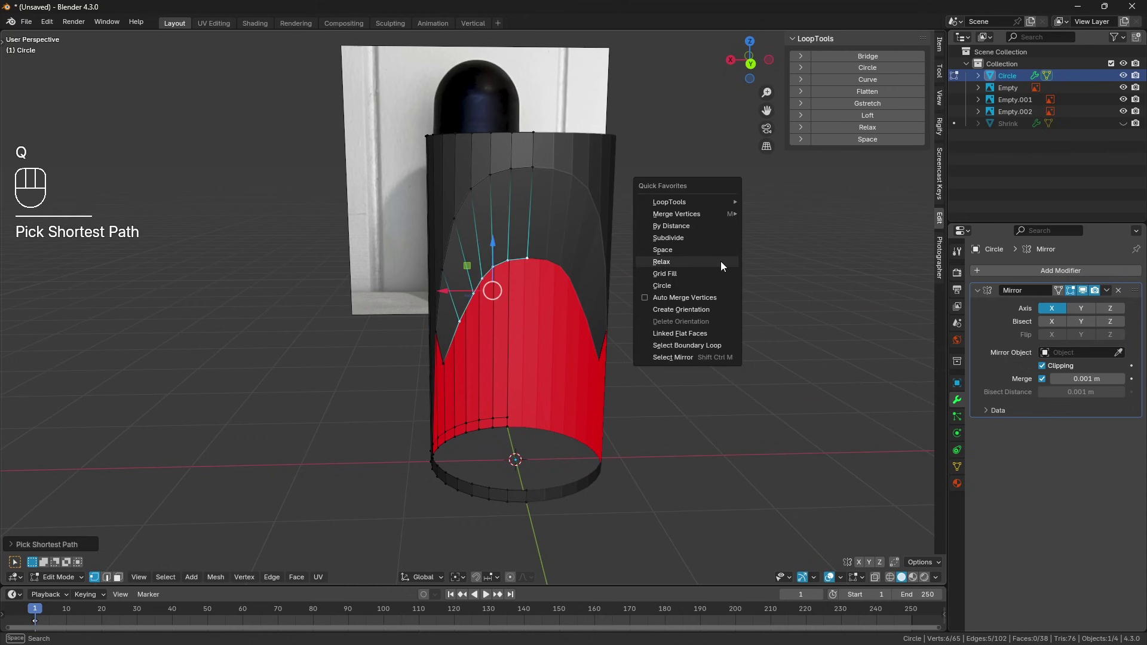
pyautogui.click(716, 251)
pyautogui.hotkey('ctrl', 'z')
pyautogui.press('a')
pyautogui.press('a')
pyautogui.moveTo(536, 272); pyautogui.dragTo(542, 269, button='middle')
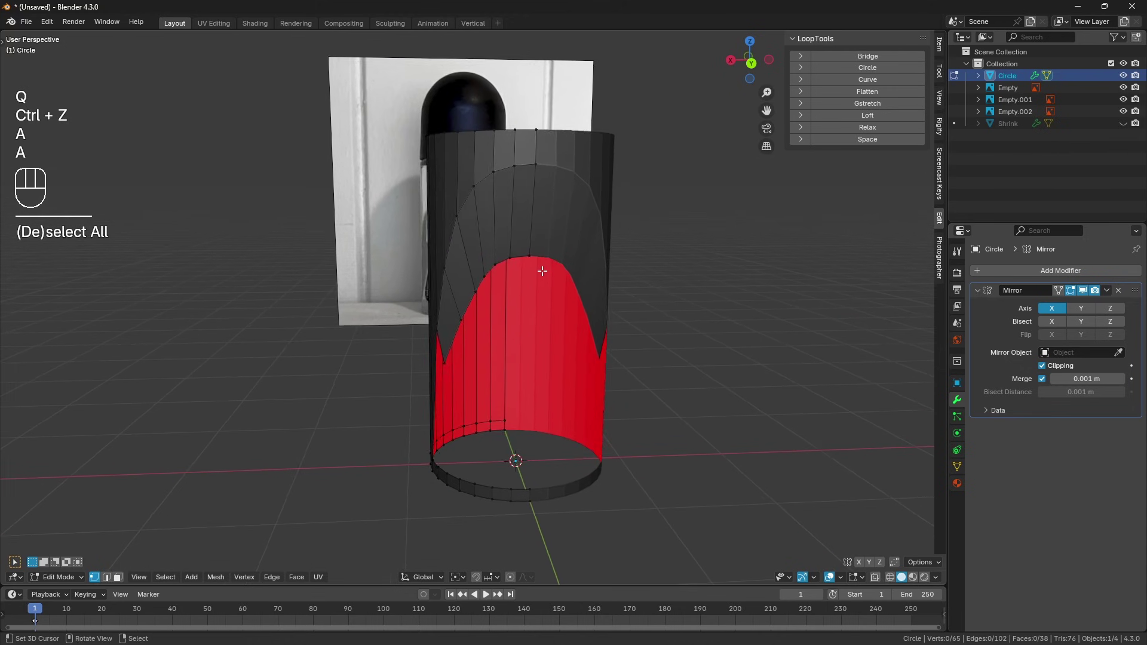
# Evenly distribute the upper five inner arch vertices up to the centre with LoopTools Space, and clear the selection
pyautogui.scroll(1, 525, 270)
pyautogui.rightClick(475, 283)
pyautogui.keyDown('ctrl'); pyautogui.rightClick(543, 245); pyautogui.keyUp('ctrl')
pyautogui.press('q')
pyautogui.click(720, 251)
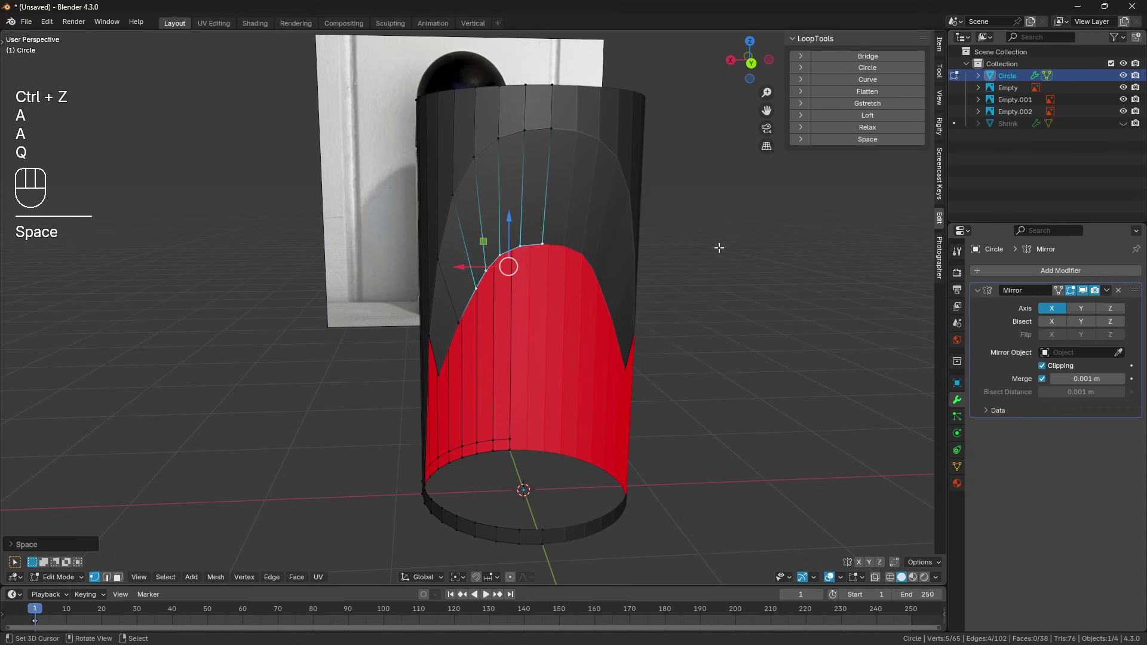
pyautogui.press('a')
pyautogui.press('a')
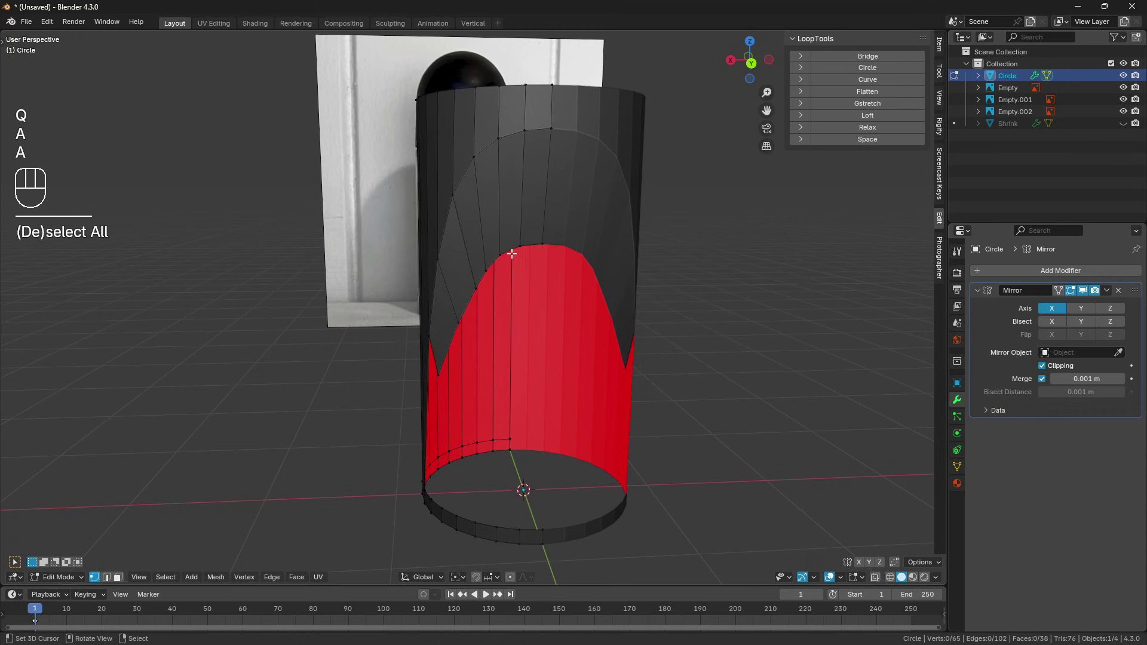
# Fill a face between the top centre edge of the inner arch and the matching edge of the base ring
pyautogui.moveTo(602, 265); pyautogui.dragTo(643, 271, button='middle')
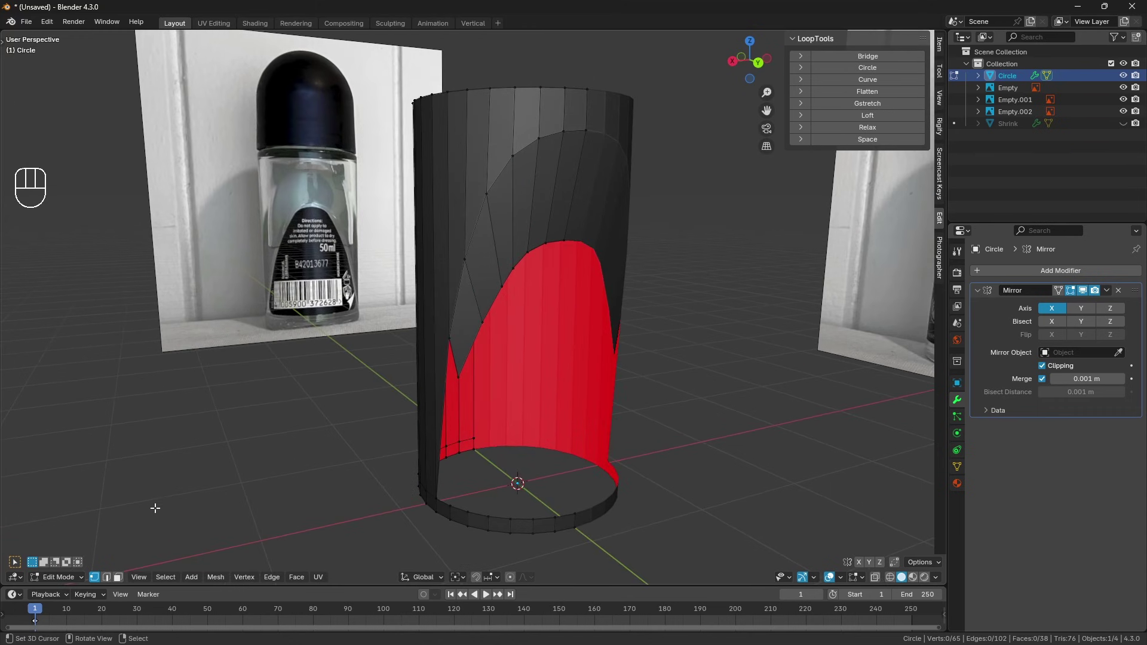
pyautogui.click(106, 577)
pyautogui.moveTo(538, 299); pyautogui.dragTo(553, 298, button='middle')
pyautogui.click(551, 241)
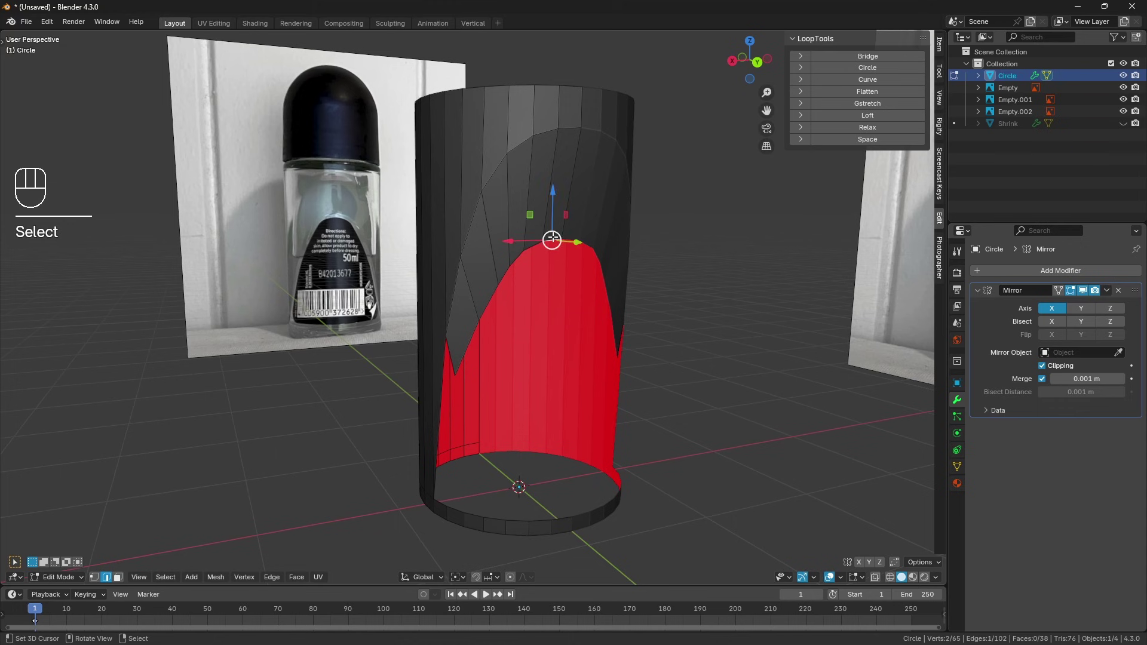
pyautogui.keyDown('shift'); pyautogui.click(569, 516); pyautogui.keyUp('shift')
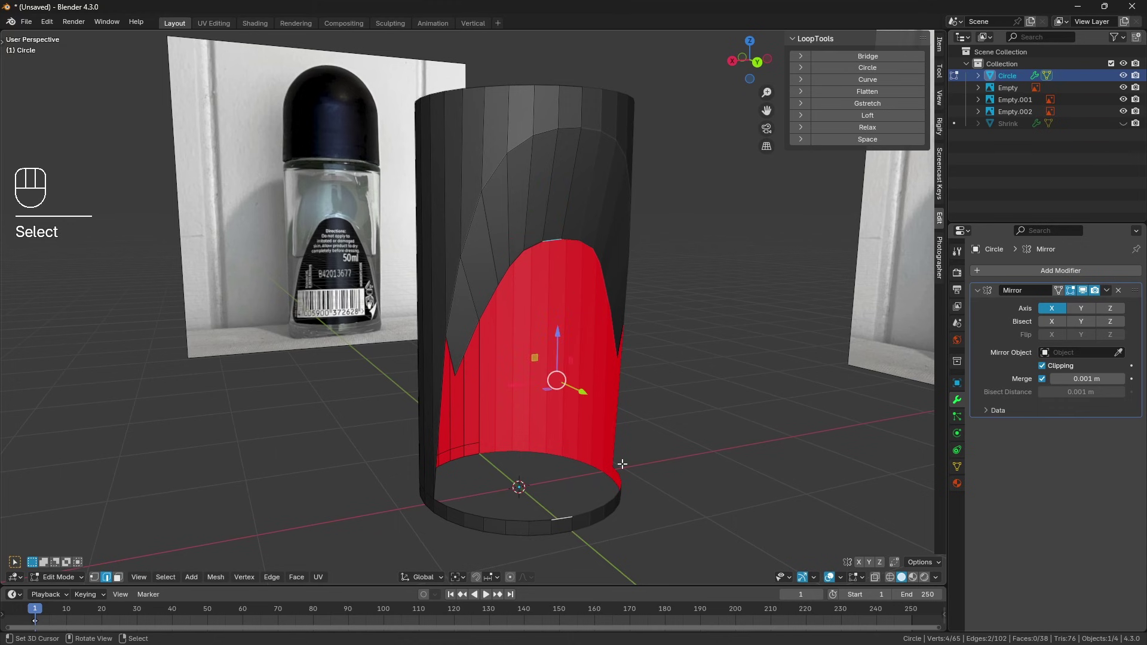
pyautogui.press('f')
pyautogui.press('a')
pyautogui.press('a')
# Fill a triangular face between the lowest inner arch vertex, the adjacent outer arch vertex and the base ring
pyautogui.moveTo(552, 379); pyautogui.dragTo(358, 528, button='middle')
pyautogui.click(94, 577)
pyautogui.scroll(2, 484, 439)
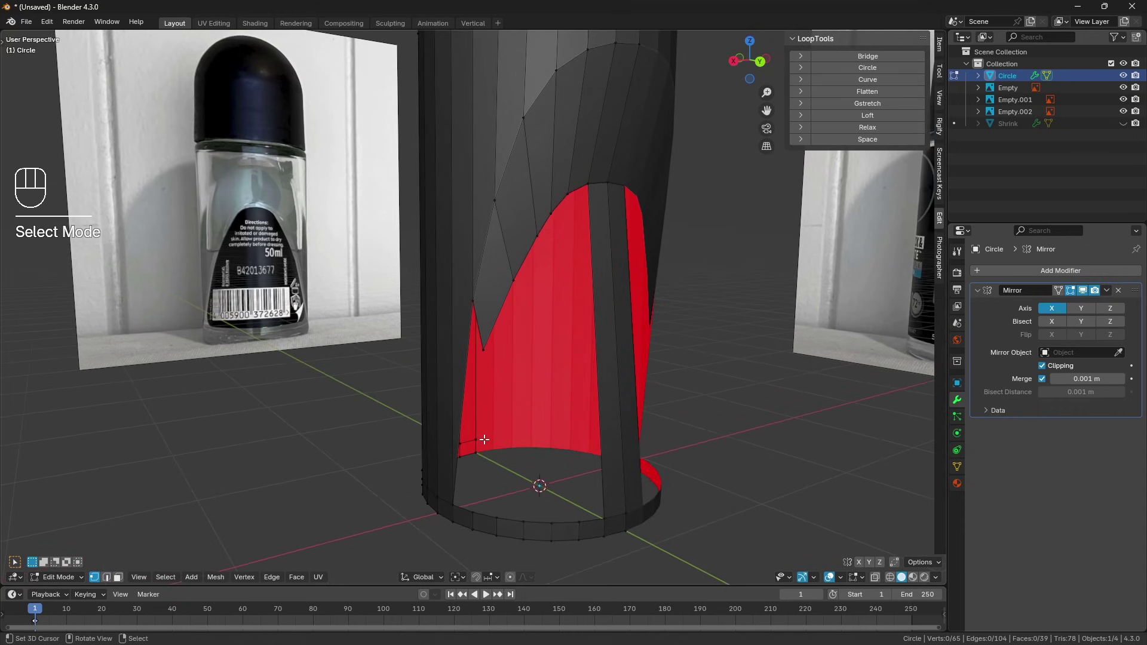
pyautogui.click(472, 300)
pyautogui.keyDown('shift'); pyautogui.click(483, 349); pyautogui.keyUp('shift')
pyautogui.keyDown('shift'); pyautogui.click(453, 505); pyautogui.keyUp('shift')
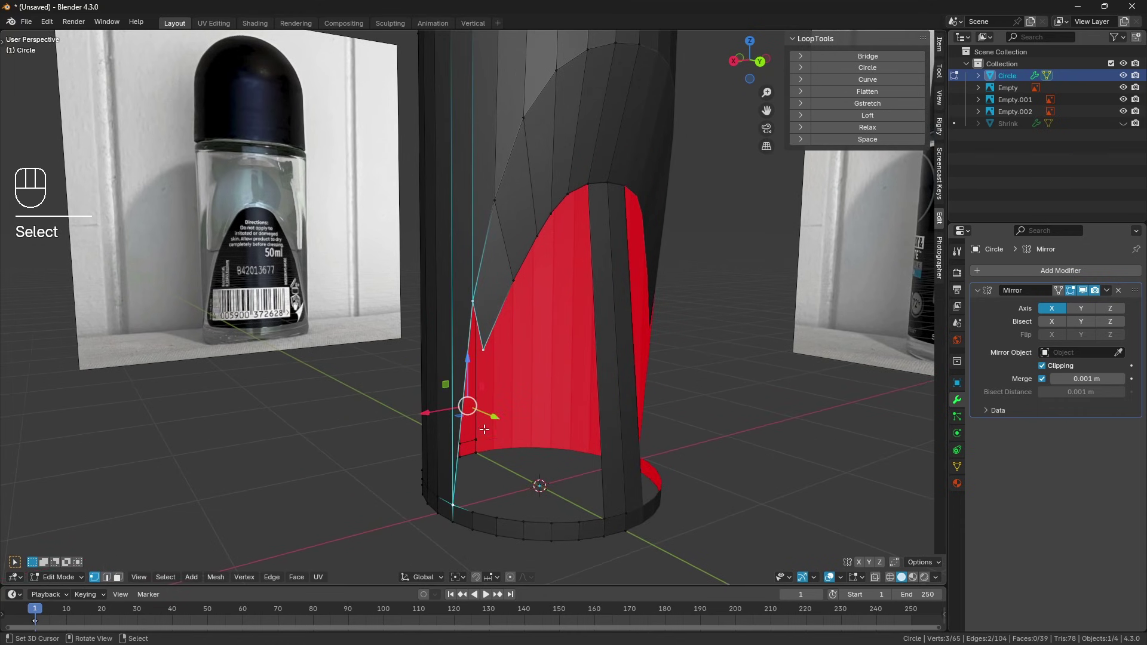
pyautogui.press('f')
pyautogui.press('a')
pyautogui.press('a')
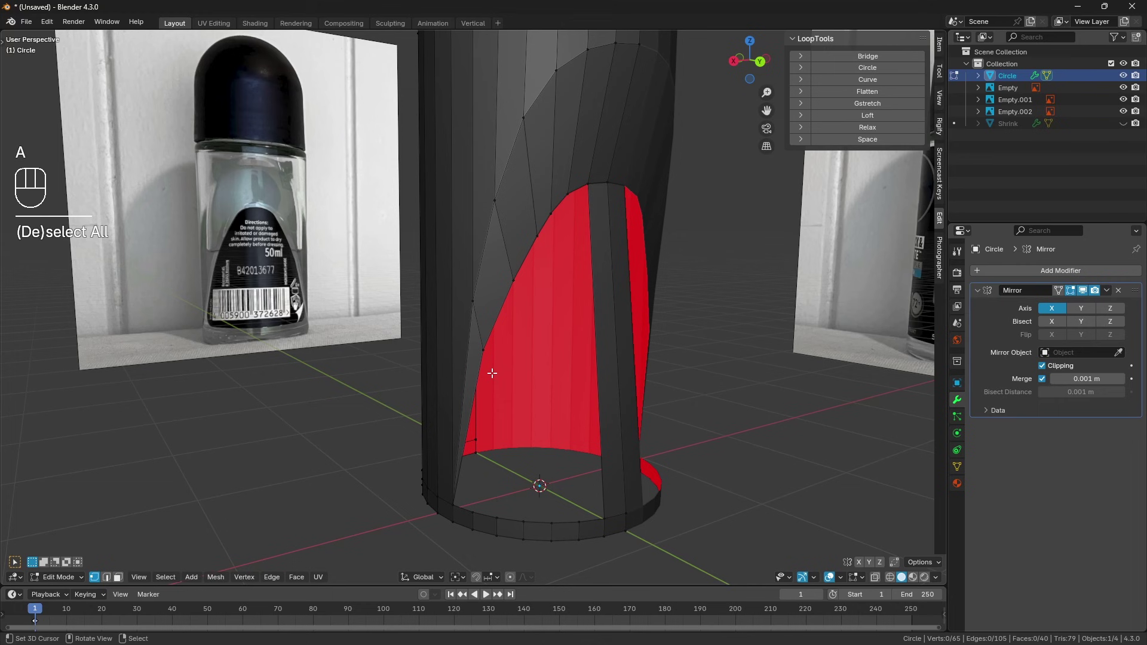
# Fill the remaining gap between the inner arch and base ring with consecutive faces, starting from the central strip's edge
pyautogui.click(107, 578)
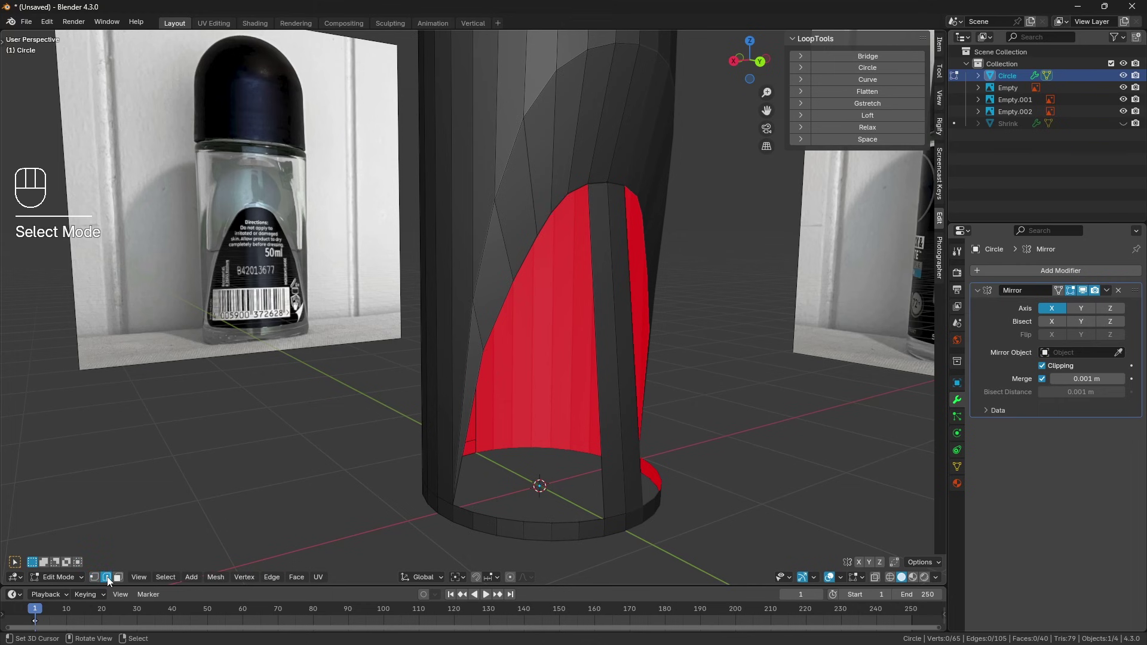
pyautogui.moveTo(425, 397); pyautogui.dragTo(410, 408, button='middle')
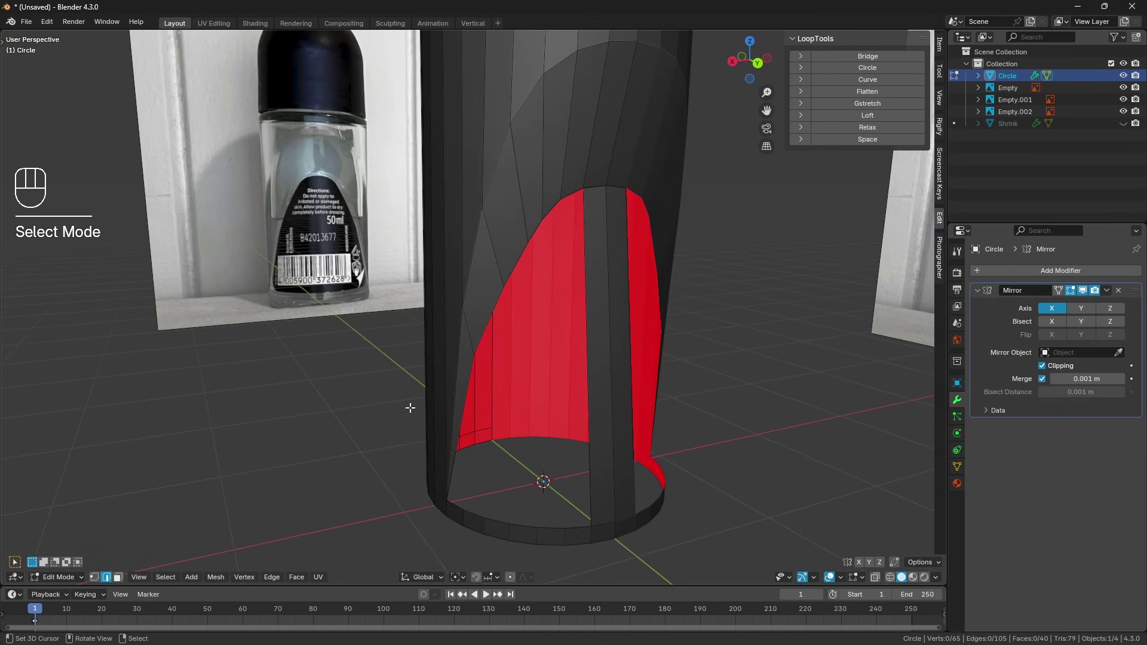
pyautogui.click(592, 352)
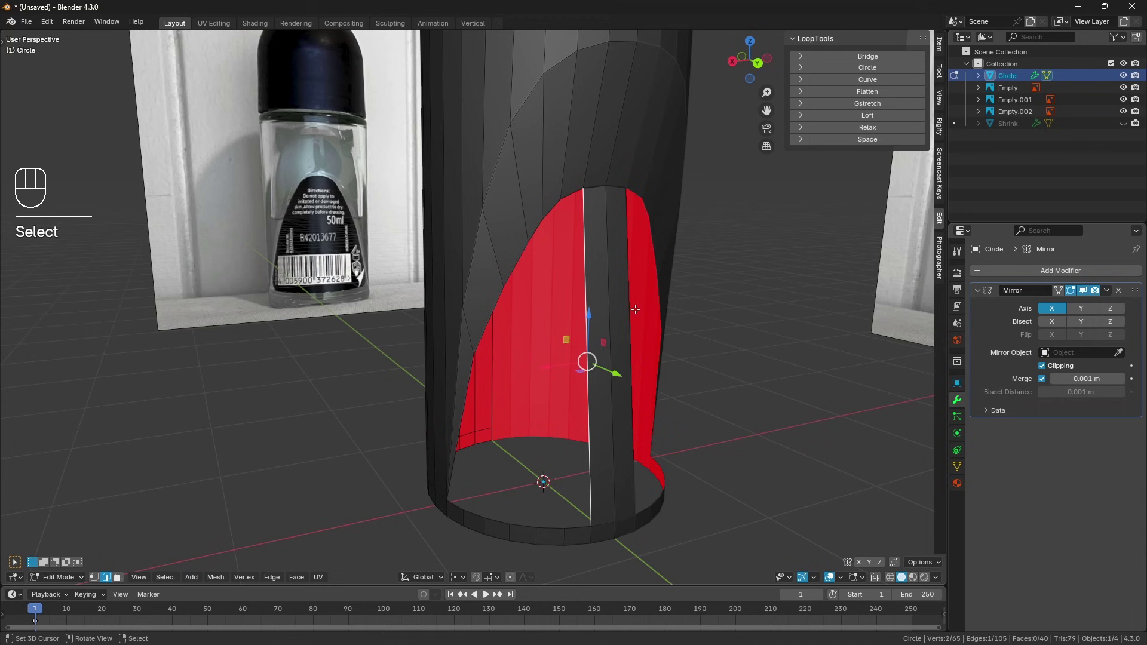
pyautogui.press('f')
pyautogui.press('f')
pyautogui.press('f')
pyautogui.press('f')
pyautogui.press('f')
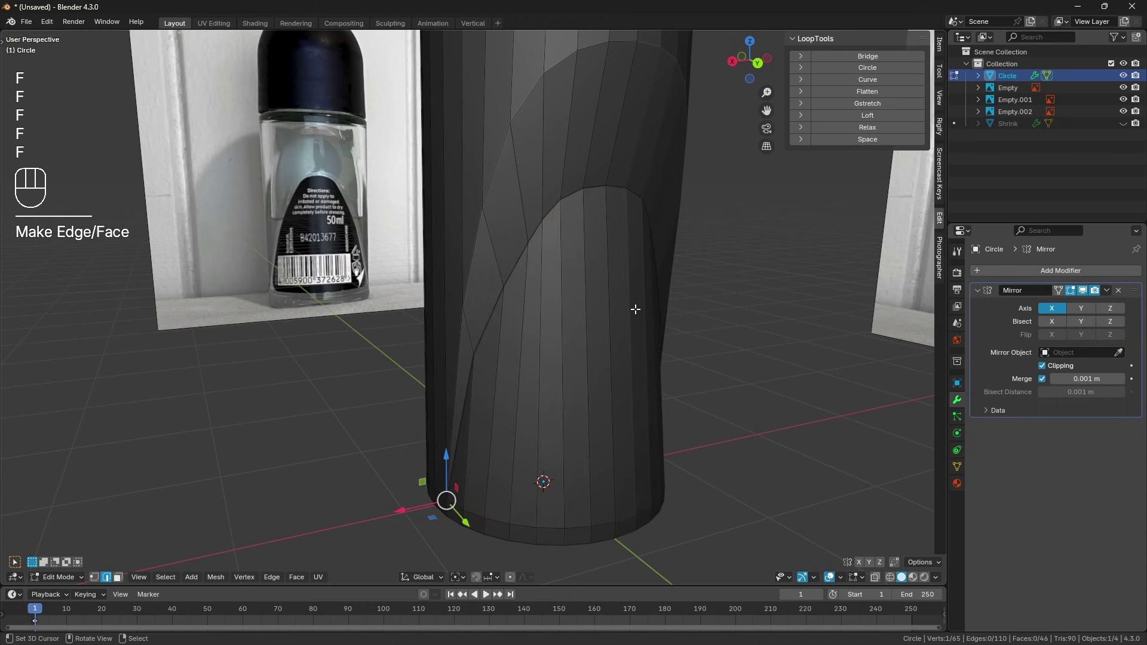
pyautogui.moveTo(635, 309); pyautogui.dragTo(518, 338, button='middle')
pyautogui.press('a')
pyautogui.press('a')
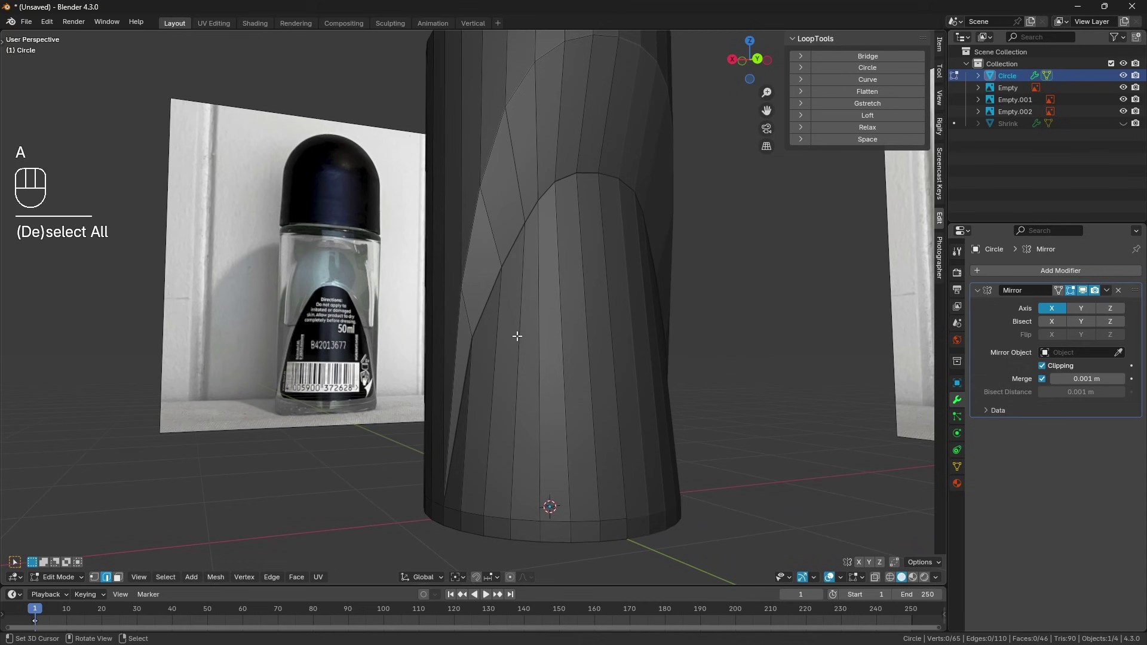
# Leave Edit Mode and examine the filled back recess against the reference images
pyautogui.moveTo(565, 287); pyautogui.dragTo(504, 293, button='middle')
pyautogui.press('Tab')
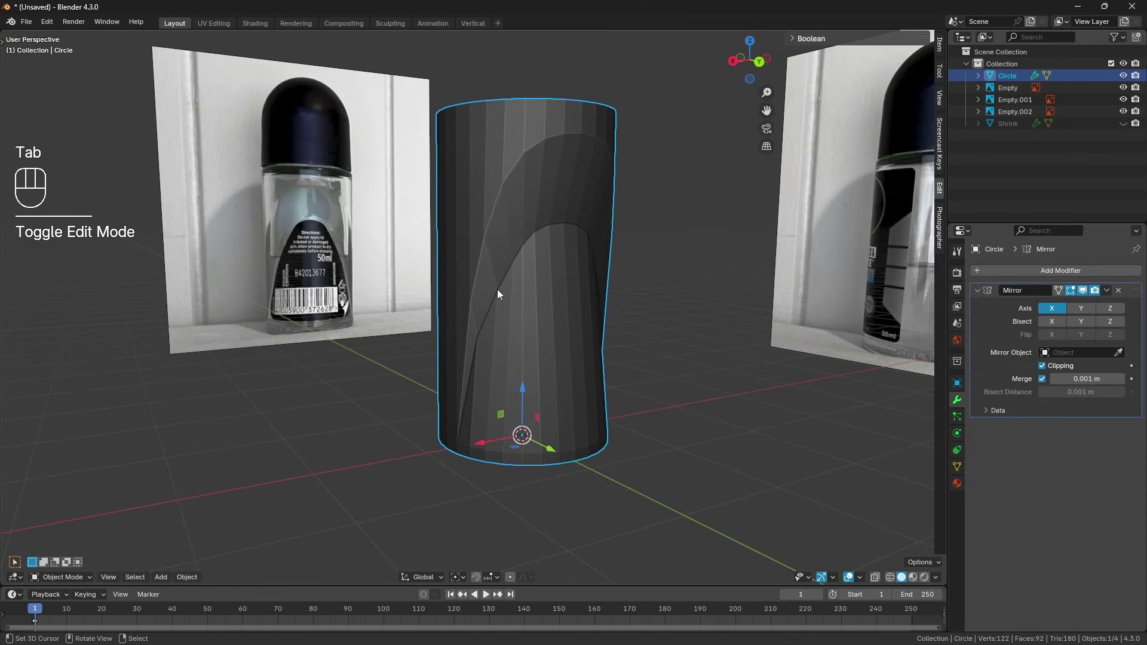
pyautogui.scroll(1, 502, 298)
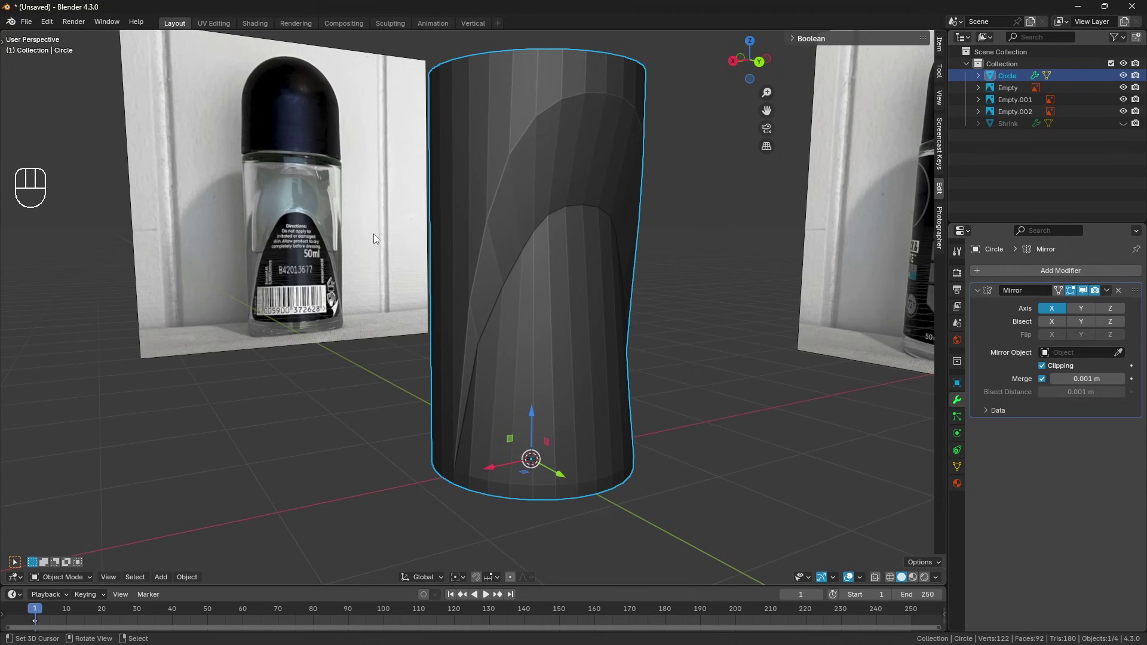
pyautogui.moveTo(443, 325); pyautogui.dragTo(595, 323, button='middle')
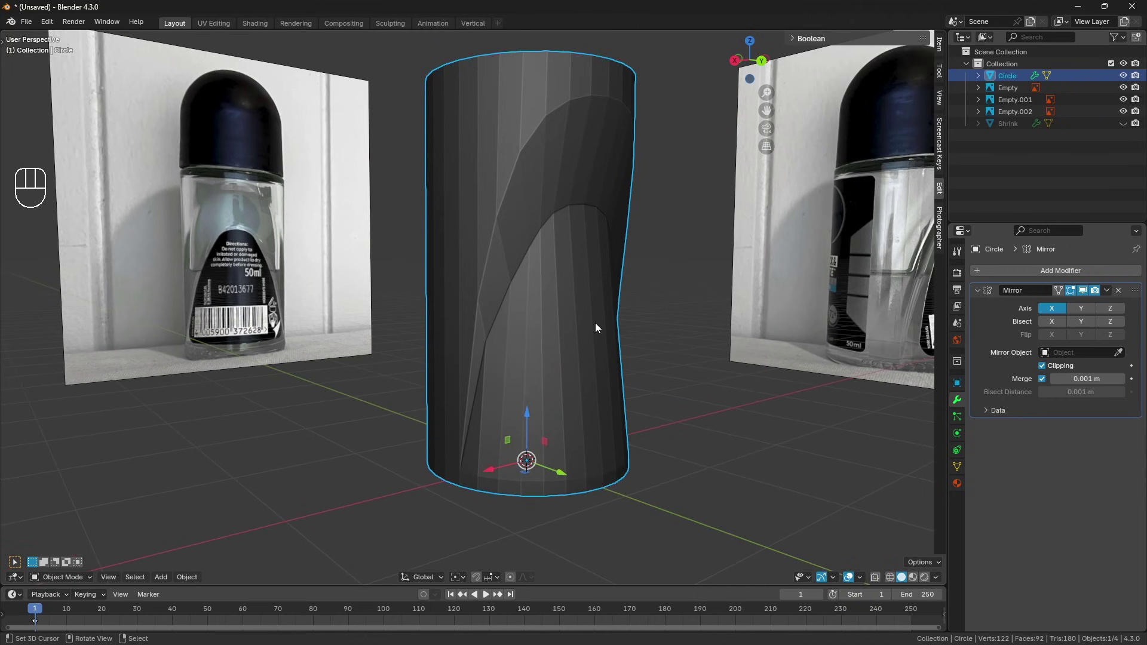
# Show the Shrink object, briefly open its mesh for editing, and hide it again
pyautogui.click(1124, 123)
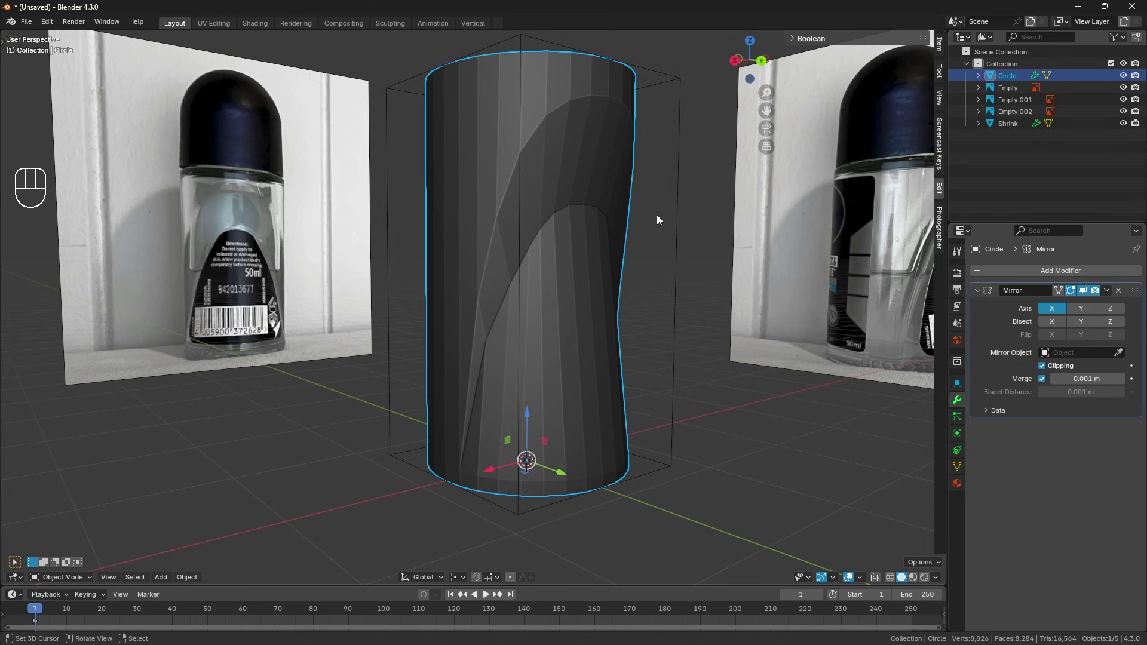
pyautogui.click(404, 221)
pyautogui.press('Tab')
pyautogui.press('Tab')
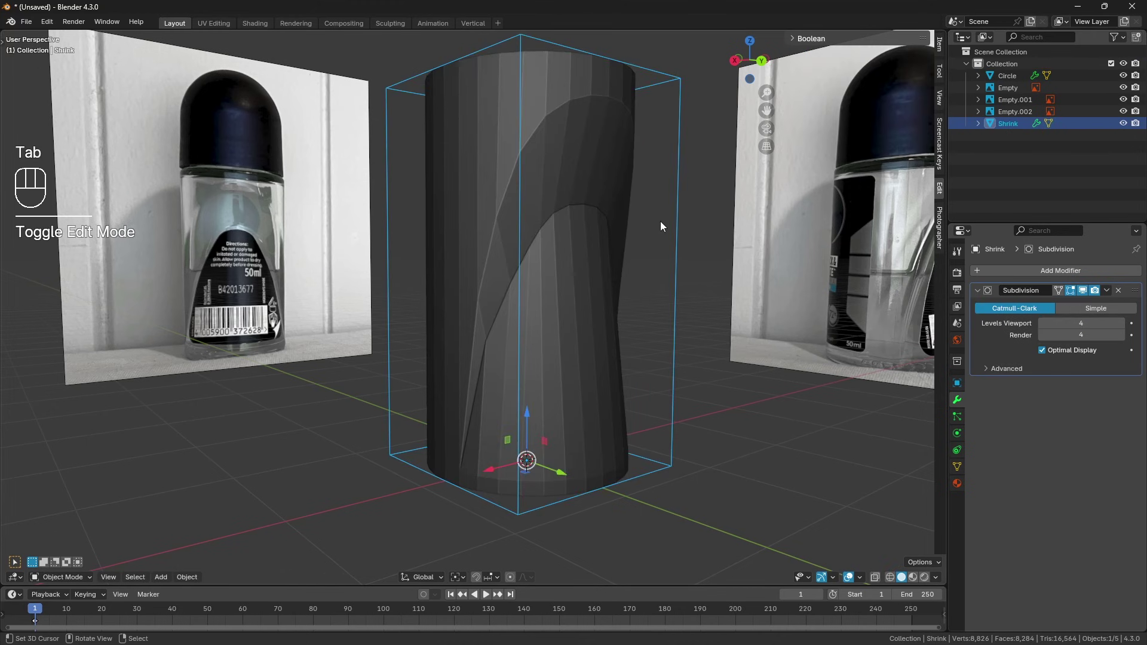
pyautogui.press('h')
# Reopen the bottle body in Edit Mode and select the seven panel faces below the inner arch
pyautogui.click(614, 286)
pyautogui.press('Tab')
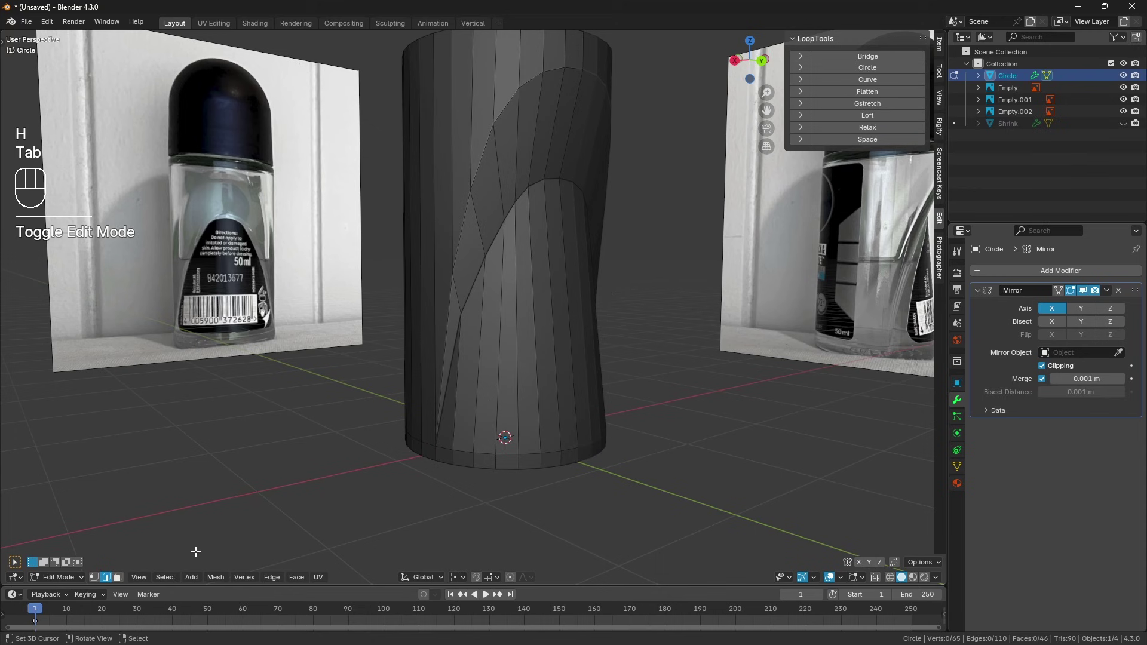
pyautogui.click(117, 578)
pyautogui.click(450, 428)
pyautogui.scroll(3, 436, 378)
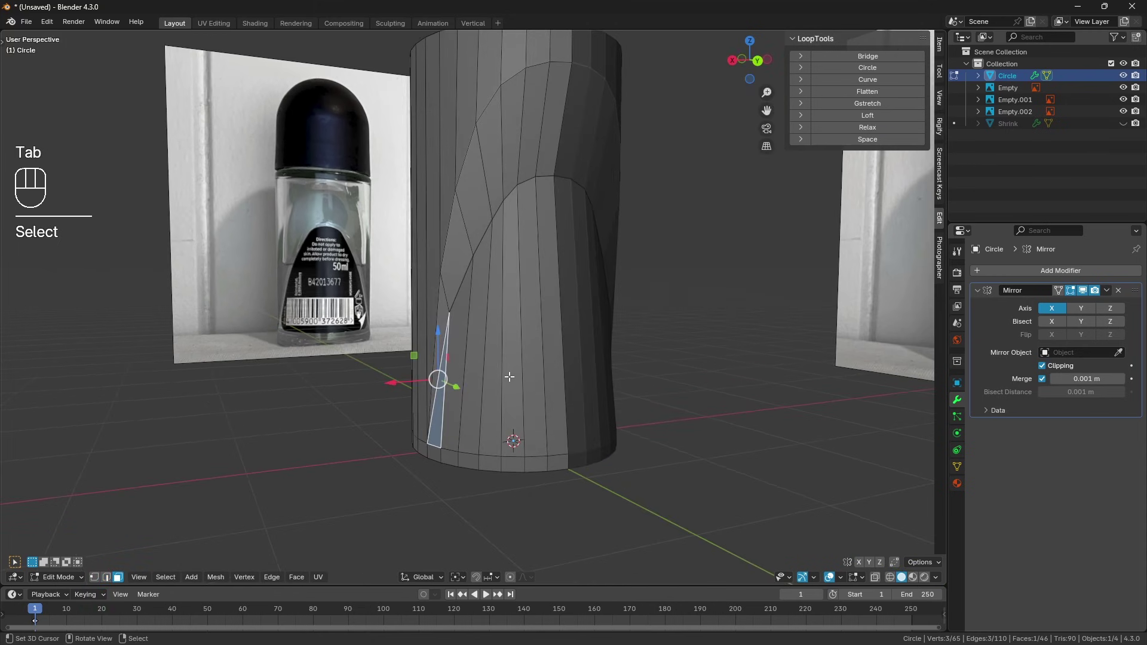
pyautogui.keyDown('ctrl'); pyautogui.click(505, 315); pyautogui.keyUp('ctrl')
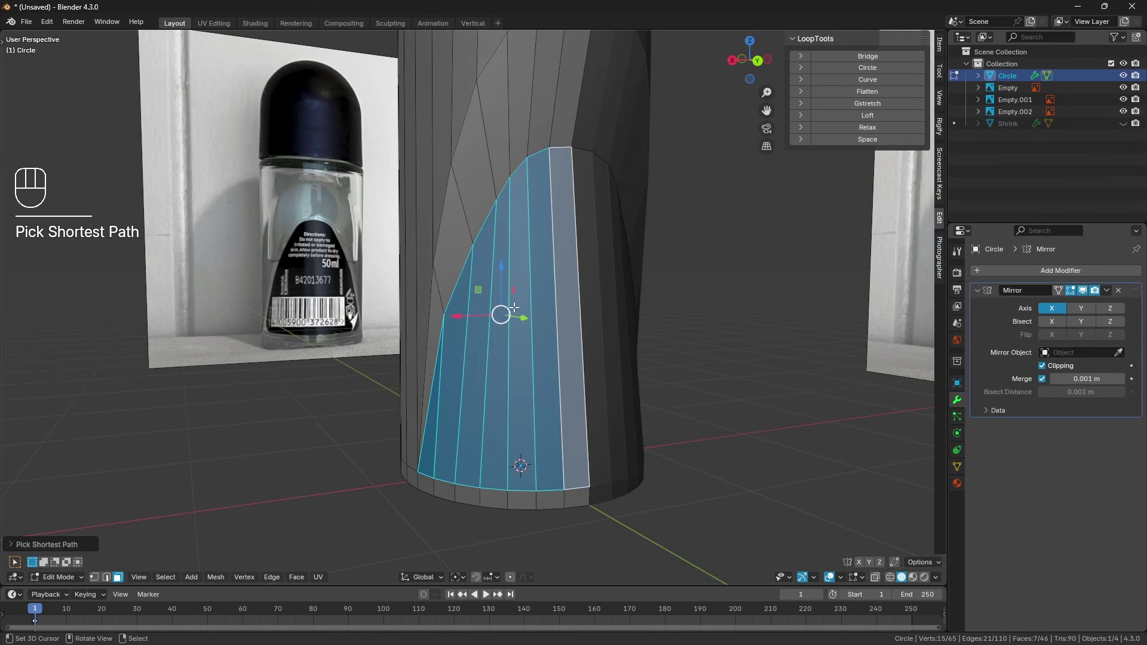
# Select only the six inner arch edges from the lower side corner to the top centre
pyautogui.click(103, 577)
pyautogui.click(450, 294)
pyautogui.keyDown('ctrl'); pyautogui.click(570, 150); pyautogui.keyUp('ctrl')
pyautogui.press('q')
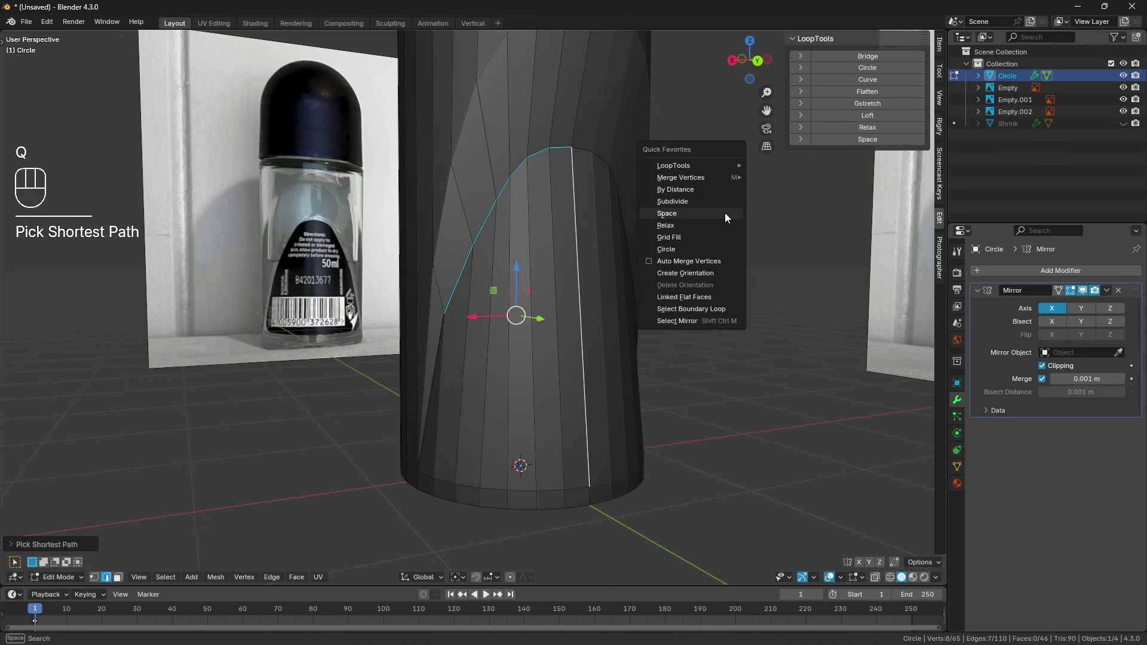
pyautogui.hotkey('ctrl', 'z')
pyautogui.keyDown('ctrl'); pyautogui.click(564, 145); pyautogui.keyUp('ctrl')
pyautogui.hotkey('ctrl', 'z')
pyautogui.keyDown('ctrl'); pyautogui.click(563, 144); pyautogui.keyUp('ctrl')
# Try to evenly distribute the selected arch edges with LoopTools Space
pyautogui.press('q')
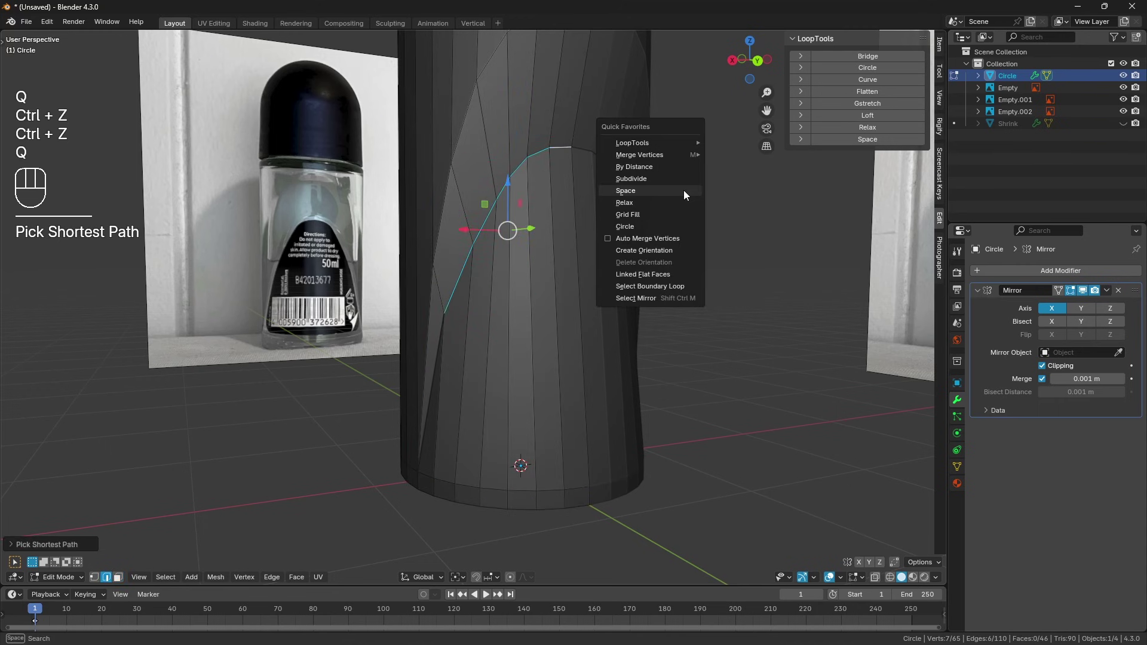
pyautogui.click(684, 190)
pyautogui.hotkey('ctrl', 'z')
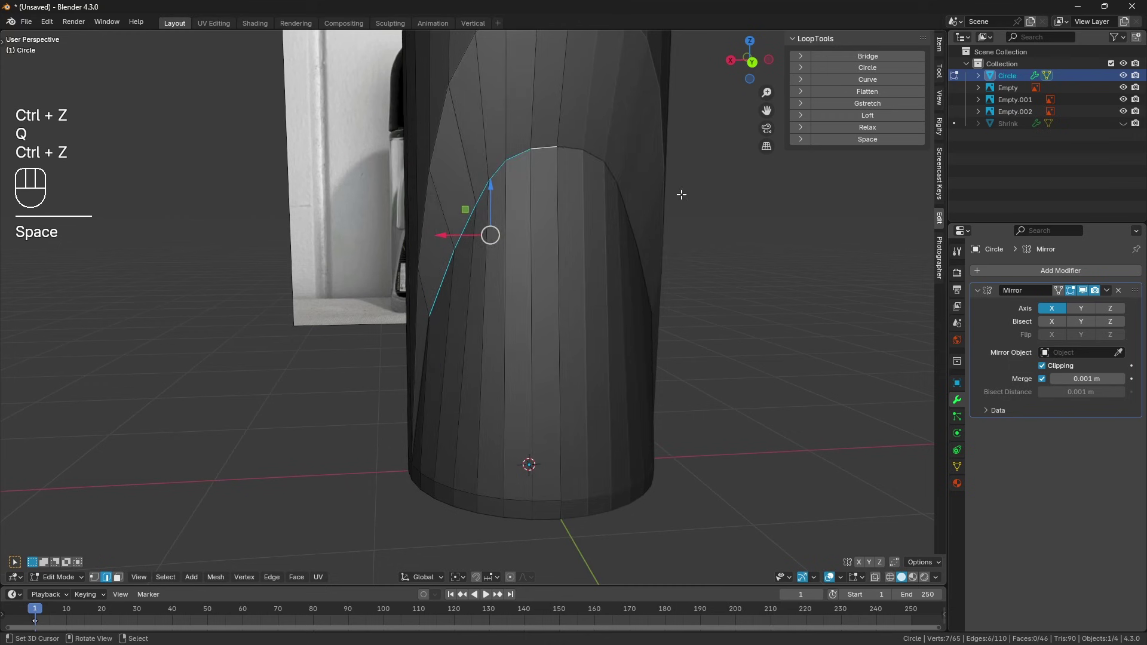
# Try to relax the six selected inner arch edges with LoopTools Relax
pyautogui.press('q')
pyautogui.click(678, 203)
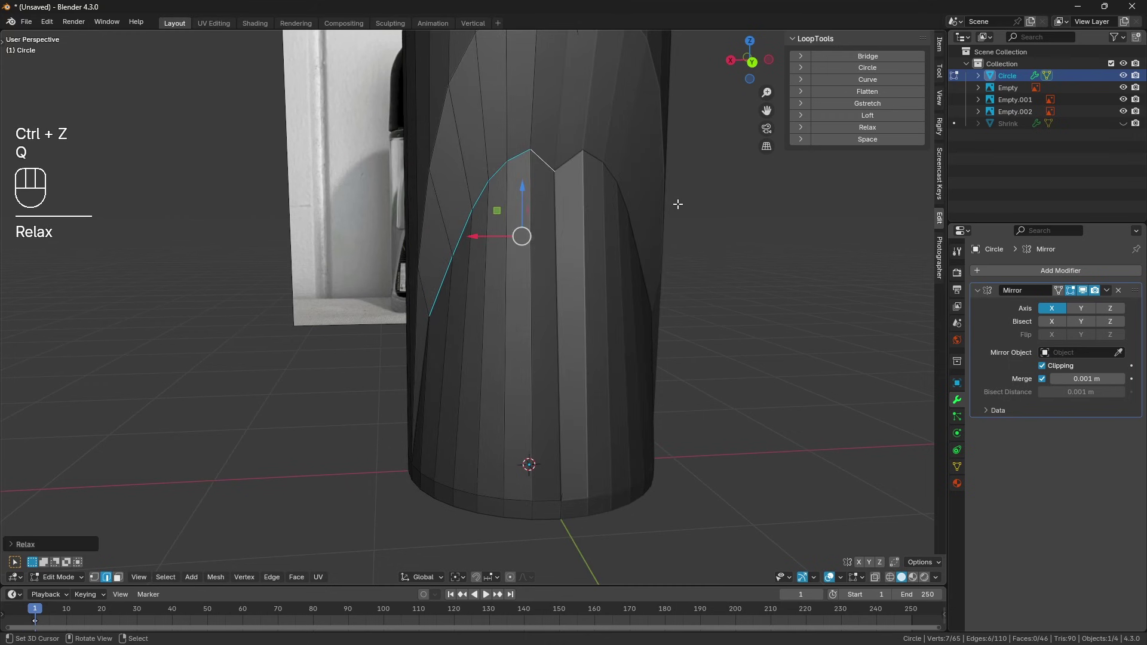
pyautogui.hotkey('ctrl', 'z')
# Exclude the top centre edge from the selection, relax the five remaining inner arch edges with LoopTools, and deselect everything
pyautogui.press('z')
pyautogui.click(640, 205)
pyautogui.moveTo(640, 204); pyautogui.dragTo(612, 262, button='middle')
pyautogui.press('z')
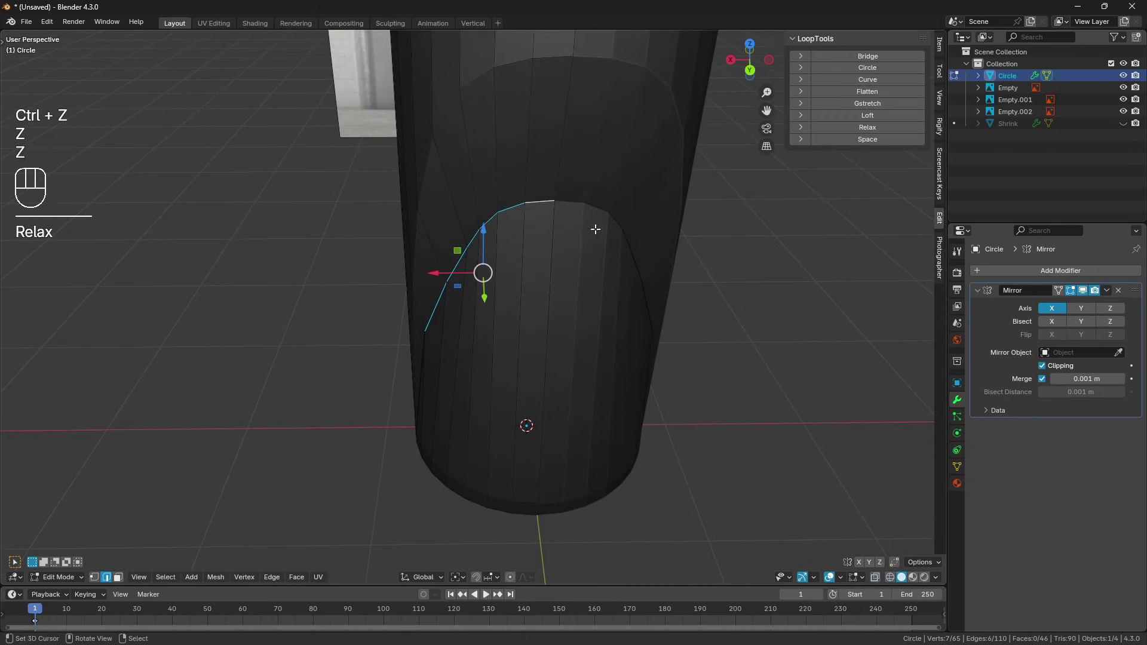
pyautogui.keyDown('shift'); pyautogui.click(553, 201); pyautogui.keyUp('shift')
pyautogui.press('q')
pyautogui.click(842, 260)
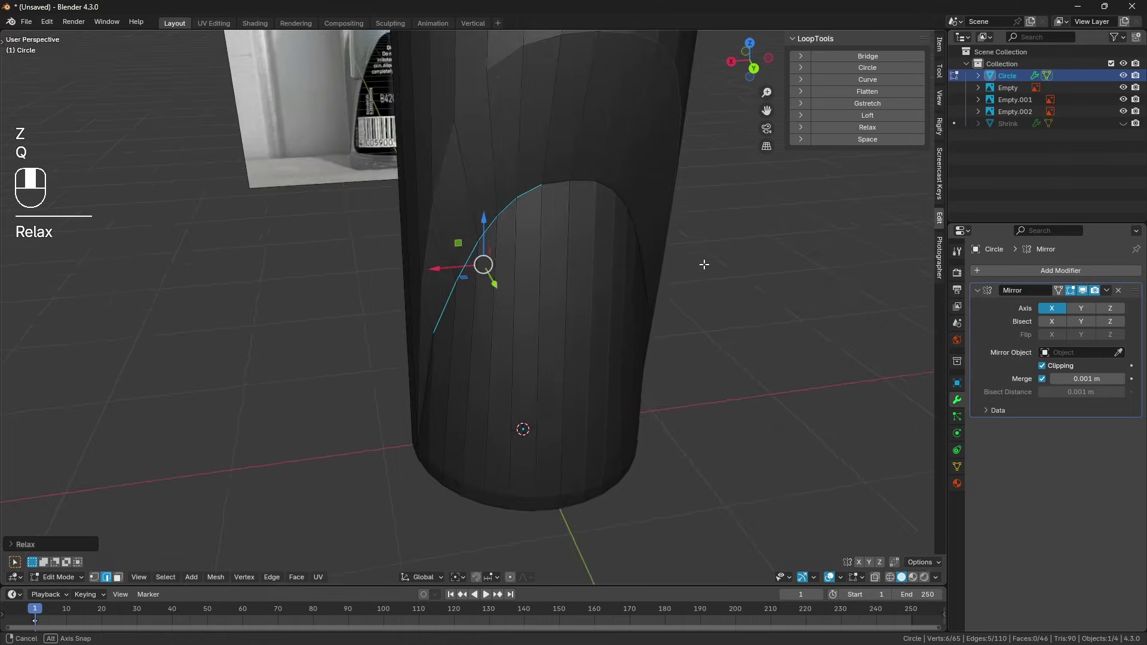
pyautogui.hotkey('ctrl', 'z')
pyautogui.hotkey('ctrl', 'shift', 'z')
pyautogui.moveTo(726, 242); pyautogui.dragTo(584, 169, button='middle')
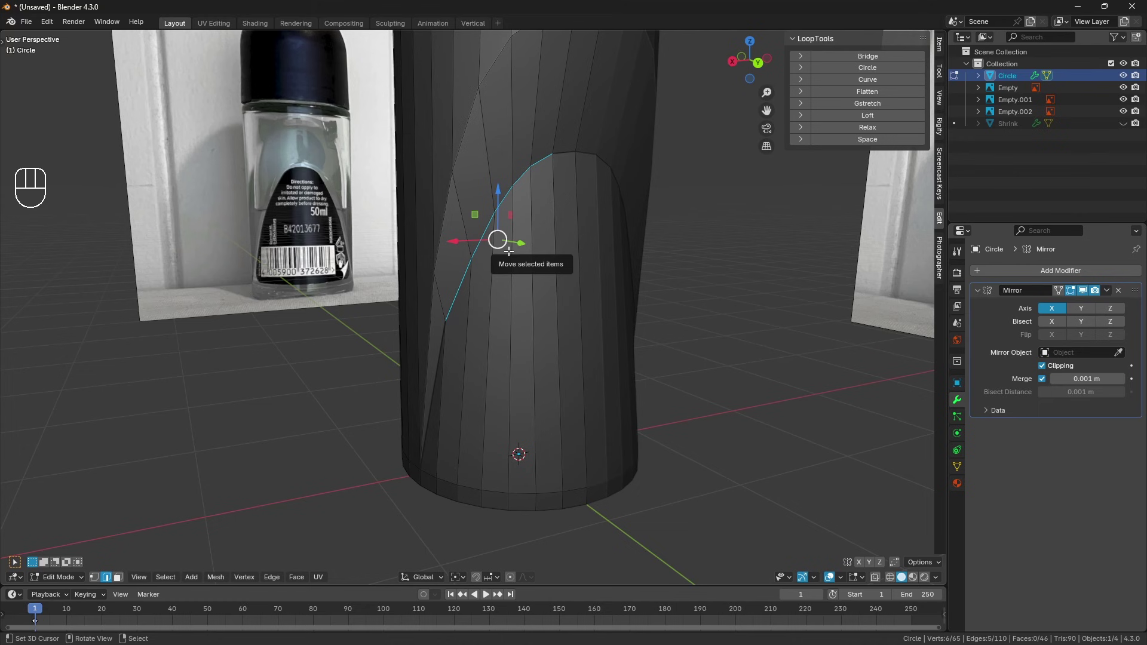
pyautogui.press('a')
pyautogui.press('a')
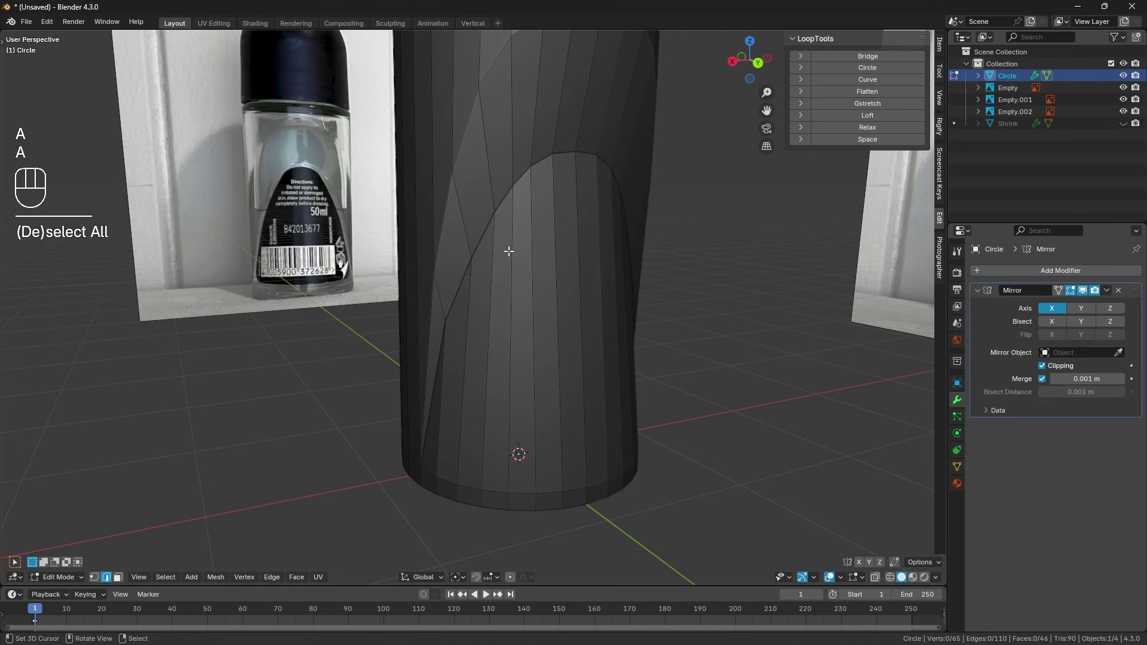
# Select the seven panel faces below the inner arch, duplicate them in place, and separate the copy into its own object
pyautogui.click(119, 578)
pyautogui.click(435, 442)
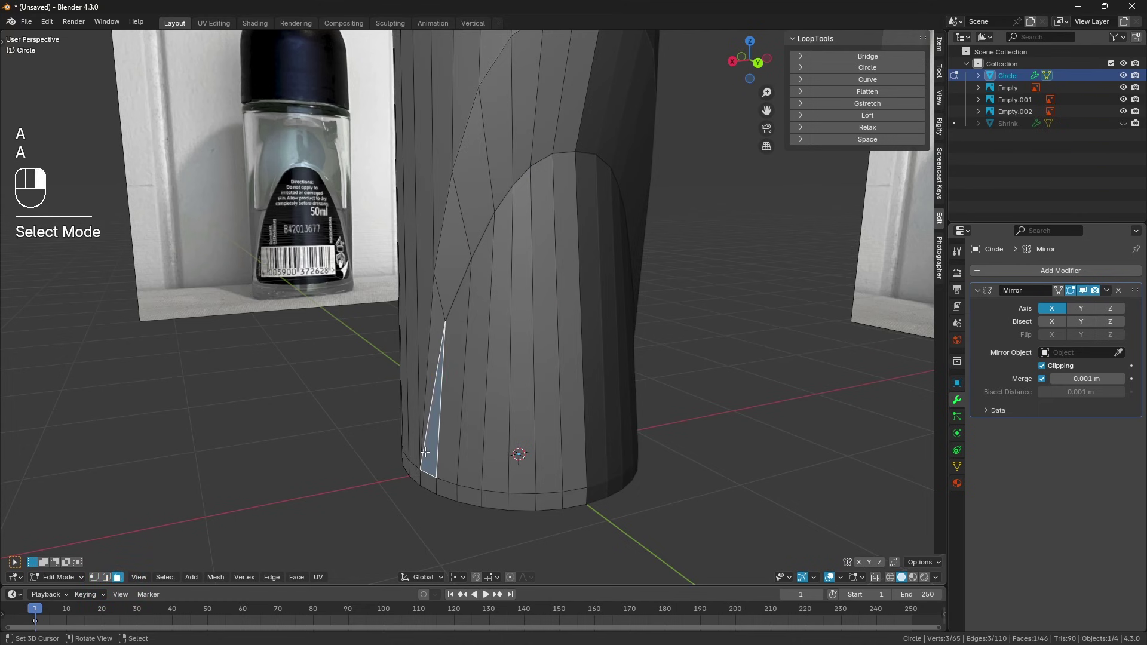
pyautogui.keyDown('ctrl'); pyautogui.click(575, 362); pyautogui.keyUp('ctrl')
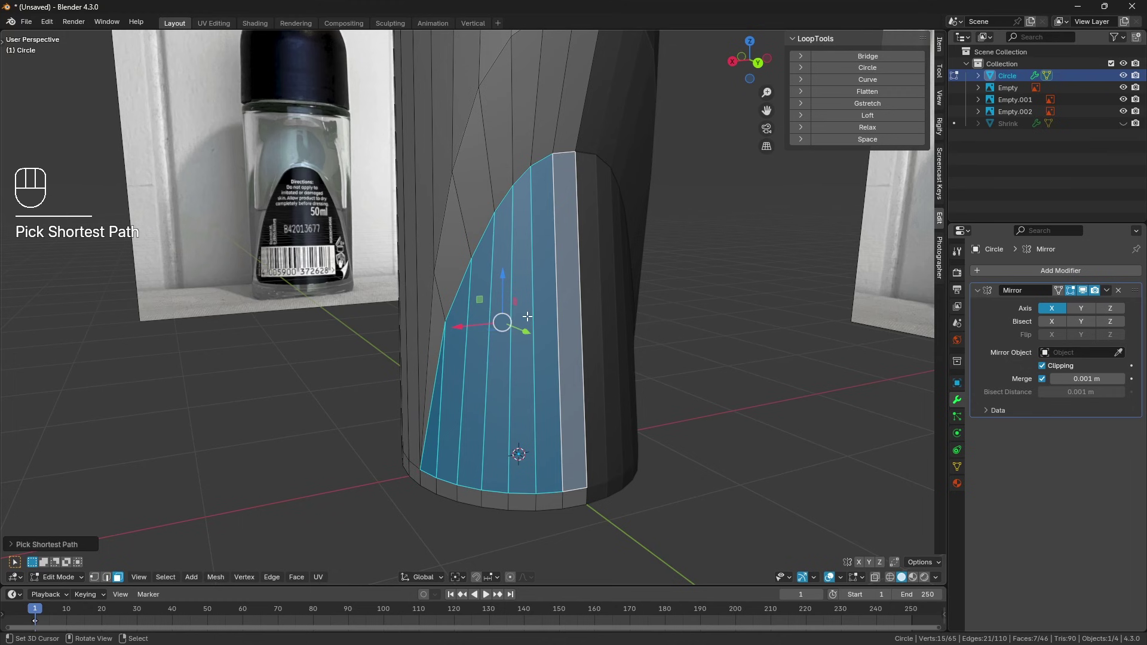
pyautogui.hotkey('shift', 'd')
pyautogui.rightClick(541, 335)
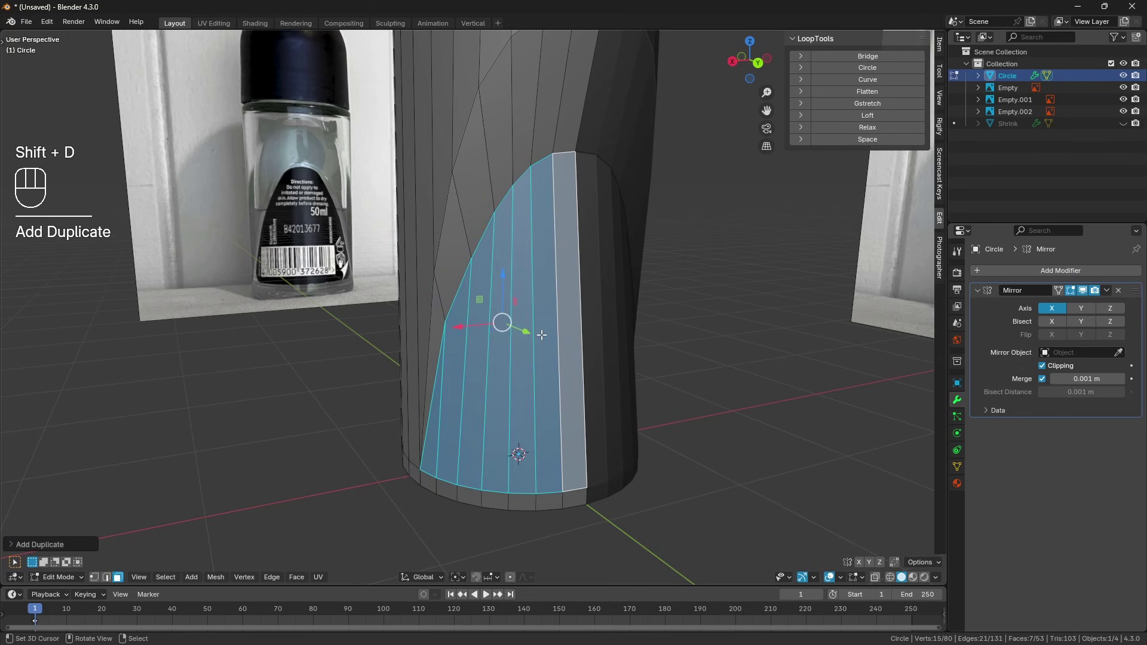
pyautogui.press('p')
pyautogui.click(541, 334)
# Return to Object Mode and isolate the separated back panel in local view
pyautogui.press('Tab')
pyautogui.click(561, 339)
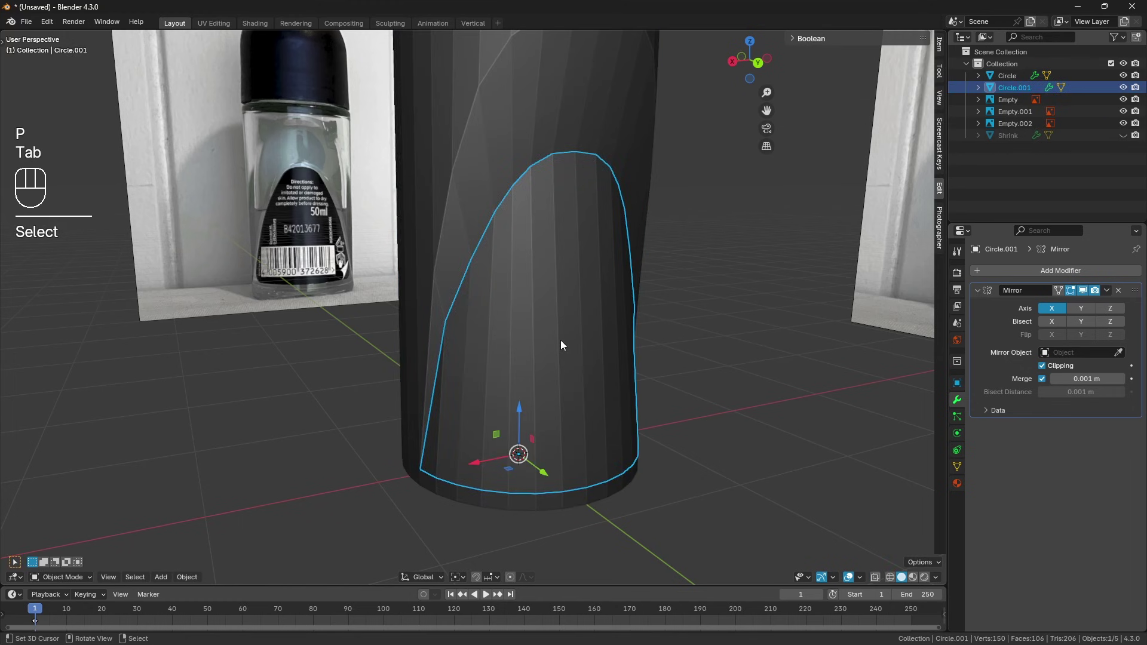
pyautogui.press('KP_Divide')
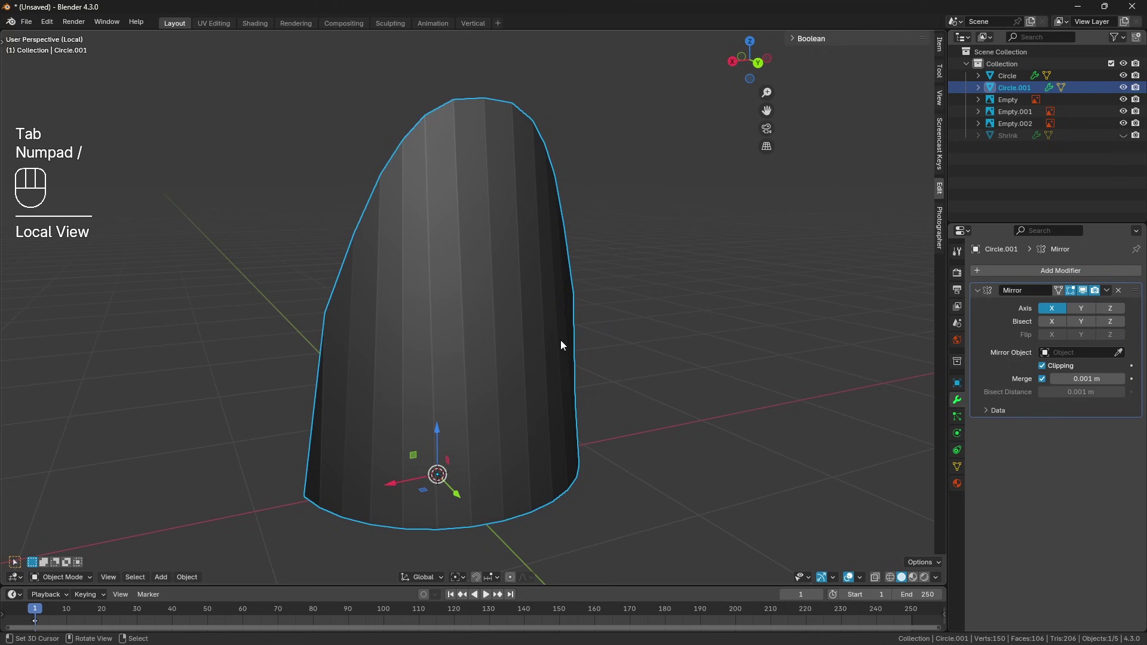
# Rename the separated back panel Shrink_Back and apply its Mirror modifier
pyautogui.doubleClick(1013, 88)
pyautogui.write('Shrin')
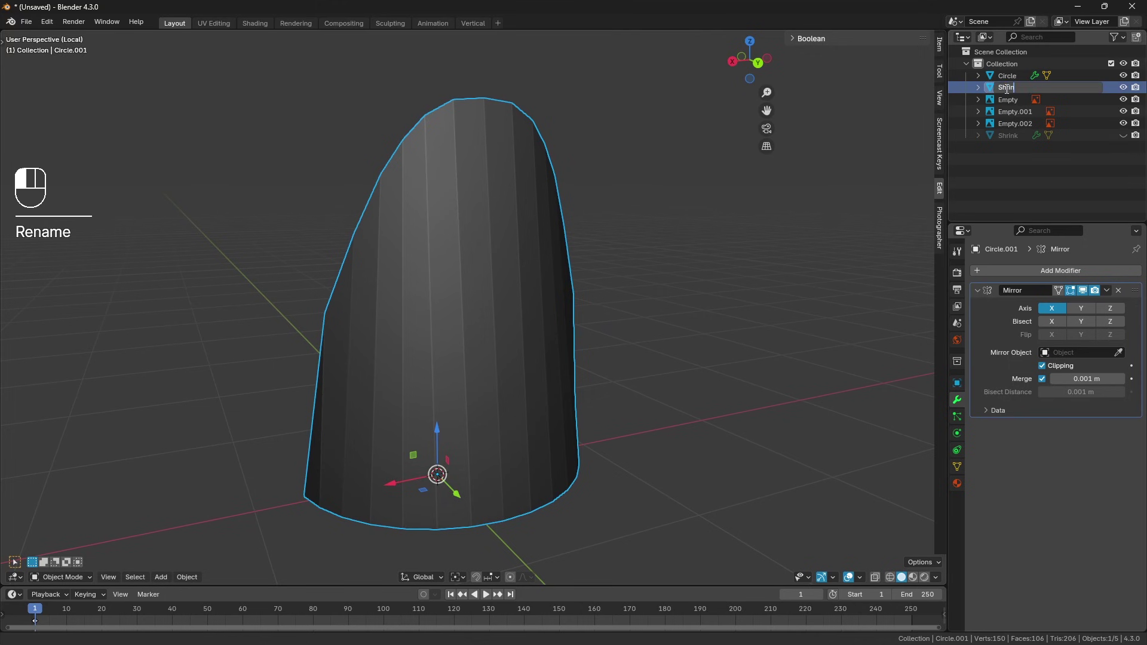
pyautogui.write('k_Back')
pyautogui.press('Return')
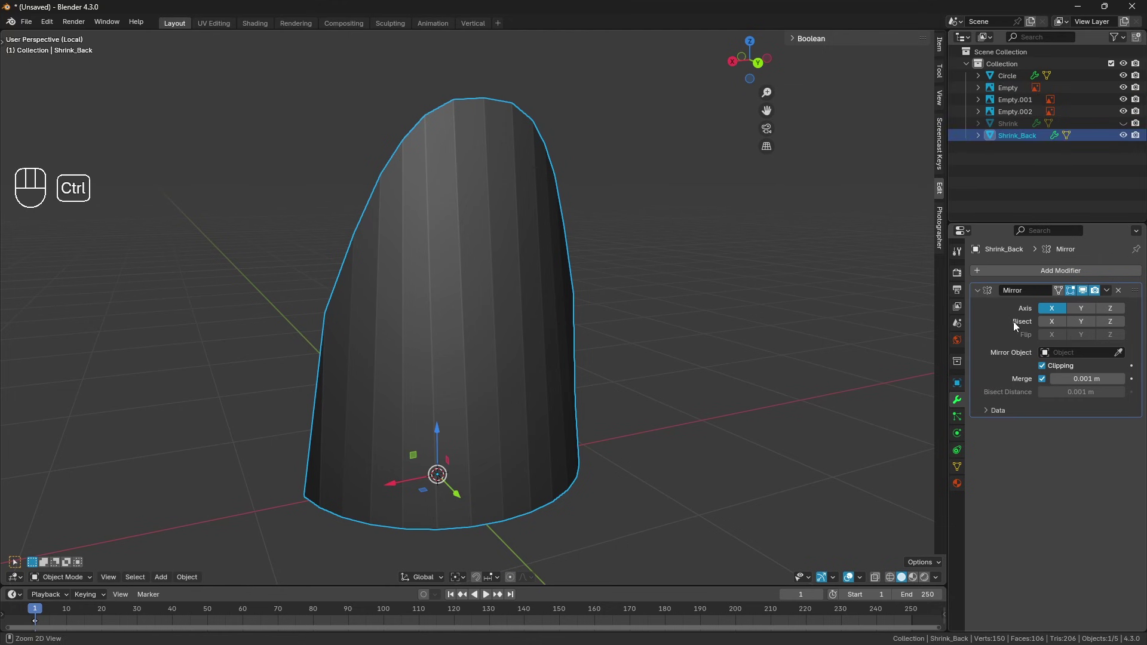
pyautogui.hotkey('ctrl', 'a')
pyautogui.click(1036, 272)
pyautogui.click(1036, 276)
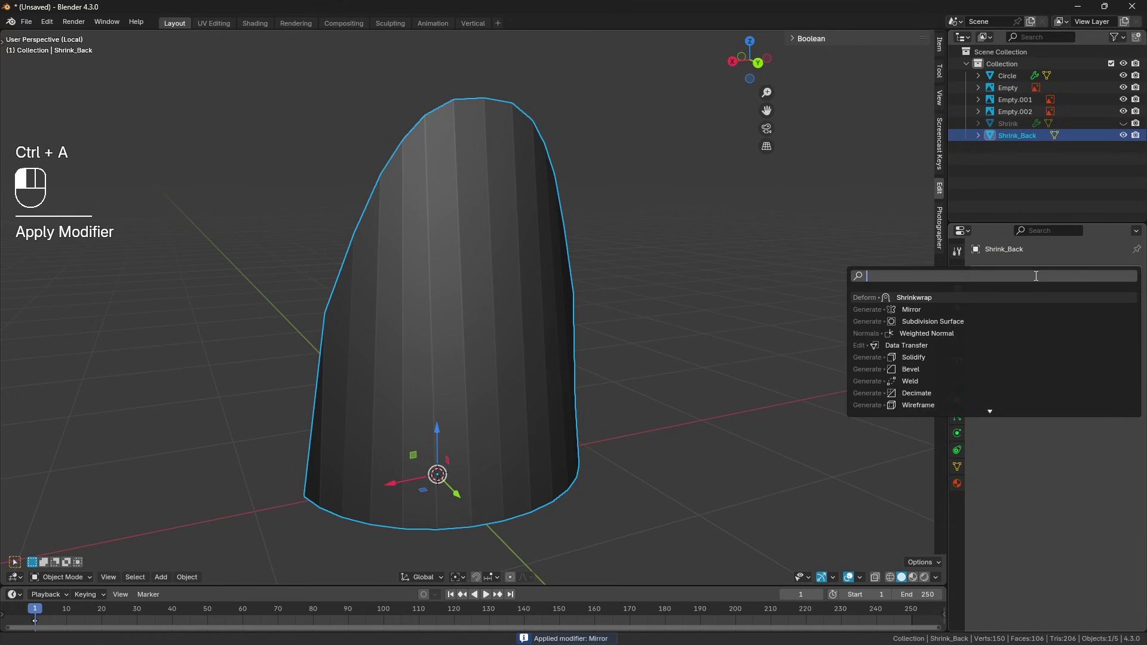
pyautogui.write('shrink')
pyautogui.press('Return')
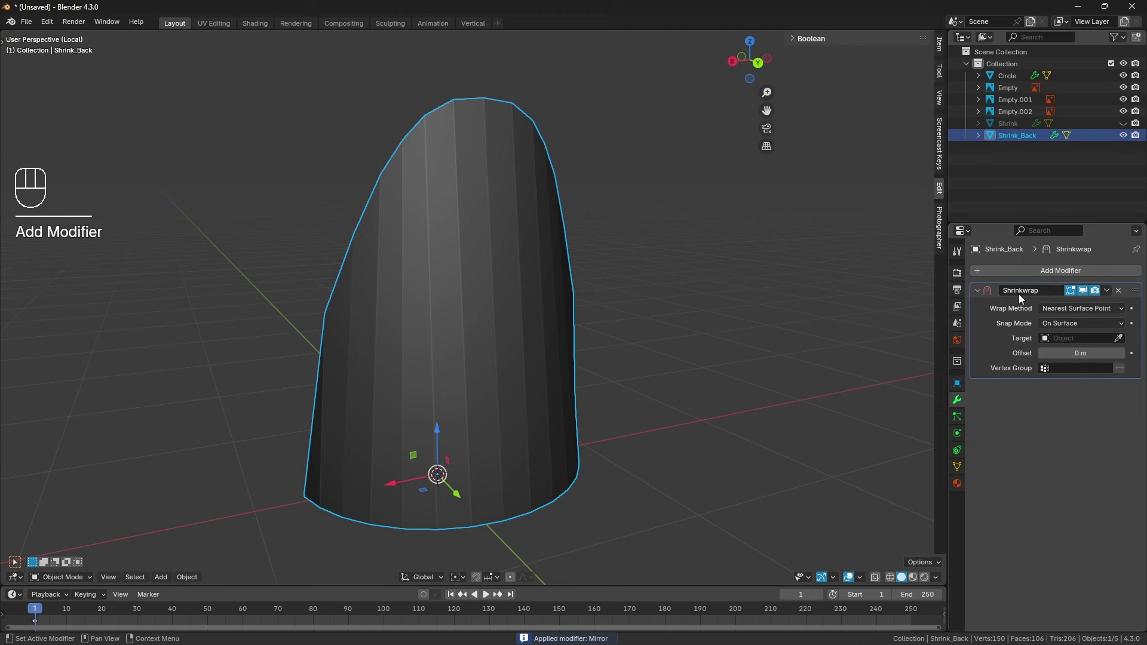
pyautogui.click(1118, 290)
# Add a Subdivision Surface modifier at level 4 to Shrink_Back and shade the object smooth
pyautogui.click(1091, 271)
pyautogui.click(1088, 268)
pyautogui.write('su')
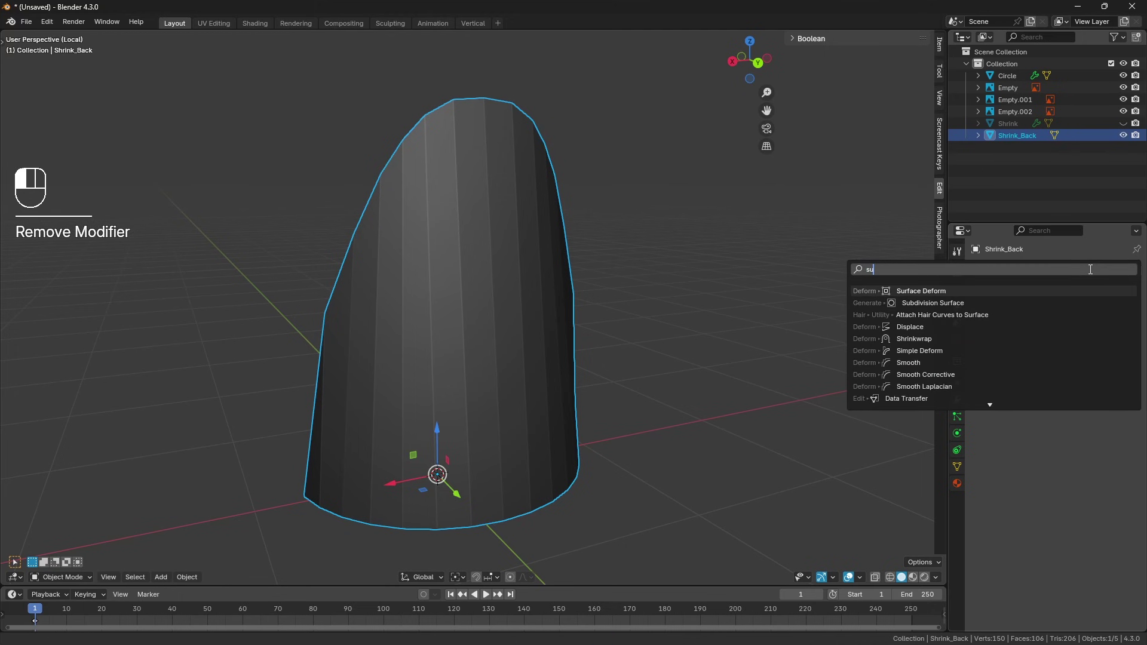
pyautogui.press('Down')
pyautogui.press('Return')
pyautogui.click(1088, 324)
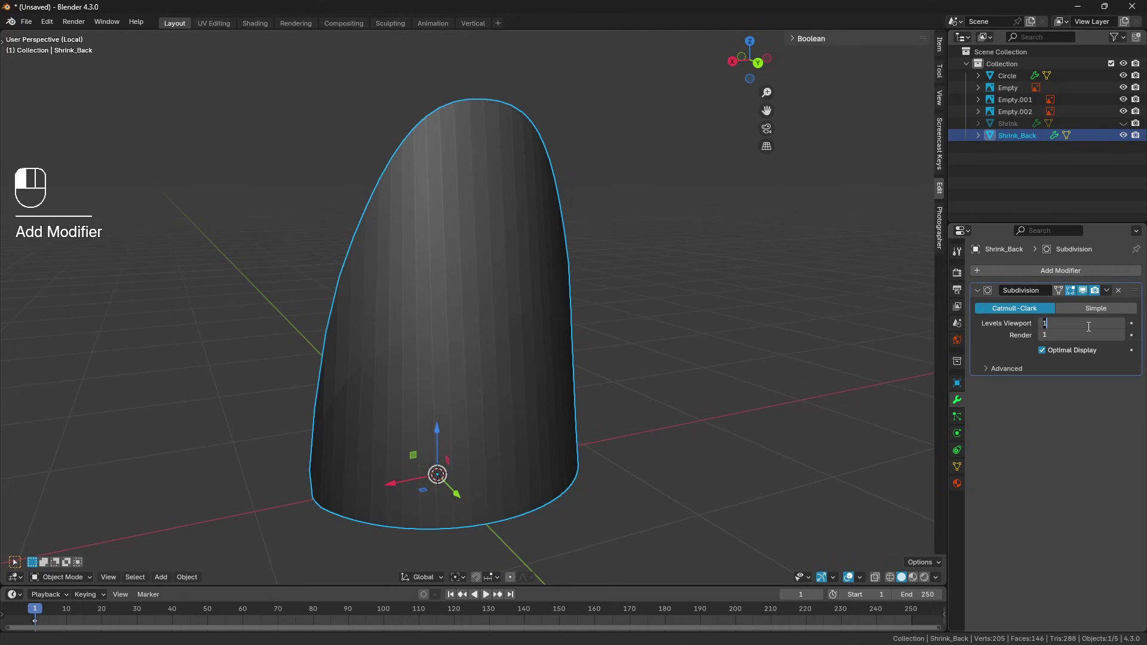
pyautogui.write('4')
pyautogui.press('Return')
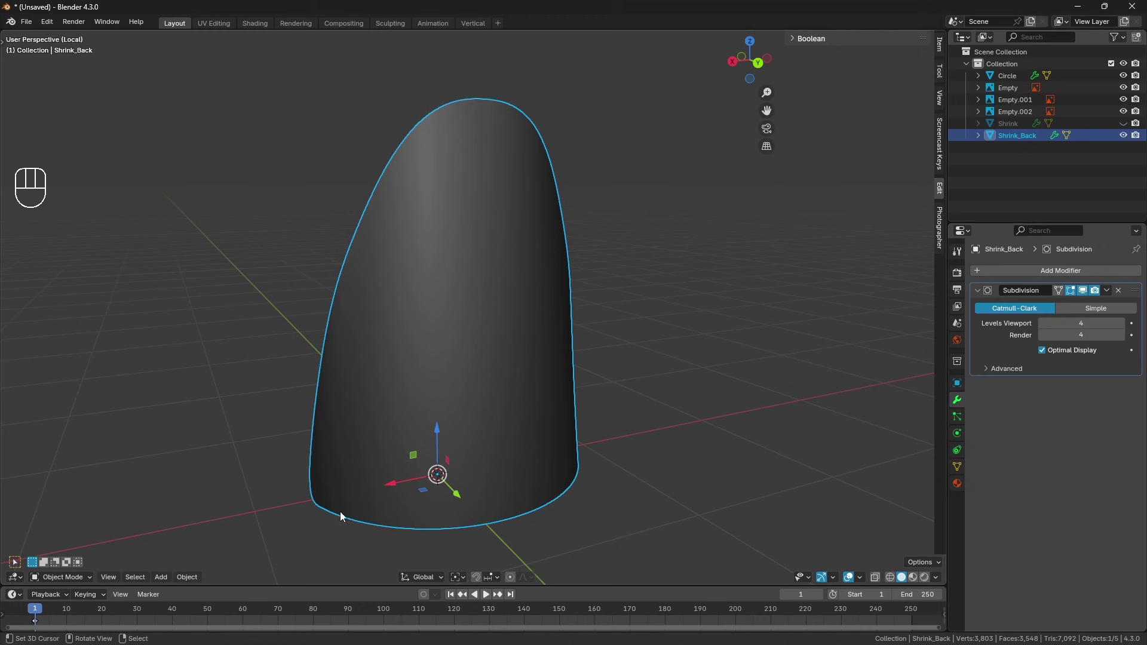
pyautogui.click(182, 577)
pyautogui.click(227, 356)
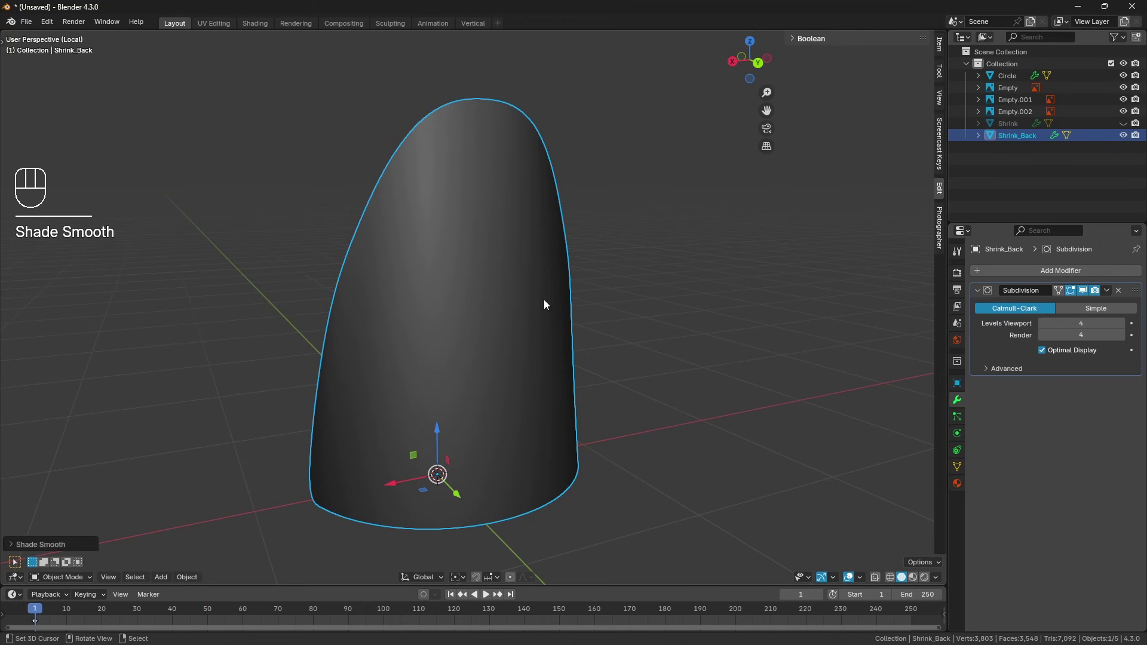
# Crease the entire outer boundary of Shrink_Back, both the arch edges and the bottom edges, and return to Object Mode
pyautogui.press('Tab')
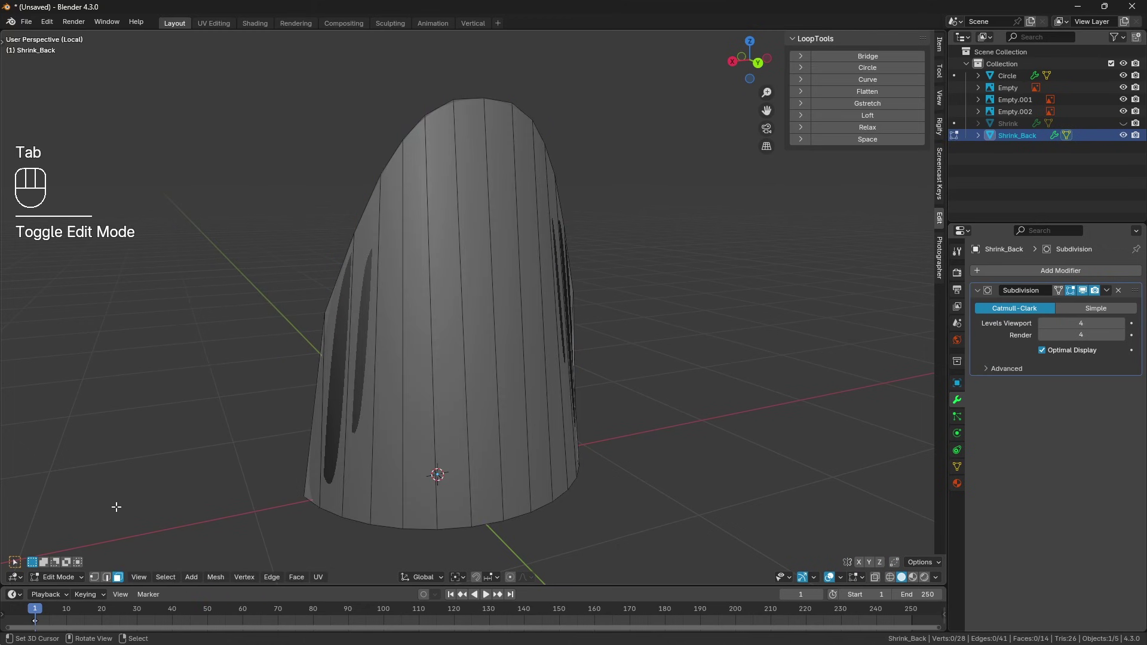
pyautogui.click(108, 576)
pyautogui.moveTo(305, 353); pyautogui.dragTo(336, 263, button='middle')
pyautogui.keyDown('alt'); pyautogui.click(336, 263); pyautogui.keyUp('alt')
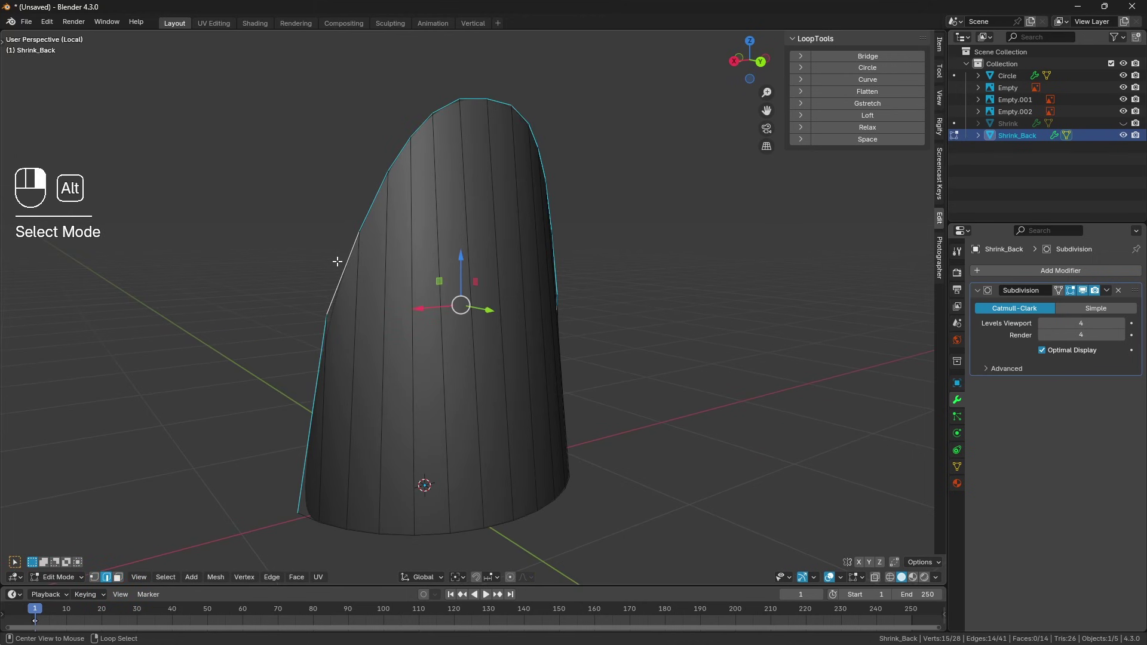
pyautogui.keyDown('alt'); pyautogui.keyDown('shift'); pyautogui.click(371, 543); pyautogui.keyUp('shift'); pyautogui.keyUp('alt')
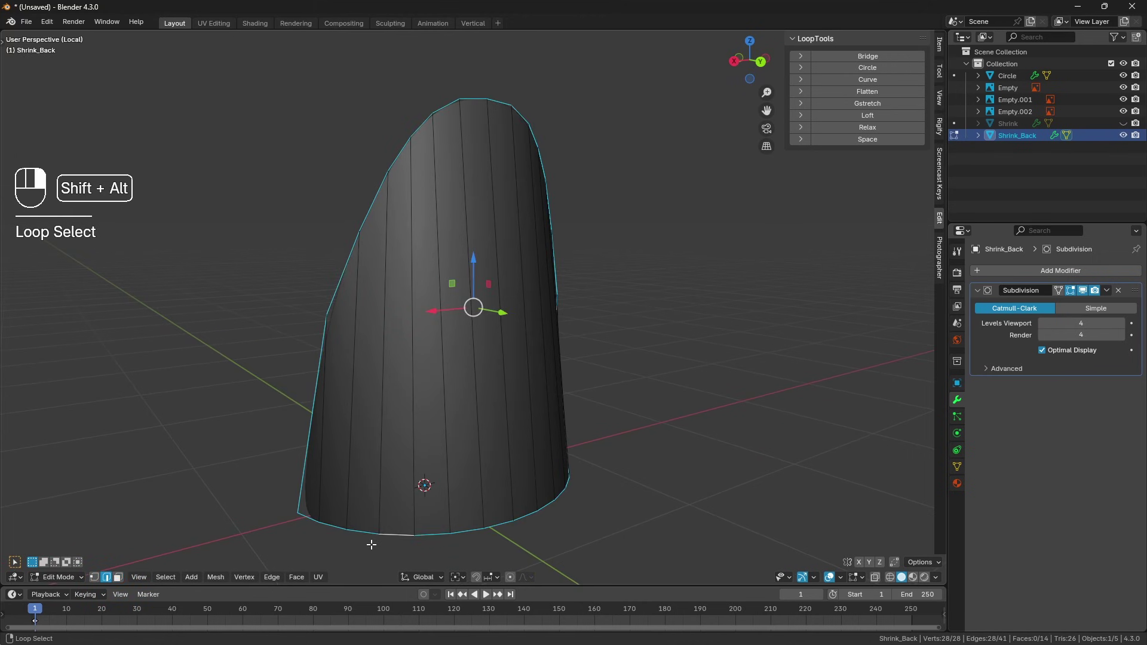
pyautogui.hotkey('shift', 'e')
pyautogui.click(585, 477)
pyautogui.press('a')
pyautogui.press('a')
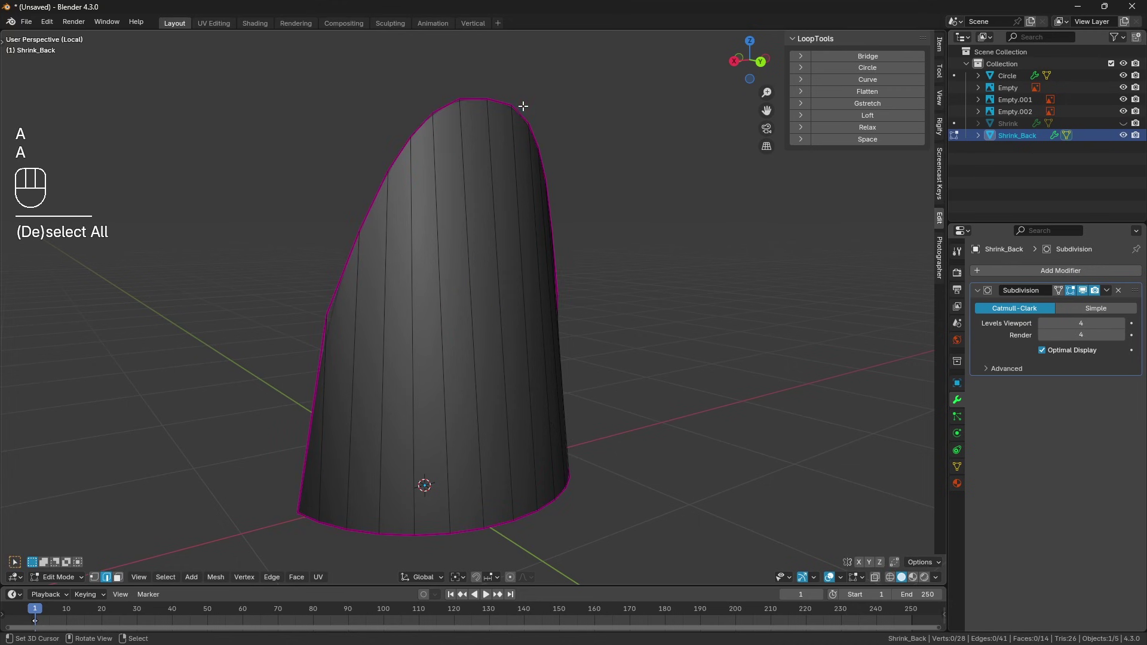
pyautogui.moveTo(328, 249); pyautogui.dragTo(535, 197, button='middle')
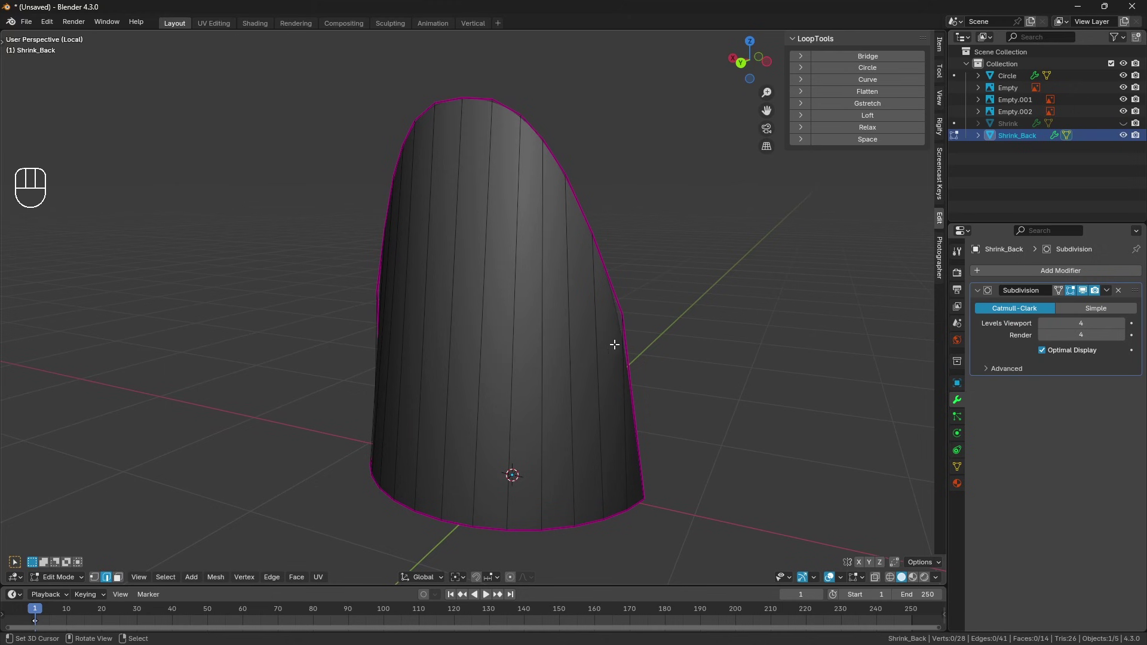
pyautogui.moveTo(615, 345); pyautogui.dragTo(577, 368, button='middle')
pyautogui.press('Tab')
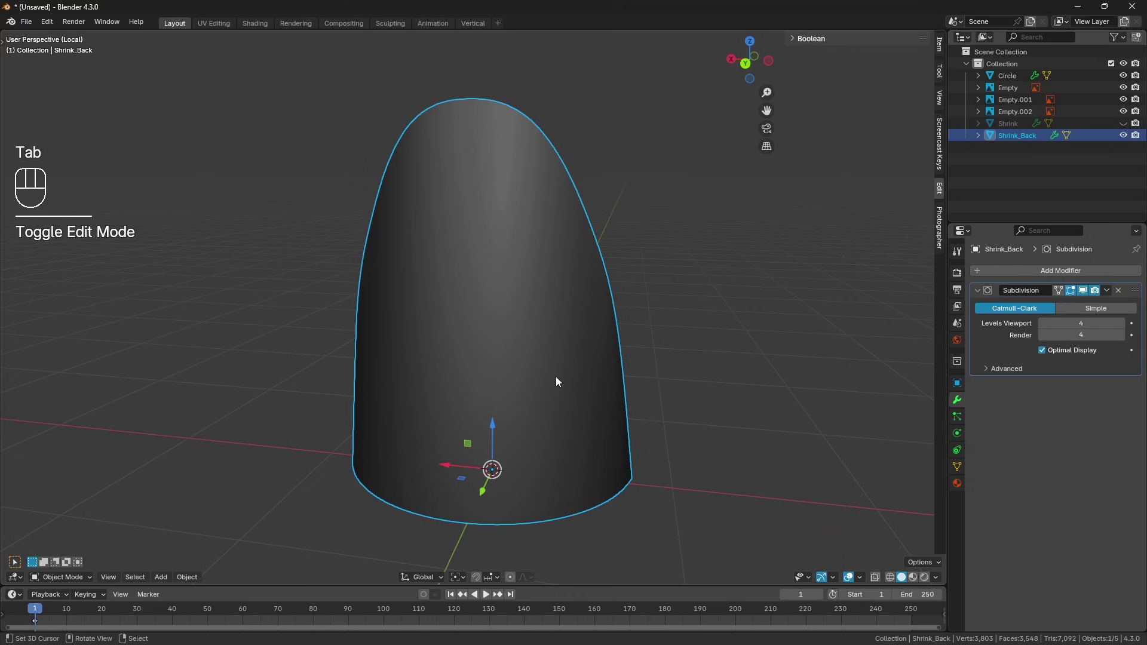
# Hide Shrink_Back, leave local view, and deselect everything
pyautogui.moveTo(555, 376); pyautogui.dragTo(622, 381, button='middle')
pyautogui.press('h')
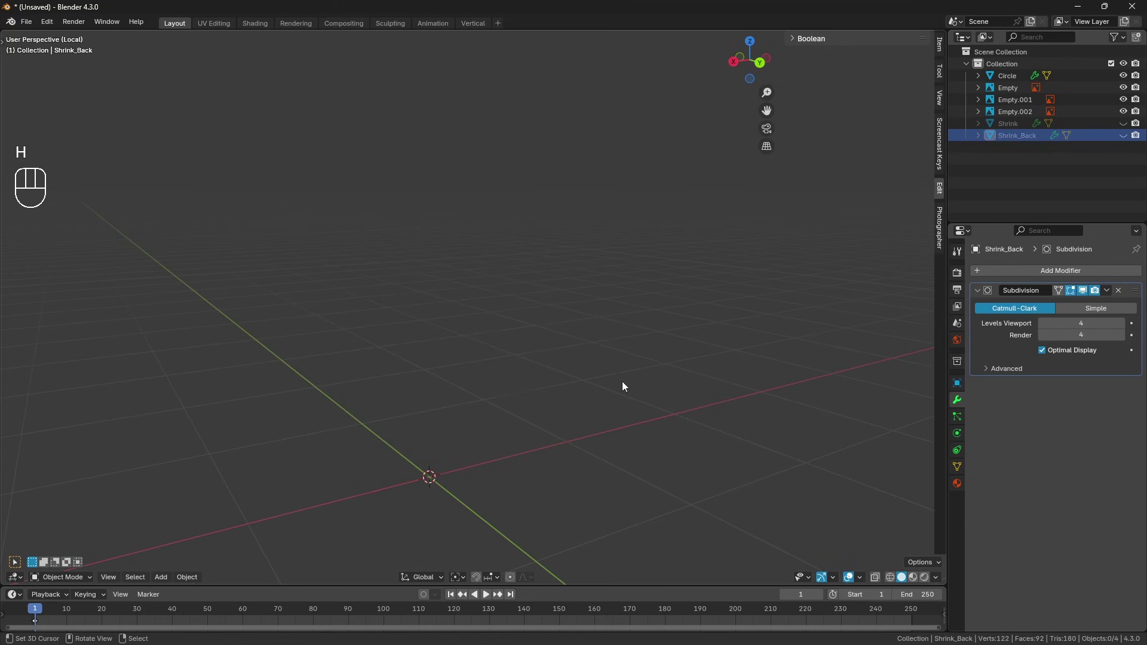
pyautogui.press('KP_Divide')
pyautogui.press('a')
pyautogui.press('a')
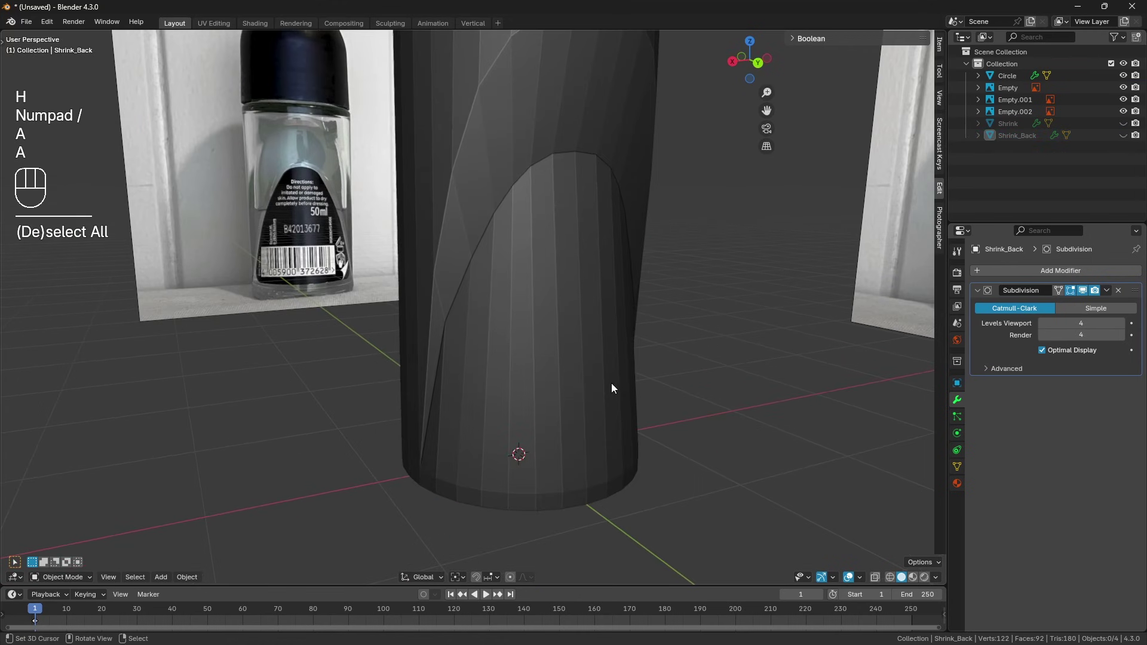
# Add a Shrinkwrap modifier to the bottle body with the Shrink object as its target, and check the body's shape
pyautogui.click(611, 385)
pyautogui.moveTo(592, 382); pyautogui.dragTo(908, 313, button='middle')
pyautogui.click(990, 270)
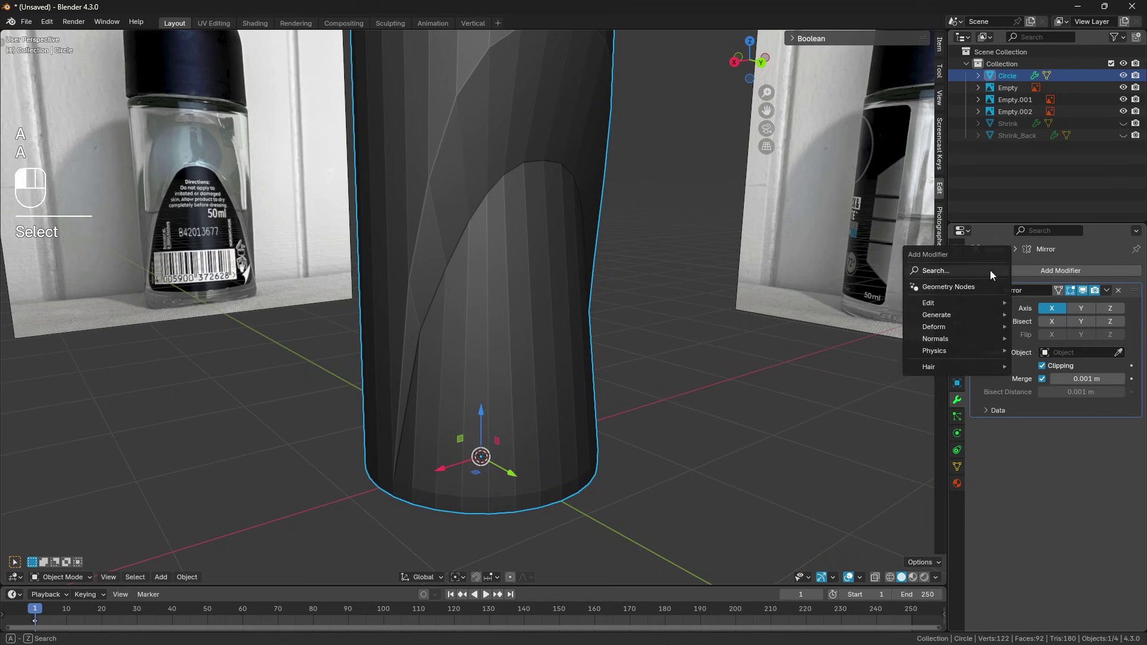
pyautogui.write('shrink')
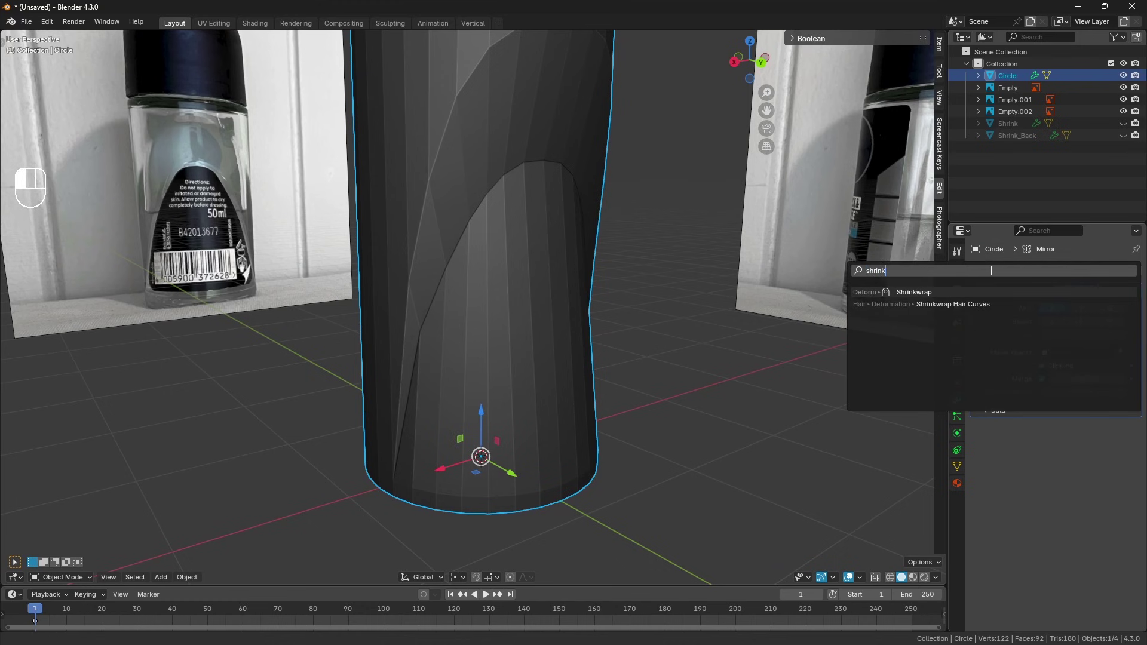
pyautogui.press('Return')
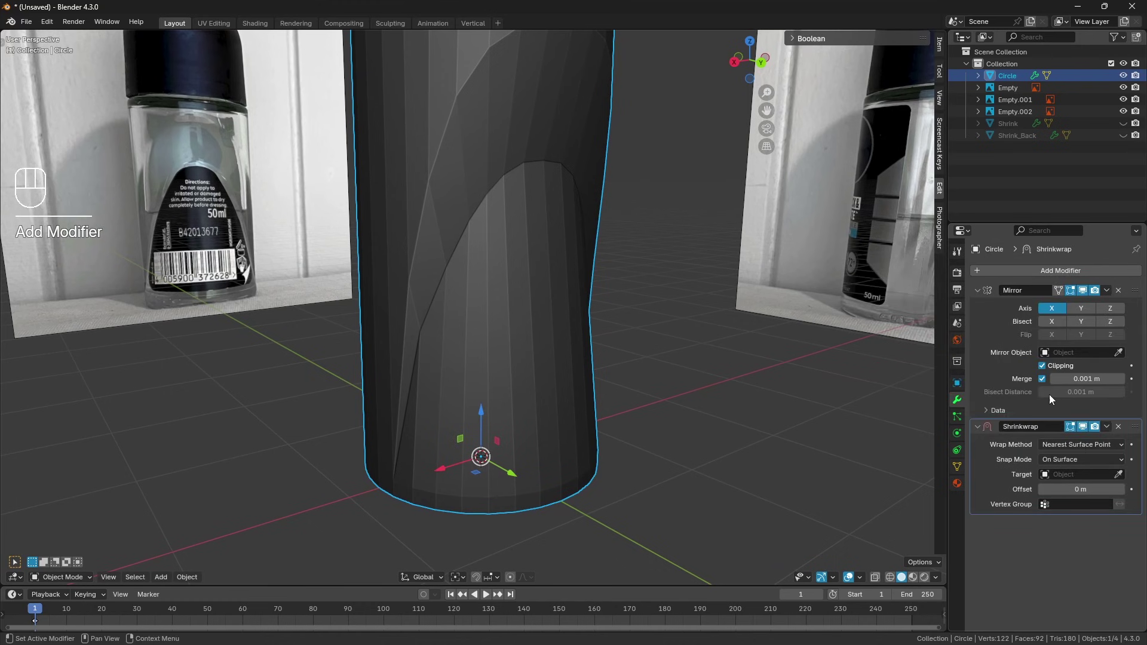
pyautogui.click(1062, 474)
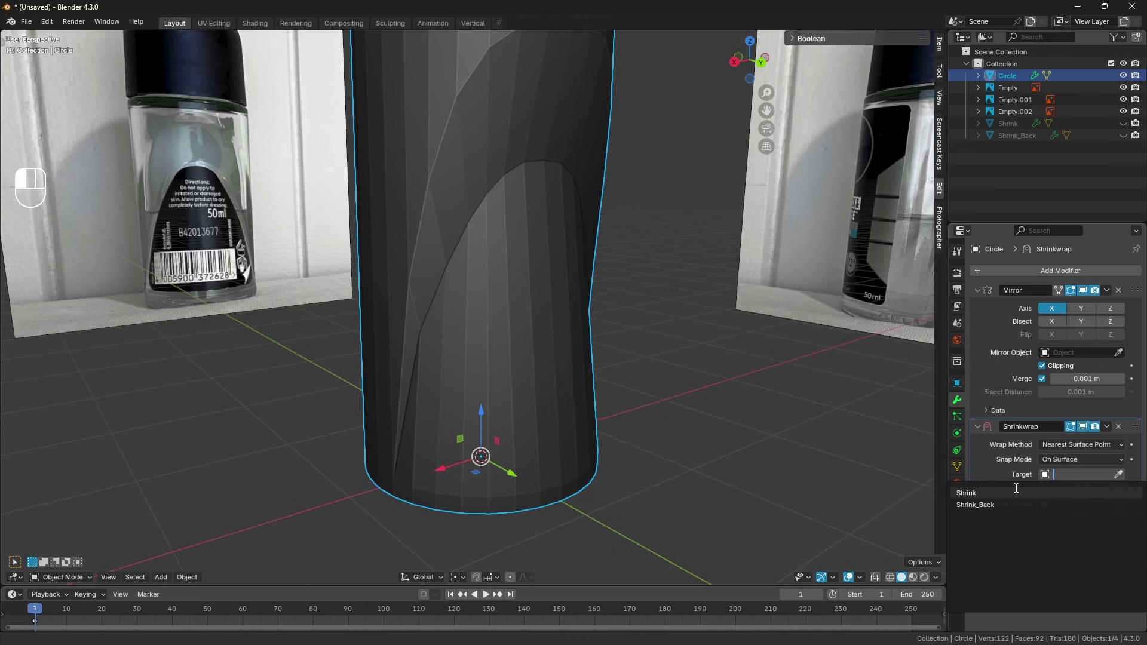
pyautogui.click(966, 493)
pyautogui.scroll(-4, 544, 349)
pyautogui.scroll(2, 422, 335)
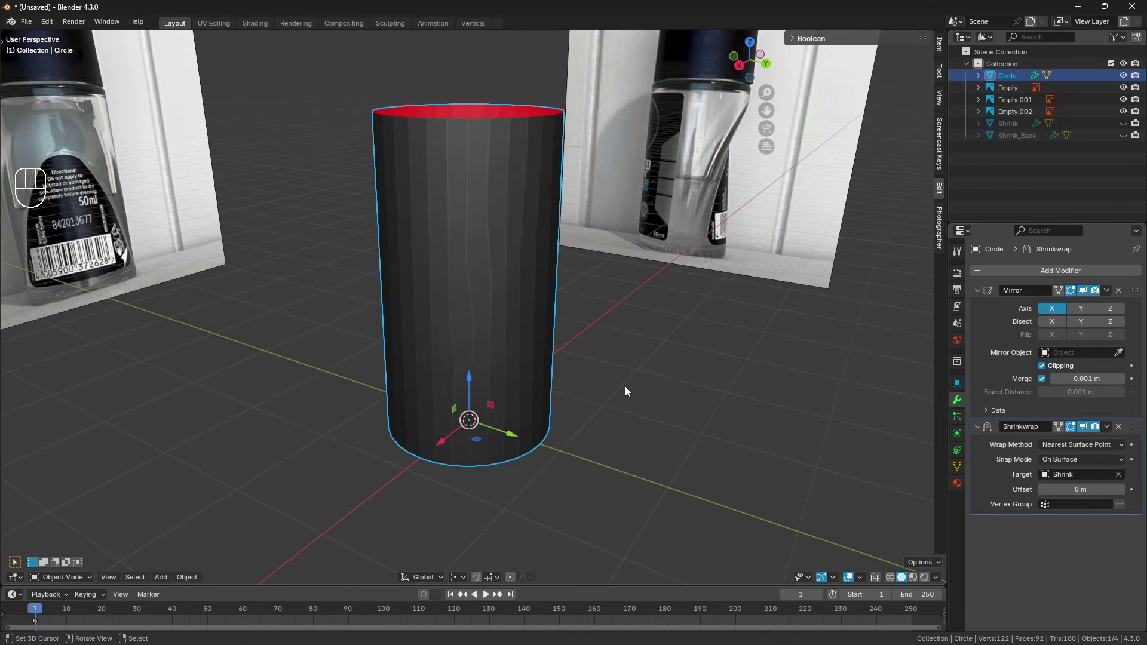
pyautogui.moveTo(617, 388); pyautogui.dragTo(581, 360, button='middle')
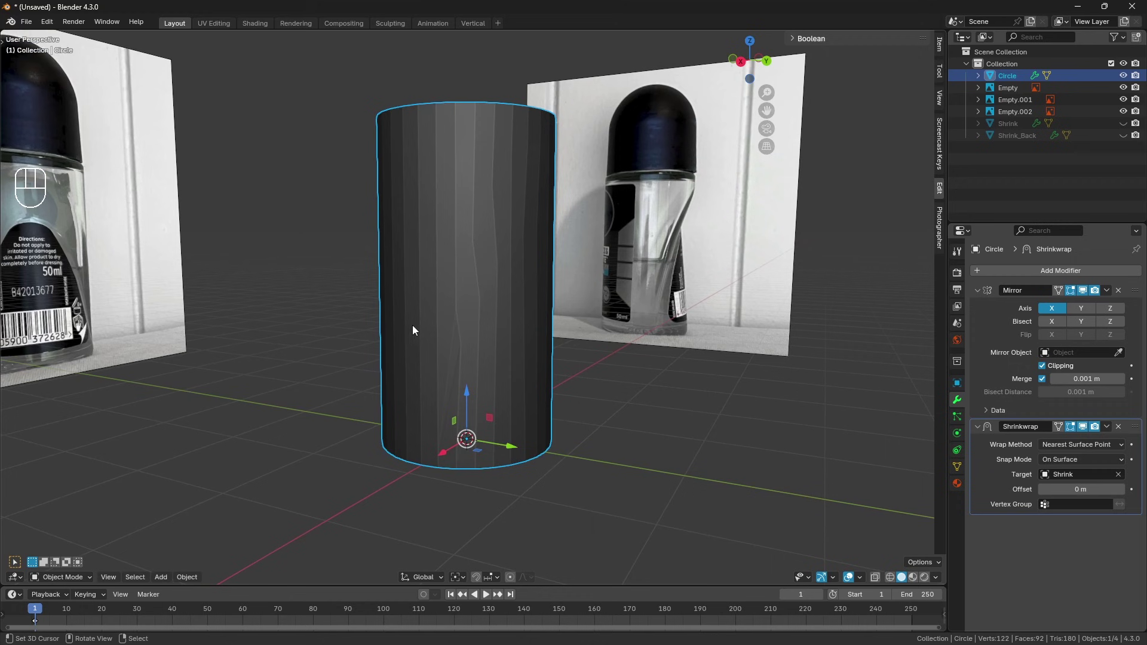
# Open the bottle body in Edit Mode with face selection and turn off the Shrinkwrap modifier's viewport display
pyautogui.press('Tab')
pyautogui.click(957, 467)
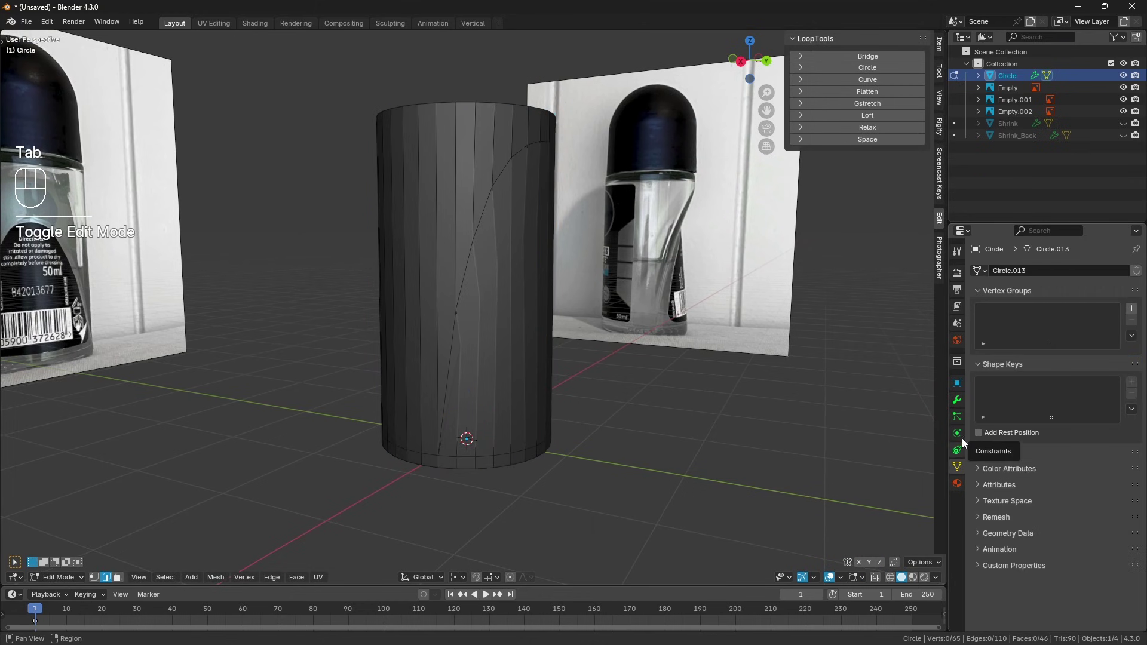
pyautogui.click(957, 400)
pyautogui.click(1083, 429)
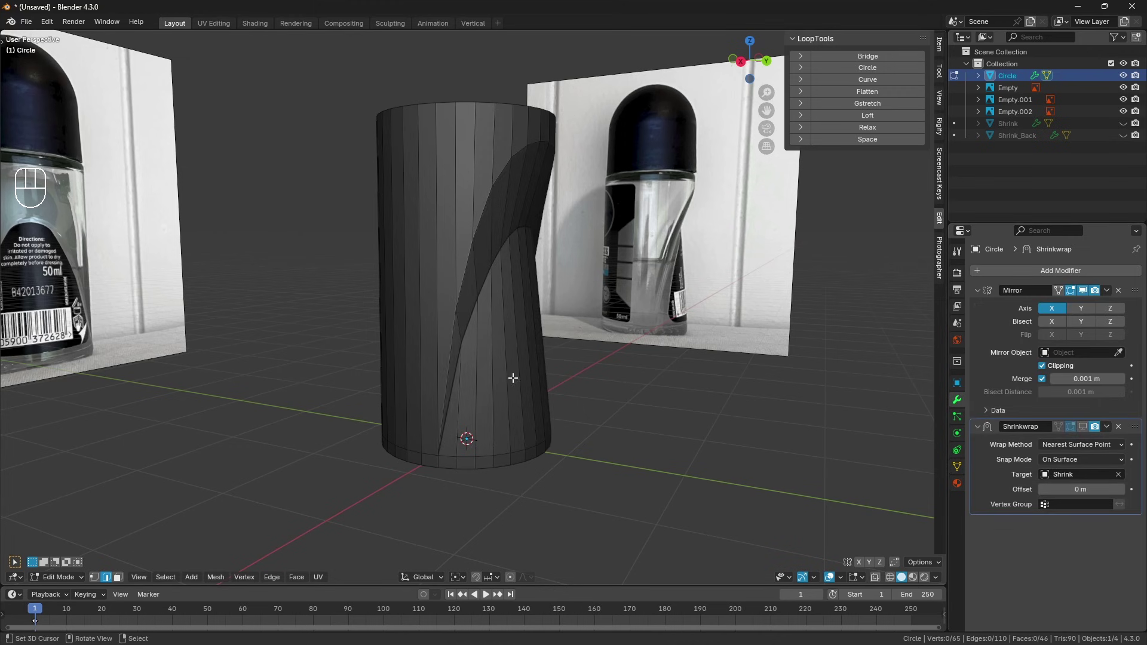
pyautogui.click(118, 578)
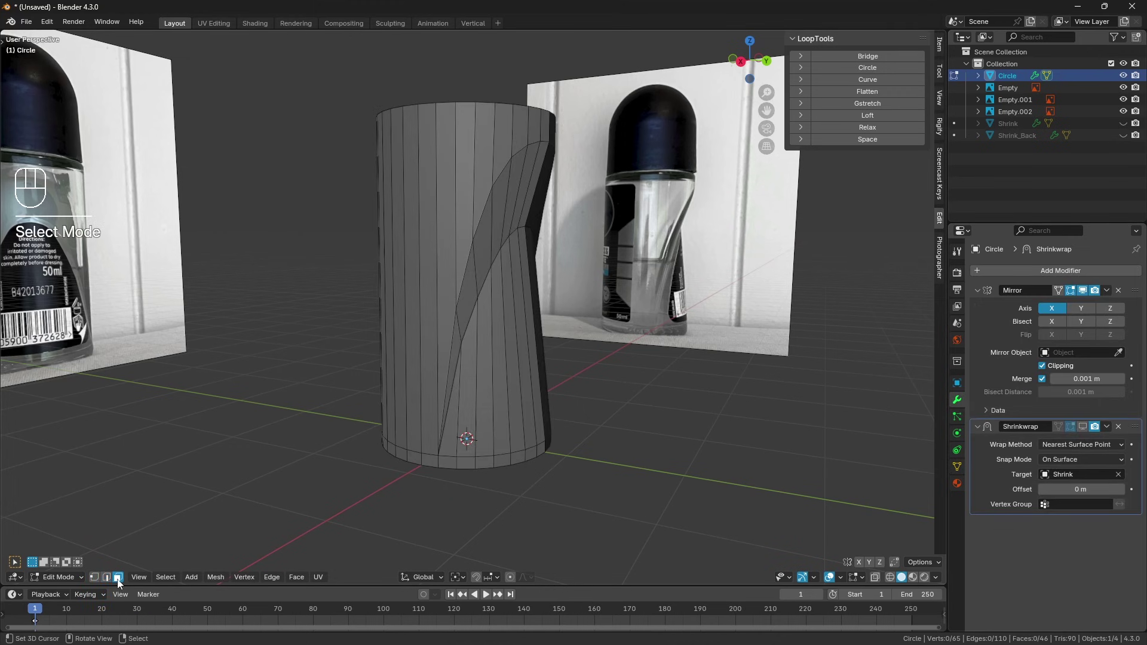
# Select all faces of the lower back panel and of the curved band around it on the bottle body
pyautogui.moveTo(436, 445); pyautogui.dragTo(399, 426, button='middle')
pyautogui.scroll(2, 399, 426)
pyautogui.click(425, 439)
pyautogui.keyDown('ctrl'); pyautogui.click(544, 421); pyautogui.keyUp('ctrl')
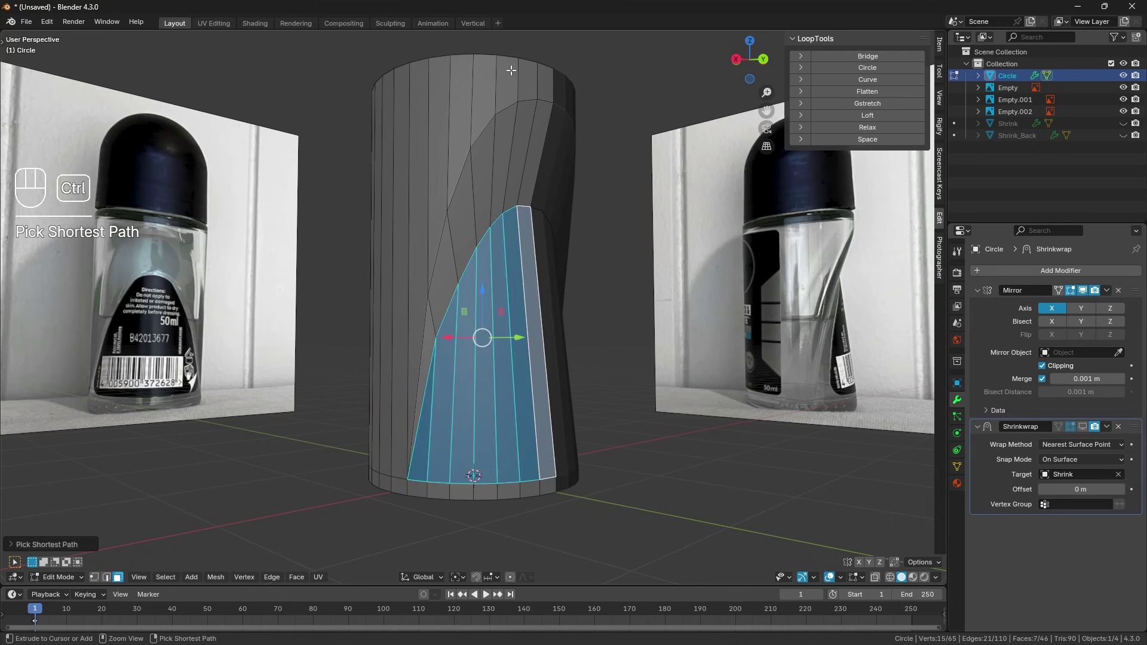
pyautogui.keyDown('ctrl'); pyautogui.click(531, 157); pyautogui.keyUp('ctrl')
pyautogui.keyDown('ctrl'); pyautogui.click(427, 369); pyautogui.keyUp('ctrl')
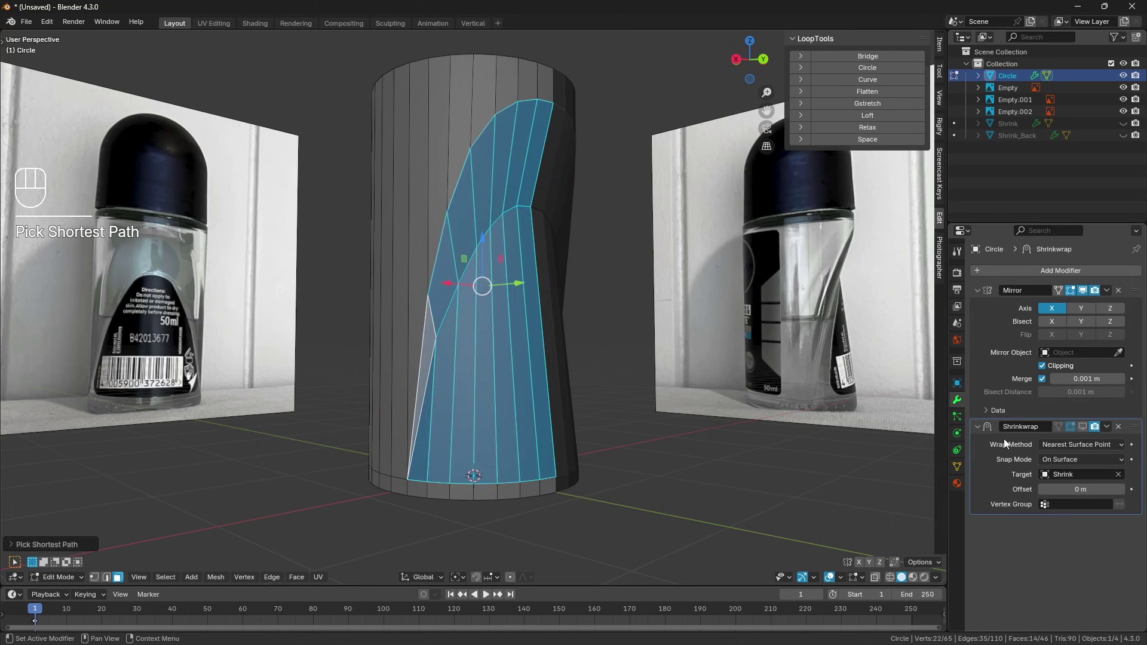
# Create a vertex group named Main, invert the face selection, and assign the outer body faces to the group
pyautogui.click(958, 466)
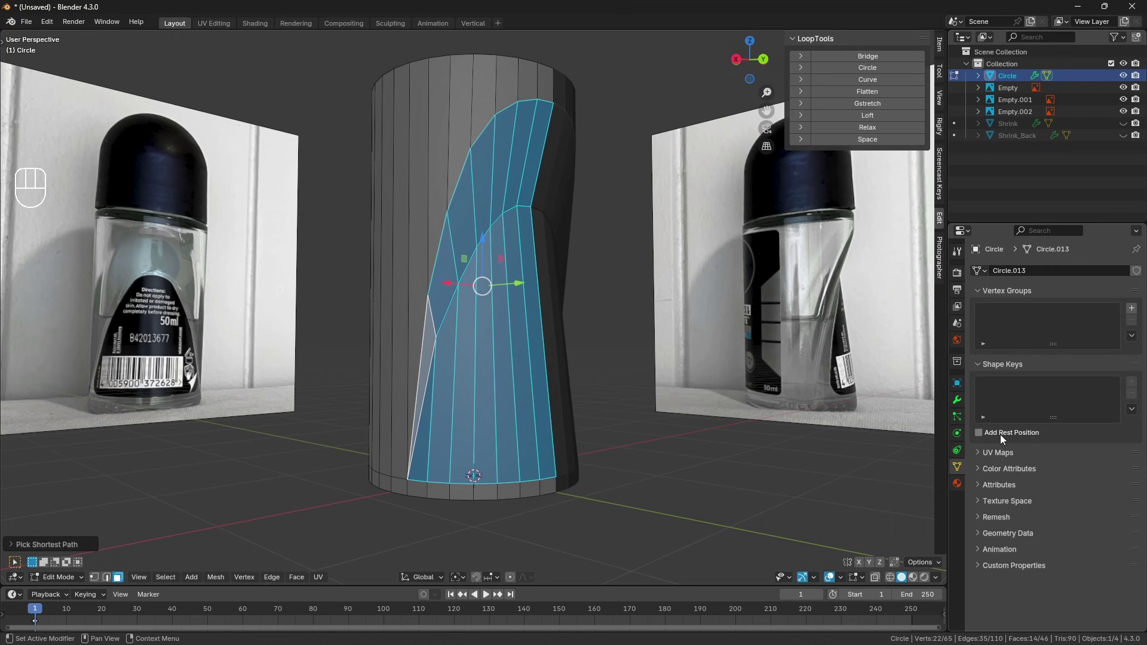
pyautogui.click(1131, 308)
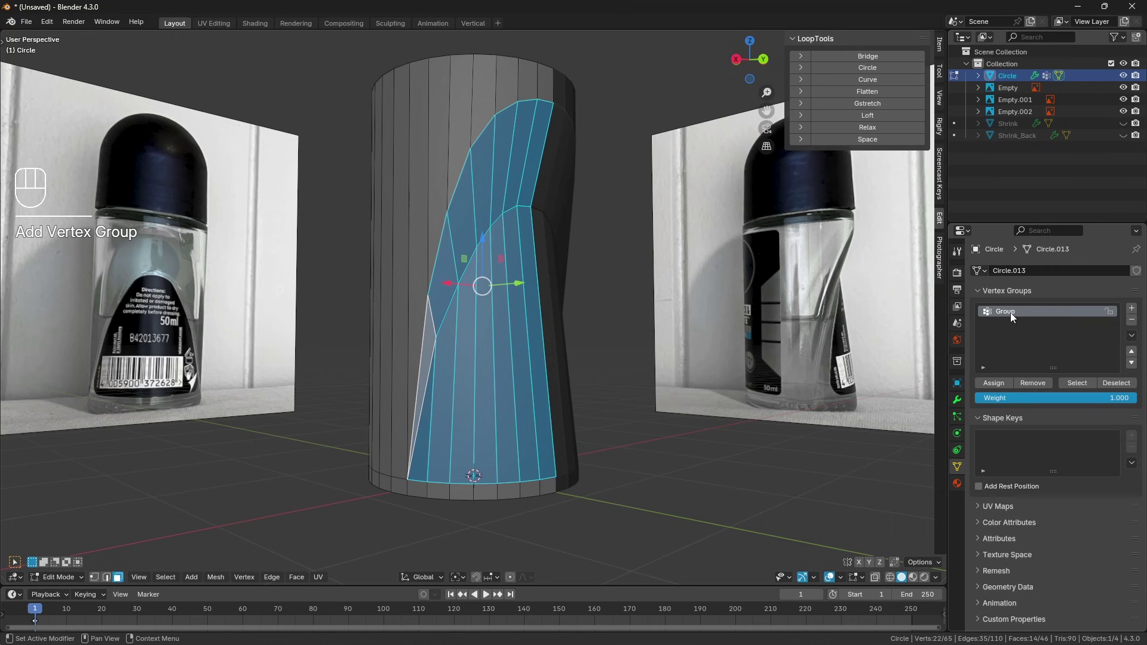
pyautogui.doubleClick(1011, 315)
pyautogui.write('Main')
pyautogui.press('Return')
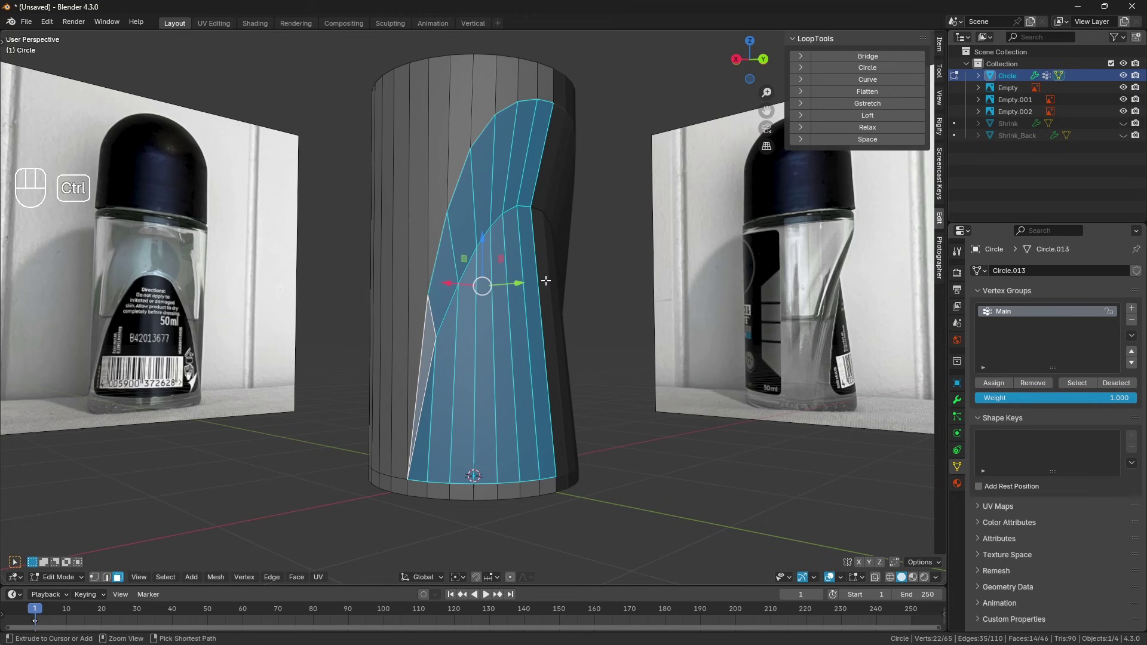
pyautogui.hotkey('ctrl', 'i')
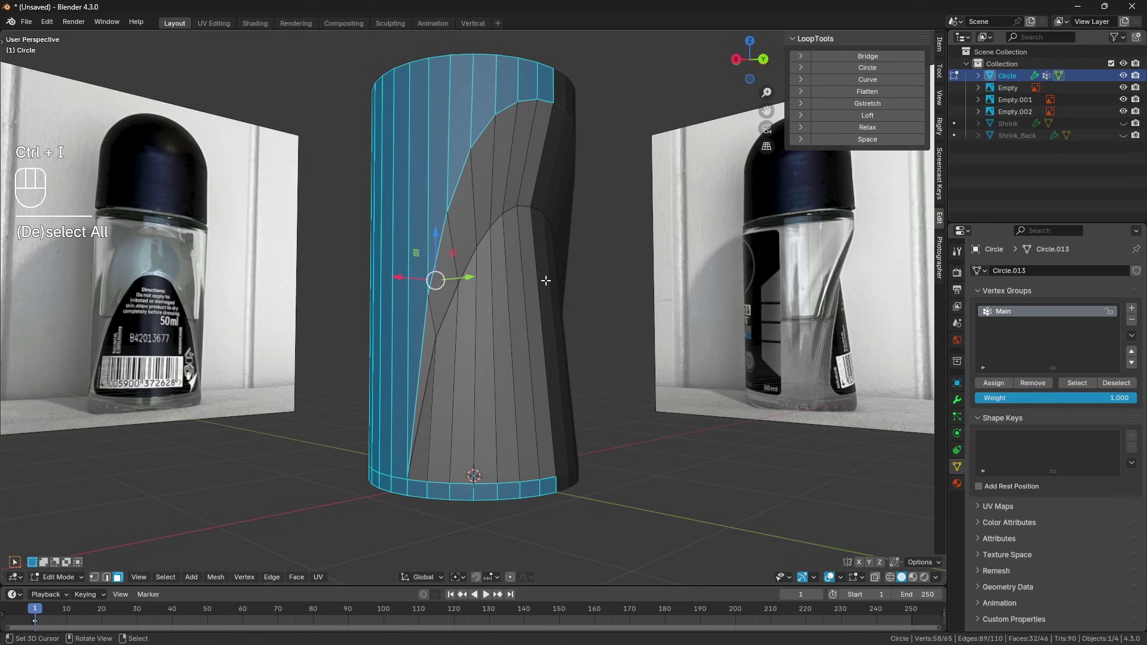
pyautogui.click(993, 383)
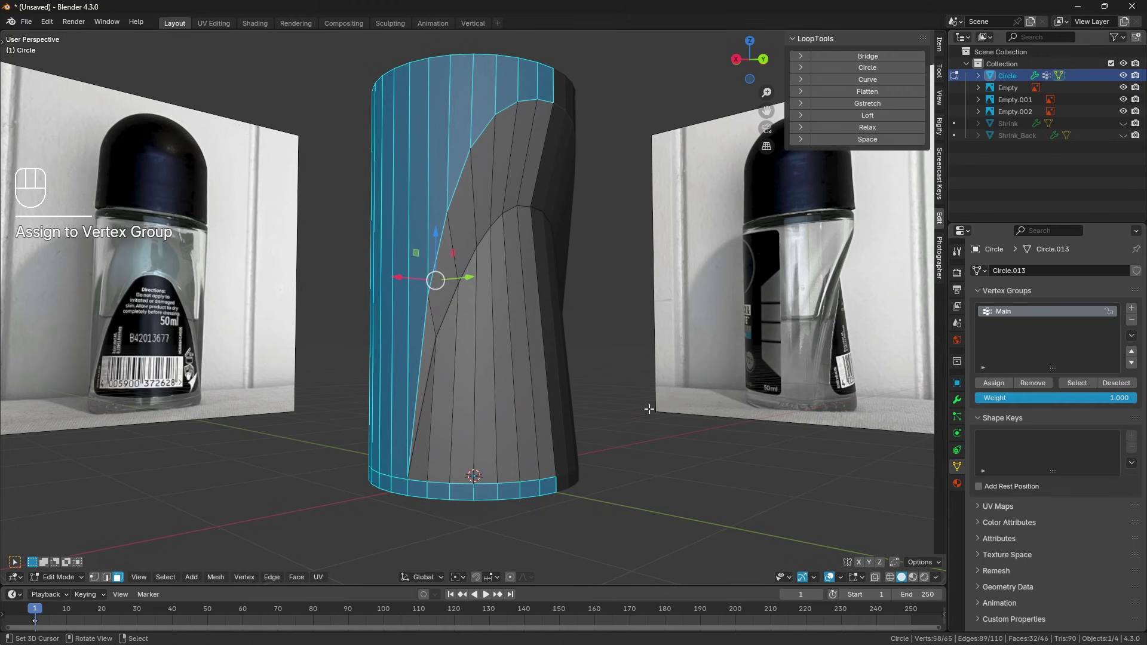
# Select all faces of the lower back panel and assign them to a new vertex group named Back
pyautogui.click(425, 446)
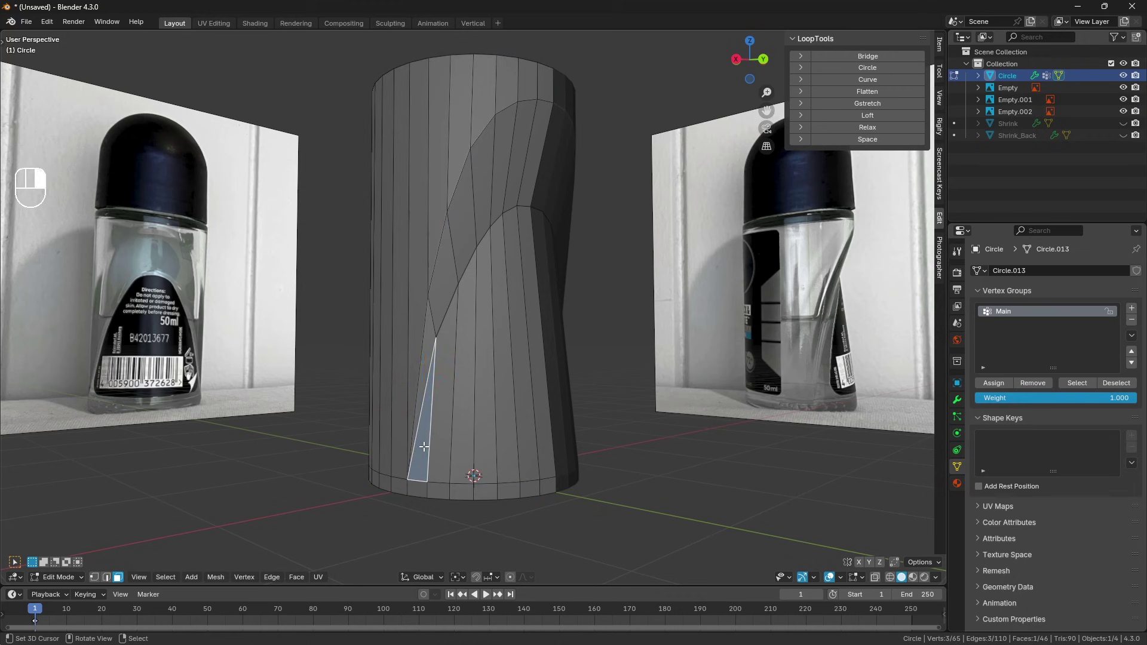
pyautogui.moveTo(424, 446); pyautogui.dragTo(489, 384, button='middle')
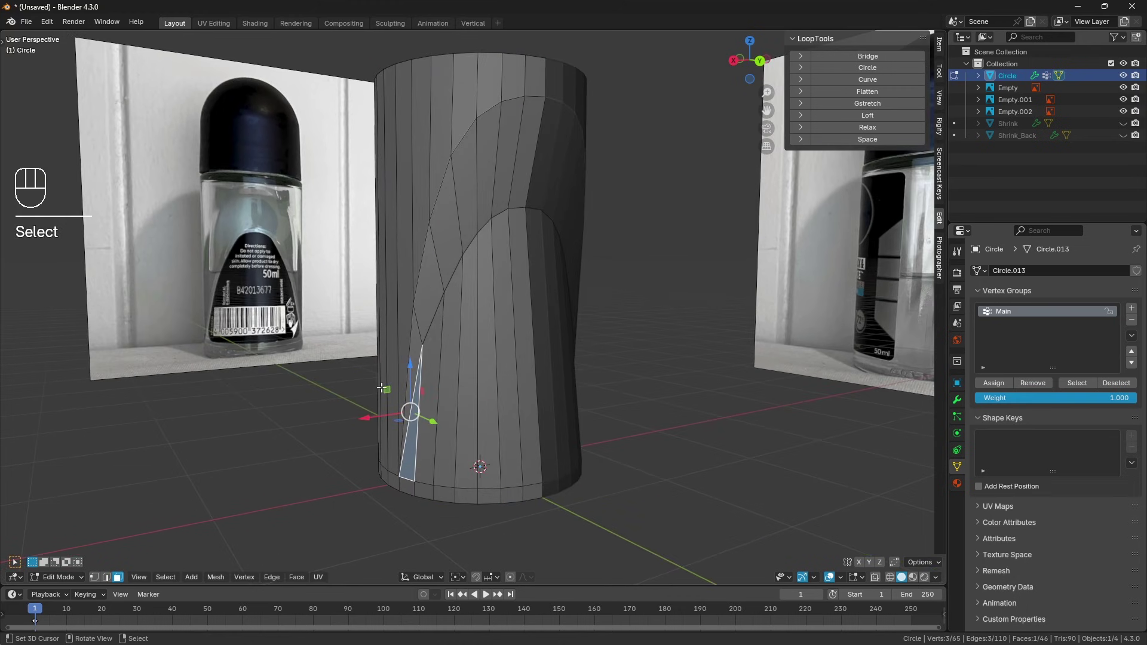
pyautogui.keyDown('ctrl'); pyautogui.click(532, 347); pyautogui.keyUp('ctrl')
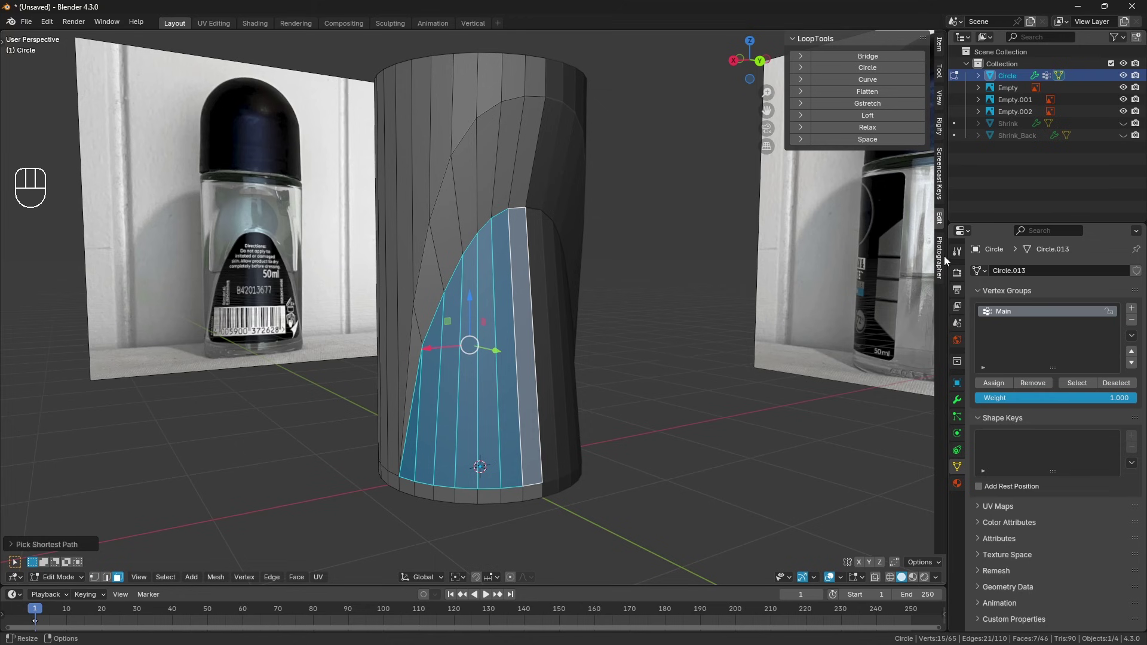
pyautogui.click(1132, 308)
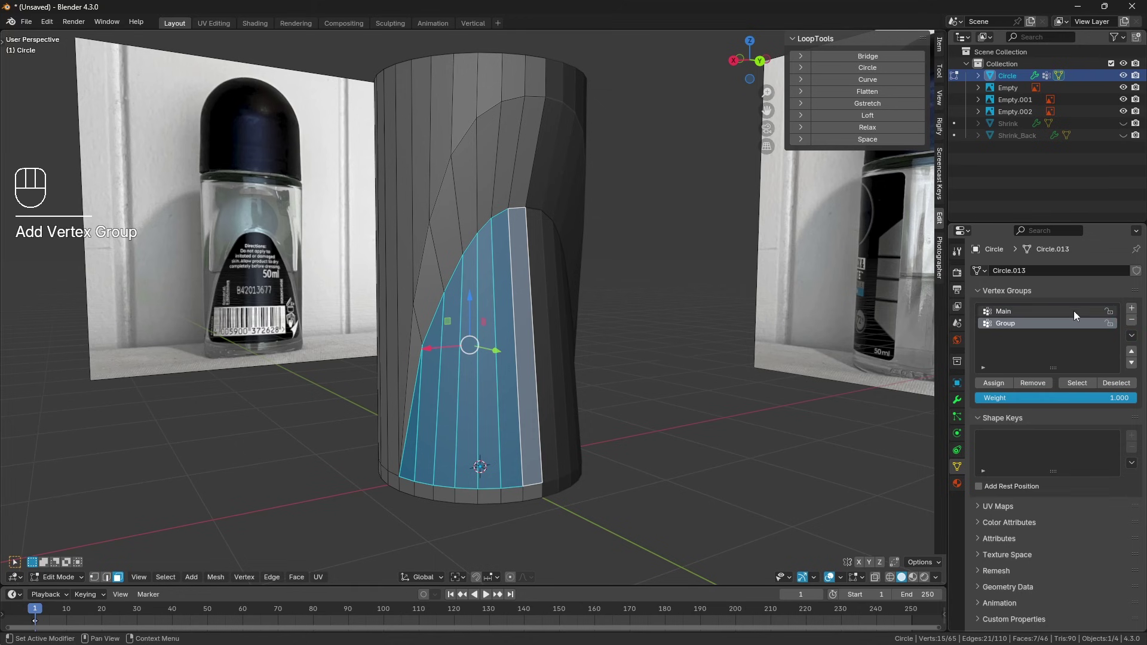
pyautogui.click(995, 383)
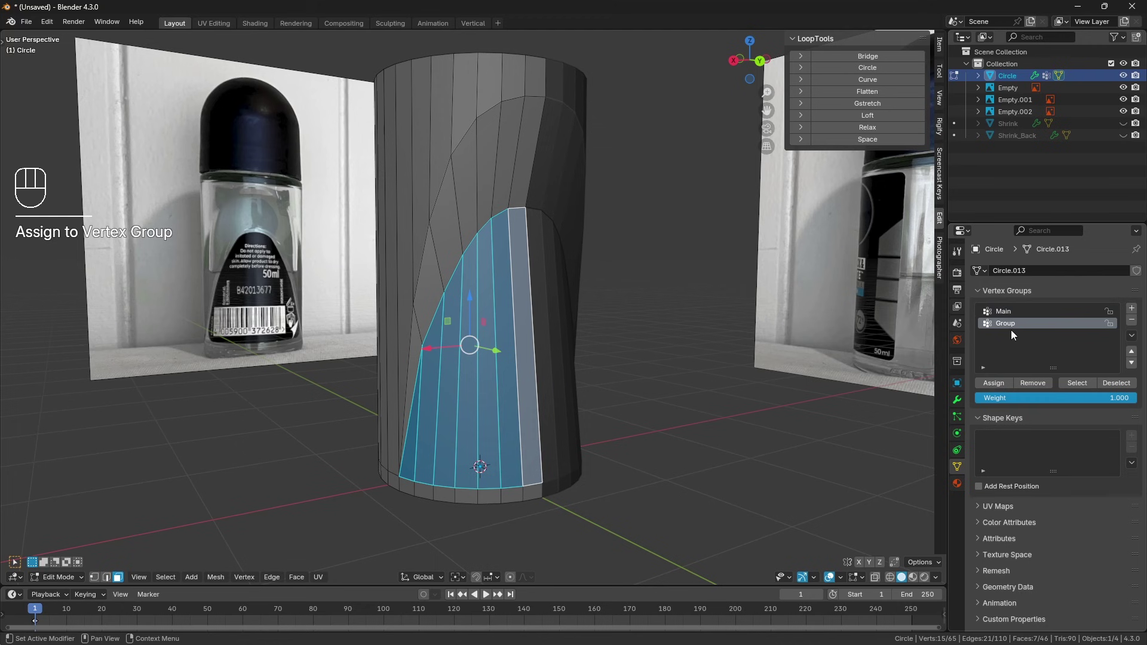
pyautogui.doubleClick(1011, 323)
pyautogui.write('Back')
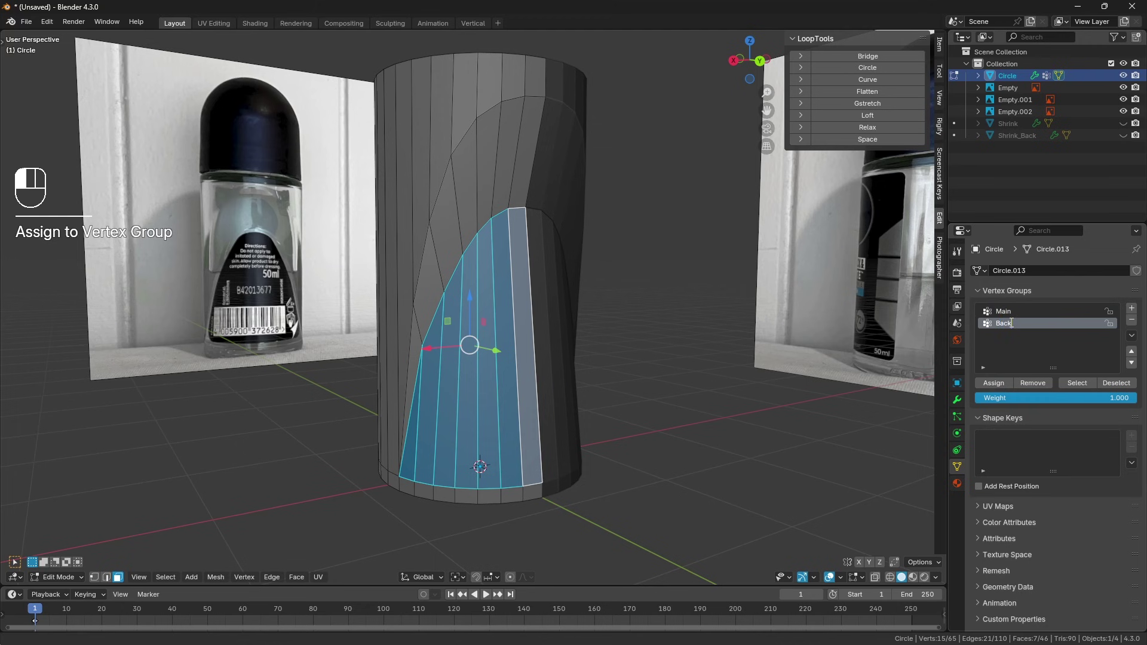
pyautogui.press('Return')
# Return to Object Mode, turn on the Shrinkwrap modifier's viewport display, and limit the modifier to the Main vertex group
pyautogui.moveTo(715, 363); pyautogui.dragTo(722, 367, button='middle')
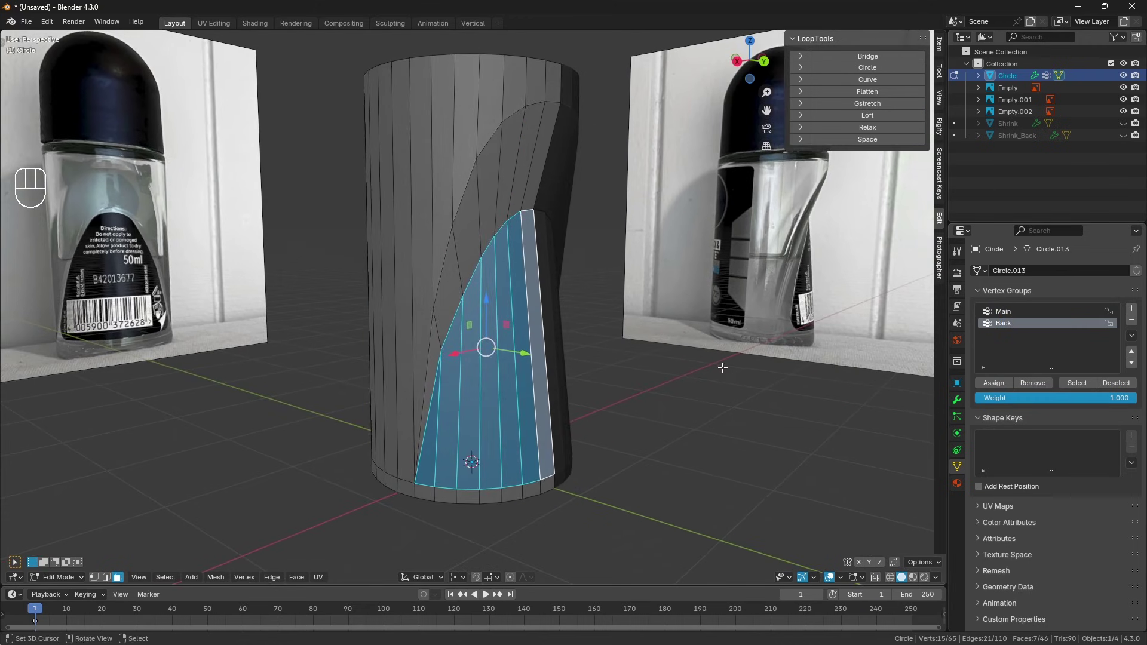
pyautogui.press('Tab')
pyautogui.click(956, 400)
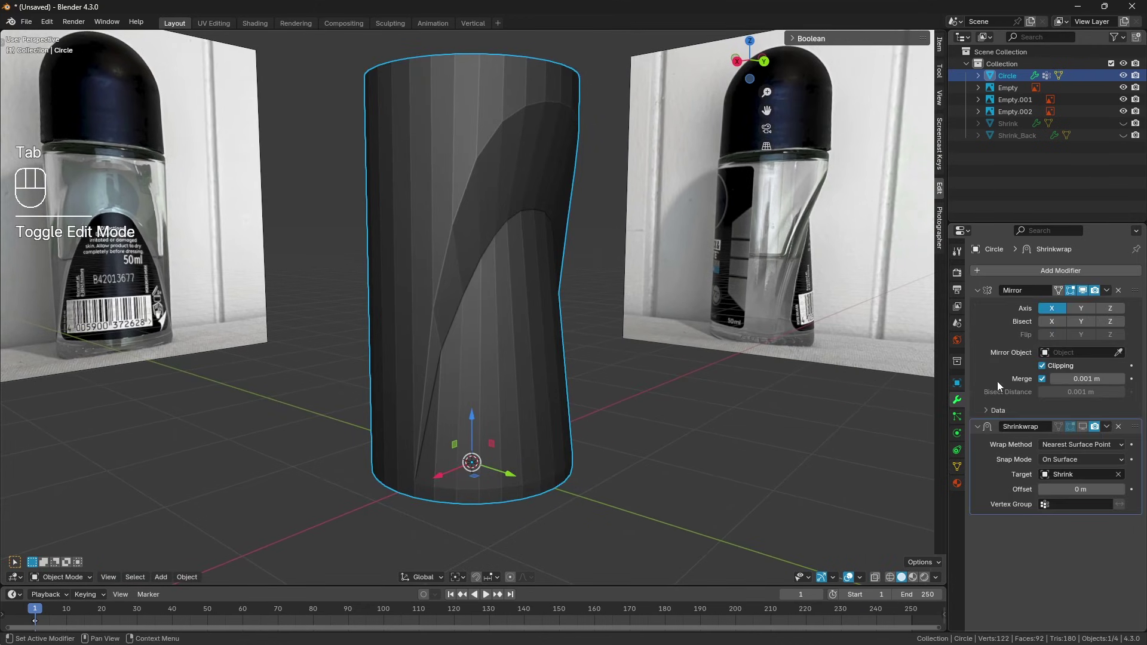
pyautogui.click(1083, 427)
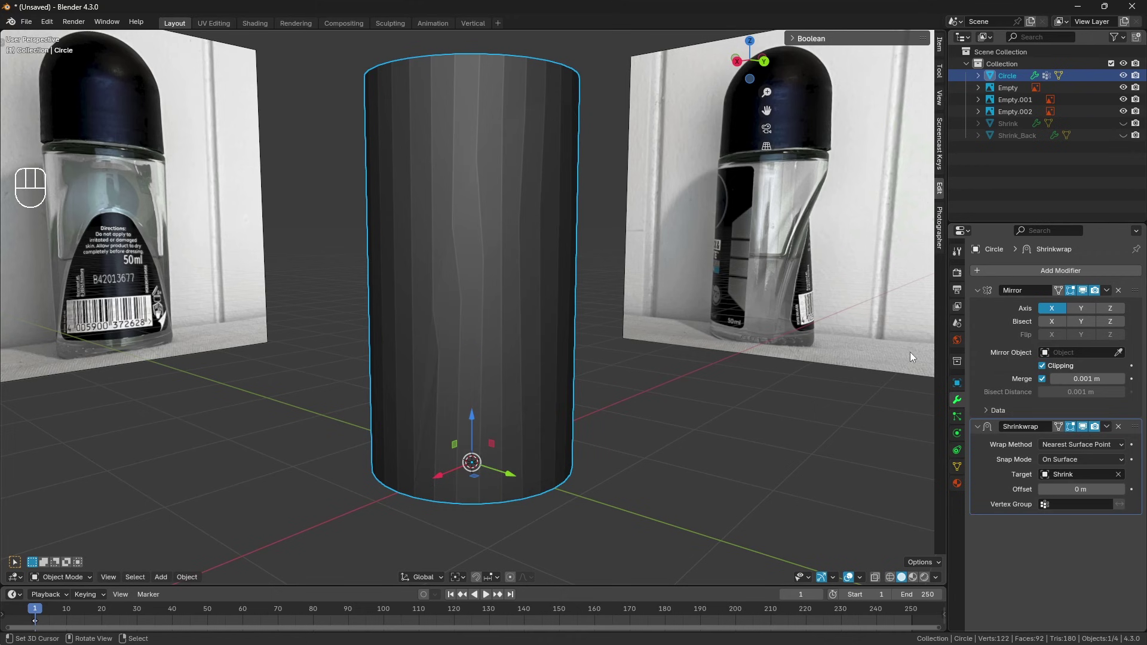
pyautogui.click(1064, 505)
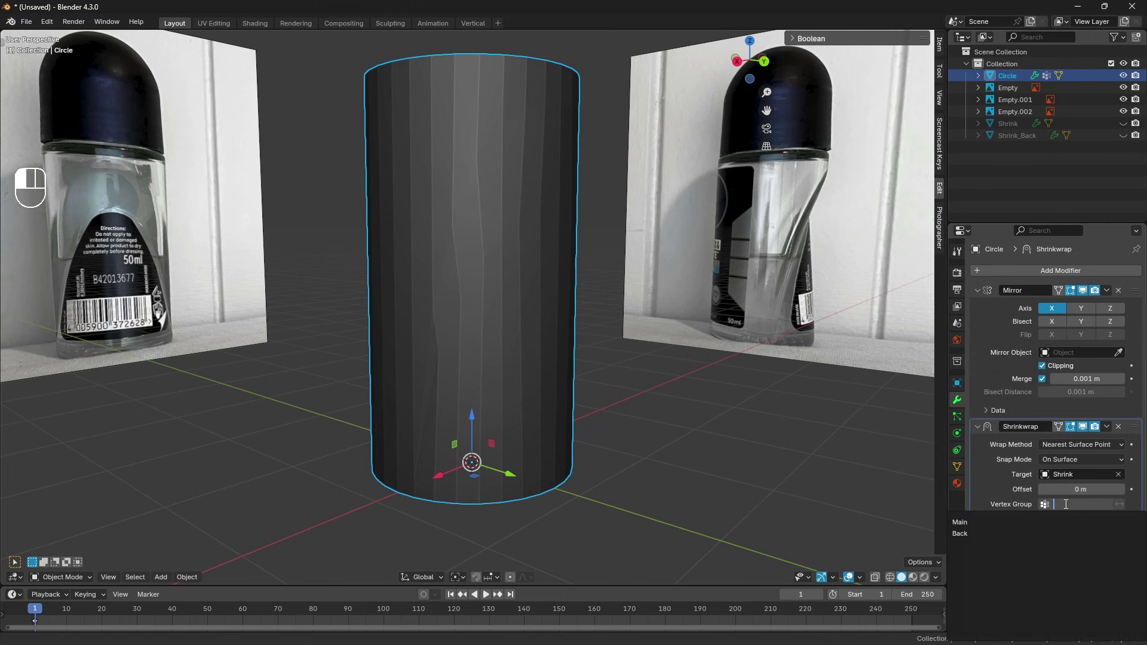
pyautogui.click(963, 522)
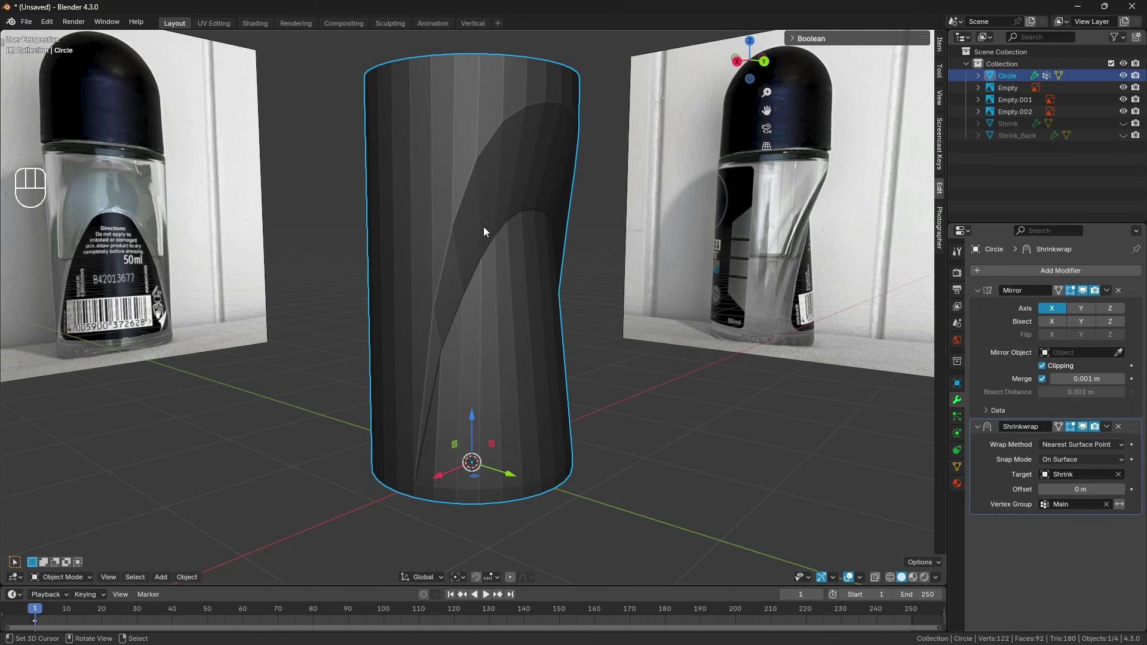
# Add a second Shrinkwrap modifier to the bottle body with Shrink_Back as its target and Back as its vertex group
pyautogui.click(1059, 270)
pyautogui.press('space')
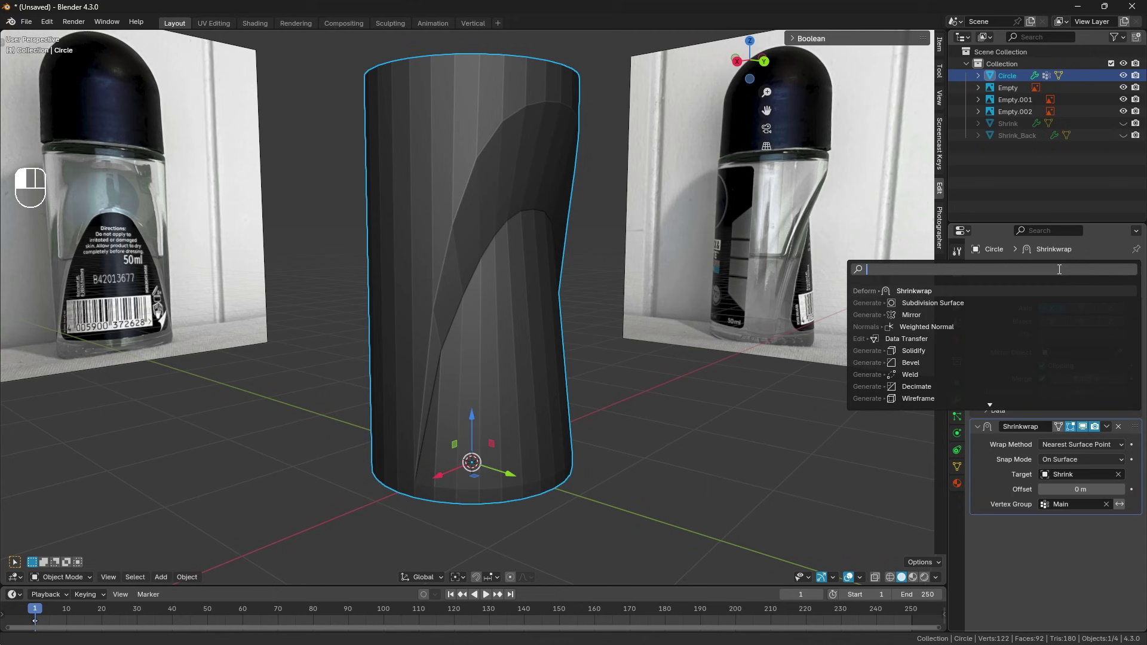
pyautogui.write('shrink')
pyautogui.press('Return')
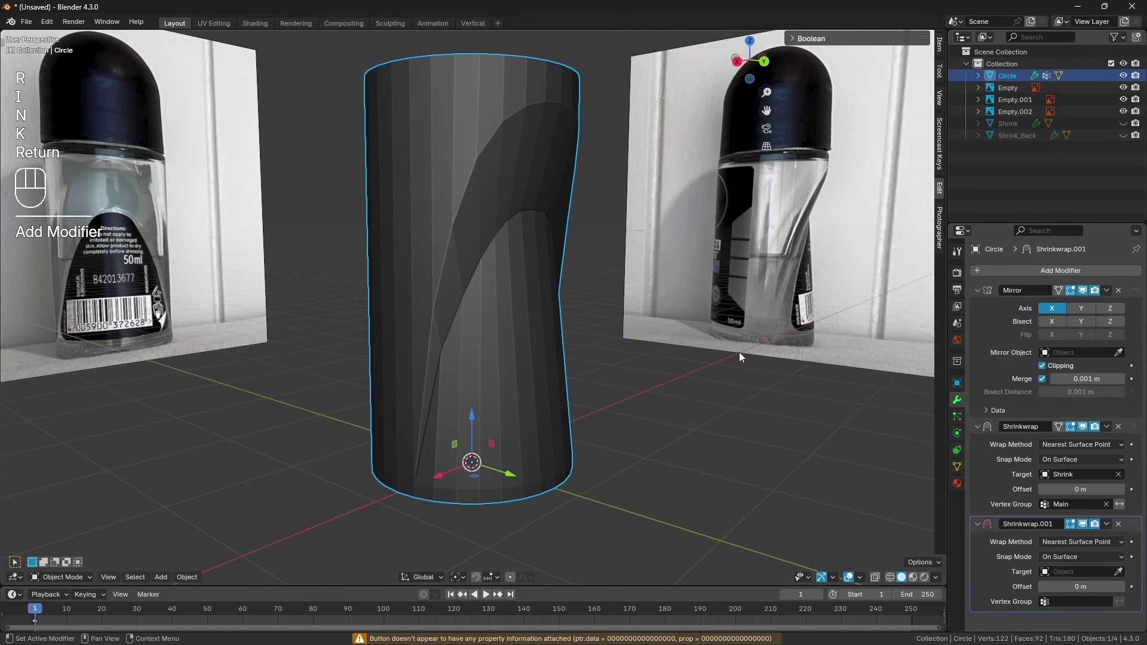
pyautogui.click(1070, 571)
pyautogui.click(999, 461)
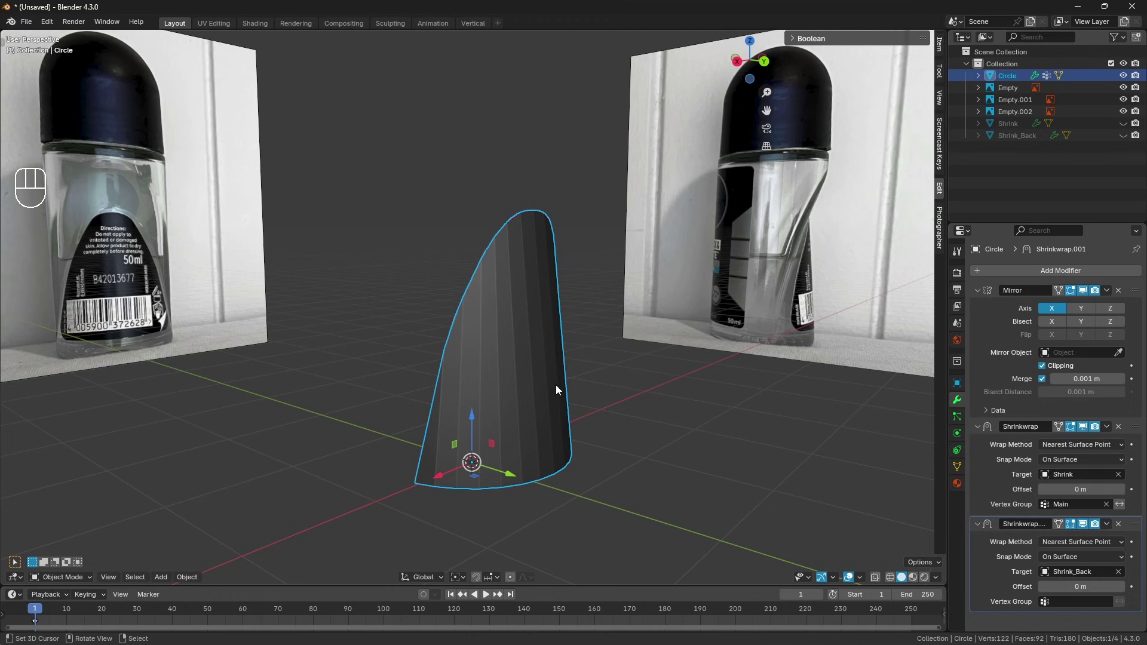
pyautogui.click(1070, 602)
pyautogui.click(977, 487)
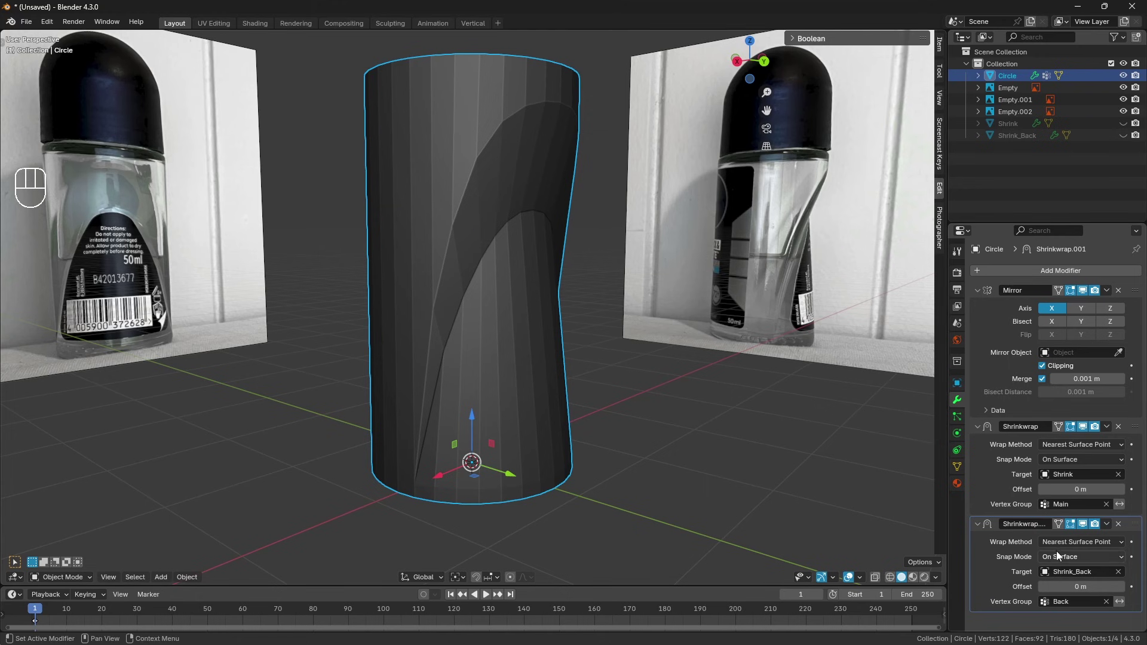
# Enable the on-cage display for the second Shrinkwrap modifier and collapse the settings of both Shrinkwrap modifiers
pyautogui.click(1059, 524)
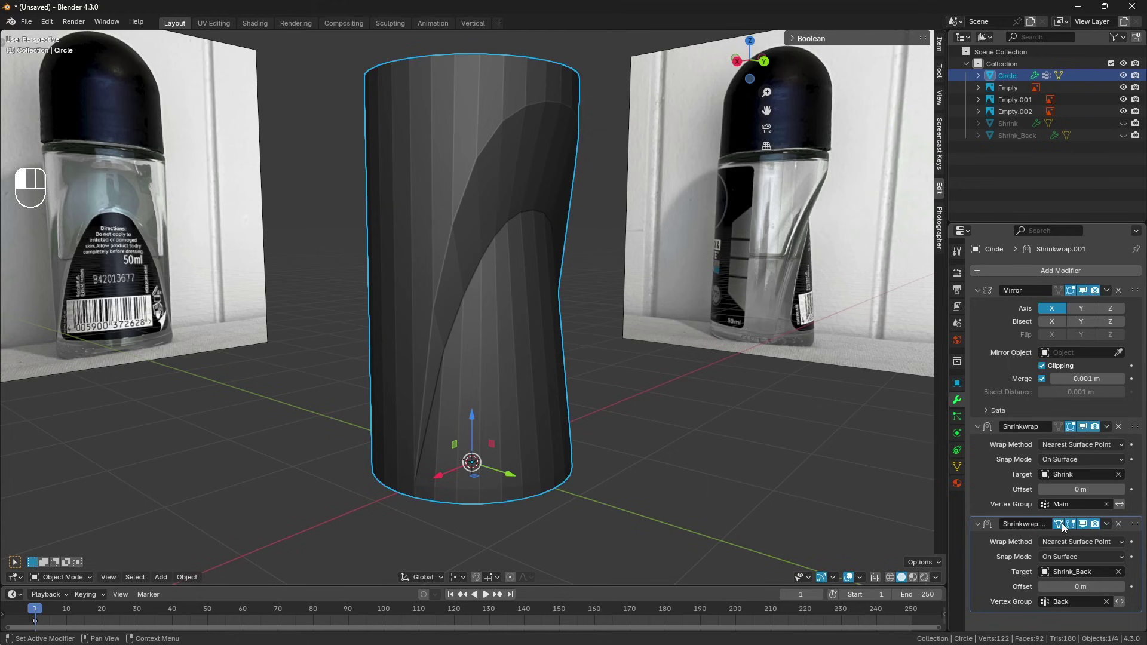
pyautogui.click(977, 426)
pyautogui.click(977, 439)
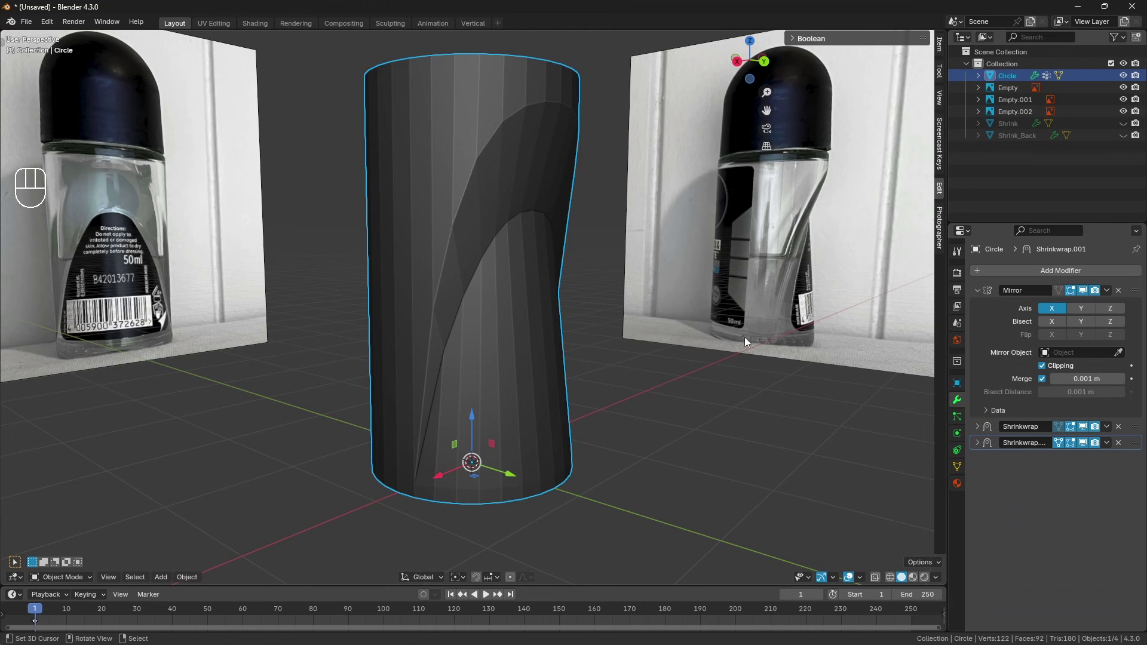
pyautogui.moveTo(745, 337); pyautogui.dragTo(662, 344, button='middle')
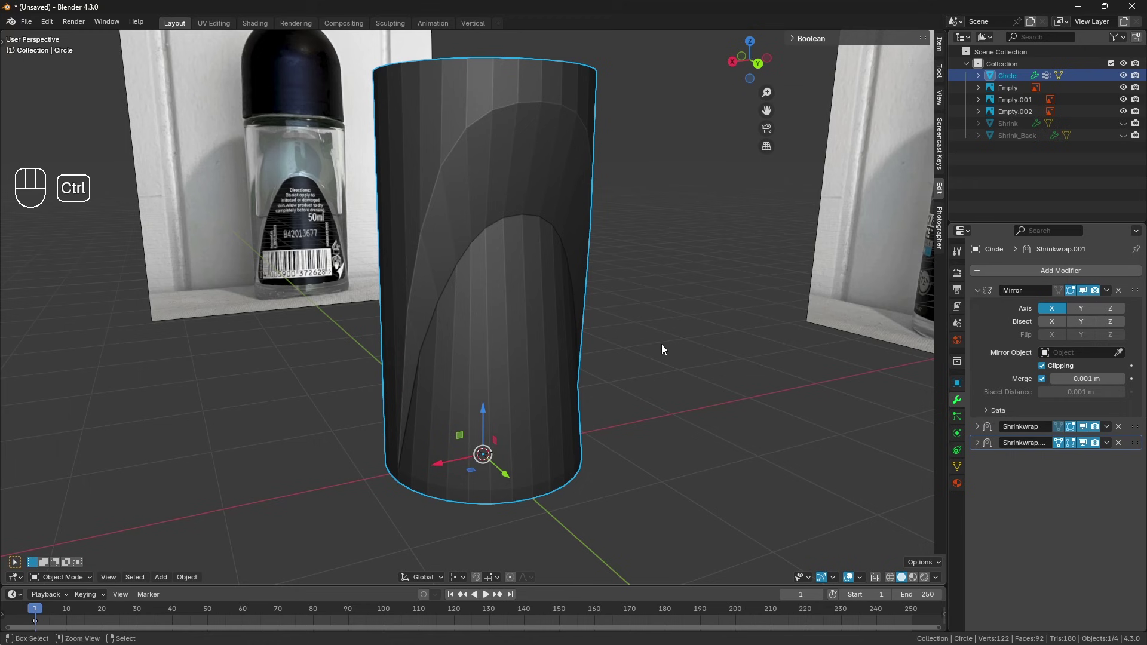
# Save the file as Deo in the Beginner 2 - Deo folder inside the Beginner folder
pyautogui.hotkey('ctrl', 's')
pyautogui.click(484, 192)
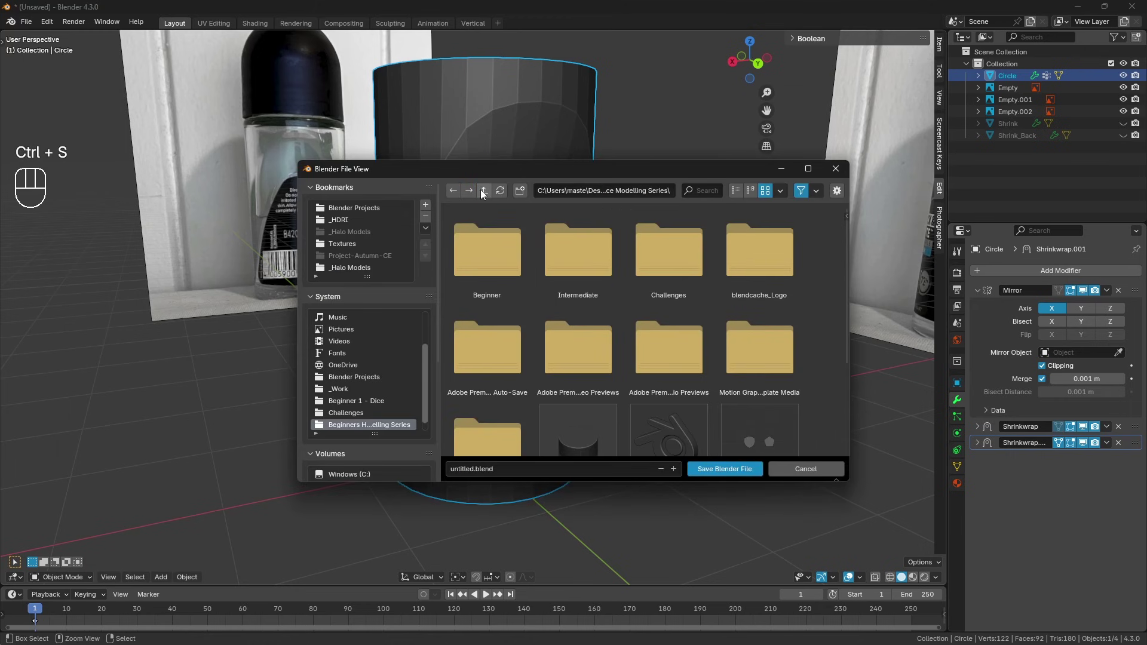
pyautogui.doubleClick(514, 276)
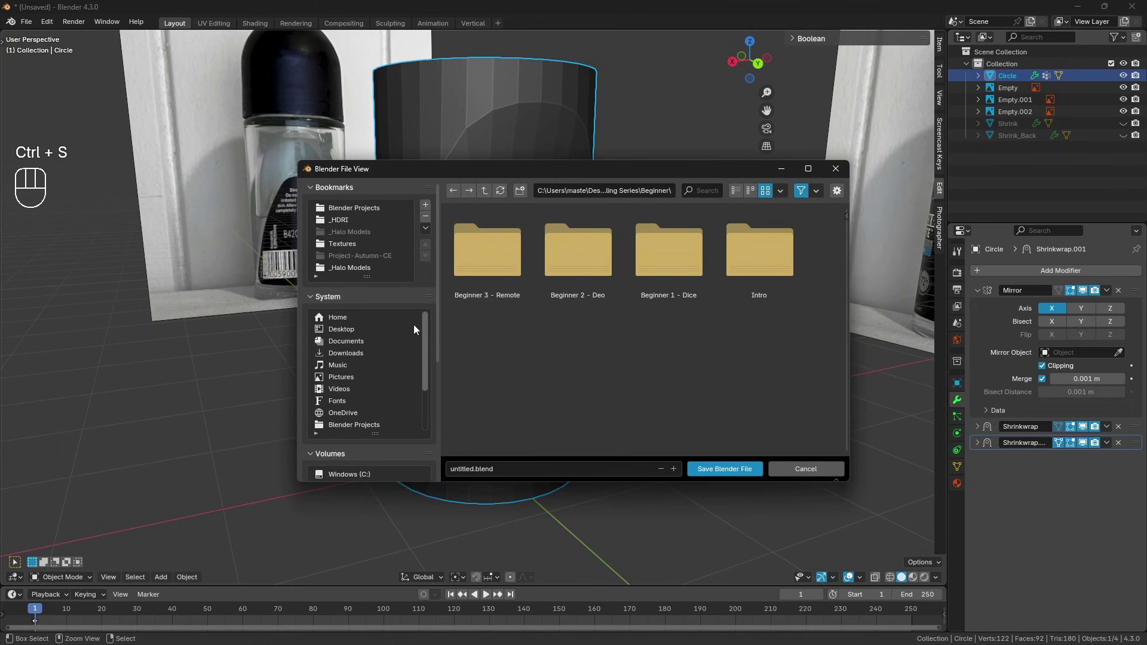
pyautogui.doubleClick(593, 274)
pyautogui.click(503, 468)
pyautogui.write('D')
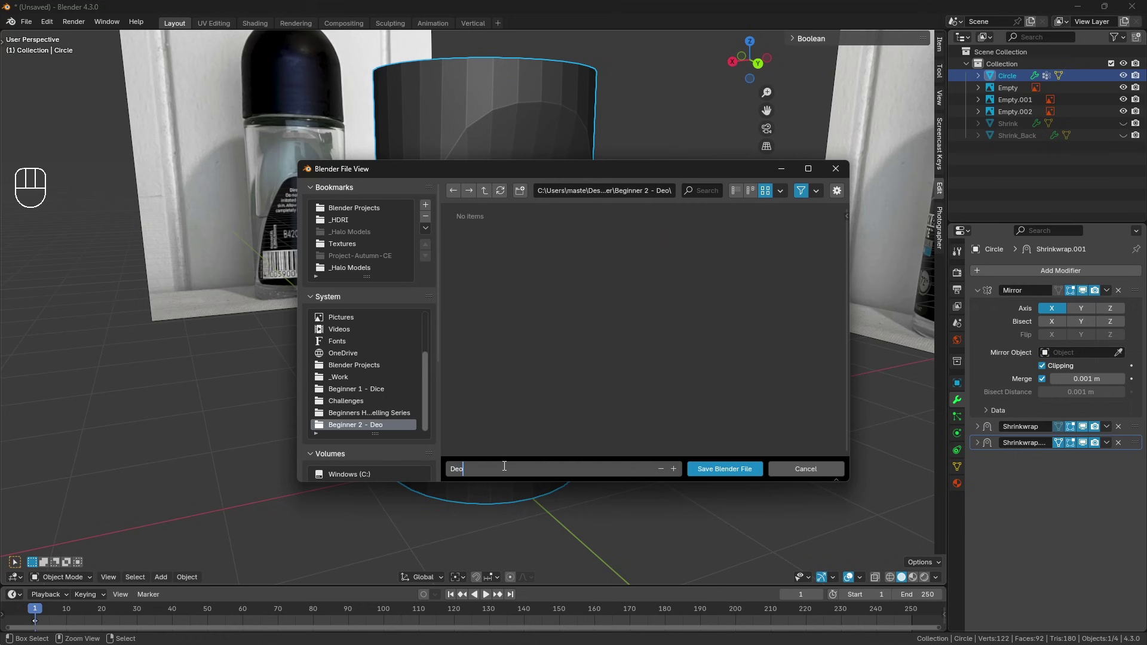
pyautogui.write('eo')
pyautogui.press('Return')
pyautogui.click(723, 469)
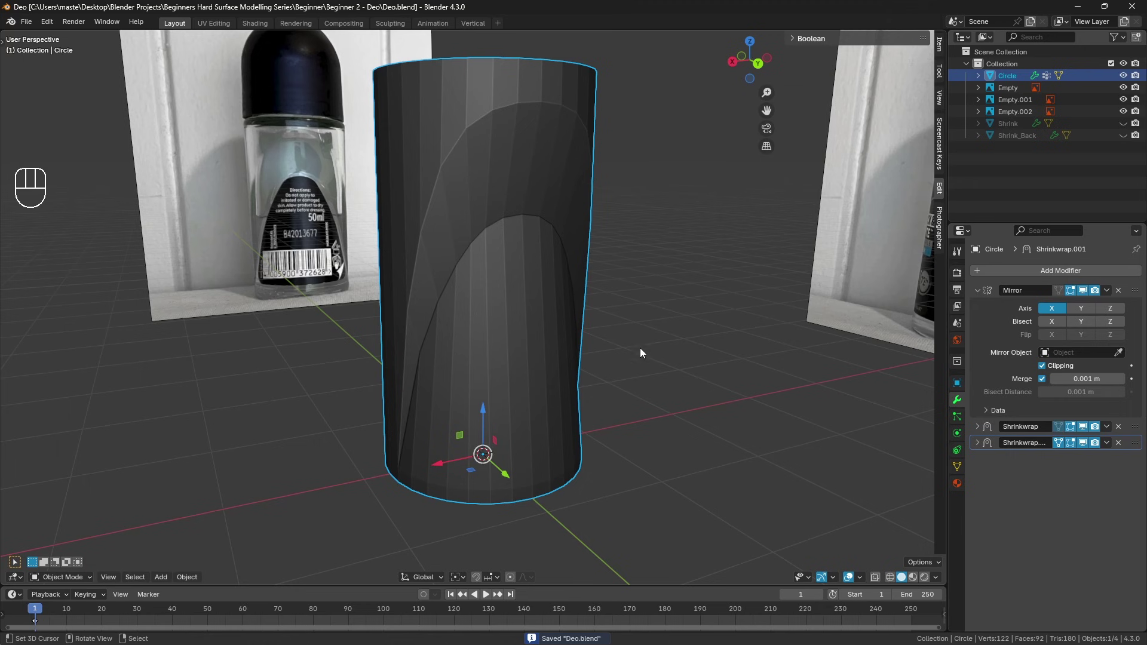
# Duplicate the bottle body in place and move the copy to a new collection named Backups
pyautogui.keyDown('shift'); pyautogui.moveTo(597, 394); pyautogui.dragTo(589, 408, button='middle'); pyautogui.keyUp('shift')
pyautogui.hotkey('shift', 'd')
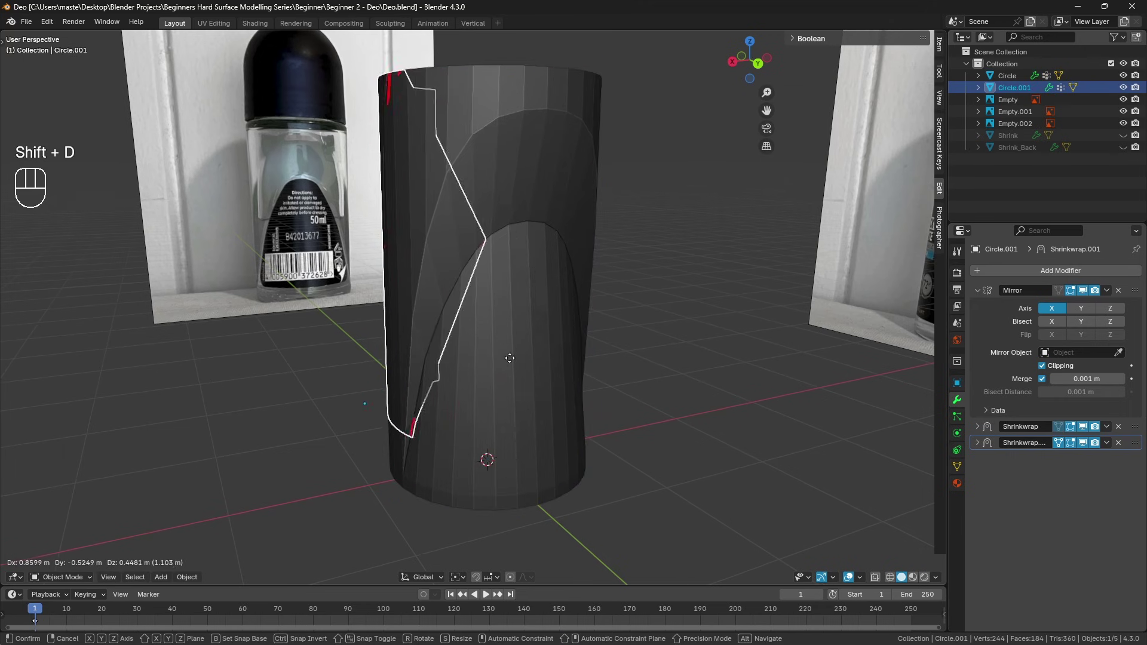
pyautogui.rightClick(538, 376)
pyautogui.press('m')
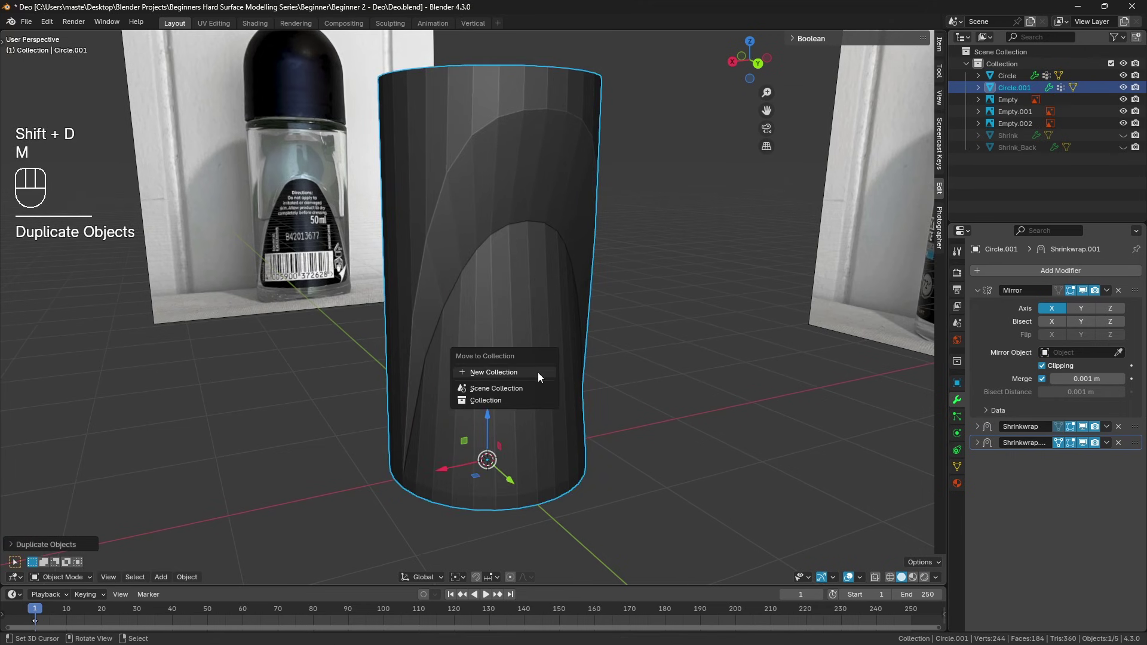
pyautogui.click(537, 372)
pyautogui.write('Backu')
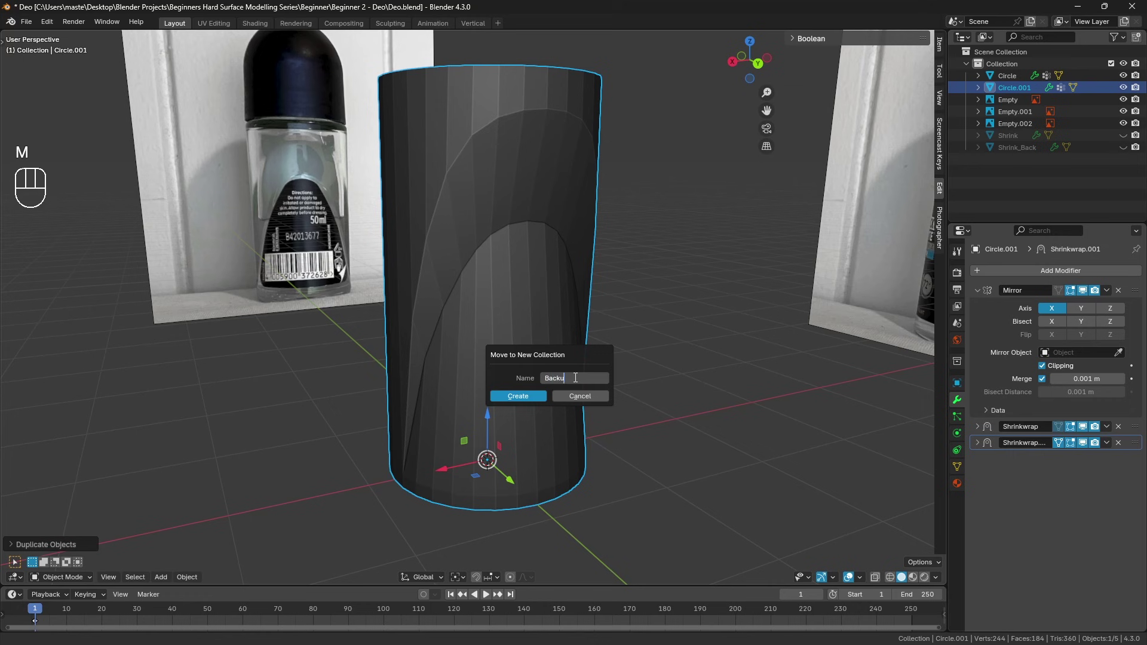
pyautogui.write('ps')
pyautogui.click(499, 396)
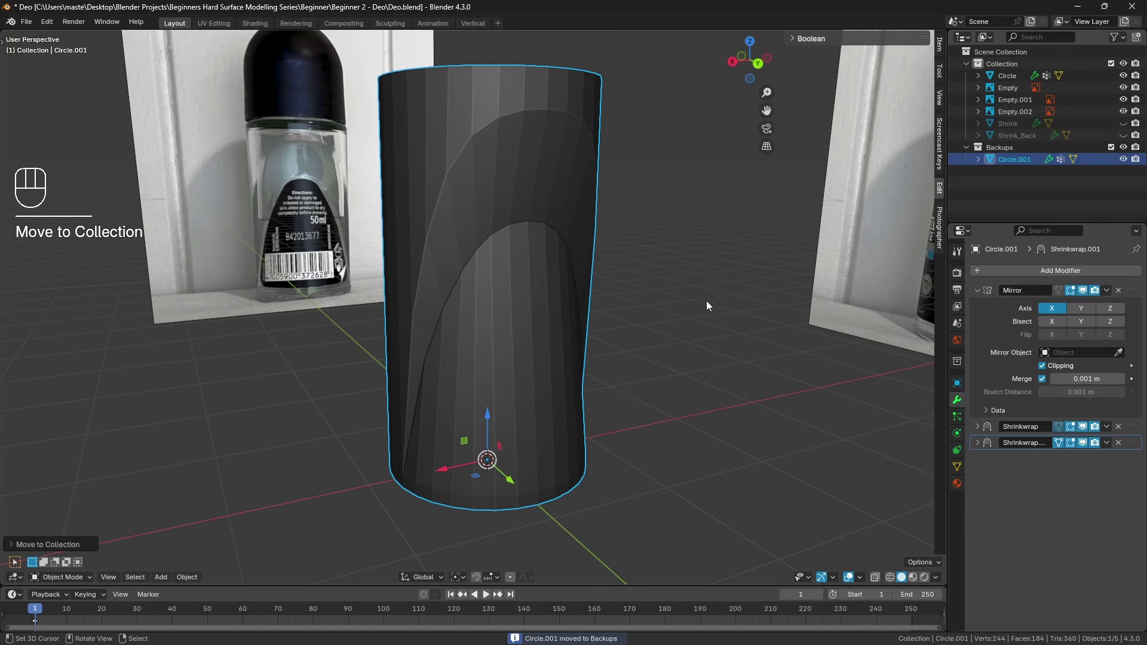
# Collapse the Backups collection and hide it in the viewport
pyautogui.click(966, 147)
pyautogui.click(1123, 147)
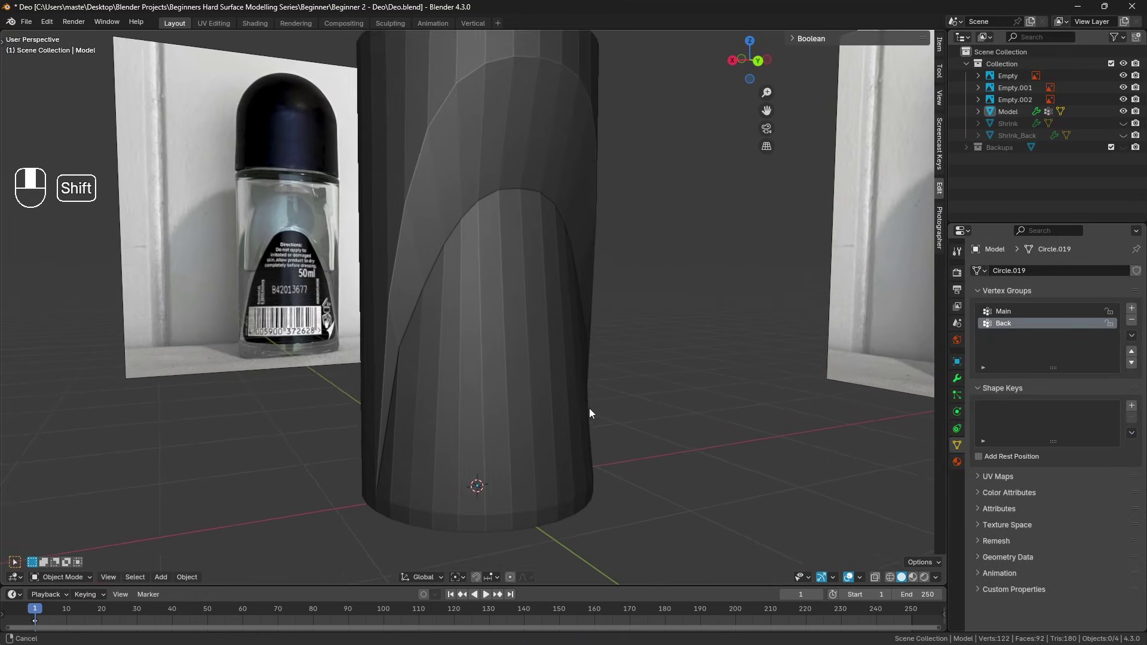
pyautogui.keyDown('shift'); pyautogui.moveTo(589, 408); pyautogui.dragTo(614, 402, button='middle'); pyautogui.keyUp('shift')
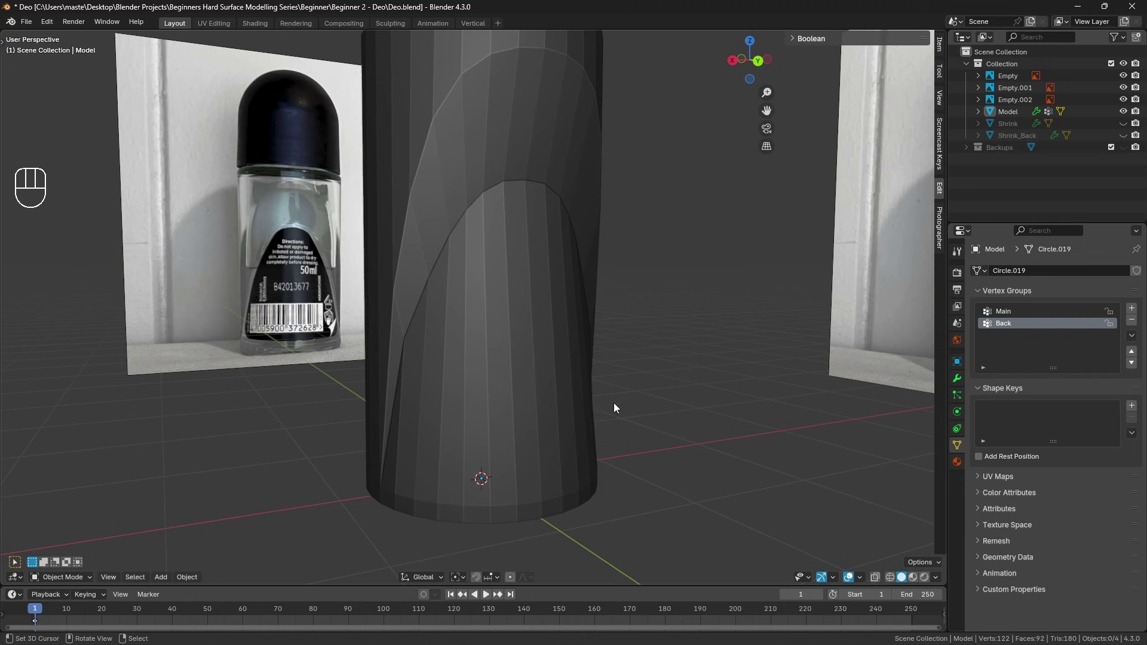
# In Edit Mode, hide the narrow face running down the side of the body's lower arched panel
pyautogui.press('Tab')
pyautogui.scroll(2, 574, 389)
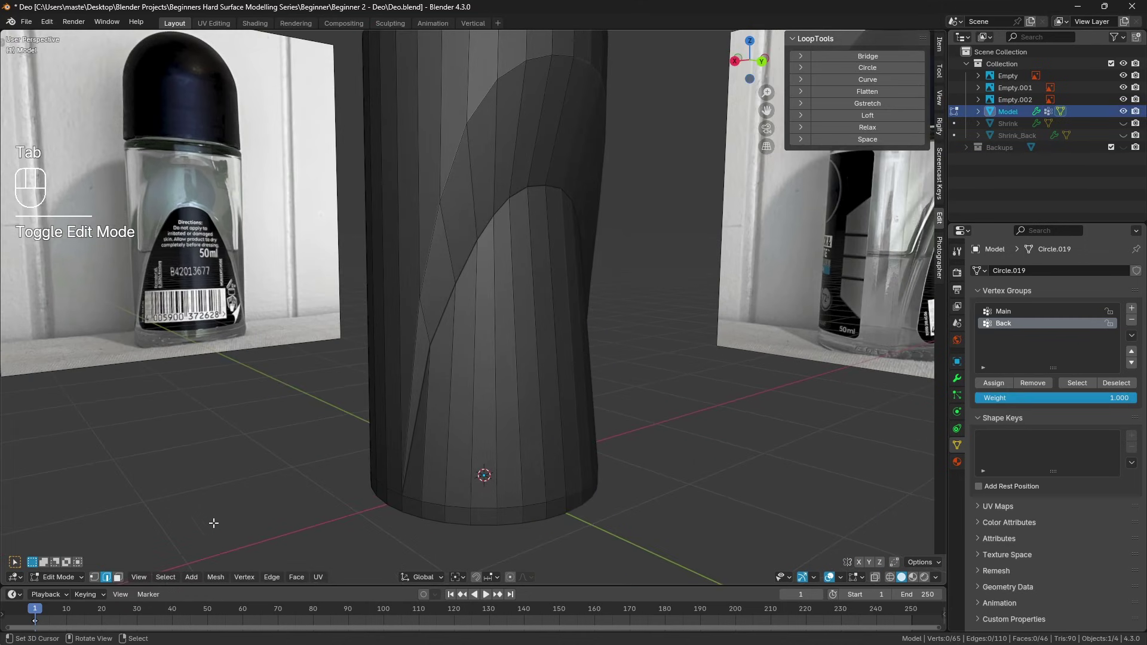
pyautogui.click(117, 578)
pyautogui.press('a')
pyautogui.press('a')
pyautogui.scroll(1, 485, 377)
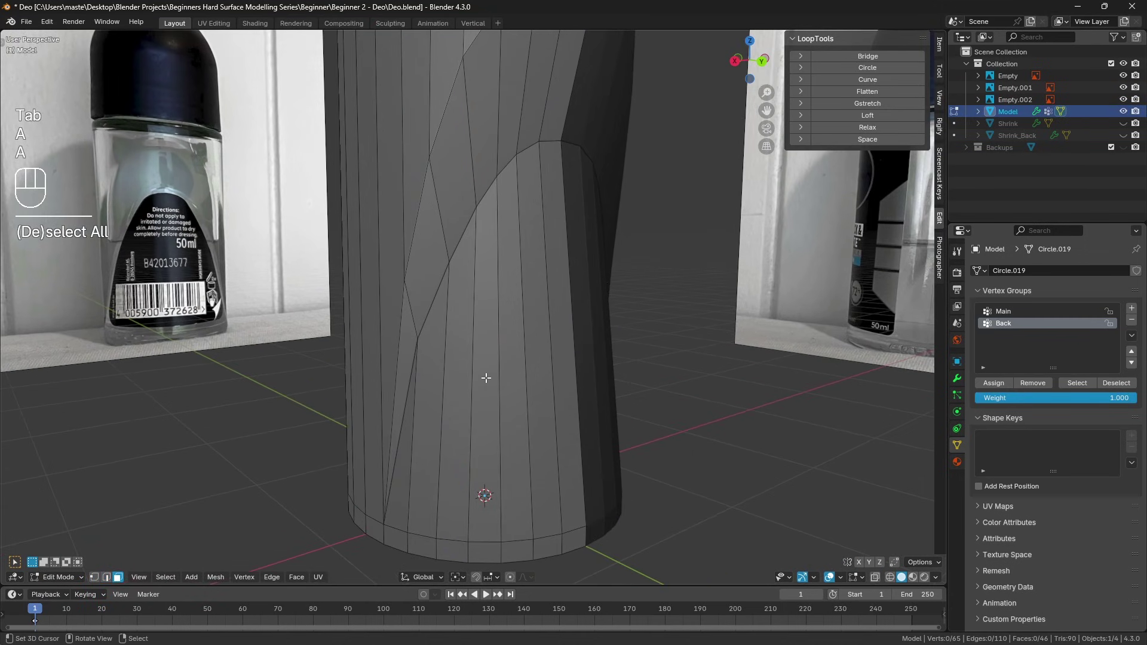
pyautogui.click(406, 370)
pyautogui.keyDown('shift'); pyautogui.click(404, 394); pyautogui.keyUp('shift')
pyautogui.click(402, 404)
pyautogui.press('a')
pyautogui.press('a')
pyautogui.moveTo(419, 388); pyautogui.dragTo(449, 402, button='middle')
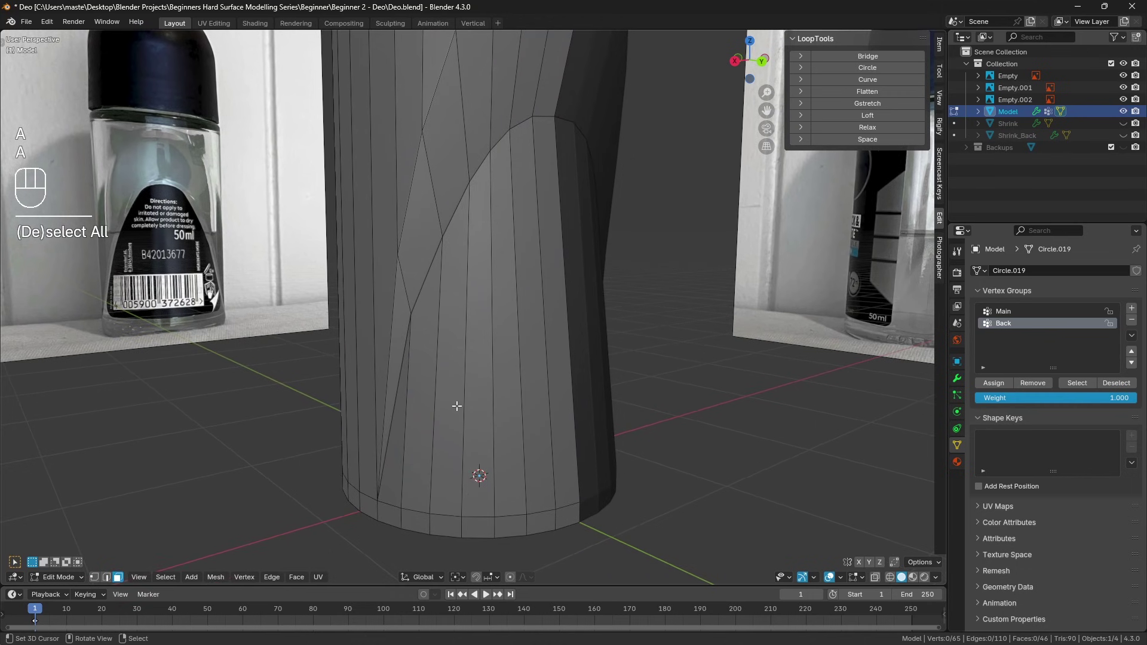
pyautogui.click(403, 431)
pyautogui.press('h')
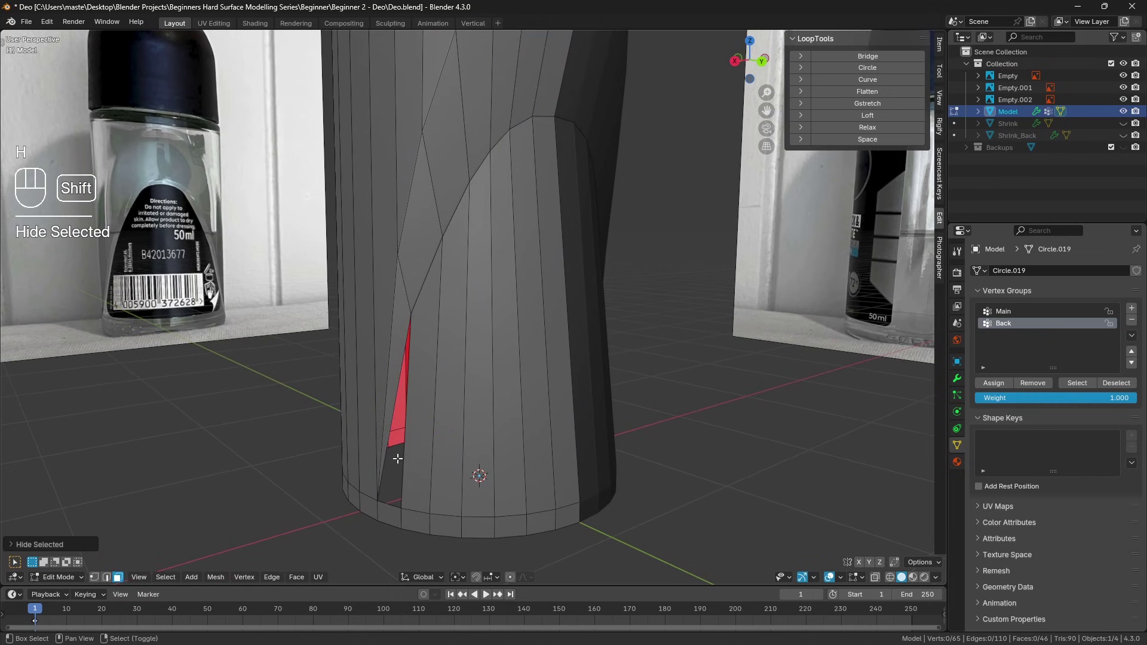
# Add one loop cut across the lower arched panel and slide it up close beneath the arch's edge
pyautogui.hotkey('ctrl', 'r')
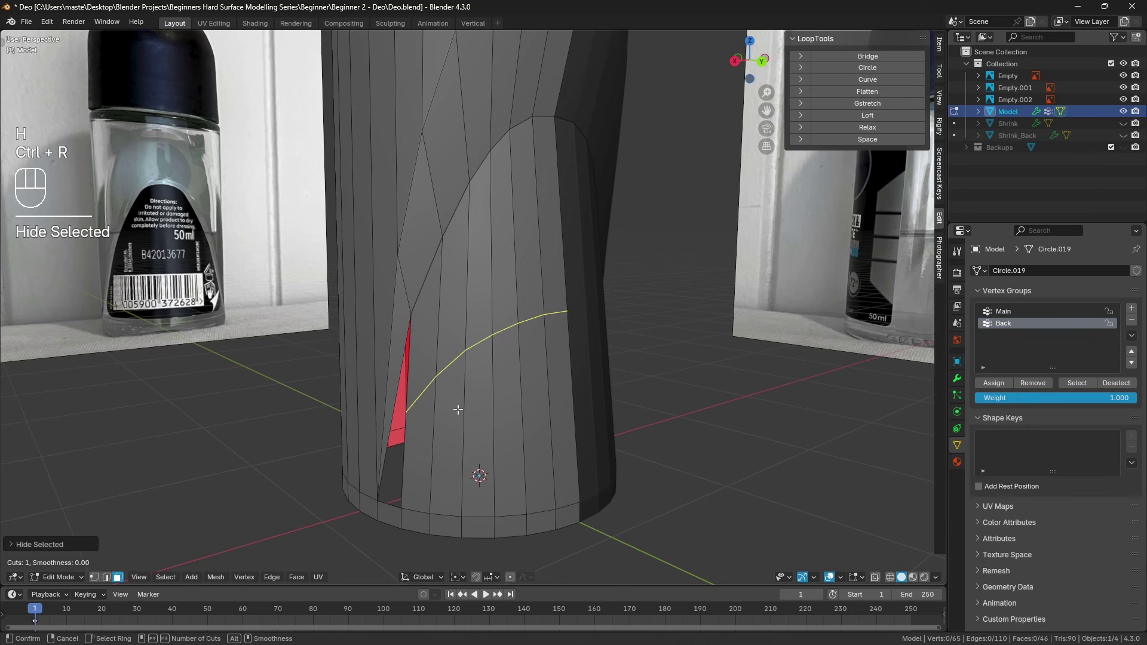
pyautogui.click(458, 409)
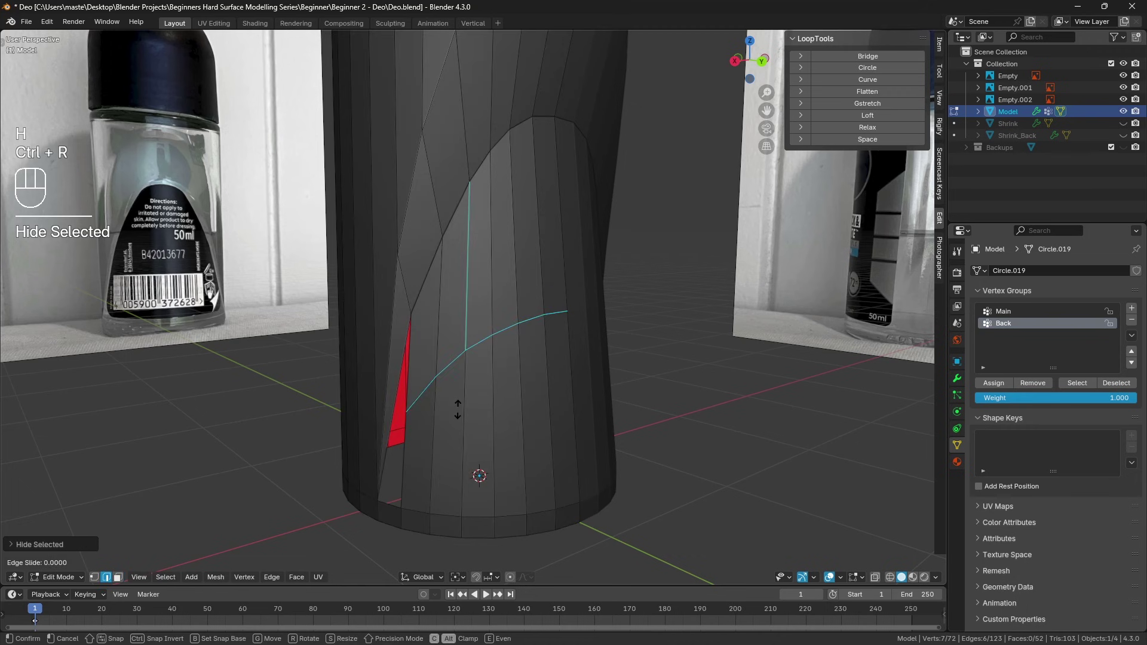
pyautogui.click(484, 286)
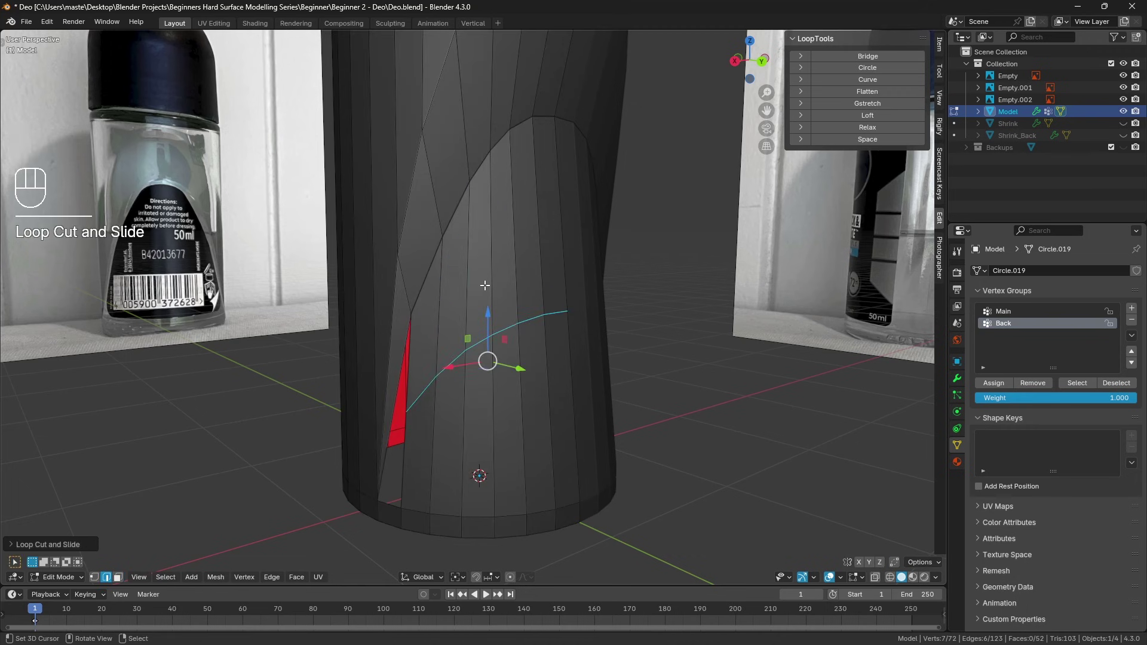
pyautogui.press('g')
pyautogui.press('g')
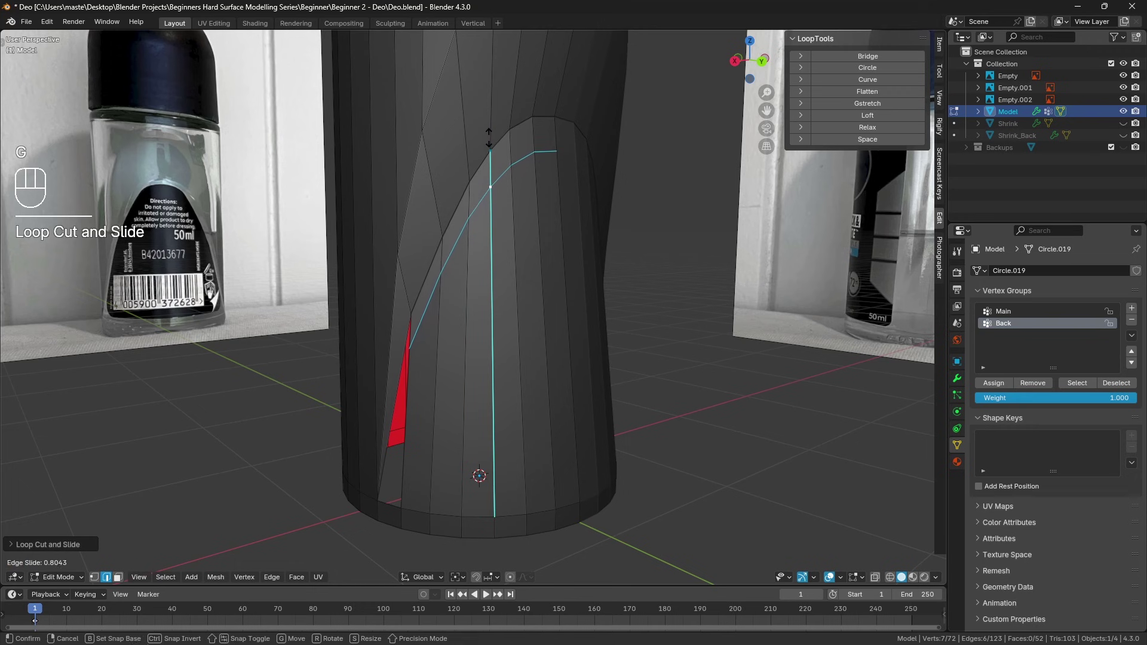
pyautogui.click(489, 134)
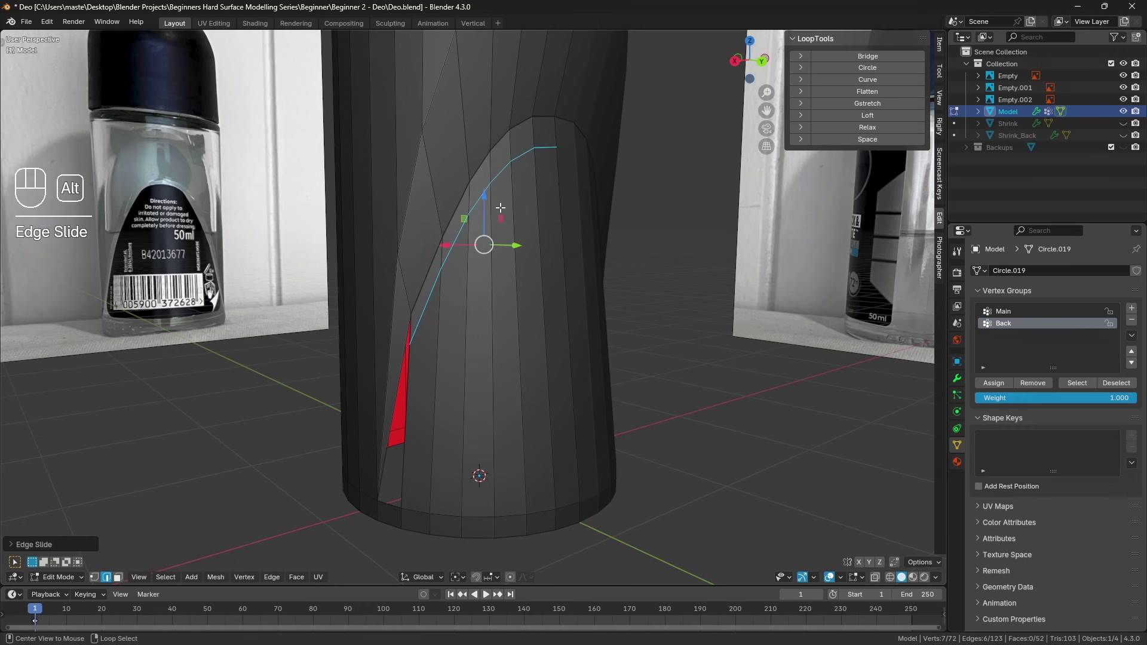
# Reveal the hidden face and slide the new loop's lowest end vertex up along the loop by about 0.34
pyautogui.hotkey('alt', 'h')
pyautogui.press('a')
pyautogui.press('a')
pyautogui.click(94, 577)
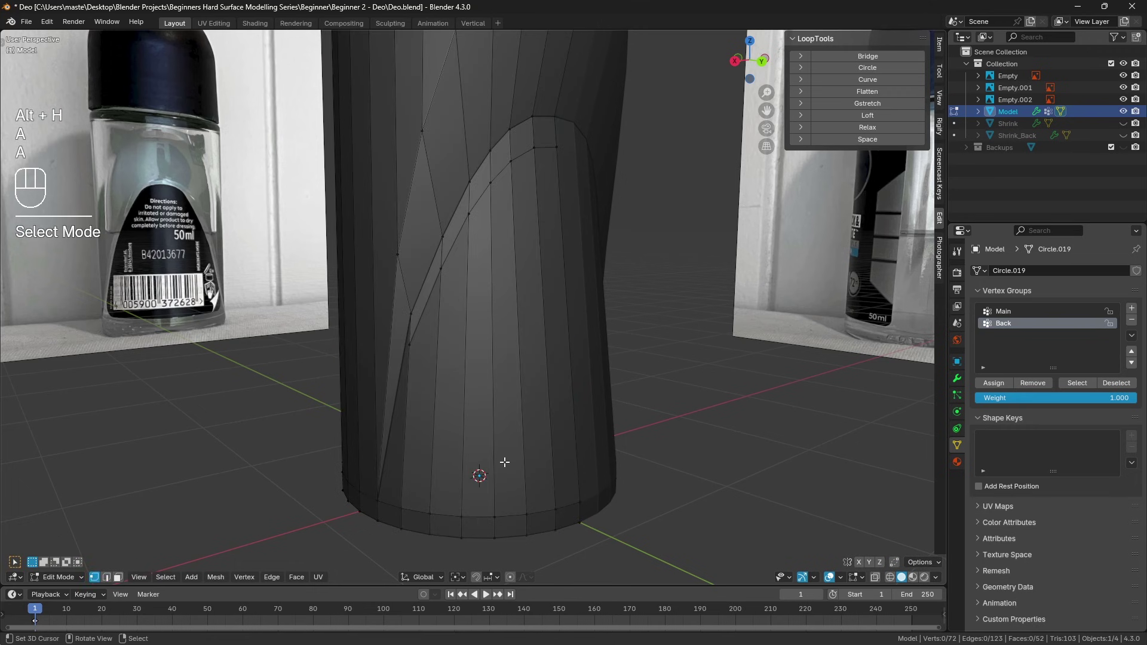
pyautogui.scroll(5, 520, 457)
pyautogui.click(421, 344)
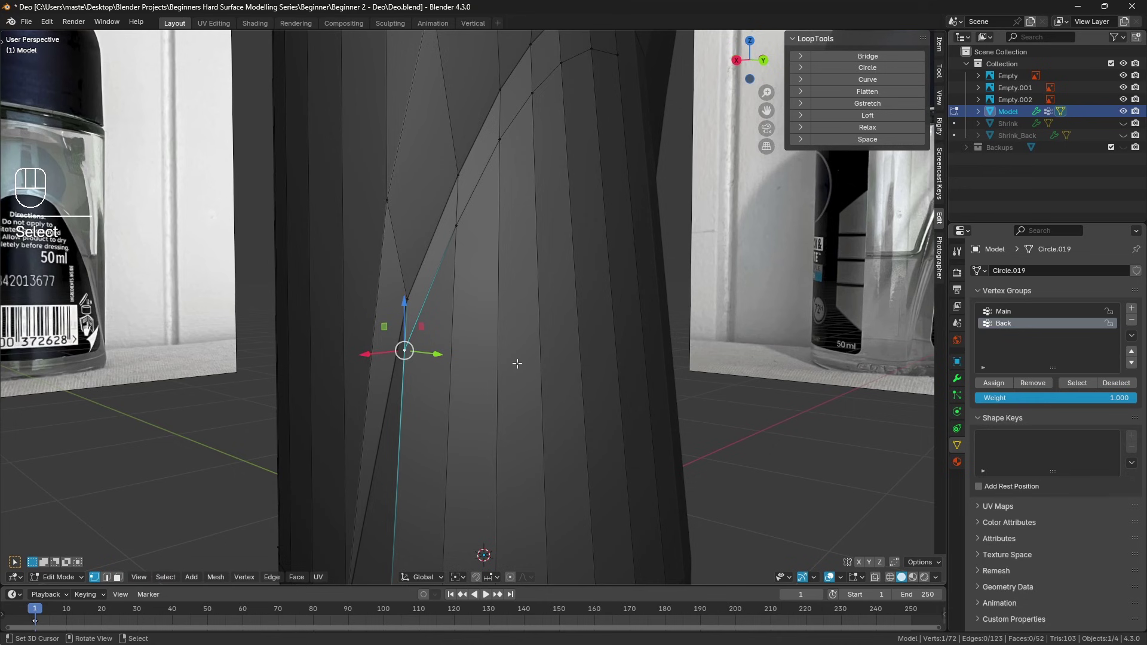
pyautogui.press('g')
pyautogui.press('g')
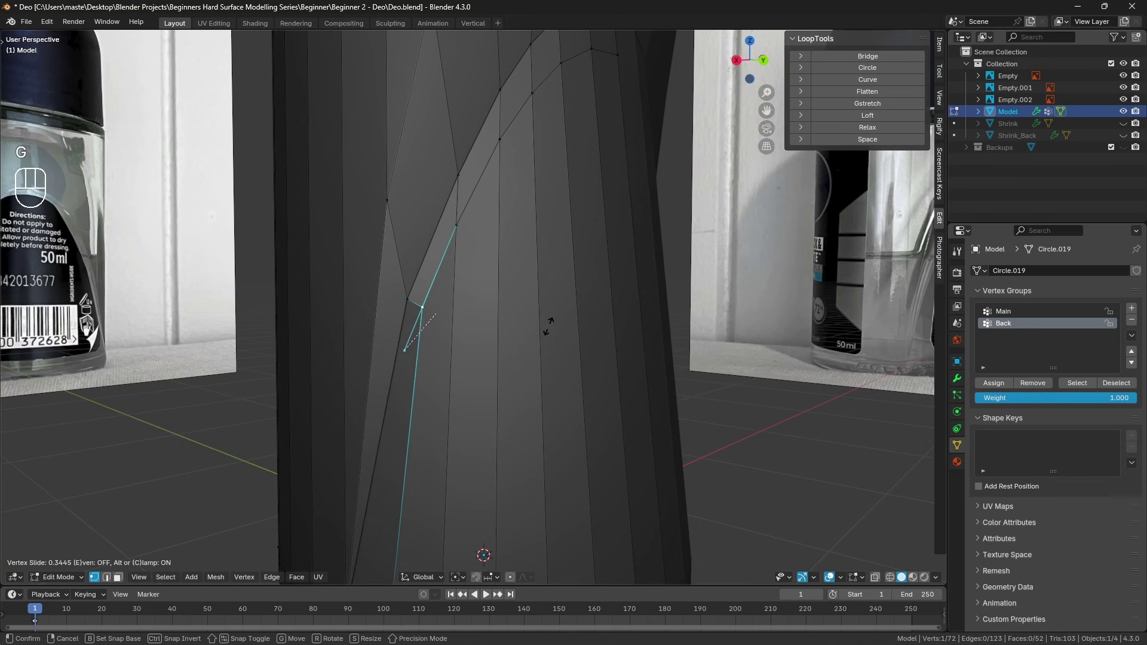
pyautogui.click(548, 326)
# Slide the next two vertices of the inner arch loop upward along it to follow the arch's outline
pyautogui.scroll(2, 482, 254)
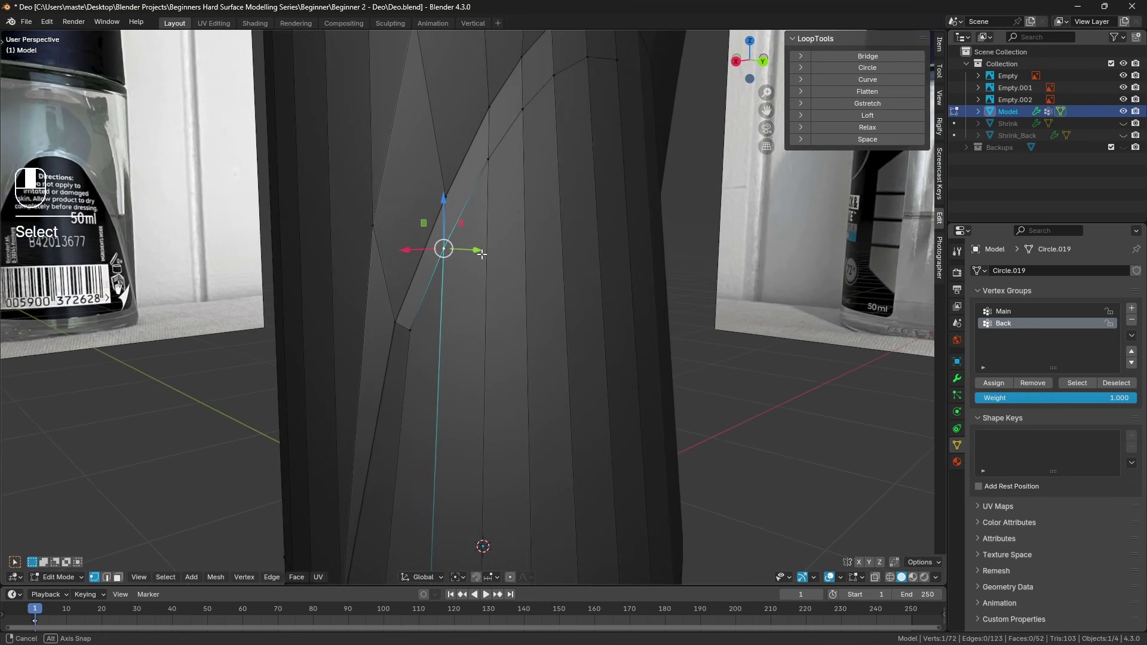
pyautogui.scroll(1, 481, 254)
pyautogui.press('g')
pyautogui.press('g')
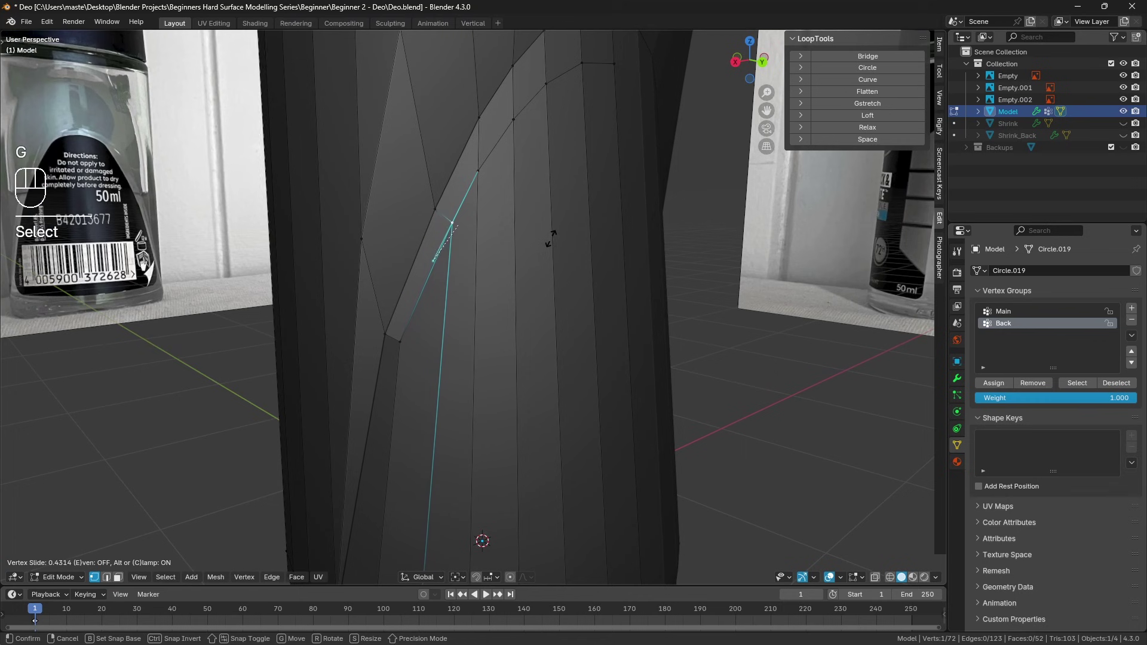
pyautogui.click(550, 238)
pyautogui.keyDown('shift'); pyautogui.moveTo(550, 238); pyautogui.dragTo(513, 251, button='middle'); pyautogui.keyUp('shift')
pyautogui.scroll(2, 496, 255)
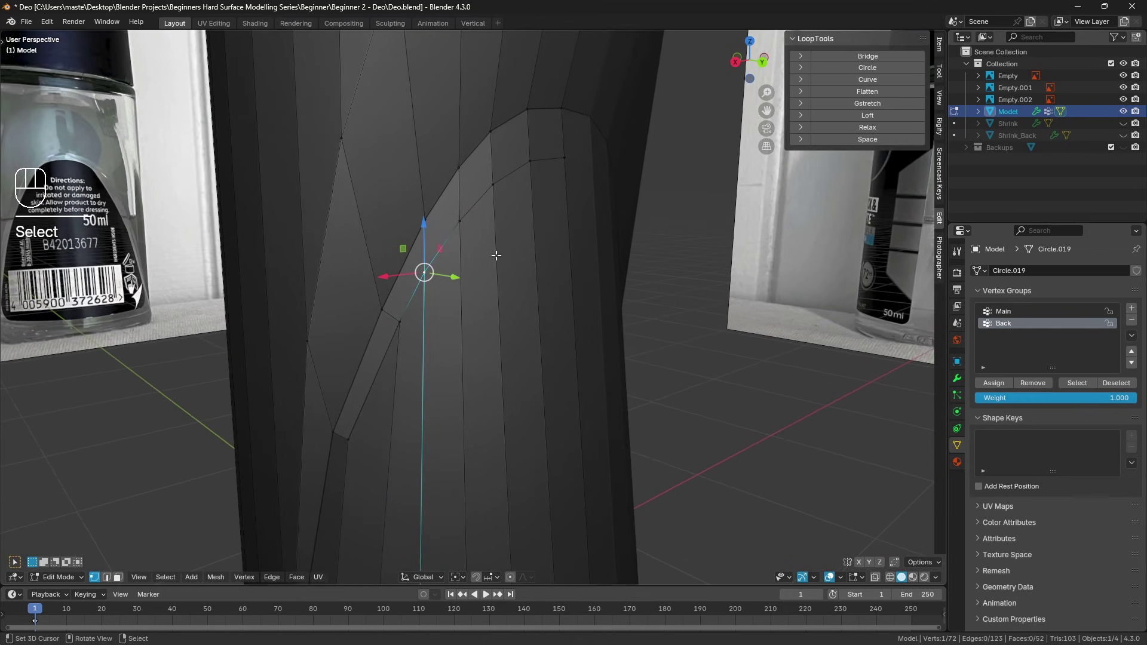
pyautogui.press('g')
pyautogui.press('g')
pyautogui.click(520, 222)
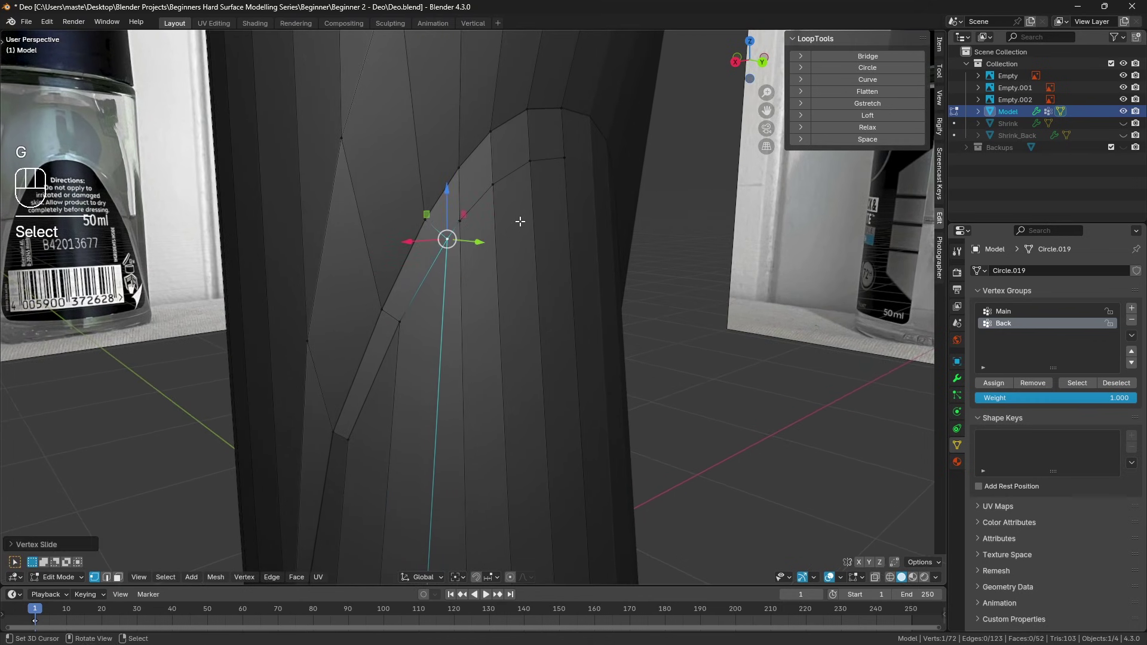
# Evenly space the inner arch loop's vertices from the last moved one to the centre line using LoopTools Space
pyautogui.moveTo(520, 222); pyautogui.dragTo(520, 177, button='middle')
pyautogui.keyDown('ctrl'); pyautogui.click(520, 176); pyautogui.keyUp('ctrl')
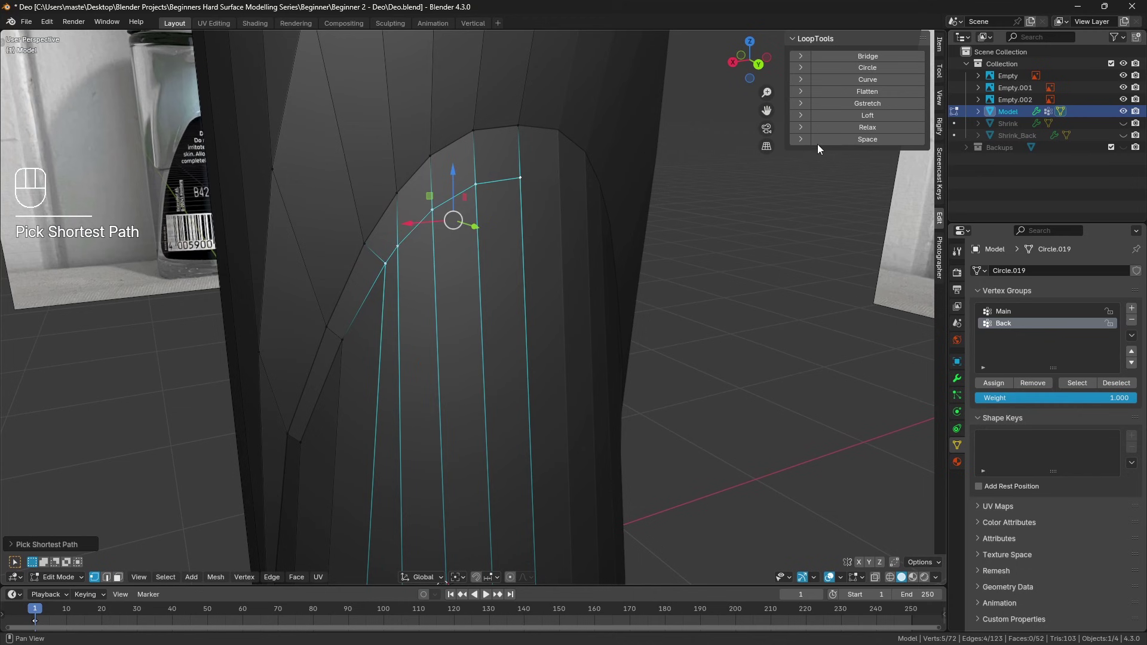
pyautogui.click(872, 138)
pyautogui.press('a')
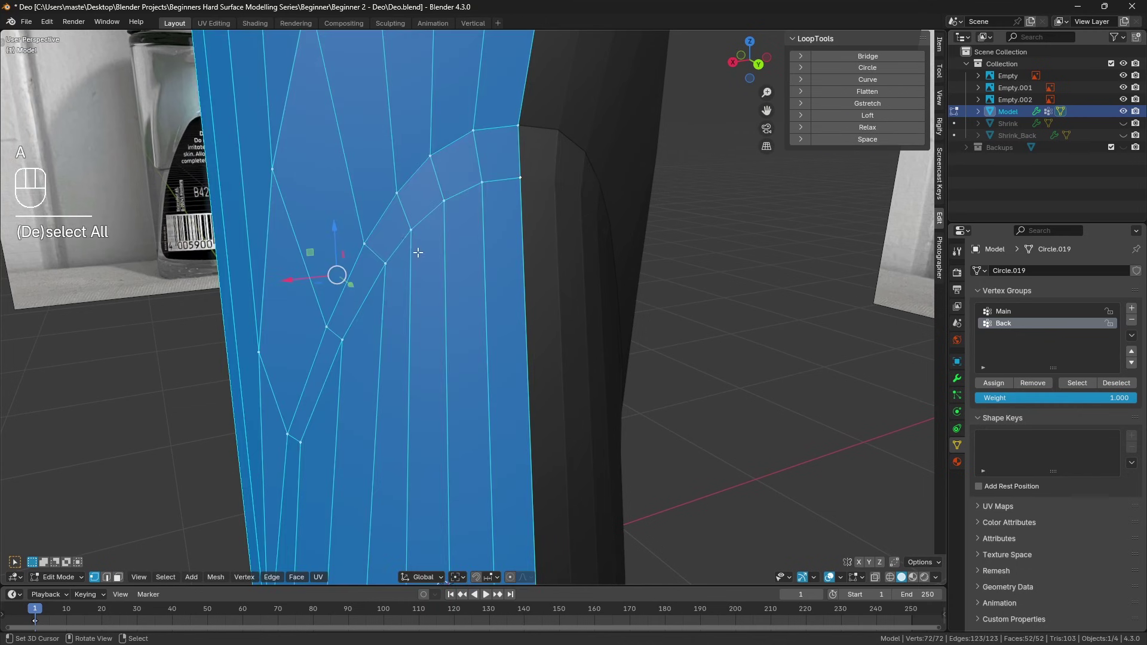
pyautogui.press('a')
pyautogui.scroll(-5, 438, 302)
pyautogui.moveTo(438, 302); pyautogui.dragTo(463, 258, button='middle')
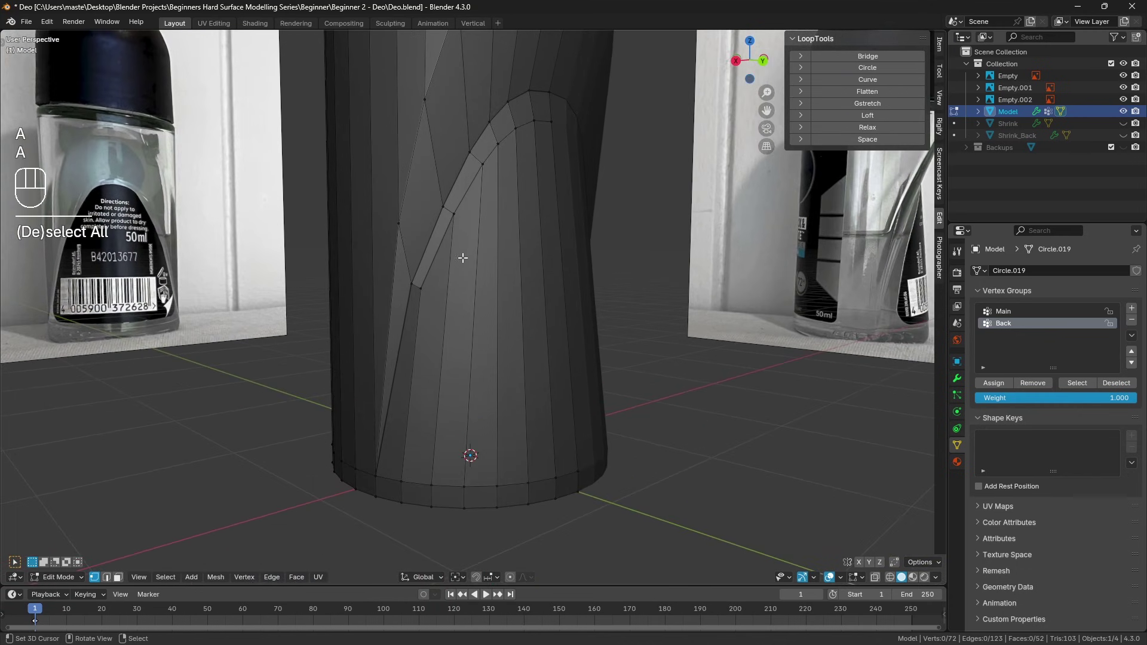
pyautogui.hotkey('ctrl', 'r')
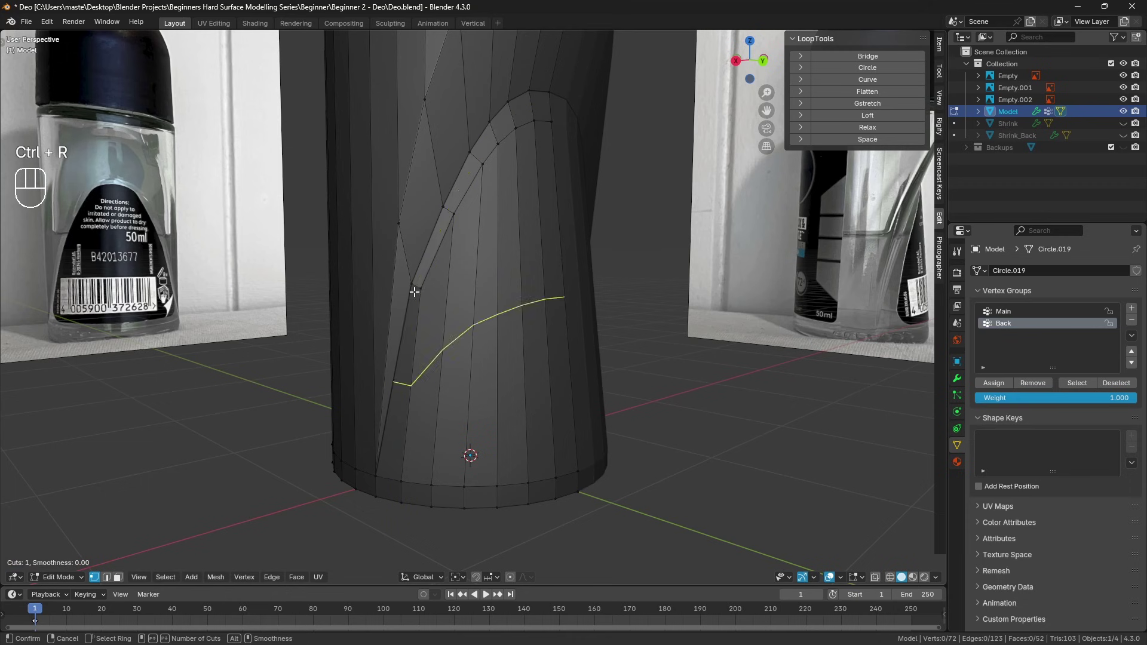
pyautogui.rightClick(419, 365)
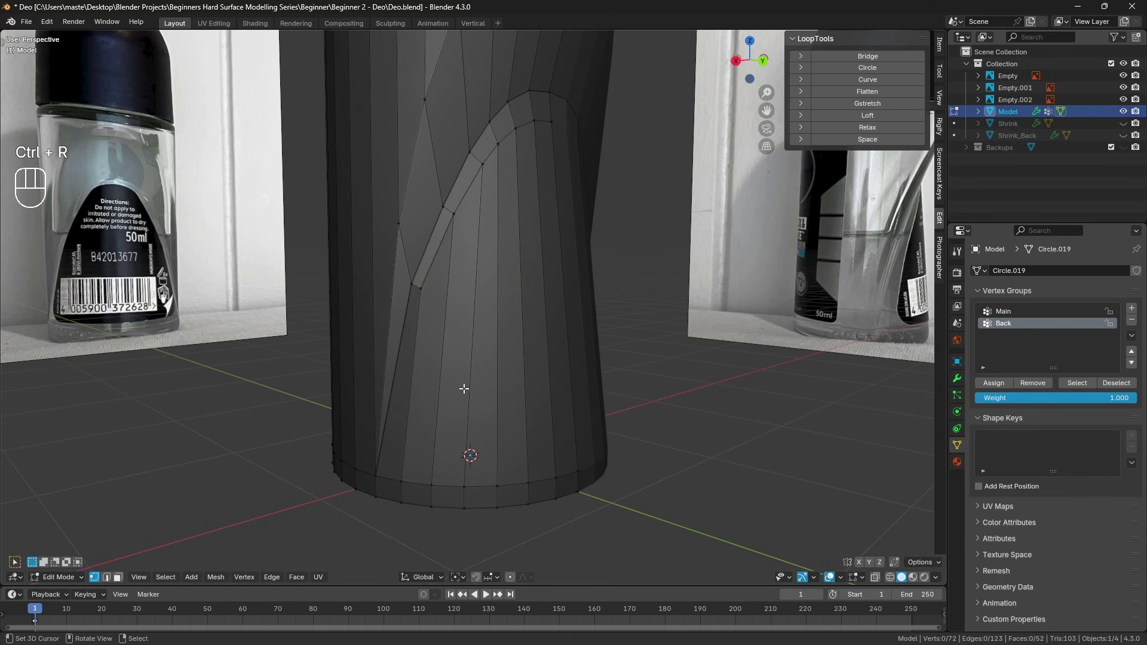
pyautogui.moveTo(461, 384); pyautogui.dragTo(587, 285, button='middle')
pyautogui.moveTo(514, 249); pyautogui.dragTo(460, 248, button='middle')
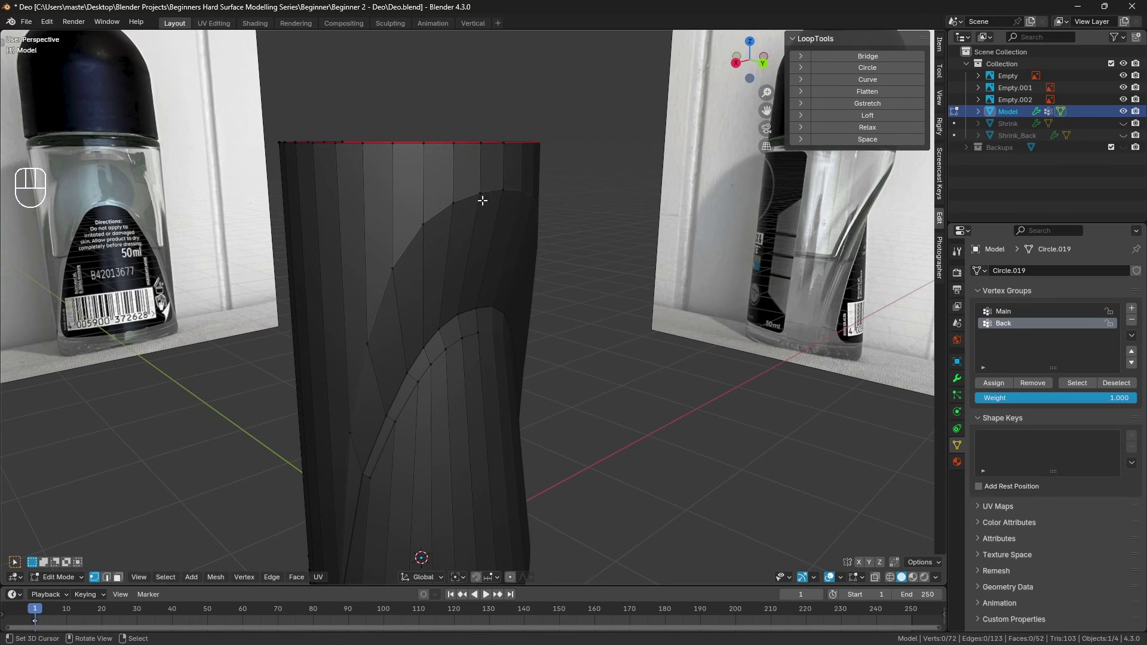
pyautogui.keyDown('alt'); pyautogui.click(441, 206); pyautogui.keyUp('alt')
pyautogui.moveTo(472, 224); pyautogui.dragTo(478, 349, button='middle')
pyautogui.press('a')
pyautogui.press('a')
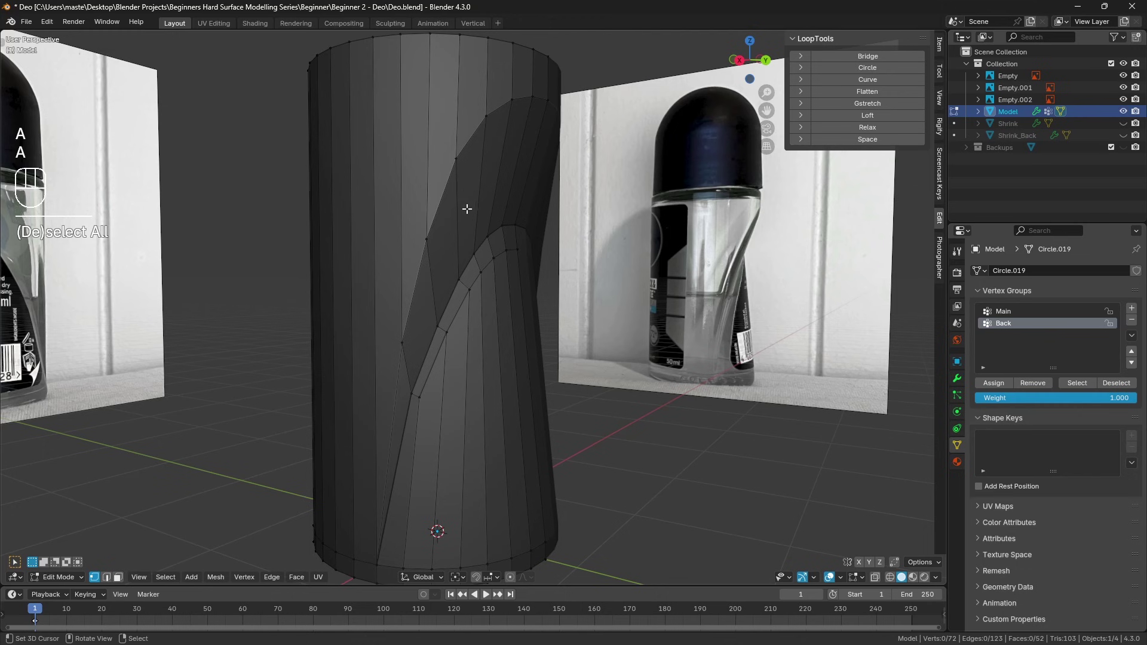
pyautogui.hotkey('ctrl', 'r')
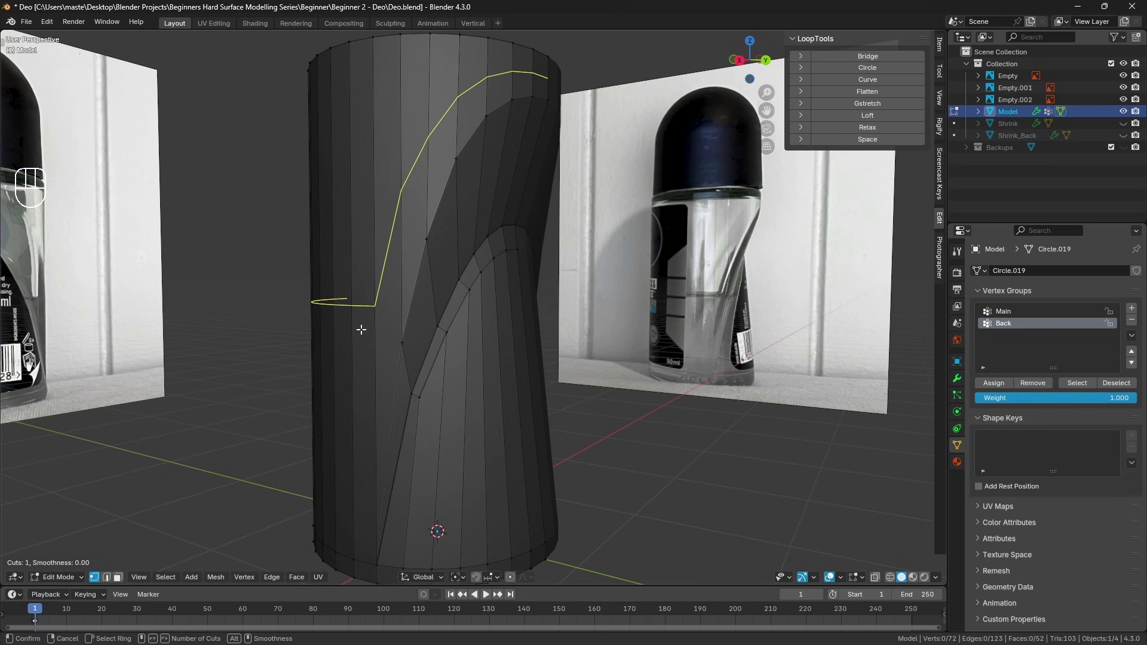
pyautogui.press('Escape')
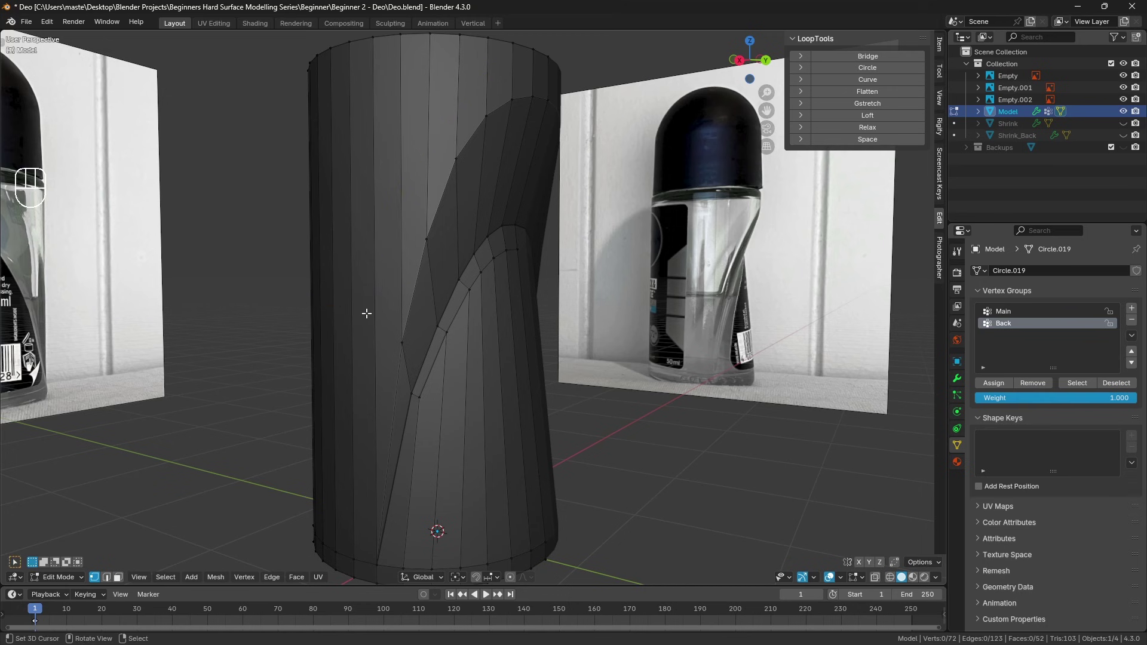
# Hide the long body face beside the upper arch and add one centred loop cut through the faces above that arch
pyautogui.press('3')
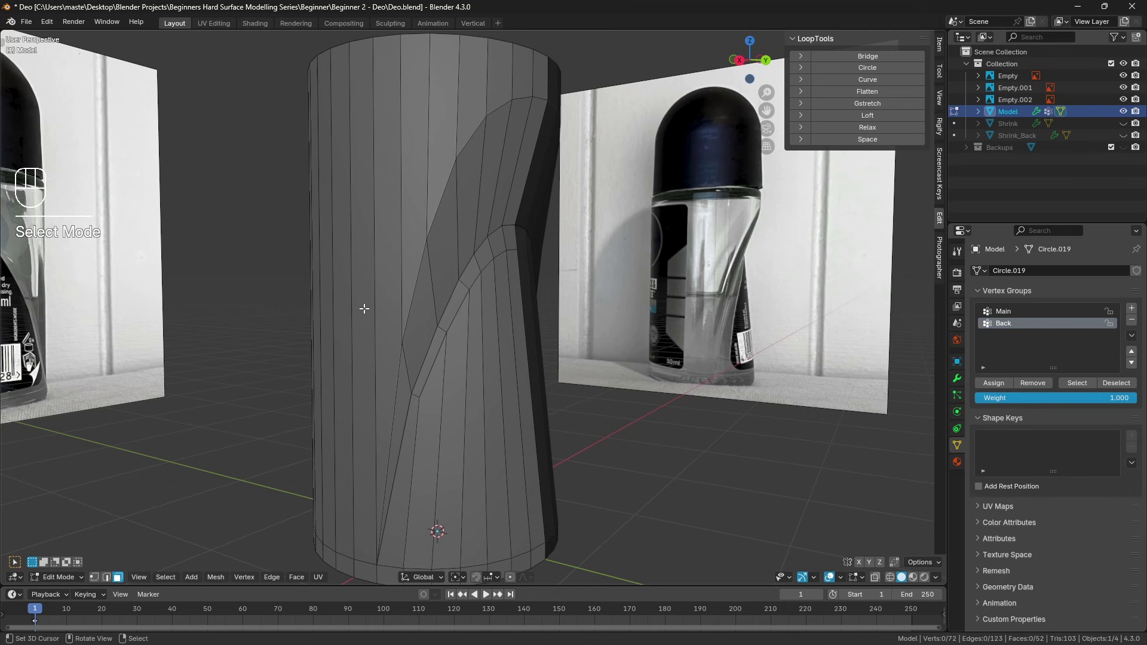
pyautogui.click(364, 308)
pyautogui.press('h')
pyautogui.hotkey('ctrl', 'r')
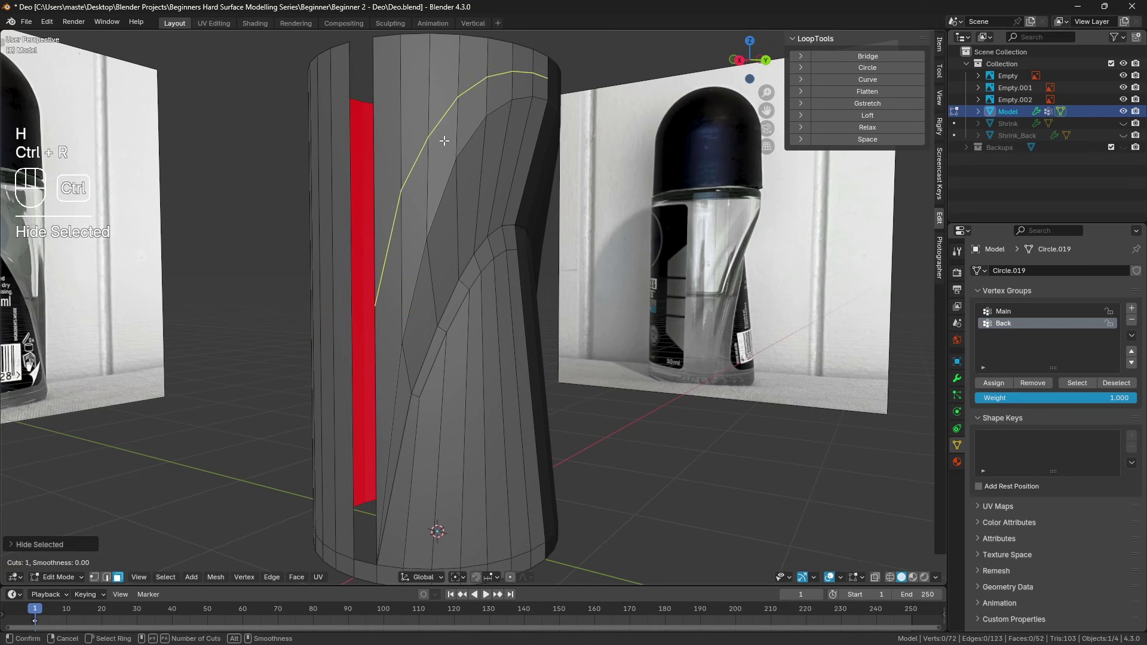
pyautogui.click(444, 141)
pyautogui.rightClick(443, 141)
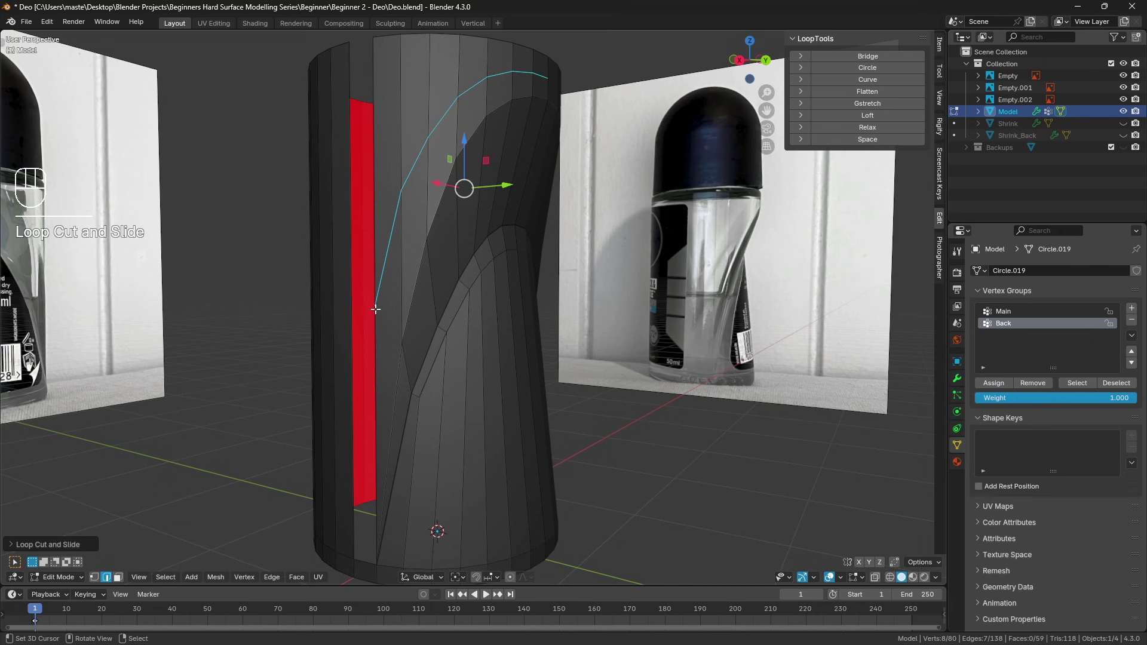
pyautogui.moveTo(401, 310); pyautogui.dragTo(433, 358, button='middle')
pyautogui.press('a')
pyautogui.press('a')
# Add one centred vertical cut to the bottom strip's face directly below the hidden face
pyautogui.moveTo(436, 409)
pyautogui.keyDown('shift'); pyautogui.mouseDown(button='middle')
pyautogui.moveTo(421, 447)
pyautogui.moveTo(424, 424)
pyautogui.mouseUp(button='middle'); pyautogui.keyUp('shift')
pyautogui.hotkey('ctrl', 'r')
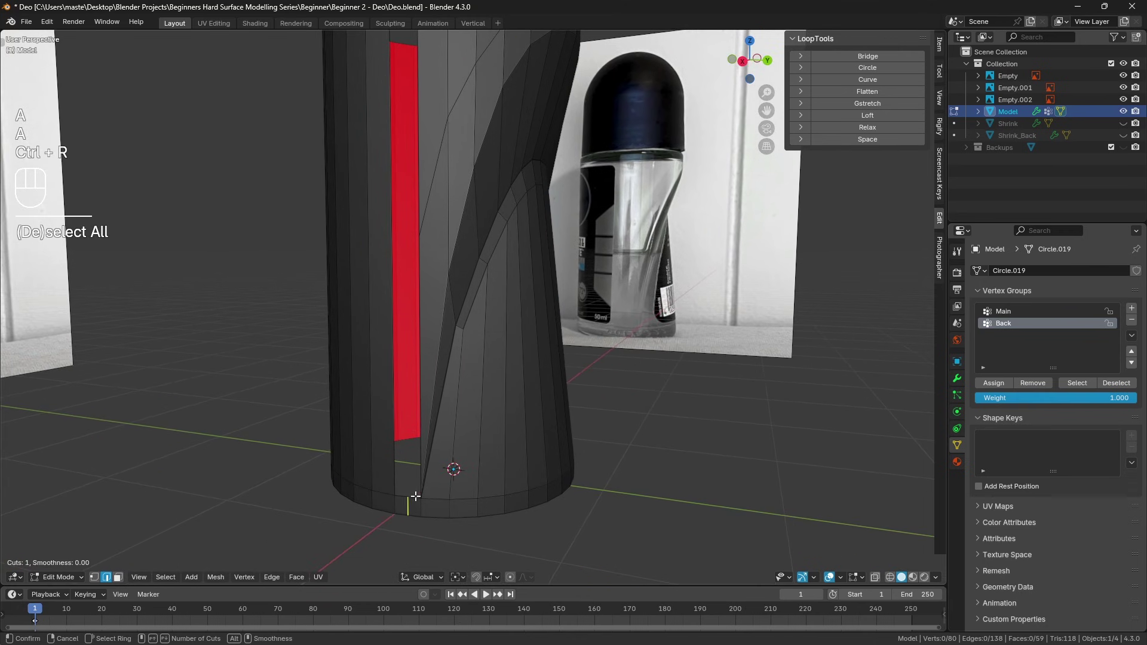
pyautogui.click(416, 496)
pyautogui.rightClick(416, 496)
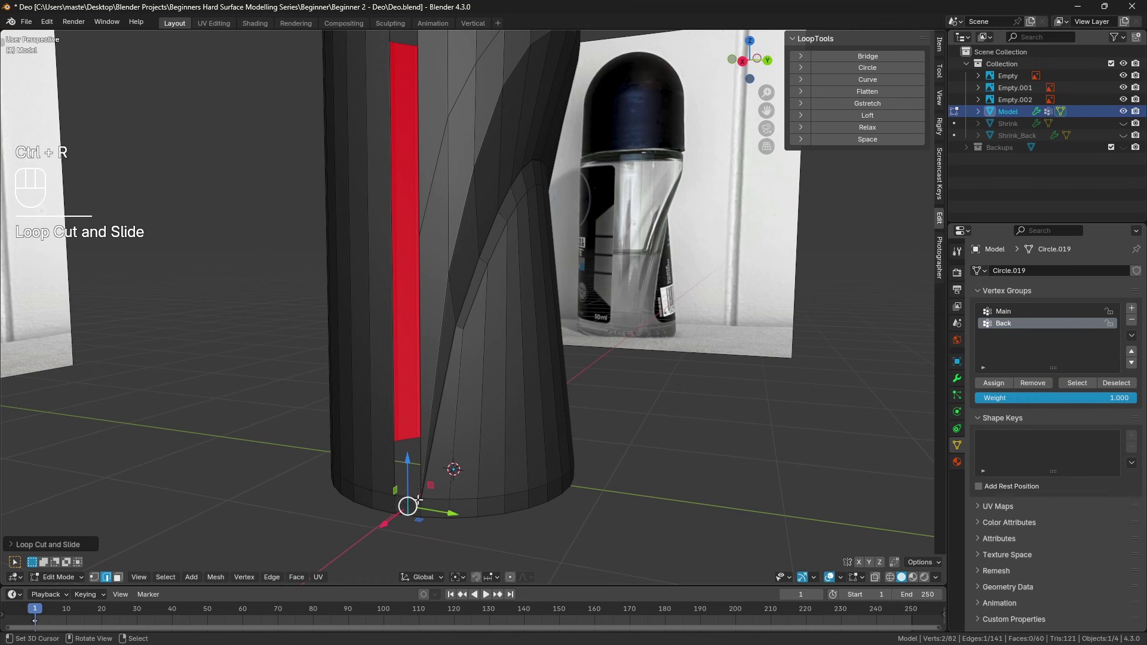
pyautogui.keyDown('shift'); pyautogui.moveTo(410, 501); pyautogui.dragTo(468, 422, button='middle'); pyautogui.keyUp('shift')
pyautogui.press('a')
pyautogui.press('a')
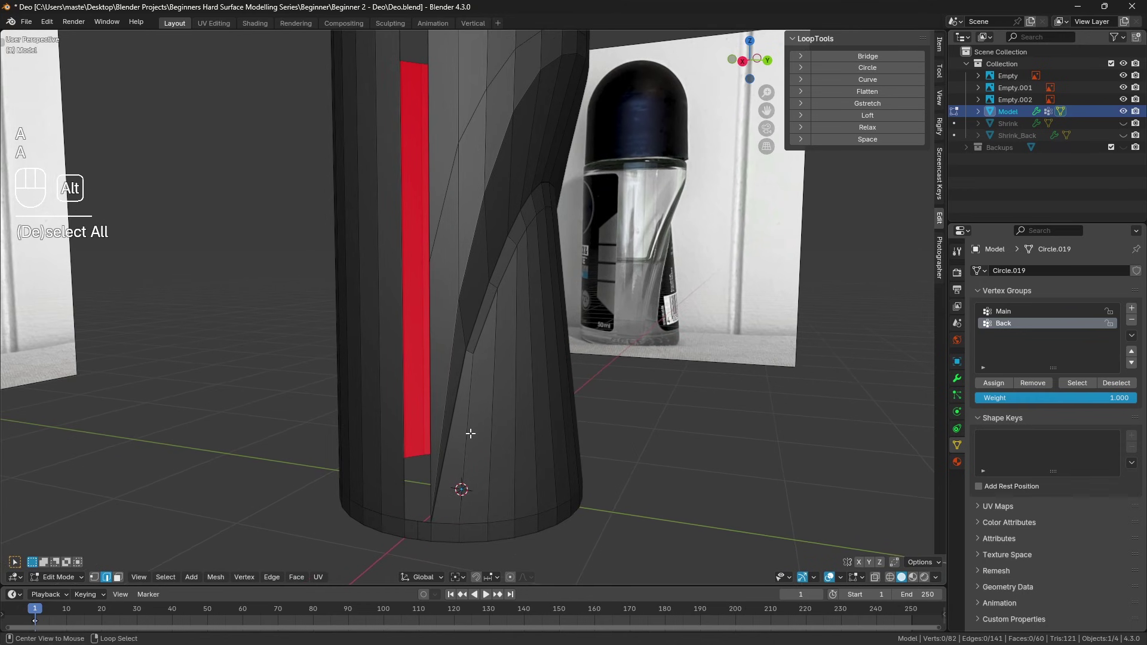
# Reveal the hidden face and knife-cut from the bottom strip's new edge to the upper loop's open end, then across to the arch's side vertex
pyautogui.hotkey('alt', 'h')
pyautogui.press('a')
pyautogui.press('a')
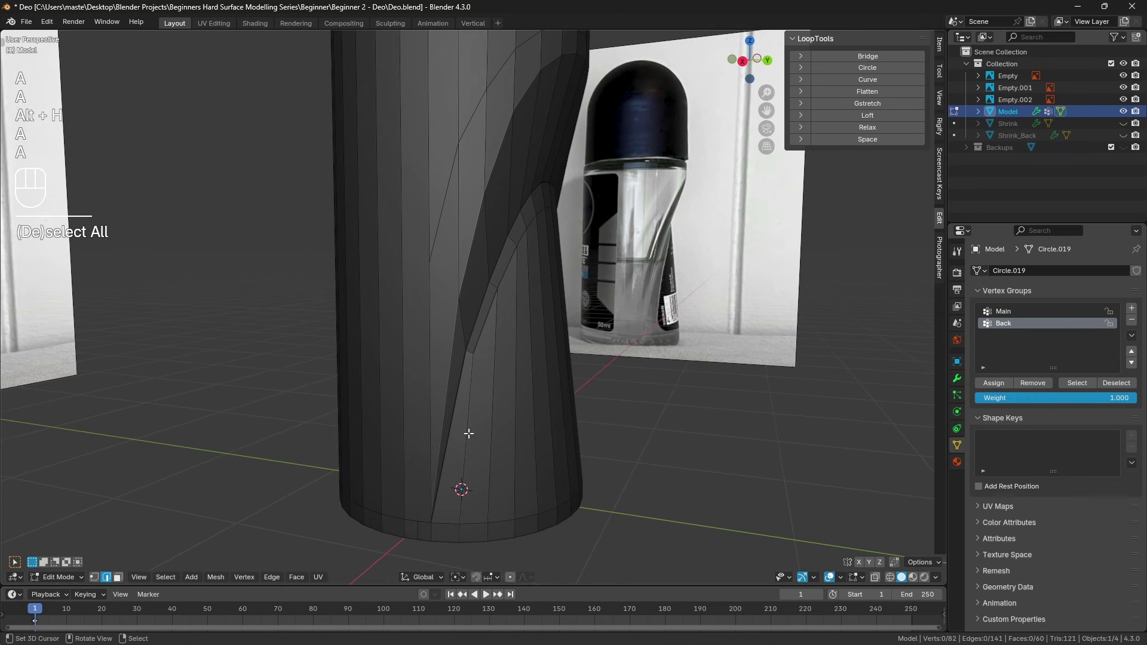
pyautogui.press('k')
pyautogui.click(418, 520)
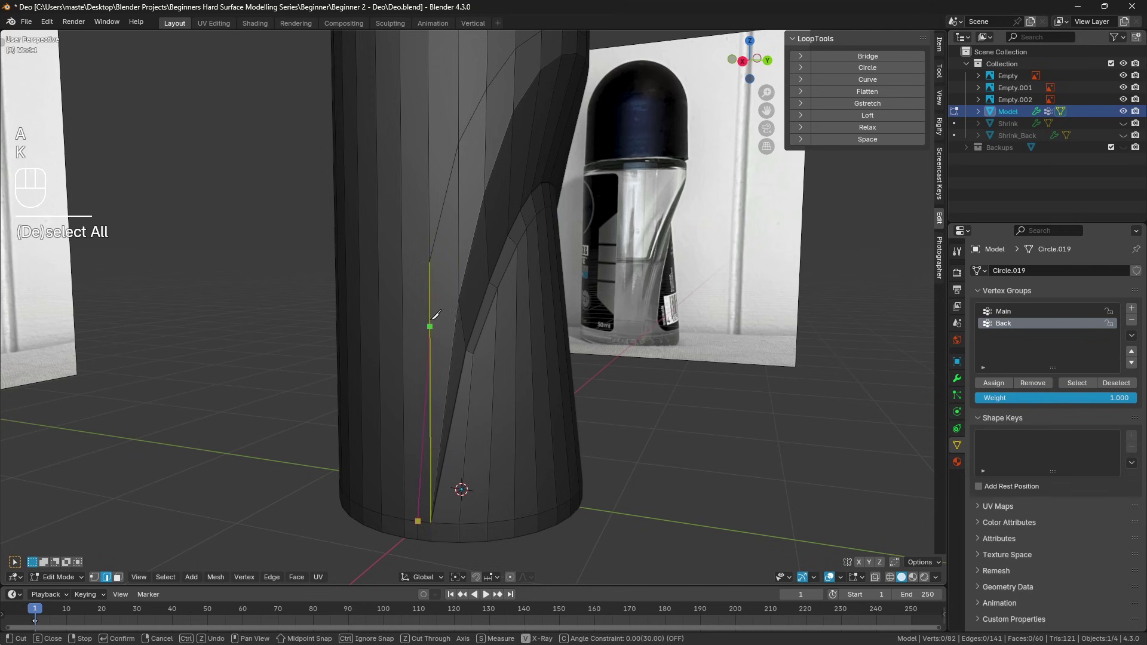
pyautogui.click(430, 261)
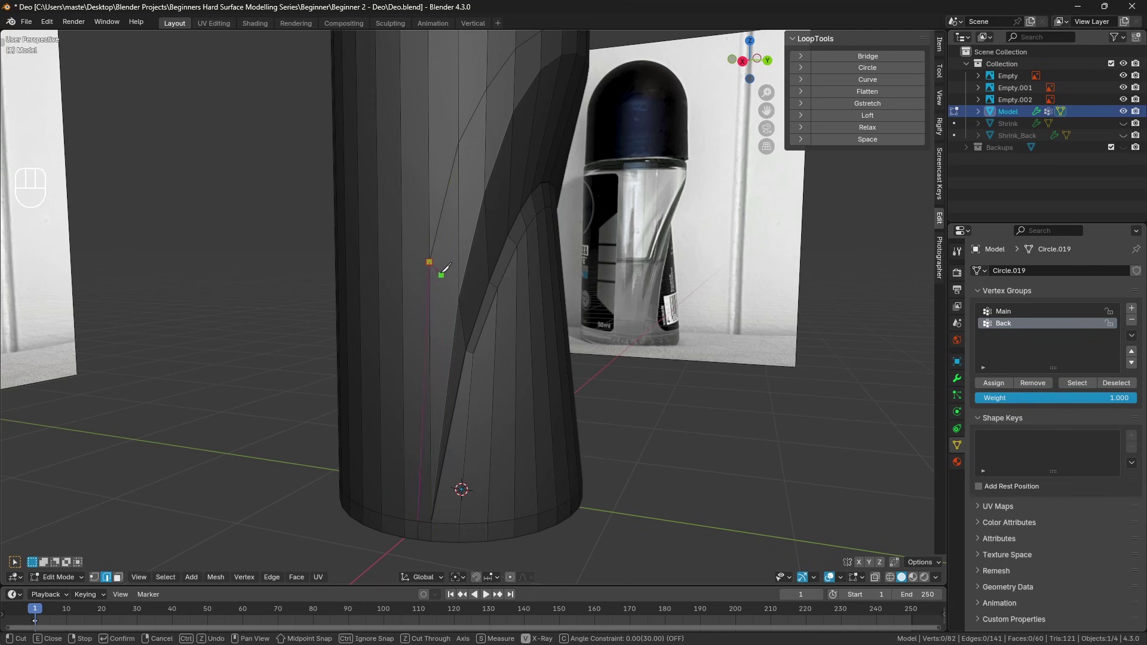
pyautogui.click(459, 298)
pyautogui.press('Return')
pyautogui.press('a')
pyautogui.press('a')
pyautogui.moveTo(465, 358); pyautogui.dragTo(428, 355, button='middle')
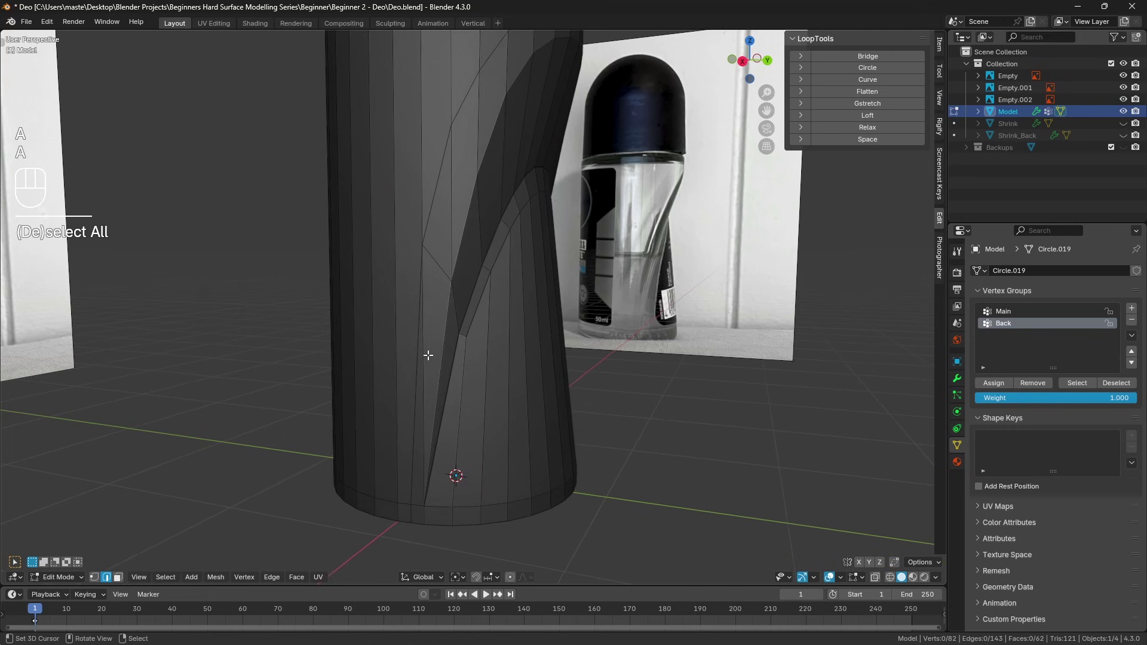
# Dissolve the long vertical edge on the body beside the lower arched panel and clear the selection
pyautogui.click(423, 378)
pyautogui.hotkey('ctrl', 'x')
pyautogui.press('a')
pyautogui.press('a')
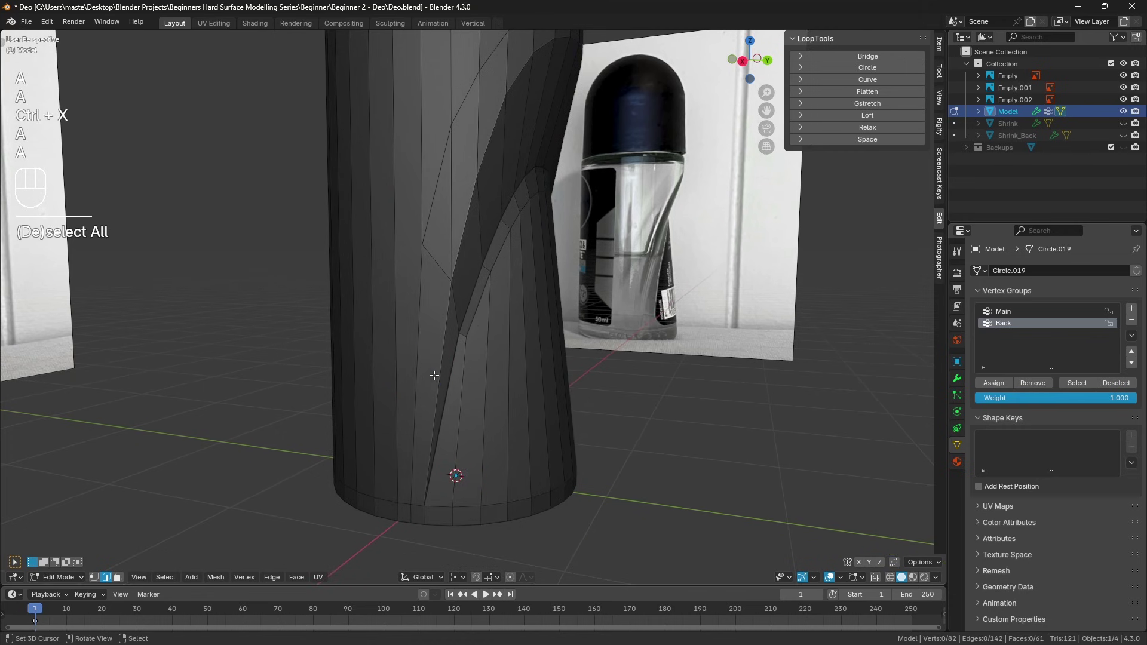
# Turn viewport display back on for both Shrinkwrap modifiers of the bottle model
pyautogui.click(957, 379)
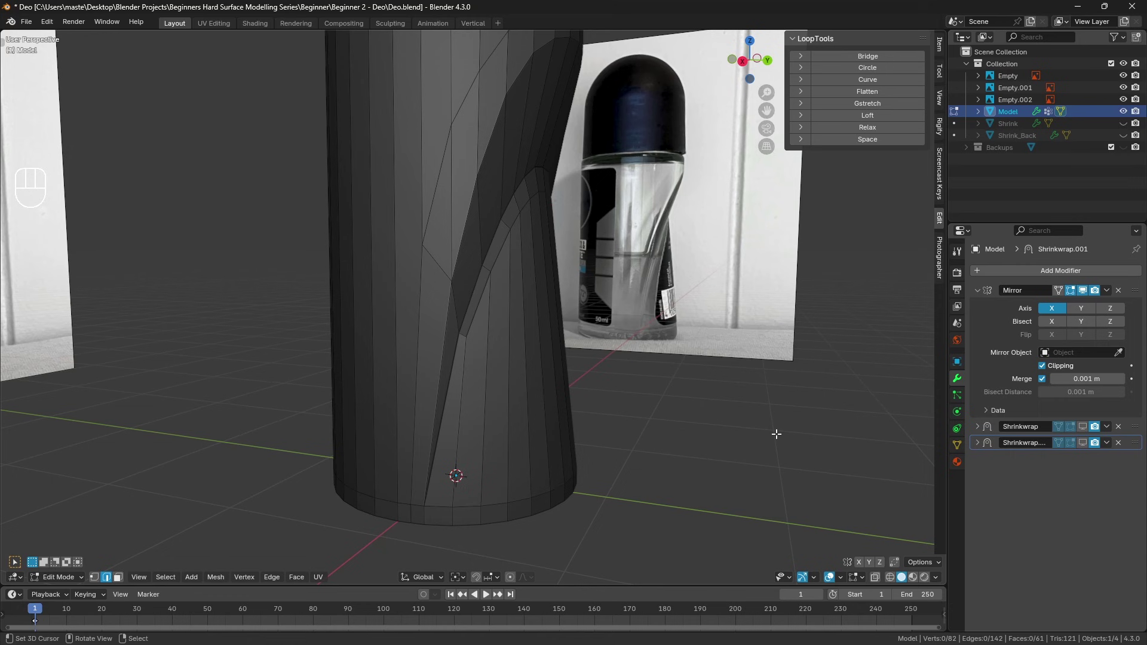
pyautogui.click(1082, 442)
pyautogui.click(1070, 426)
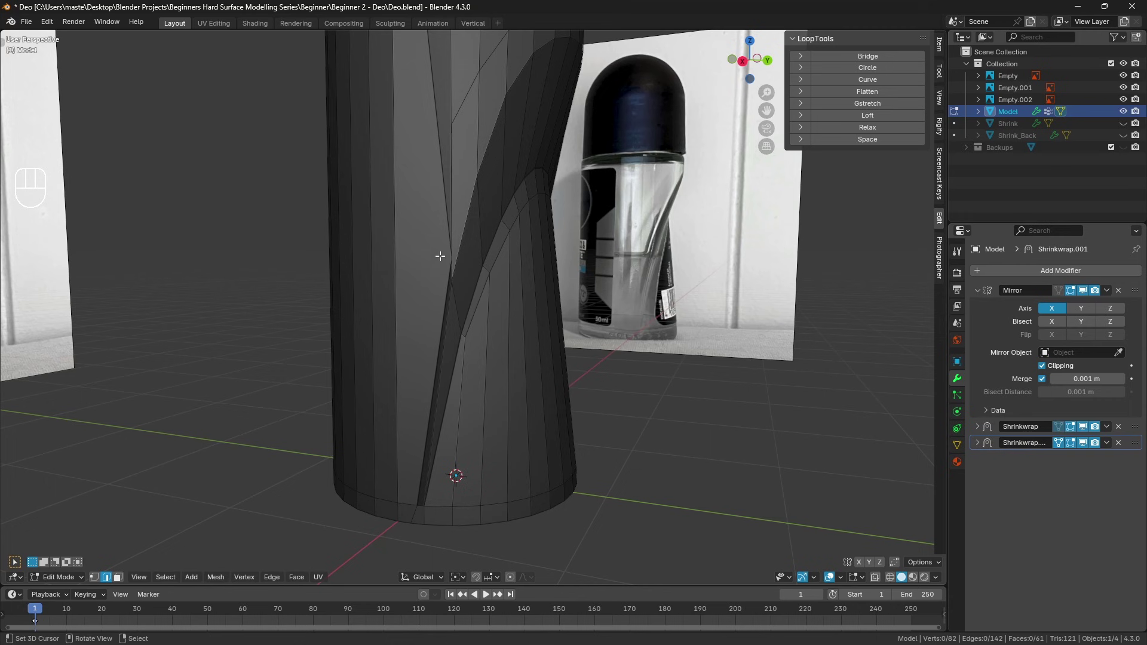
# Highlight the geometry assigned to the Back vertex group, and select only the long slanted edge just outside the lower arched panel
pyautogui.click(957, 445)
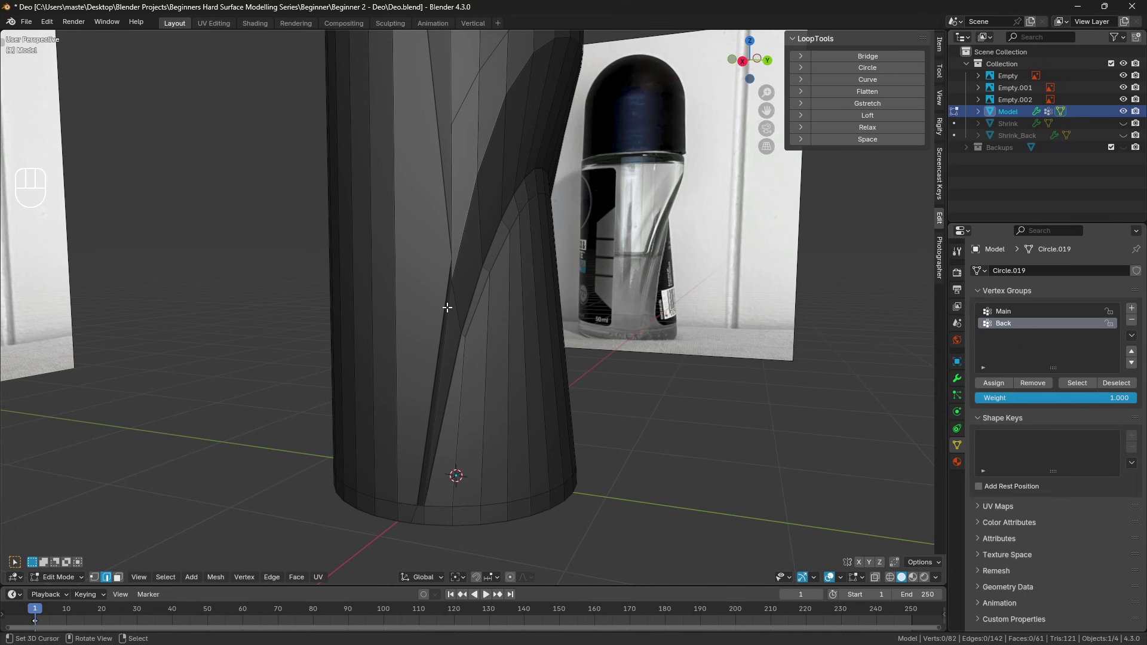
pyautogui.click(1047, 388)
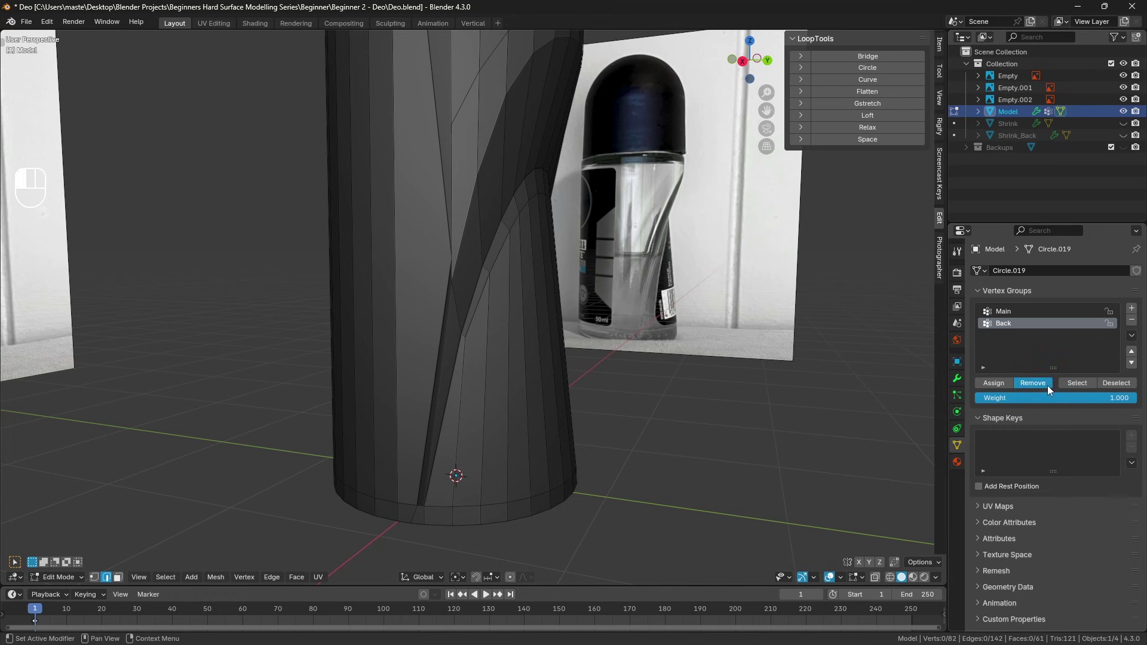
pyautogui.click(1077, 383)
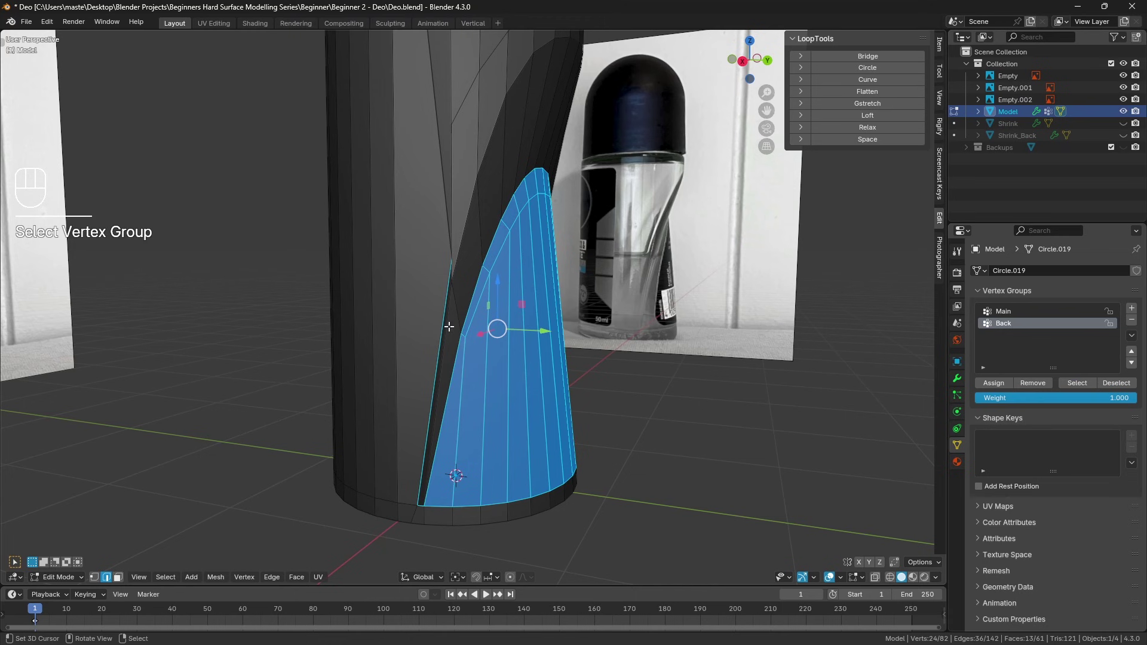
pyautogui.click(443, 293)
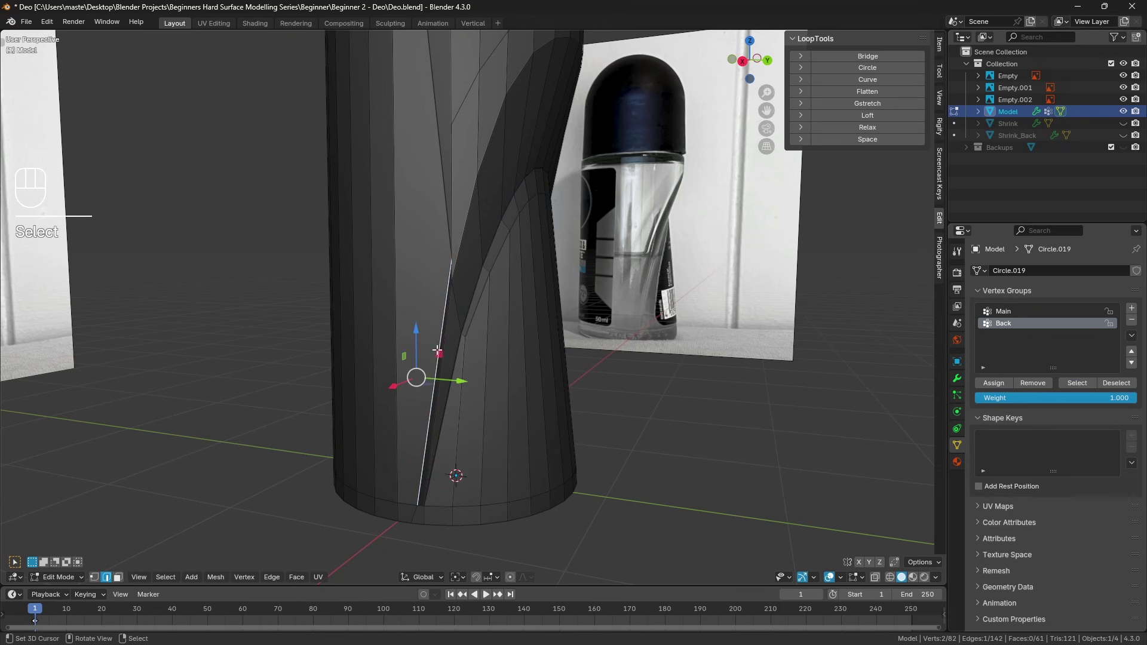
# Hide the second Shrinkwrap modifier in the viewport and select the vertices assigned to the Back vertex group
pyautogui.click(957, 378)
pyautogui.click(1083, 443)
pyautogui.click(648, 464)
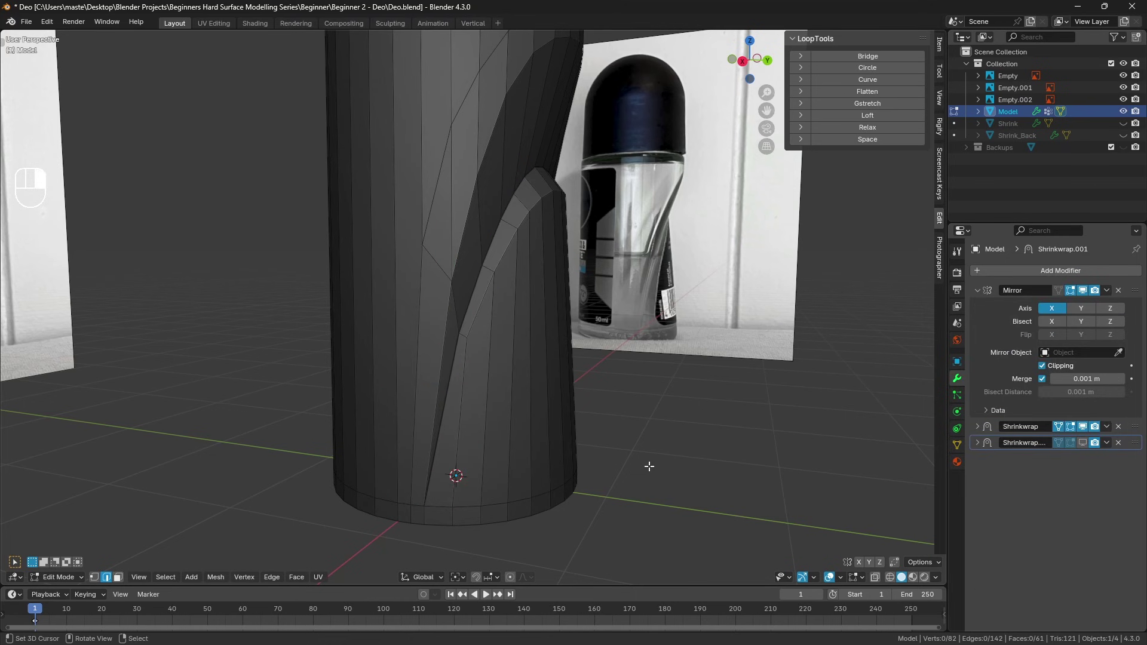
pyautogui.click(957, 446)
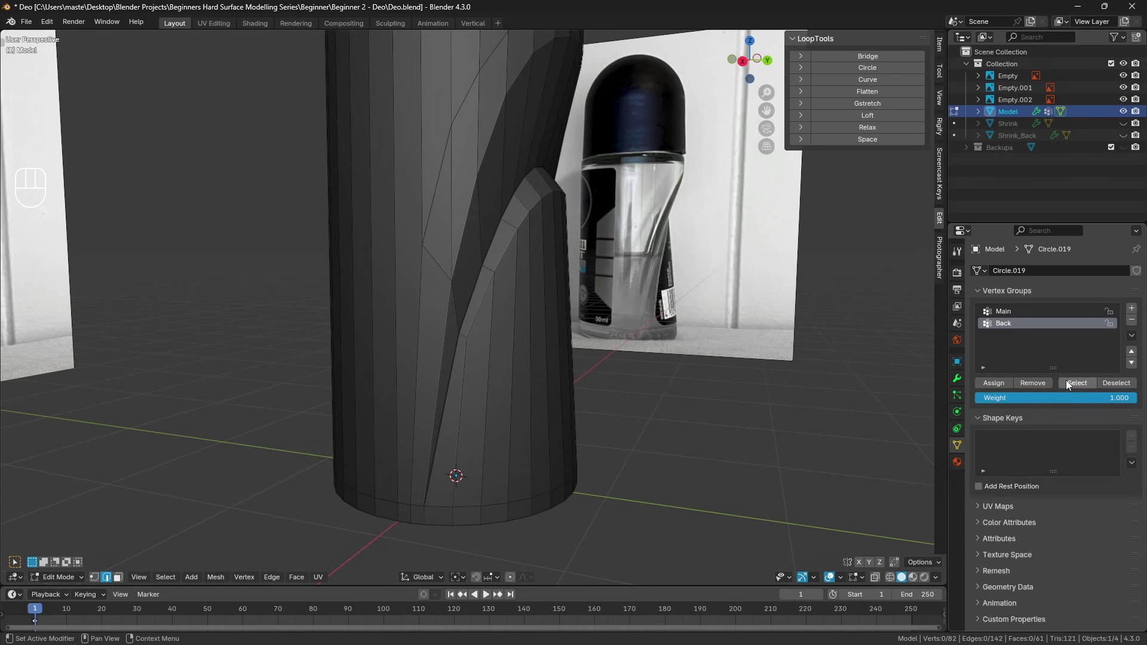
pyautogui.click(1068, 384)
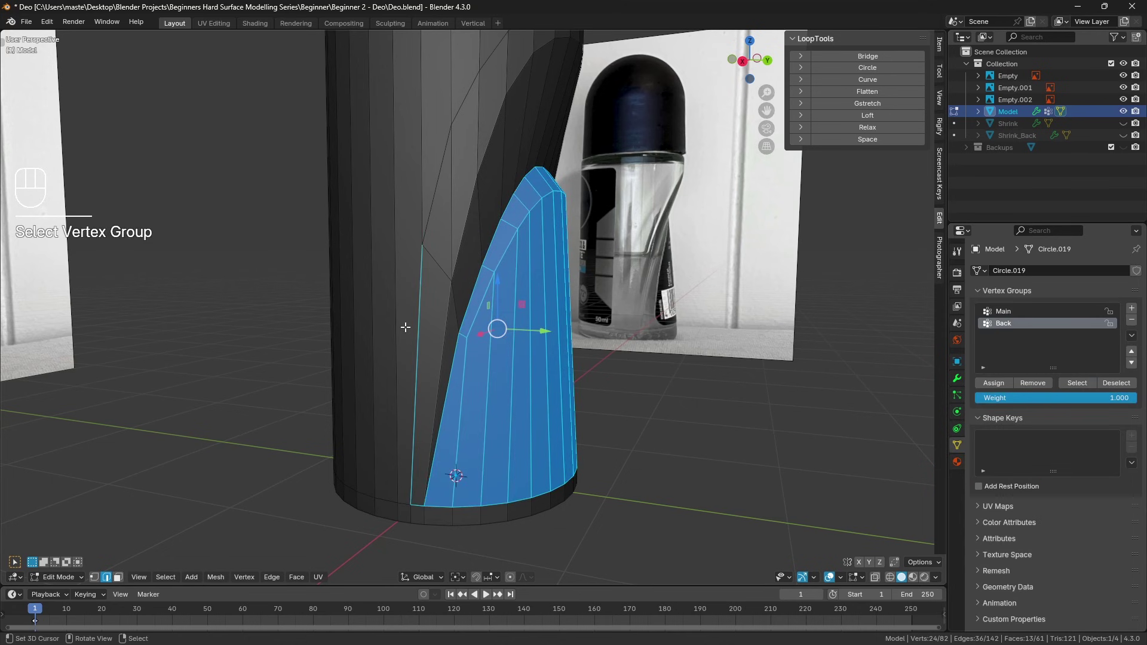
# Remove the short bottom edge beside the recess's lower tip from the Back vertex group and show the second Shrinkwrap again
pyautogui.click(417, 505)
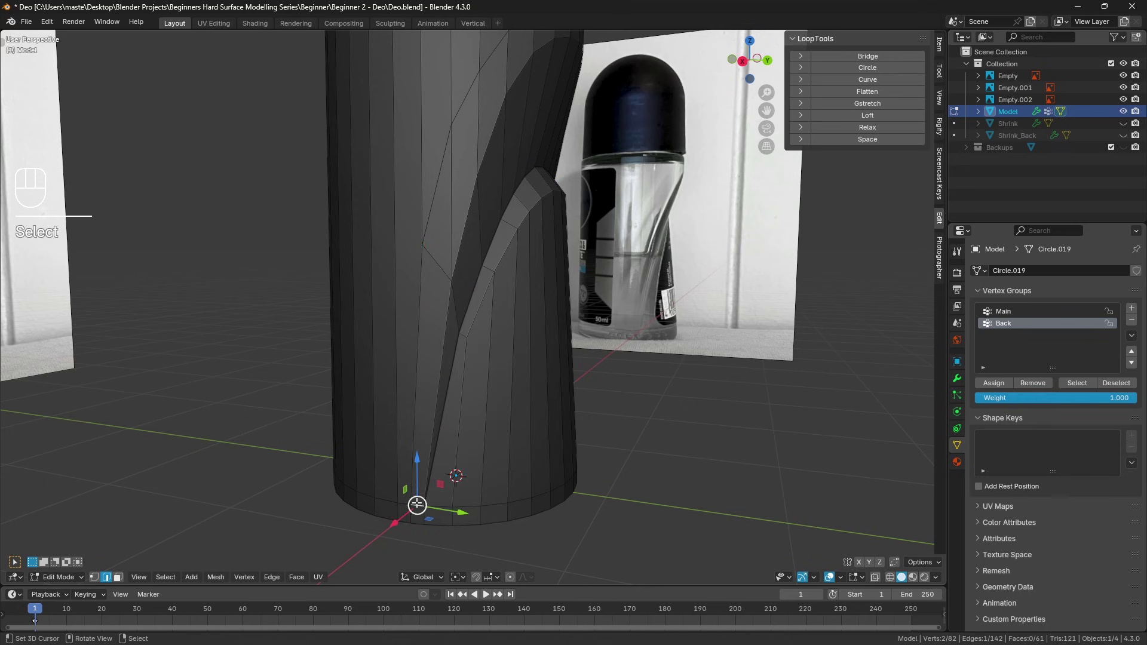
pyautogui.click(1033, 383)
pyautogui.press('a')
pyautogui.press('a')
pyautogui.click(957, 378)
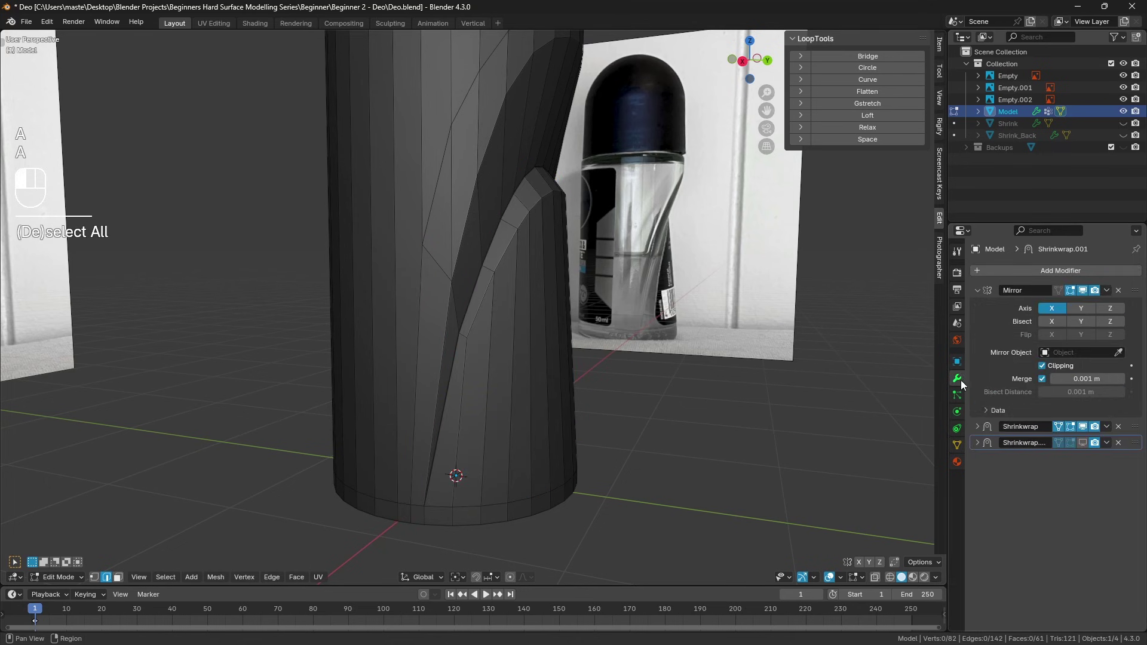
pyautogui.click(1082, 443)
# Examine the triangular face beside the curved recess, temporarily marking its edge flow with an annotation
pyautogui.moveTo(519, 425); pyautogui.dragTo(455, 397, button='middle')
pyautogui.keyDown('shift'); pyautogui.moveTo(402, 378); pyautogui.dragTo(395, 427, button='middle'); pyautogui.keyUp('shift')
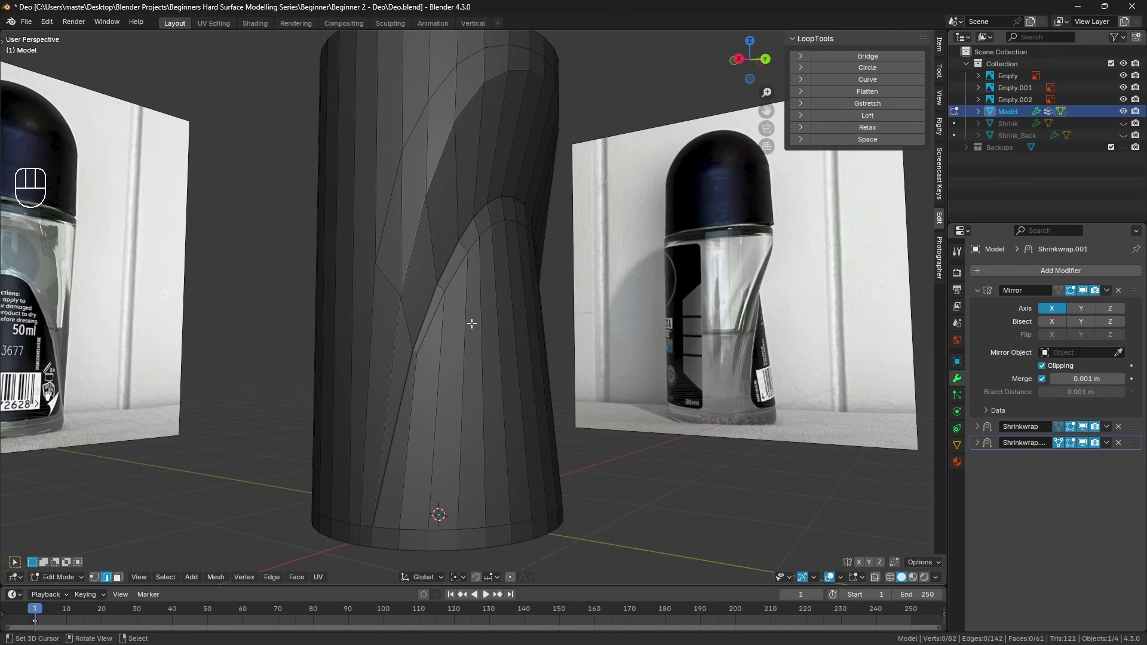
pyautogui.moveTo(447, 211); pyautogui.dragTo(375, 367, button='middle')
pyautogui.scroll(4, 440, 236)
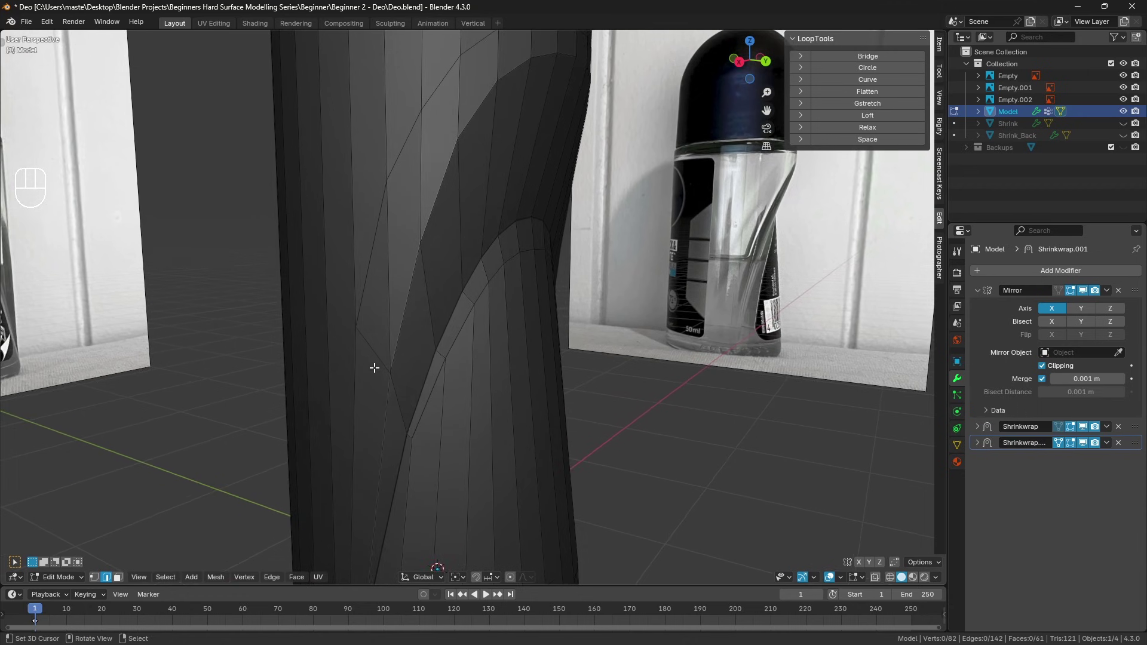
pyautogui.click(118, 577)
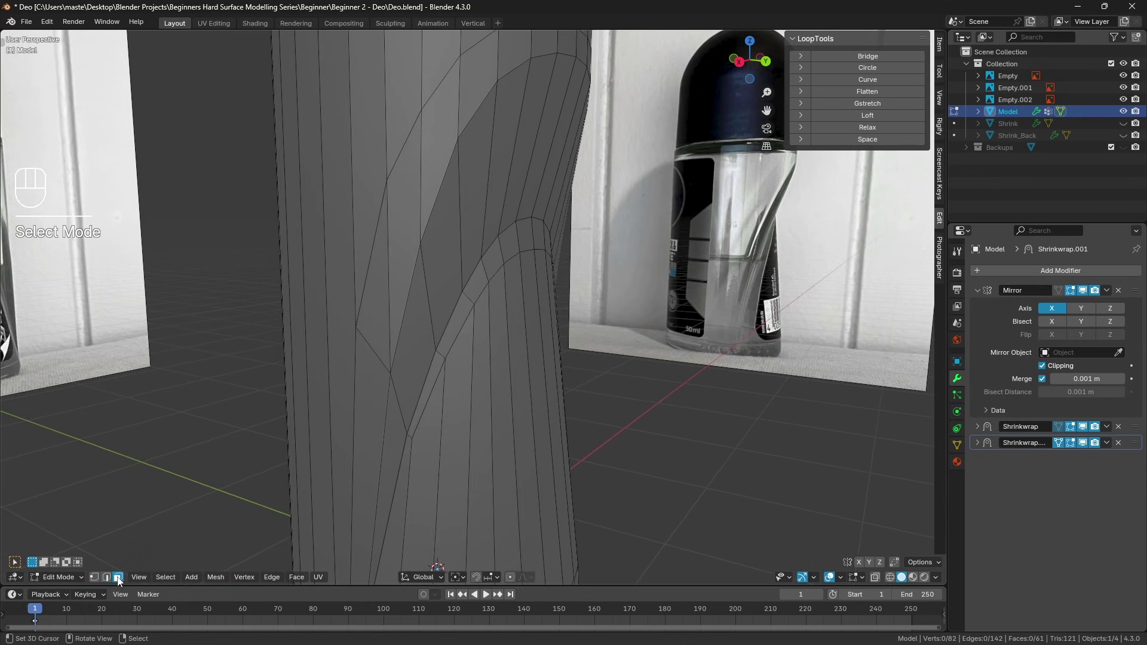
pyautogui.click(382, 290)
pyautogui.moveTo(476, 303); pyautogui.dragTo(429, 270, button='middle')
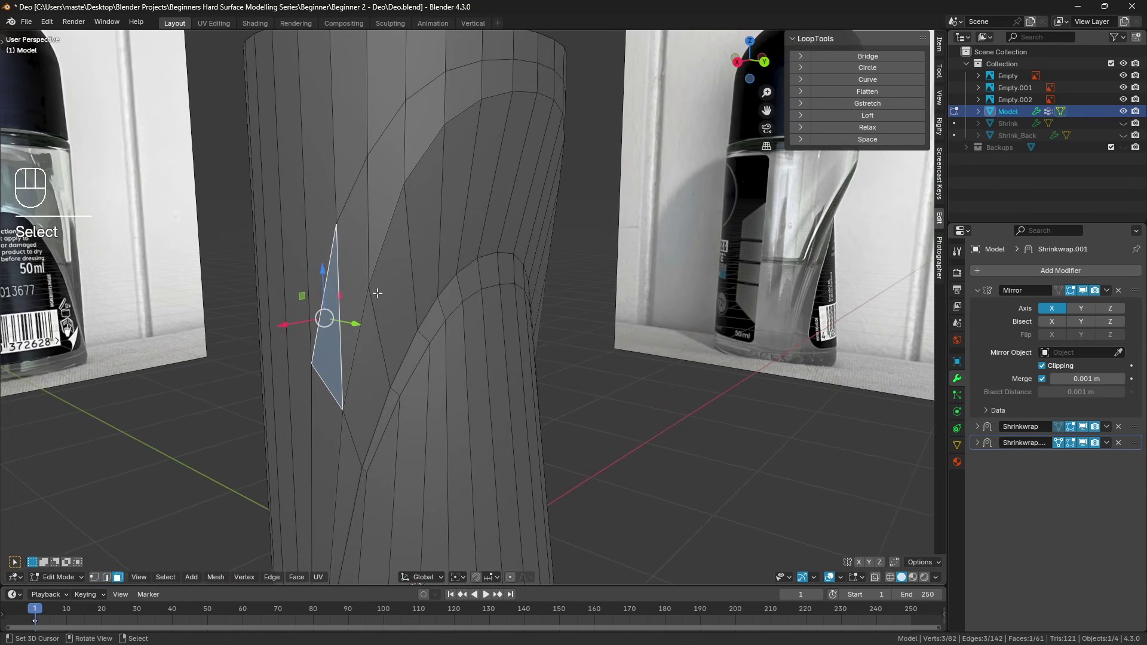
pyautogui.press('d')
pyautogui.moveTo(331, 350); pyautogui.dragTo(425, 130)
pyautogui.moveTo(332, 316)
pyautogui.mouseDown(button='right')
pyautogui.moveTo(361, 230)
pyautogui.moveTo(358, 272)
pyautogui.mouseUp(button='right')
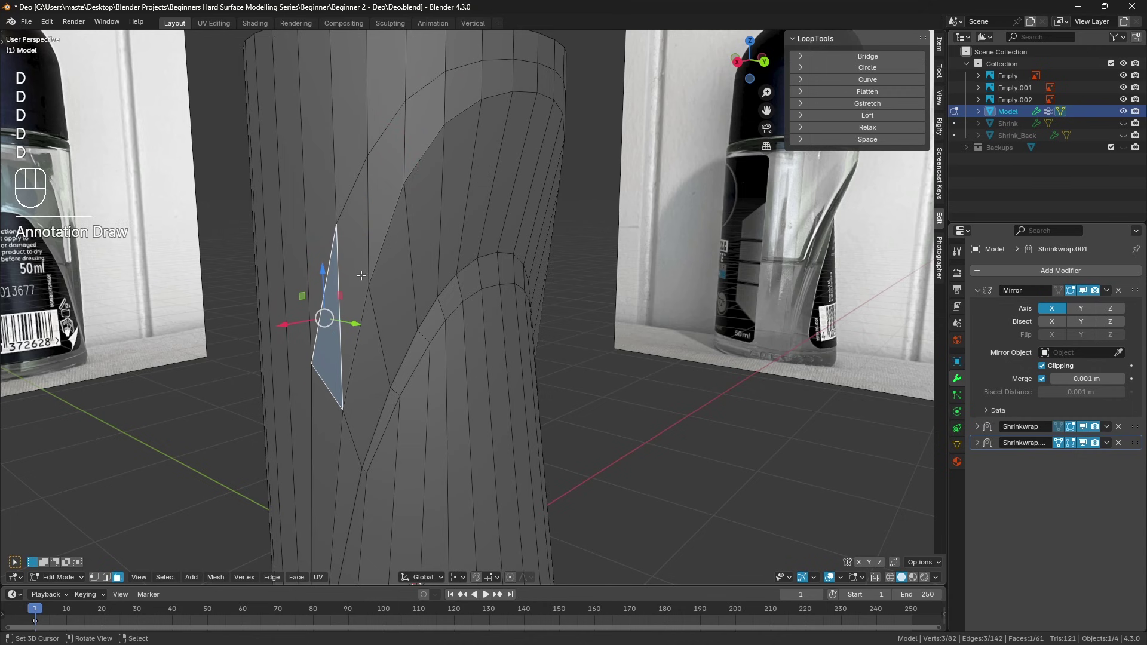
pyautogui.press('a')
pyautogui.press('a')
# Knife-cut an edge from the triangle's top vertex to the neighbouring inner recess vertex and dissolve the triangle's vertical edge
pyautogui.press('k')
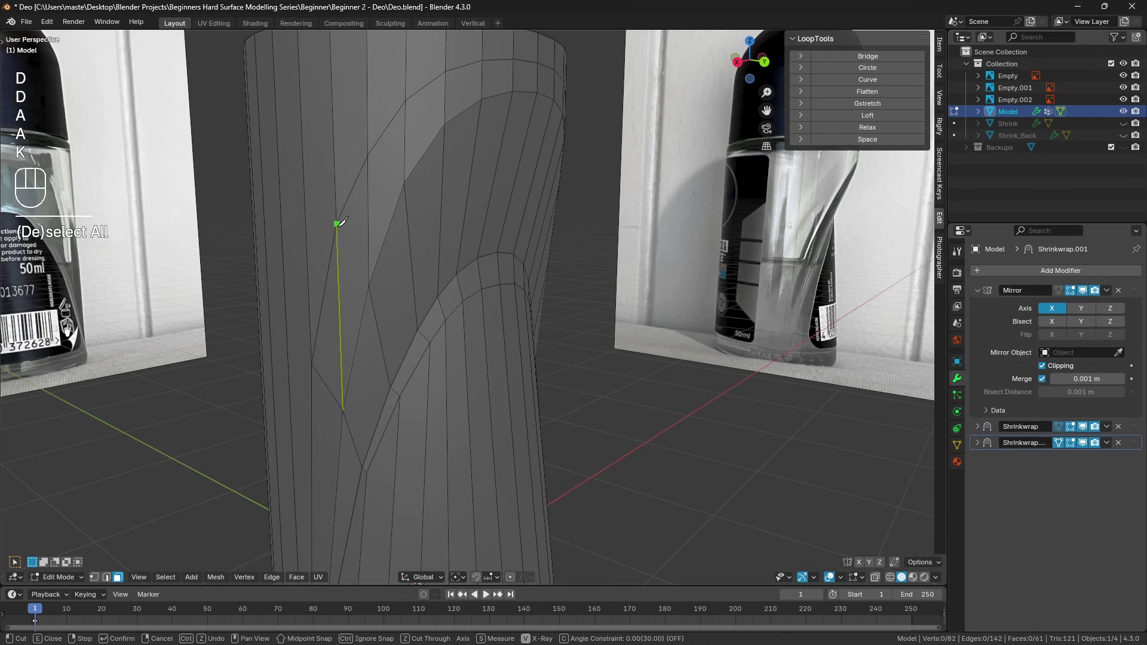
pyautogui.click(336, 224)
pyautogui.click(369, 274)
pyautogui.press('Return')
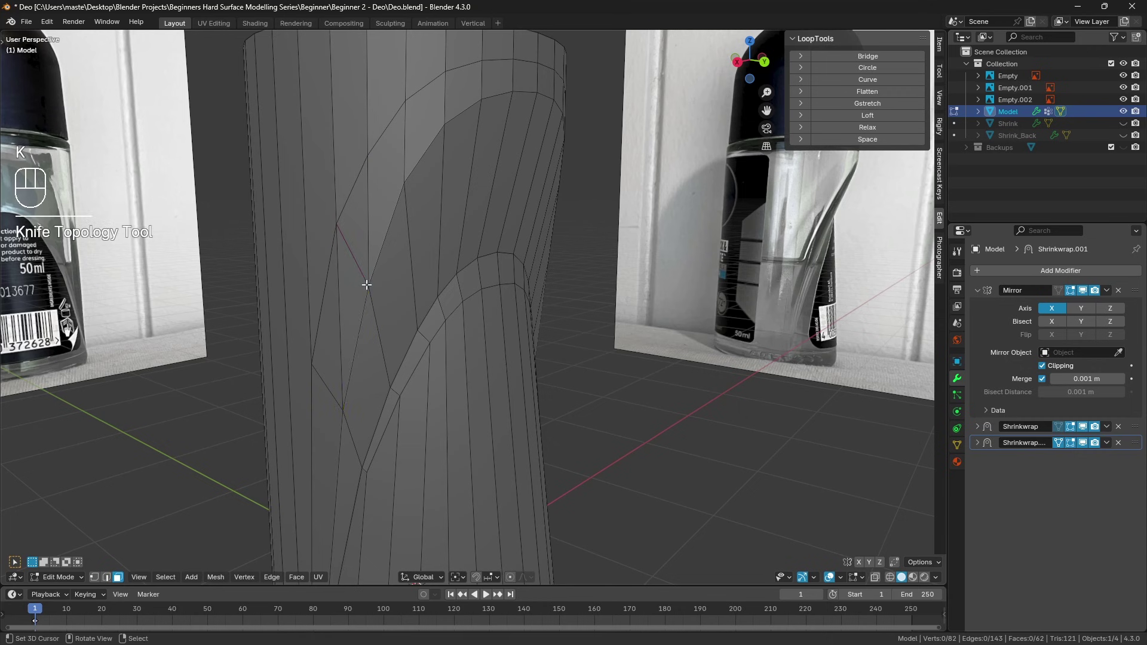
pyautogui.click(341, 304)
pyautogui.click(107, 577)
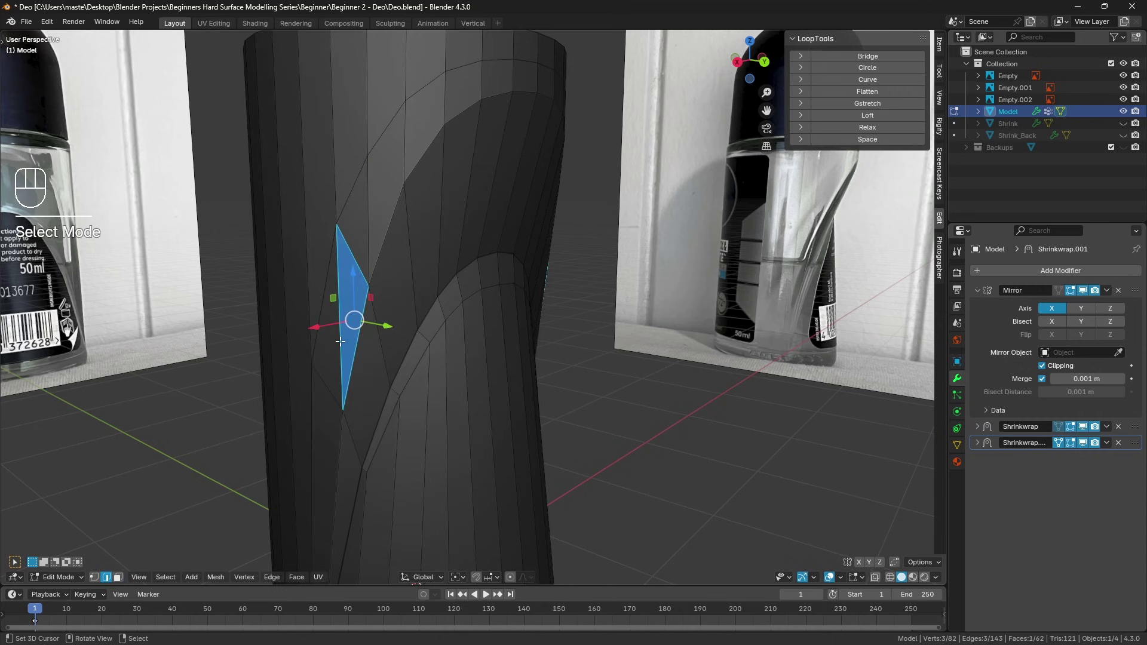
pyautogui.hotkey('ctrl', 'x')
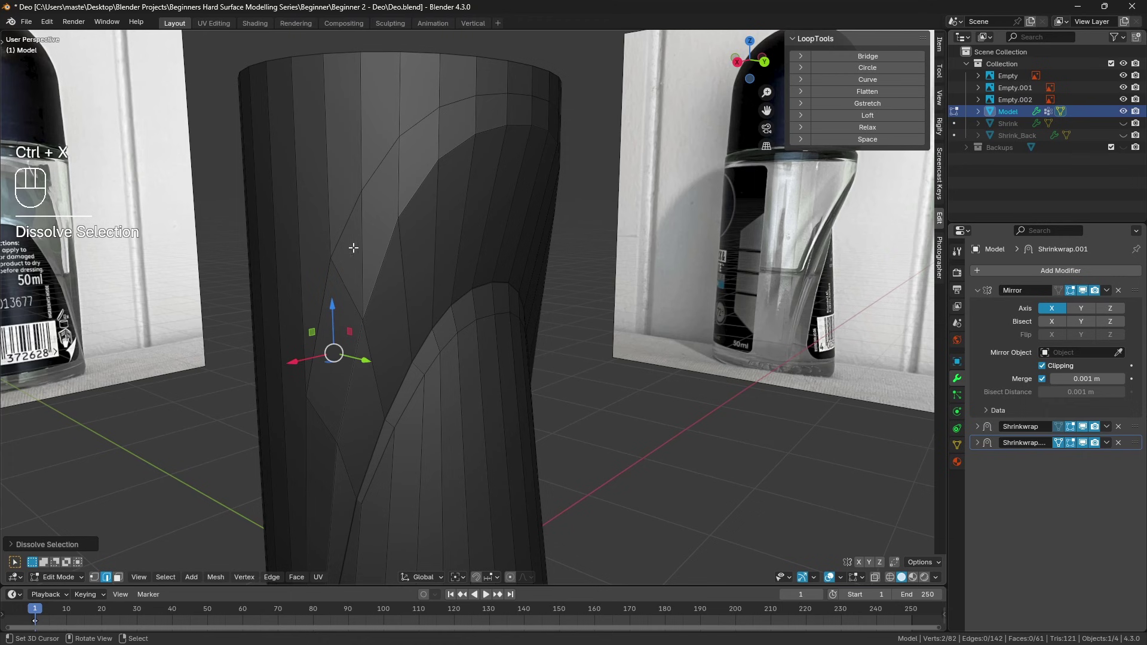
# Knife-cut between the next outer and inner vertices up the recess curve and dissolve the vertical edge below the cut
pyautogui.press('k')
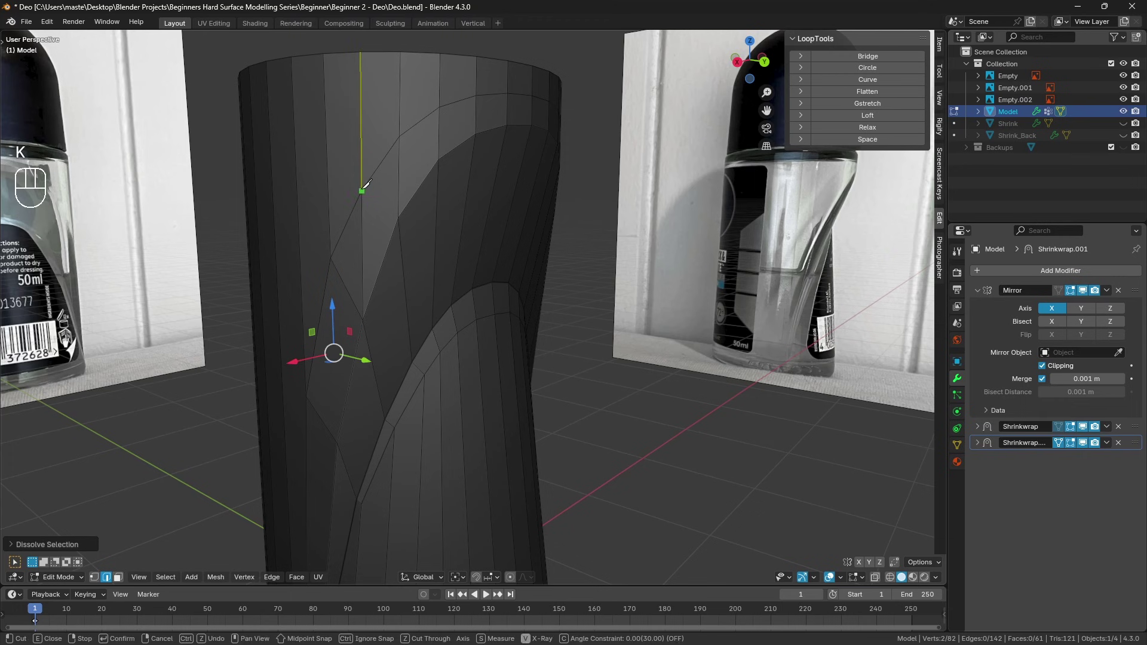
pyautogui.click(362, 190)
pyautogui.click(363, 320)
pyautogui.press('Return')
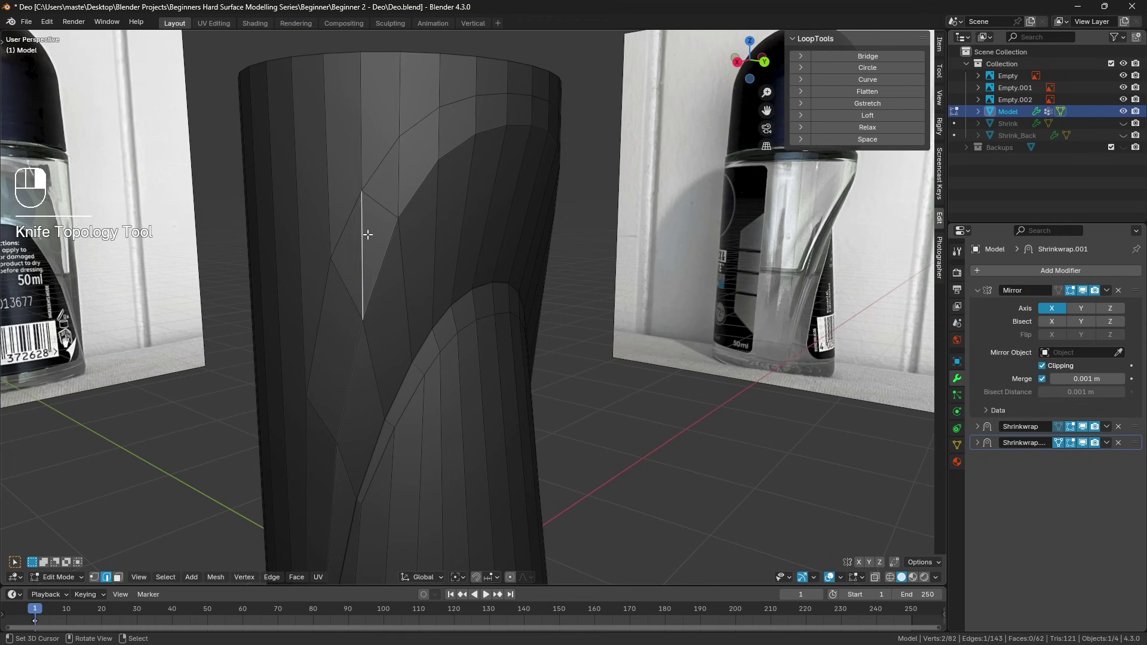
pyautogui.hotkey('ctrl', 'x')
pyautogui.moveTo(367, 234); pyautogui.dragTo(382, 228, button='middle')
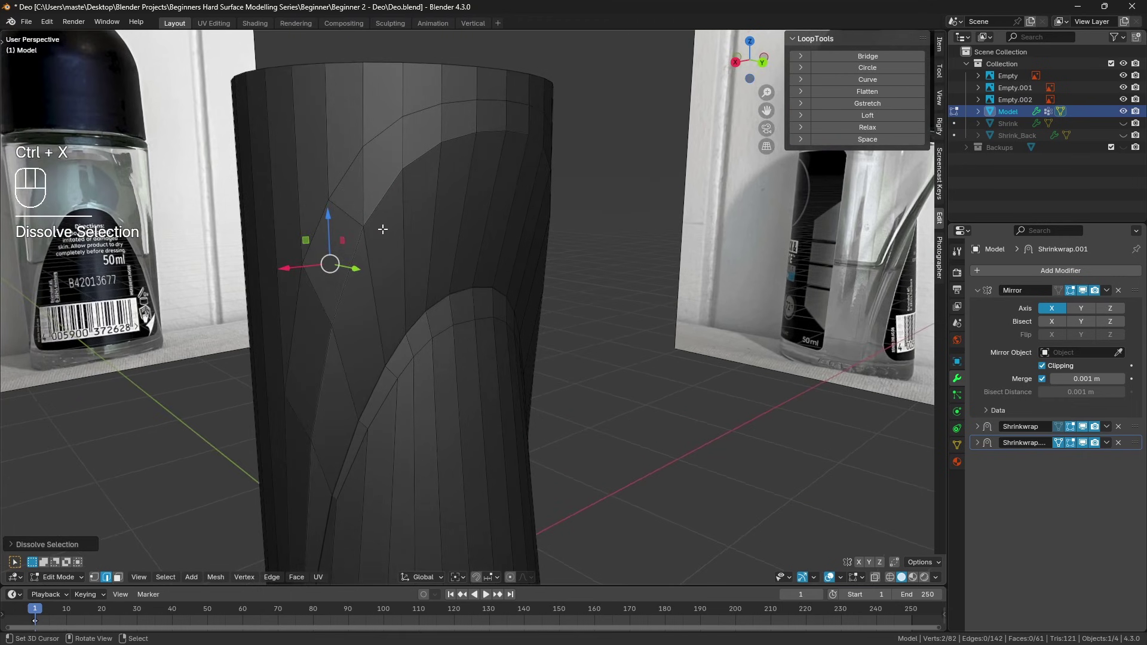
# Try to knife-cut an edge across the recess band one vertex higher and dissolve that edge
pyautogui.press('k')
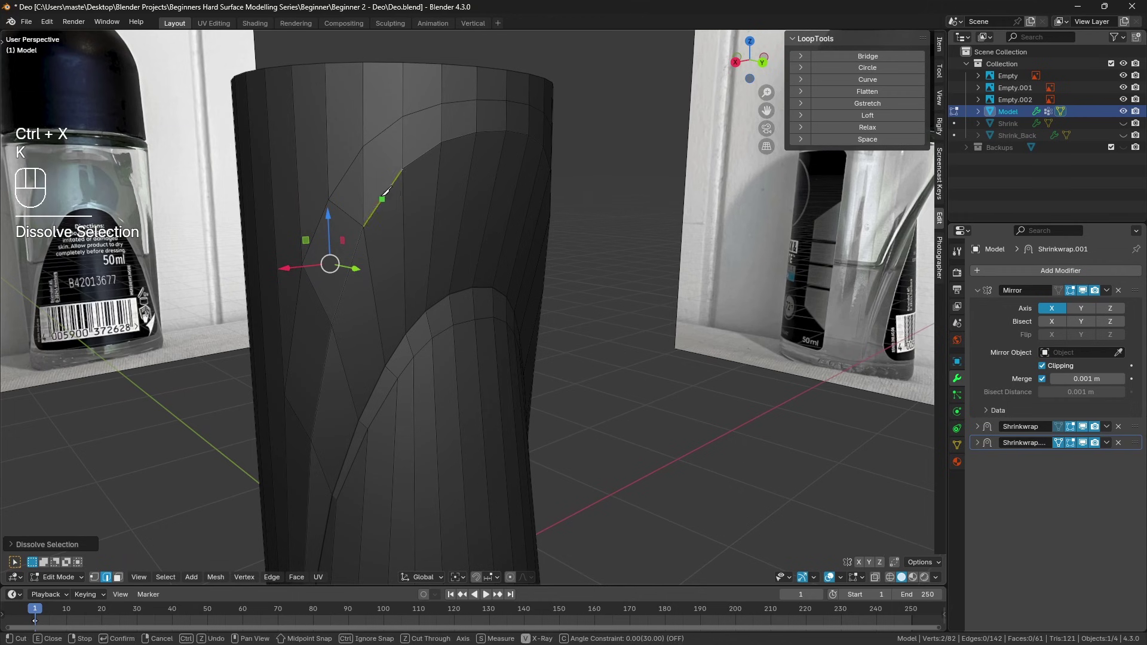
pyautogui.click(362, 226)
pyautogui.click(364, 146)
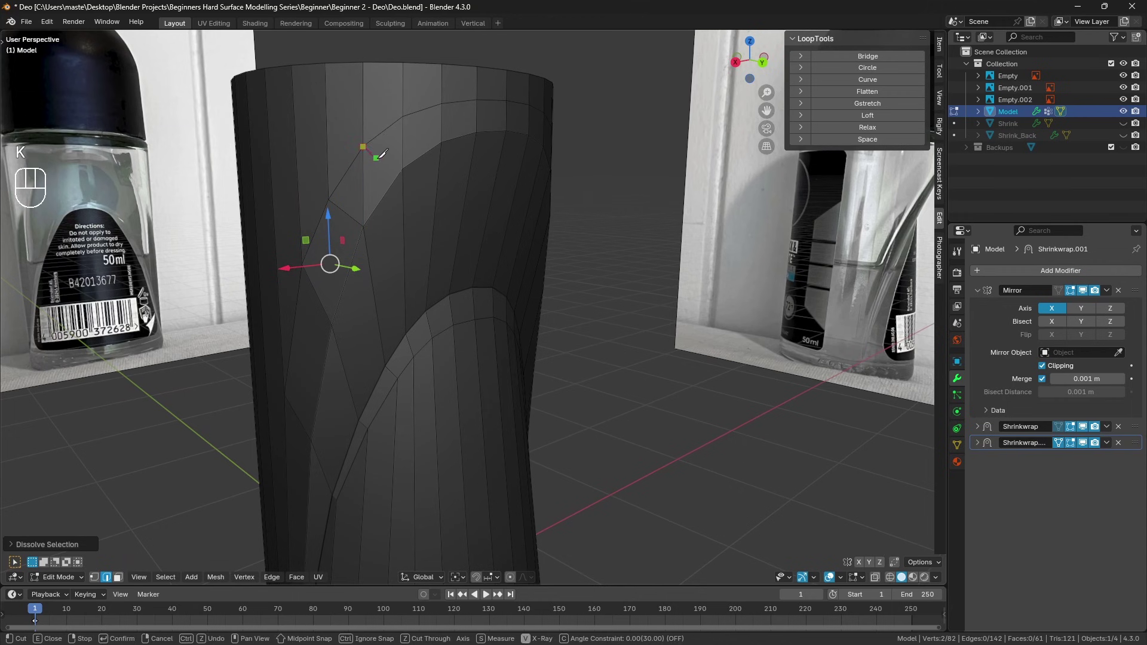
pyautogui.click(403, 168)
pyautogui.press('Return')
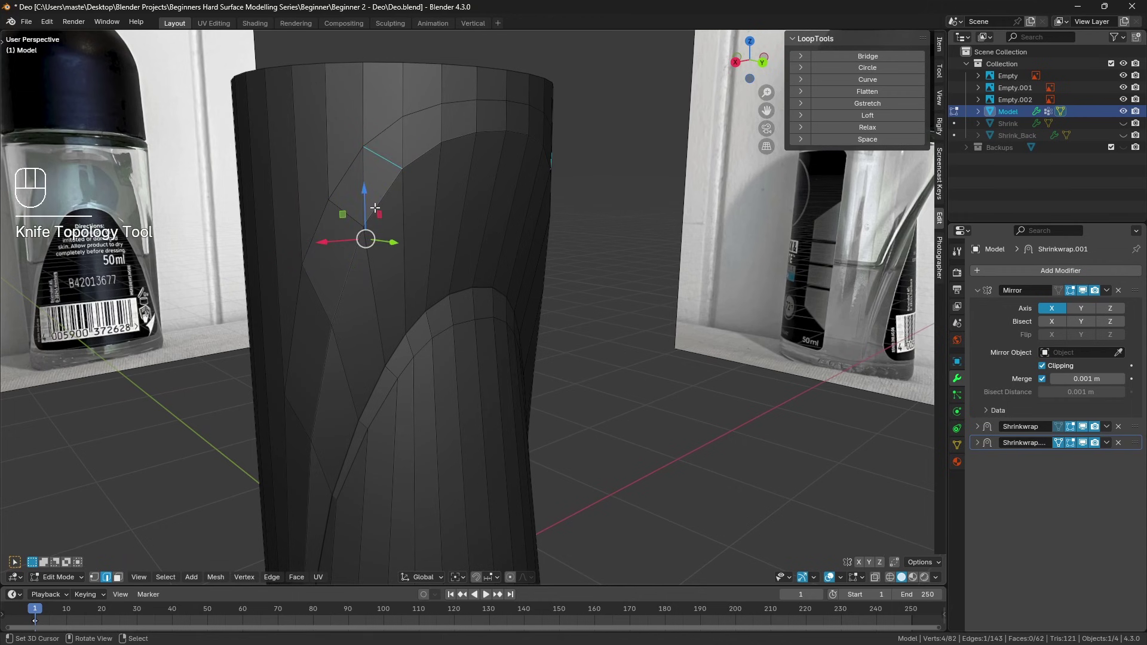
pyautogui.moveTo(375, 207); pyautogui.dragTo(359, 207, button='middle')
pyautogui.click(347, 193)
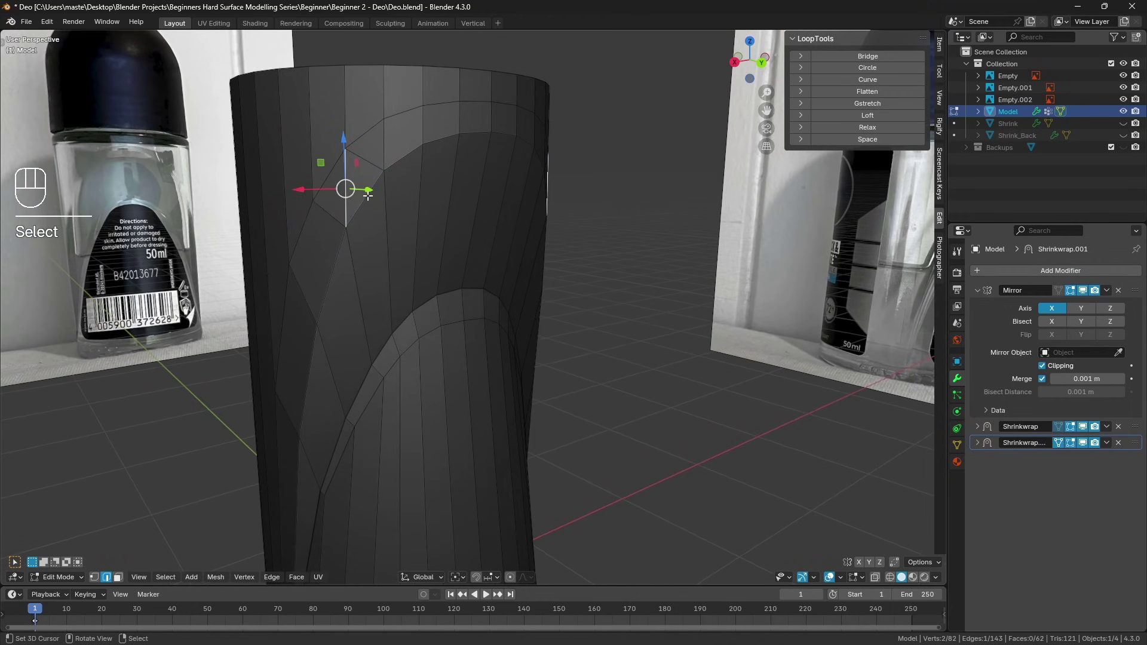
pyautogui.click(369, 164)
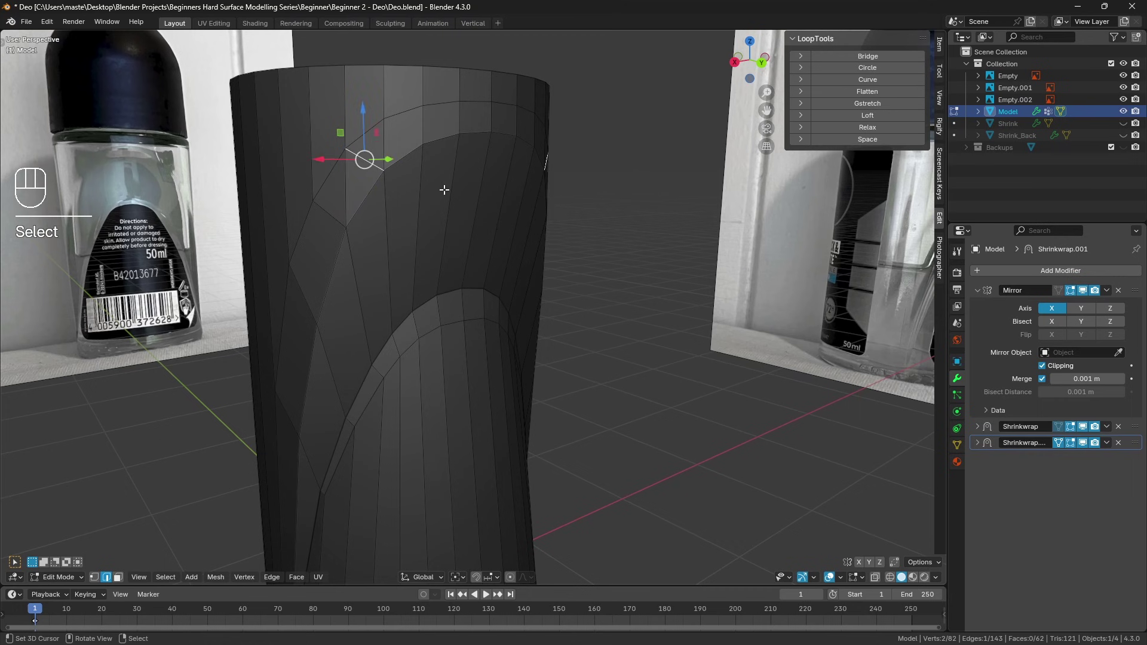
pyautogui.hotkey('ctrl', 'x')
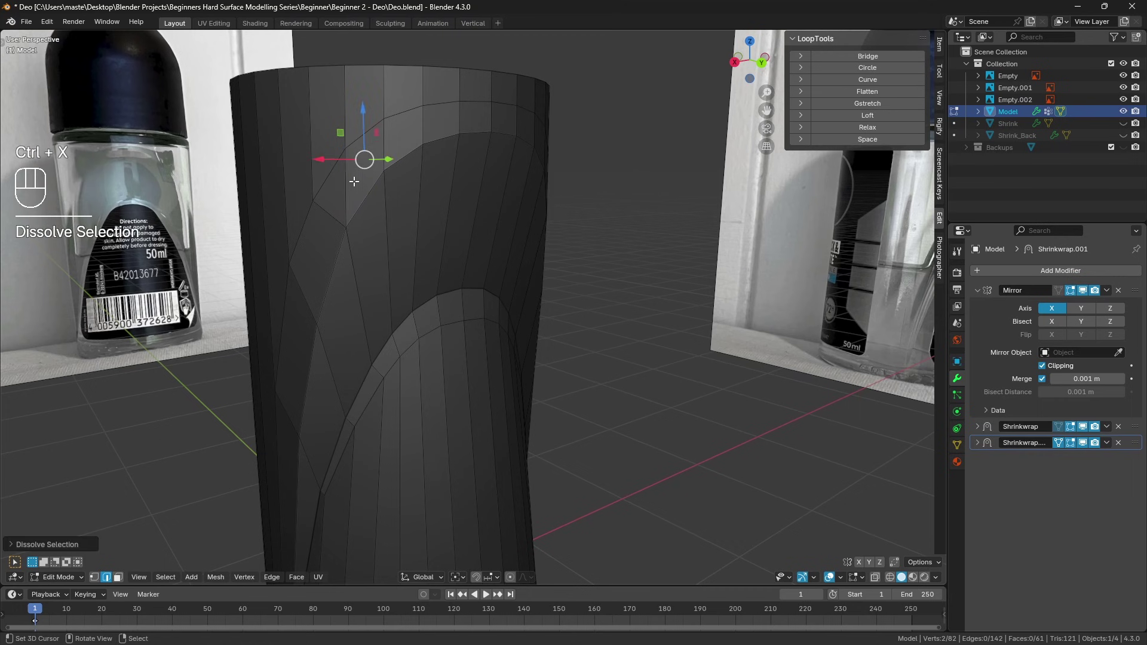
# Undo the latest knife cut, selections and edge dissolves
pyautogui.hotkey('ctrl', 'z')
pyautogui.hotkey('ctrl', 'z')
pyautogui.hotkey('ctrl', 'z')
pyautogui.hotkey('ctrl', 'z')
pyautogui.hotkey('ctrl', 'z')
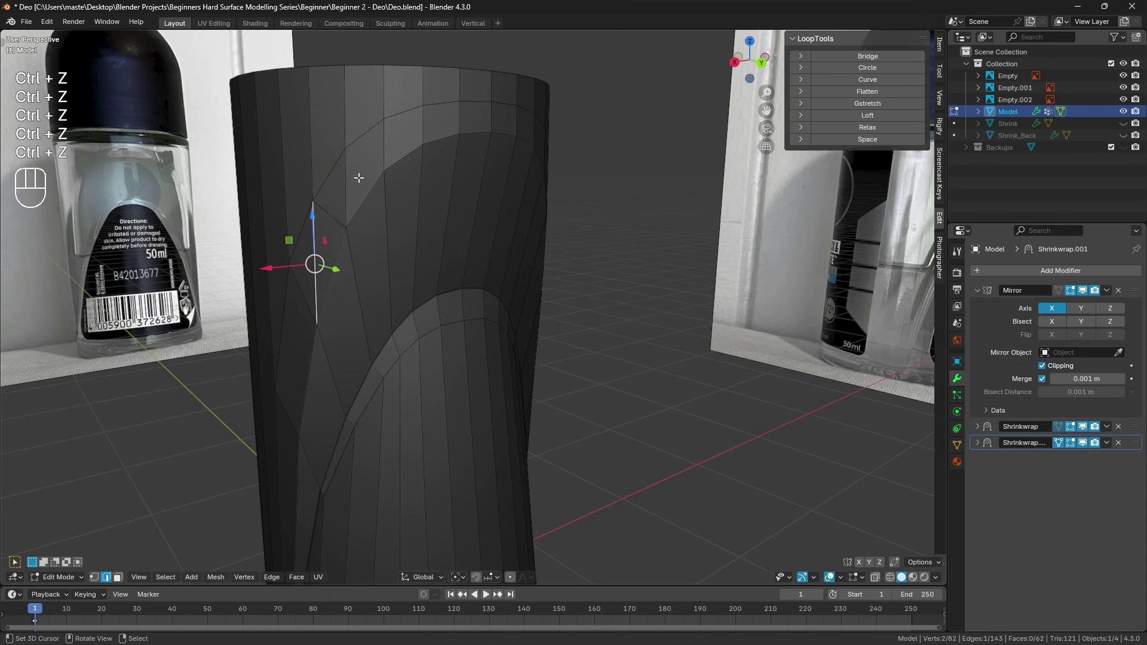
# Dissolve the selected vertical edge below the last kept cut, plus the next vertical edge crossing the recess band
pyautogui.hotkey('ctrl', 'x')
pyautogui.press('a')
pyautogui.press('a')
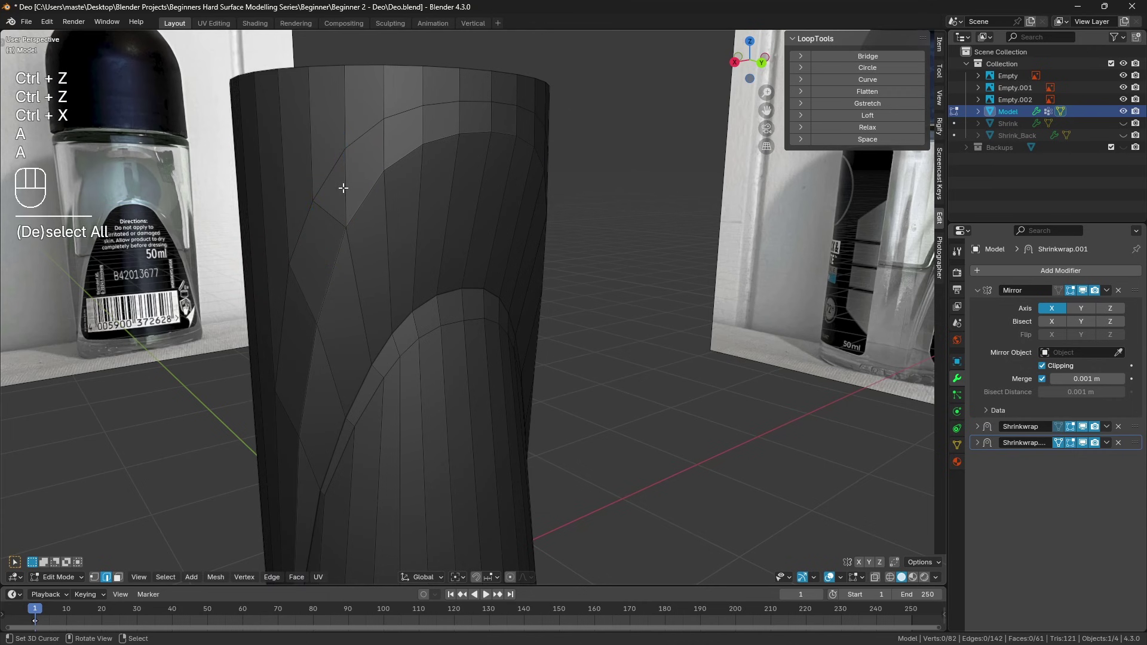
pyautogui.click(344, 188)
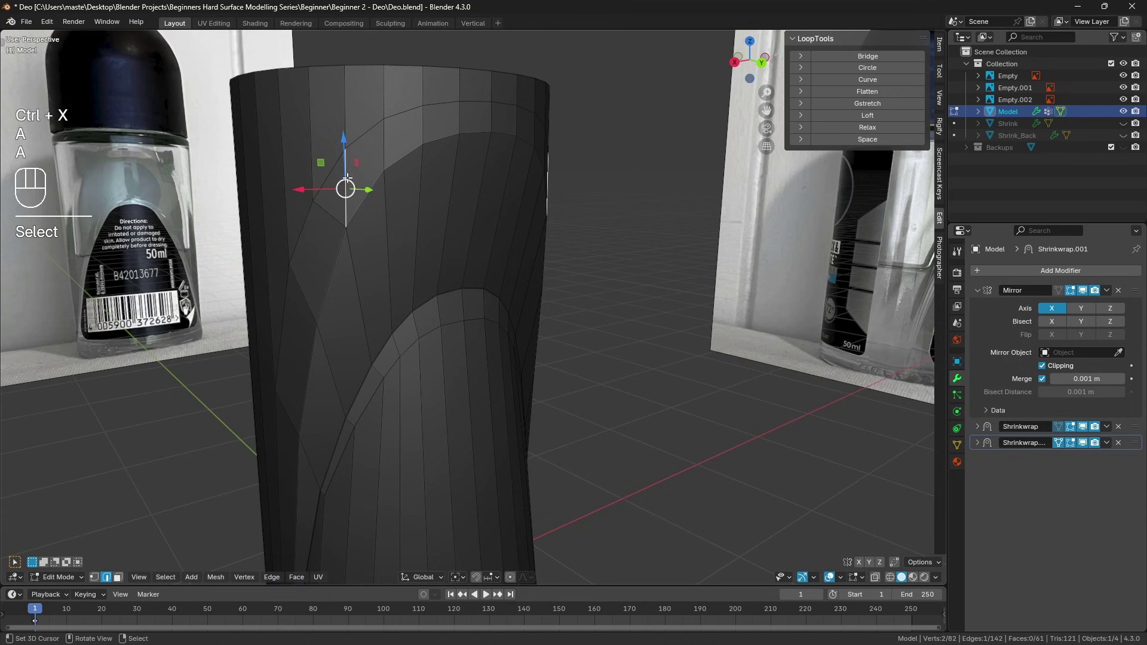
pyautogui.hotkey('ctrl', 'x')
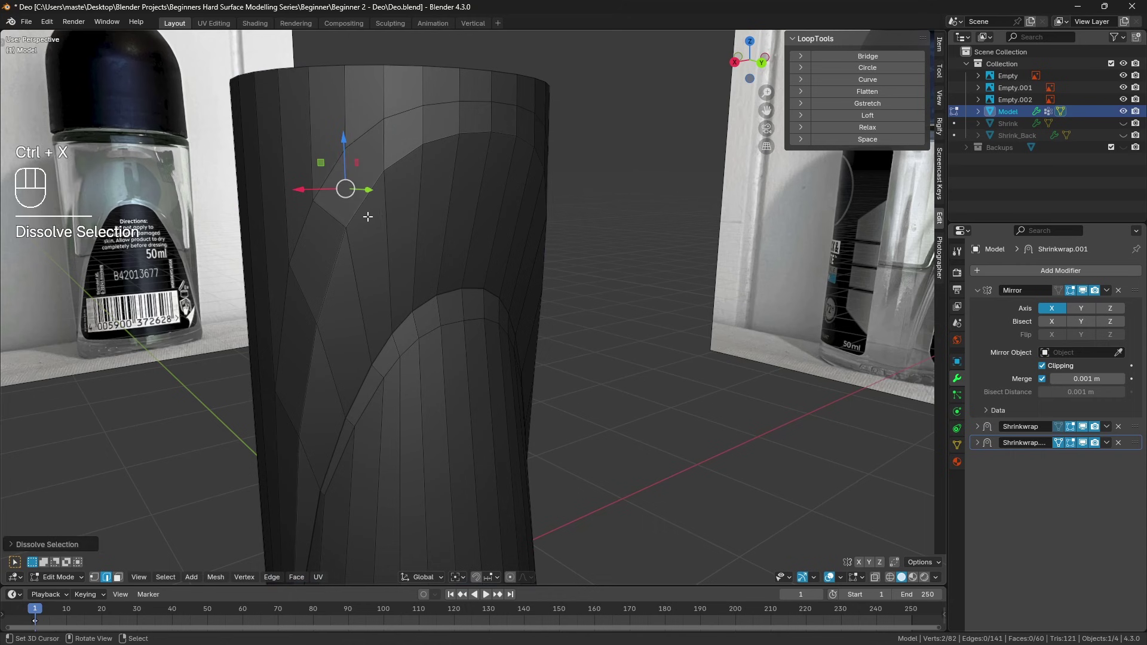
pyautogui.moveTo(347, 179); pyautogui.dragTo(353, 212, button='middle')
pyautogui.press('a')
pyautogui.press('a')
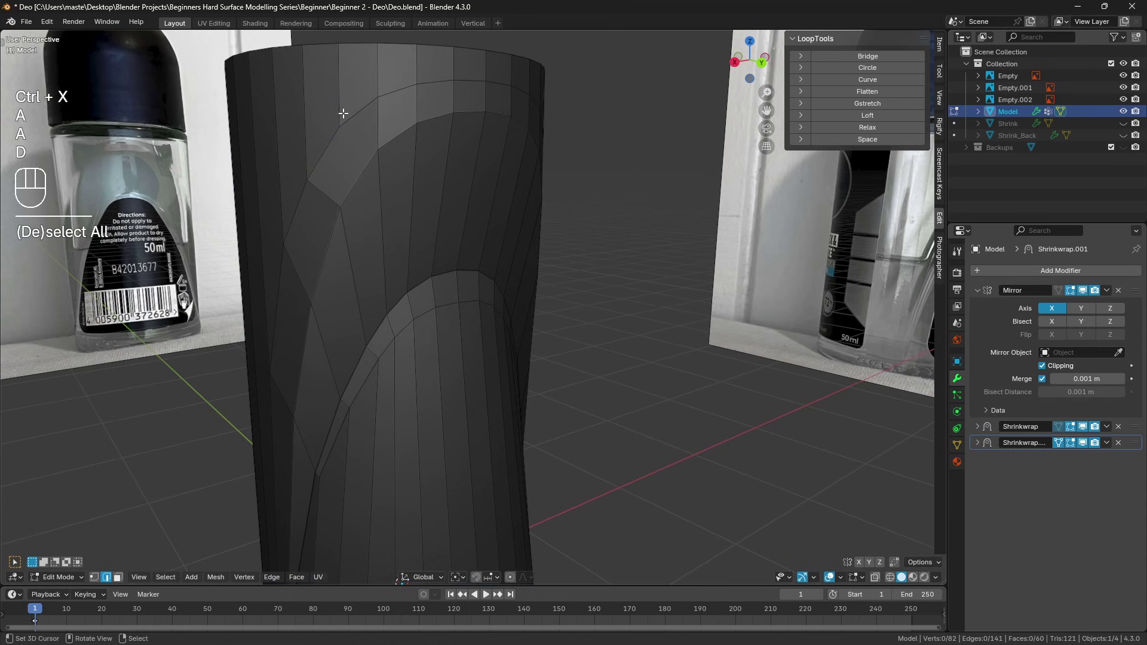
pyautogui.press('d')
pyautogui.moveTo(339, 120); pyautogui.dragTo(393, 399)
pyautogui.moveTo(387, 401); pyautogui.dragTo(339, 108, button='right')
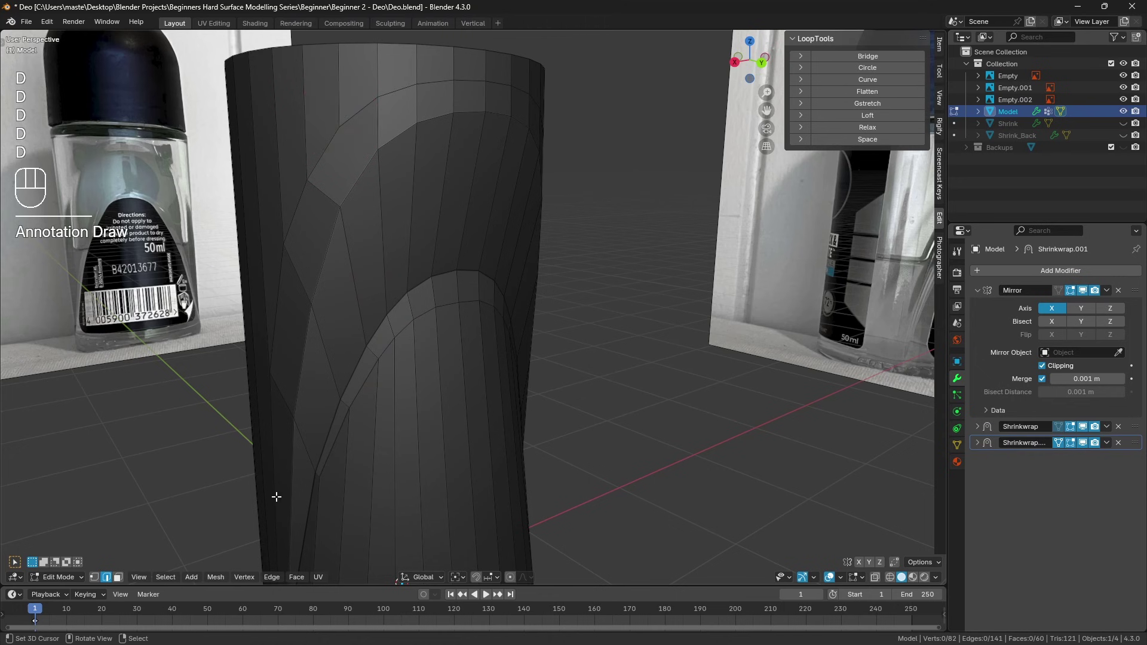
# Hide the narrow face under the lower arch's shoulder and add one centred loop cut through the faces above it
pyautogui.click(118, 577)
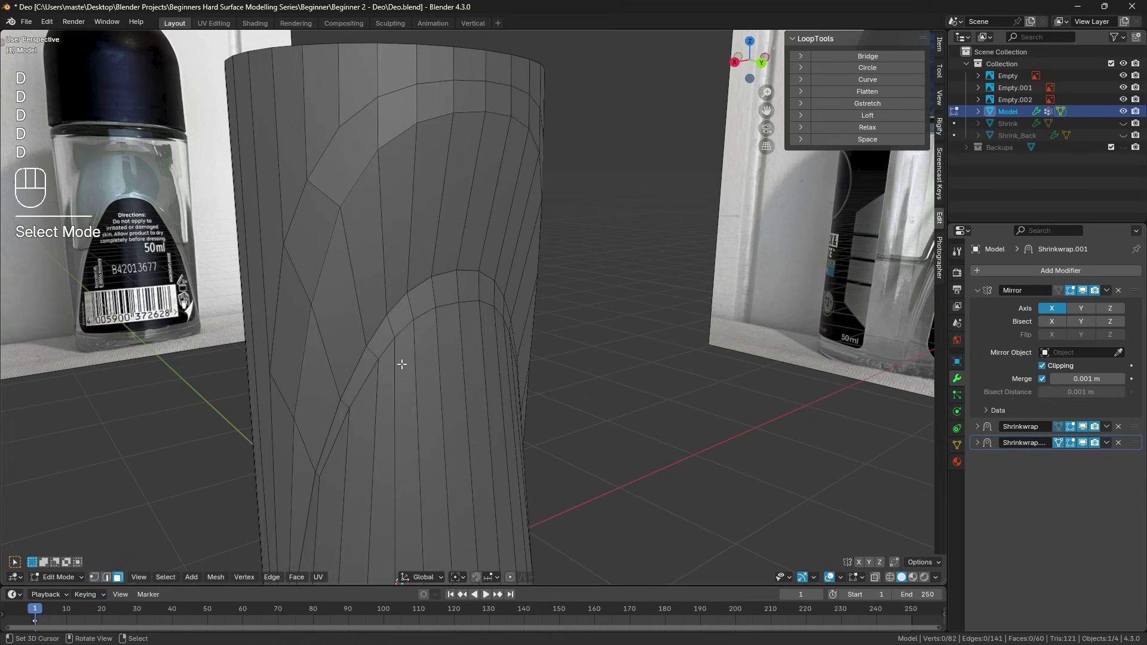
pyautogui.click(402, 364)
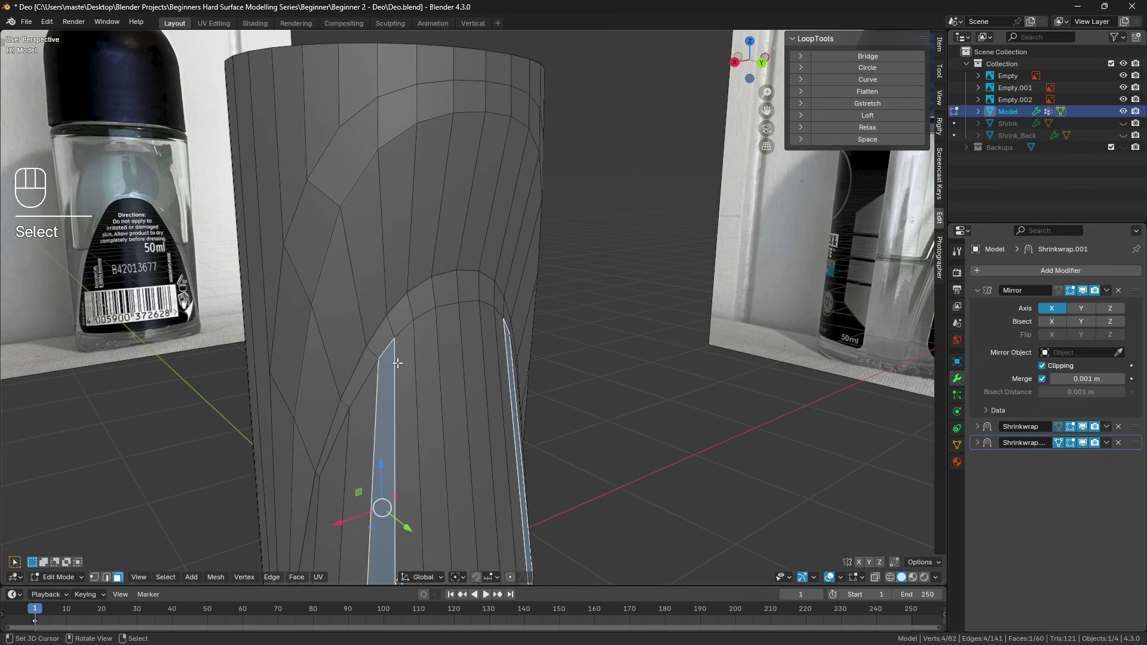
pyautogui.press('h')
pyautogui.keyDown('shift'); pyautogui.moveTo(412, 391); pyautogui.dragTo(404, 342, button='middle'); pyautogui.keyUp('shift')
pyautogui.hotkey('ctrl', 'r')
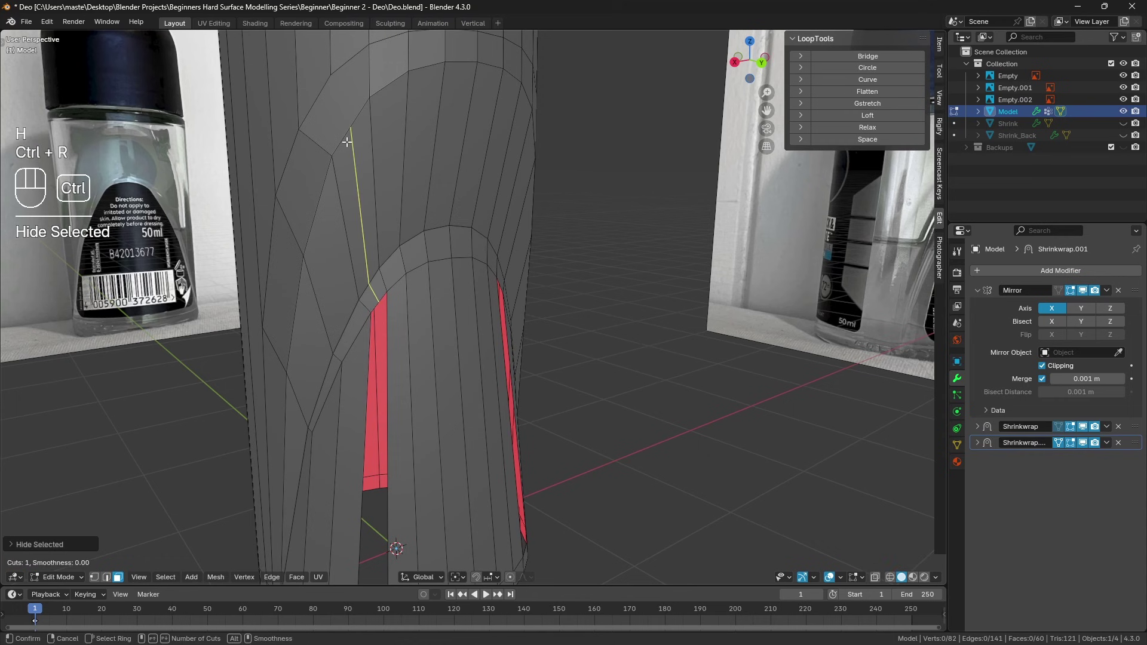
pyautogui.click(359, 179)
pyautogui.rightClick(359, 179)
pyautogui.press('a')
pyautogui.press('a')
# Knife-cut from the recess band's outer vertex to the top end of the new loop cut and reveal the hidden face
pyautogui.keyDown('shift'); pyautogui.moveTo(349, 118); pyautogui.dragTo(359, 169, button='middle'); pyautogui.keyUp('shift')
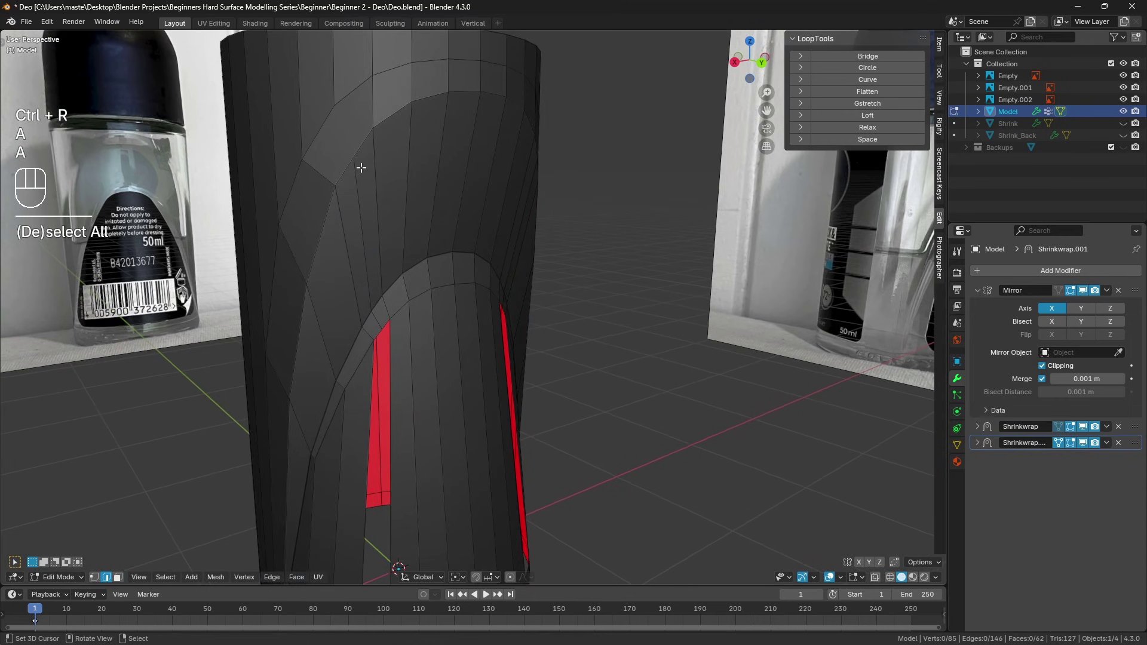
pyautogui.press('k')
pyautogui.click(334, 105)
pyautogui.click(349, 149)
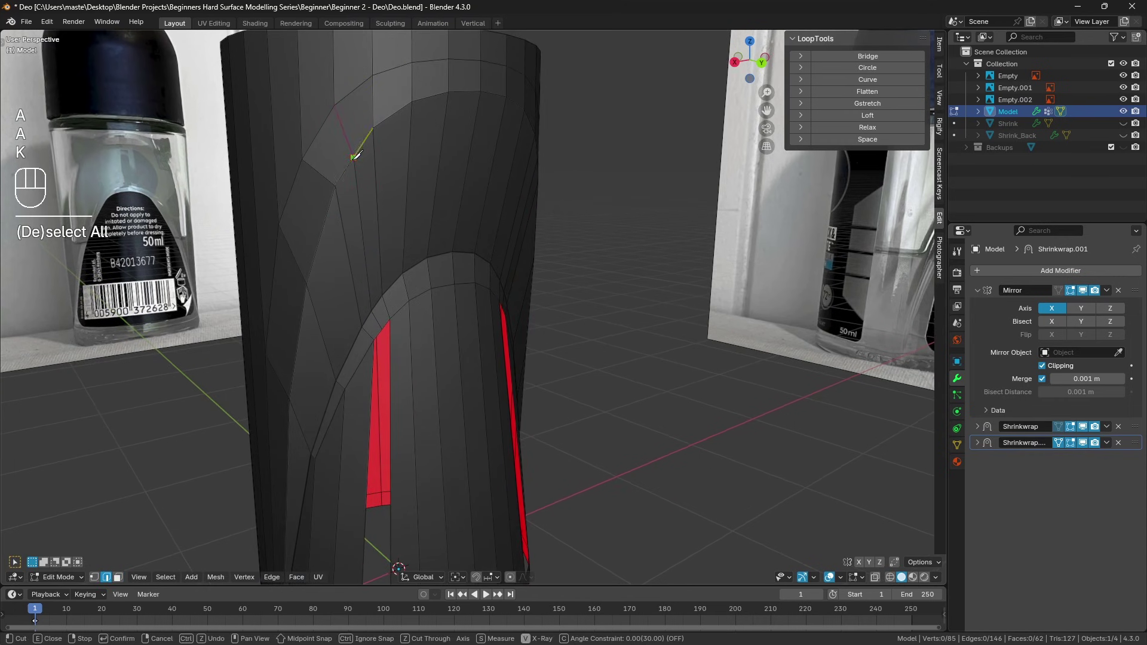
pyautogui.press('Return')
pyautogui.hotkey('alt', 'h')
pyautogui.press('a')
pyautogui.press('a')
pyautogui.scroll(-5, 458, 341)
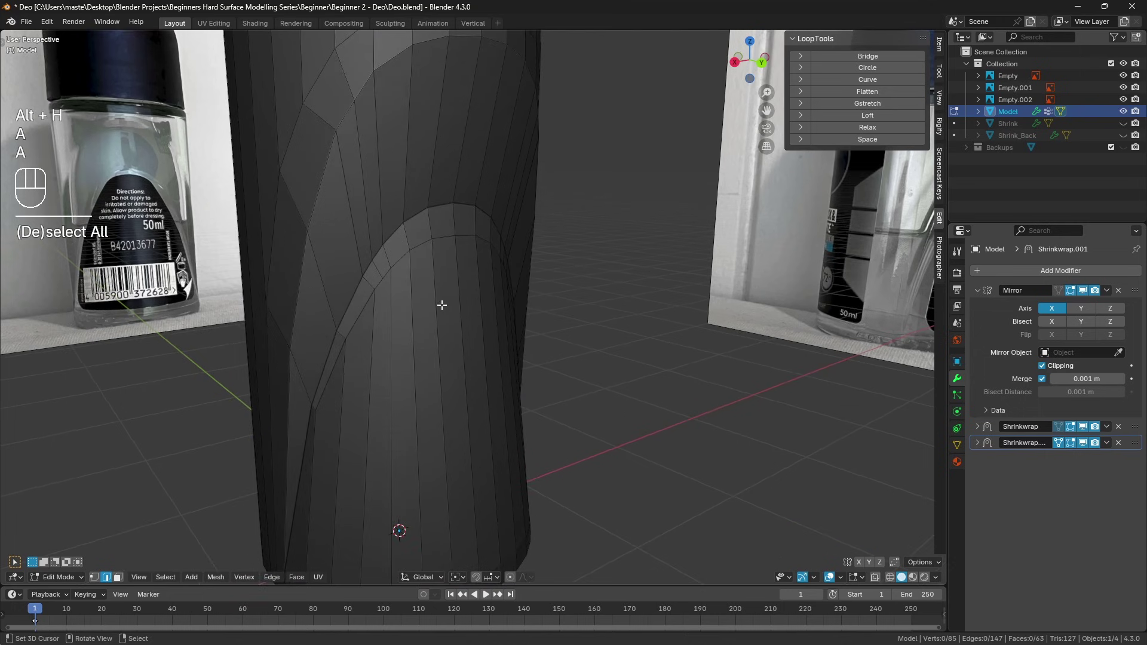
# Knife-cut a straight horizontal line in right view from the recess band's lowest outer vertex to the bottle's front edge
pyautogui.moveTo(406, 364); pyautogui.dragTo(453, 383, button='middle')
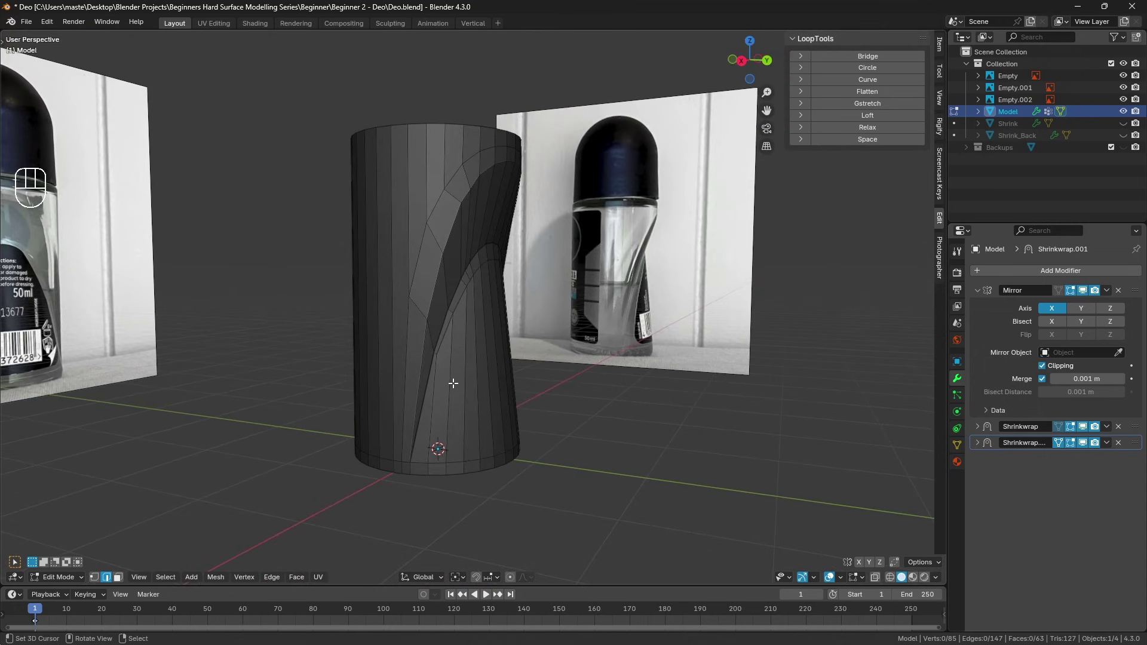
pyautogui.click(118, 577)
pyautogui.press('a')
pyautogui.press('a')
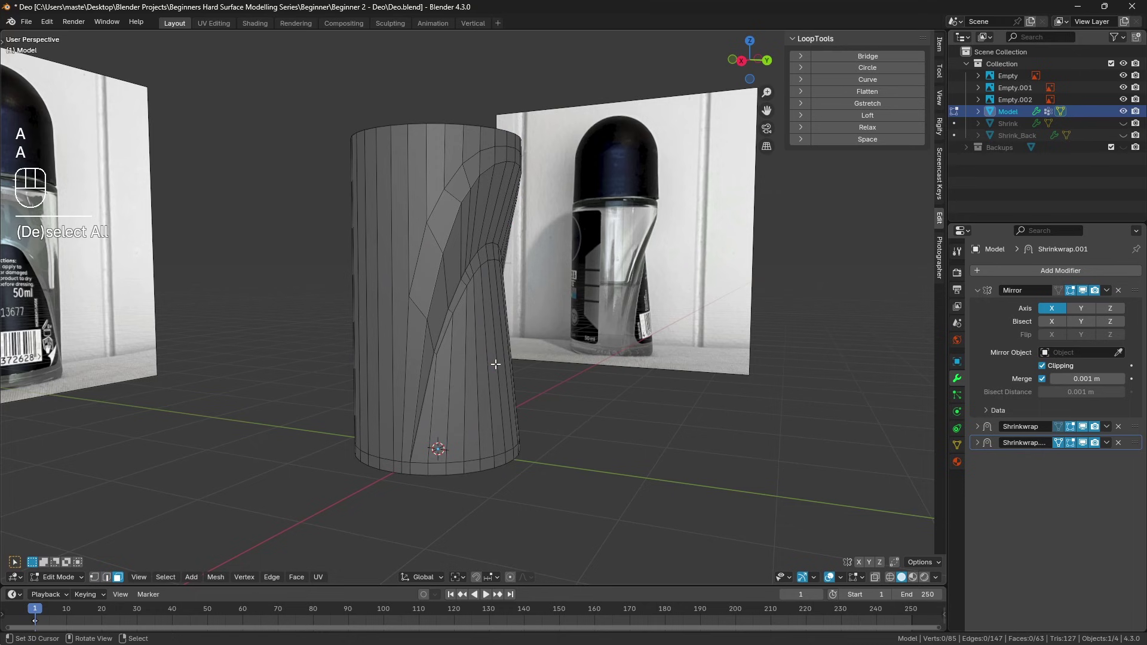
pyautogui.press('KP_3')
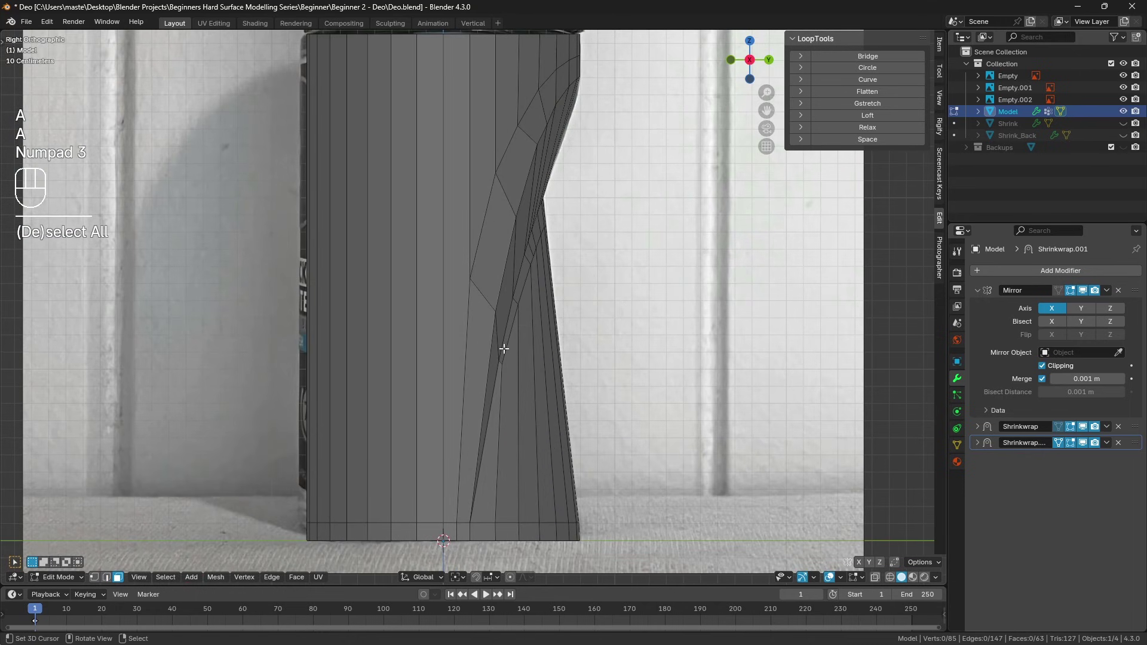
pyautogui.press('k')
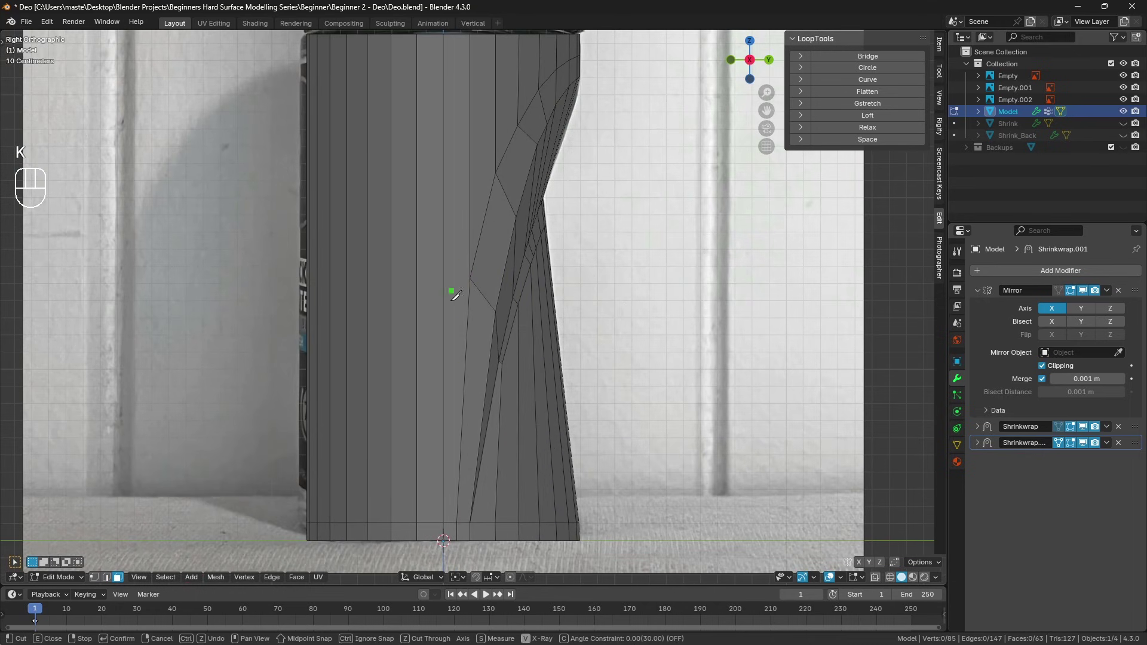
pyautogui.click(470, 279)
pyautogui.press('c')
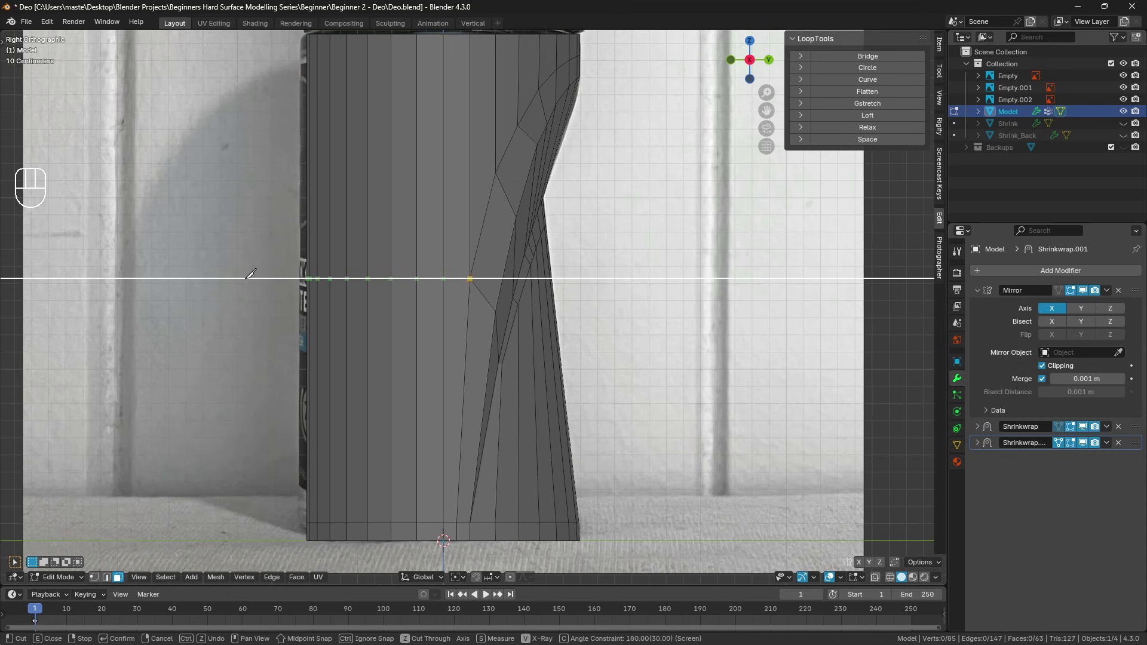
pyautogui.press('Return')
pyautogui.press('a')
pyautogui.keyDown('shift'); pyautogui.moveTo(532, 434); pyautogui.dragTo(476, 335, button='middle'); pyautogui.keyUp('shift')
pyautogui.press('a')
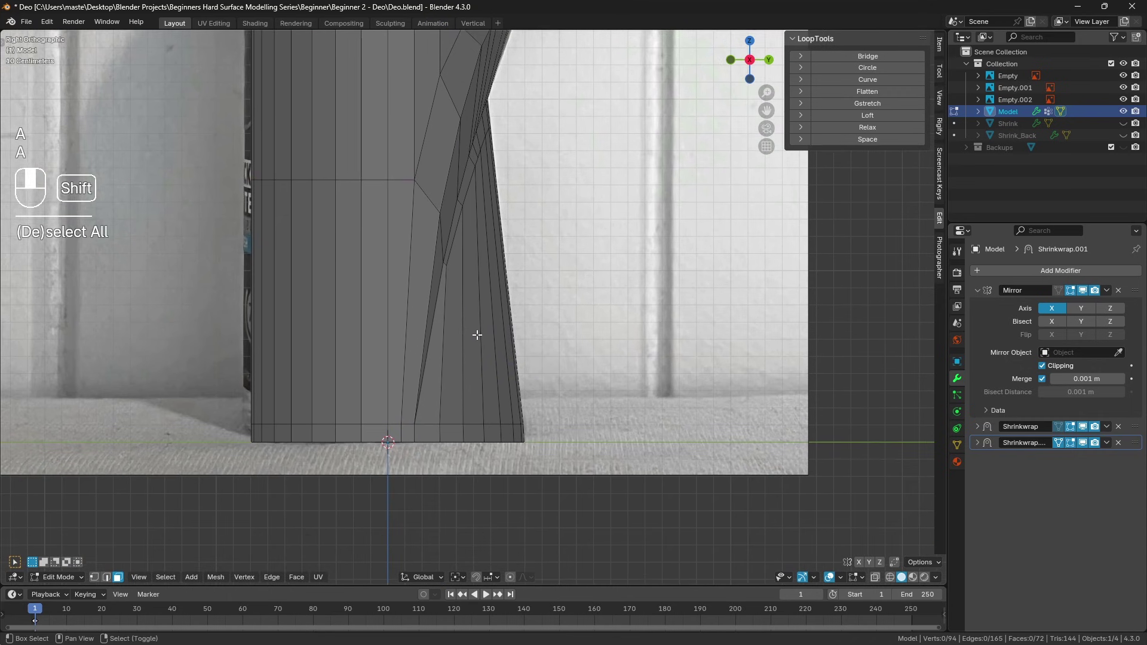
# Knife-cut a horizontal line across the full width of the lower body, a little above the base edge loop
pyautogui.scroll(1, 477, 336)
pyautogui.press('k')
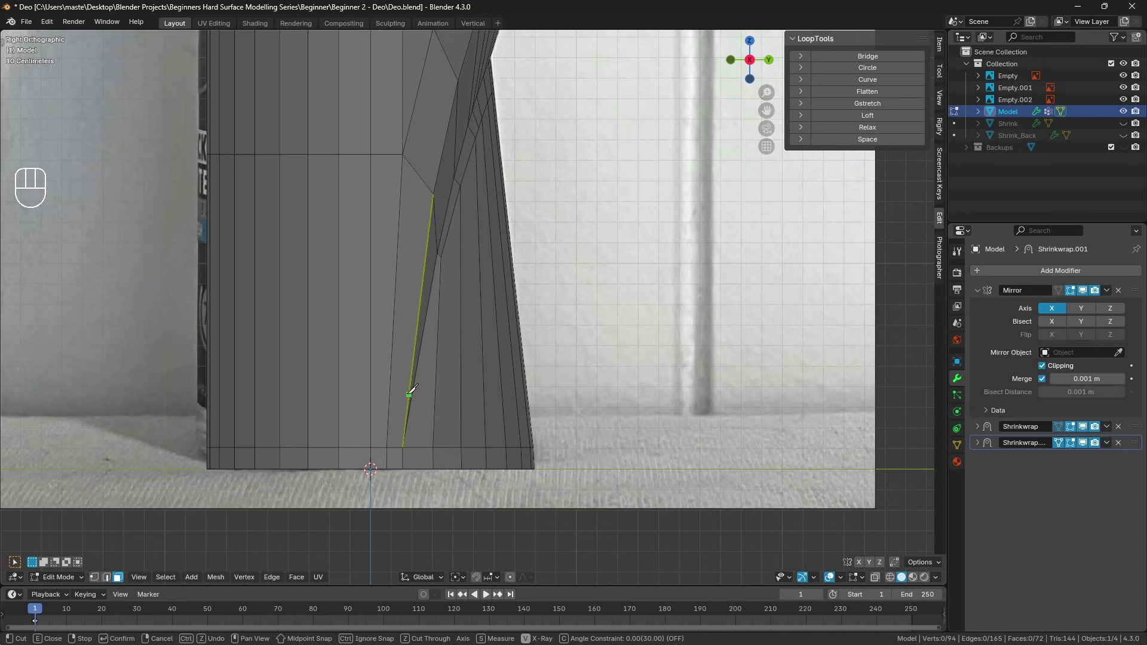
pyautogui.press('c')
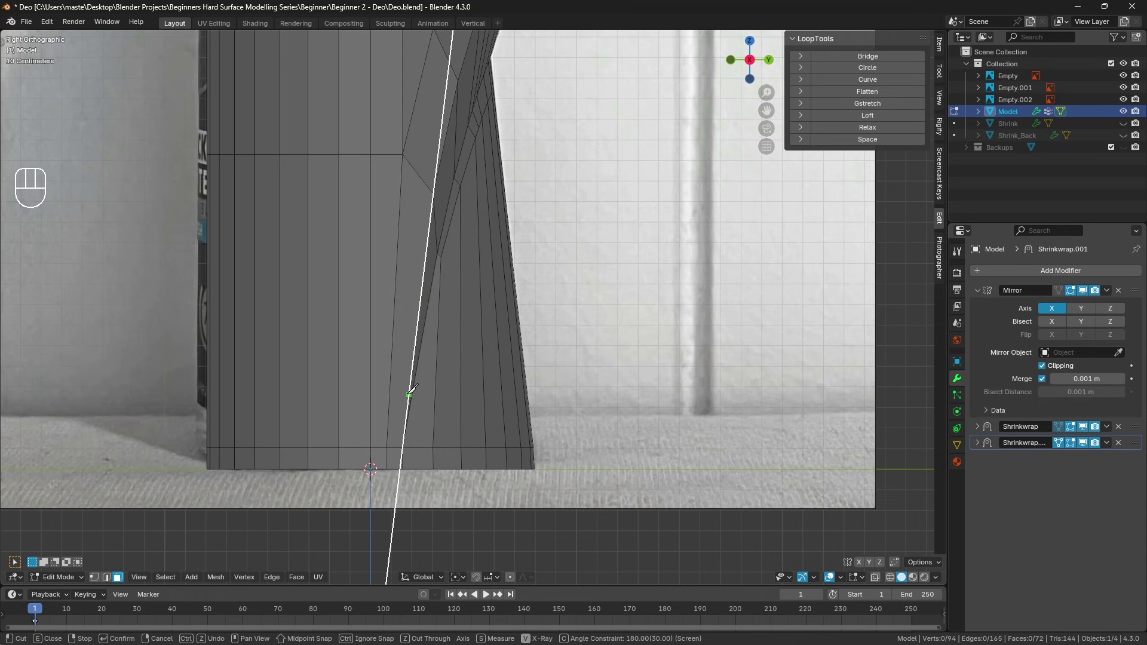
pyautogui.click(647, 380)
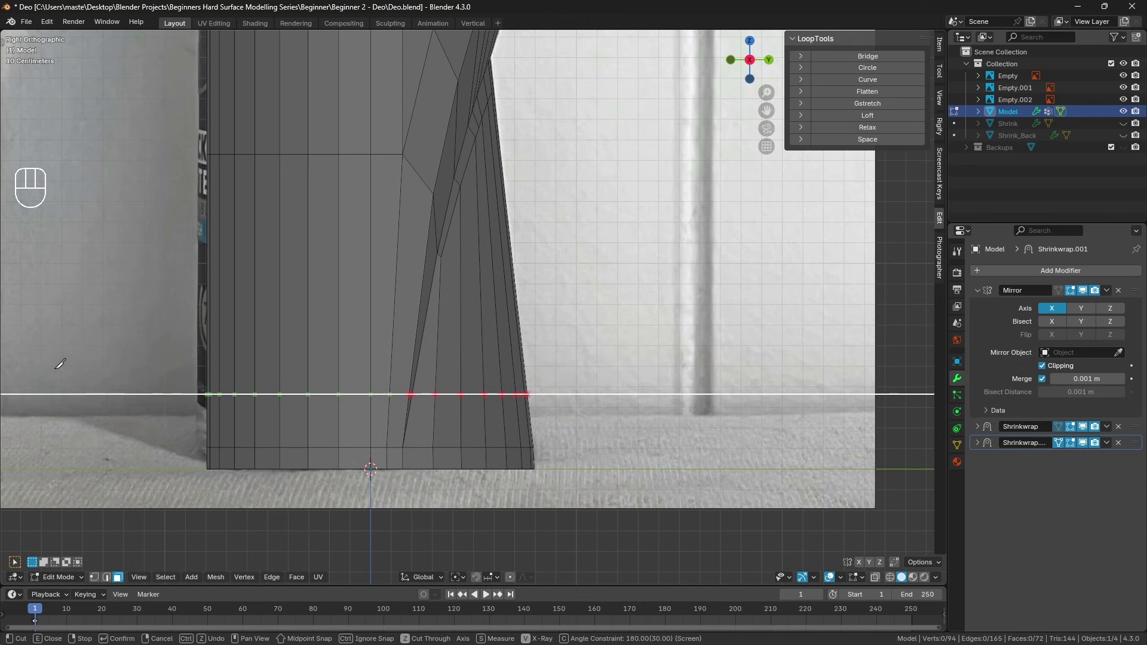
pyautogui.rightClick(140, 383)
# Select the new horizontal edge loop near the base and slide it down by a factor of about 0.29
pyautogui.keyDown('alt'); pyautogui.click(425, 398); pyautogui.keyUp('alt')
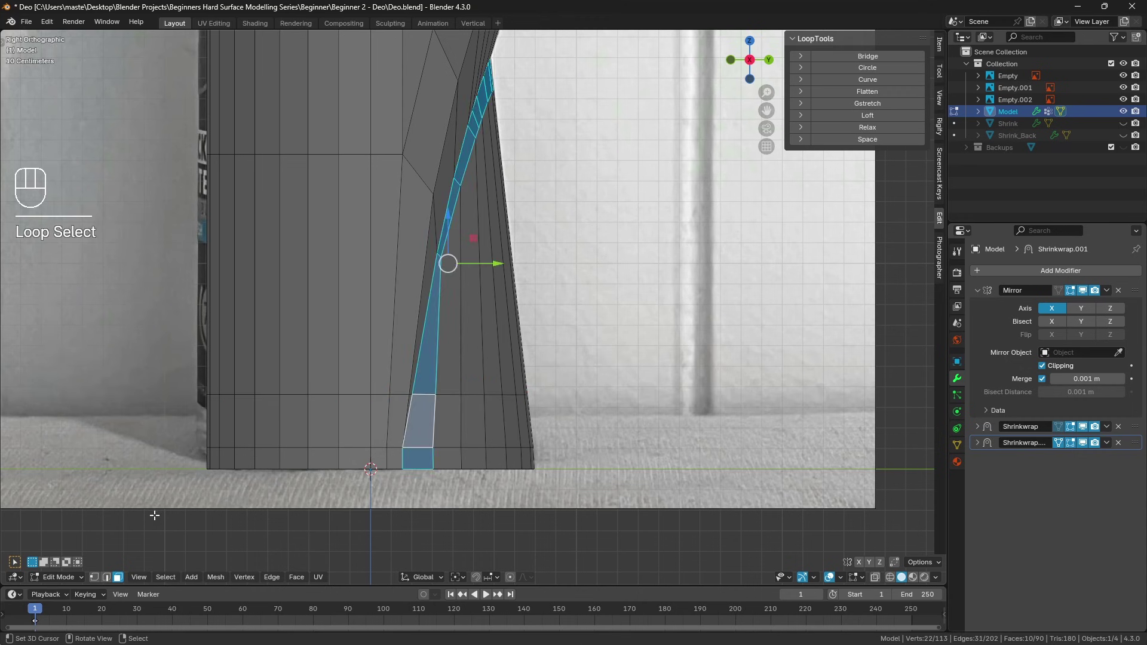
pyautogui.press('2')
pyautogui.keyDown('alt'); pyautogui.click(418, 394); pyautogui.keyUp('alt')
pyautogui.moveTo(418, 395); pyautogui.dragTo(468, 385, button='middle')
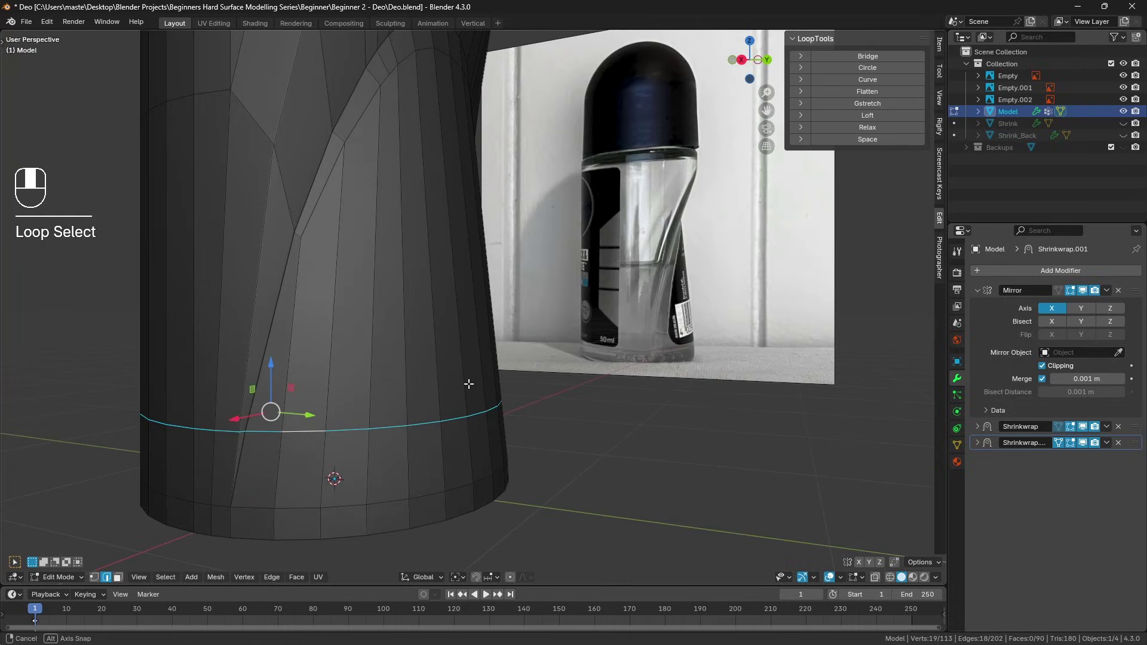
pyautogui.press('g')
pyautogui.press('g')
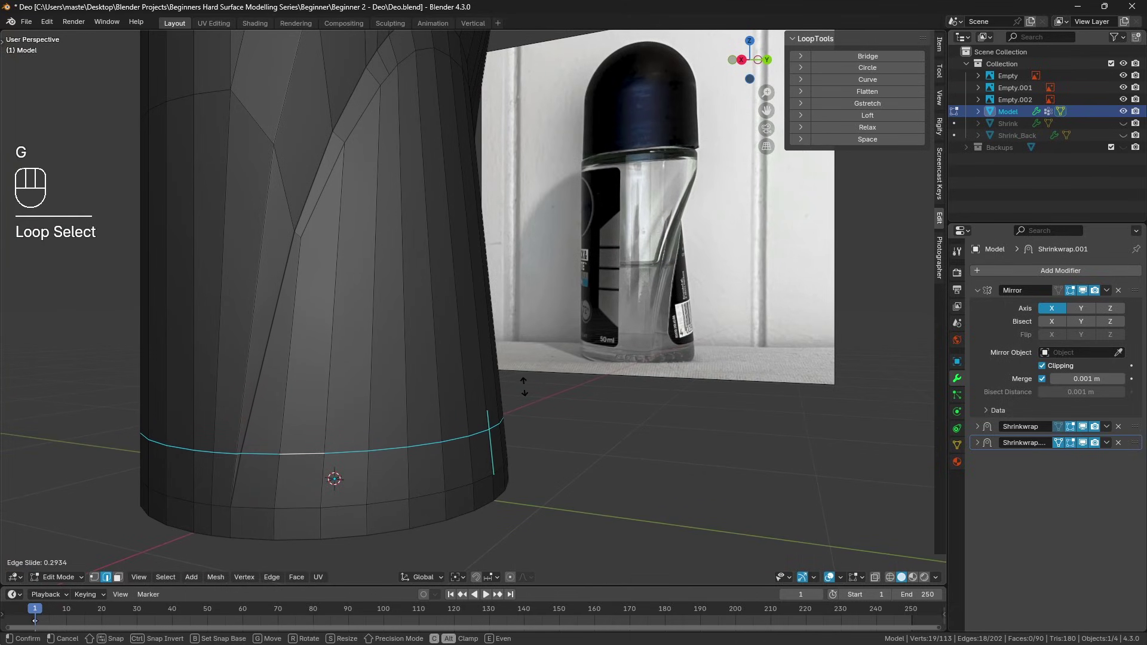
pyautogui.click(265, 432)
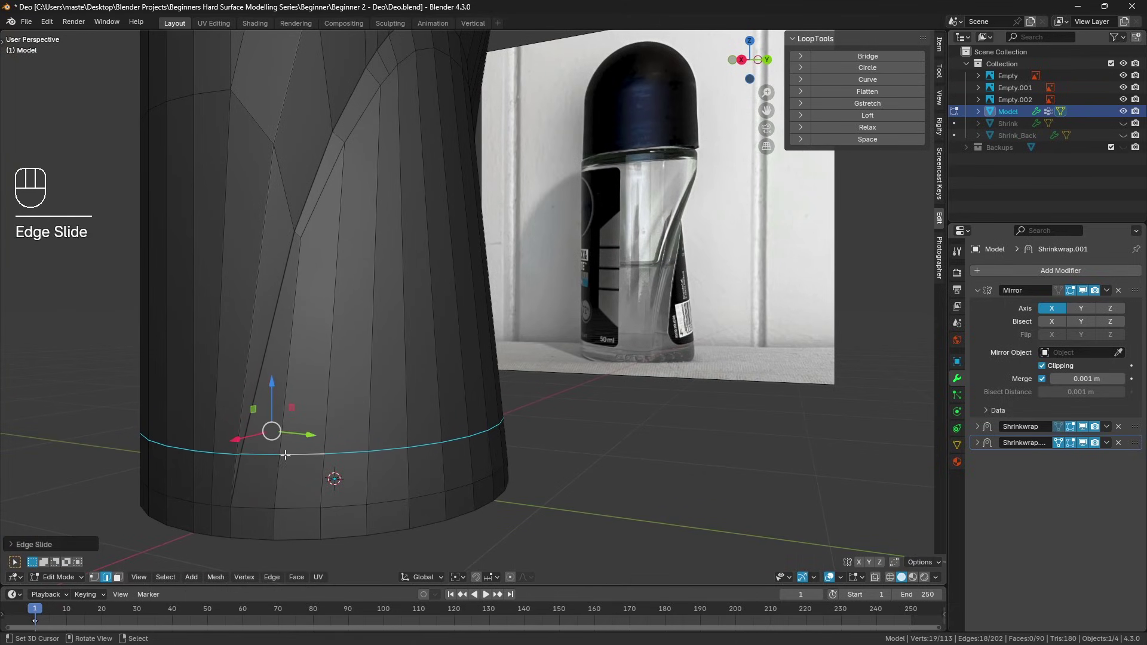
pyautogui.press('a')
pyautogui.press('a')
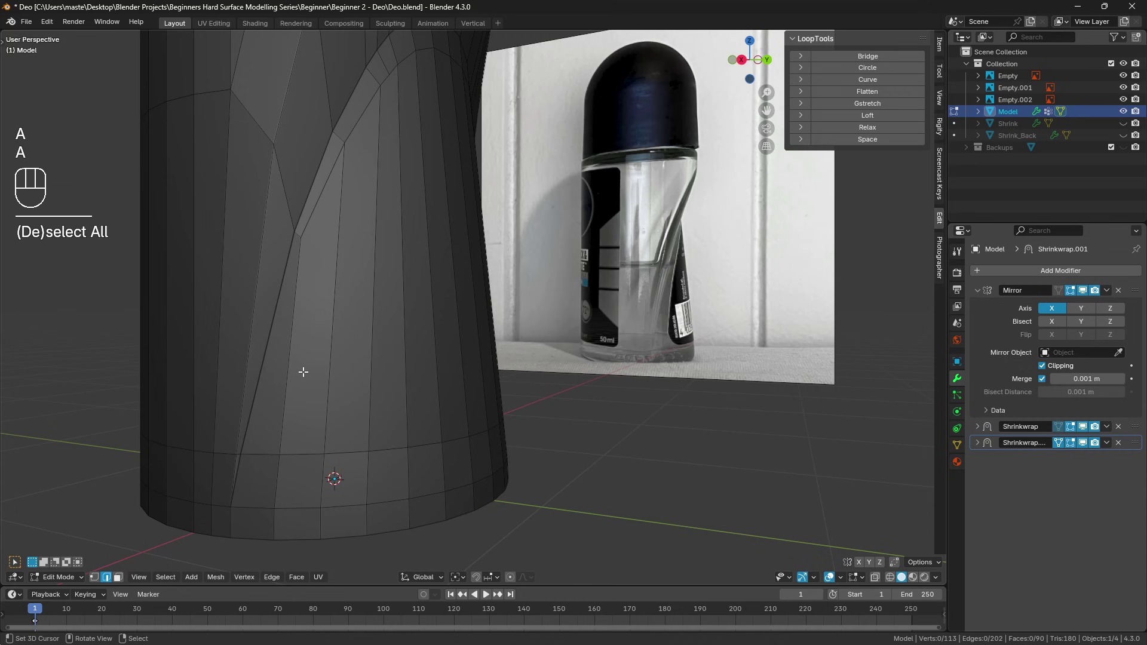
# Add two evenly spaced loop cuts through the faces between the horizontal front cut and the slid edge loop
pyautogui.hotkey('ctrl', 'r')
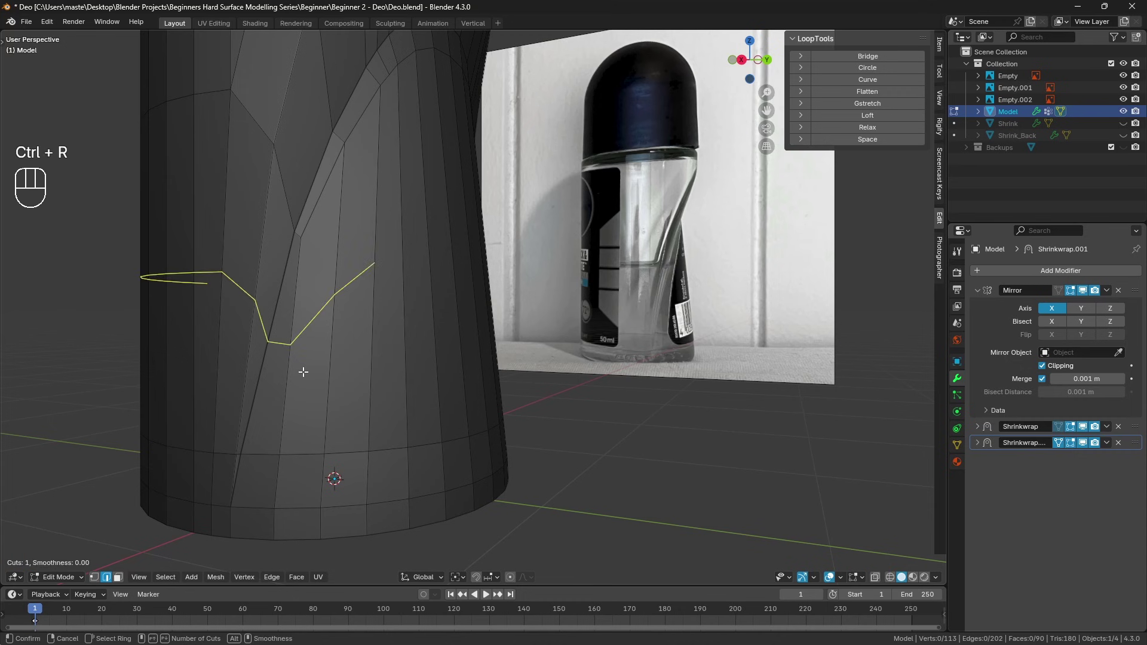
pyautogui.scroll(1, 296, 374)
pyautogui.click(296, 374)
pyautogui.press('a')
pyautogui.press('a')
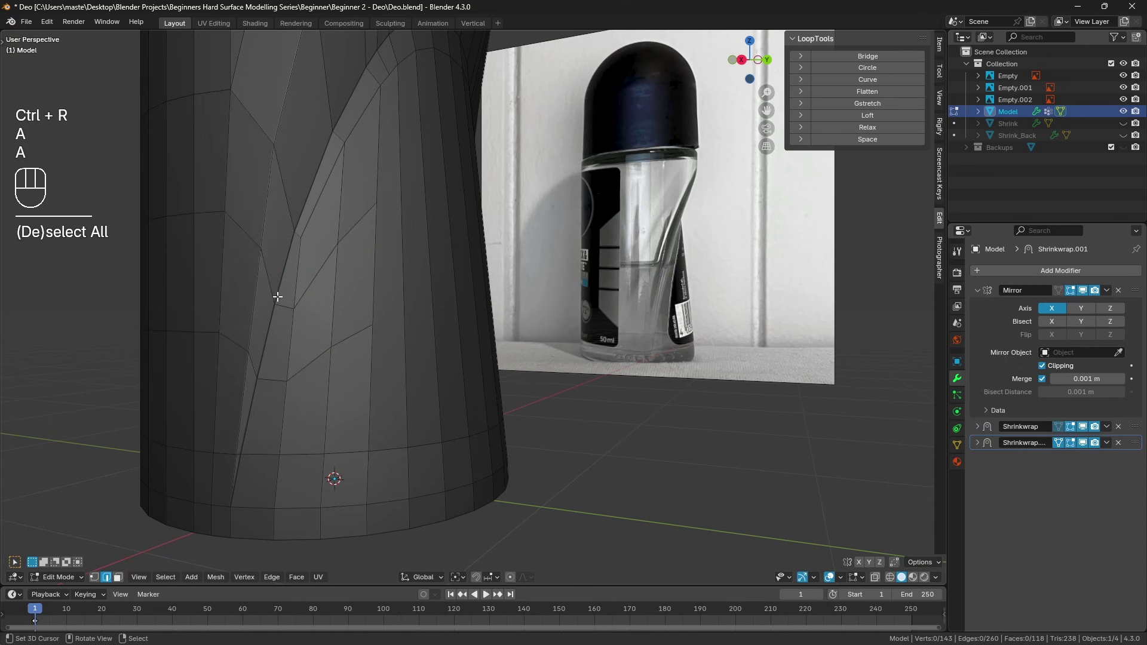
pyautogui.moveTo(276, 297); pyautogui.dragTo(449, 218, button='middle')
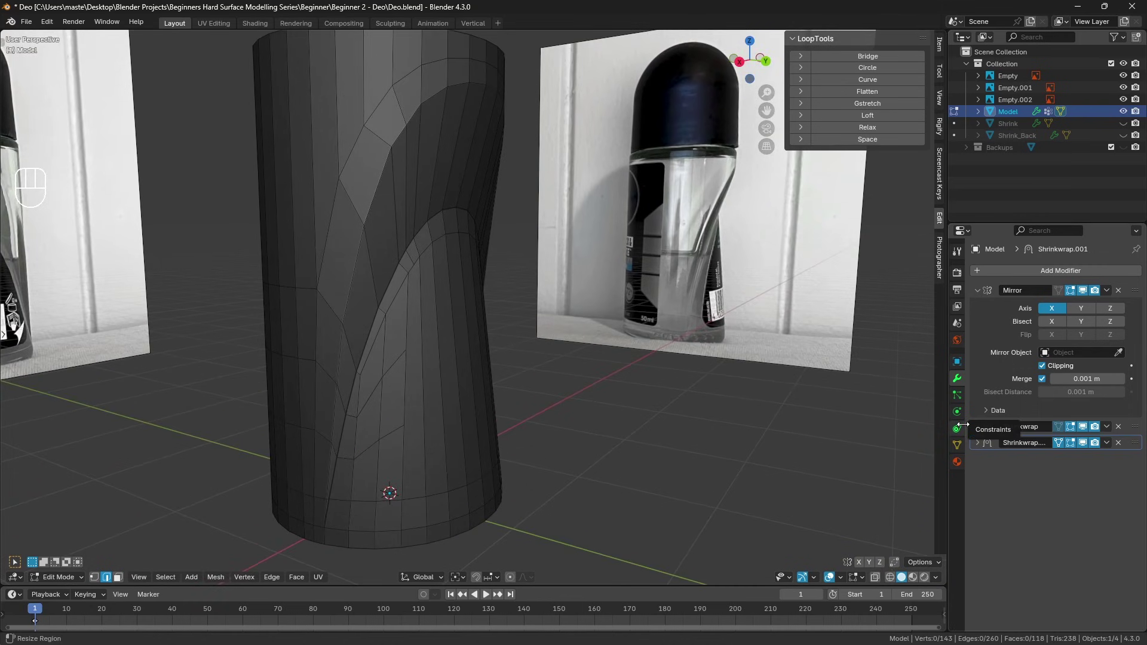
# Select the Back vertex group and assign the missing corner face at the lower arch's base to it
pyautogui.click(957, 445)
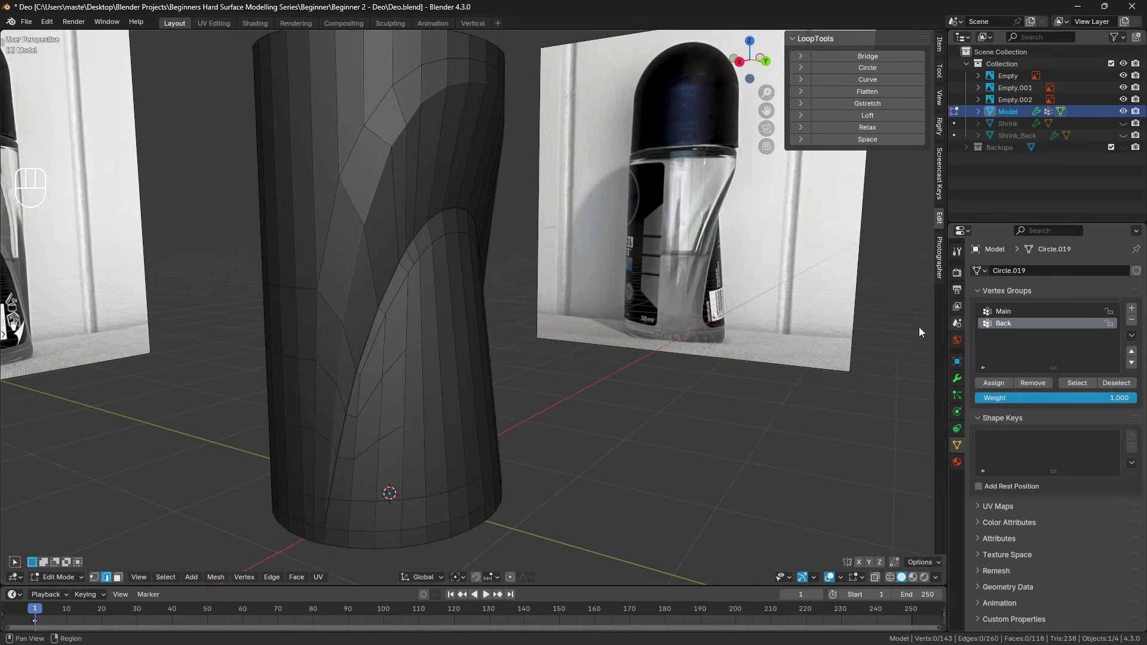
pyautogui.click(1077, 383)
pyautogui.moveTo(532, 367); pyautogui.dragTo(257, 421, button='middle')
pyautogui.click(117, 578)
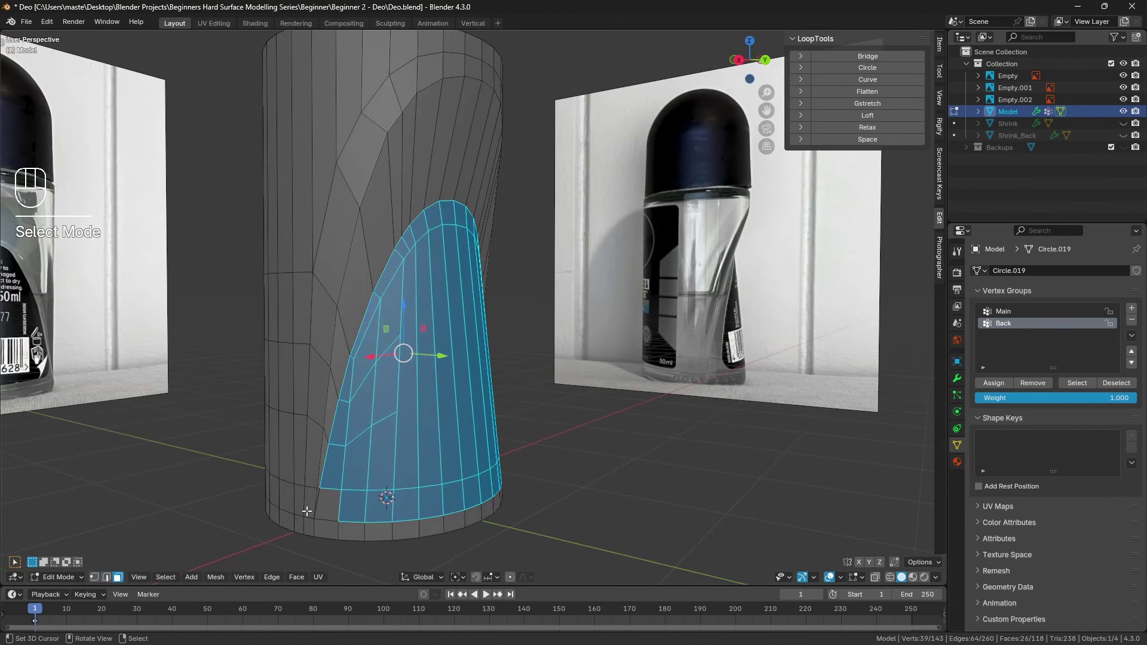
pyautogui.click(307, 511)
pyautogui.click(1005, 382)
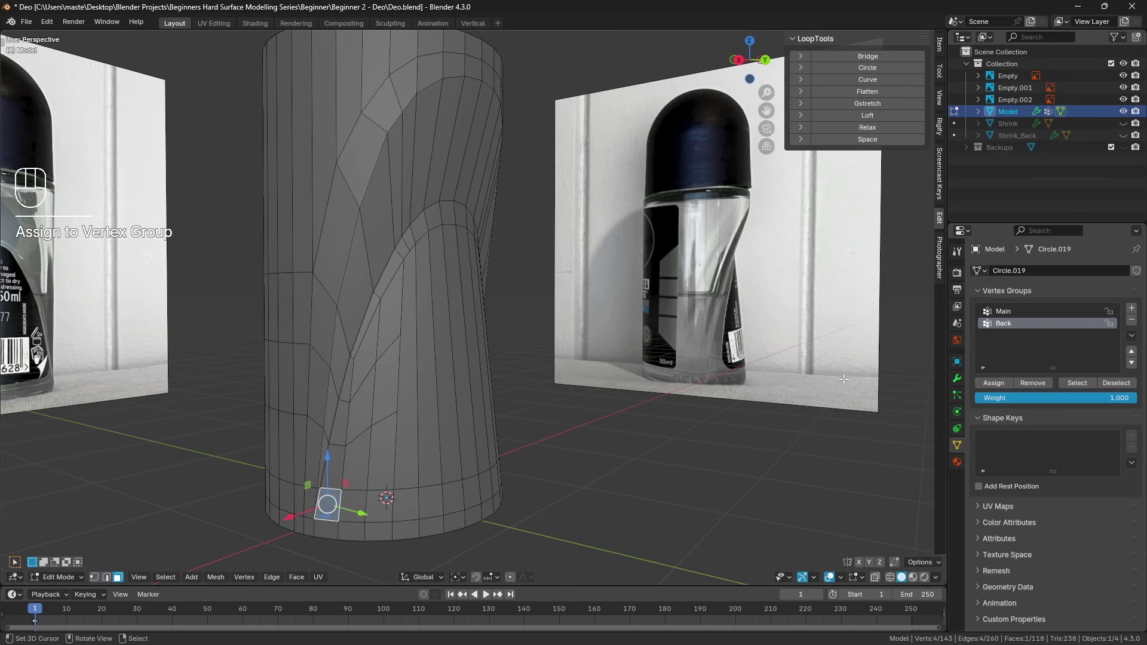
# Check the Main vertex group's selection and remove the Back group's vertices from Main
pyautogui.press('a')
pyautogui.press('a')
pyautogui.click(1019, 311)
pyautogui.click(1077, 383)
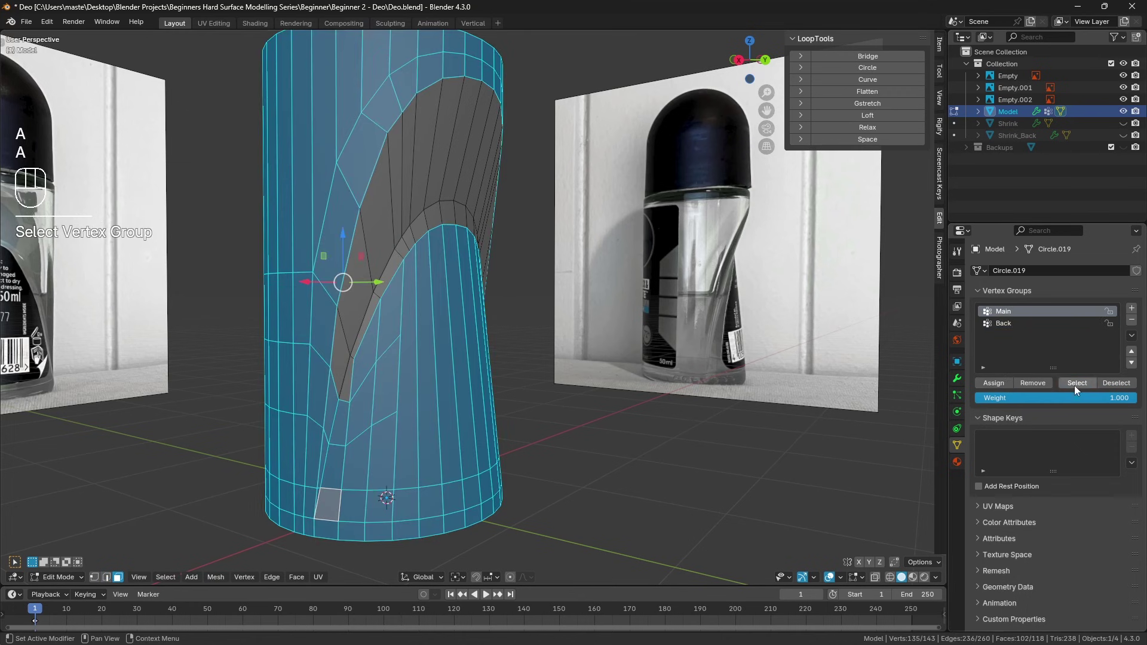
pyautogui.keyDown('shift'); pyautogui.moveTo(445, 320); pyautogui.dragTo(485, 267, button='middle'); pyautogui.keyUp('shift')
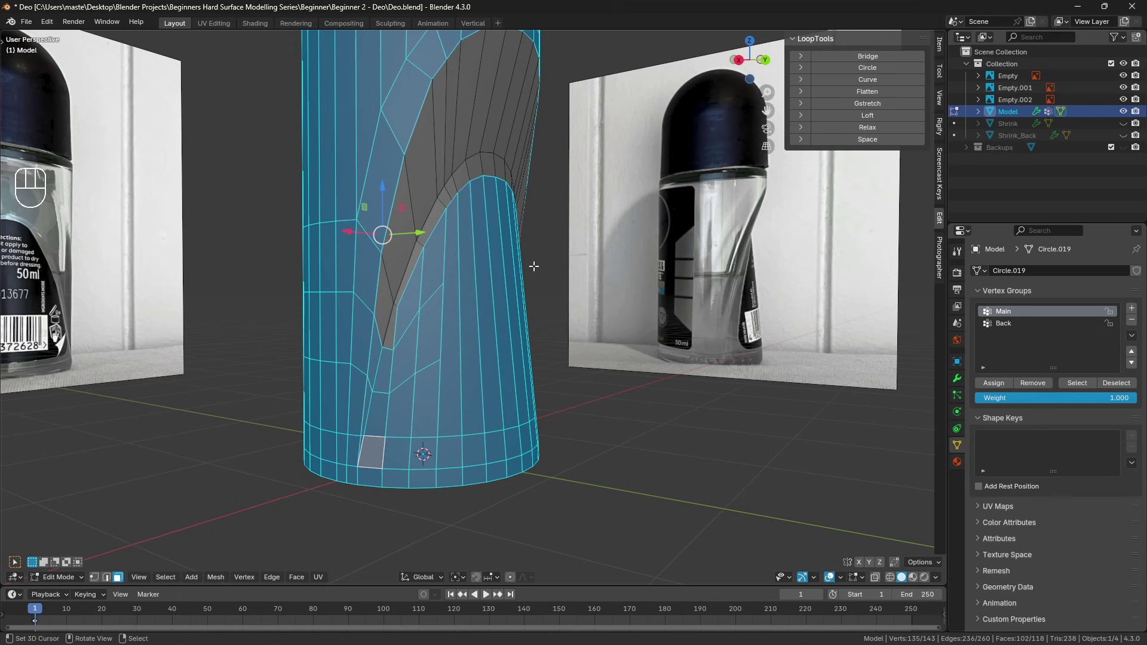
pyautogui.press('a')
pyautogui.press('a')
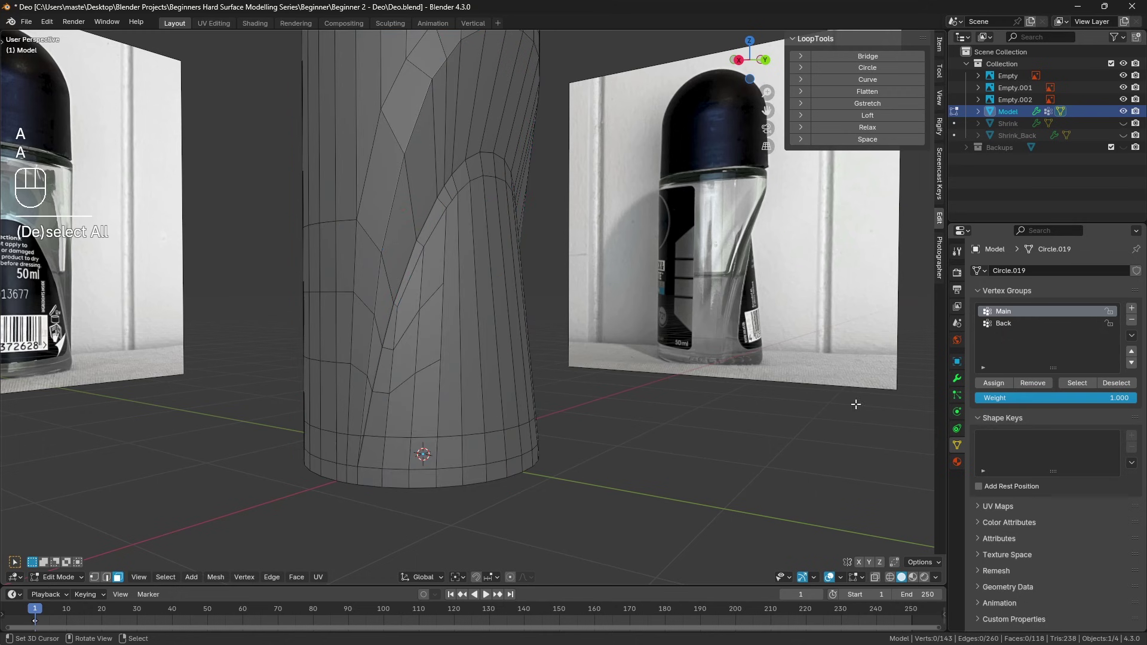
pyautogui.click(1001, 324)
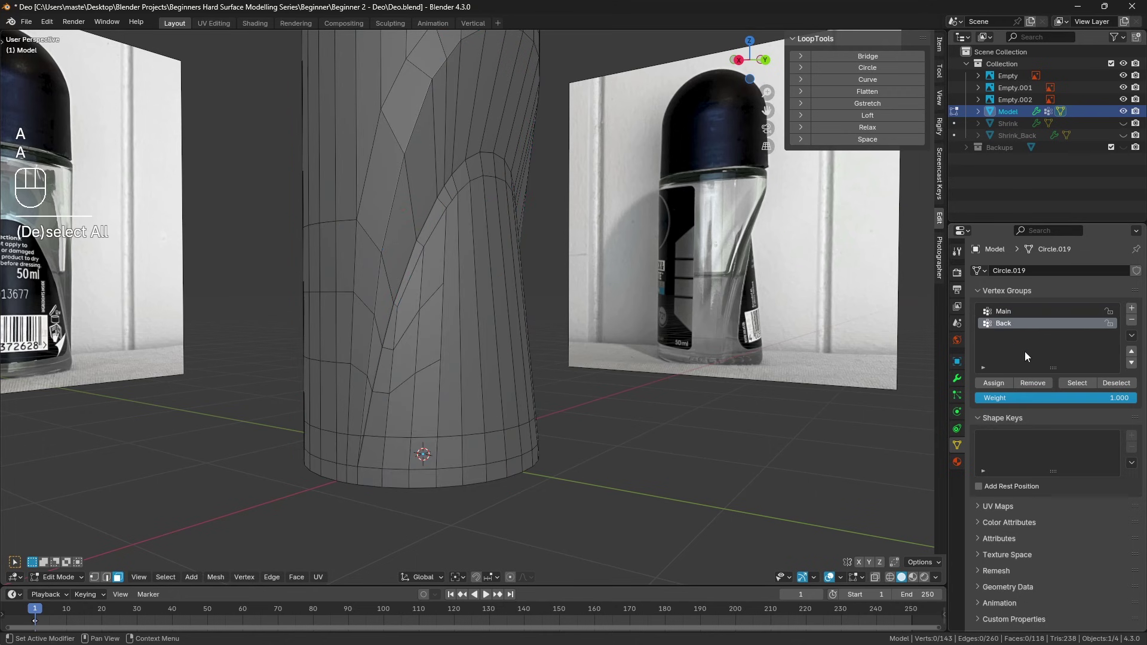
pyautogui.click(1077, 383)
pyautogui.click(1006, 311)
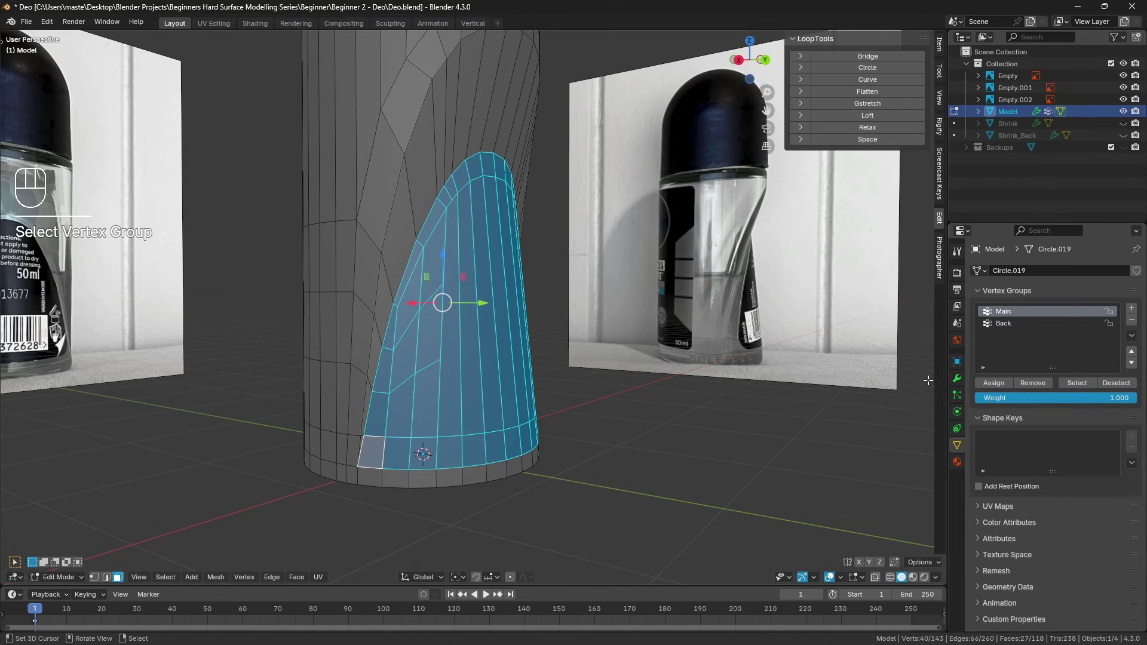
pyautogui.click(1037, 384)
pyautogui.press('a')
pyautogui.press('a')
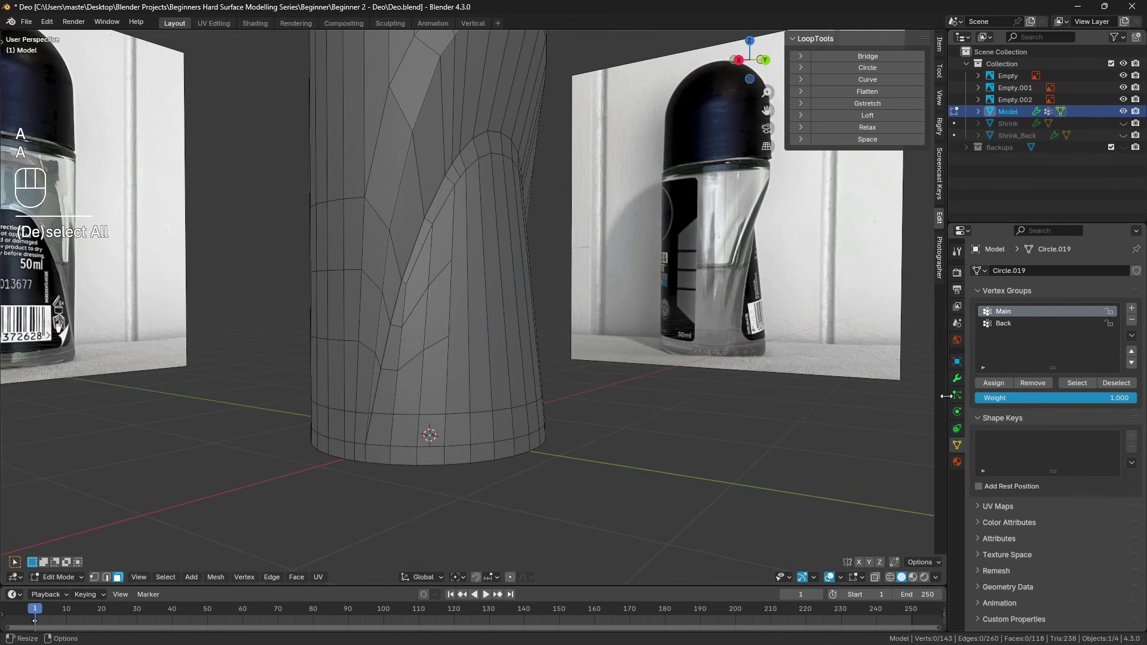
# Assign the two stacked faces beside the back panel's bottom corner to the Main vertex group and check the group's selection
pyautogui.click(1001, 323)
pyautogui.click(1085, 382)
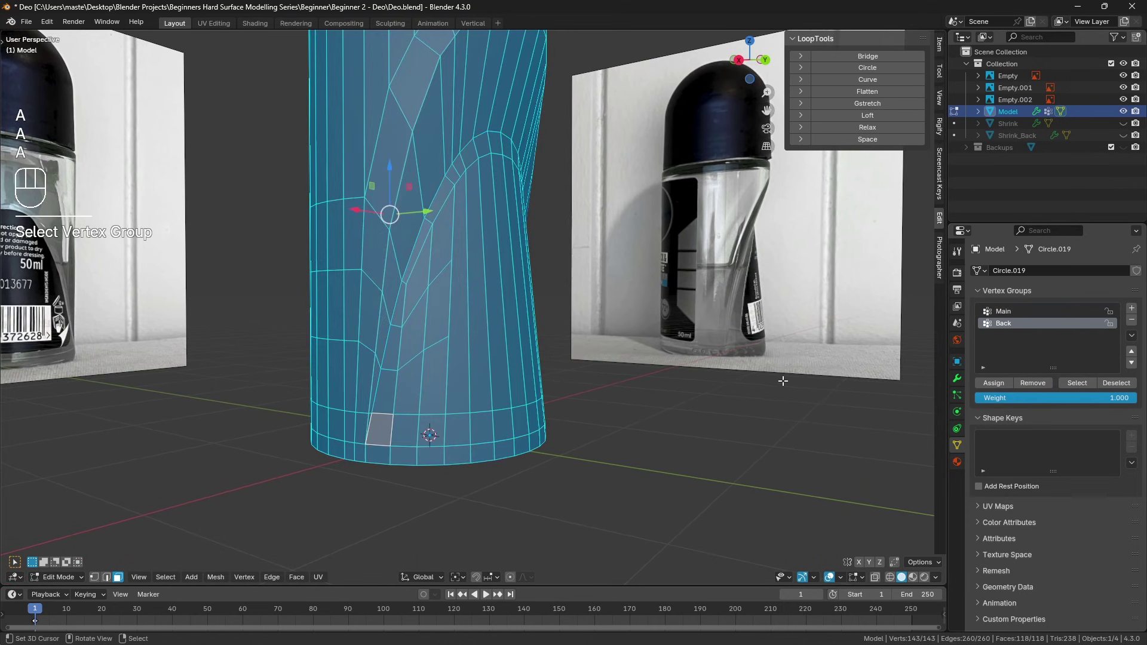
pyautogui.press('a')
pyautogui.press('a')
pyautogui.click(1003, 311)
pyautogui.click(1083, 386)
pyautogui.moveTo(418, 454); pyautogui.dragTo(418, 370, button='middle')
pyautogui.click(418, 365)
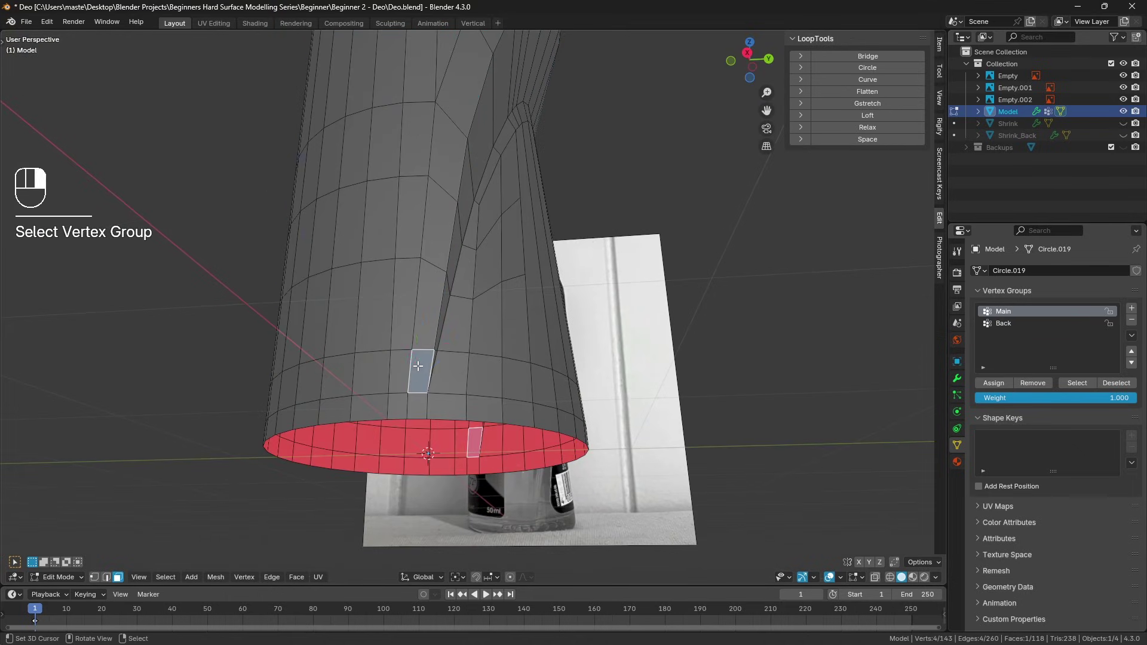
pyautogui.keyDown('shift'); pyautogui.click(417, 406); pyautogui.keyUp('shift')
pyautogui.click(1000, 382)
pyautogui.press('a')
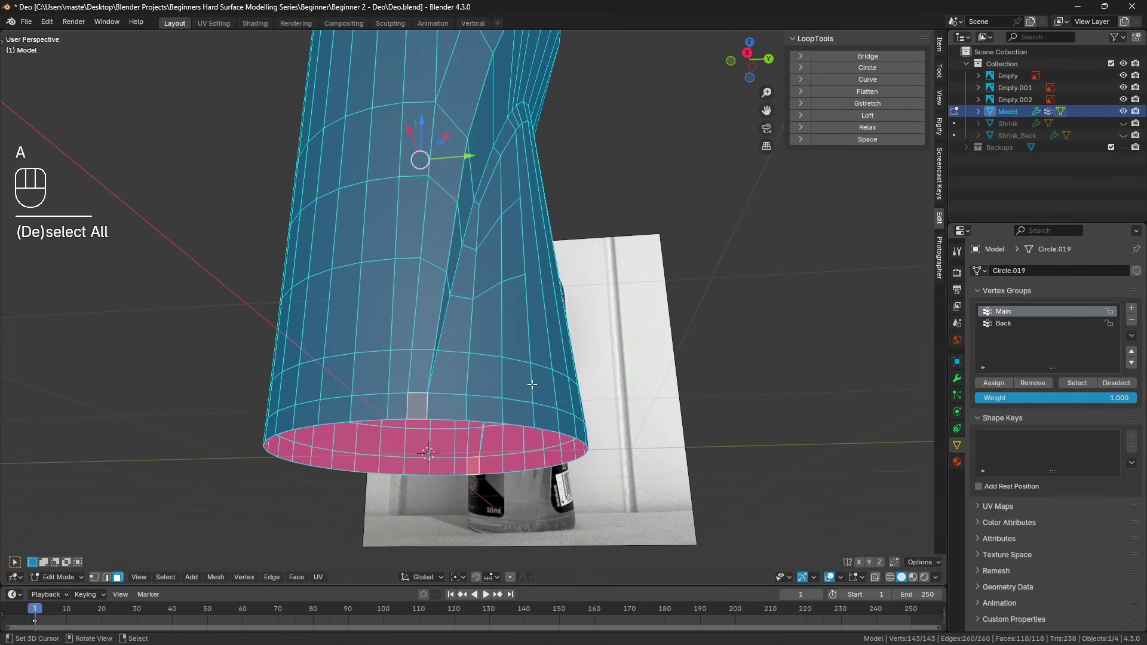
pyautogui.press('a')
pyautogui.click(1077, 381)
pyautogui.moveTo(598, 371); pyautogui.dragTo(420, 348, button='middle')
pyautogui.press('a')
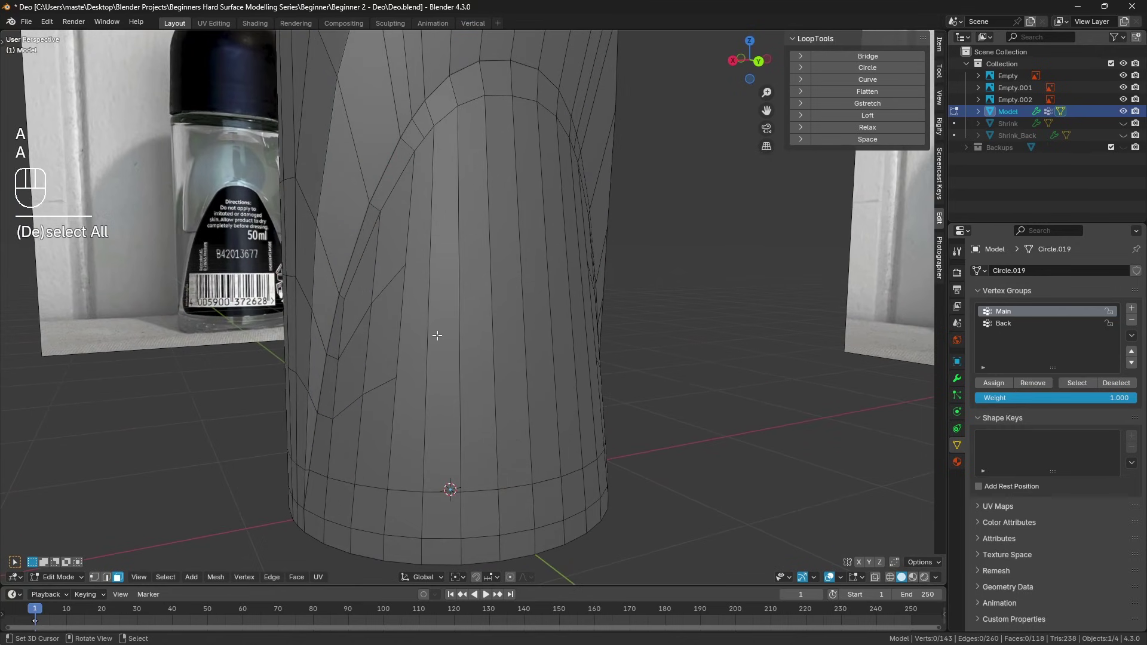
# Knife-cut horizontally in back view from the open end of the upper loop cut to the back panel's centre line
pyautogui.press('ctrl+KP_1')
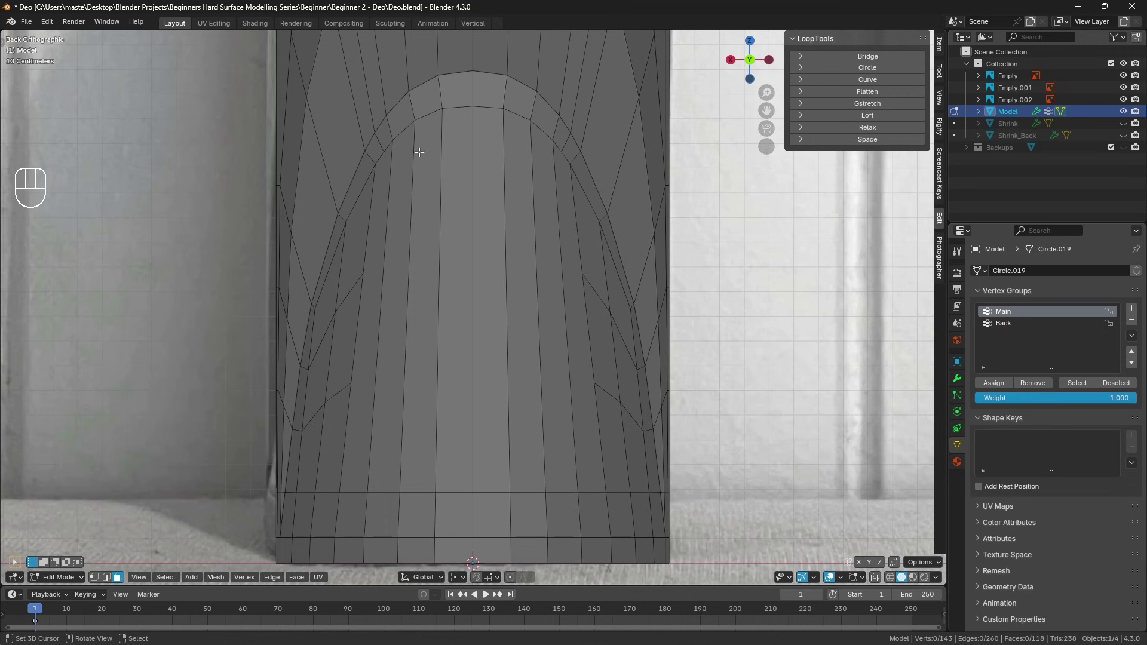
pyautogui.press('k')
pyautogui.click(364, 273)
pyautogui.click(473, 273)
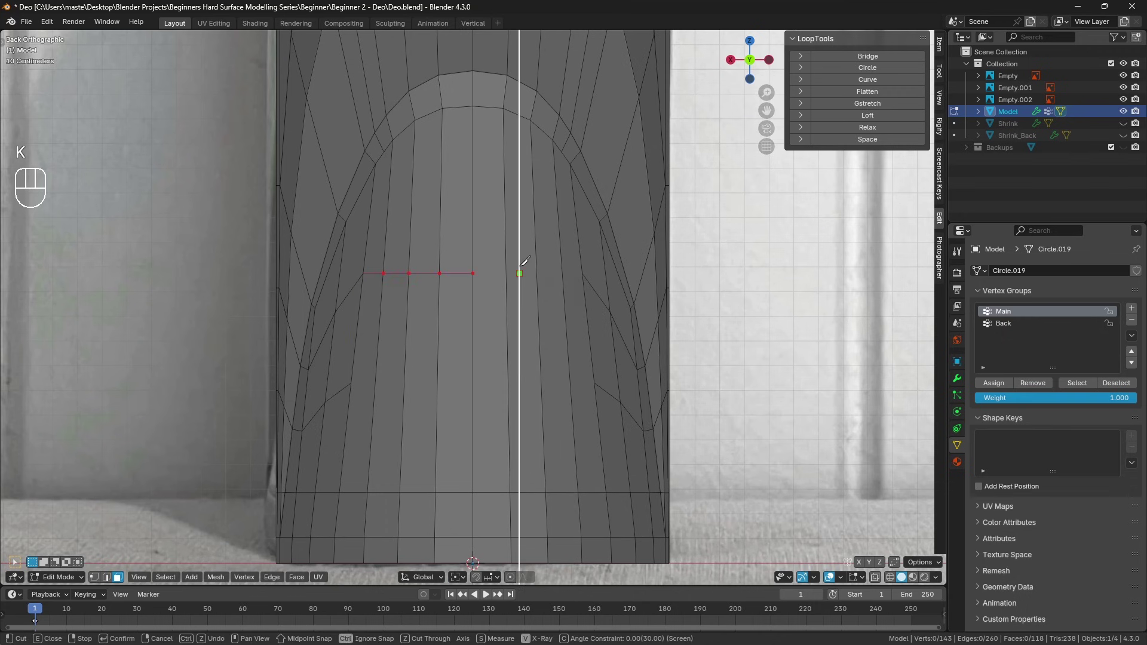
pyautogui.click(520, 266)
pyautogui.press('Return')
# Knife-cut horizontally from the open end of the lower loop cut to the back panel's centre line and inspect the result
pyautogui.press('k')
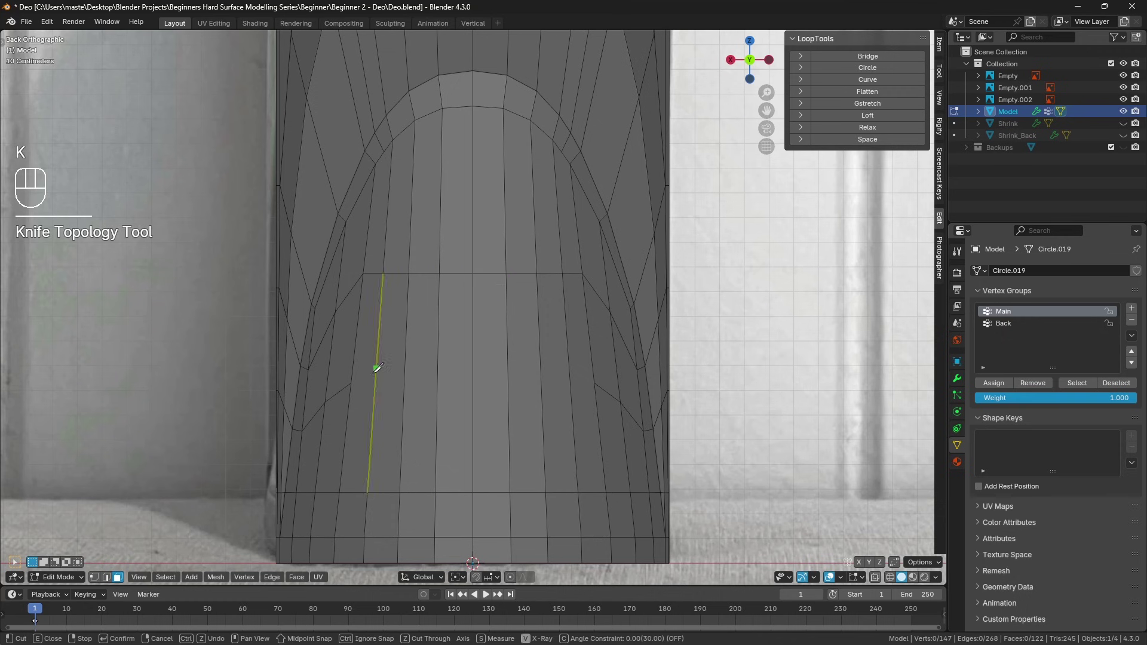
pyautogui.click(351, 383)
pyautogui.press('c')
pyautogui.click(478, 379)
pyautogui.press('Return')
pyautogui.scroll(-4, 438, 328)
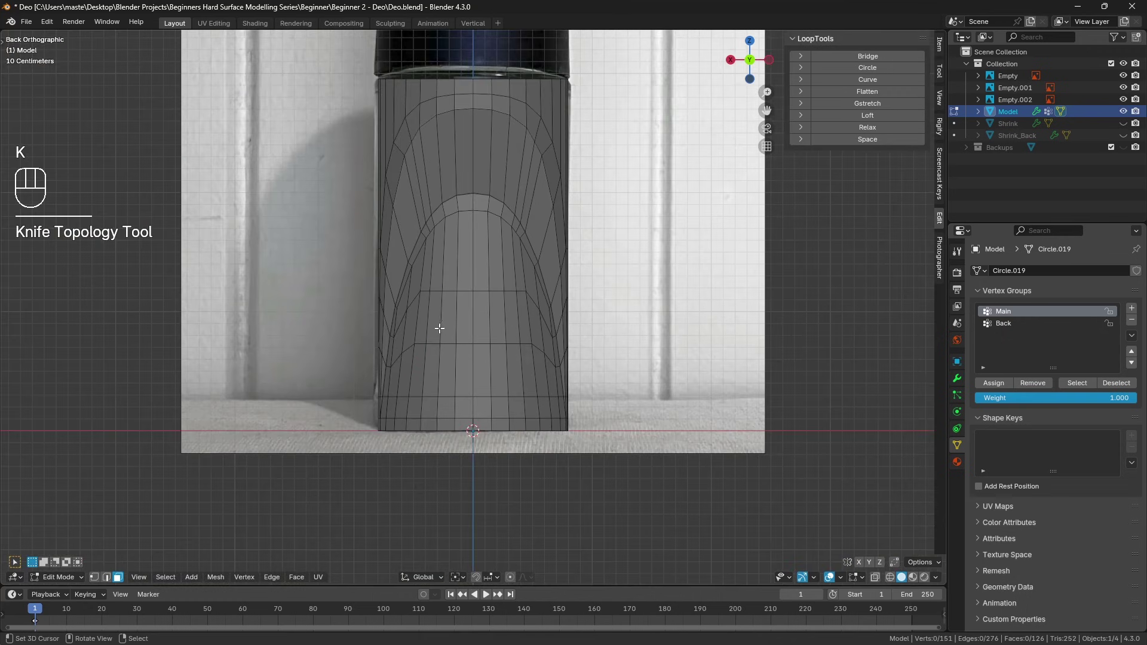
pyautogui.moveTo(438, 328); pyautogui.dragTo(551, 349, button='middle')
pyautogui.press('a')
pyautogui.press('a')
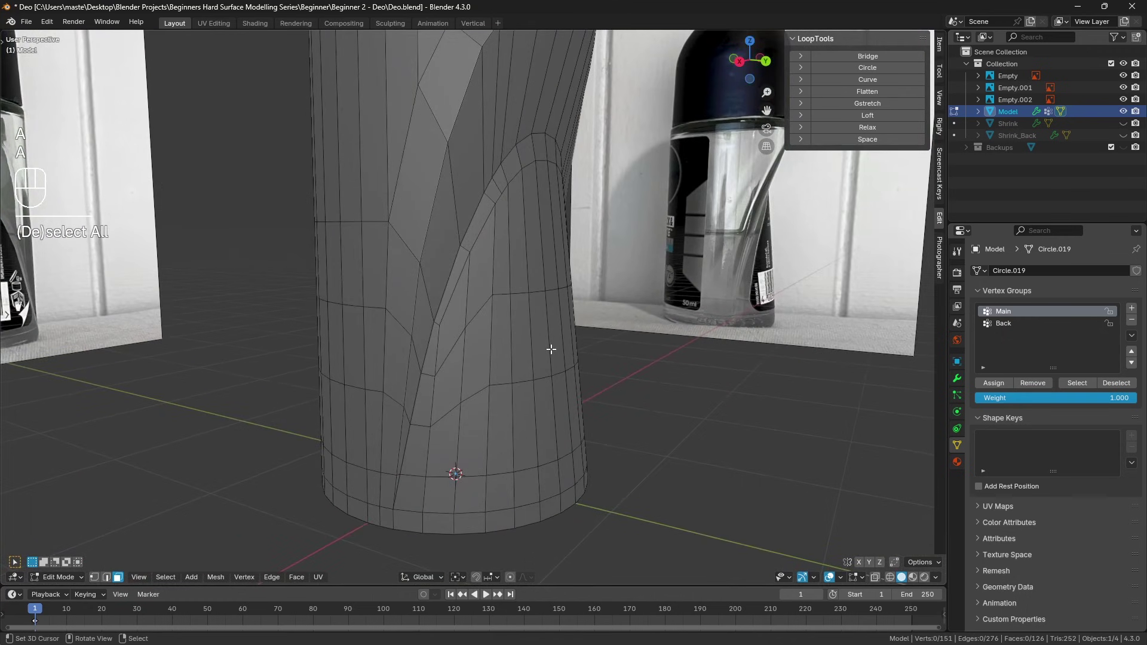
# Select the two parallel edge paths bordering the side of the back panel's arch in edge select mode
pyautogui.moveTo(524, 411); pyautogui.dragTo(454, 361, button='middle')
pyautogui.keyDown('shift'); pyautogui.scroll(4, 450, 358); pyautogui.keyUp('shift')
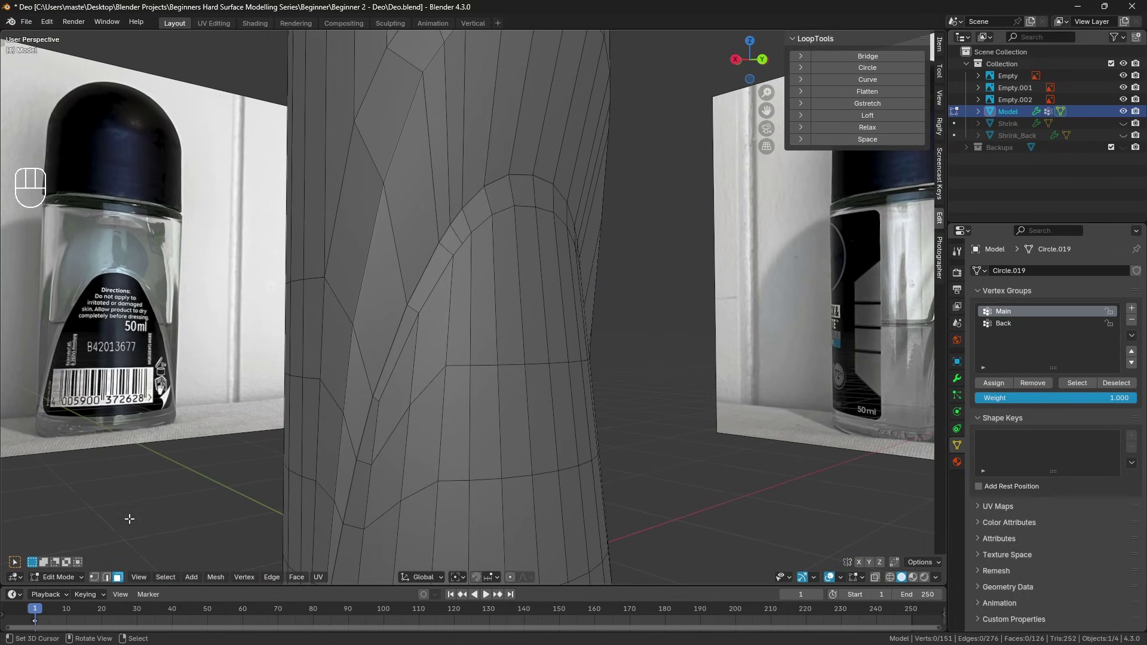
pyautogui.click(107, 577)
pyautogui.keyDown('shift'); pyautogui.scroll(2, 415, 333); pyautogui.keyUp('shift')
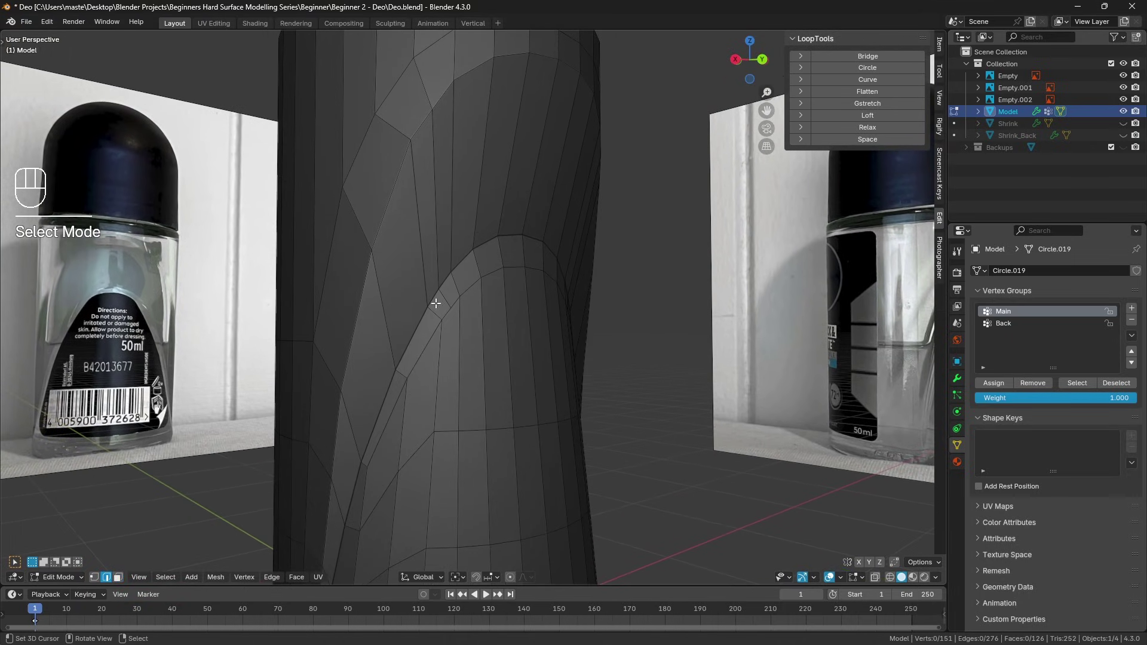
pyautogui.keyDown('shift'); pyautogui.click(448, 276); pyautogui.keyUp('shift')
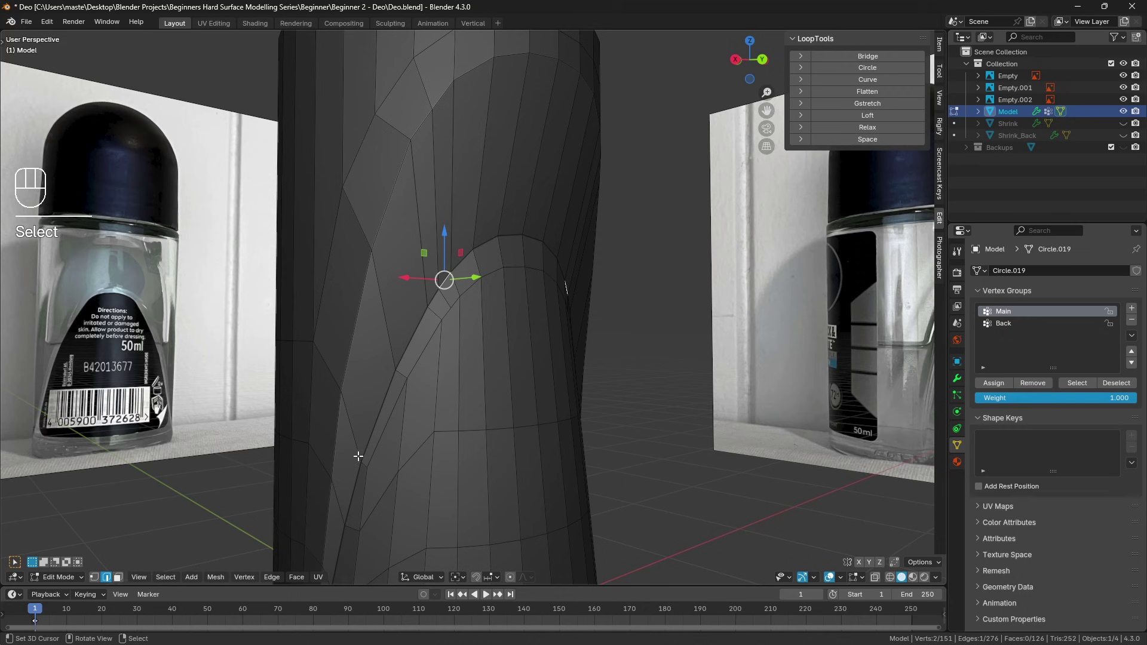
pyautogui.keyDown('ctrl'); pyautogui.click(388, 413); pyautogui.keyUp('ctrl')
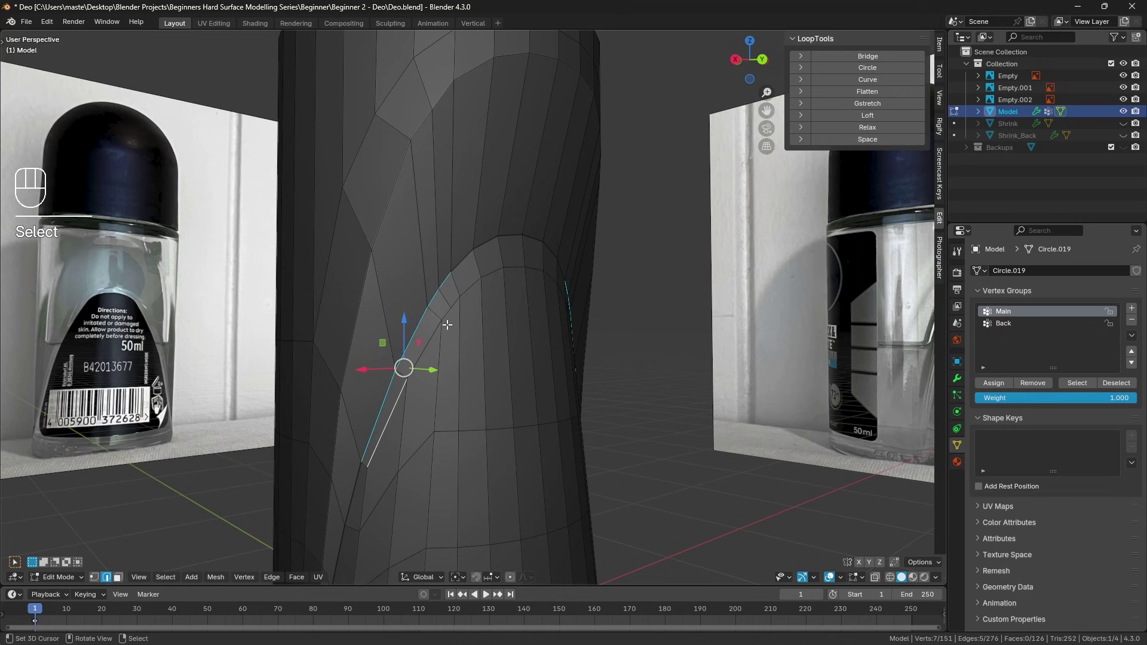
pyautogui.keyDown('ctrl'); pyautogui.click(457, 283); pyautogui.keyUp('ctrl')
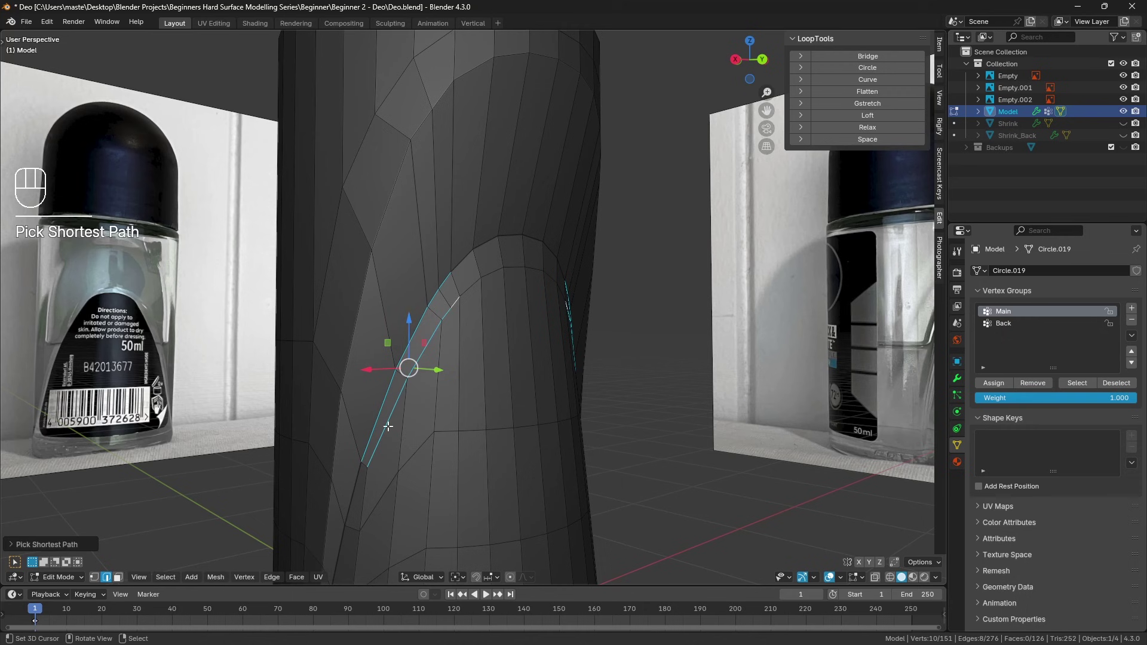
# Try LoopTools Space on the two selected arch border paths, inspect the curve and undo it
pyautogui.press('q')
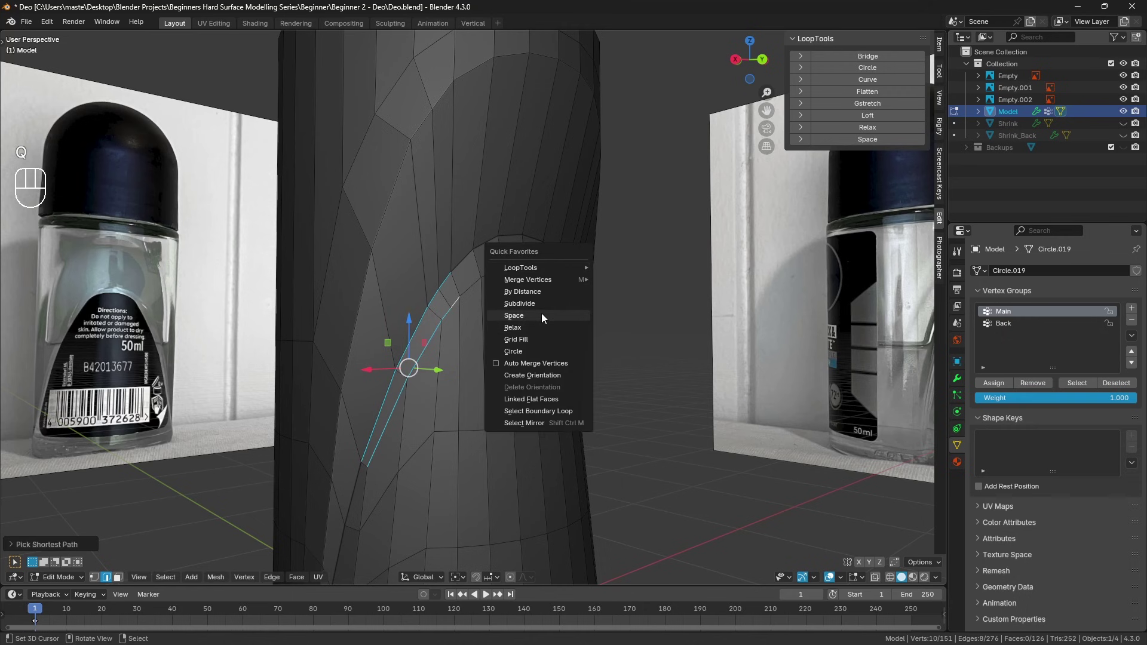
pyautogui.click(542, 313)
pyautogui.moveTo(541, 313); pyautogui.dragTo(462, 294, button='middle')
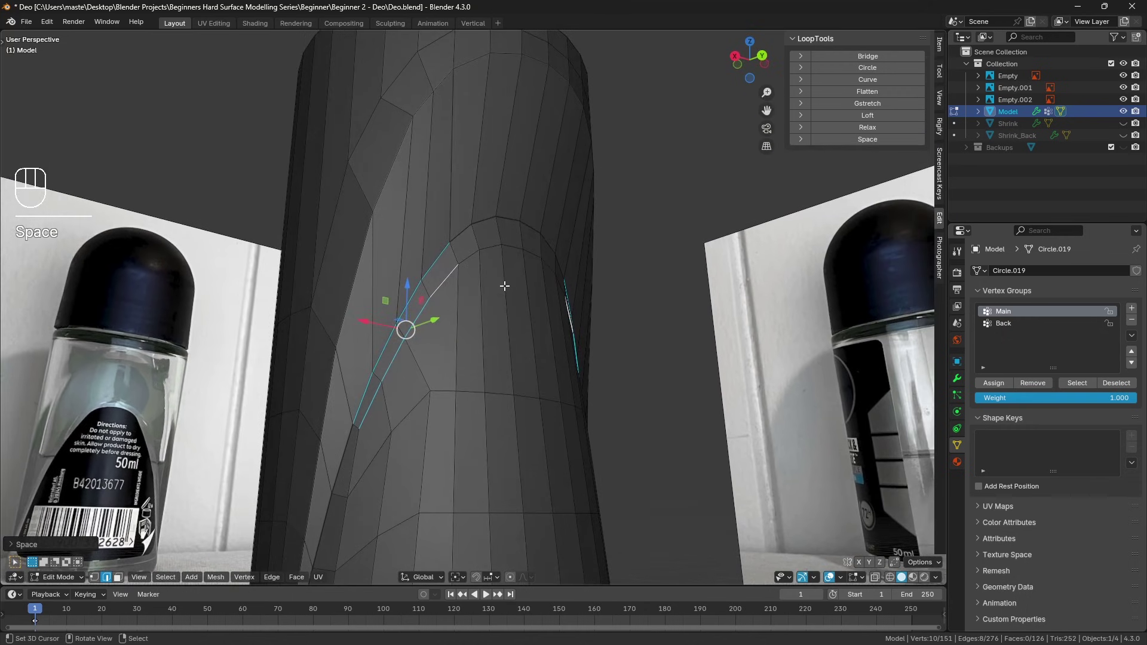
pyautogui.hotkey('ctrl', 'z')
# Add the recess's inner curved edge path to the selection and space all three paths evenly with LoopTools
pyautogui.keyDown('ctrl'); pyautogui.click(416, 109); pyautogui.keyUp('ctrl')
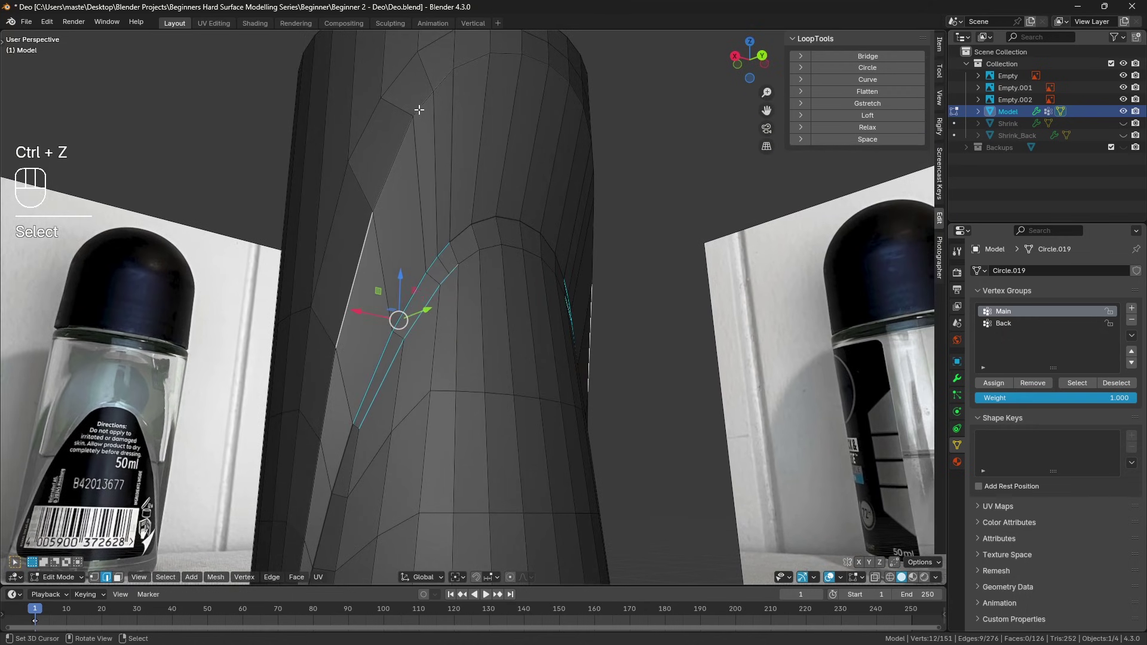
pyautogui.press('q')
pyautogui.click(660, 205)
pyautogui.moveTo(658, 197); pyautogui.dragTo(588, 254, button='middle')
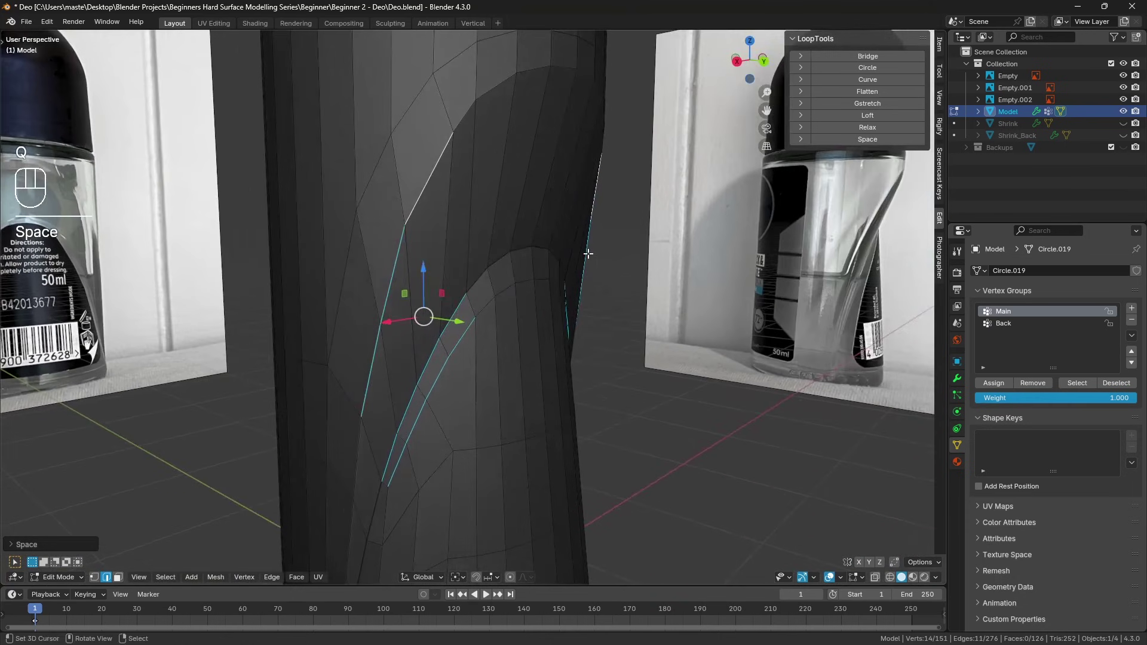
# Try LoopTools Relax on the recess's outer curved edge path and undo it
pyautogui.click(335, 307)
pyautogui.keyDown('ctrl'); pyautogui.click(456, 63); pyautogui.keyUp('ctrl')
pyautogui.press('q')
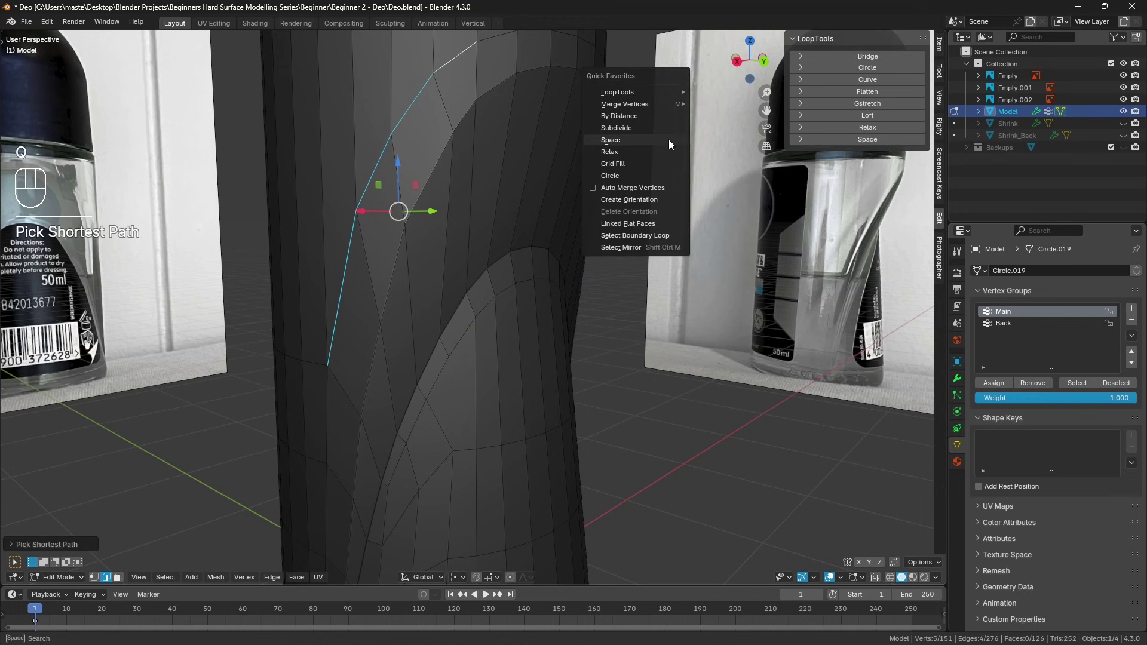
pyautogui.click(665, 146)
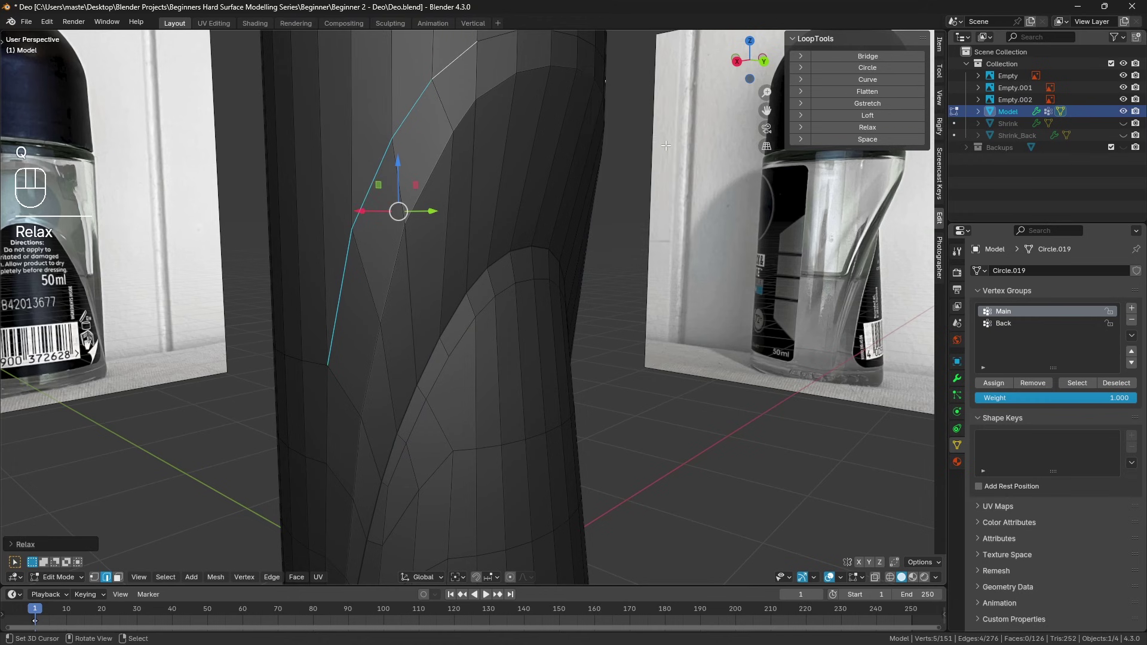
pyautogui.hotkey('ctrl', 'z')
# Relax the recess's outer and inner curved edge paths together, compare before and after, and deselect everything
pyautogui.keyDown('shift'); pyautogui.click(464, 114); pyautogui.keyUp('shift')
pyautogui.keyDown('ctrl'); pyautogui.click(371, 342); pyautogui.keyUp('ctrl')
pyautogui.press('q')
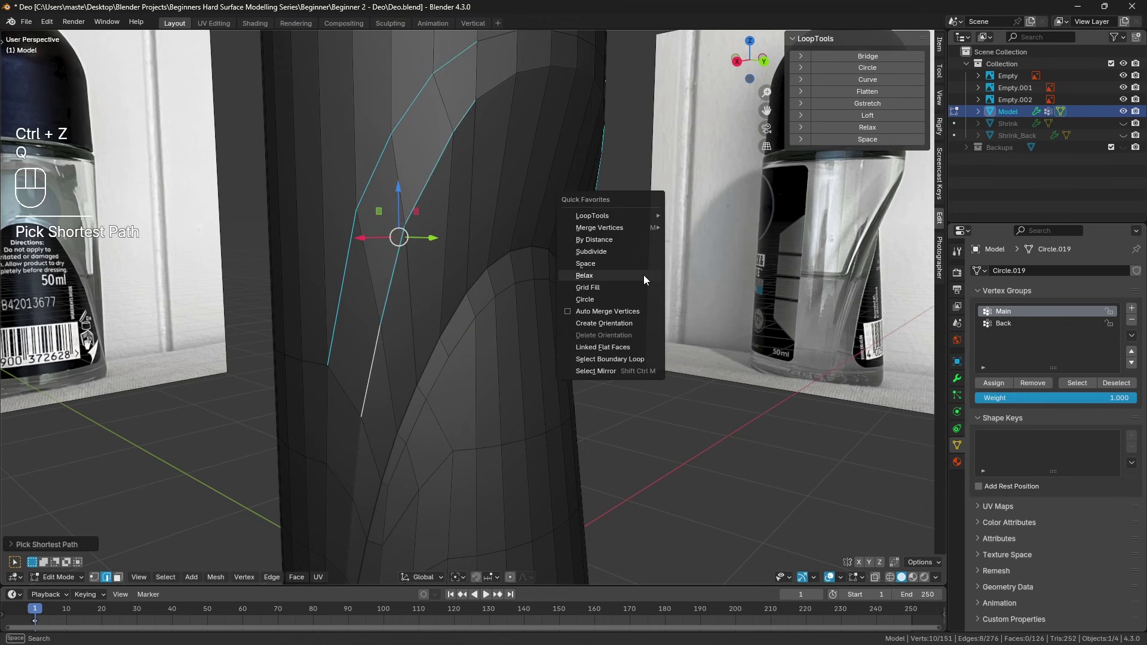
pyautogui.click(643, 274)
pyautogui.moveTo(638, 267); pyautogui.dragTo(534, 236, button='middle')
pyautogui.hotkey('ctrl', 'z')
pyautogui.hotkey('ctrl', 'shift', 'z')
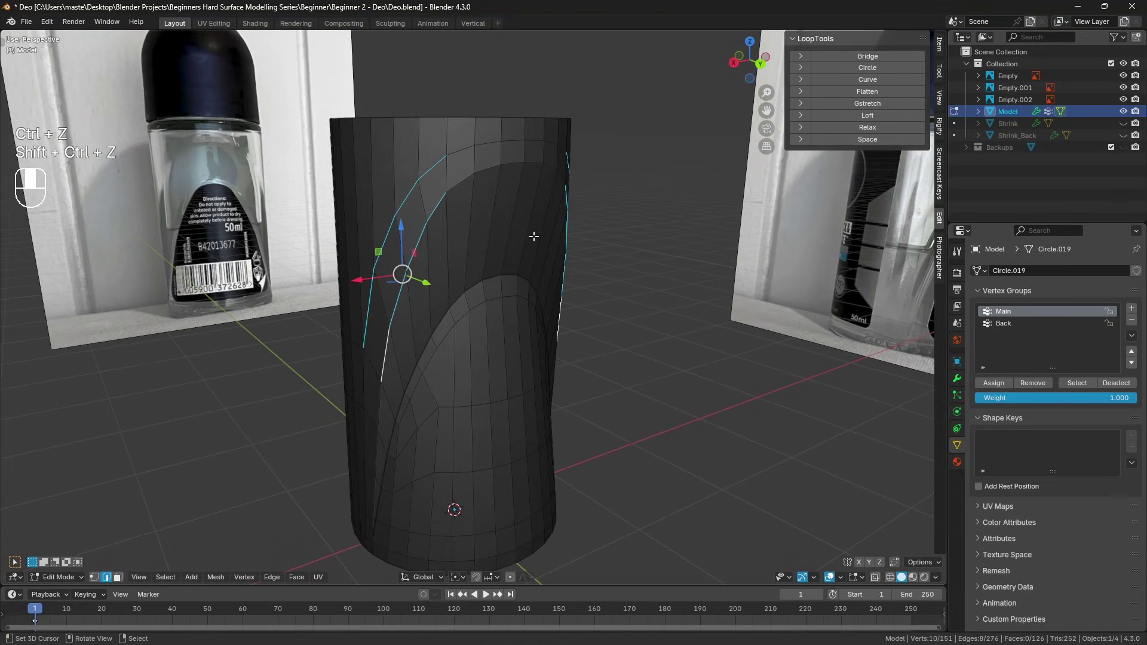
pyautogui.press('a')
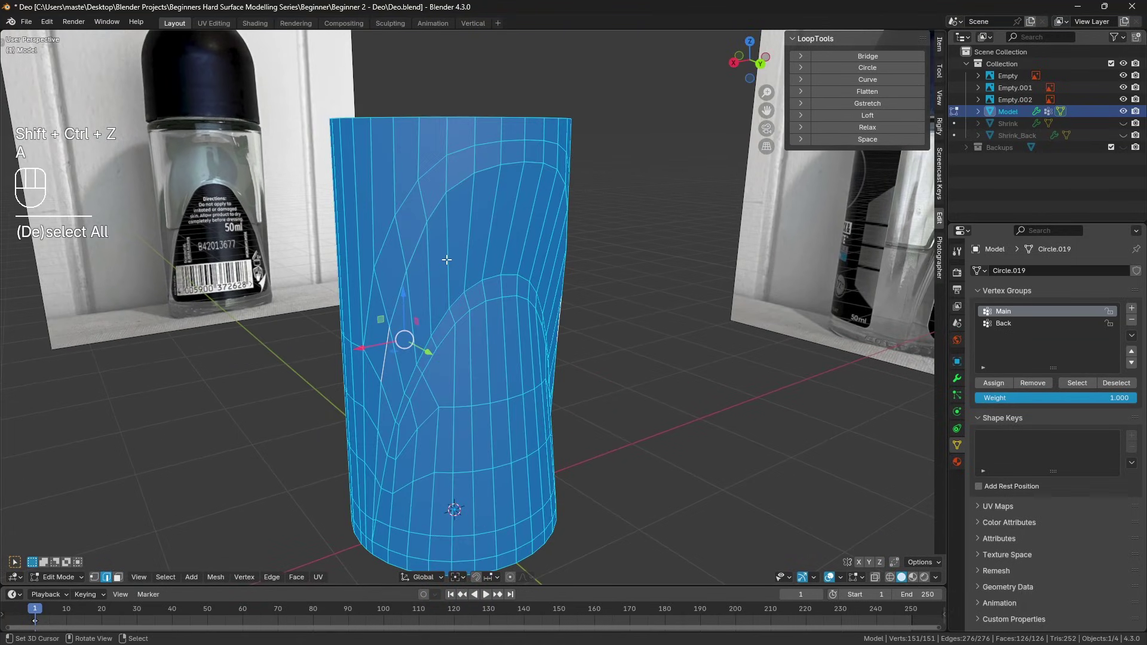
pyautogui.press('a')
pyautogui.moveTo(485, 287); pyautogui.dragTo(481, 254, button='middle')
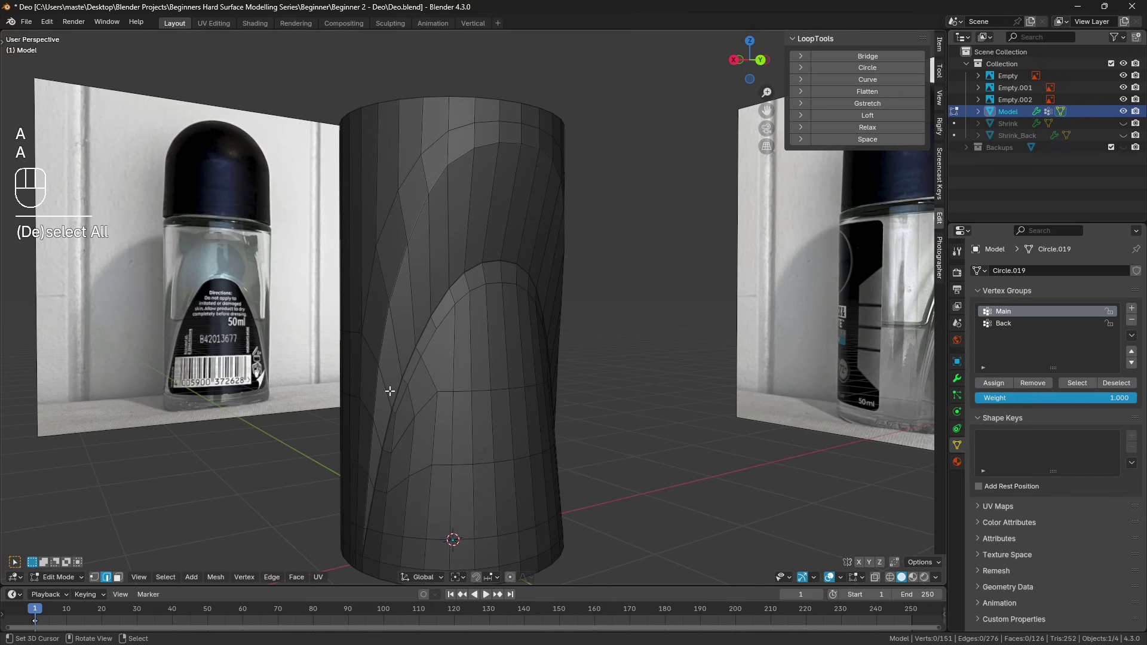
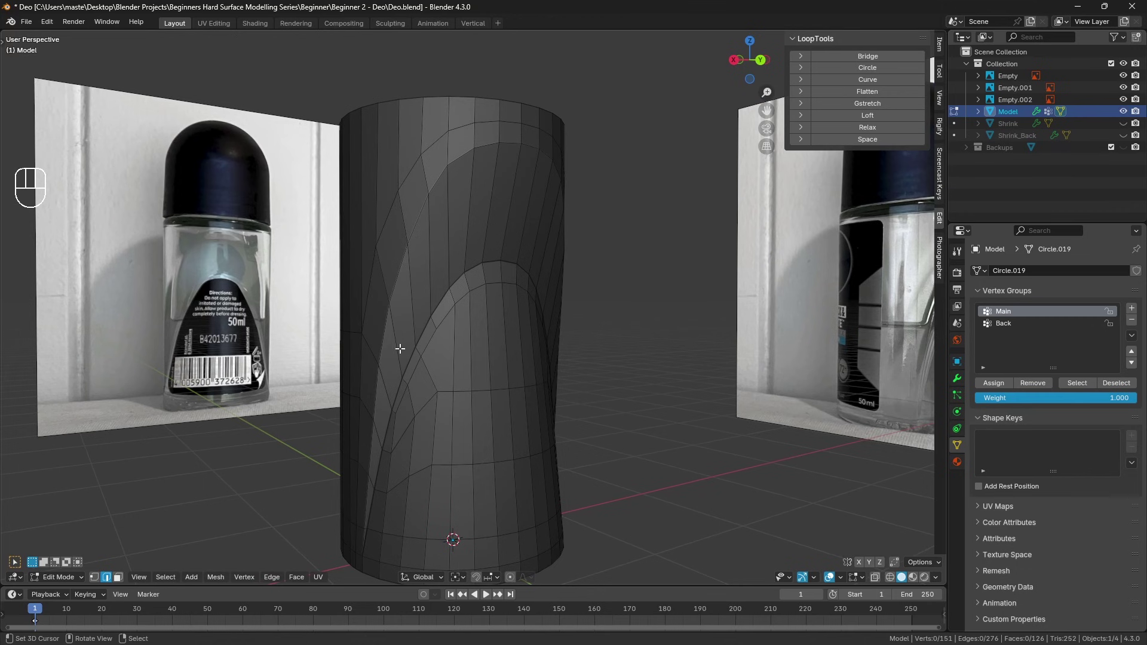
# Undo the relaxing and spacing of the recess edge paths back to the arch border selection
pyautogui.hotkey('ctrl', 'z')
pyautogui.hotkey('ctrl', 'z')
pyautogui.hotkey('ctrl', 'z')
pyautogui.hotkey('ctrl', 'z')
pyautogui.hotkey('ctrl', 'z')
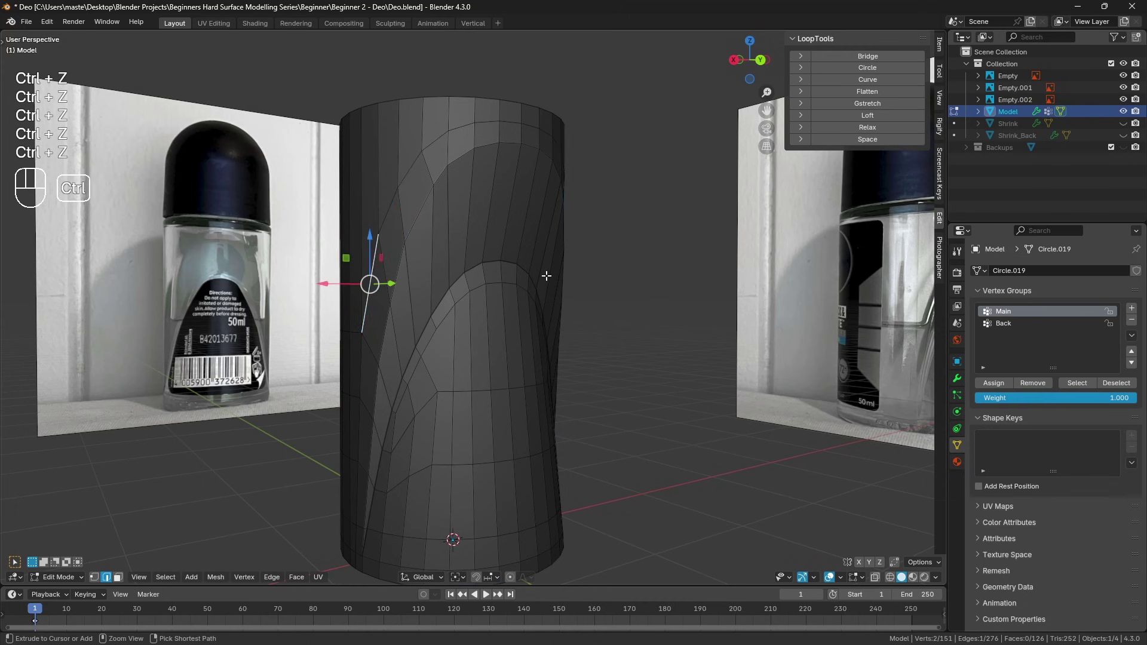
pyautogui.hotkey('ctrl', 'z')
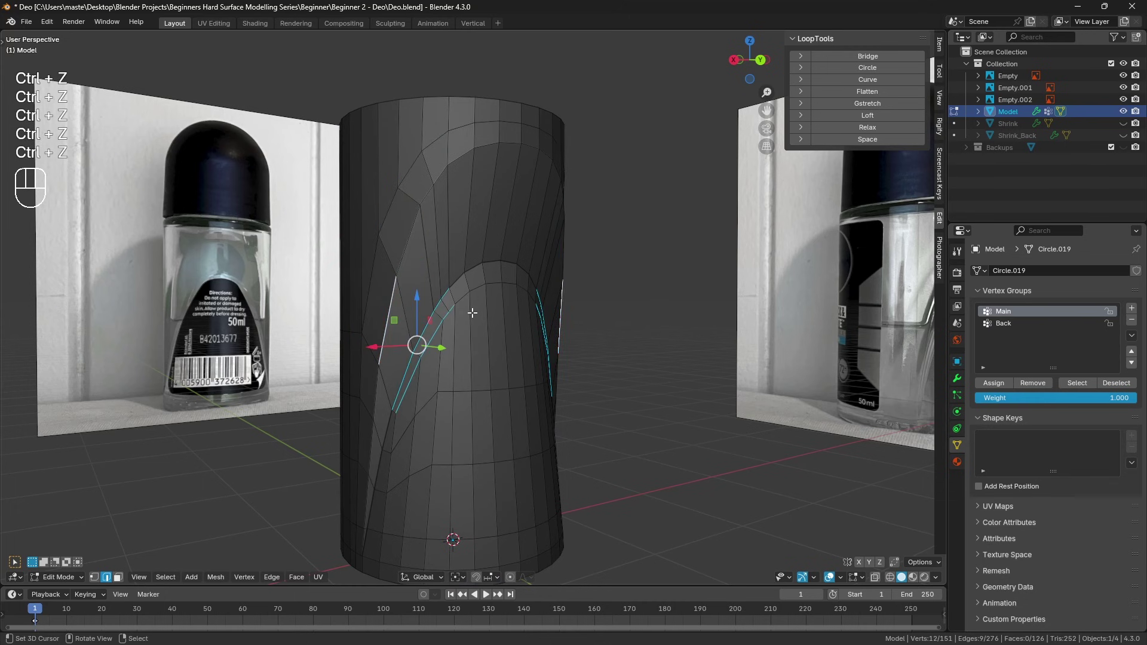
# Extend the selection up the recess's inner curved edge and apply LoopTools Space and Relax to all three paths
pyautogui.scroll(2, 500, 299)
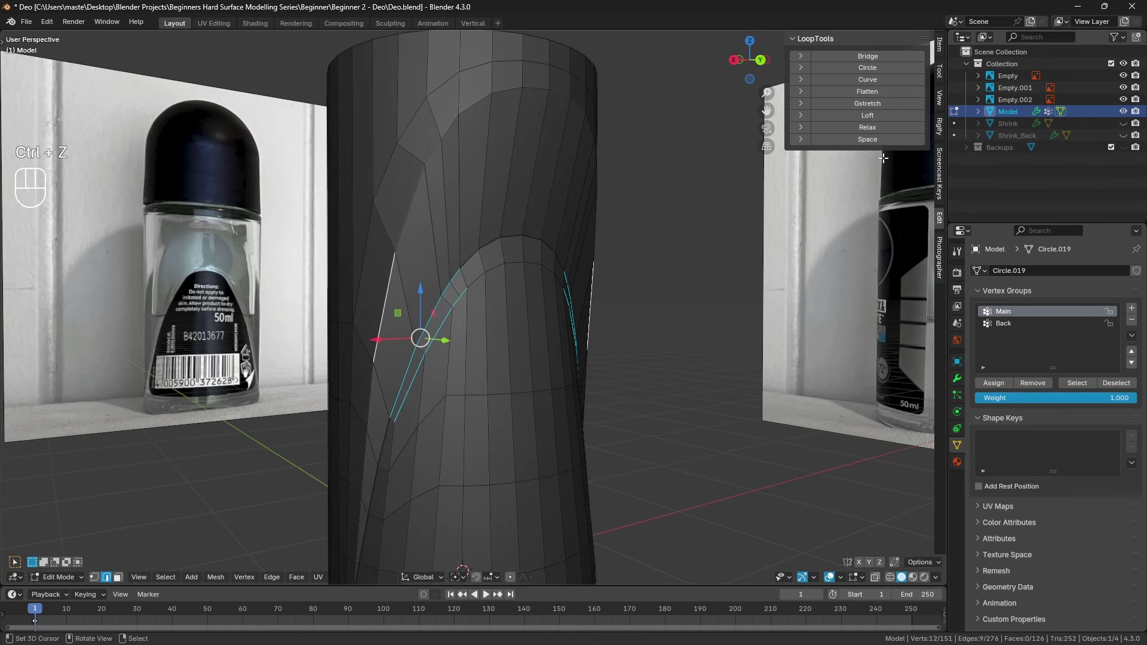
pyautogui.keyDown('ctrl'); pyautogui.click(452, 153); pyautogui.keyUp('ctrl')
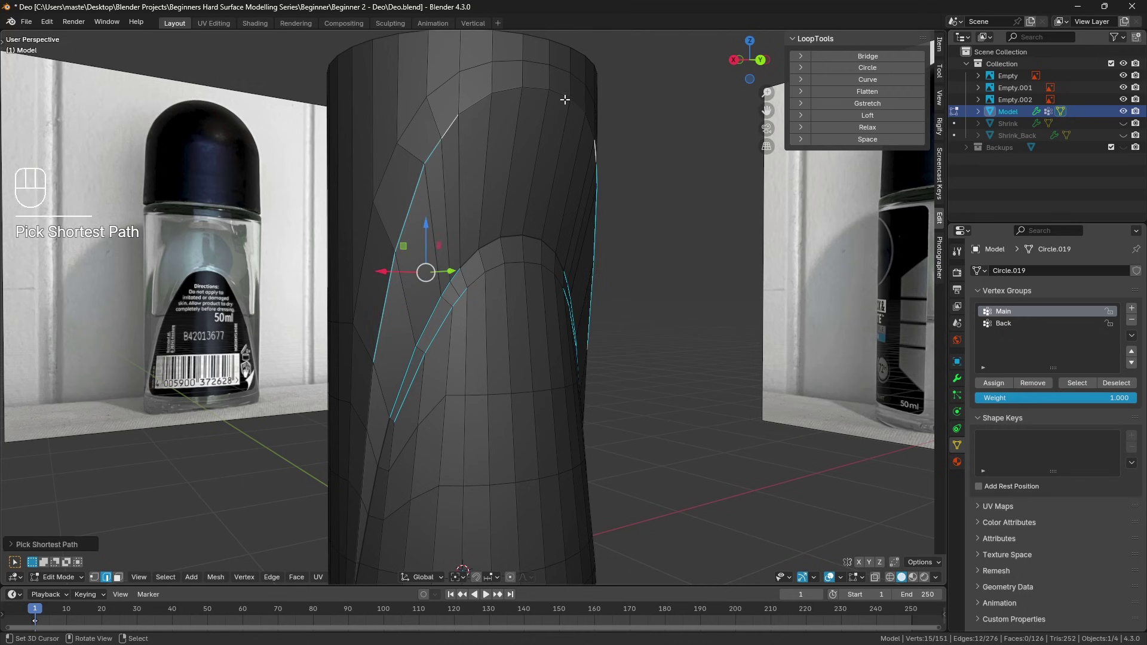
pyautogui.click(871, 138)
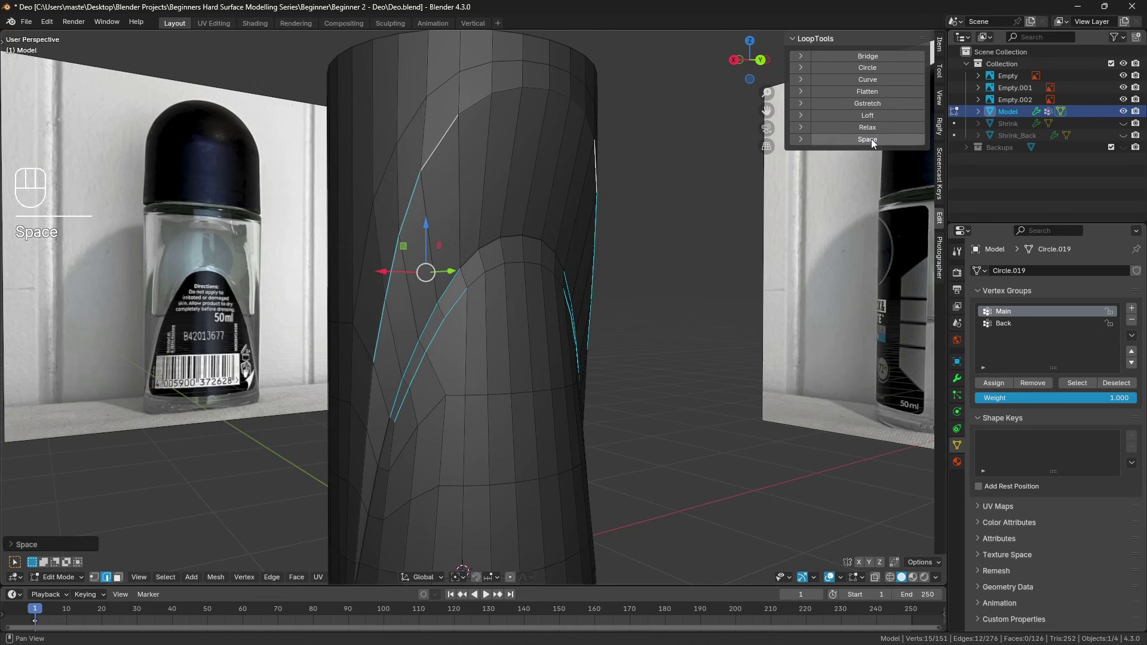
pyautogui.click(867, 127)
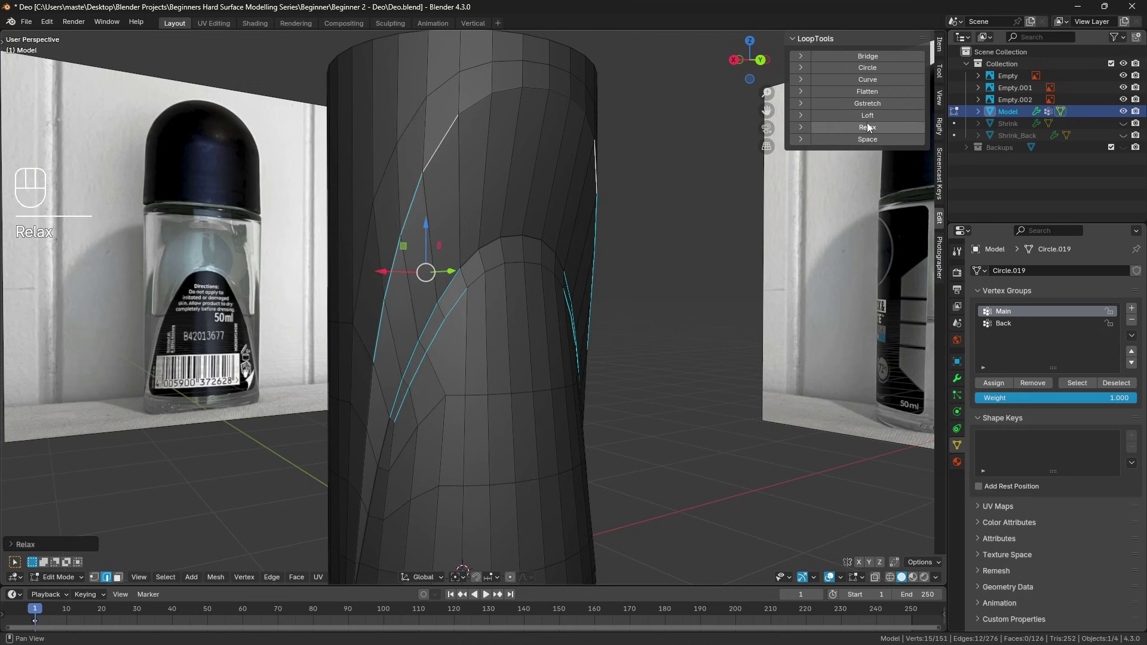
# Select the recess's outer curved edge path, try LoopTools Space, undo it and apply Relax instead
pyautogui.click(448, 81)
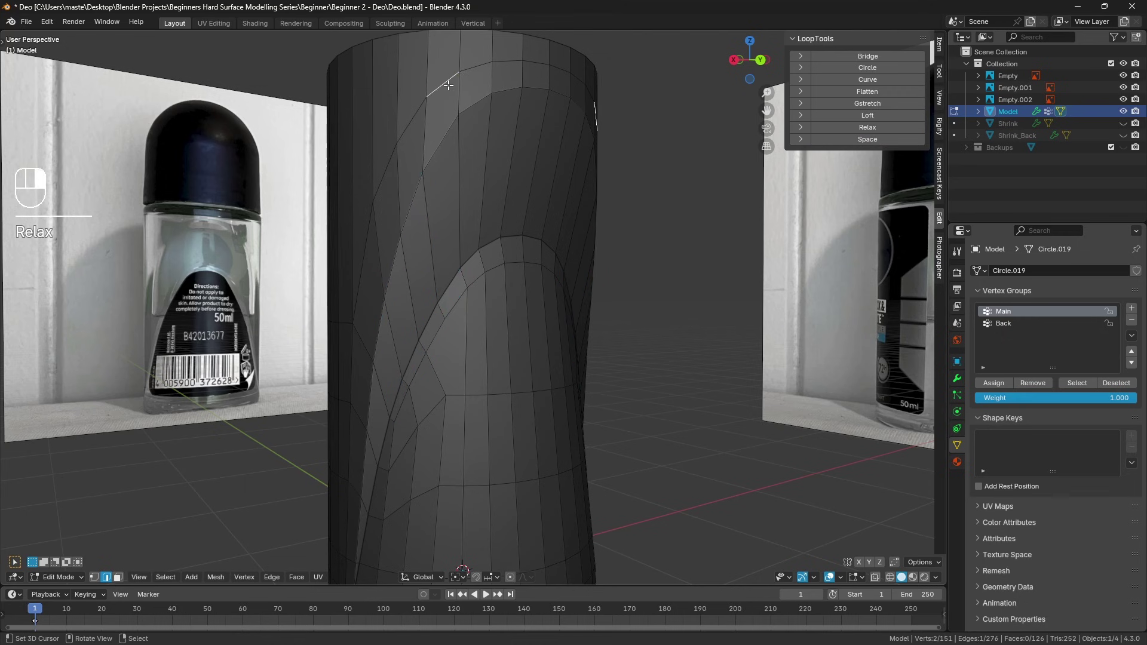
pyautogui.keyDown('ctrl'); pyautogui.click(366, 248); pyautogui.keyUp('ctrl')
pyautogui.click(873, 138)
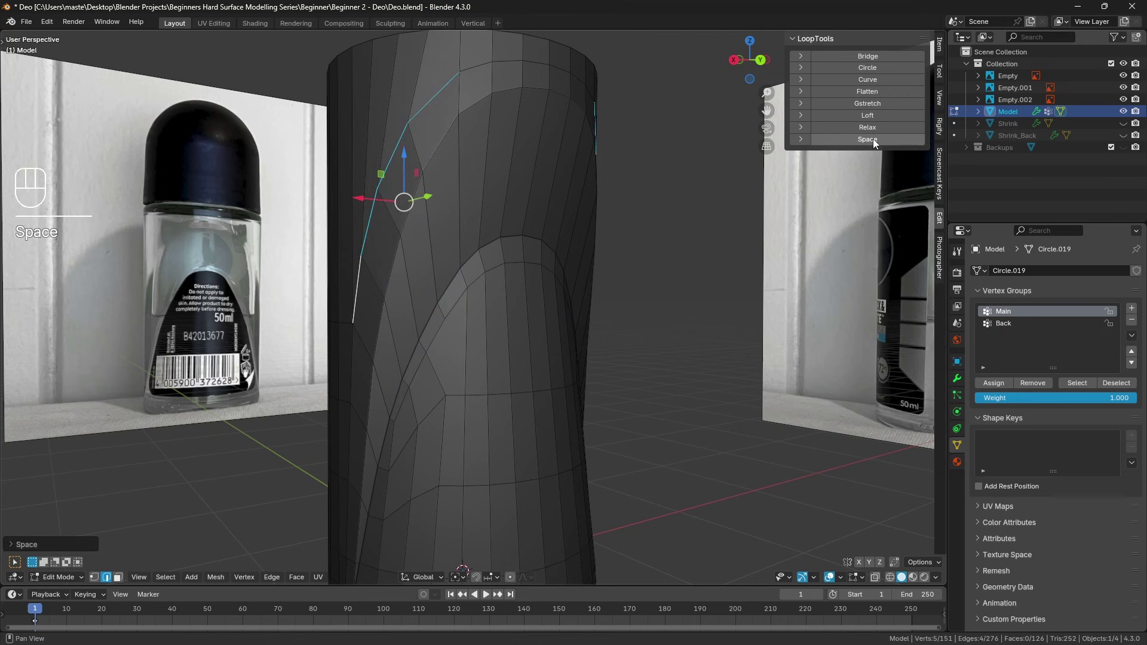
pyautogui.moveTo(669, 158); pyautogui.dragTo(517, 147, button='middle')
pyautogui.moveTo(432, 109); pyautogui.dragTo(457, 109, button='middle')
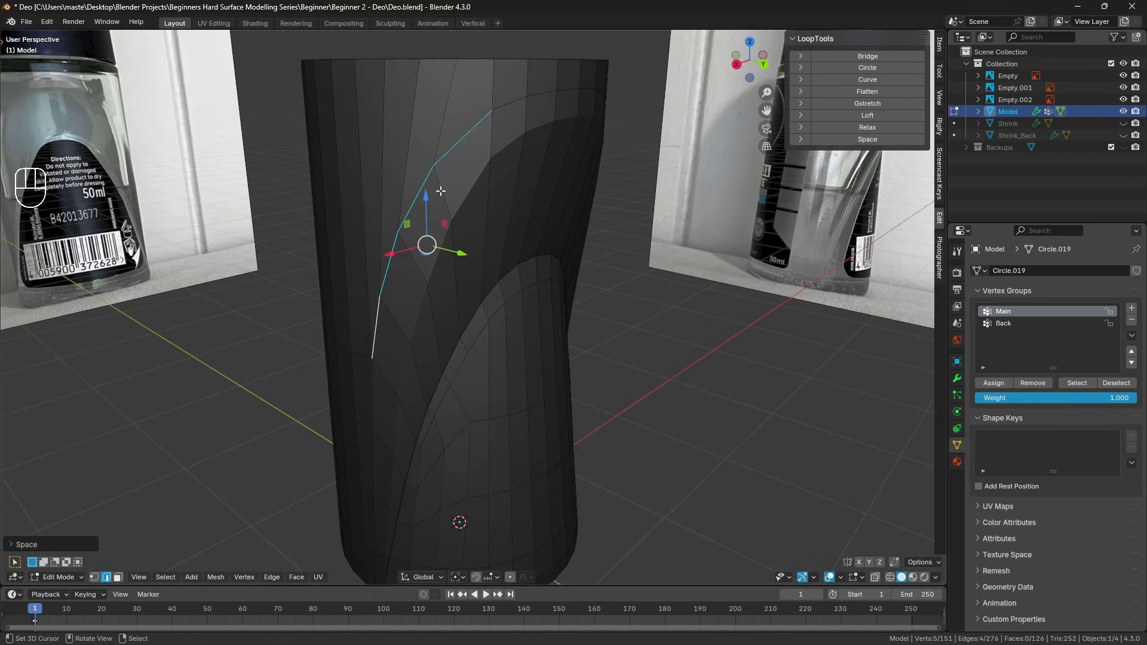
pyautogui.hotkey('ctrl', 'z')
pyautogui.click(873, 127)
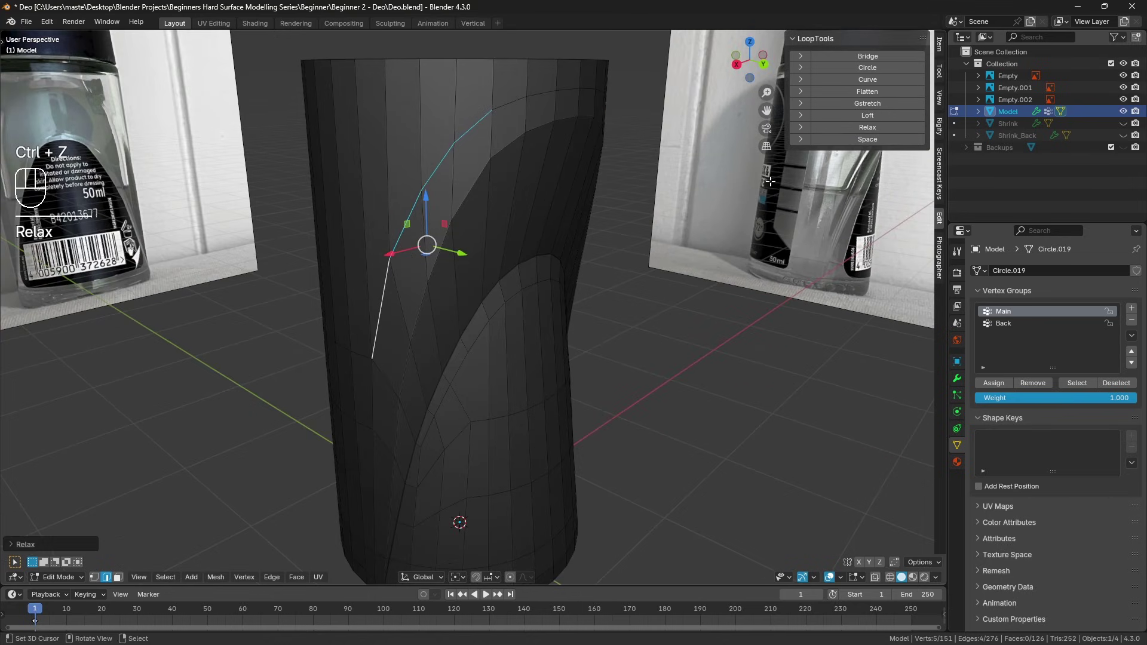
# Deselect everything and examine the edge flow around the recess and the back panel's lower side from several angles
pyautogui.moveTo(597, 221); pyautogui.dragTo(518, 205, button='middle')
pyautogui.press('a')
pyautogui.moveTo(500, 256); pyautogui.dragTo(434, 311, button='middle')
pyautogui.press('a')
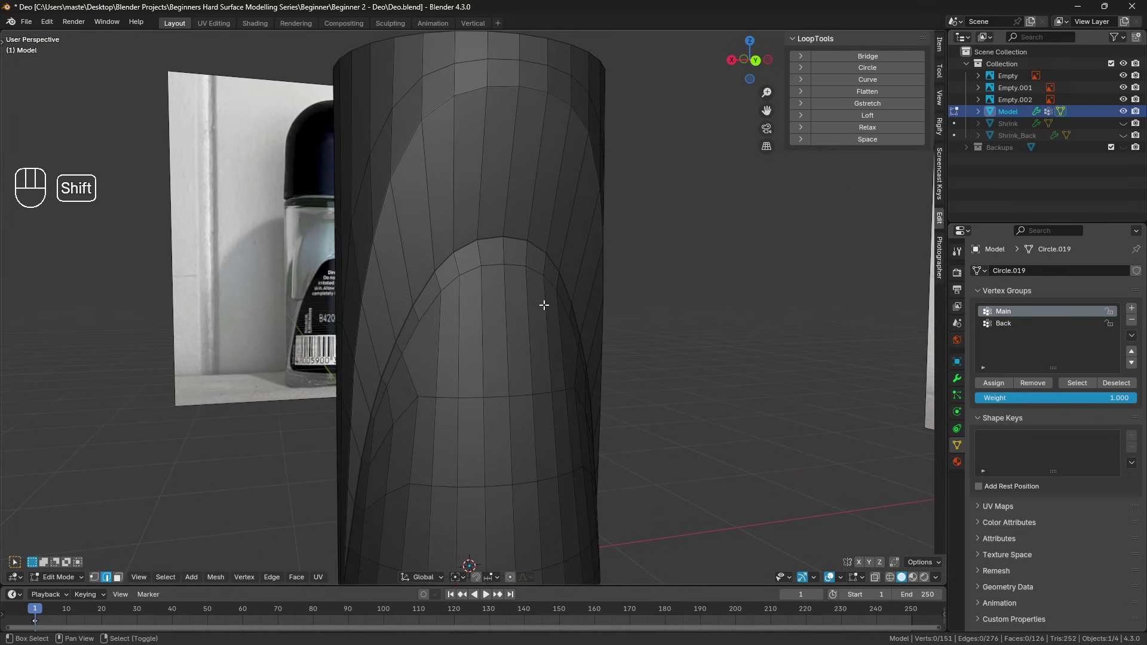
pyautogui.moveTo(544, 305); pyautogui.dragTo(567, 300, button='middle')
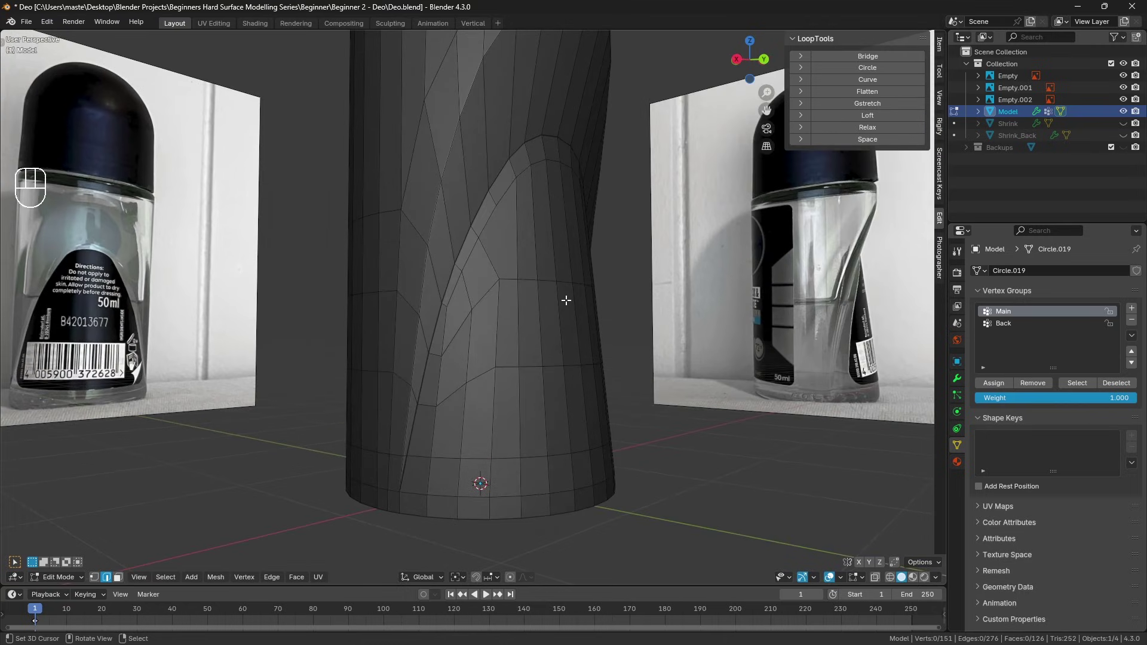
pyautogui.moveTo(559, 261); pyautogui.dragTo(499, 306, button='middle')
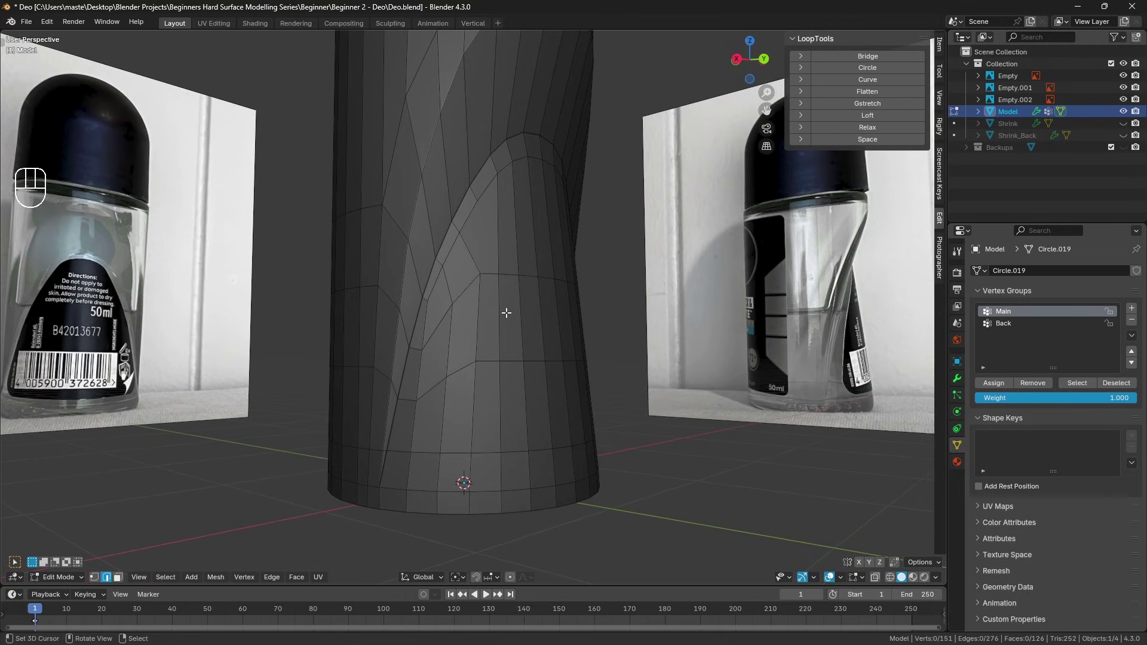
pyautogui.scroll(1, 472, 316)
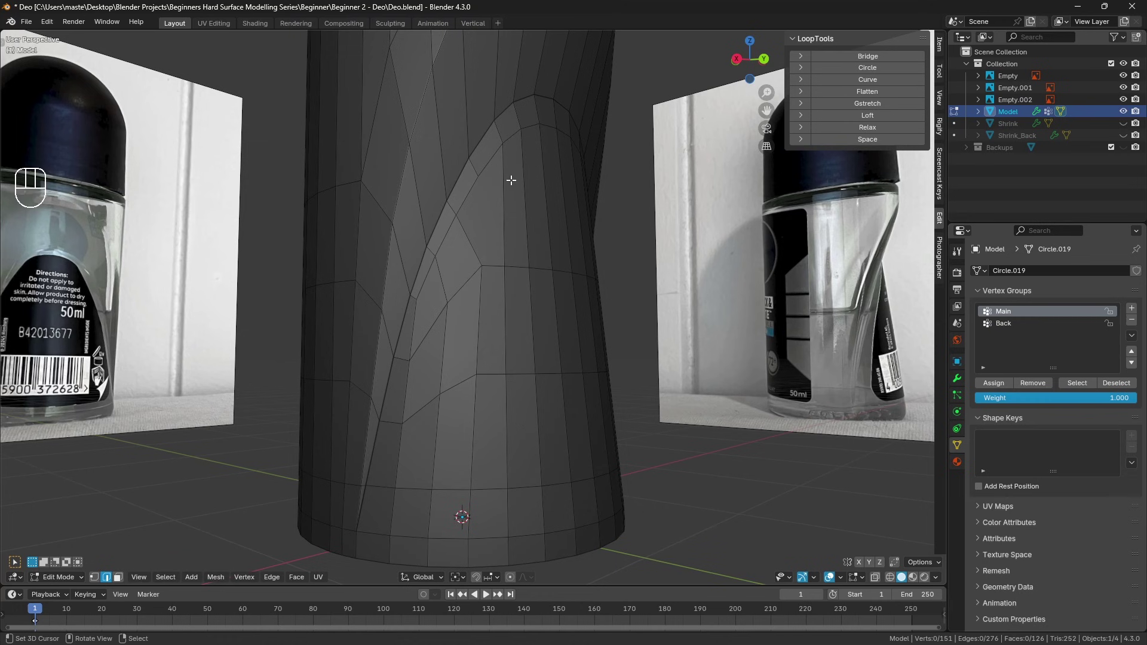
pyautogui.moveTo(414, 356); pyautogui.dragTo(485, 331, button='middle')
pyautogui.moveTo(469, 384); pyautogui.dragTo(412, 461, button='middle')
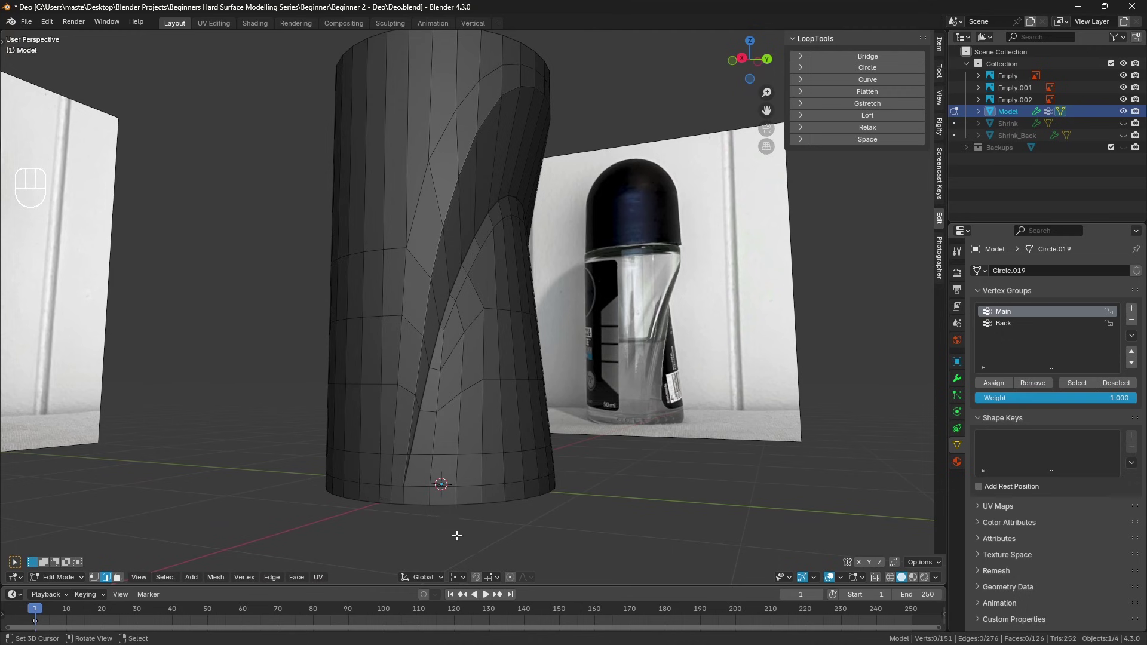
pyautogui.moveTo(457, 536); pyautogui.dragTo(448, 417, button='middle')
pyautogui.scroll(3, 461, 389)
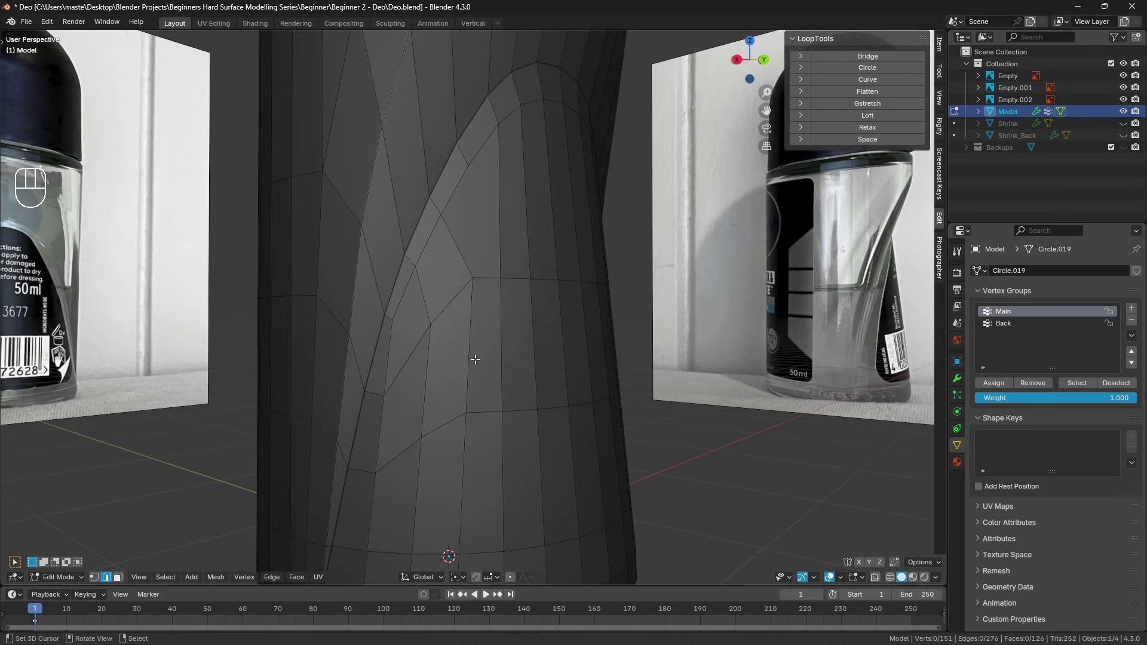
# Annotate the planned edge flow on the back panel with one curve rising from the base and two horizontal lines across it
pyautogui.scroll(-2, 475, 359)
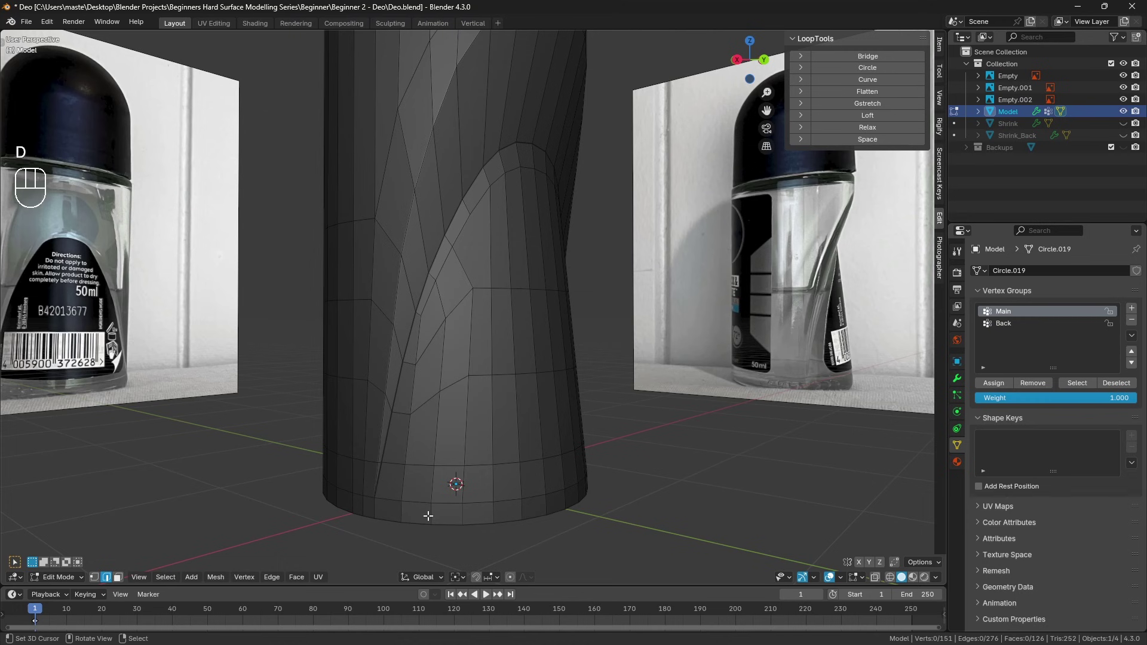
pyautogui.moveTo(429, 516)
pyautogui.mouseDown()
pyautogui.moveTo(463, 304)
pyautogui.moveTo(495, 236)
pyautogui.moveTo(543, 222)
pyautogui.mouseUp()
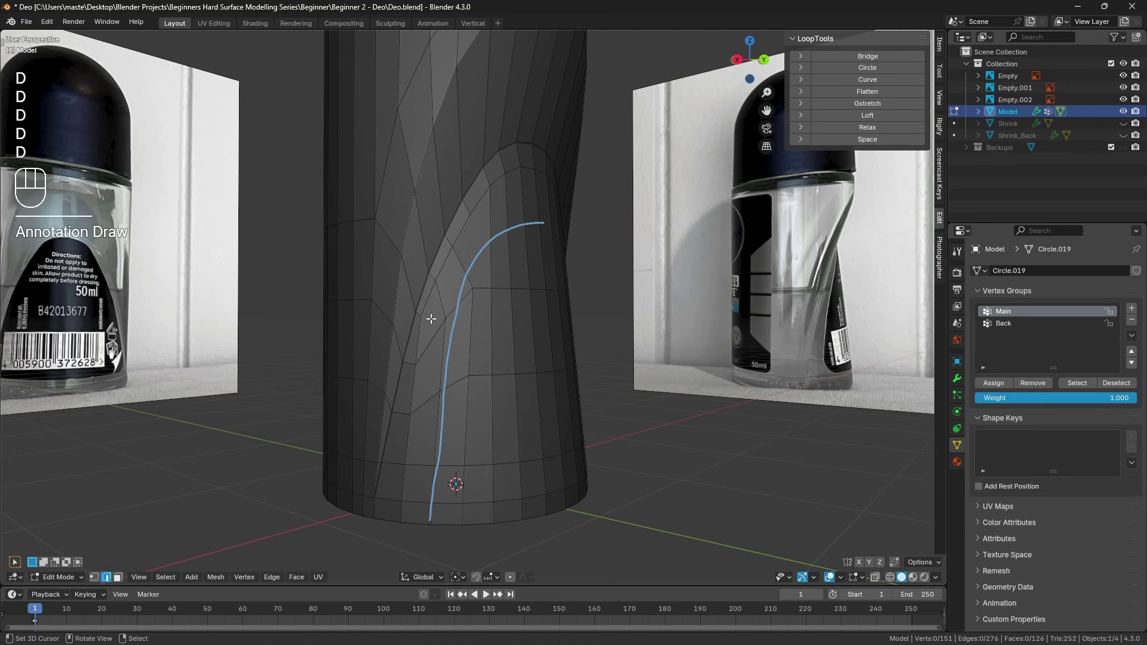
pyautogui.moveTo(422, 316); pyautogui.dragTo(582, 323)
pyautogui.moveTo(417, 364); pyautogui.dragTo(574, 357)
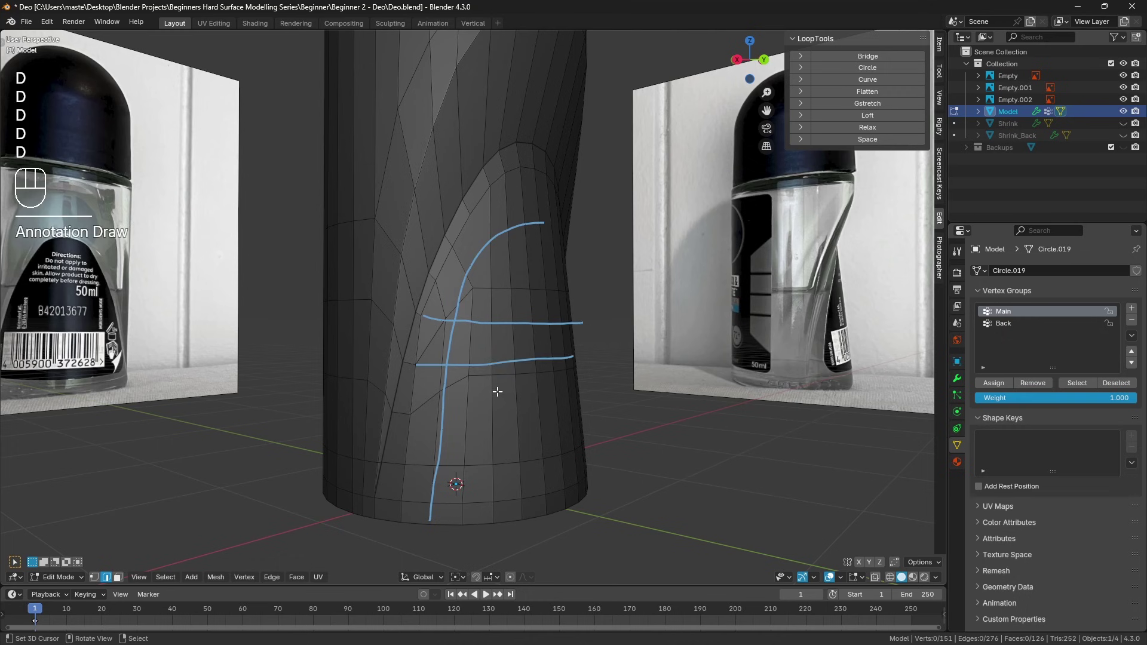
# Erase the annotation strokes and slide the back panel's lower horizontal edge path down by about 0.36
pyautogui.moveTo(469, 377)
pyautogui.mouseDown()
pyautogui.moveTo(565, 372)
pyautogui.moveTo(523, 415)
pyautogui.moveTo(534, 405)
pyautogui.mouseUp()
pyautogui.moveTo(418, 540)
pyautogui.mouseDown(button='right')
pyautogui.moveTo(550, 359)
pyautogui.moveTo(575, 208)
pyautogui.moveTo(535, 334)
pyautogui.mouseUp(button='right')
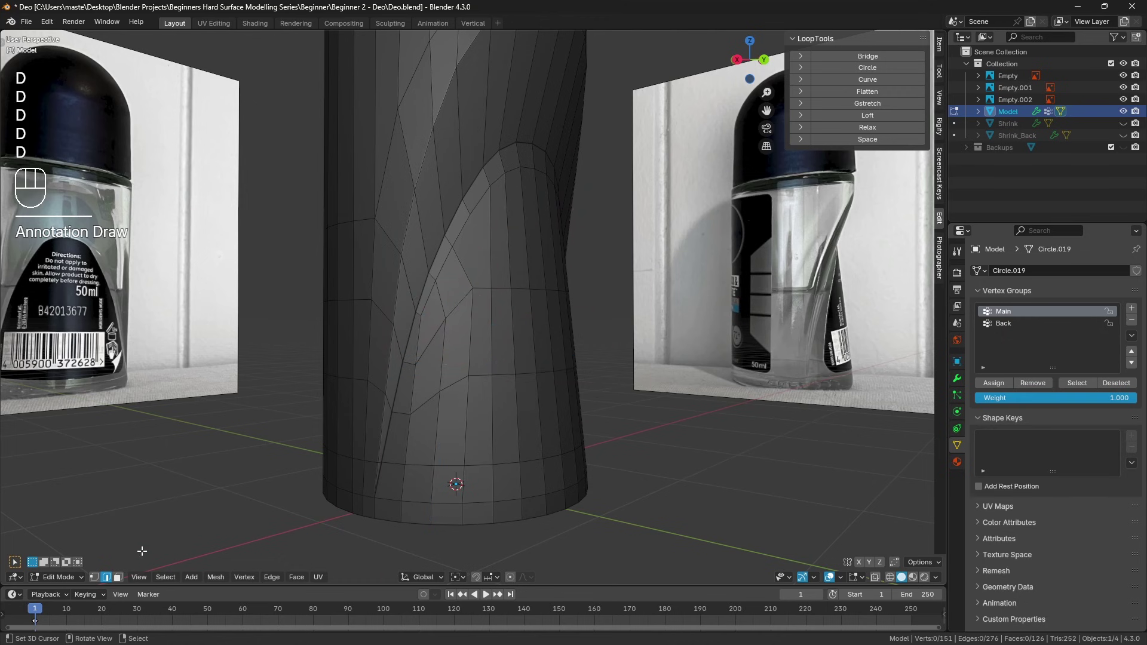
pyautogui.click(460, 385)
pyautogui.keyDown('ctrl'); pyautogui.click(572, 373); pyautogui.keyUp('ctrl')
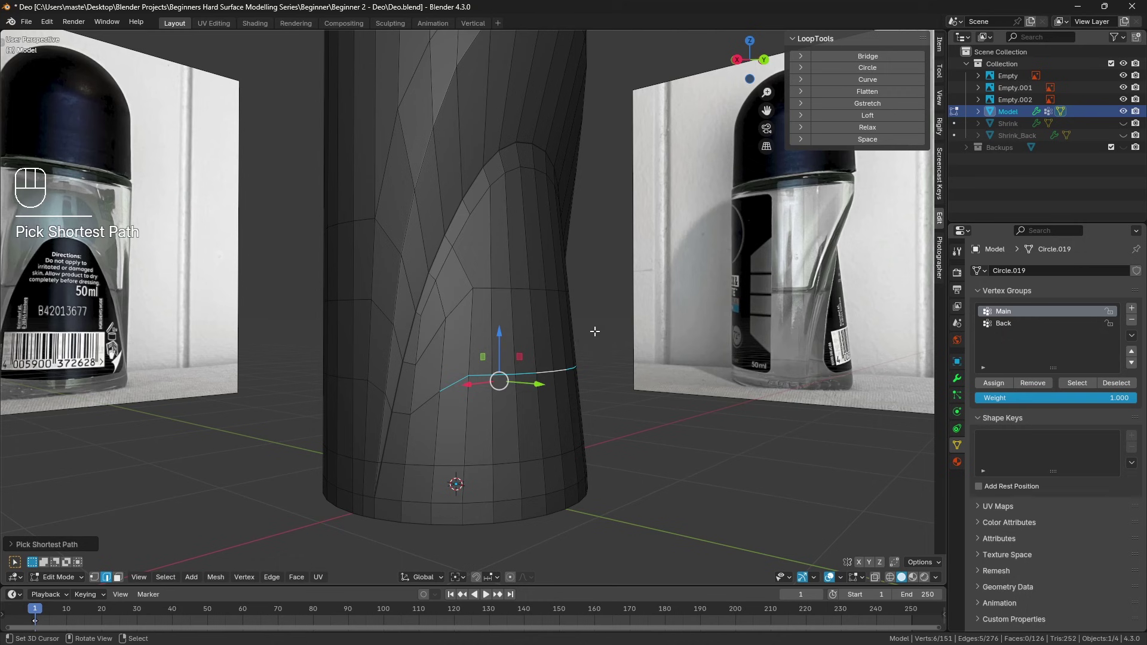
pyautogui.press('g')
pyautogui.press('g')
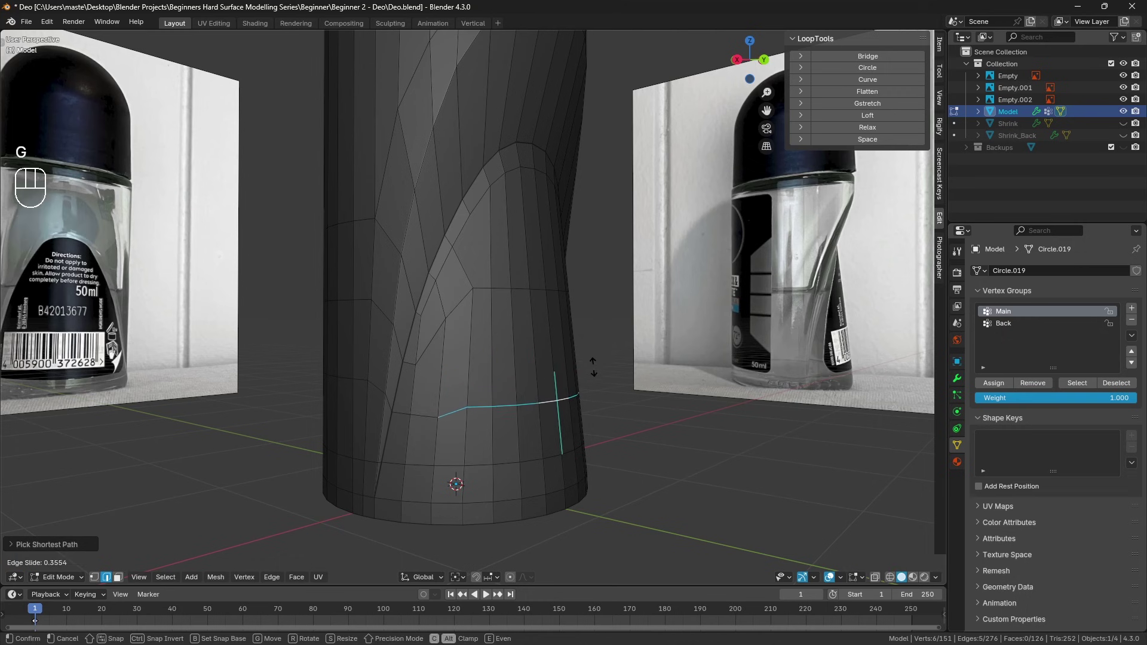
pyautogui.click(592, 364)
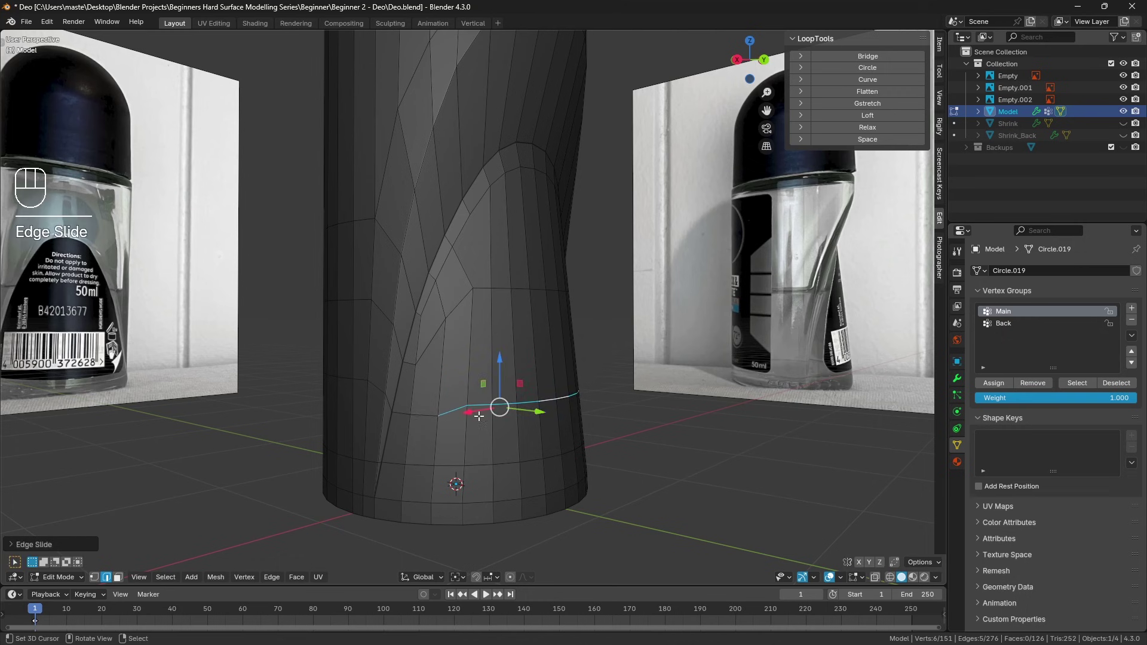
# Deselect the path's outermost edge and slide the remaining edges slightly further down to level the row
pyautogui.click(573, 398)
pyautogui.press('g')
pyautogui.press('g')
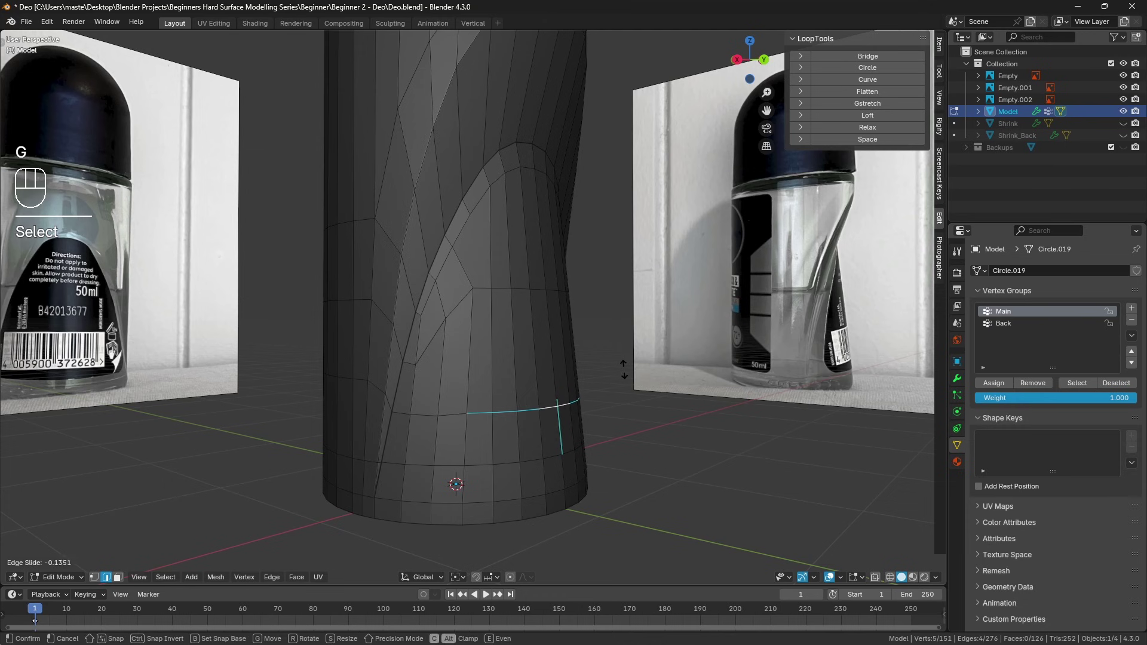
pyautogui.click(622, 375)
pyautogui.scroll(1, 550, 357)
pyautogui.press('a')
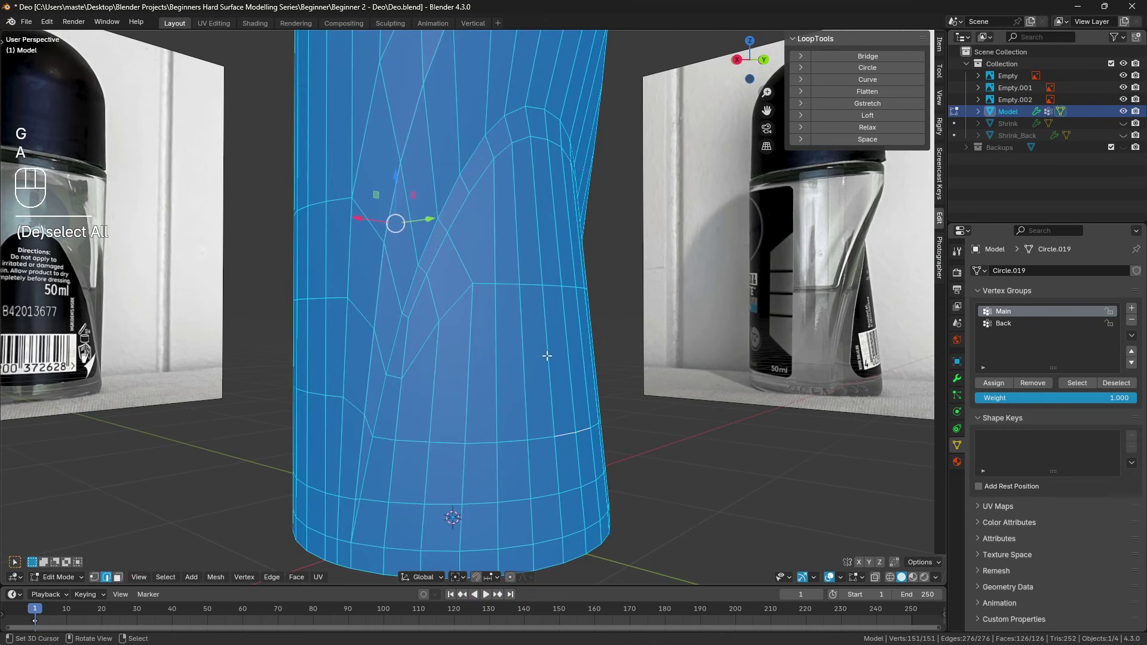
pyautogui.press('a')
# In back view, knife-cut a horizontal edge row above the lowered one, from the panel's side boundary to its centreline
pyautogui.press('ctrl+KP_1')
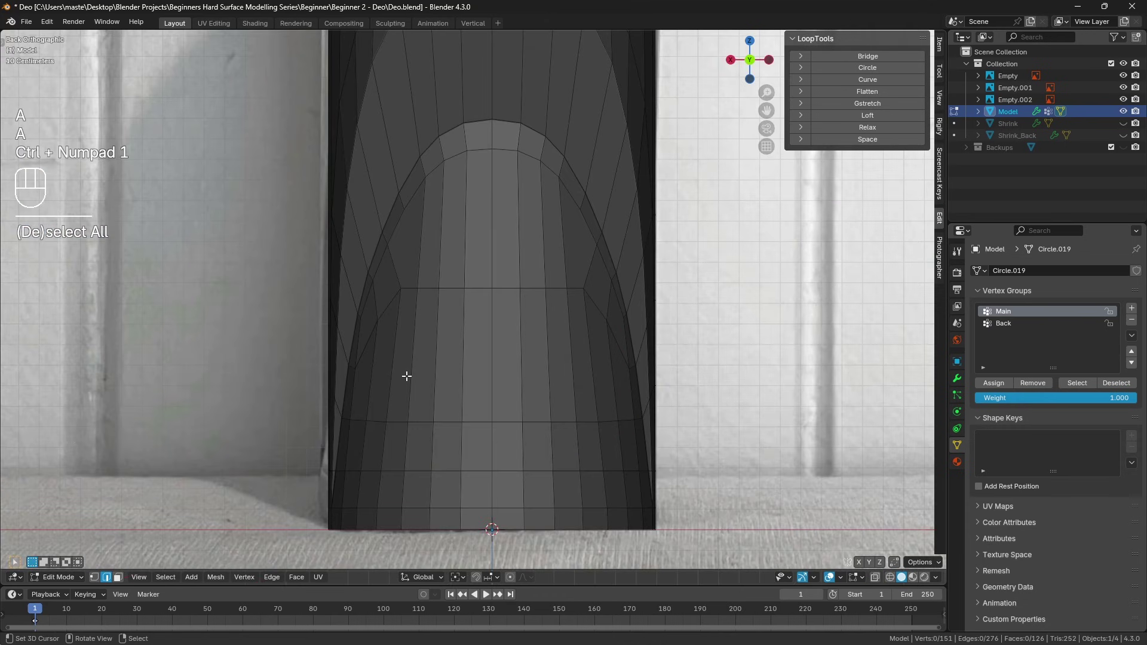
pyautogui.press('k')
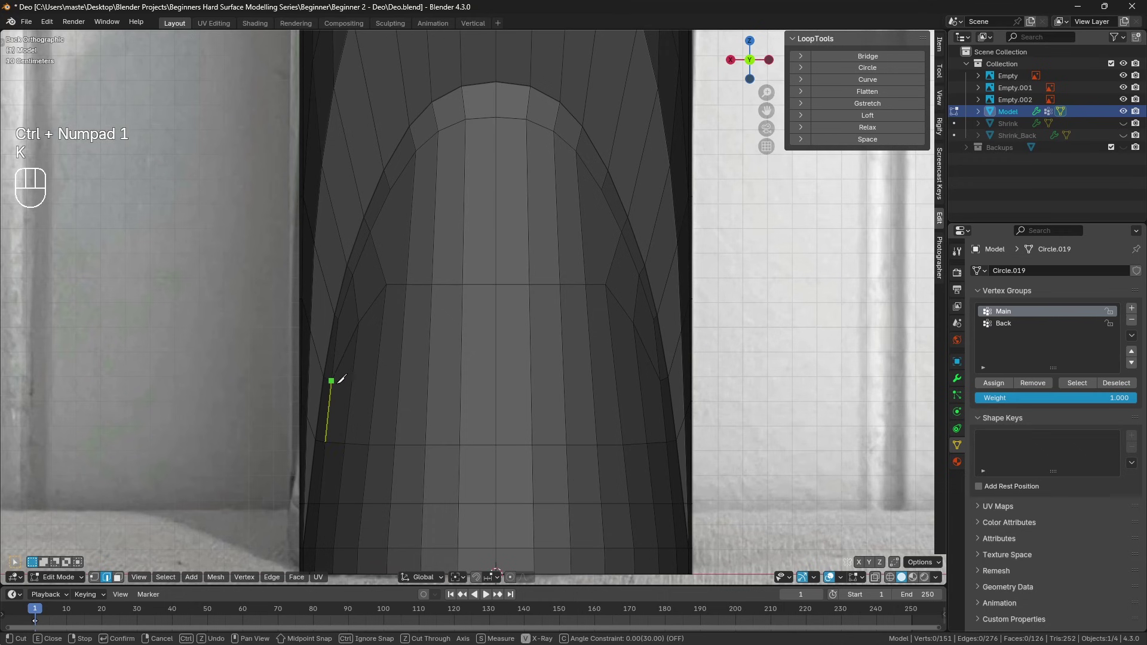
pyautogui.click(331, 380)
pyautogui.click(513, 379)
pyautogui.press('Return')
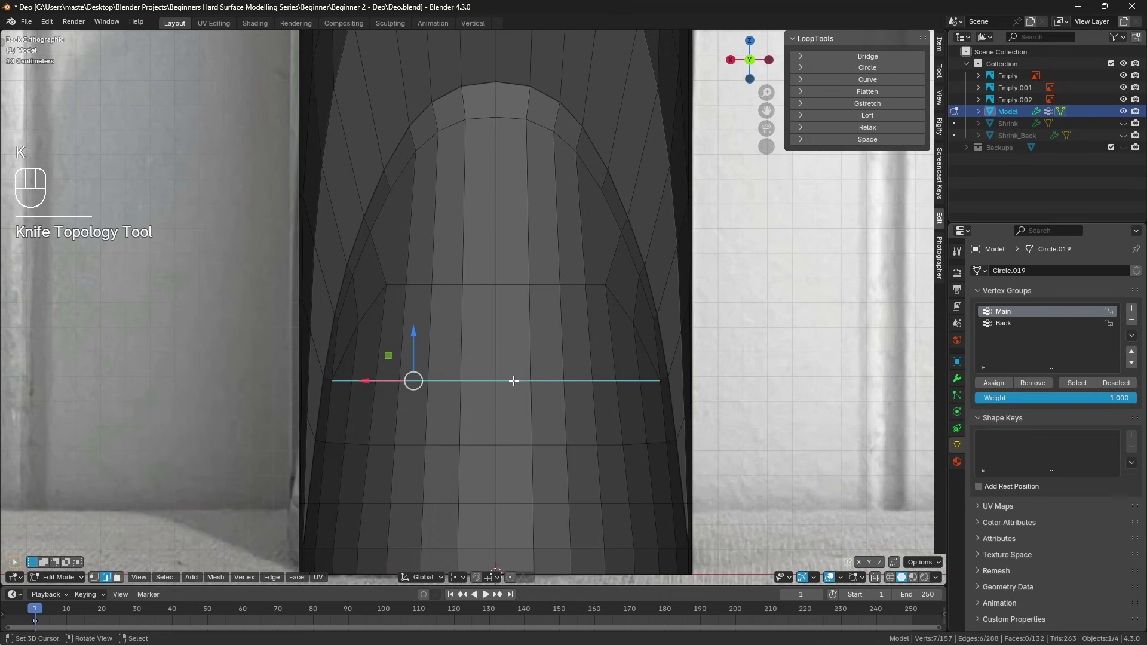
# Dissolve the two leftover slanted edges above the new cut, beside the panel's side boundary
pyautogui.moveTo(513, 378)
pyautogui.mouseDown(button='middle')
pyautogui.moveTo(415, 396)
pyautogui.moveTo(410, 408)
pyautogui.mouseUp(button='middle')
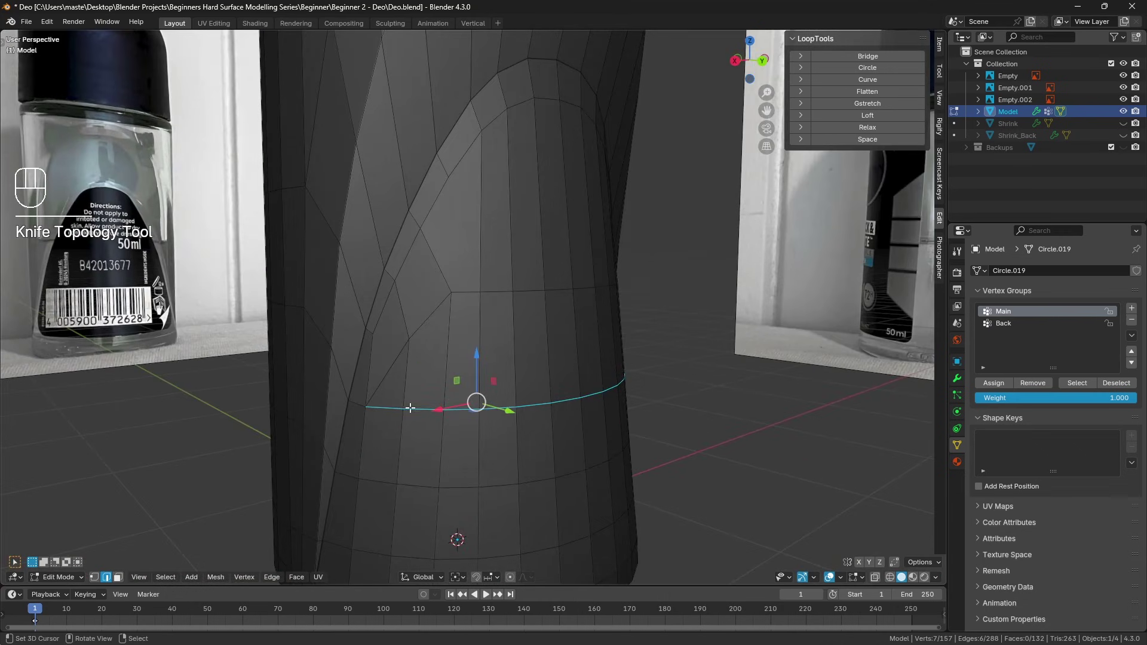
pyautogui.click(399, 368)
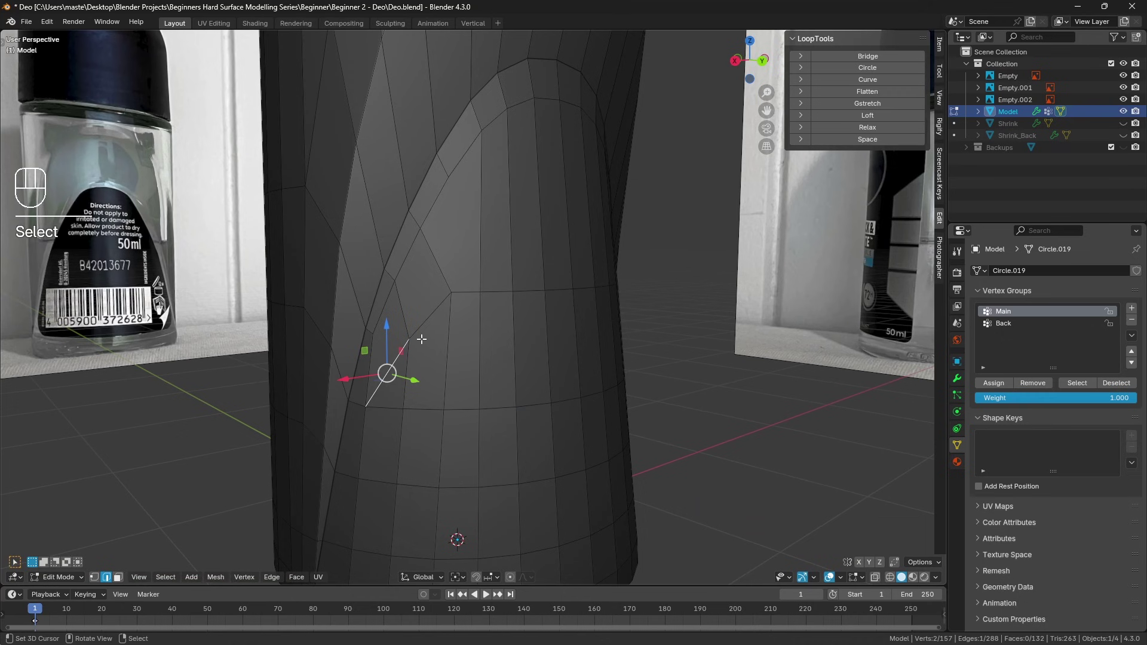
pyautogui.hotkey('ctrl', 'x')
pyautogui.press('a')
pyautogui.press('a')
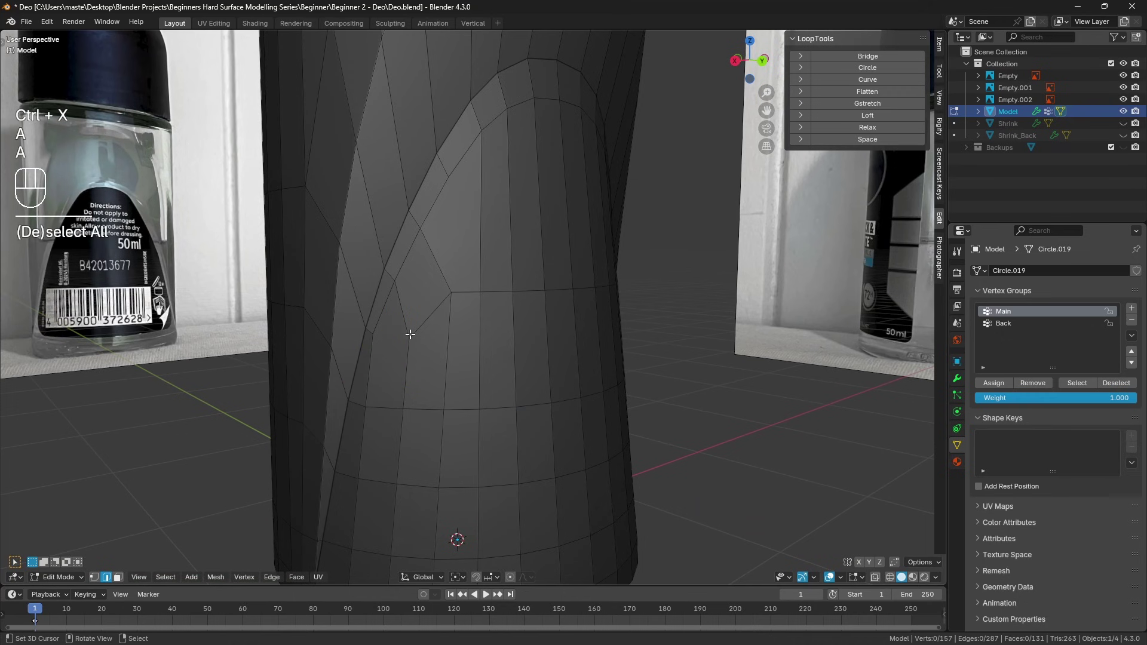
pyautogui.click(410, 334)
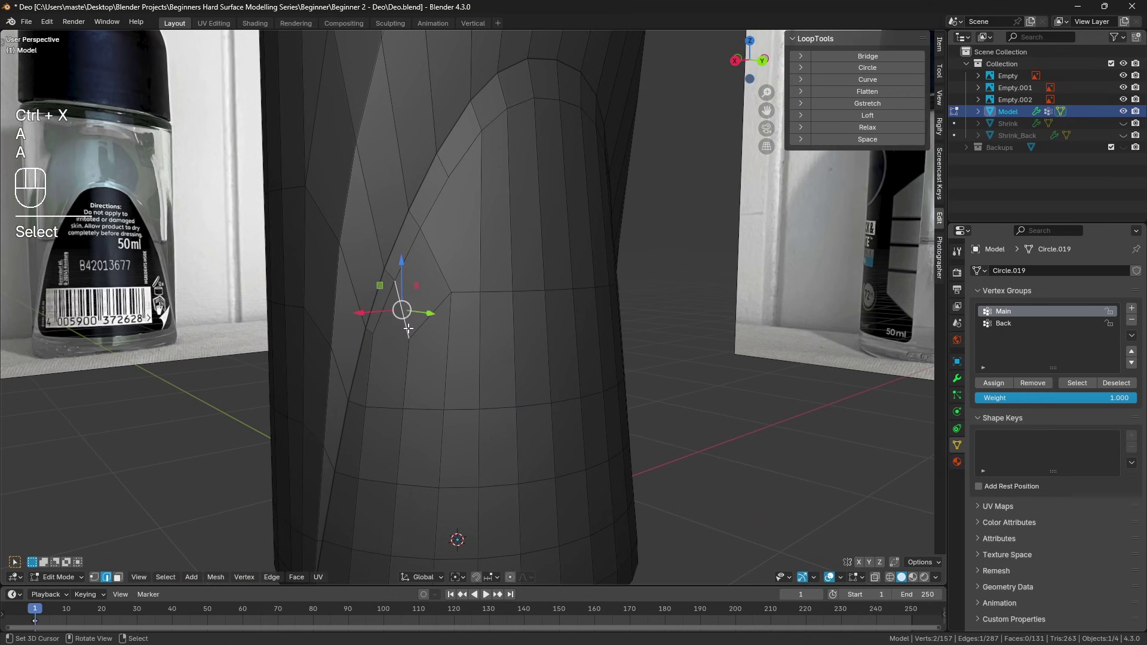
pyautogui.hotkey('ctrl', 'x')
pyautogui.press('a')
pyautogui.press('a')
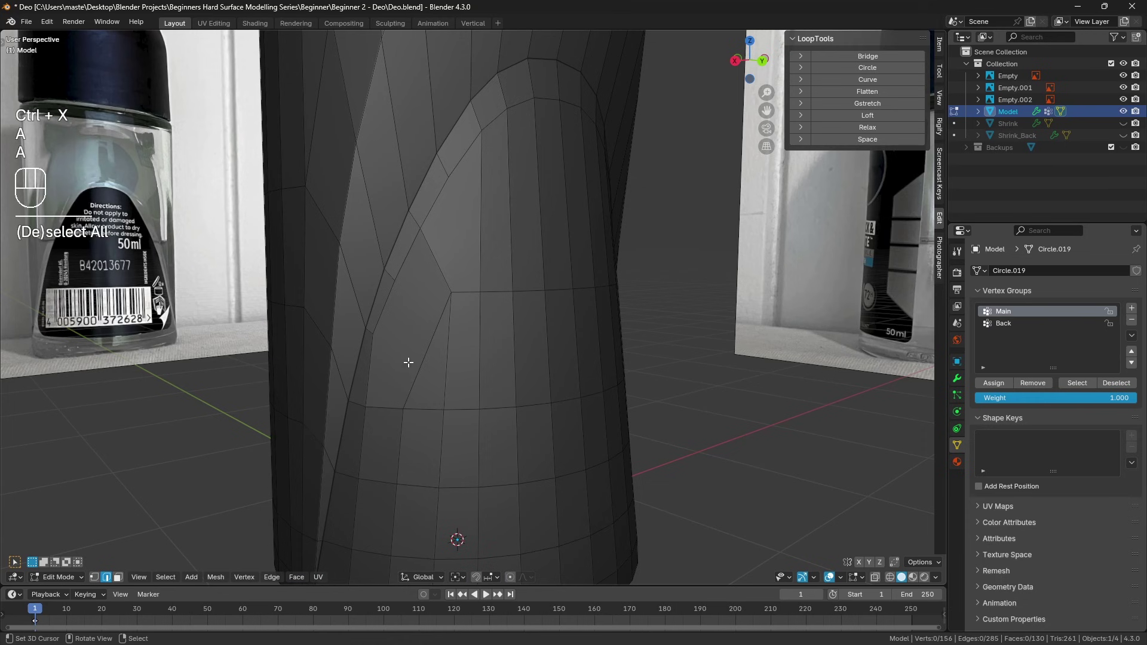
# In back view, knife-cut a second horizontal edge row just below the upper one, from the side boundary vertex to the centreline
pyautogui.press('ctrl+KP_1')
pyautogui.press('k')
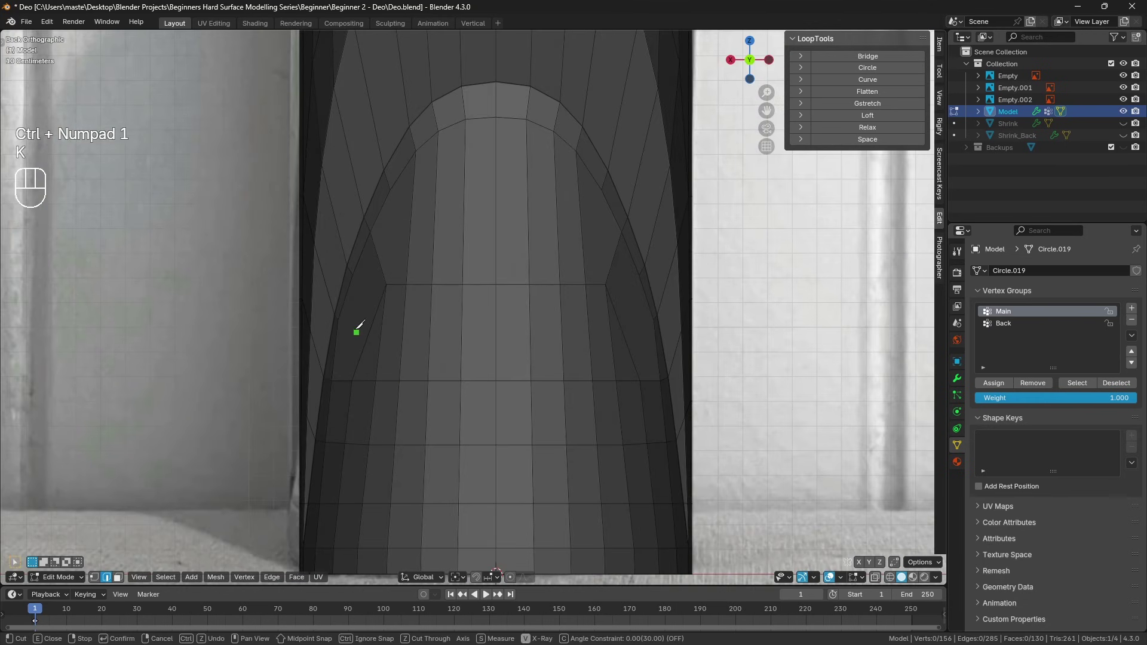
pyautogui.click(339, 319)
pyautogui.click(494, 320)
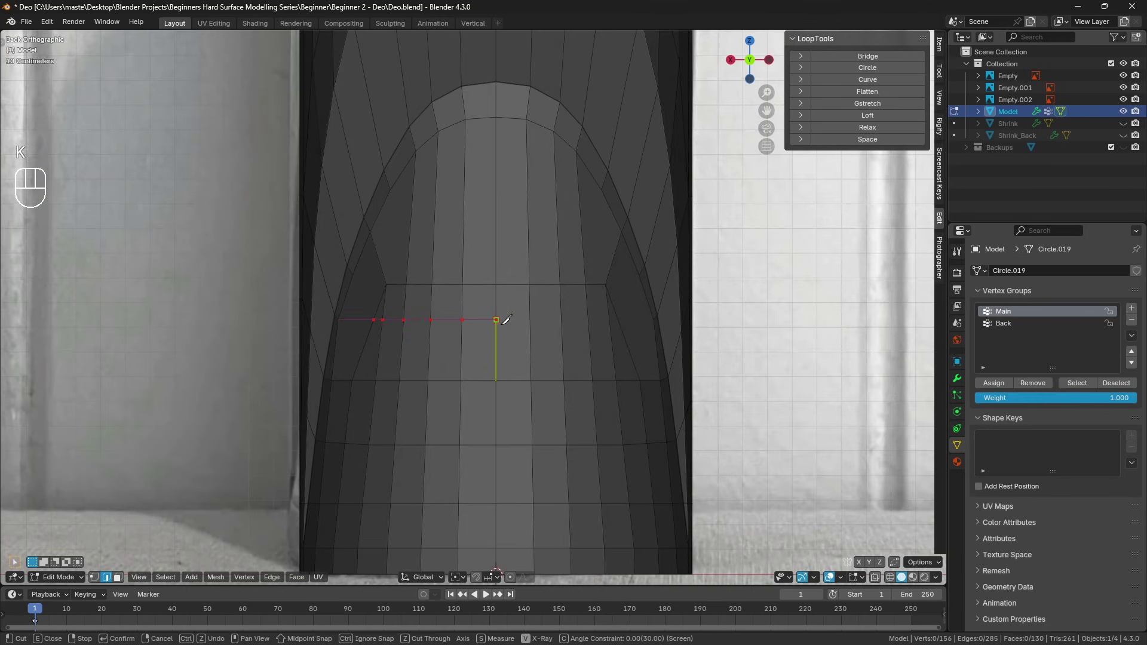
pyautogui.moveTo(492, 326); pyautogui.dragTo(476, 353, button='middle')
pyautogui.press('Return')
pyautogui.press('a')
pyautogui.press('a')
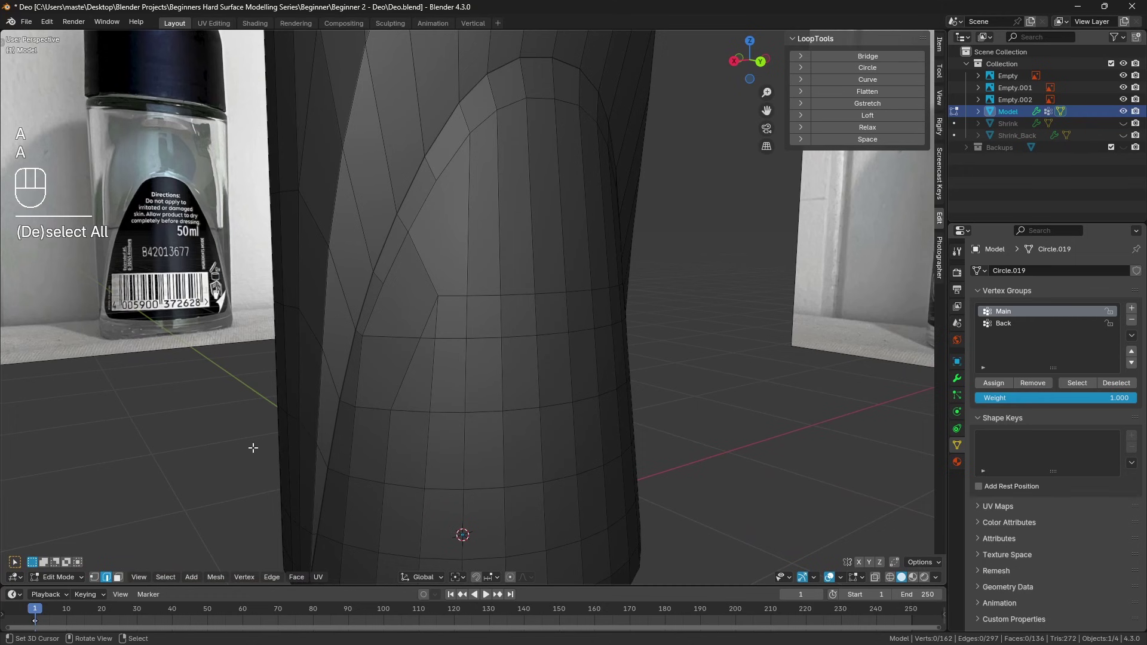
# Slide the vertex where the new row crosses the diagonal edge by about 0.36 towards the panel's side boundary
pyautogui.click(97, 577)
pyautogui.click(420, 338)
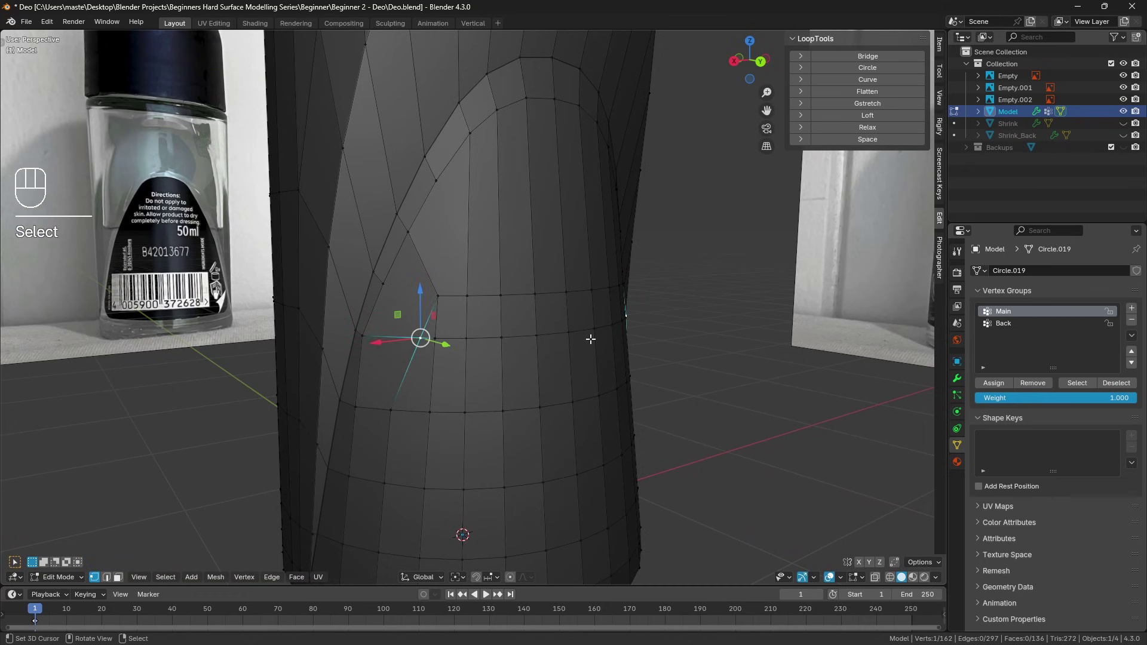
pyautogui.press('g')
pyautogui.press('g')
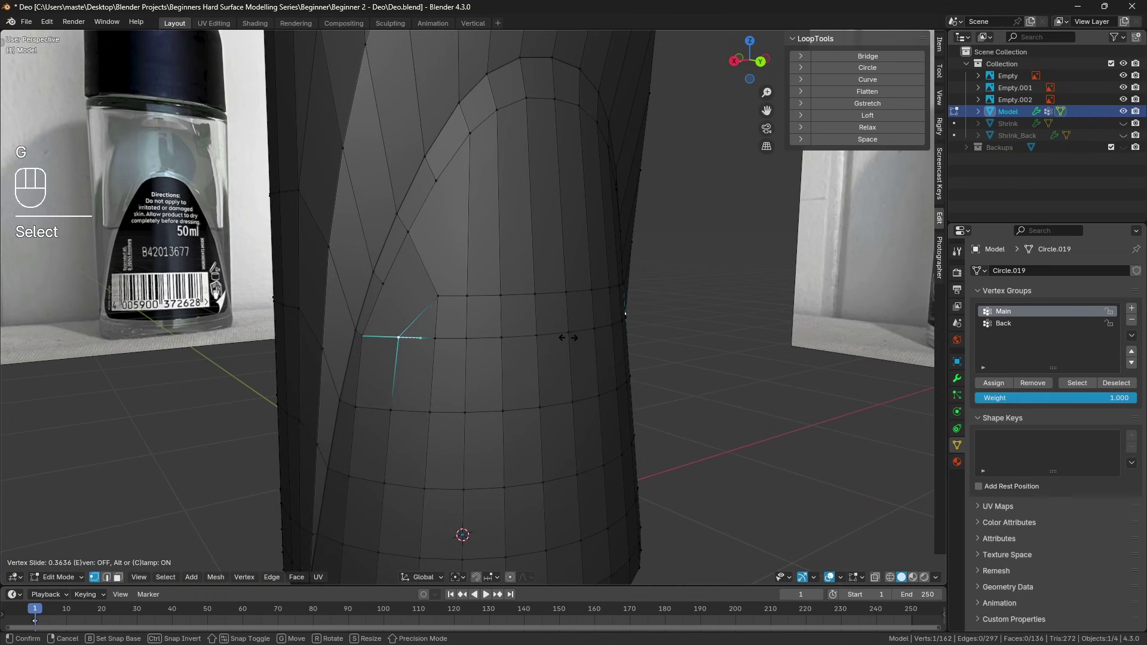
pyautogui.click(568, 338)
pyautogui.press('a')
pyautogui.press('a')
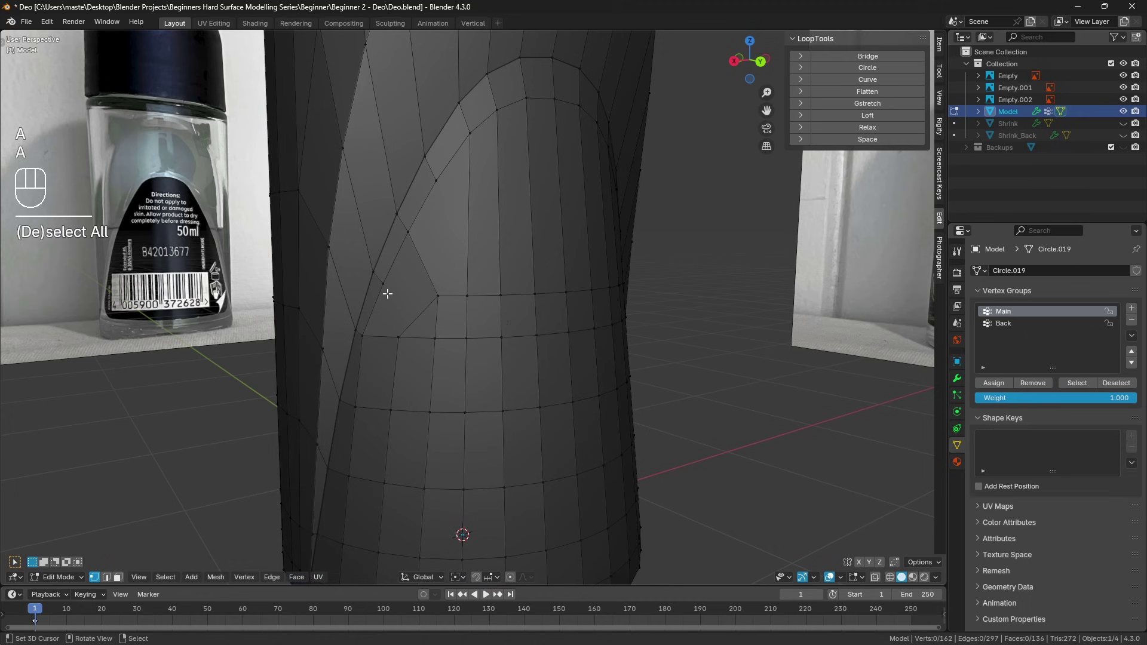
# Subdivide the short diagonal edge between the upper two horizontal rows
pyautogui.click(106, 577)
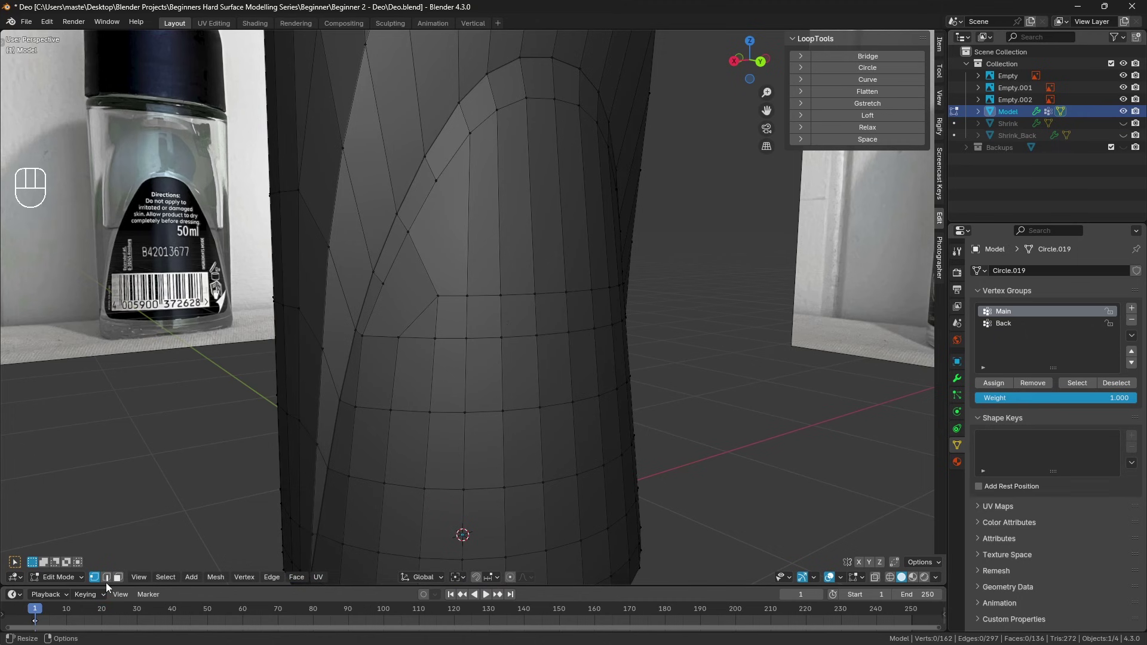
pyautogui.click(424, 333)
pyautogui.press('q')
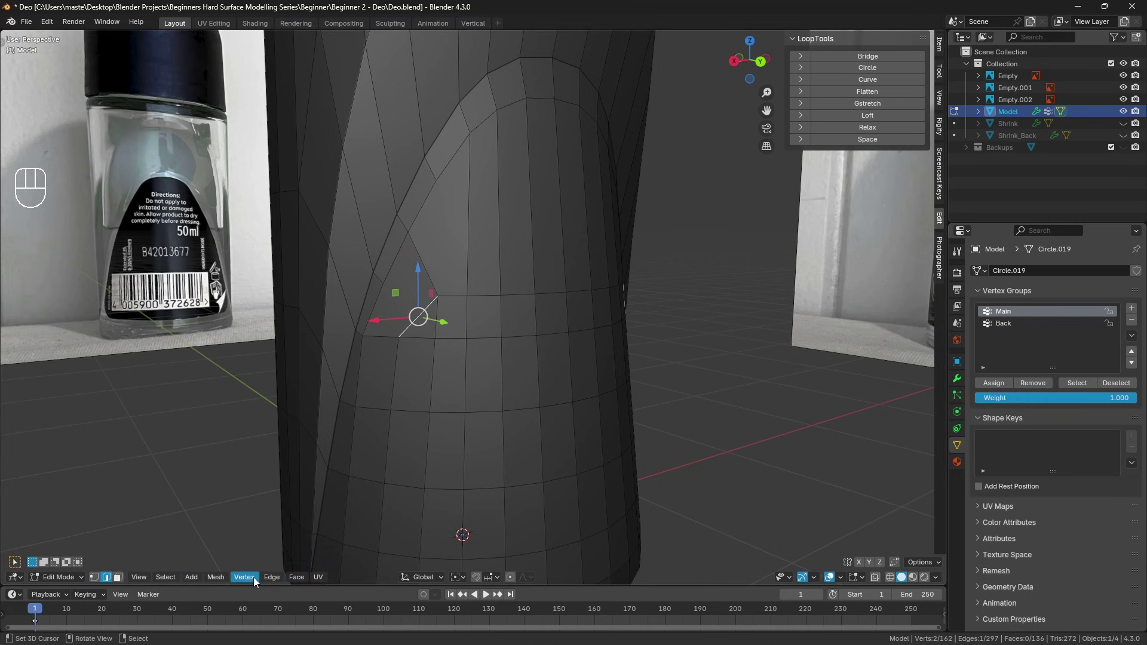
pyautogui.click(273, 578)
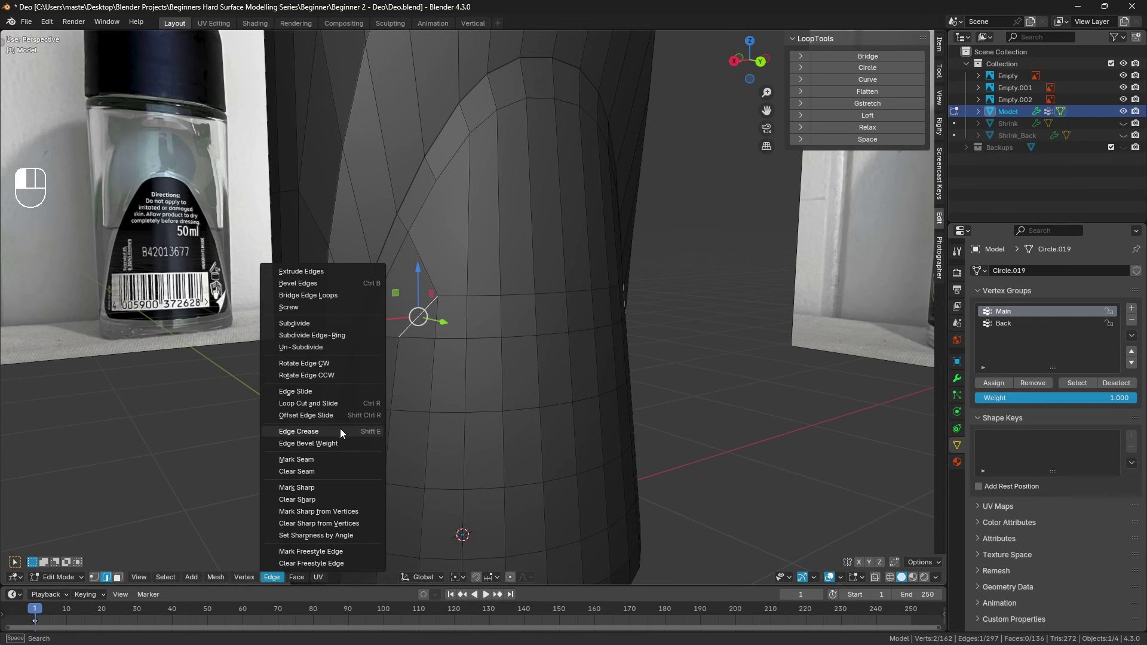
pyautogui.click(295, 323)
# Connect the diagonal's midpoint to the nearby side boundary vertex and slide the midpoint along that connection by about 0.42
pyautogui.click(95, 577)
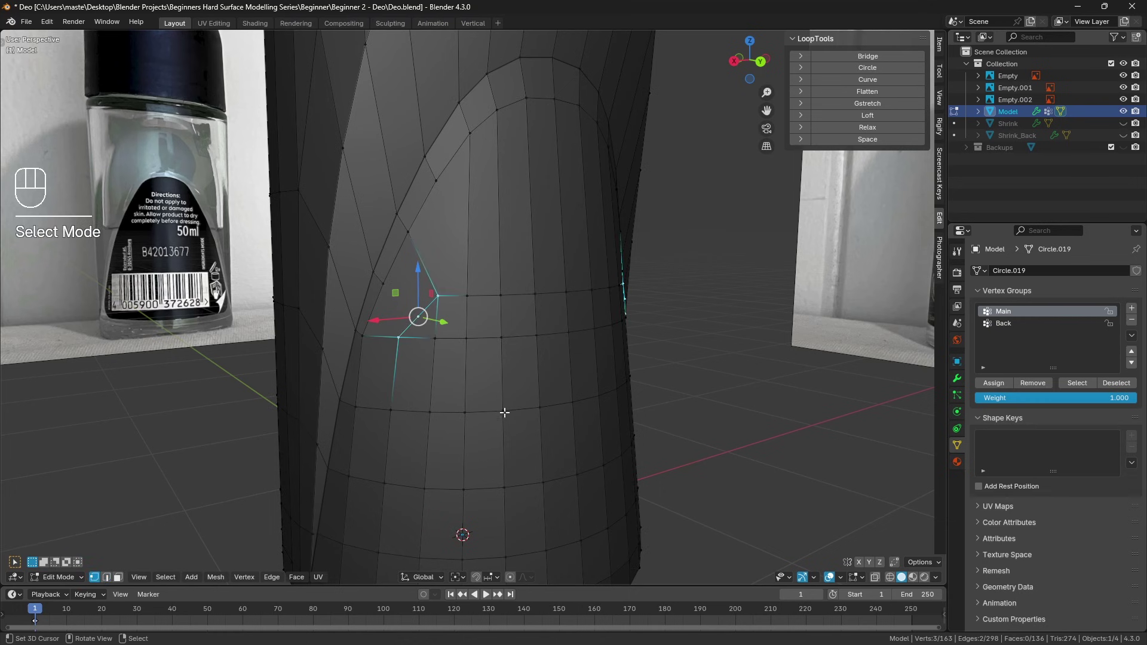
pyautogui.click(396, 296)
pyautogui.keyDown('shift'); pyautogui.click(397, 295); pyautogui.keyUp('shift')
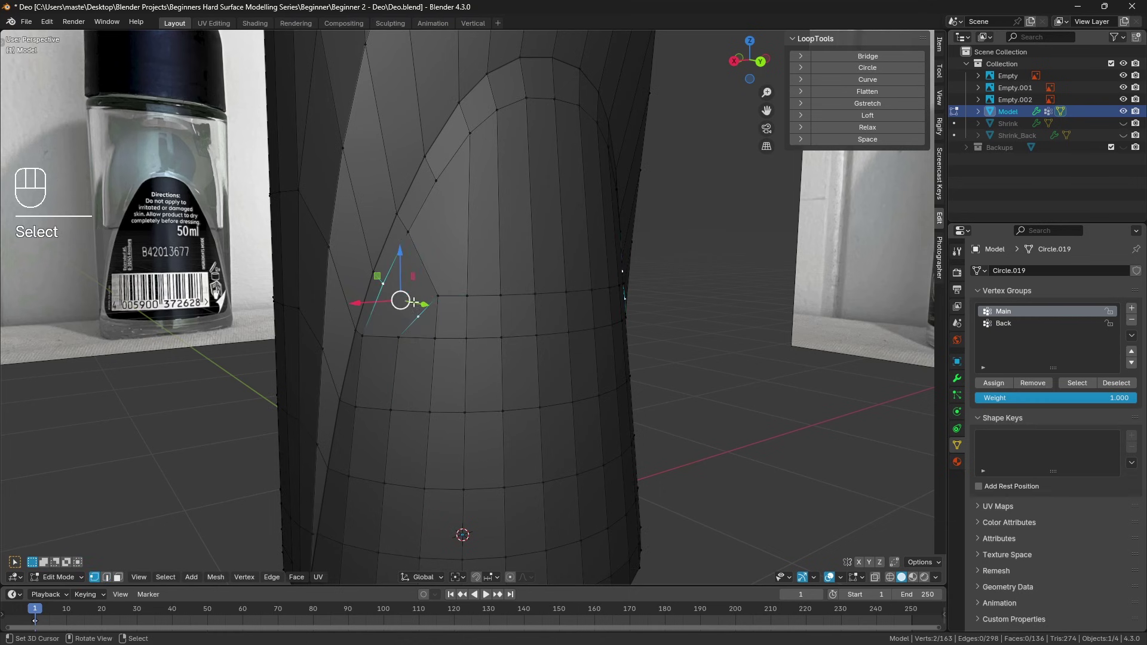
pyautogui.press('j')
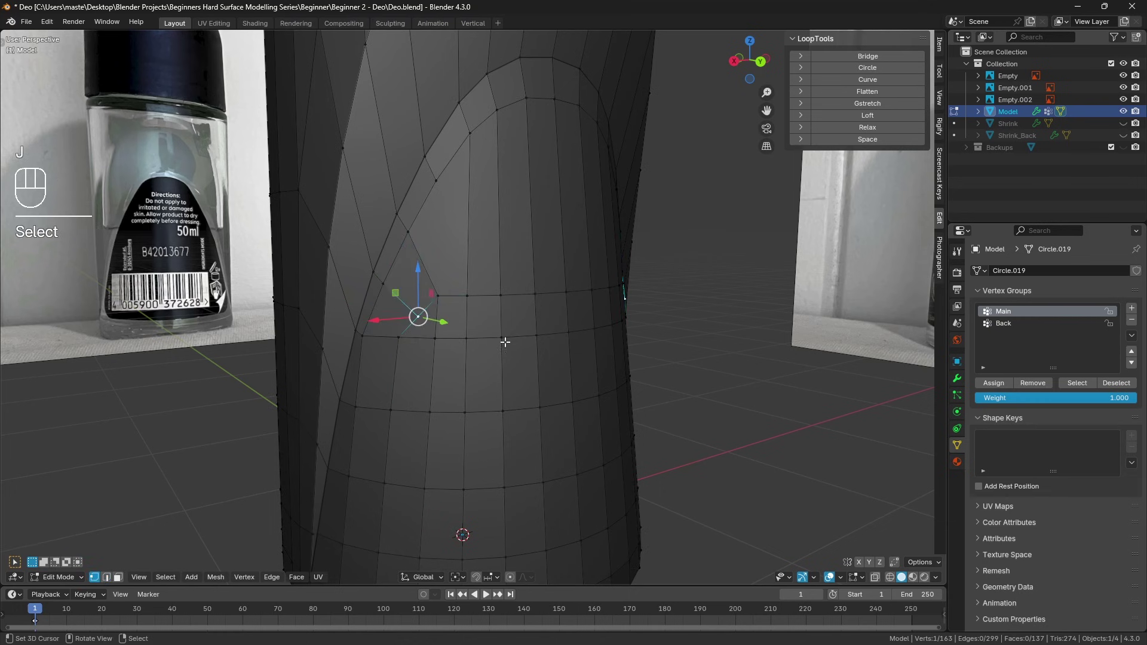
pyautogui.press('g')
pyautogui.press('g')
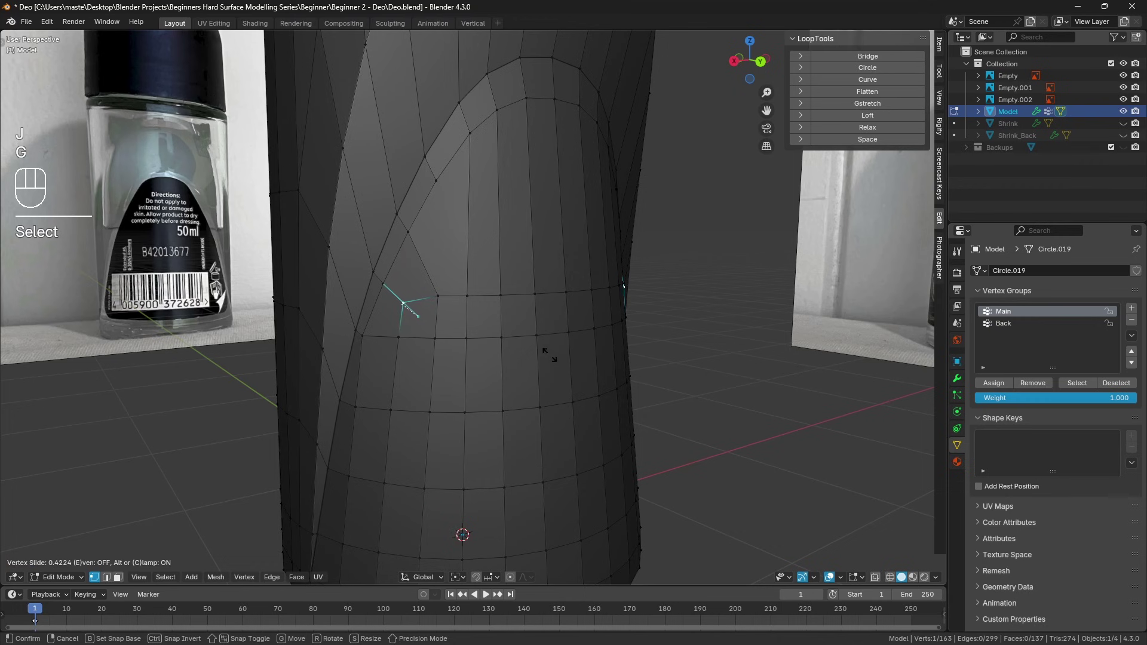
pyautogui.click(549, 355)
# Select the panel's upper horizontal vertex row and slide it up by about 0.36 into an arch
pyautogui.click(504, 328)
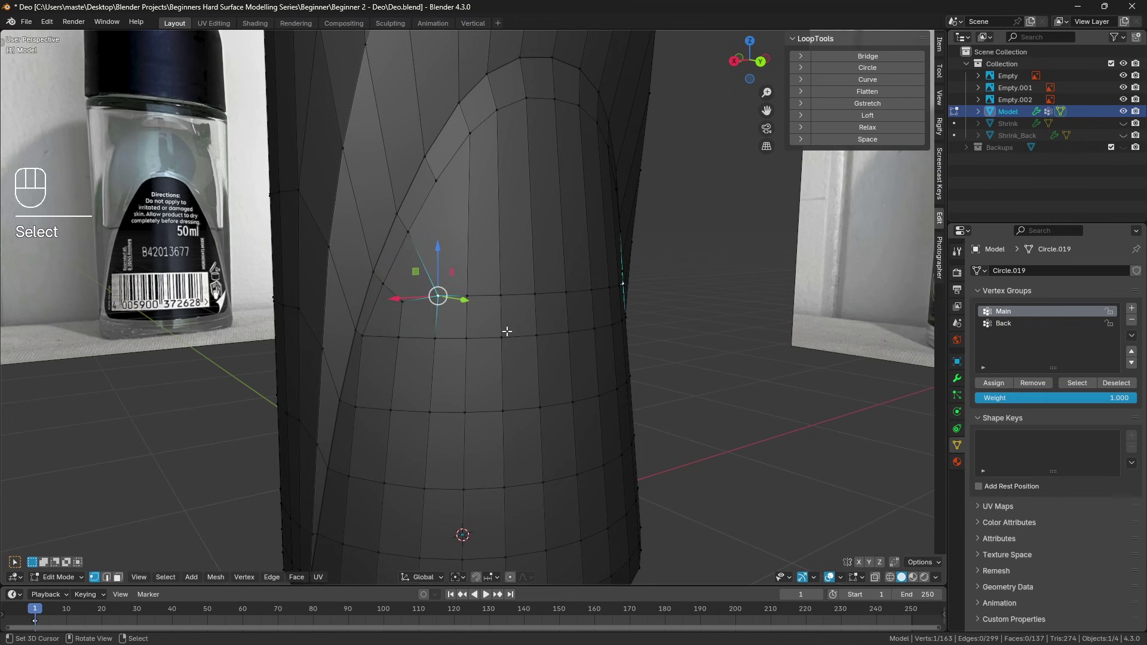
pyautogui.moveTo(505, 328); pyautogui.dragTo(512, 315, button='middle')
pyautogui.keyDown('ctrl'); pyautogui.click(555, 290); pyautogui.keyUp('ctrl')
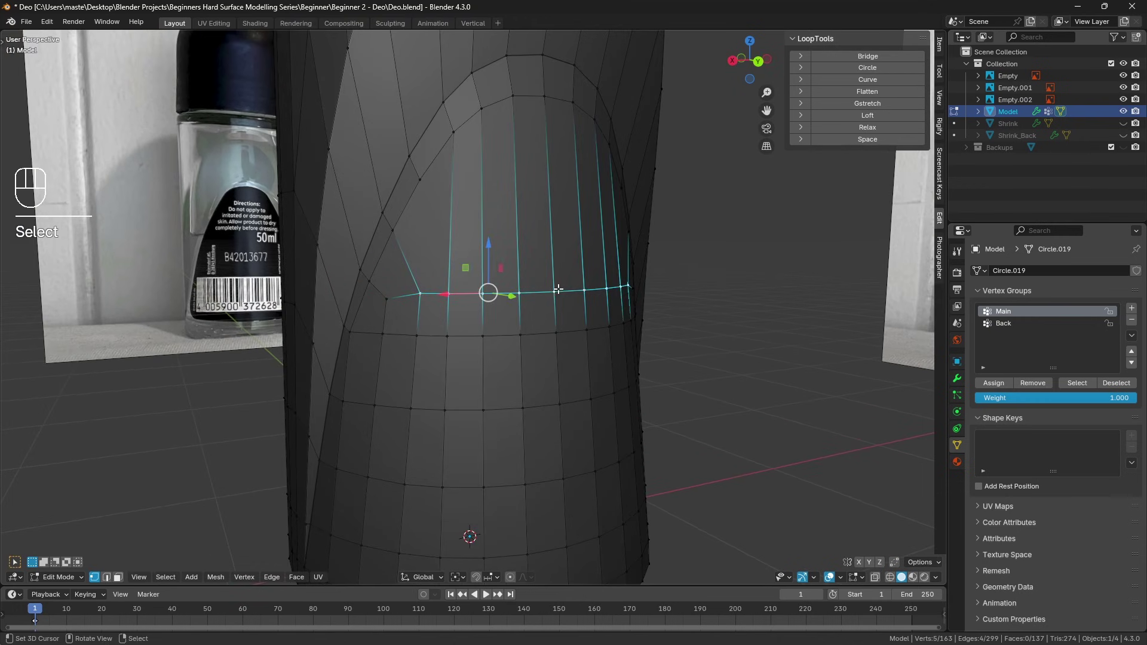
pyautogui.press('g')
pyautogui.press('g')
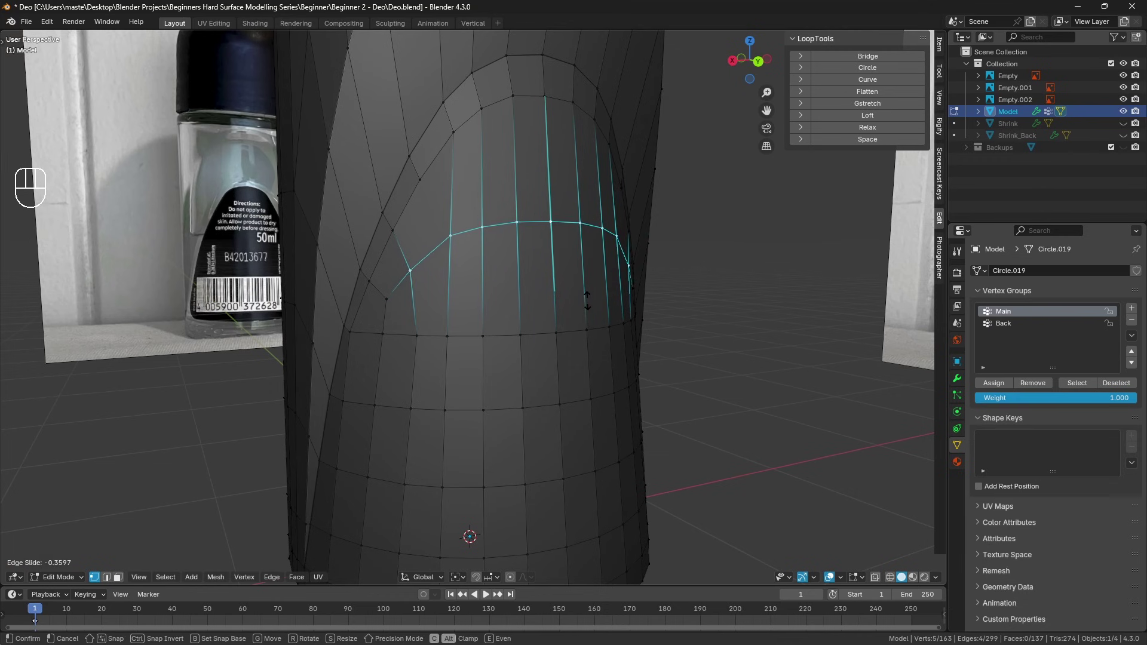
pyautogui.click(587, 300)
pyautogui.press('a')
pyautogui.press('a')
# Add a centred vertical loop cut from the arched row down to the bottle's base, in the column near the panel's side
pyautogui.moveTo(379, 205); pyautogui.dragTo(447, 202, button='middle')
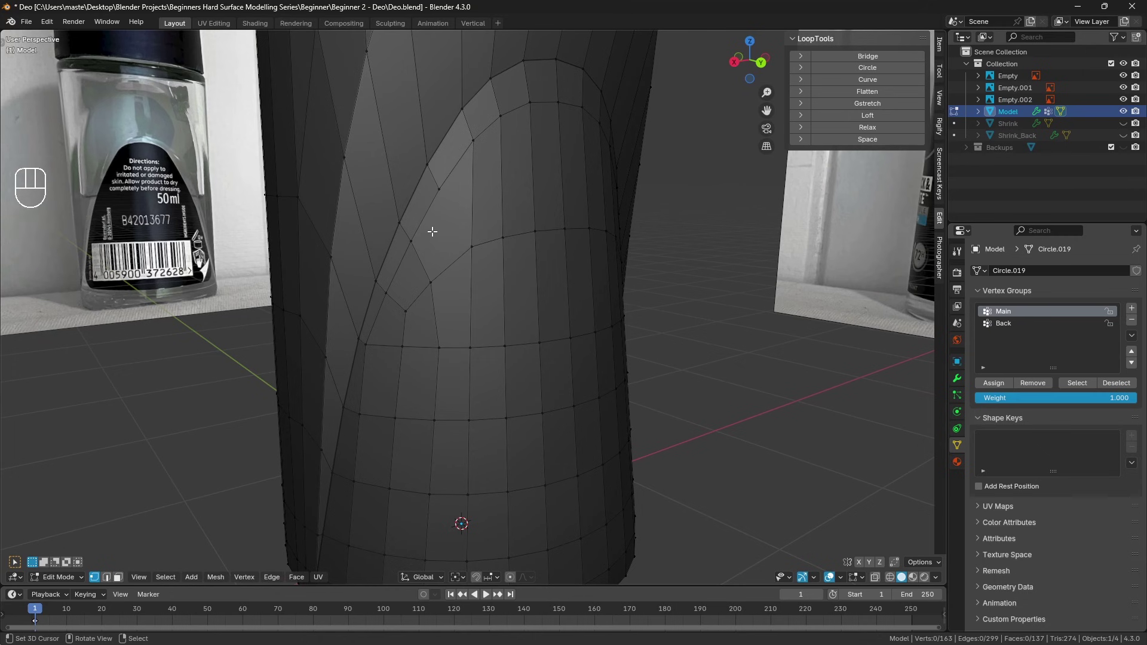
pyautogui.hotkey('ctrl', 'r')
pyautogui.click(452, 263)
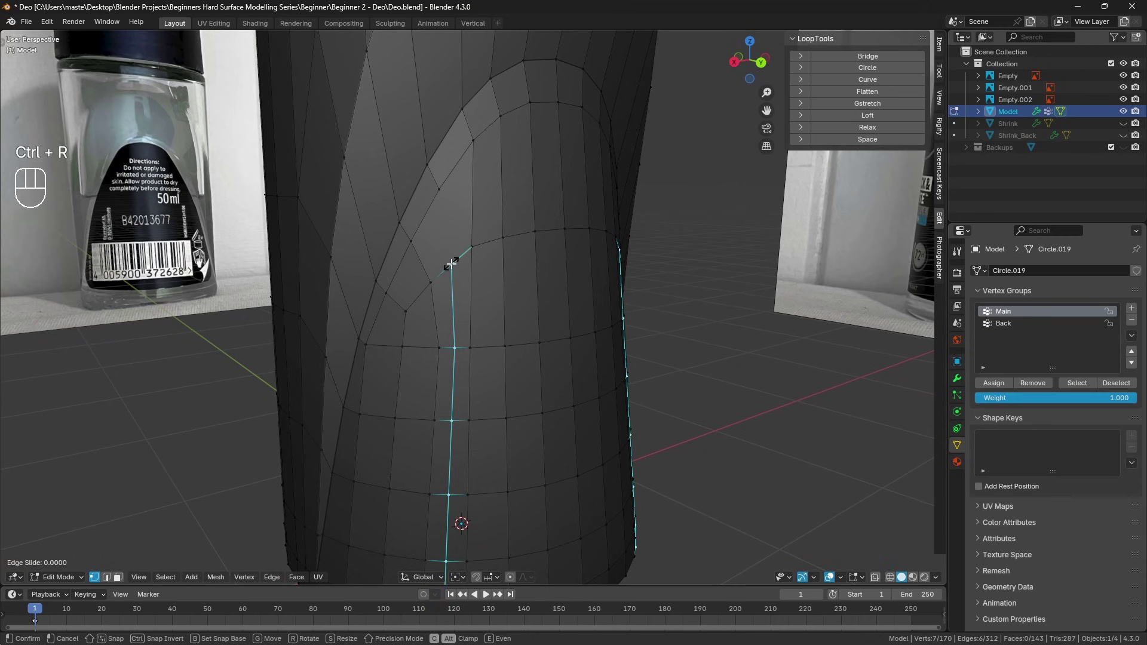
pyautogui.keyDown('shift'); pyautogui.moveTo(451, 257); pyautogui.dragTo(442, 529, button='middle'); pyautogui.keyUp('shift')
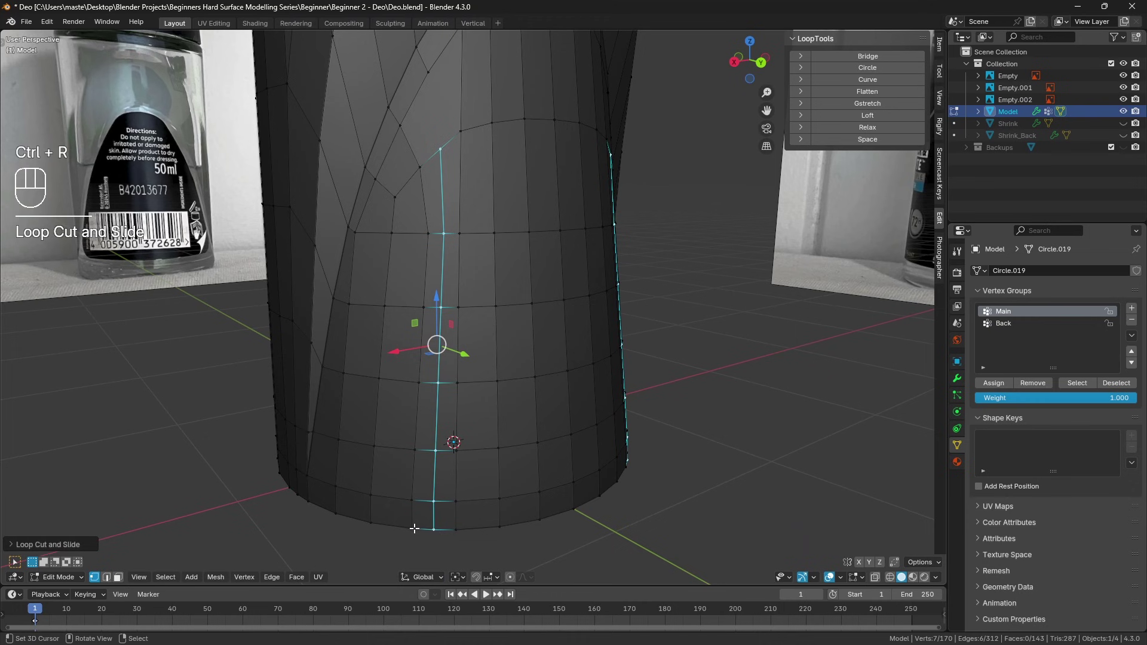
pyautogui.moveTo(470, 480); pyautogui.dragTo(451, 353, button='middle')
pyautogui.press('a')
pyautogui.press('a')
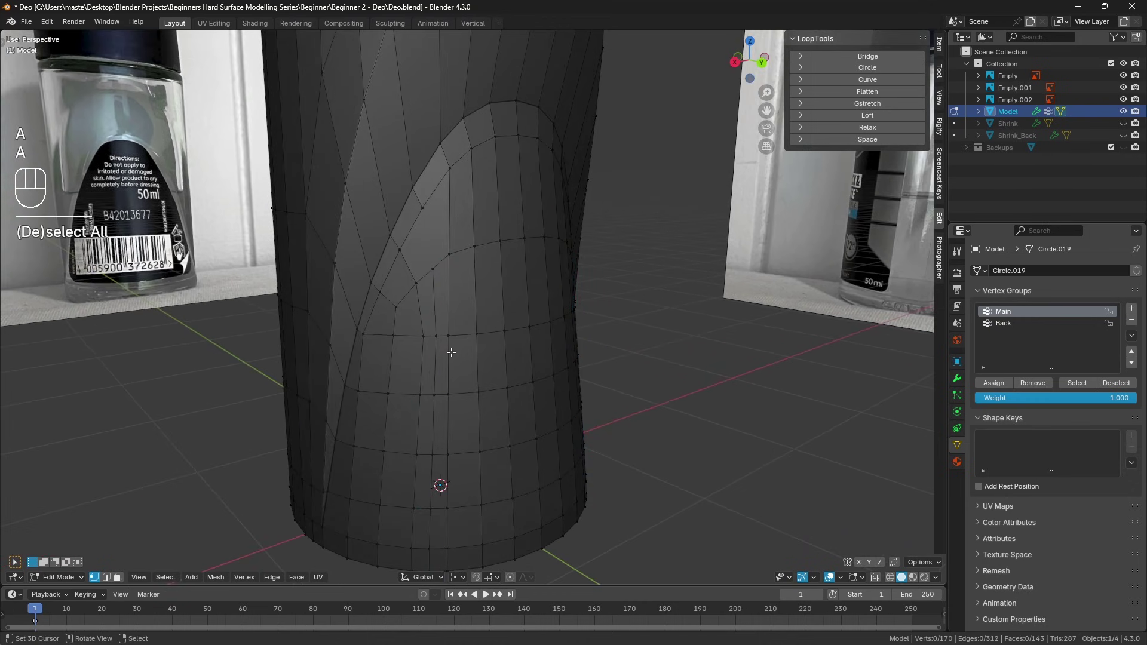
# Knife-cut an edge from the upper end of the new vertical loop to the arched row's vertex directly above
pyautogui.press('k')
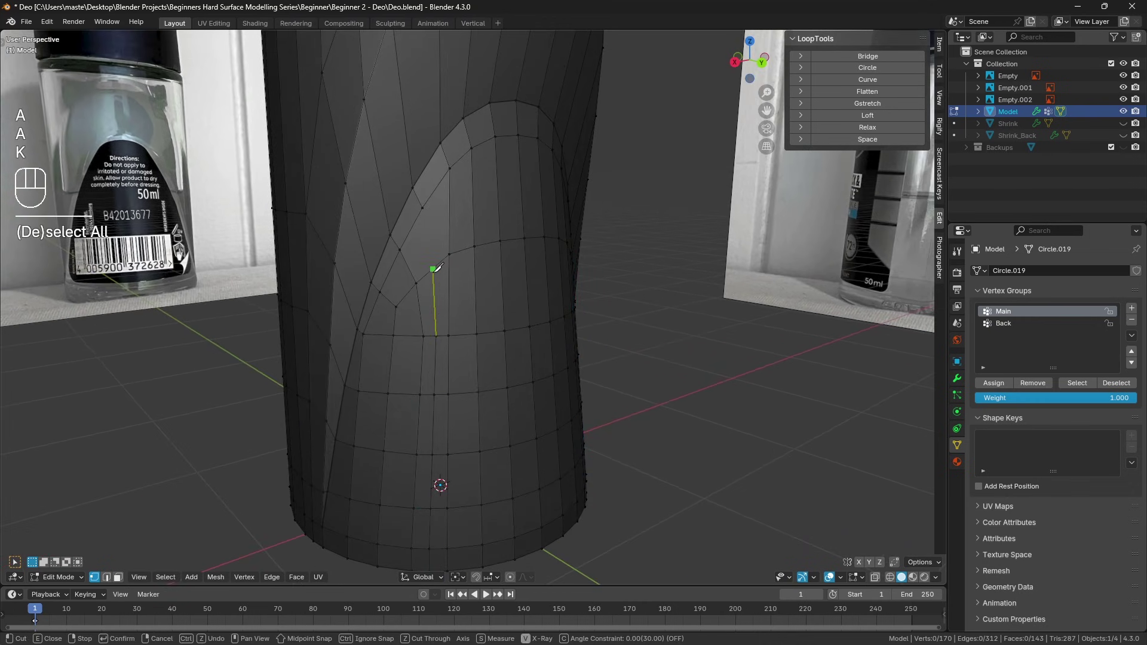
pyautogui.click(433, 270)
pyautogui.press('Return')
pyautogui.scroll(-4, 431, 236)
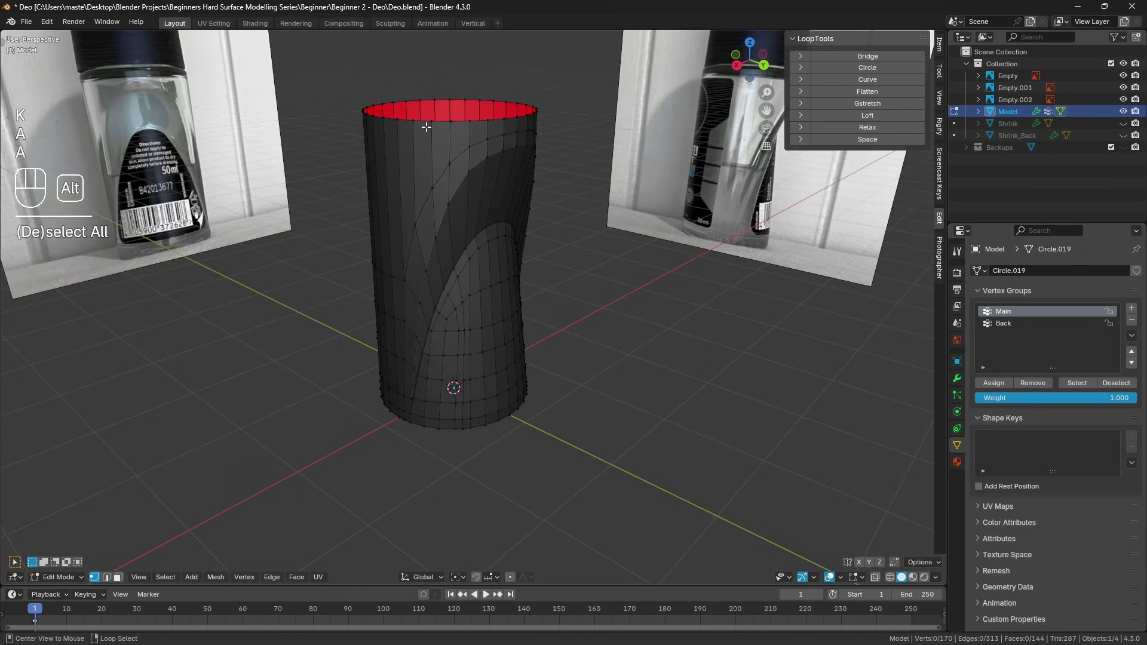
pyautogui.keyDown('alt'); pyautogui.click(426, 127); pyautogui.keyUp('alt')
pyautogui.keyDown('alt'); pyautogui.keyDown('shift'); pyautogui.click(498, 450); pyautogui.keyUp('shift'); pyautogui.keyUp('alt')
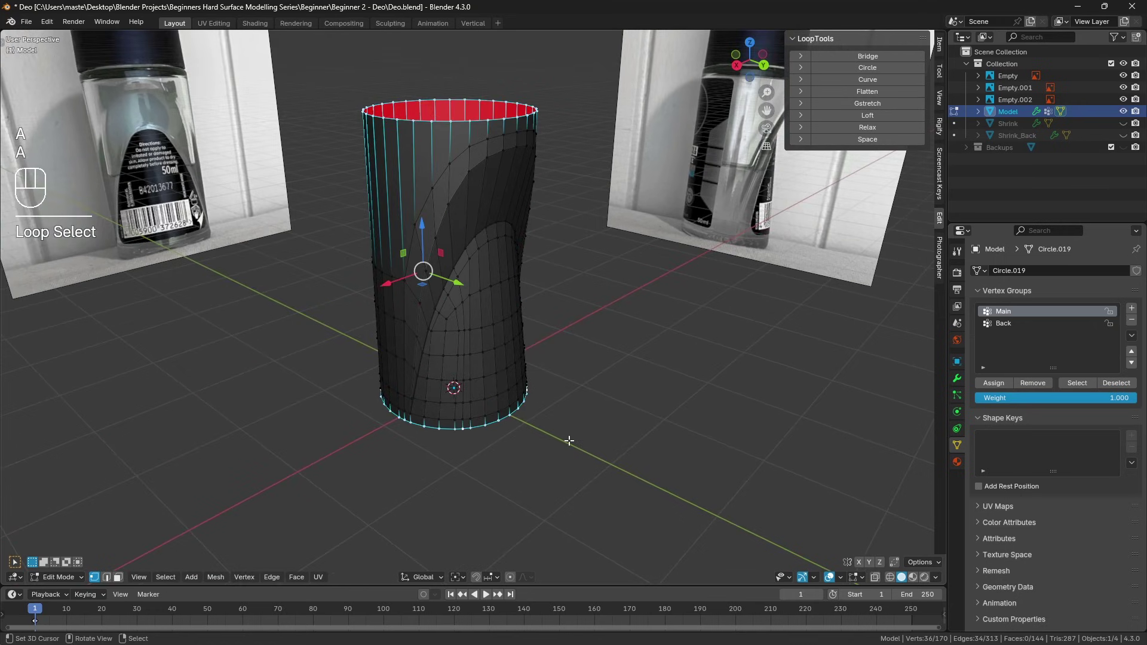
pyautogui.press('a')
pyautogui.press('a')
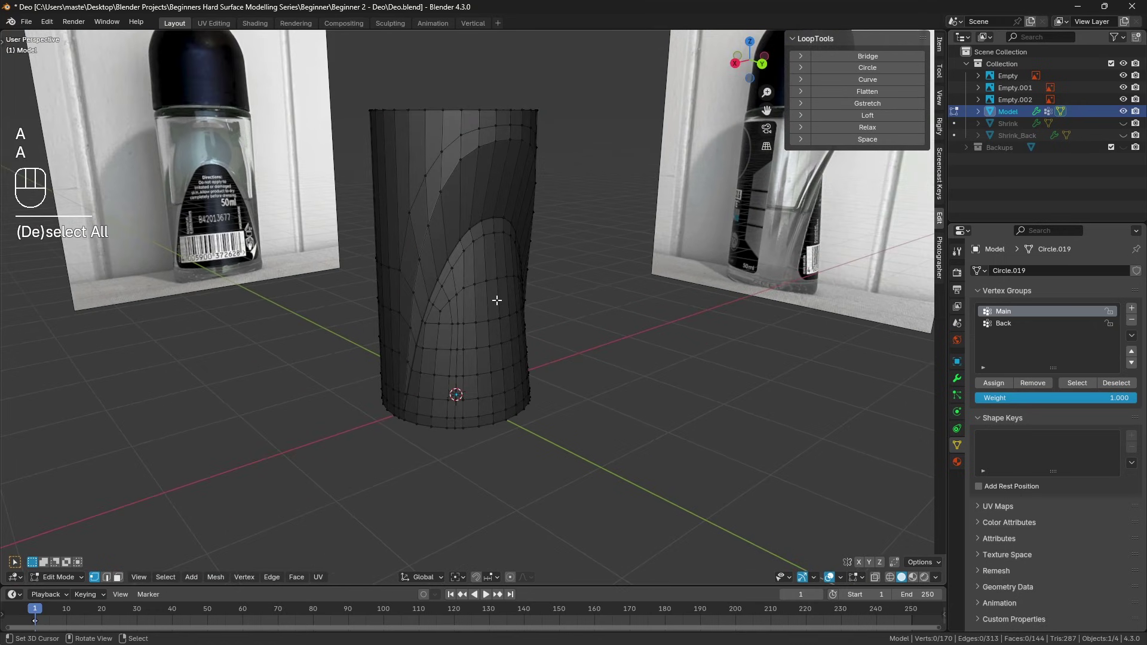
# Space evenly and relax the six lower horizontal edge rows across the back panel with LoopTools
pyautogui.scroll(3, 495, 310)
pyautogui.moveTo(493, 346); pyautogui.dragTo(436, 406, button='middle')
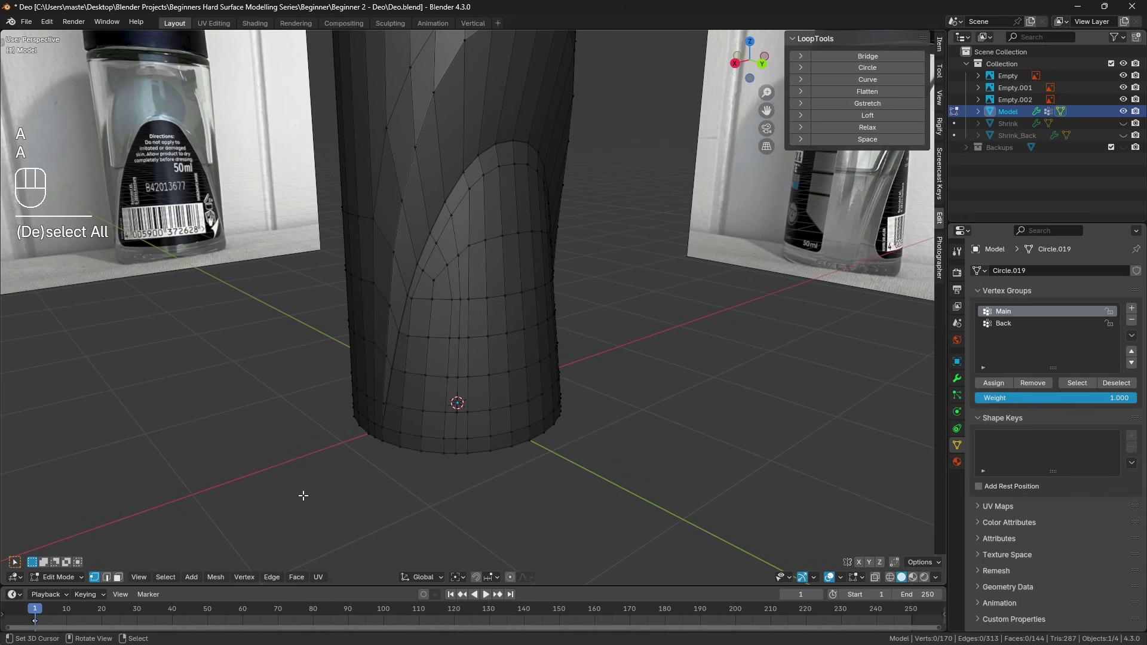
pyautogui.press('2')
pyautogui.click(400, 447)
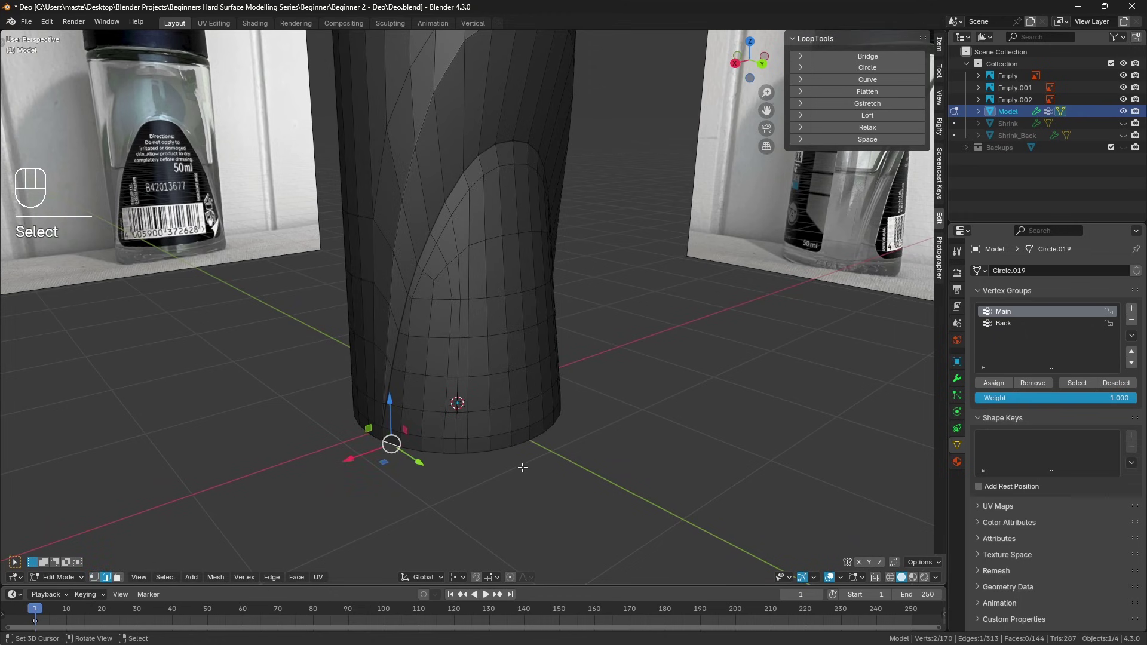
pyautogui.moveTo(391, 442); pyautogui.dragTo(380, 436, button='middle')
pyautogui.keyDown('ctrl'); pyautogui.click(511, 429); pyautogui.keyUp('ctrl')
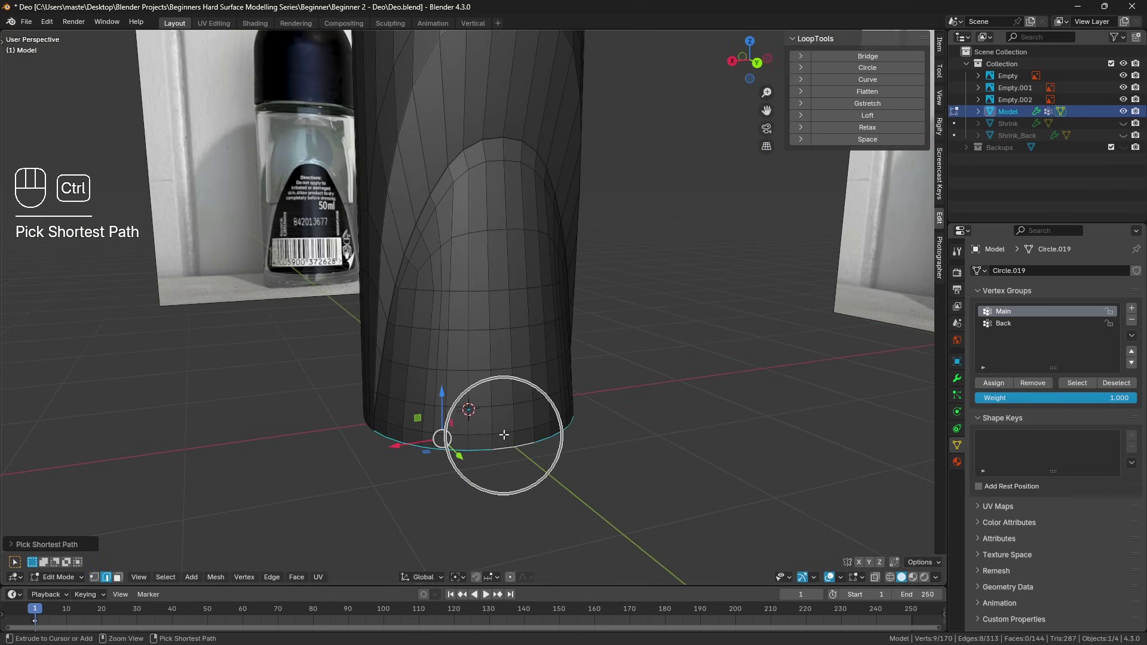
pyautogui.keyDown('ctrl'); pyautogui.click(390, 420); pyautogui.keyUp('ctrl')
pyautogui.hotkey('ctrl', 'z')
pyautogui.keyDown('ctrl'); pyautogui.click(382, 395); pyautogui.keyUp('ctrl')
pyautogui.keyDown('ctrl'); pyautogui.click(508, 407); pyautogui.keyUp('ctrl')
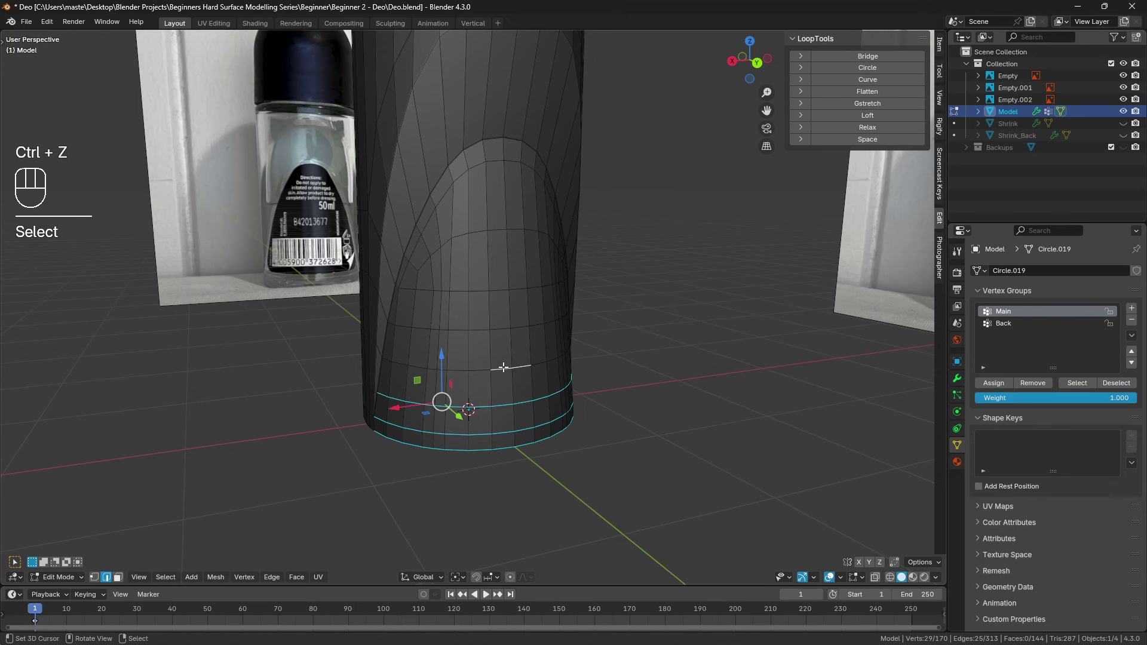
pyautogui.keyDown('ctrl'); pyautogui.click(496, 365); pyautogui.keyUp('ctrl')
pyautogui.keyDown('ctrl'); pyautogui.click(496, 327); pyautogui.keyUp('ctrl')
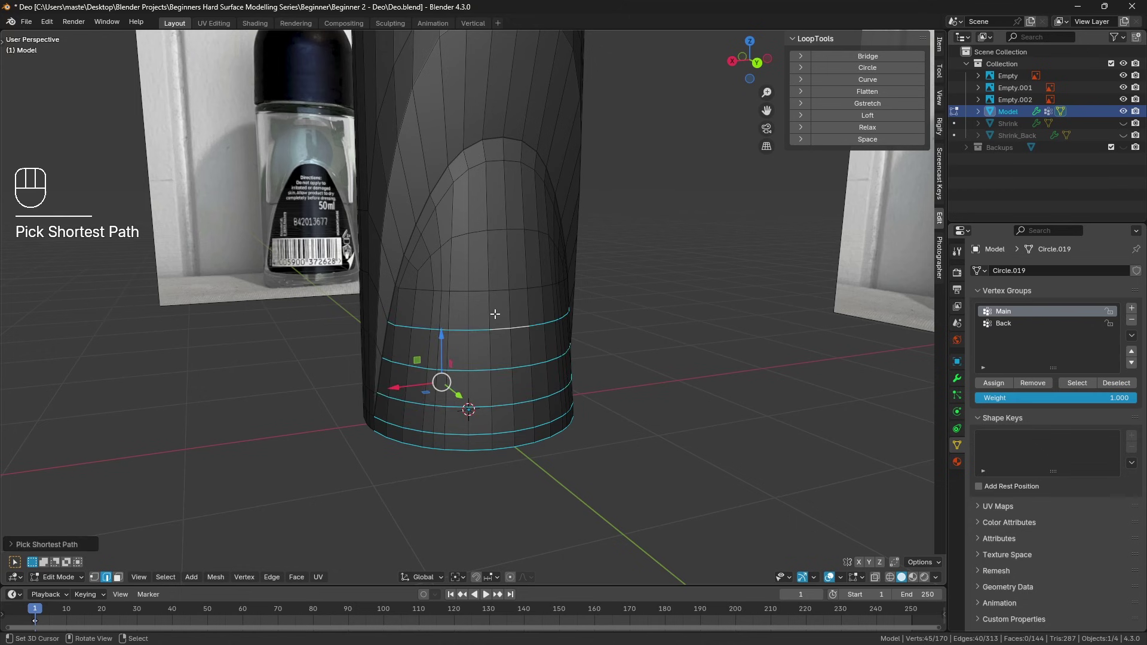
pyautogui.keyDown('shift'); pyautogui.click(418, 289); pyautogui.keyUp('shift')
pyautogui.keyDown('ctrl'); pyautogui.click(429, 297); pyautogui.keyUp('ctrl')
pyautogui.moveTo(429, 297); pyautogui.dragTo(454, 305, button='middle')
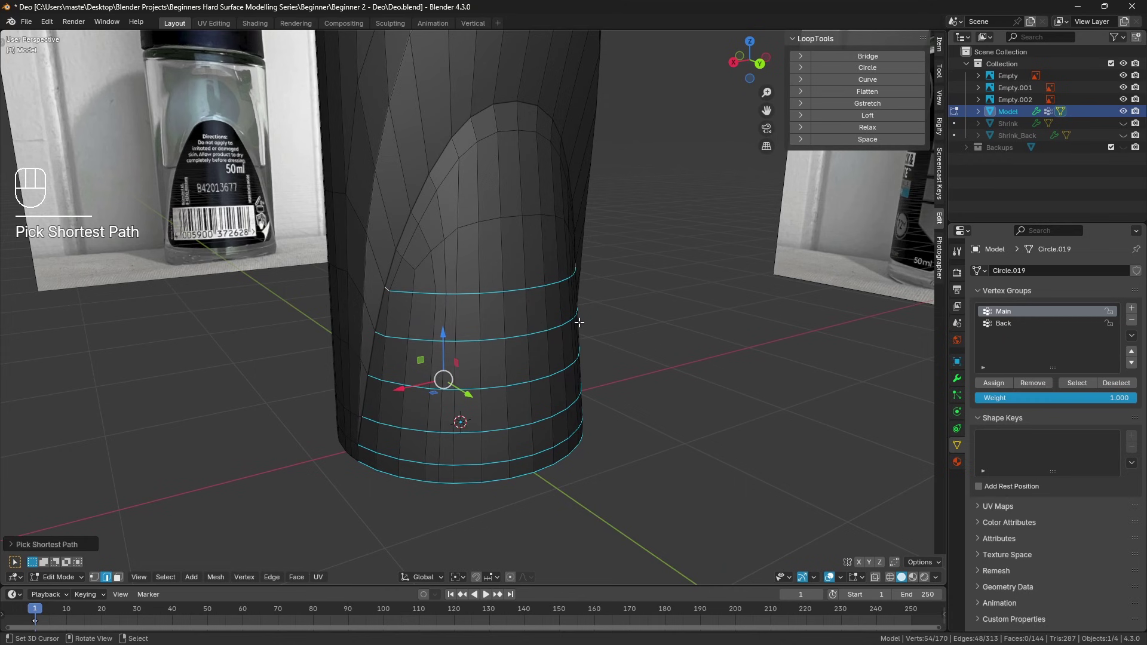
pyautogui.press('q')
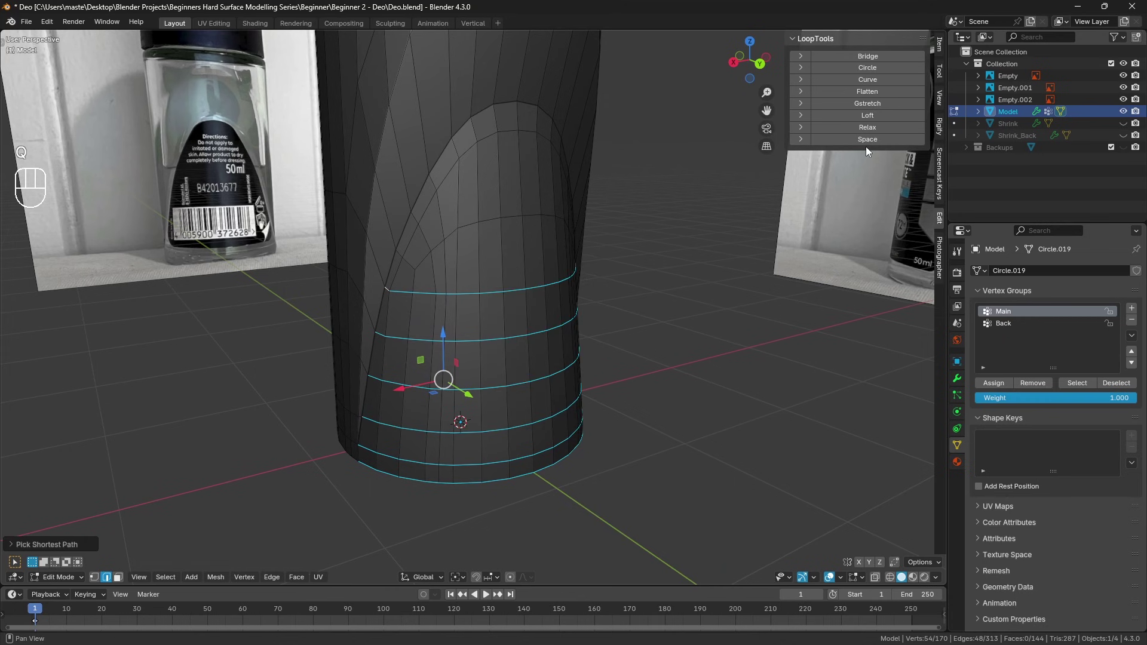
pyautogui.click(866, 138)
pyautogui.click(863, 125)
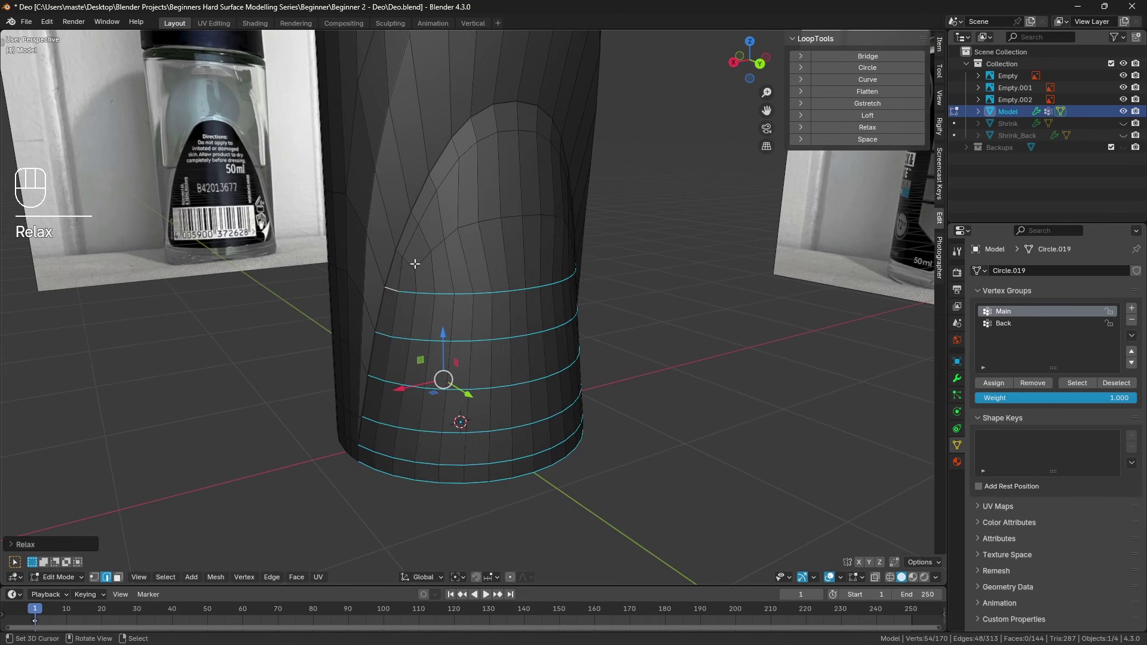
pyautogui.scroll(2, 419, 256)
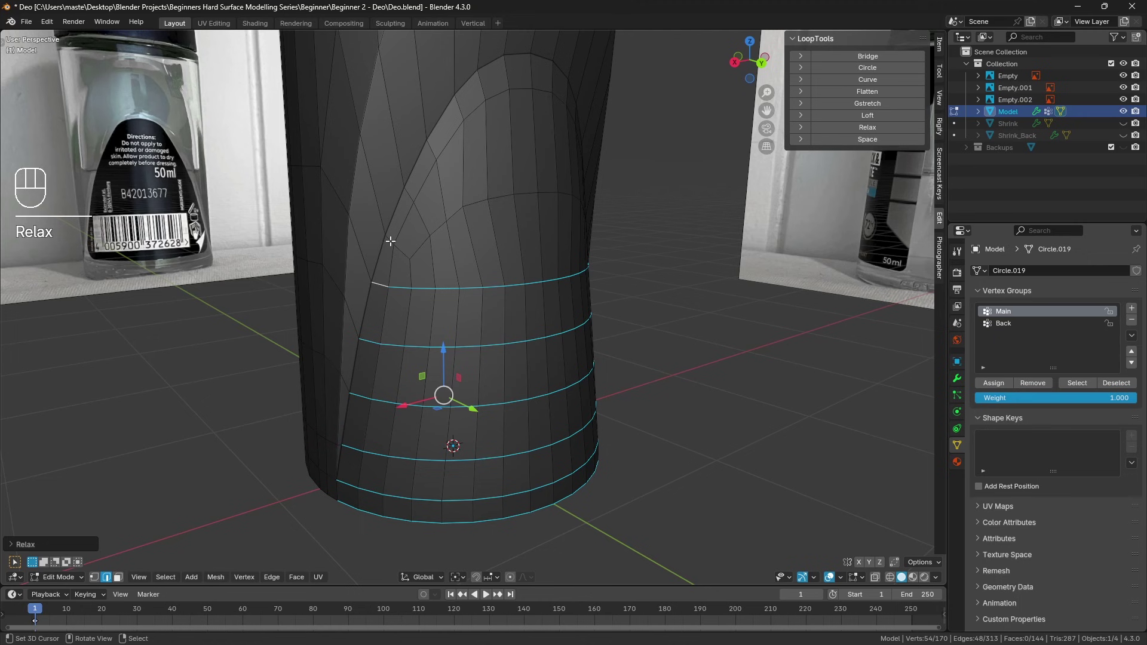
pyautogui.moveTo(388, 240); pyautogui.dragTo(433, 254, button='middle')
pyautogui.press('a')
pyautogui.press('a')
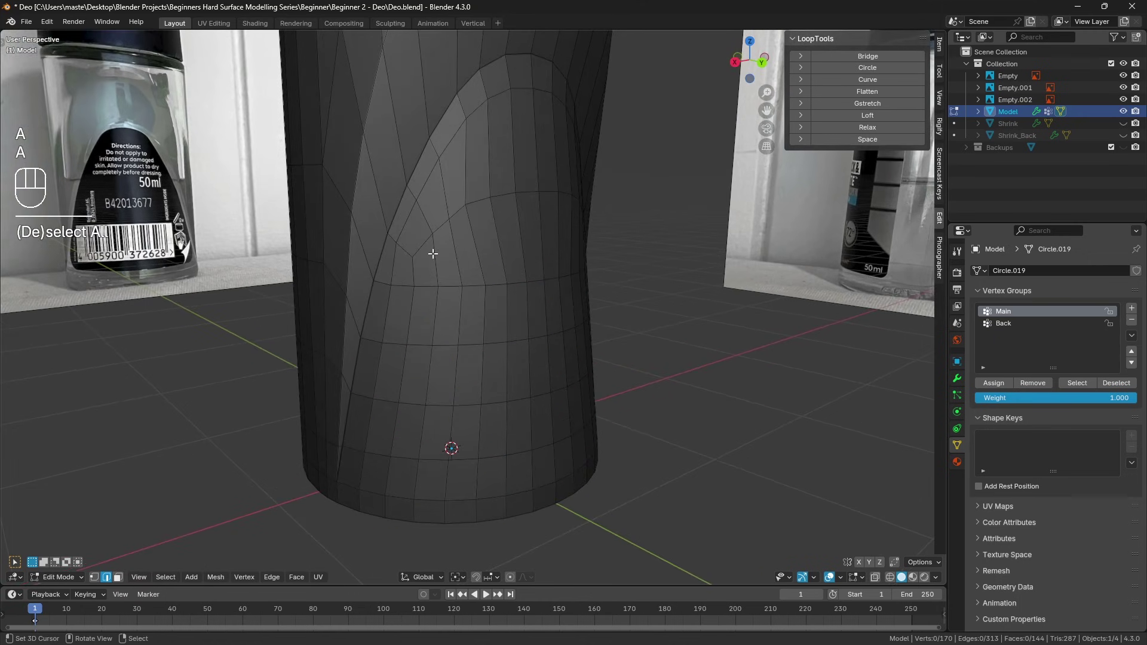
# Space evenly and relax the arched edge row above the horizontal rows with LoopTools
pyautogui.click(404, 251)
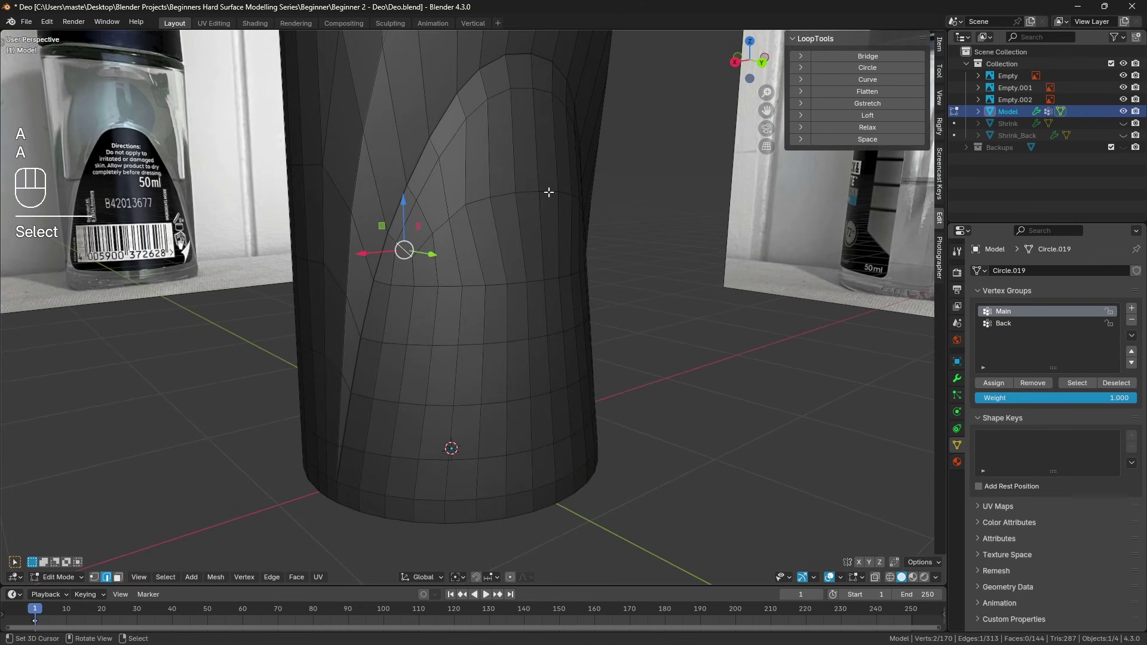
pyautogui.keyDown('ctrl'); pyautogui.click(548, 192); pyautogui.keyUp('ctrl')
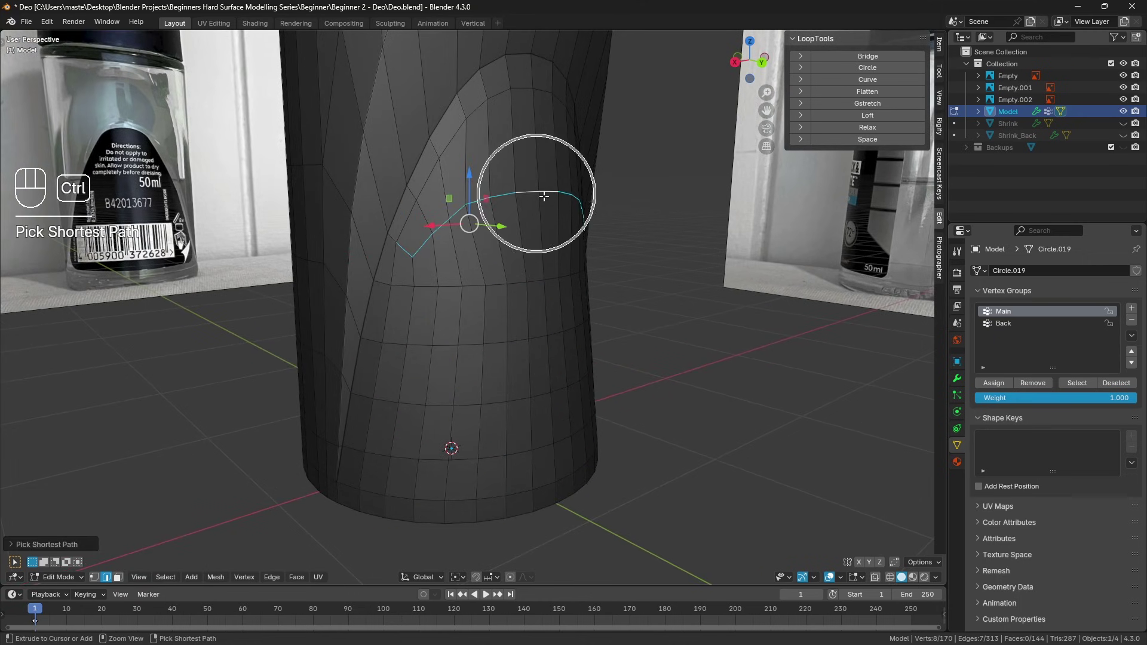
pyautogui.click(869, 136)
pyautogui.click(874, 126)
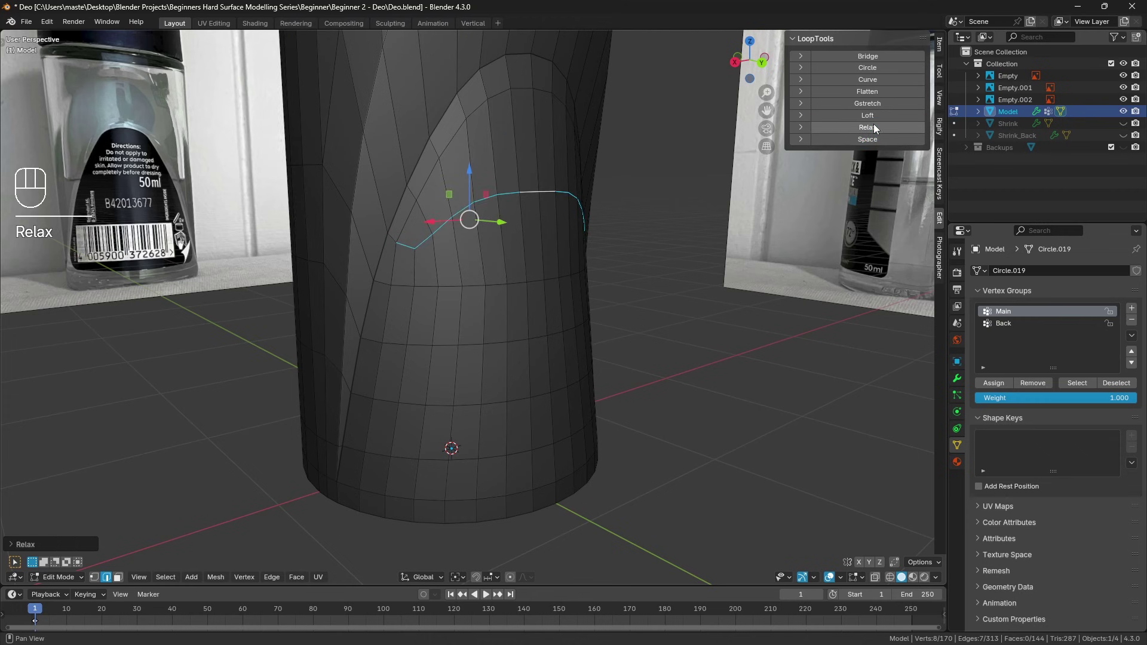
# Space and relax the panel's vertical edge columns, from just inside the arched outline down to the row above the base
pyautogui.click(423, 216)
pyautogui.keyDown('ctrl'); pyautogui.click(415, 478); pyautogui.keyUp('ctrl')
pyautogui.keyDown('shift'); pyautogui.click(388, 477); pyautogui.keyUp('shift')
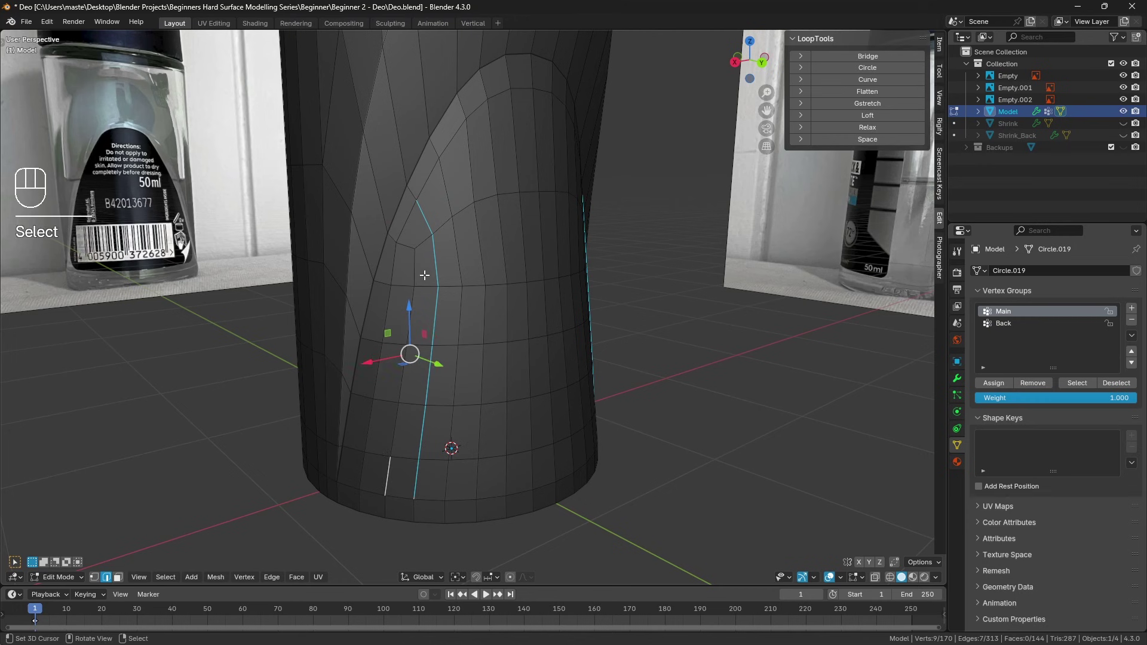
pyautogui.keyDown('ctrl'); pyautogui.click(392, 256); pyautogui.keyUp('ctrl')
pyautogui.keyDown('ctrl'); pyautogui.click(362, 481); pyautogui.keyUp('ctrl')
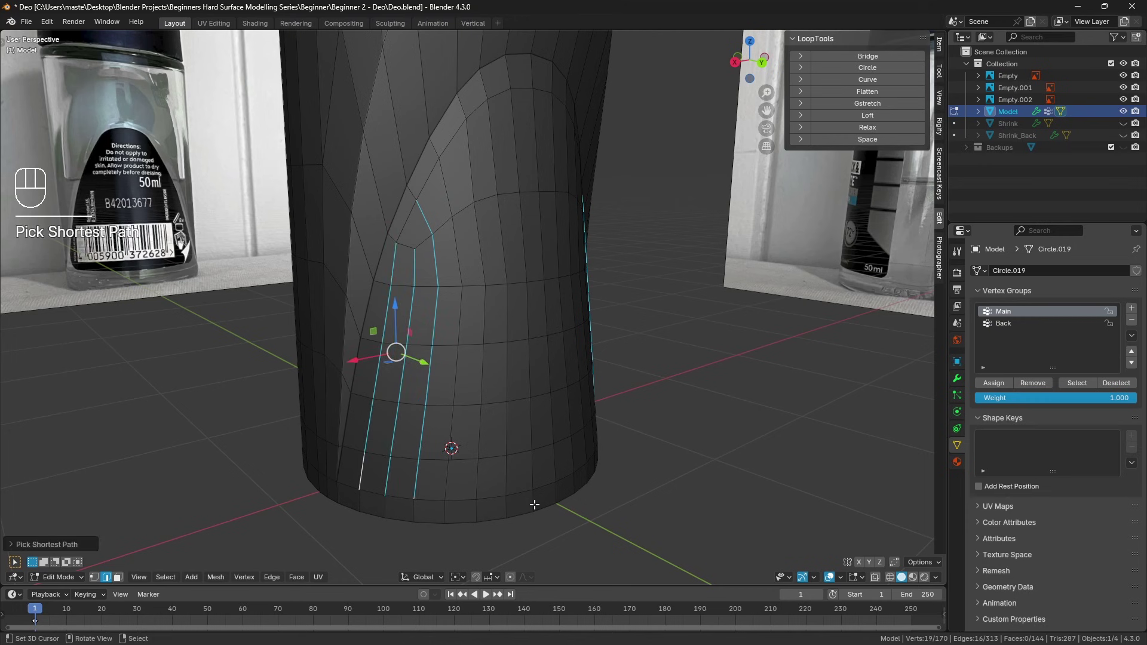
pyautogui.keyDown('shift'); pyautogui.rightClick(444, 481); pyautogui.keyUp('shift')
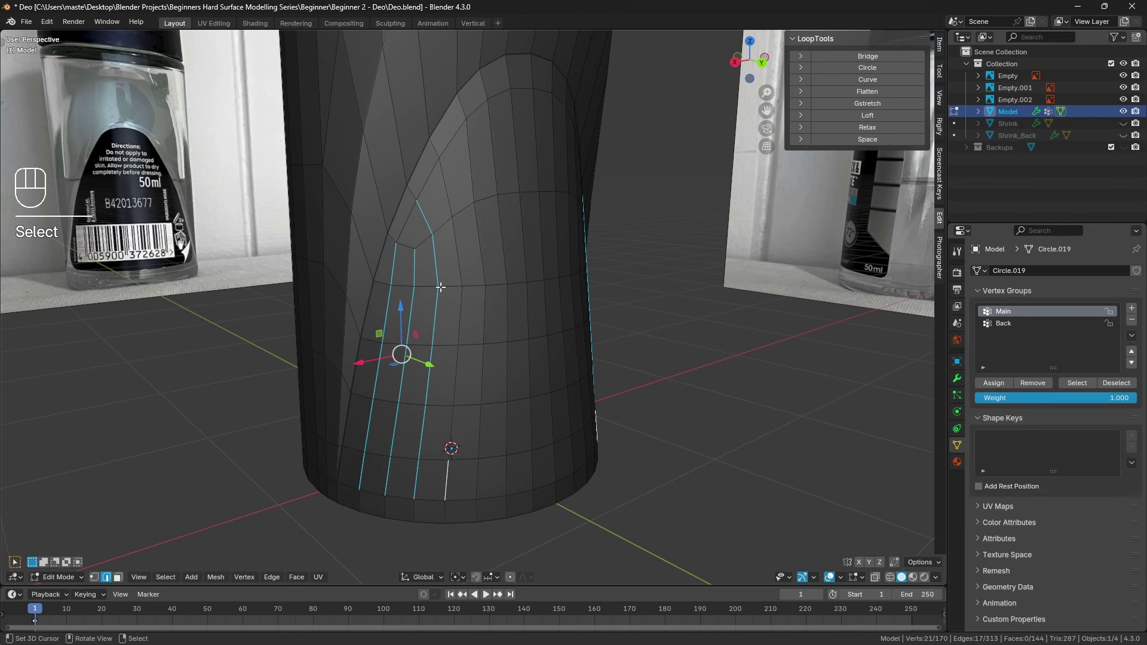
pyautogui.keyDown('ctrl'); pyautogui.rightClick(448, 194); pyautogui.keyUp('ctrl')
pyautogui.keyDown('shift'); pyautogui.rightClick(469, 164); pyautogui.keyUp('shift')
pyautogui.keyDown('ctrl'); pyautogui.rightClick(476, 487); pyautogui.keyUp('ctrl')
pyautogui.keyDown('shift'); pyautogui.rightClick(506, 475); pyautogui.keyUp('shift')
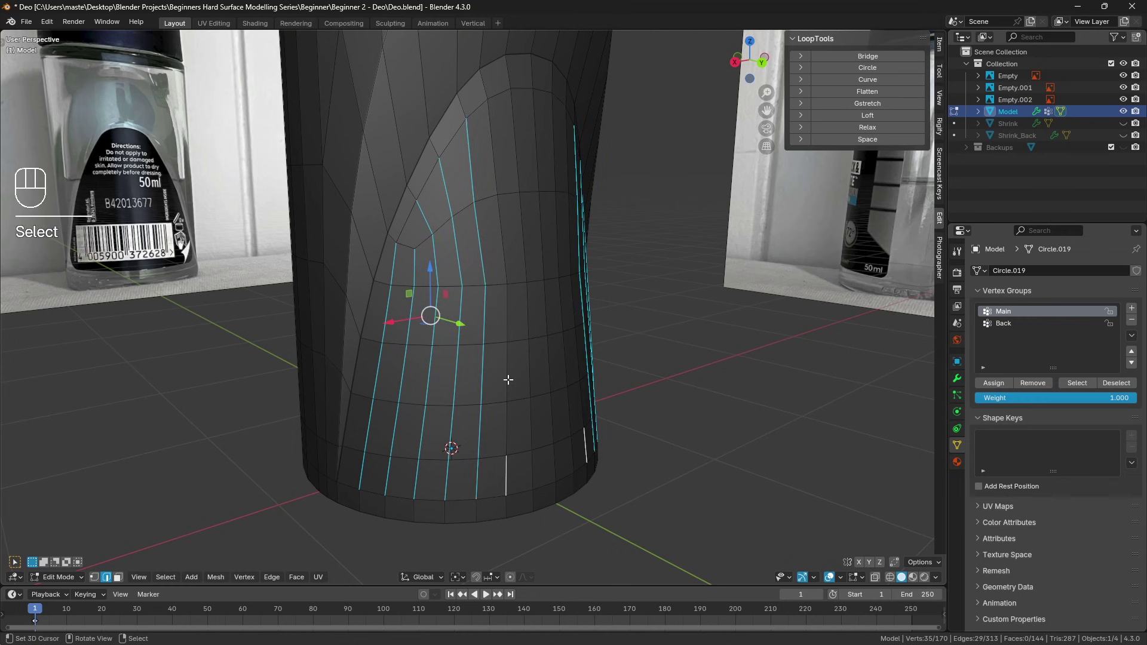
pyautogui.keyDown('ctrl'); pyautogui.rightClick(495, 143); pyautogui.keyUp('ctrl')
pyautogui.keyDown('shift'); pyautogui.rightClick(516, 140); pyautogui.keyUp('shift')
pyautogui.keyDown('ctrl'); pyautogui.rightClick(529, 472); pyautogui.keyUp('ctrl')
pyautogui.keyDown('shift'); pyautogui.rightClick(555, 468); pyautogui.keyUp('shift')
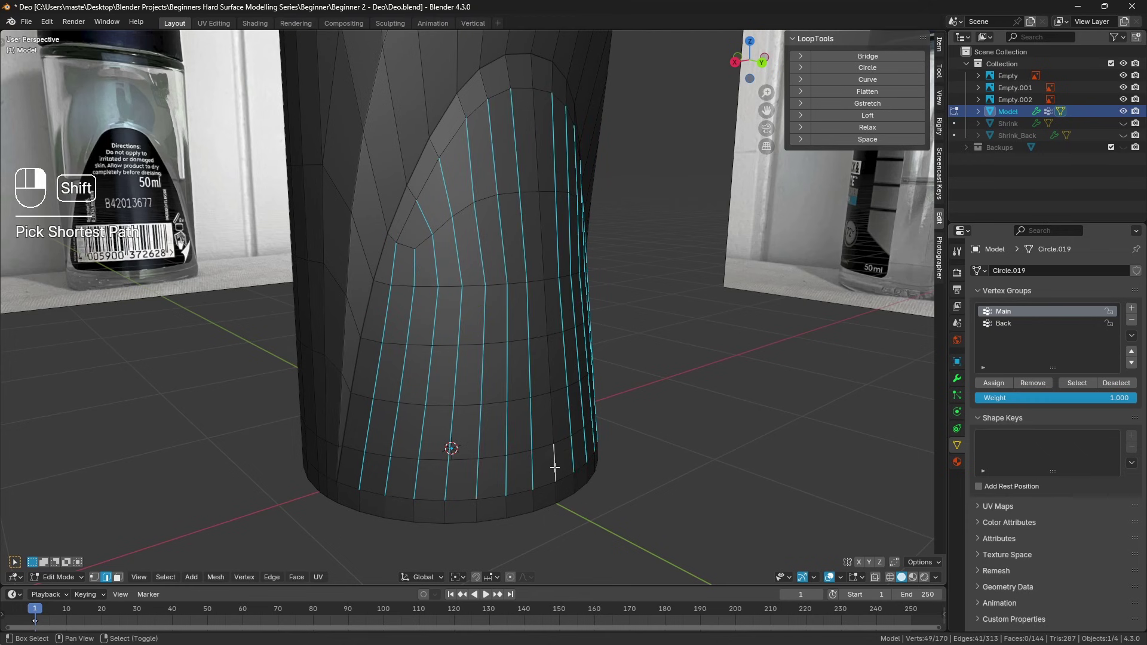
pyautogui.keyDown('ctrl'); pyautogui.rightClick(535, 113); pyautogui.keyUp('ctrl')
pyautogui.click(878, 139)
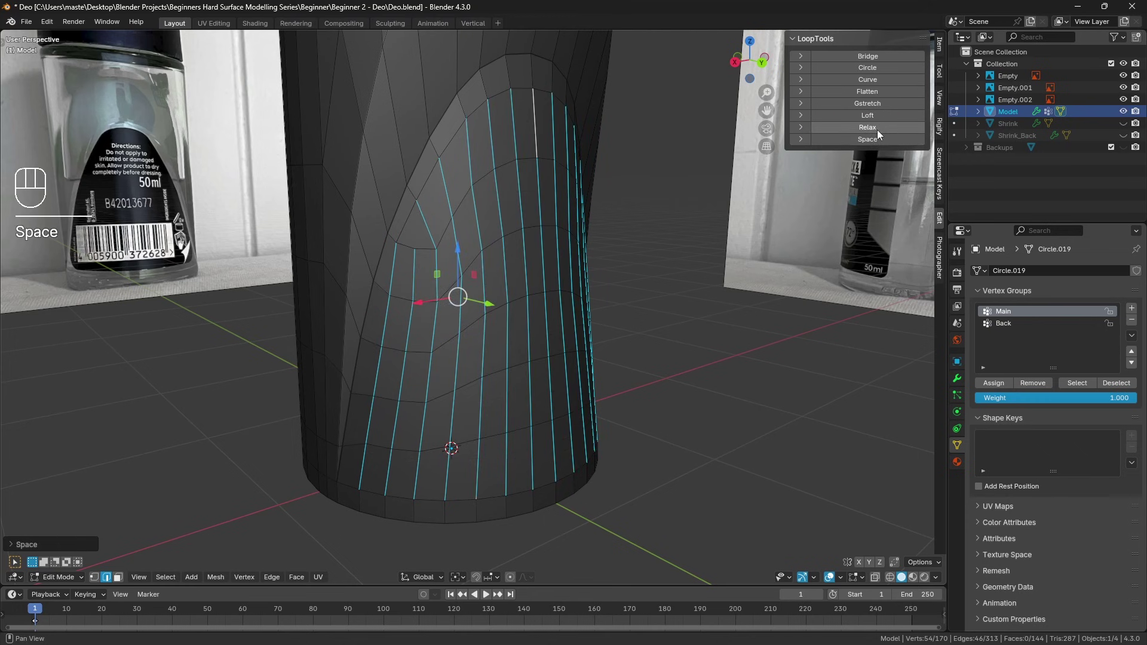
pyautogui.click(877, 128)
pyautogui.moveTo(533, 326); pyautogui.dragTo(290, 504, button='middle')
pyautogui.press('a')
pyautogui.press('a')
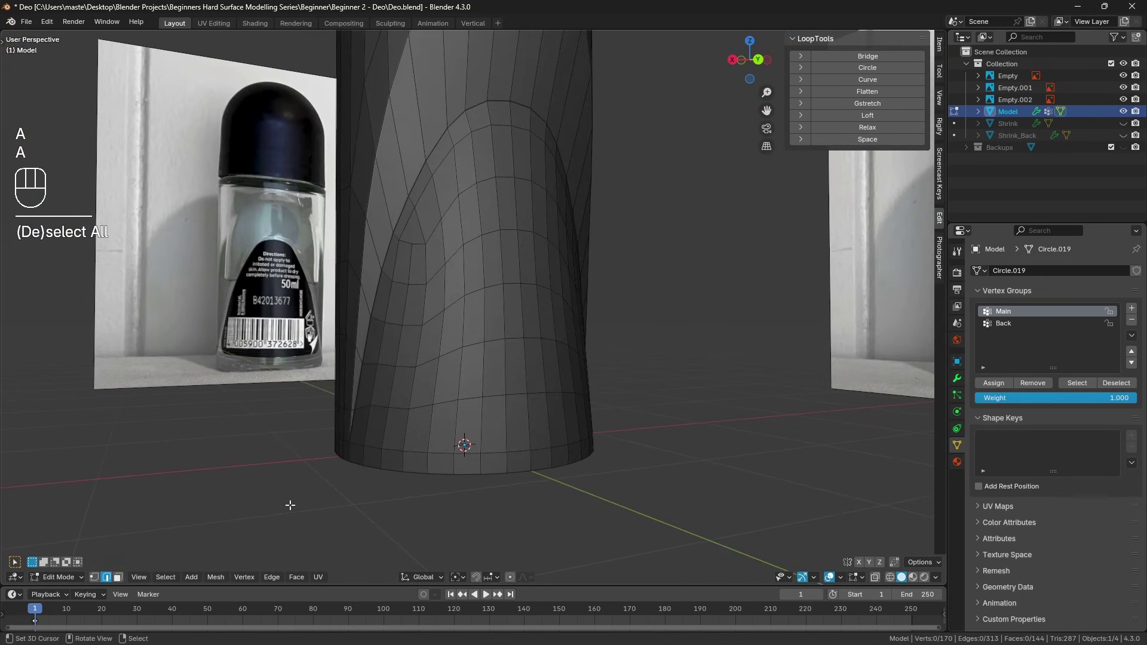
# Smooth the vertices inside the panel's arched outline, leaving out the two horizontal rows nearest the base
pyautogui.click(96, 578)
pyautogui.click(373, 407)
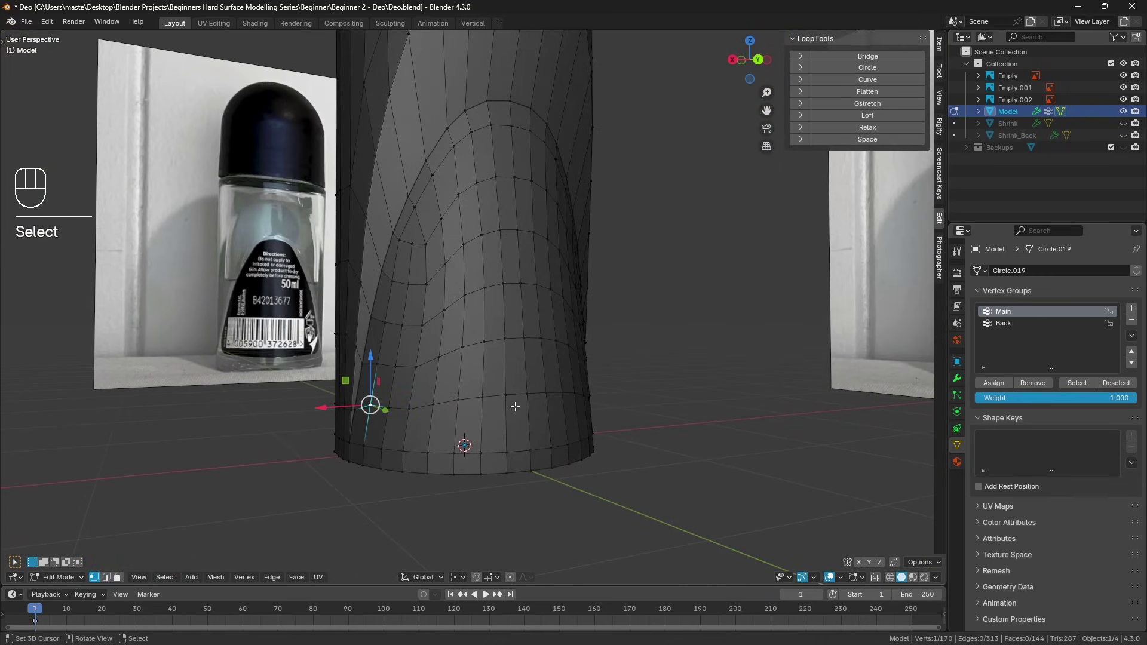
pyautogui.keyDown('ctrl'); pyautogui.click(528, 395); pyautogui.keyUp('ctrl')
pyautogui.keyDown('ctrl'); pyautogui.click(518, 128); pyautogui.keyUp('ctrl')
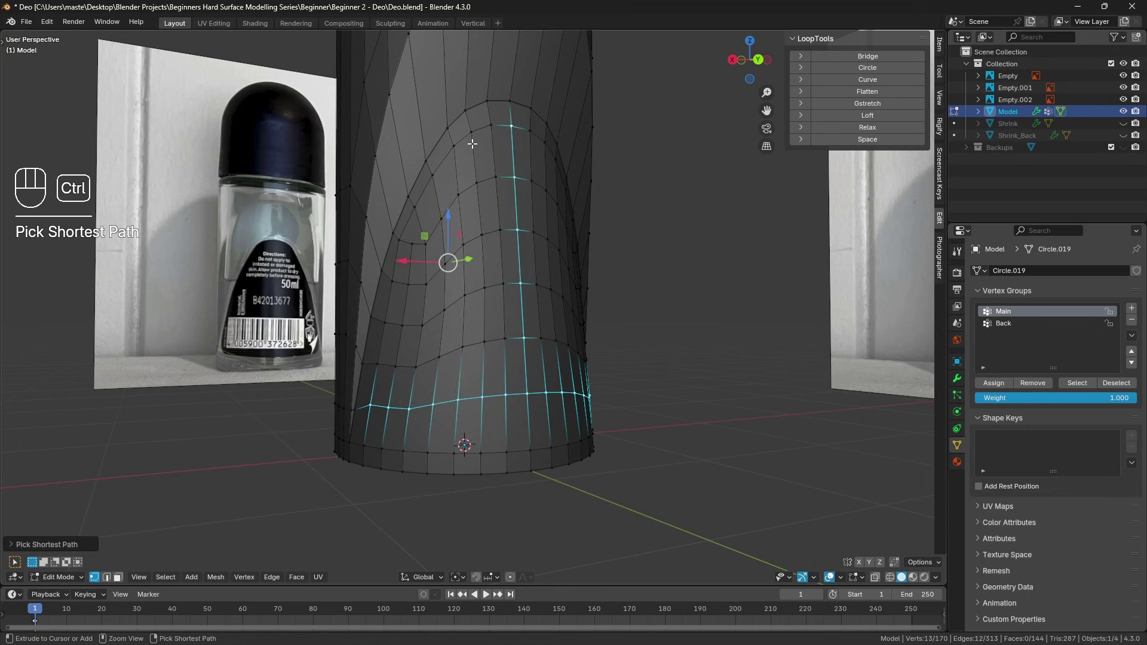
pyautogui.keyDown('ctrl'); pyautogui.click(453, 150); pyautogui.keyUp('ctrl')
pyautogui.keyDown('ctrl'); pyautogui.click(397, 253); pyautogui.keyUp('ctrl')
pyautogui.keyDown('ctrl'); pyautogui.click(380, 366); pyautogui.keyUp('ctrl')
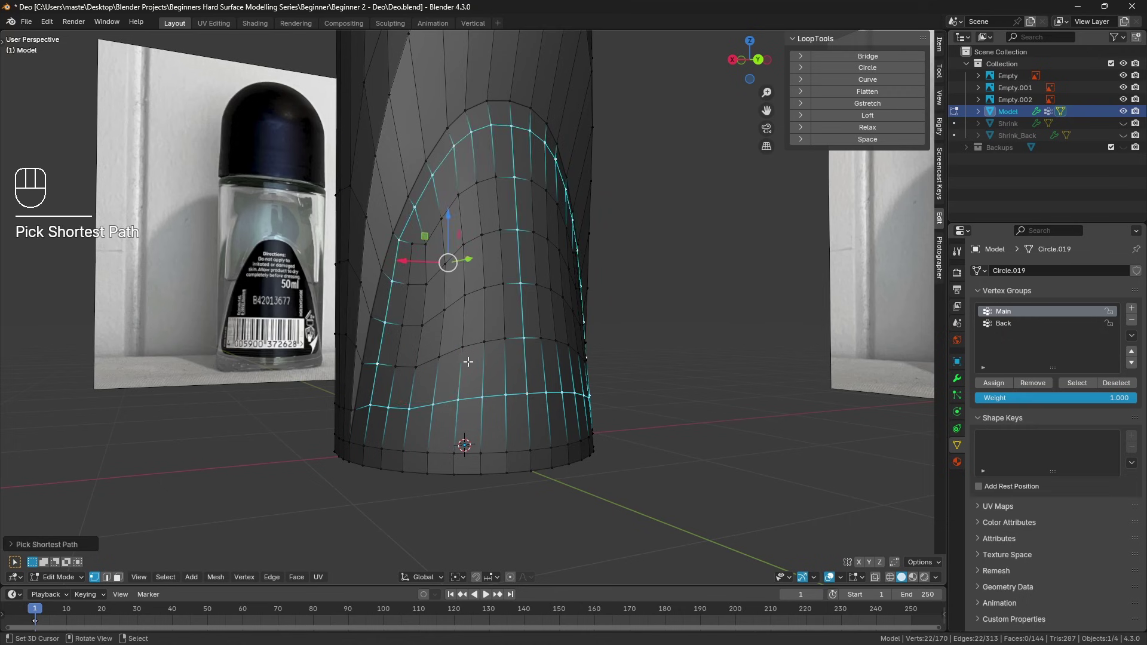
pyautogui.press('c')
pyautogui.moveTo(410, 372)
pyautogui.mouseDown()
pyautogui.moveTo(558, 331)
pyautogui.moveTo(497, 186)
pyautogui.moveTo(418, 251)
pyautogui.moveTo(394, 335)
pyautogui.moveTo(472, 281)
pyautogui.moveTo(471, 262)
pyautogui.mouseUp()
pyautogui.rightClick(471, 262)
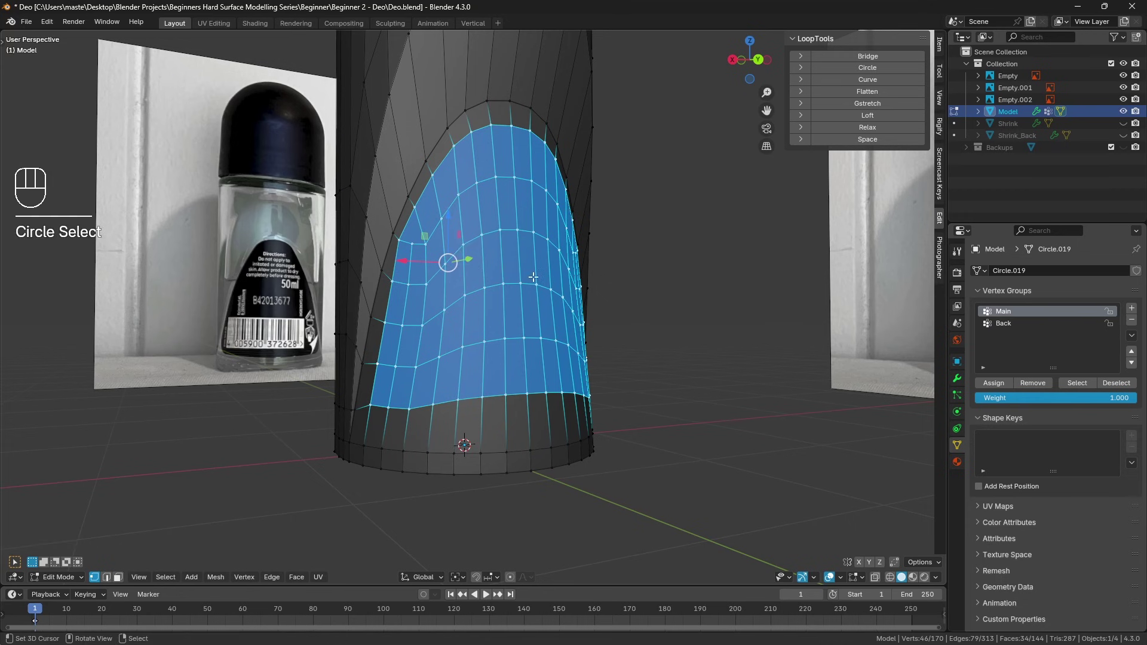
pyautogui.hotkey('ctrl', 'v')
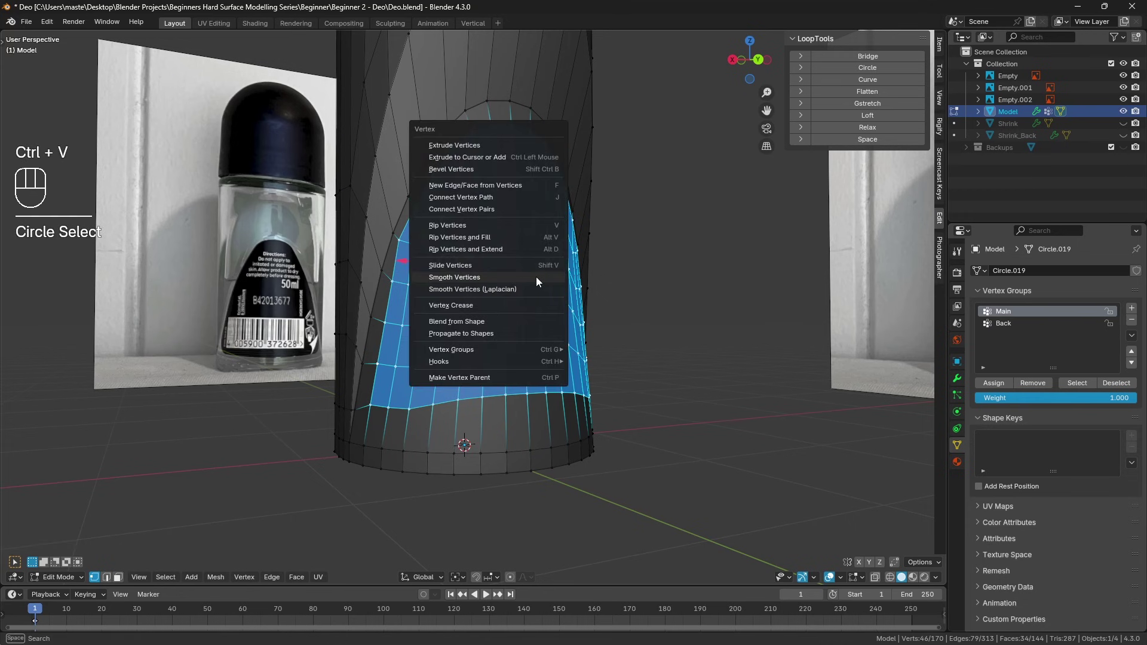
pyautogui.click(536, 277)
pyautogui.moveTo(532, 252); pyautogui.dragTo(536, 285, button='middle')
pyautogui.press('a')
pyautogui.press('a')
# Examine the smoothed edge flow around the panel's side boundary and lower rows
pyautogui.scroll(3, 537, 286)
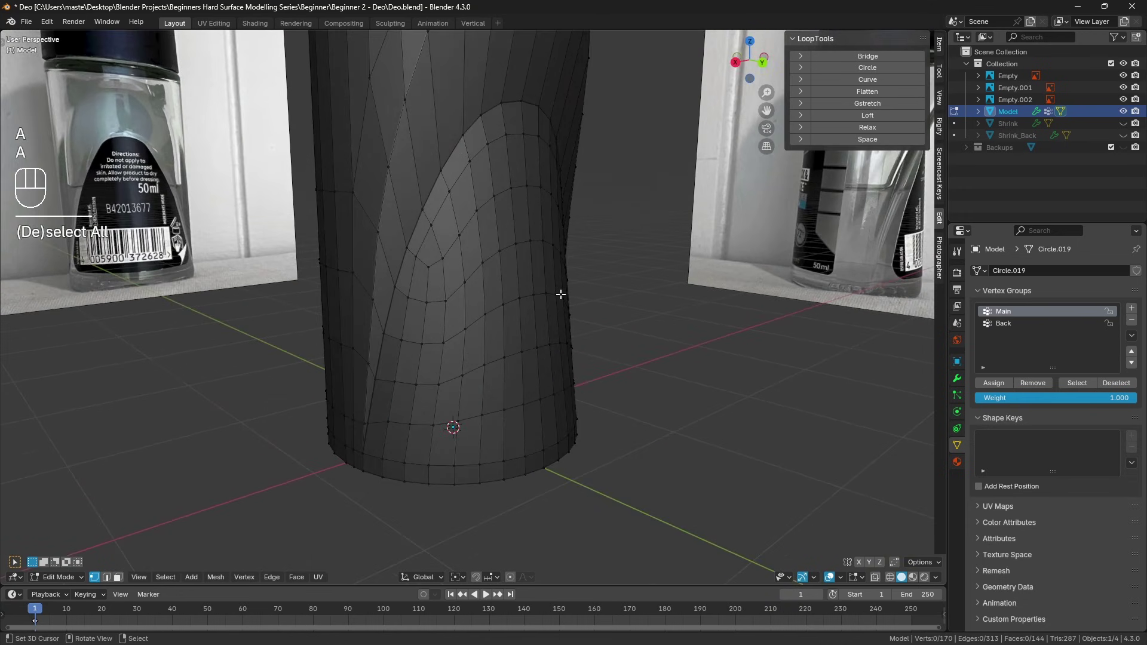
pyautogui.moveTo(447, 301); pyautogui.dragTo(499, 288, button='middle')
pyautogui.scroll(-1, 493, 290)
pyautogui.moveTo(485, 292); pyautogui.dragTo(476, 284, button='middle')
pyautogui.keyDown('shift'); pyautogui.moveTo(439, 357); pyautogui.dragTo(469, 284, button='middle'); pyautogui.keyUp('shift')
pyautogui.scroll(5, 455, 323)
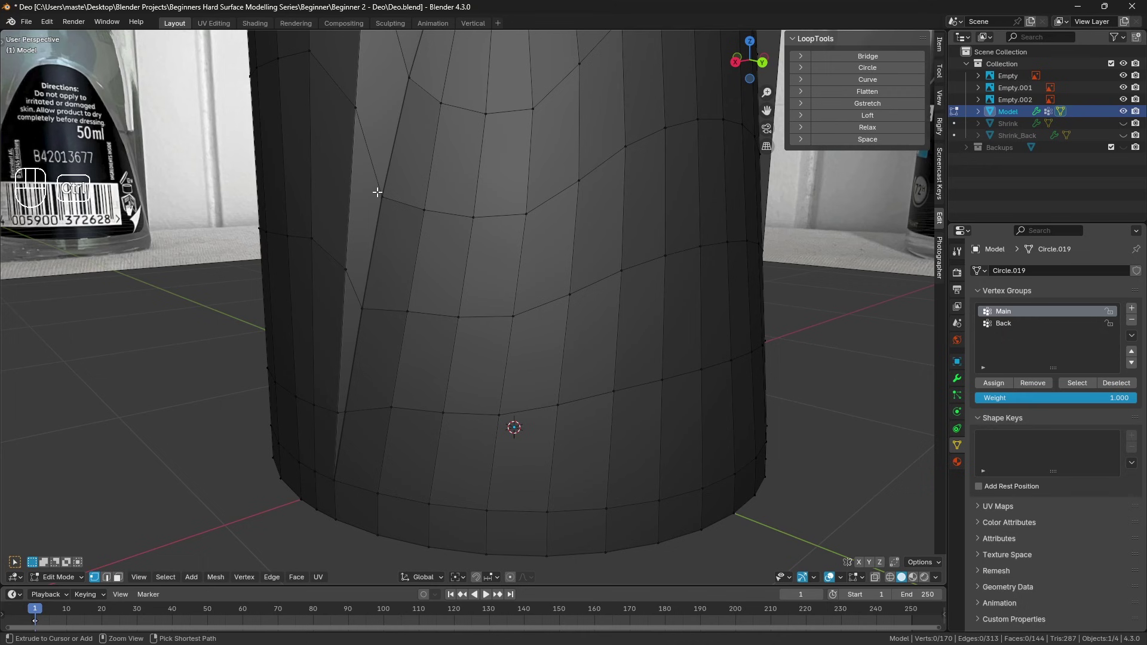
pyautogui.hotkey('ctrl', 'r')
pyautogui.rightClick(402, 177)
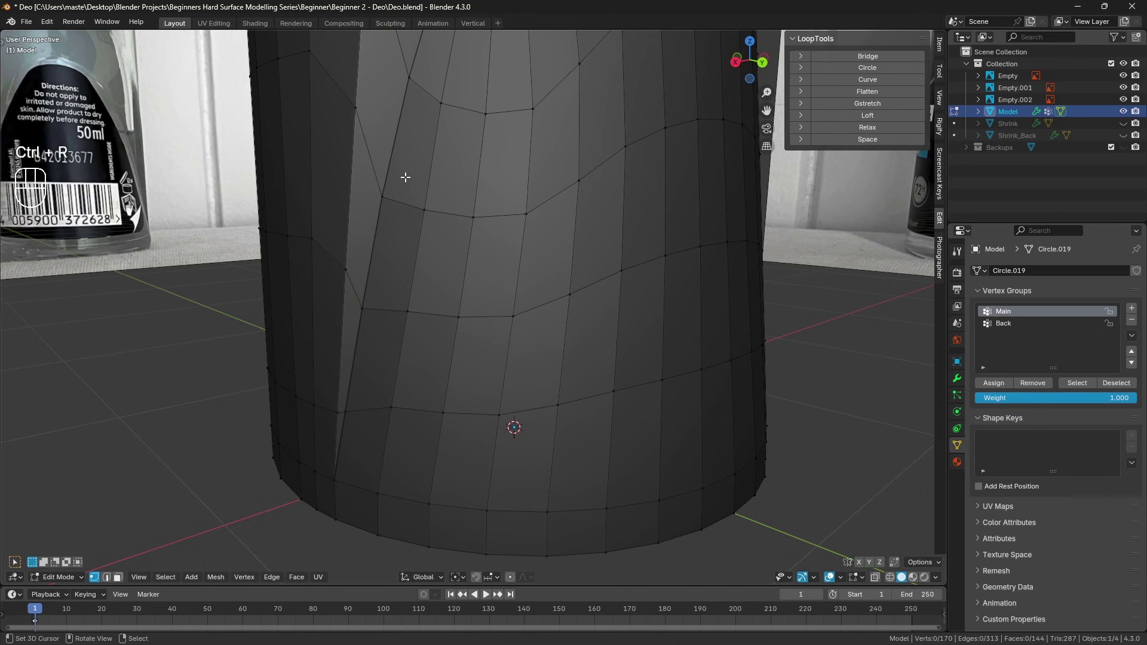
pyautogui.scroll(-3, 418, 180)
pyautogui.keyDown('shift'); pyautogui.moveTo(429, 178); pyautogui.dragTo(414, 255, button='middle'); pyautogui.keyUp('shift')
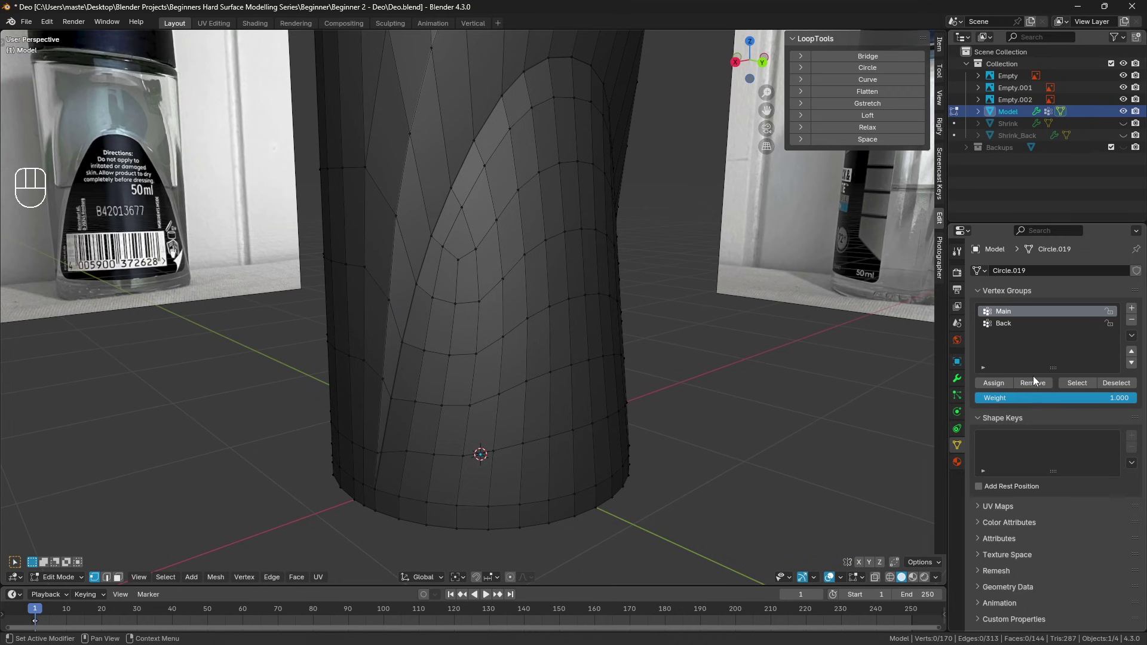
# Check which vertices belong to the Main and Back vertex groups by selecting each group in turn
pyautogui.click(1077, 383)
pyautogui.moveTo(598, 180); pyautogui.dragTo(536, 113, button='middle')
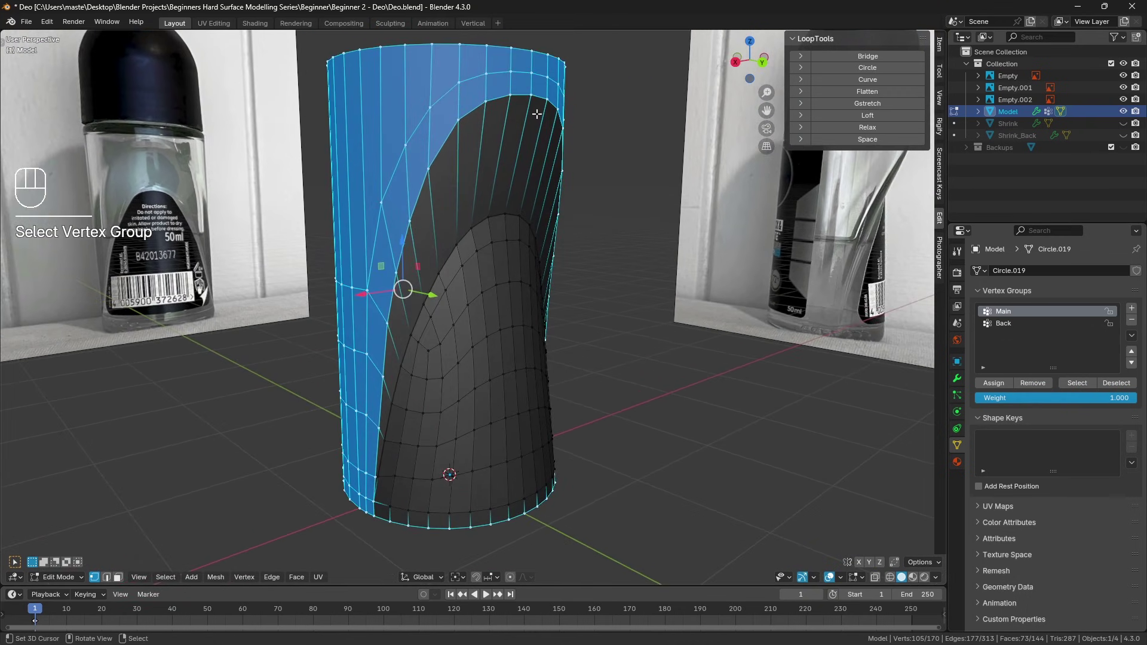
pyautogui.click(1048, 324)
pyautogui.press('a')
pyautogui.press('a')
pyautogui.click(1077, 383)
pyautogui.press('a')
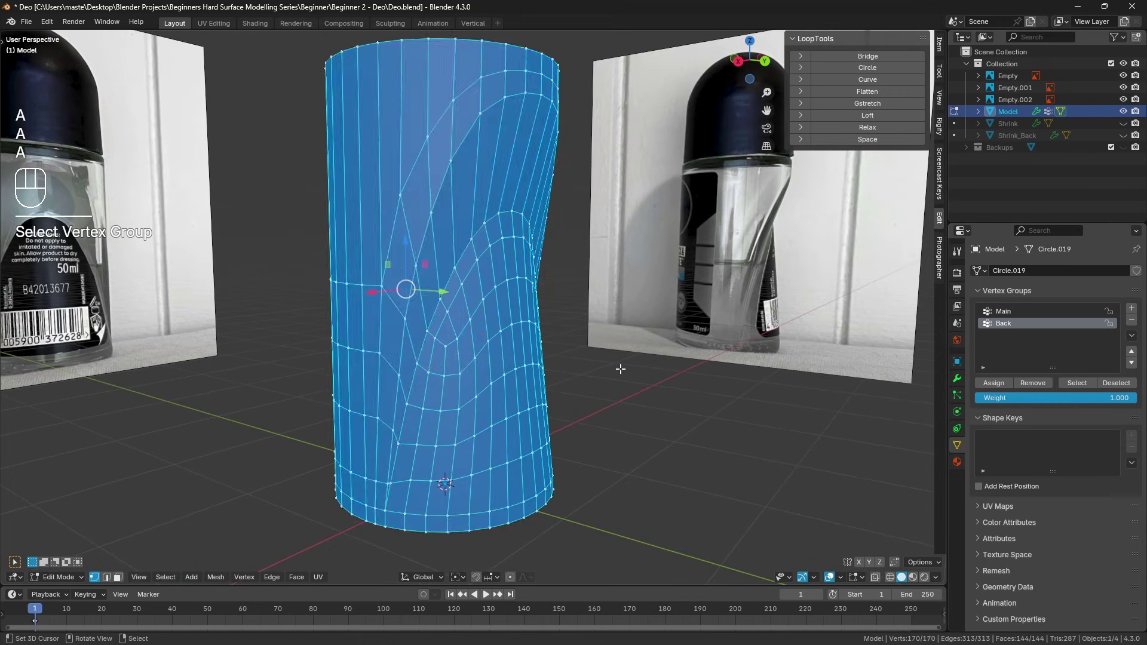
# Apply both Shrinkwrap modifiers on the bottle body, leaving only the Mirror modifier live
pyautogui.press('a')
pyautogui.press('Tab')
pyautogui.click(957, 378)
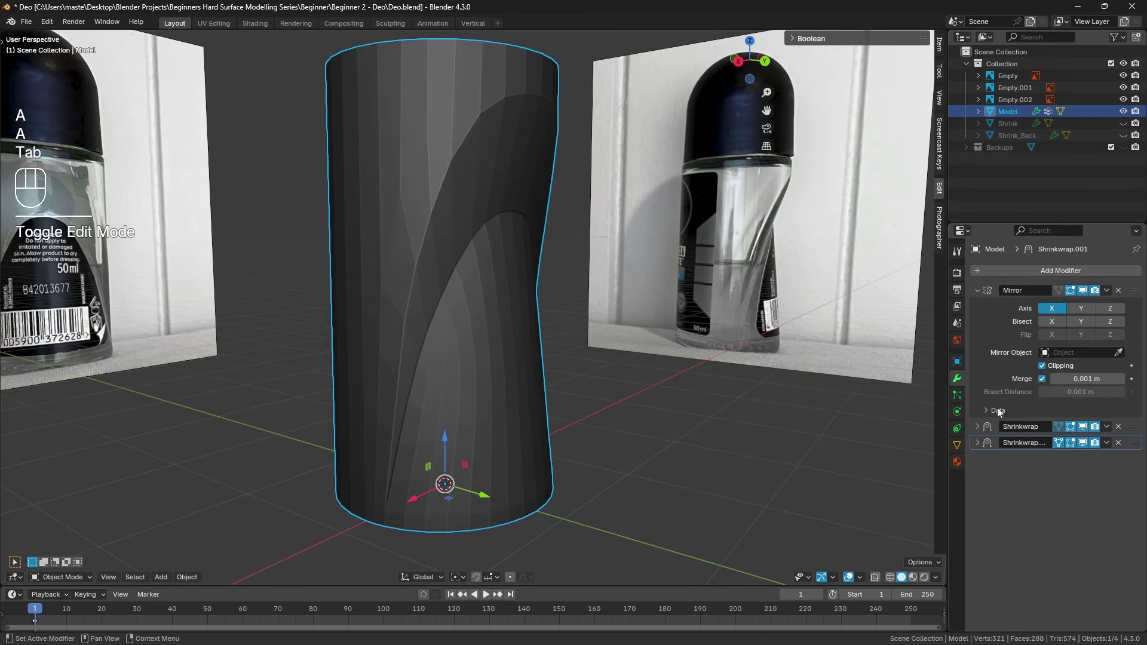
pyautogui.hotkey('ctrl', 'a')
pyautogui.hotkey('ctrl', 'a')
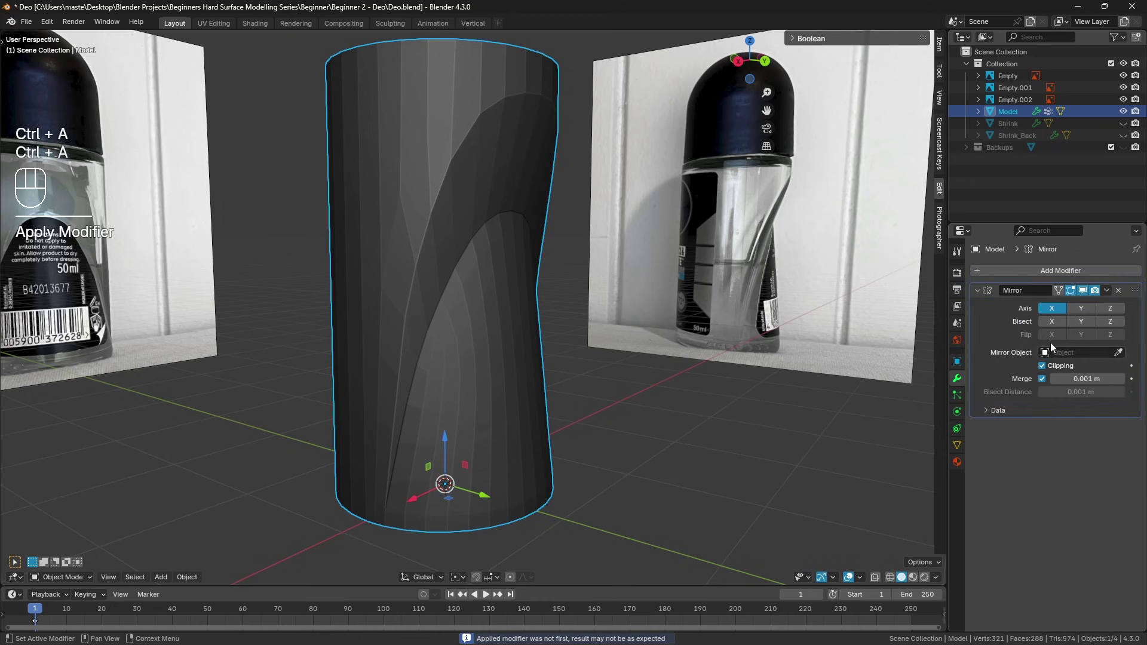
# Add one loop cut along the recessed band that curves around the outside of the back panel's arched outline
pyautogui.scroll(4, 536, 422)
pyautogui.press('Tab')
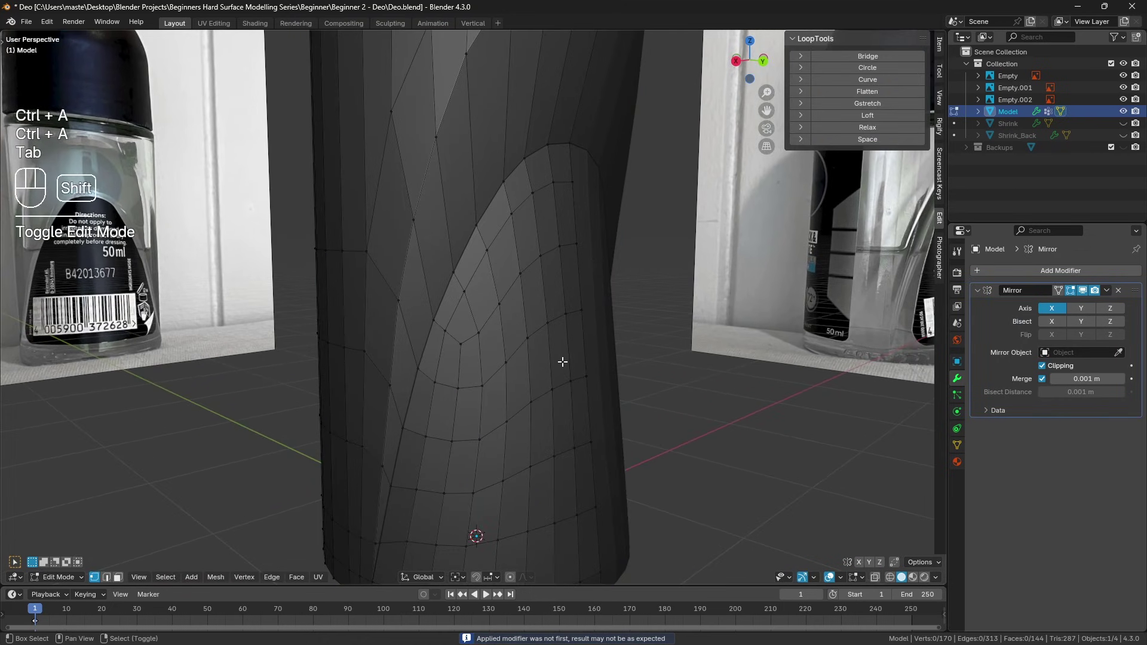
pyautogui.scroll(-3, 506, 420)
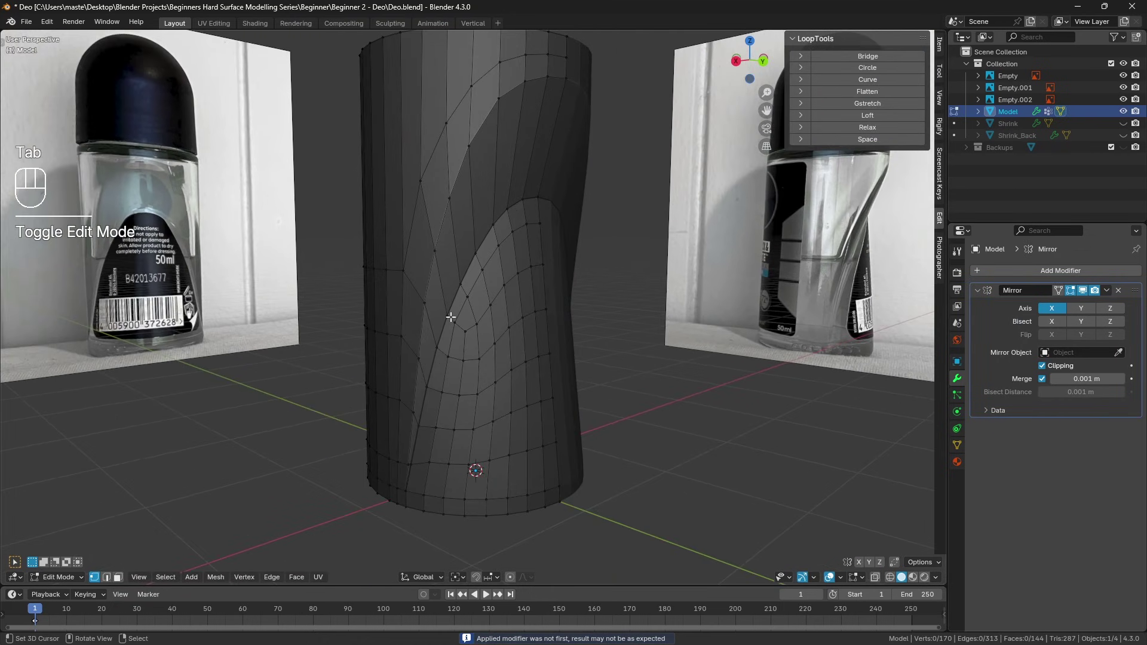
pyautogui.scroll(2, 460, 299)
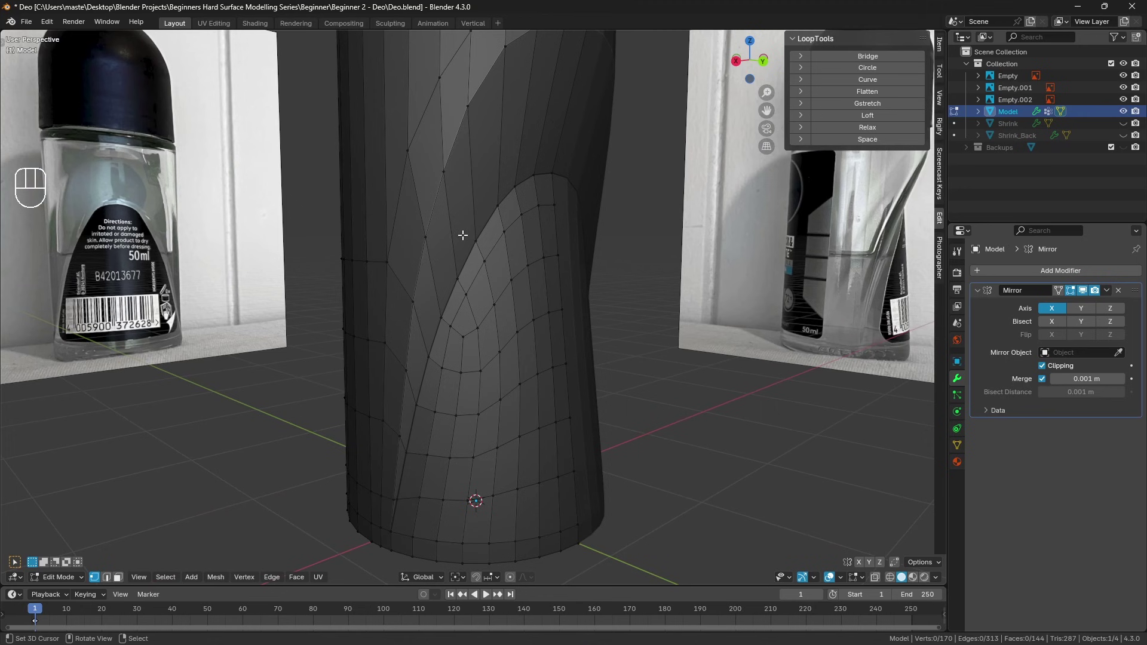
pyautogui.hotkey('ctrl', 'r')
pyautogui.click(458, 220)
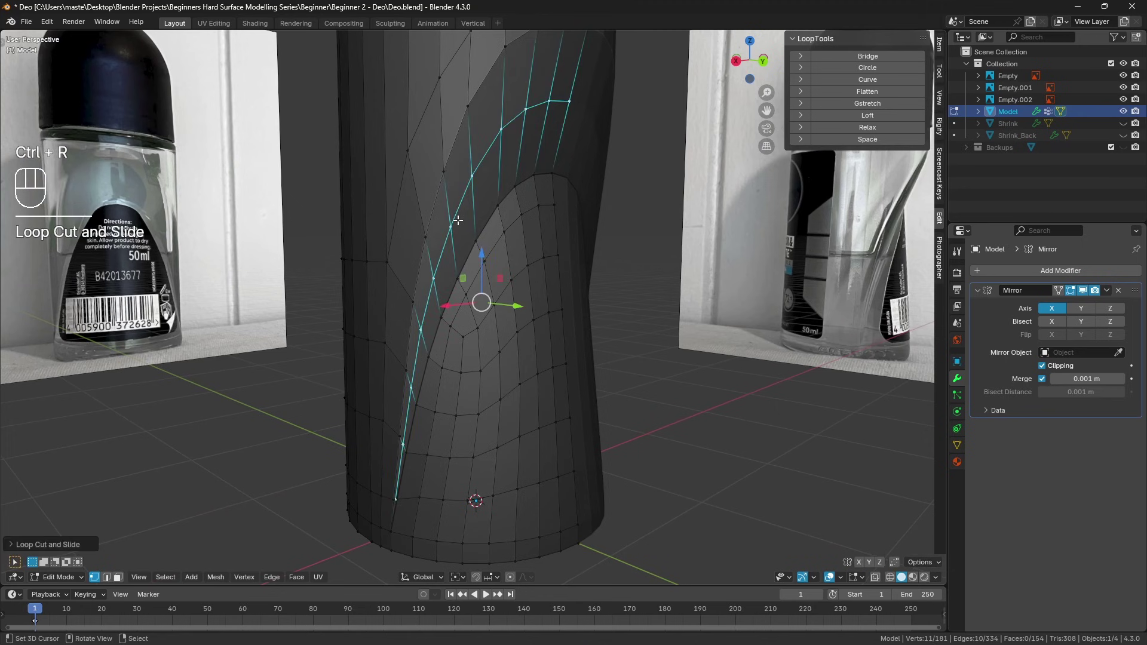
# Edge-slide the new loop close to the panel's arched outline, leaving its lowest vertex out of the selection
pyautogui.moveTo(466, 255); pyautogui.dragTo(461, 299, button='middle')
pyautogui.scroll(3, 458, 332)
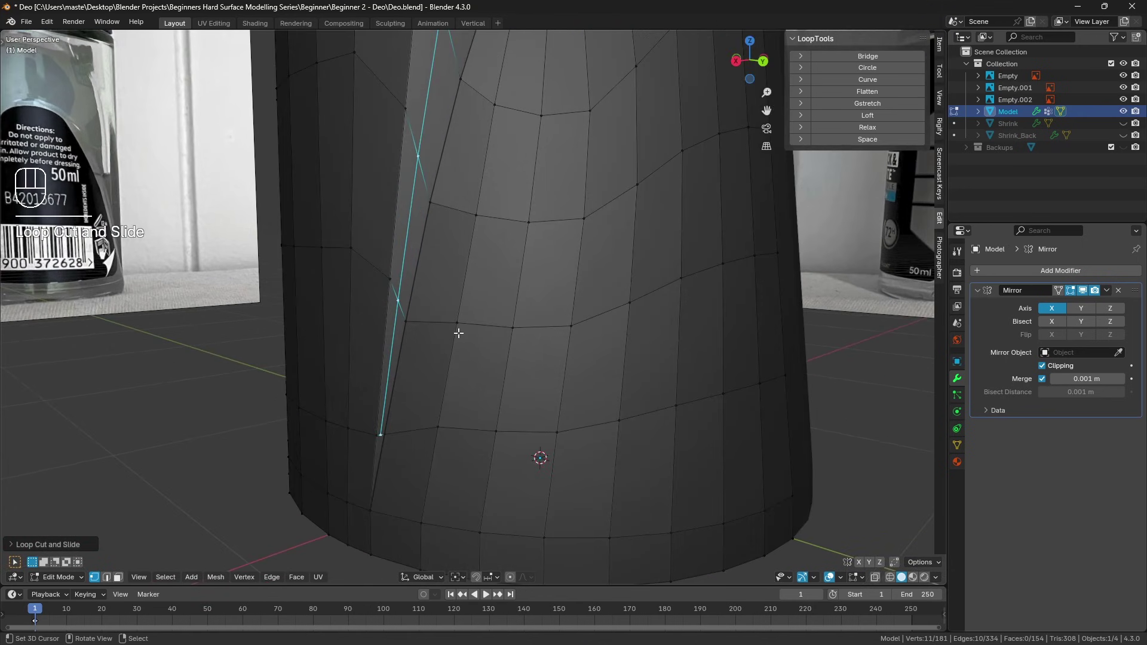
pyautogui.moveTo(384, 426); pyautogui.dragTo(529, 256, button='middle')
pyautogui.scroll(-3, 453, 381)
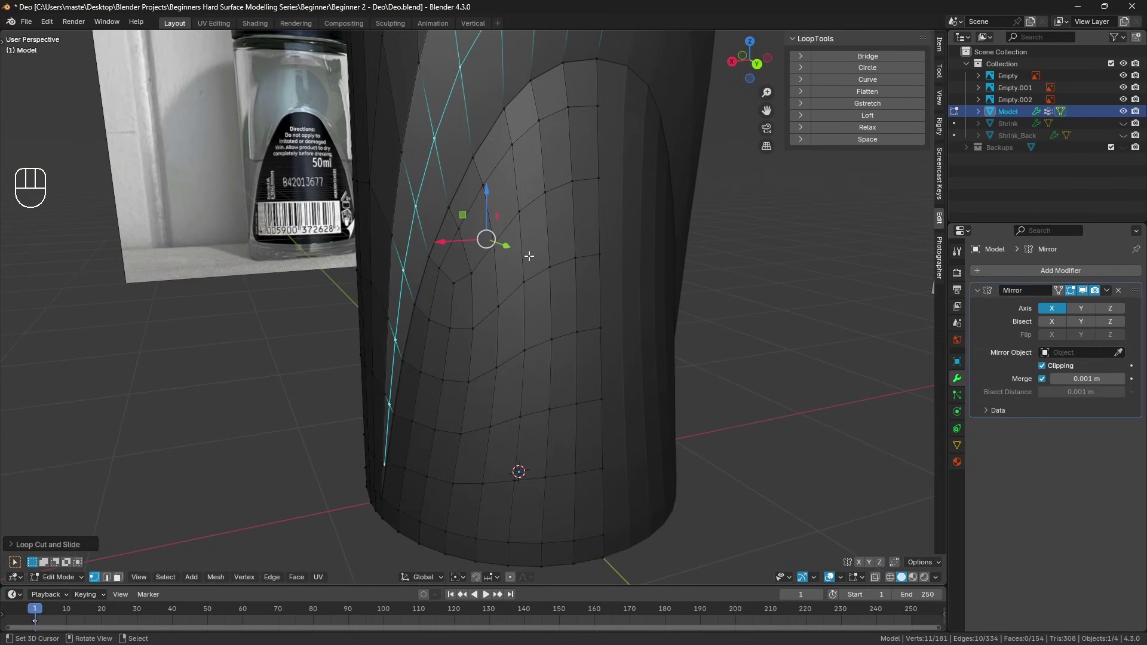
pyautogui.moveTo(484, 295); pyautogui.dragTo(367, 462, button='middle')
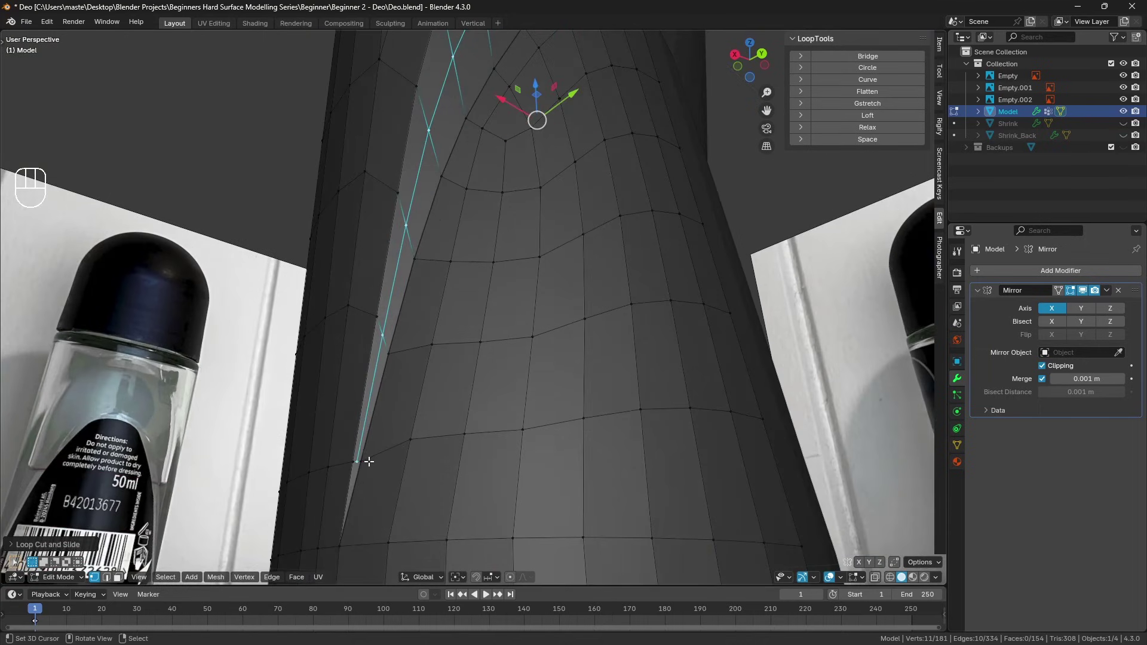
pyautogui.keyDown('shift'); pyautogui.click(359, 461); pyautogui.keyUp('shift')
pyautogui.moveTo(502, 332); pyautogui.dragTo(495, 367, button='middle')
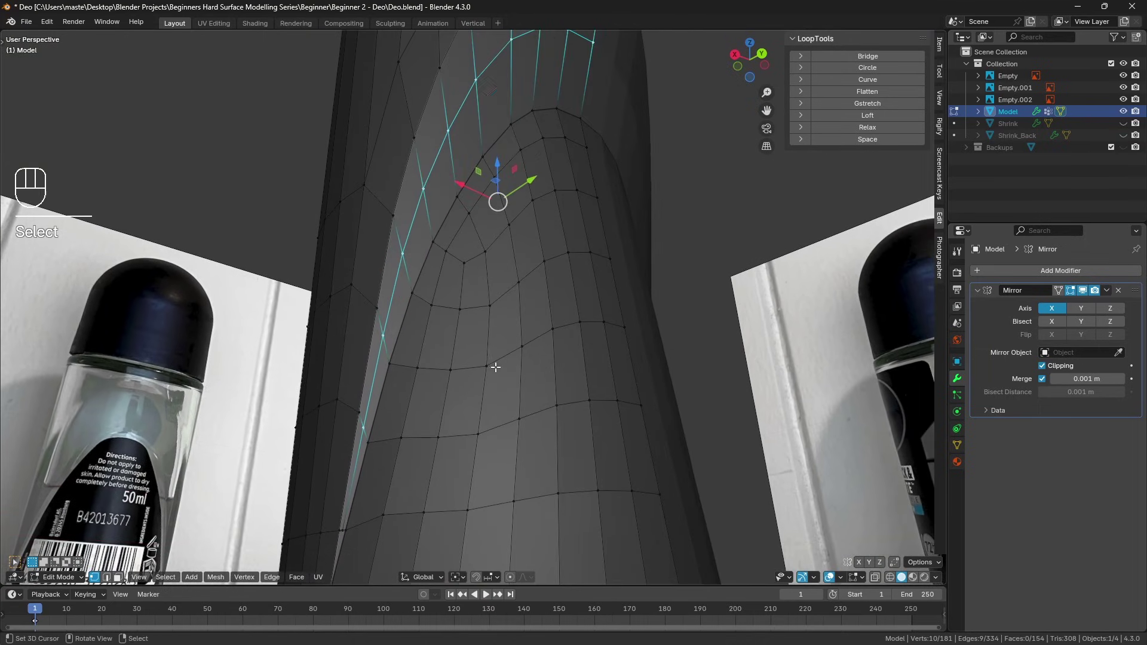
pyautogui.press('g')
pyautogui.press('g')
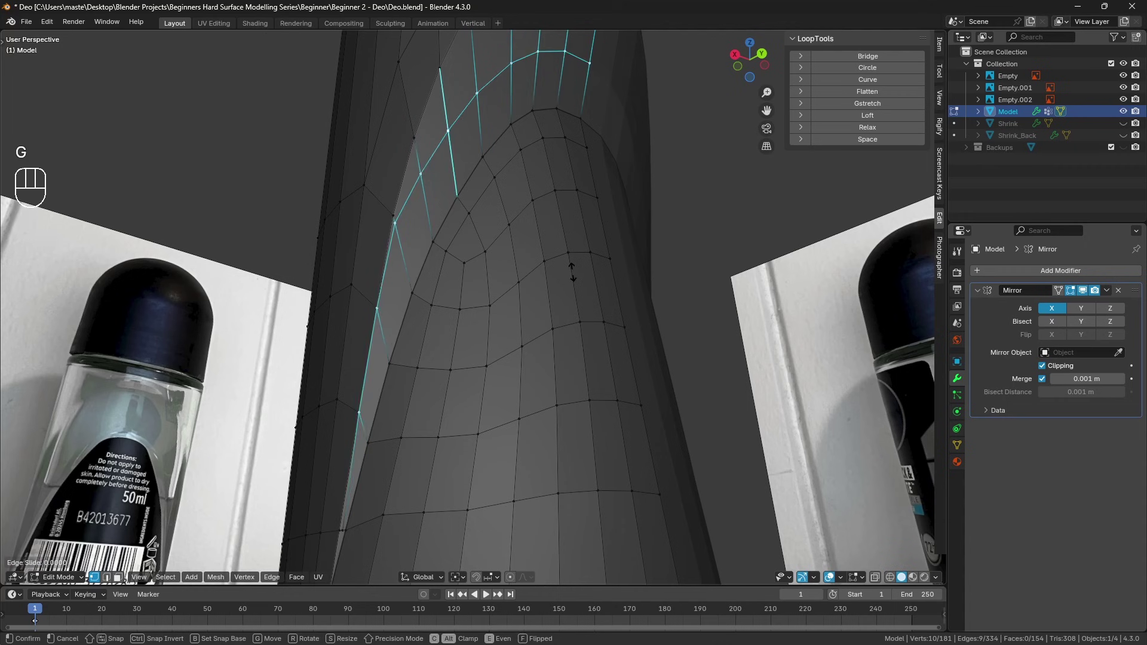
pyautogui.click(589, 323)
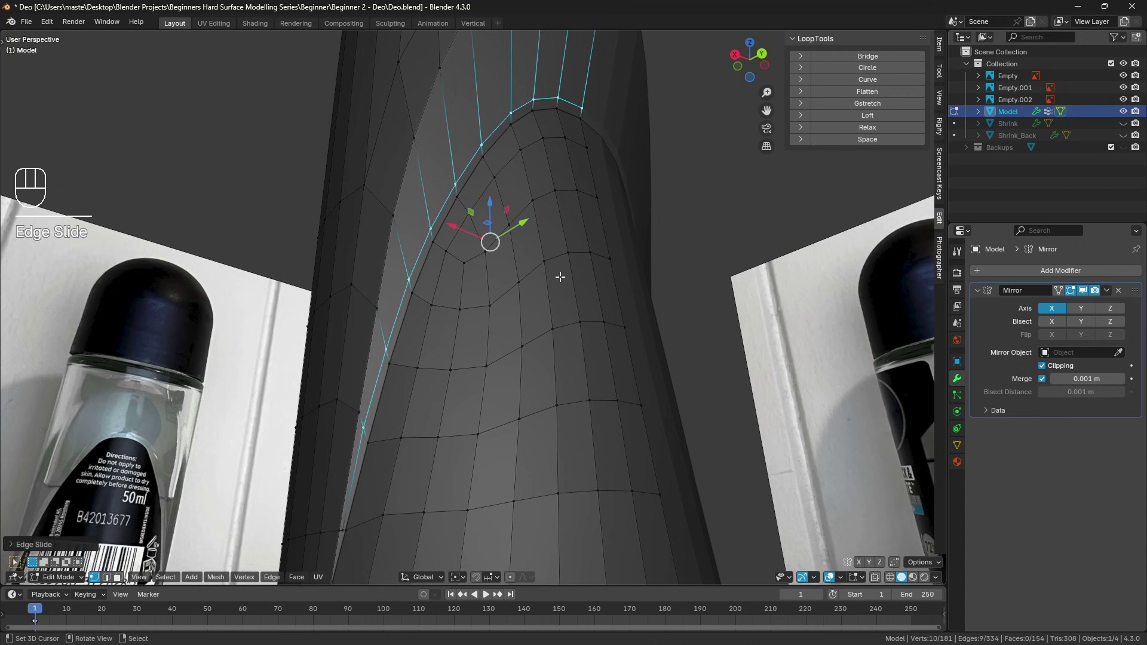
# Vertex-slide the loop's lowest end vertex slightly up along its edge, by a factor of about 0.1
pyautogui.press('a')
pyautogui.press('KP_Decimal')
pyautogui.press('a')
pyautogui.moveTo(524, 292); pyautogui.dragTo(496, 268, button='middle')
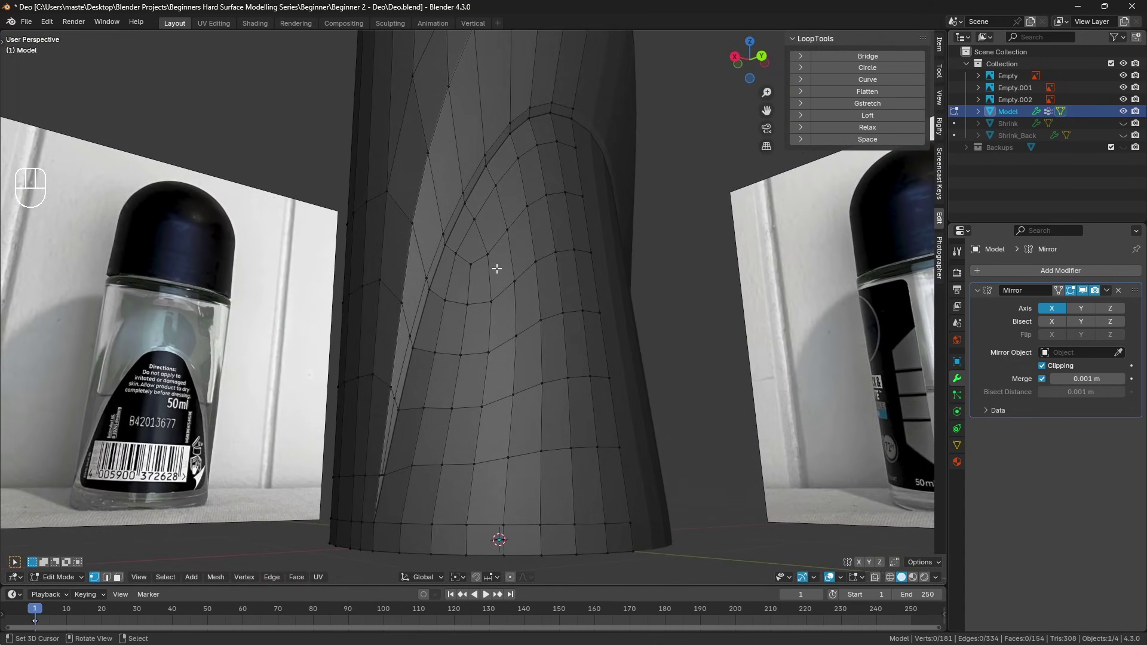
pyautogui.scroll(4, 388, 475)
pyautogui.click(394, 452)
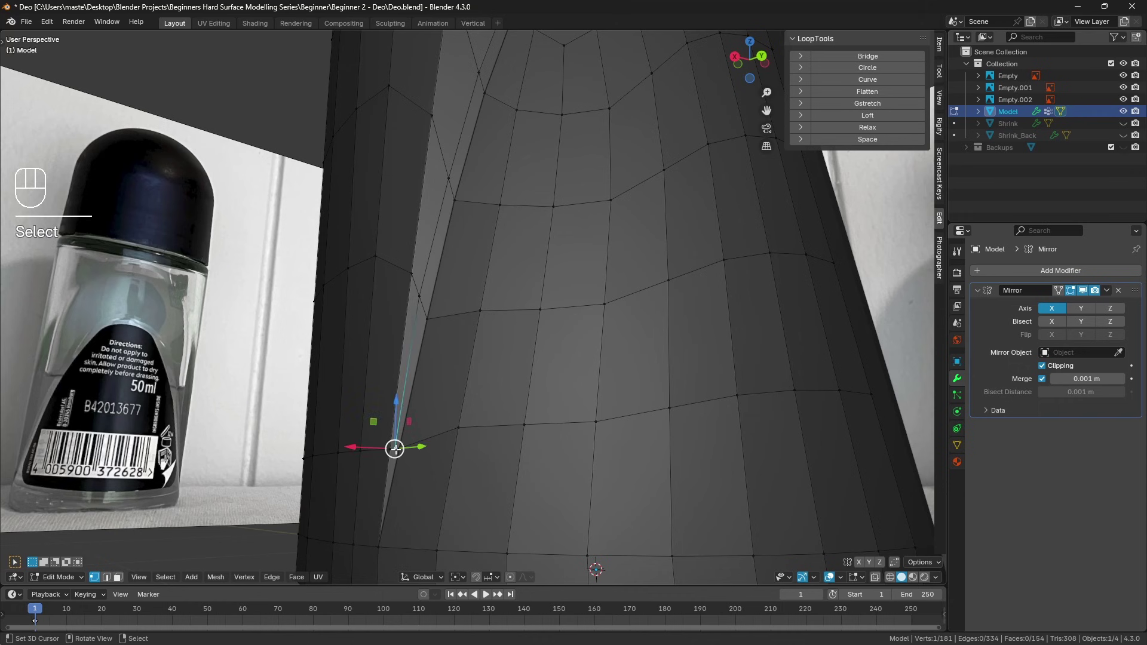
pyautogui.press('g')
pyautogui.press('g')
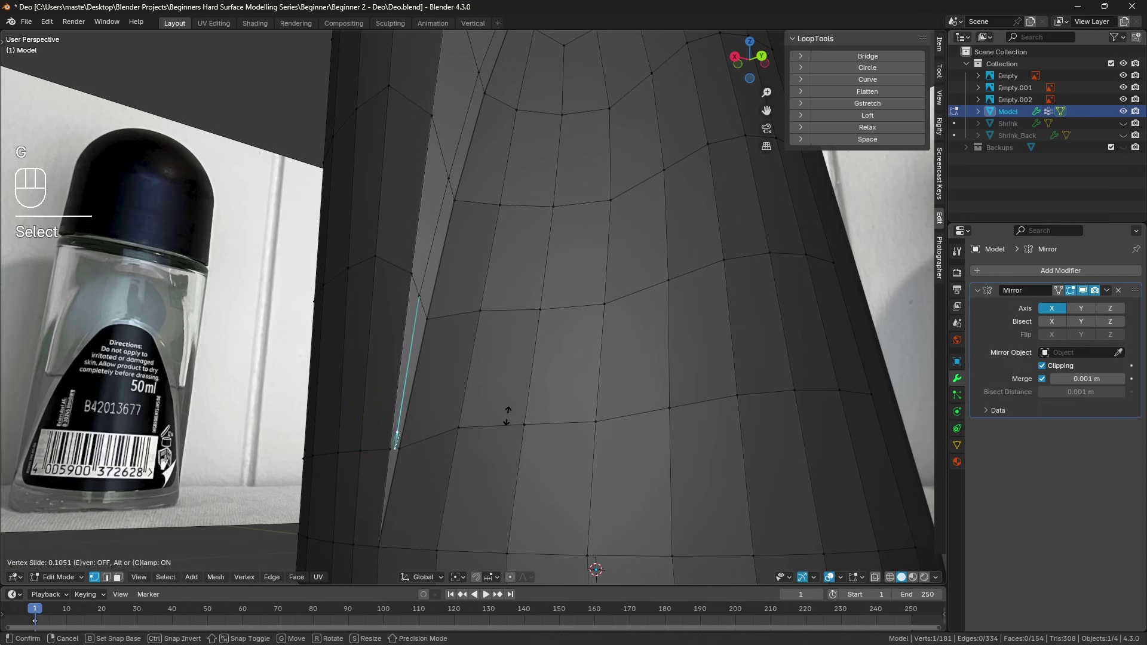
pyautogui.click(507, 416)
# Edge-slide the first arched loop inside the panel outward toward its outline, by a factor of about 0.62
pyautogui.moveTo(507, 417); pyautogui.dragTo(586, 368, button='middle')
pyautogui.press('a')
pyautogui.press('a')
pyautogui.click(108, 577)
pyautogui.keyDown('alt'); pyautogui.click(576, 341); pyautogui.keyUp('alt')
pyautogui.press('g')
pyautogui.press('g')
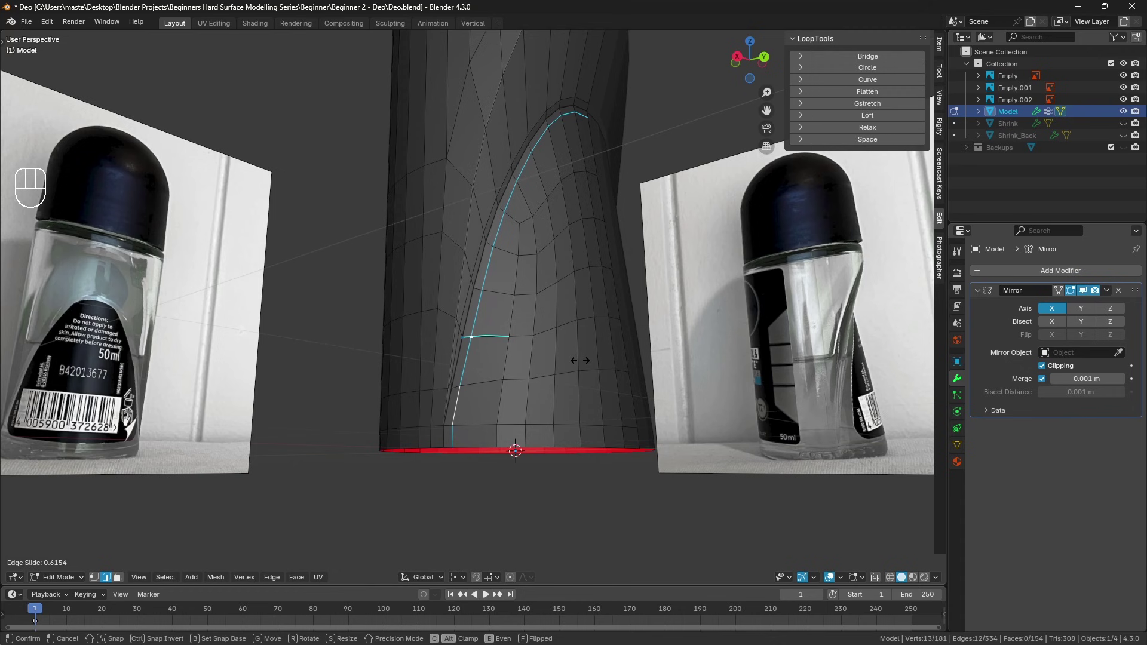
pyautogui.click(578, 360)
# Relax the panel's seven horizontal edge rows, from the one at the pole below the arch down to the base edge
pyautogui.moveTo(578, 360); pyautogui.dragTo(526, 466, button='middle')
pyautogui.click(478, 233)
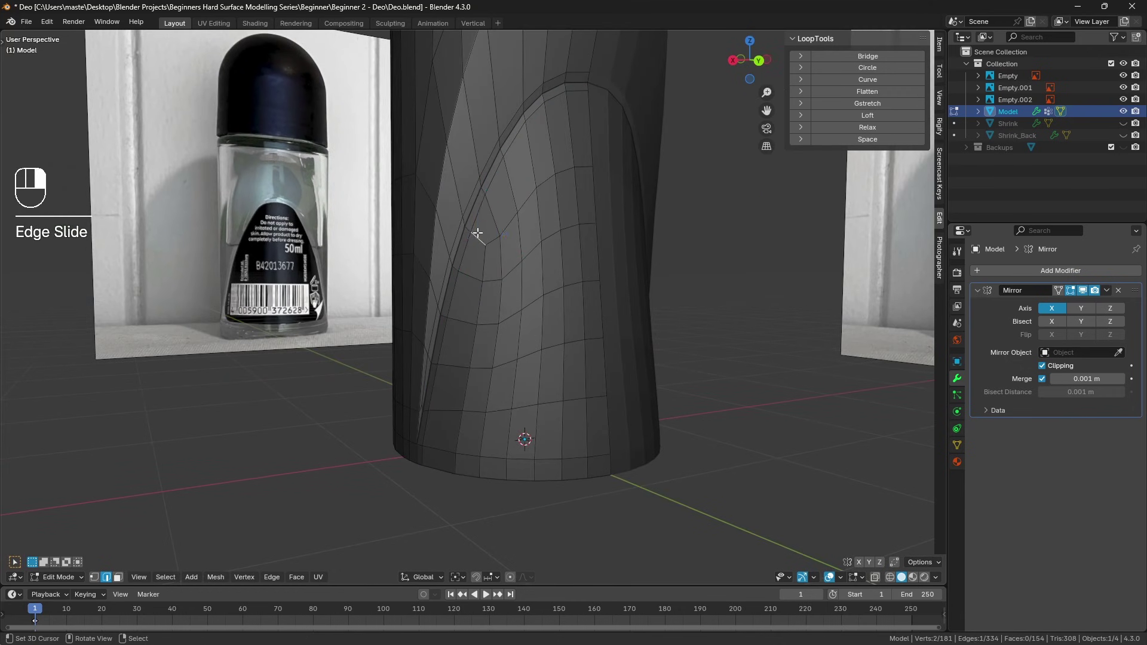
pyautogui.keyDown('ctrl'); pyautogui.click(579, 167); pyautogui.keyUp('ctrl')
pyautogui.keyDown('shift'); pyautogui.click(586, 231); pyautogui.keyUp('shift')
pyautogui.keyDown('ctrl'); pyautogui.click(464, 275); pyautogui.keyUp('ctrl')
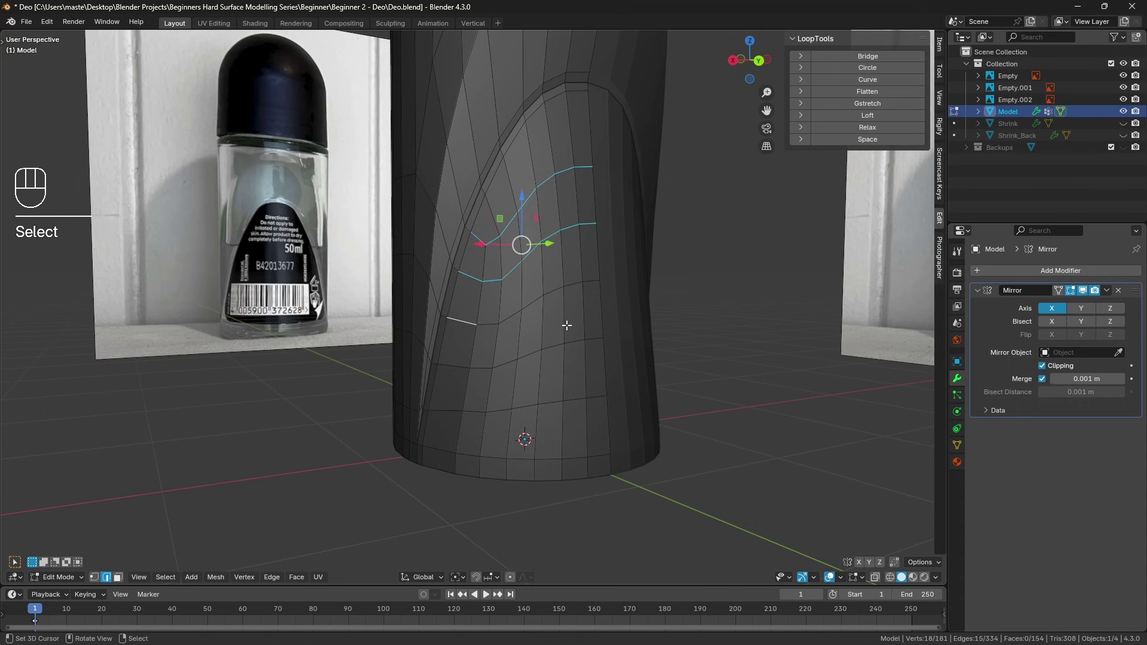
pyautogui.keyDown('ctrl'); pyautogui.click(597, 281); pyautogui.keyUp('ctrl')
pyautogui.keyDown('shift'); pyautogui.click(592, 339); pyautogui.keyUp('shift')
pyautogui.keyDown('ctrl'); pyautogui.click(454, 365); pyautogui.keyUp('ctrl')
pyautogui.keyDown('shift'); pyautogui.click(468, 410); pyautogui.keyUp('shift')
pyautogui.keyDown('ctrl'); pyautogui.click(594, 398); pyautogui.keyUp('ctrl')
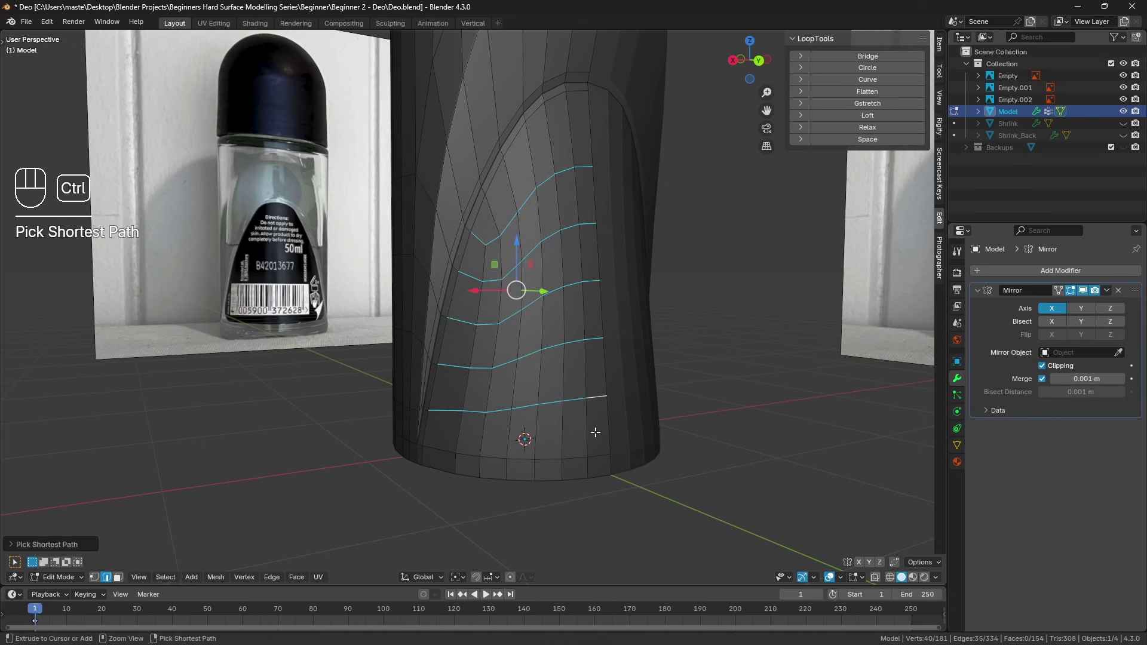
pyautogui.keyDown('shift'); pyautogui.click(436, 460); pyautogui.keyUp('shift')
pyautogui.keyDown('ctrl'); pyautogui.click(625, 474); pyautogui.keyUp('ctrl')
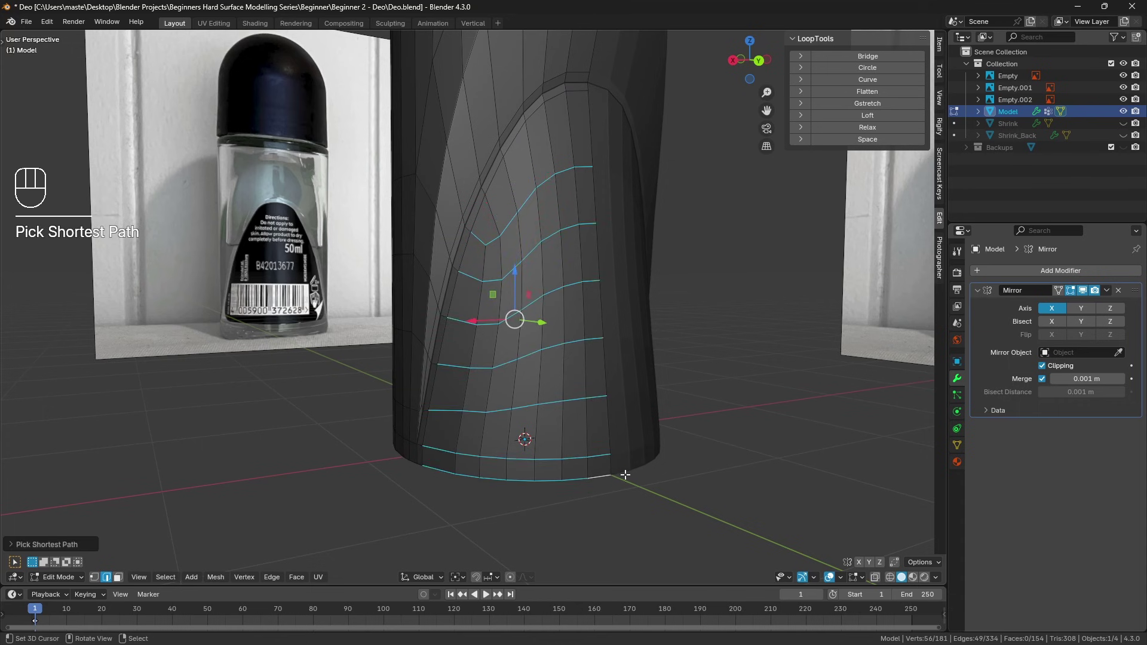
pyautogui.press('q')
pyautogui.click(779, 411)
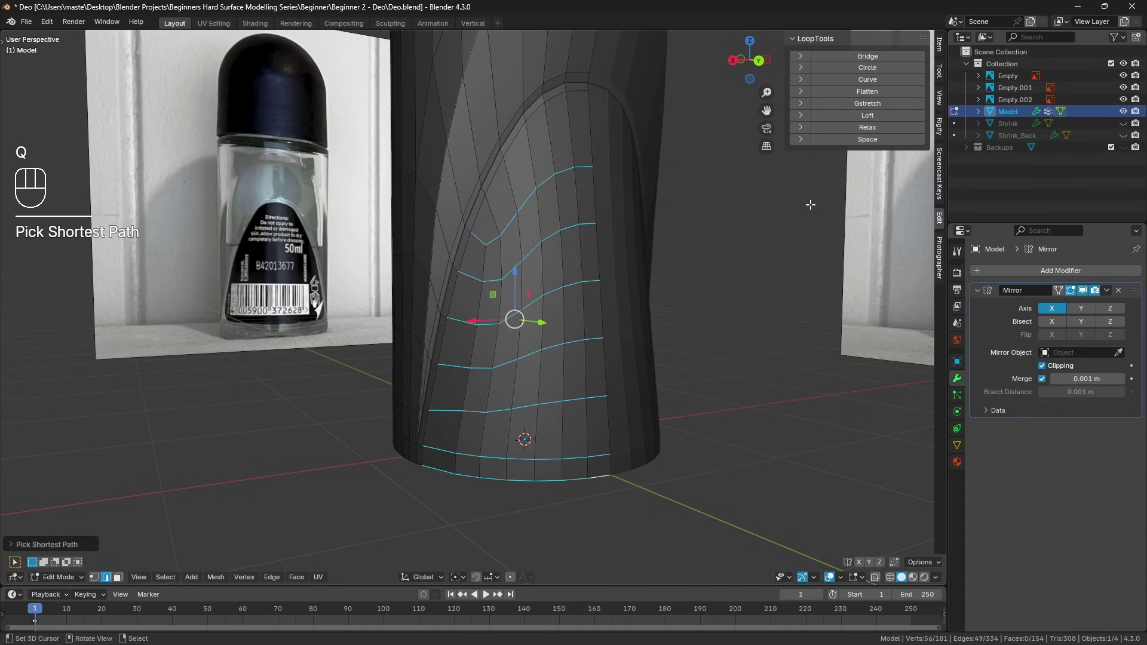
pyautogui.click(876, 128)
pyautogui.moveTo(876, 128); pyautogui.dragTo(573, 318, button='middle')
pyautogui.press('a')
pyautogui.press('a')
# Apply smooth shading to the whole bottle body in Object Mode
pyautogui.press('Tab')
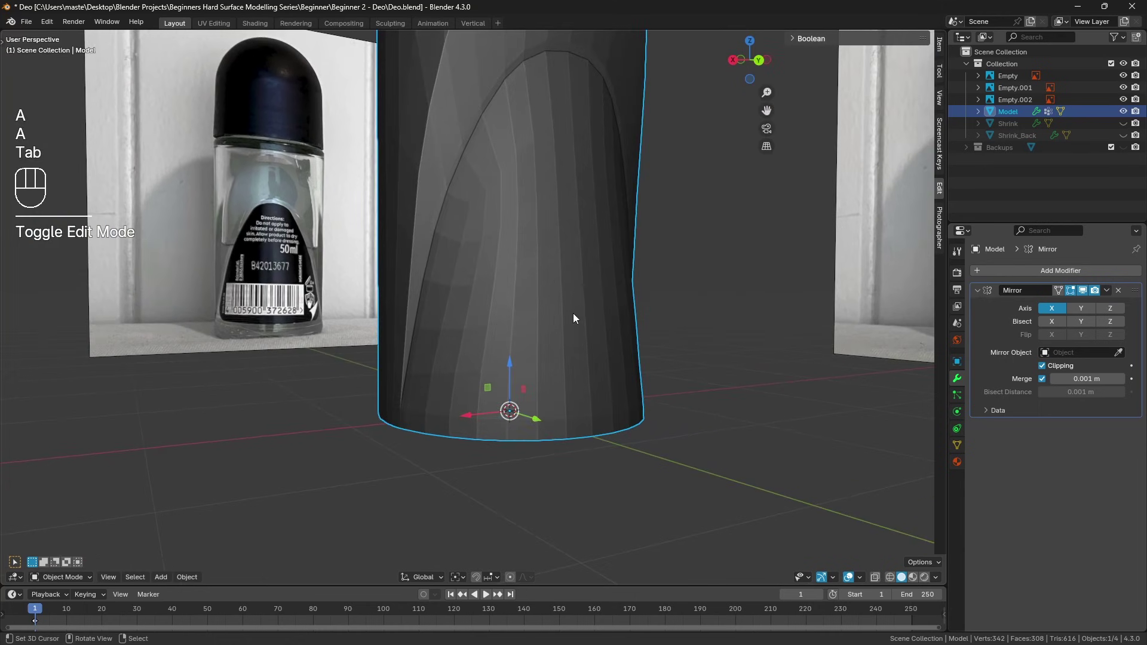
pyautogui.click(187, 575)
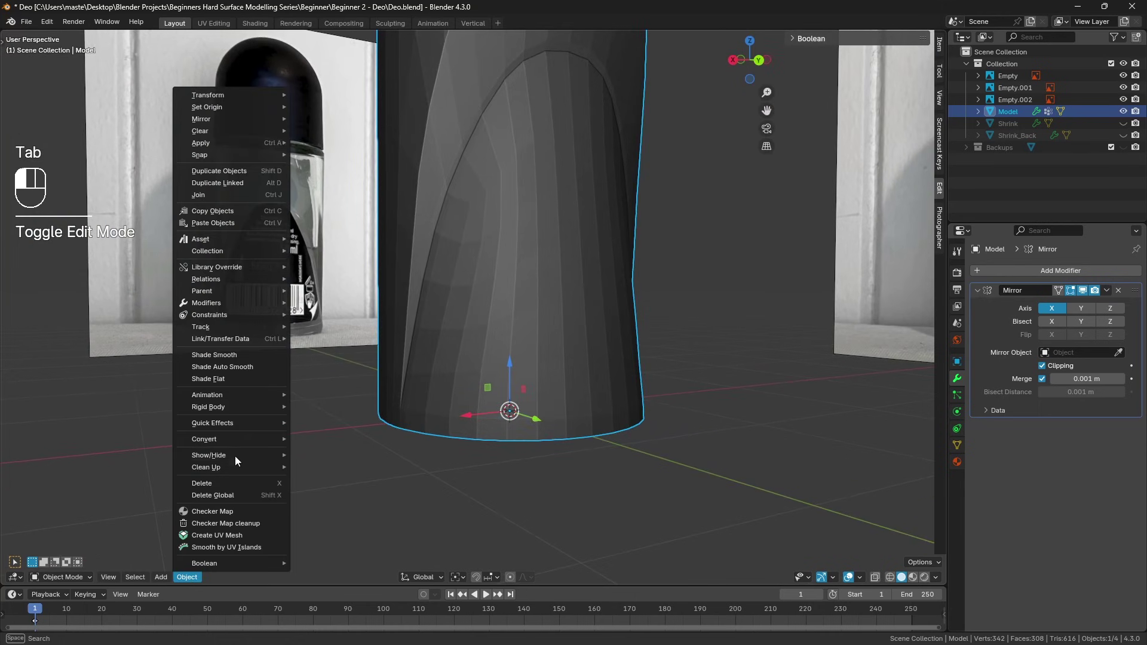
pyautogui.click(223, 353)
# Add a Subdivision Surface modifier to the bottle body with viewport and render levels set to 4
pyautogui.click(1049, 272)
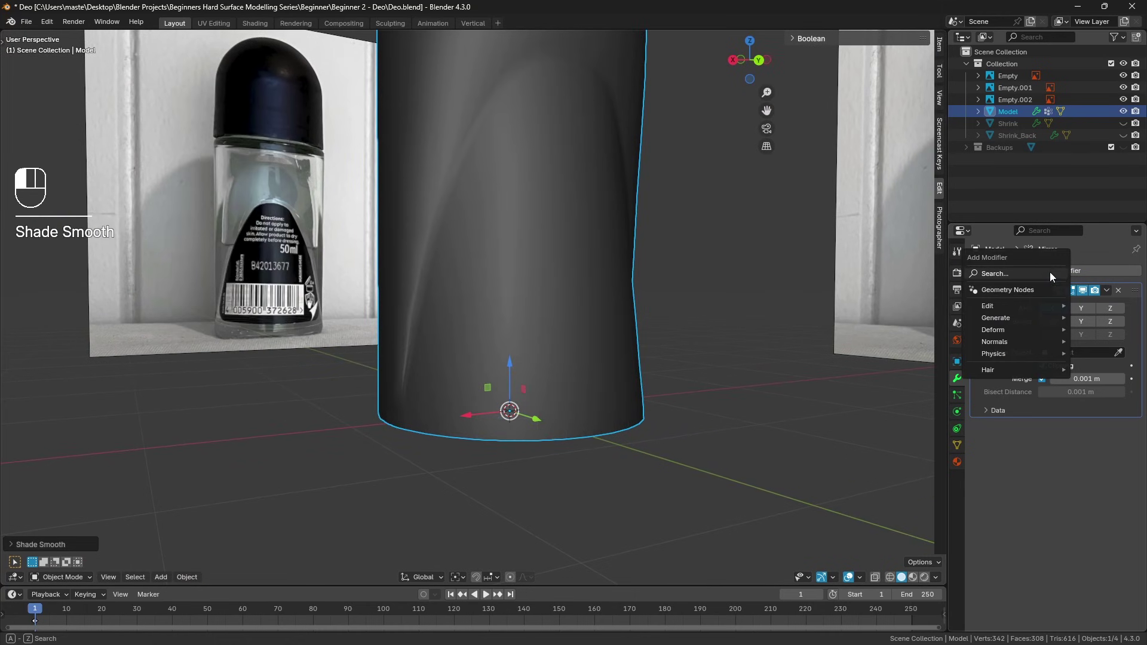
pyautogui.write('subd')
pyautogui.press('Return')
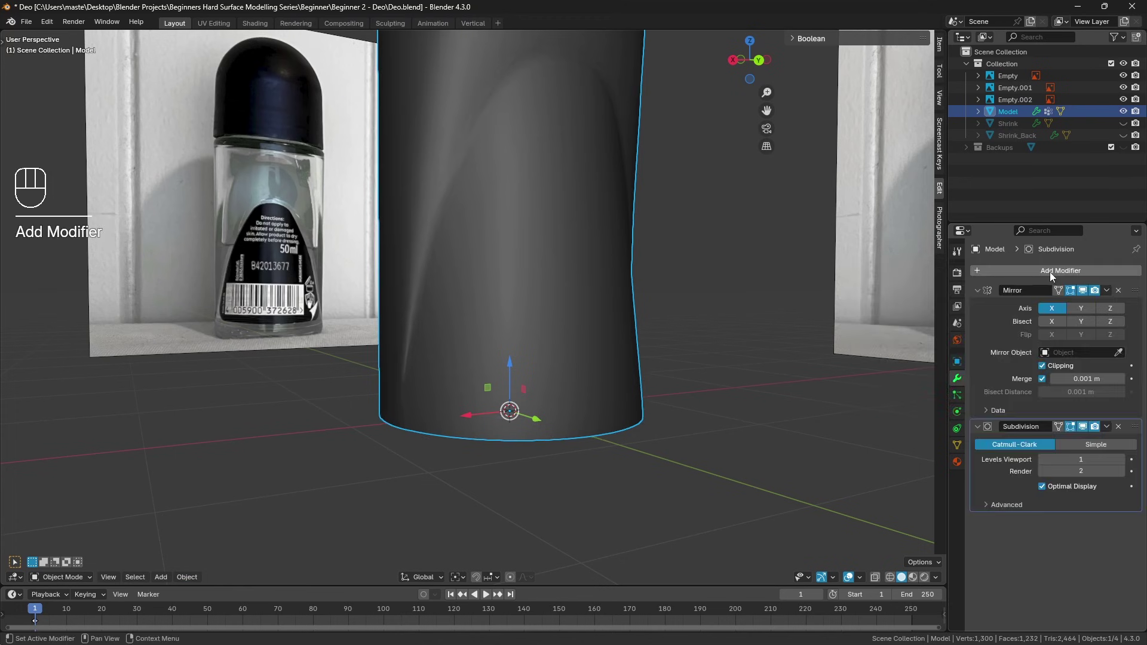
pyautogui.click(1087, 461)
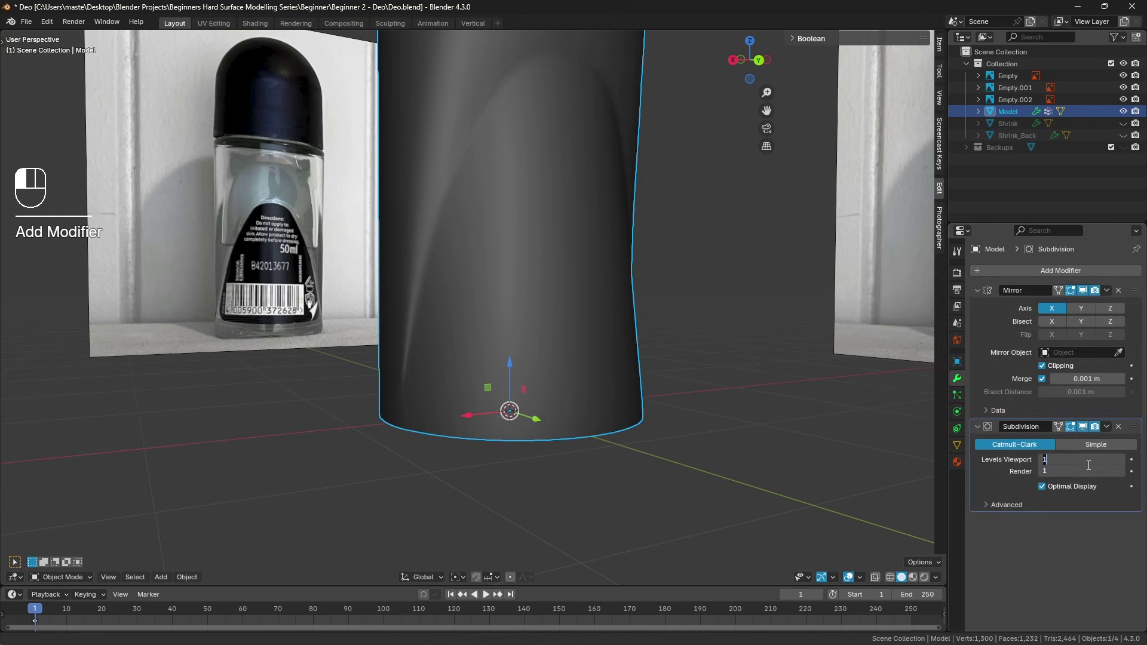
pyautogui.write('4')
pyautogui.press('Return')
# Examine the subdivided surface and its edges where the panel's arched outline runs down into the base
pyautogui.moveTo(521, 308); pyautogui.dragTo(550, 312, button='middle')
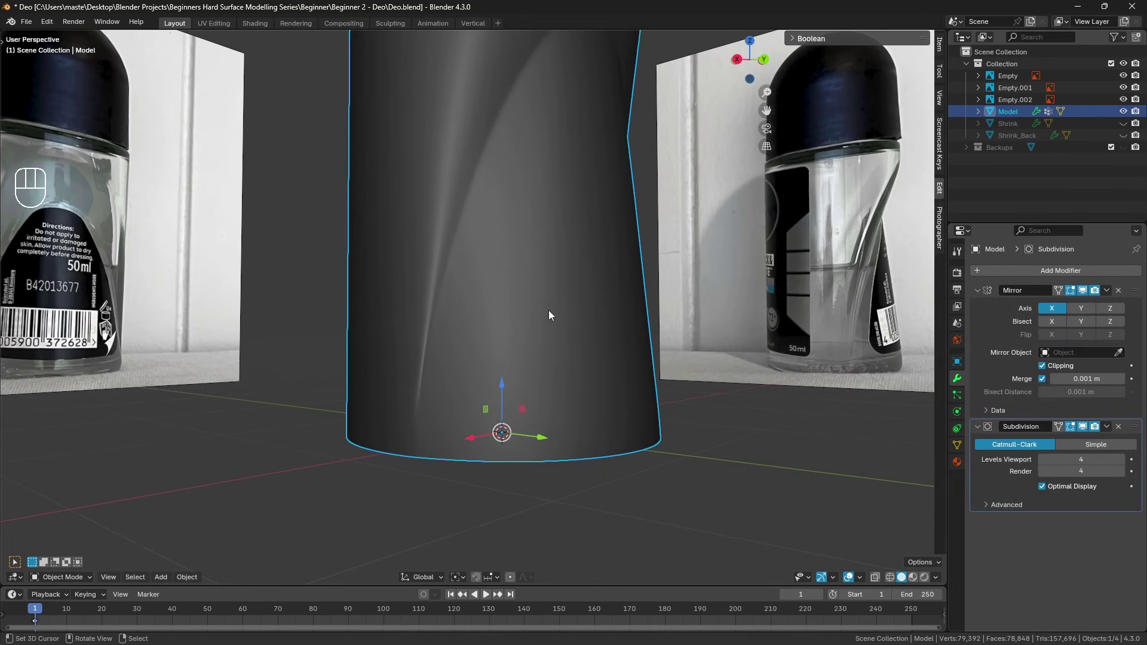
pyautogui.press('a')
pyautogui.press('a')
pyautogui.click(450, 423)
pyautogui.scroll(2, 421, 458)
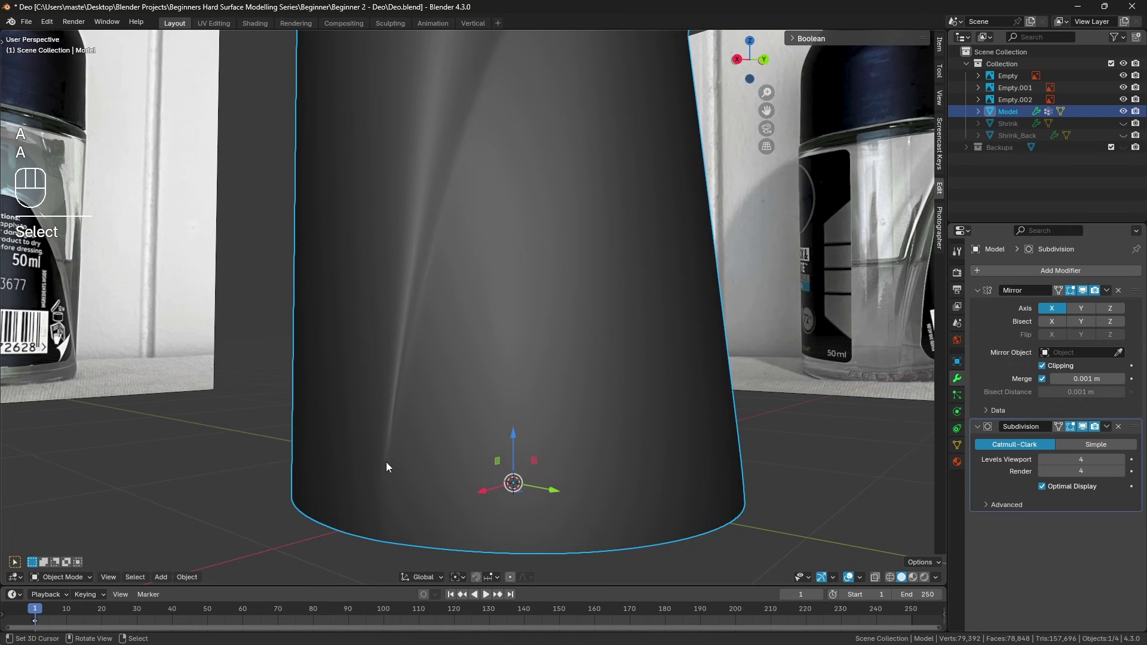
pyautogui.press('Tab')
pyautogui.scroll(-1, 416, 503)
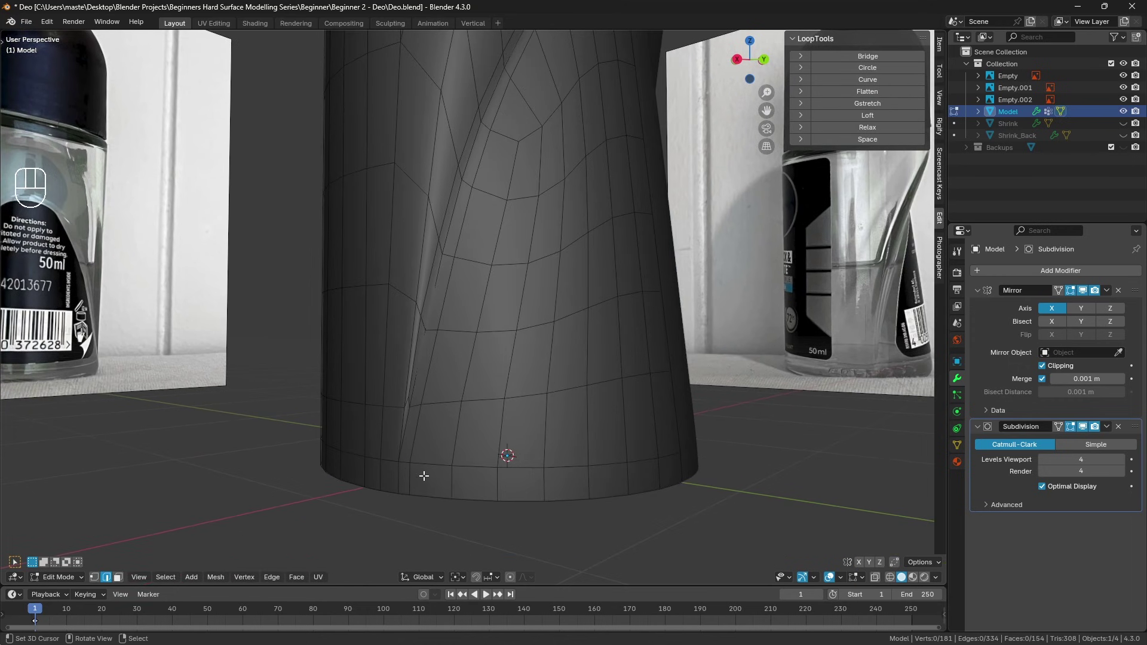
pyautogui.click(399, 472)
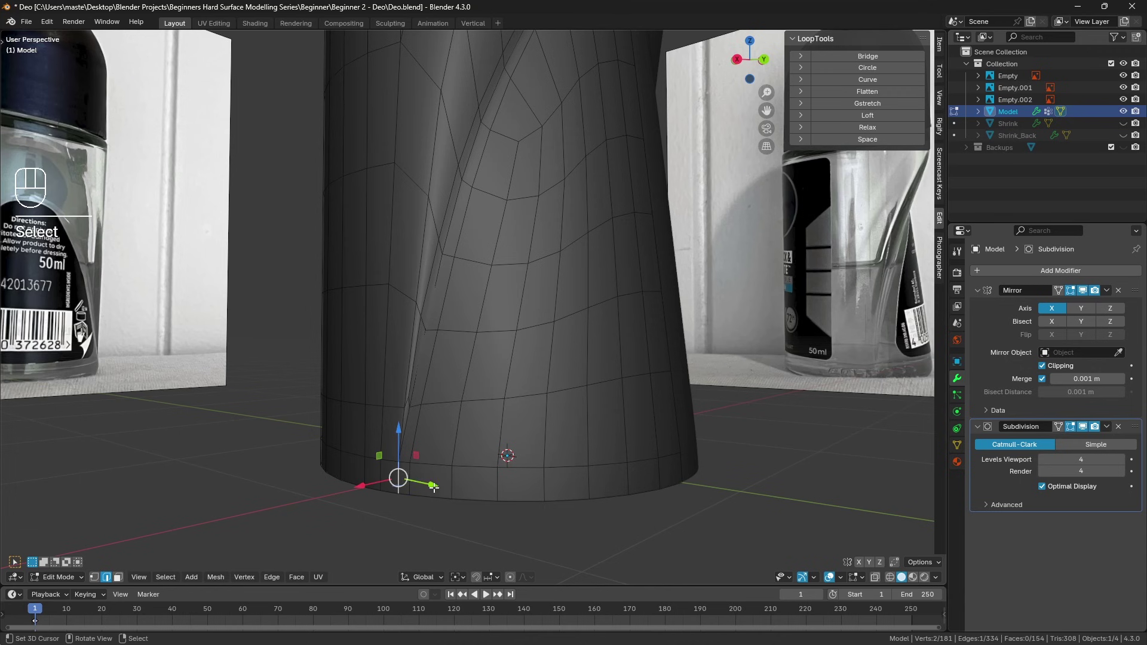
pyautogui.press('a')
pyautogui.press('a')
# Space and relax the two lowest horizontal edge rows of the panel, from its lower corner to the mirror seam
pyautogui.click(407, 466)
pyautogui.moveTo(536, 470); pyautogui.dragTo(573, 478, button='middle')
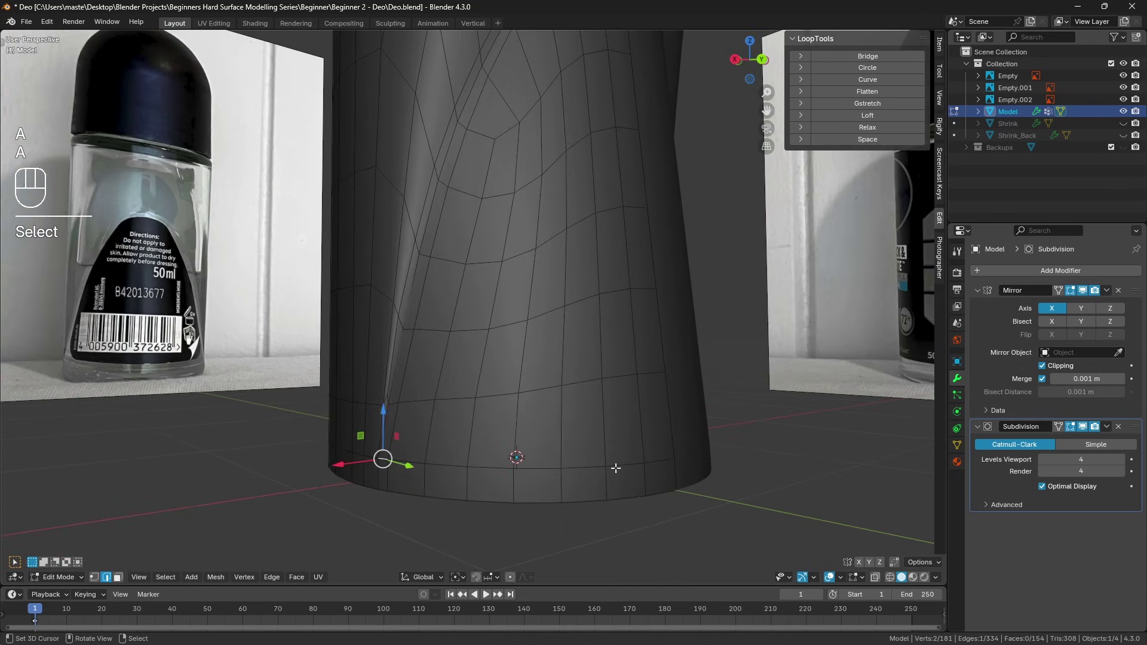
pyautogui.keyDown('ctrl'); pyautogui.click(662, 495); pyautogui.keyUp('ctrl')
pyautogui.keyDown('shift'); pyautogui.click(662, 495); pyautogui.keyUp('shift')
pyautogui.keyDown('ctrl'); pyautogui.click(383, 491); pyautogui.keyUp('ctrl')
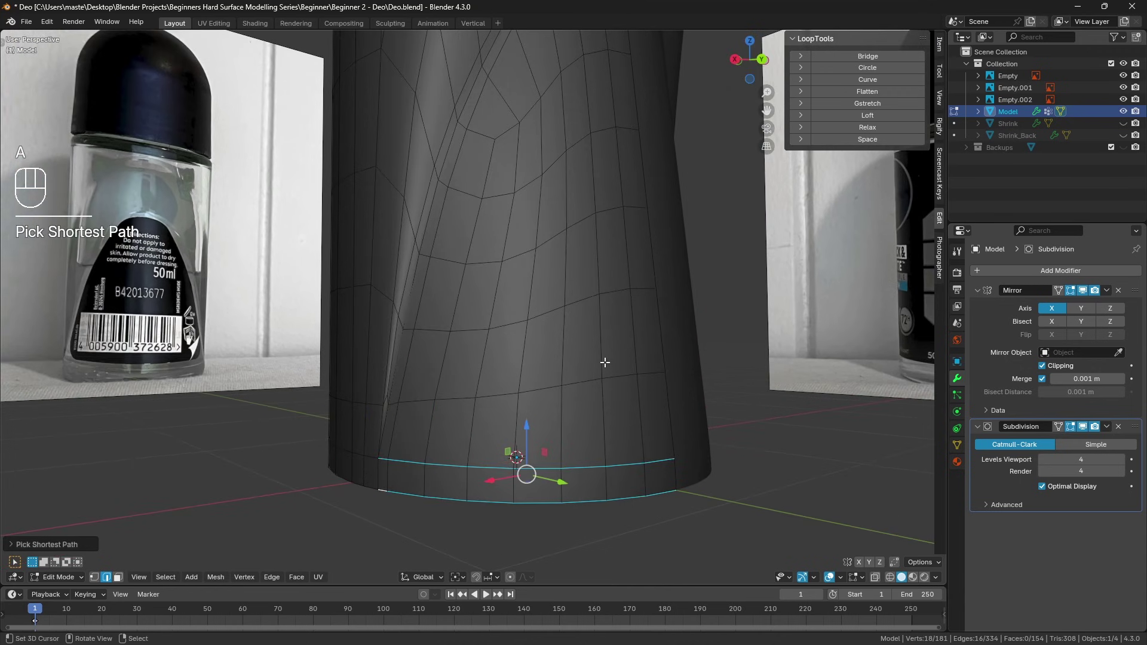
pyautogui.click(873, 139)
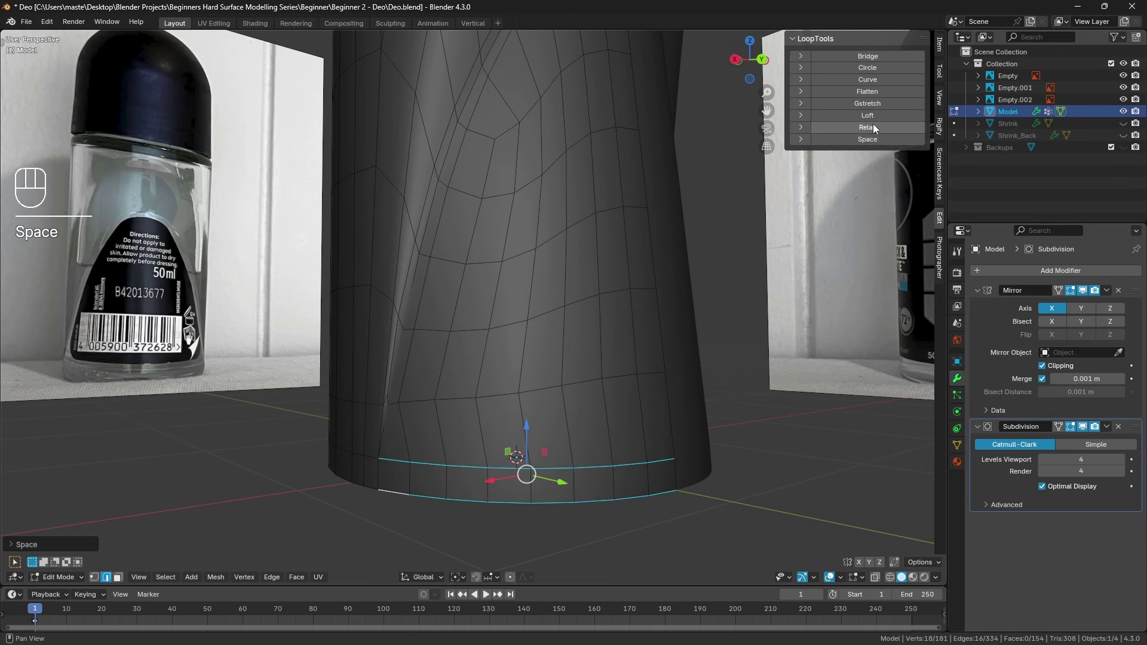
pyautogui.click(872, 123)
pyautogui.moveTo(461, 317); pyautogui.dragTo(412, 478, button='middle')
pyautogui.press('a')
pyautogui.press('a')
pyautogui.press('Tab')
pyautogui.press('Tab')
# Space and relax the two lowest horizontal edge rows outside the panel, from its lower corner around to the front mirror seam
pyautogui.moveTo(365, 509); pyautogui.dragTo(403, 502, button='middle')
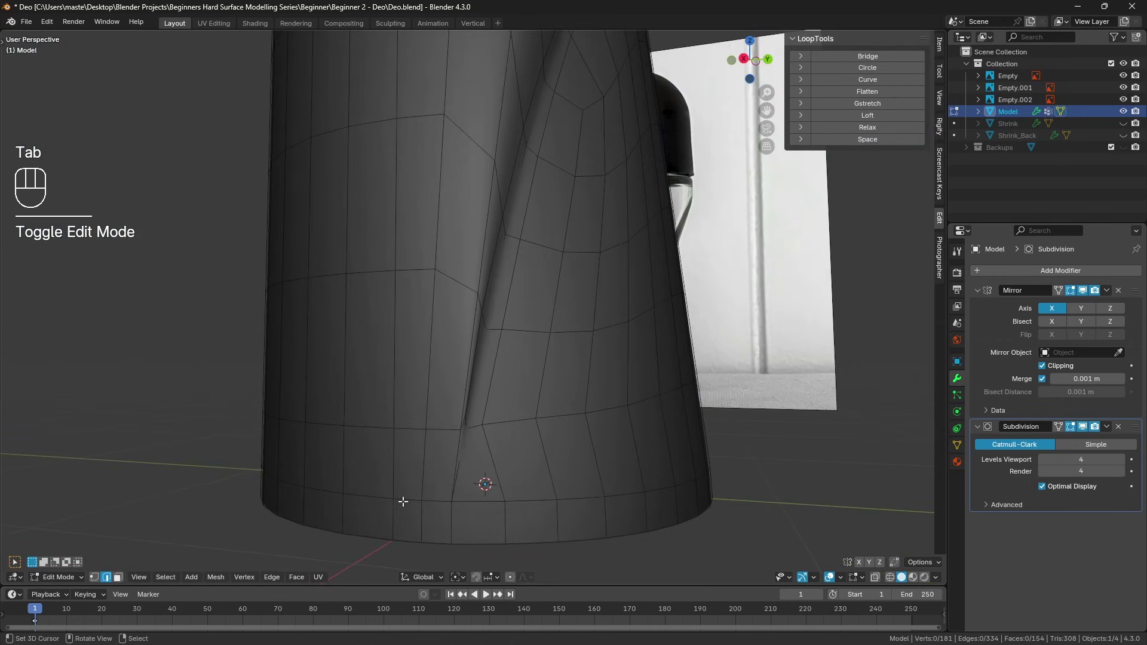
pyautogui.click(435, 541)
pyautogui.moveTo(435, 542); pyautogui.dragTo(511, 435, button='middle')
pyautogui.keyDown('ctrl'); pyautogui.click(330, 482); pyautogui.keyUp('ctrl')
pyautogui.keyDown('ctrl'); pyautogui.click(481, 468); pyautogui.keyUp('ctrl')
pyautogui.keyDown('ctrl'); pyautogui.click(315, 402); pyautogui.keyUp('ctrl')
pyautogui.press('c')
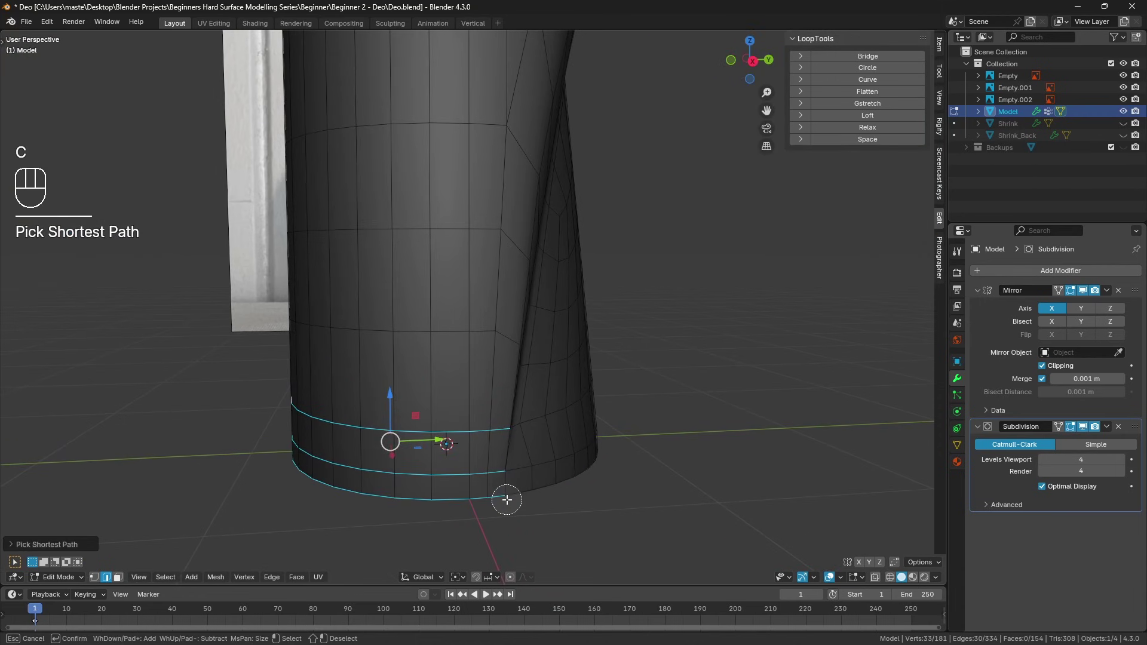
pyautogui.rightClick(506, 499)
pyautogui.keyDown('alt'); pyautogui.keyDown('shift'); pyautogui.rightClick(476, 431); pyautogui.keyUp('shift'); pyautogui.keyUp('alt')
pyautogui.press('a')
pyautogui.press('a')
pyautogui.moveTo(528, 468); pyautogui.dragTo(481, 457, button='middle')
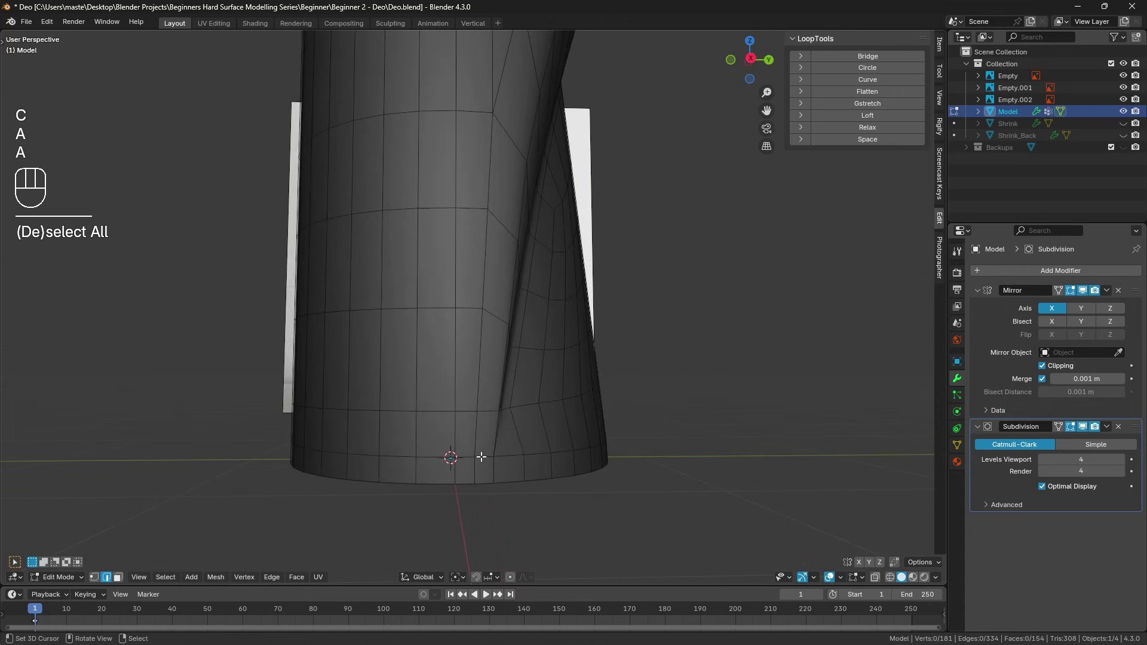
pyautogui.hotkey('ctrl', 'z')
pyautogui.hotkey('ctrl', 'z')
pyautogui.hotkey('ctrl', 'z')
pyautogui.hotkey('ctrl', 'shift', 'z')
pyautogui.press('q')
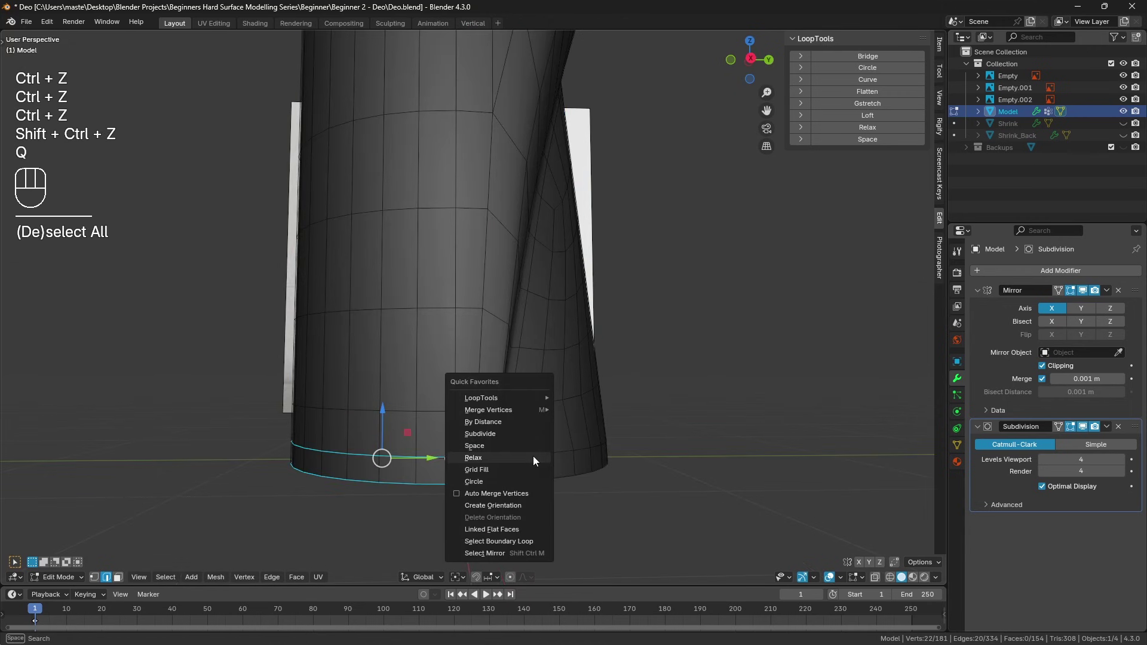
pyautogui.click(864, 140)
pyautogui.click(867, 127)
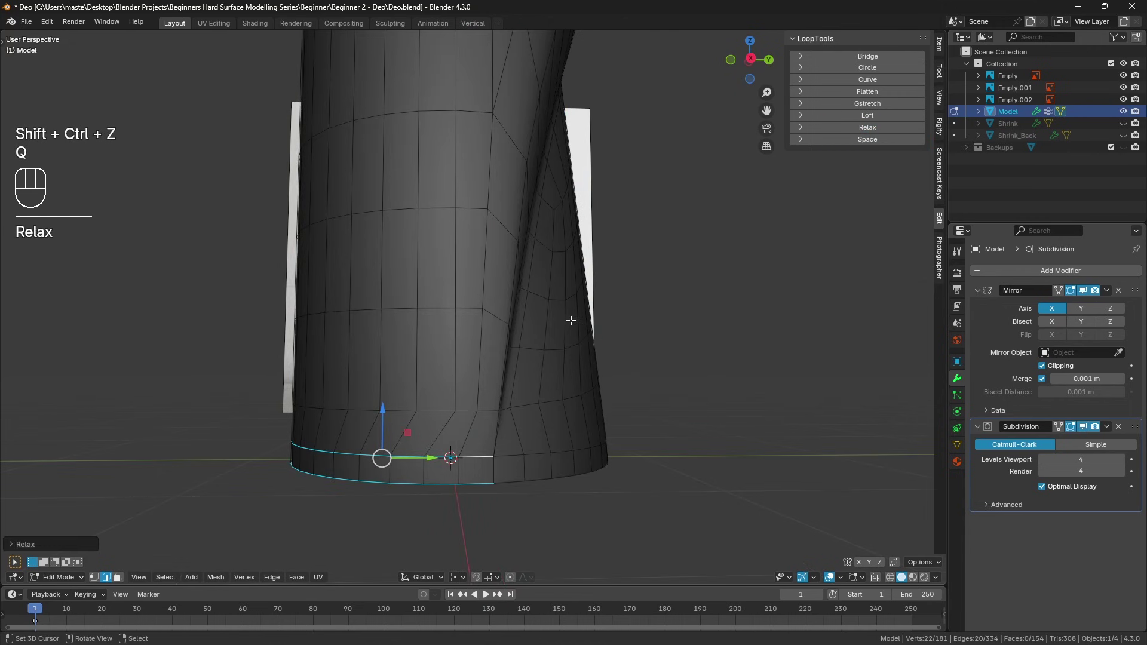
pyautogui.press('a')
pyautogui.press('a')
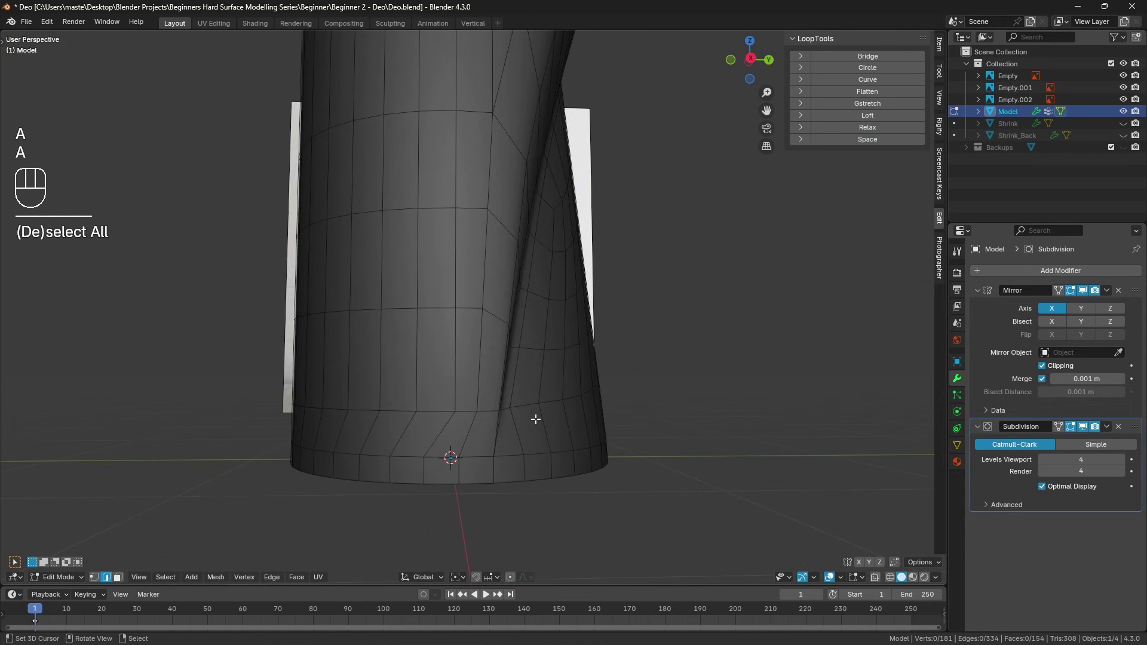
# Edge-slide the supporting loop running outside the large arched outline, from the base up to the mirror seam
pyautogui.click(471, 424)
pyautogui.moveTo(472, 423); pyautogui.dragTo(543, 263, button='middle')
pyautogui.keyDown('ctrl'); pyautogui.click(472, 149); pyautogui.keyUp('ctrl')
pyautogui.keyDown('ctrl'); pyautogui.click(541, 68); pyautogui.keyUp('ctrl')
pyautogui.scroll(3, 543, 263)
pyautogui.press('g')
pyautogui.press('g')
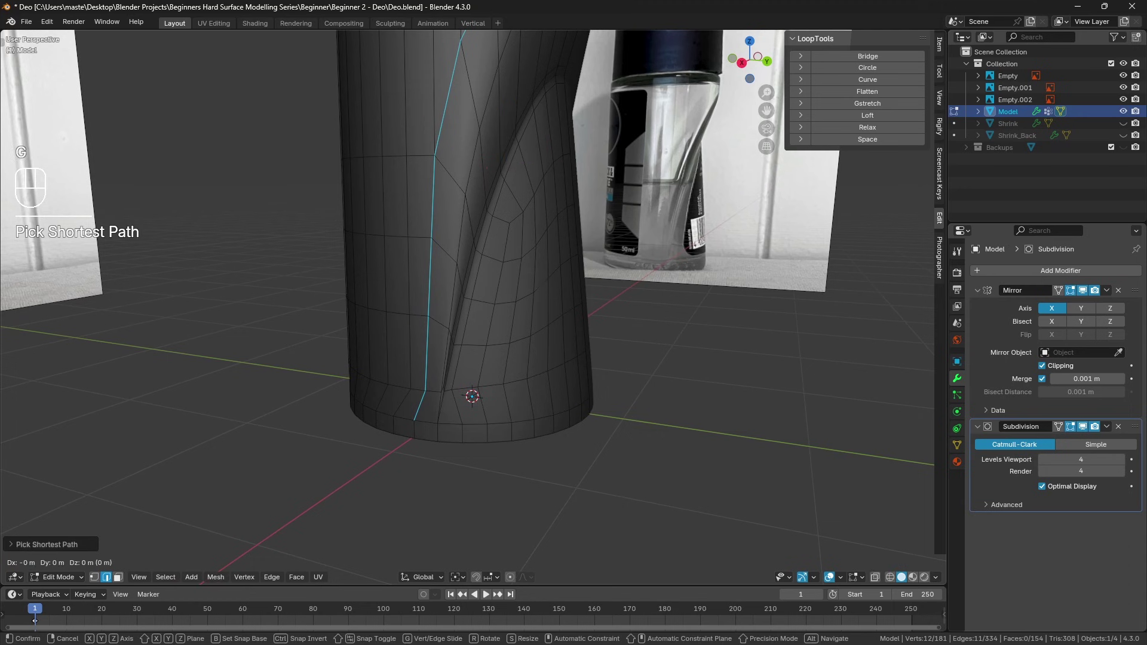
pyautogui.click(553, 290)
pyautogui.keyDown('shift'); pyautogui.moveTo(485, 186); pyautogui.dragTo(472, 323, button='middle'); pyautogui.keyUp('shift')
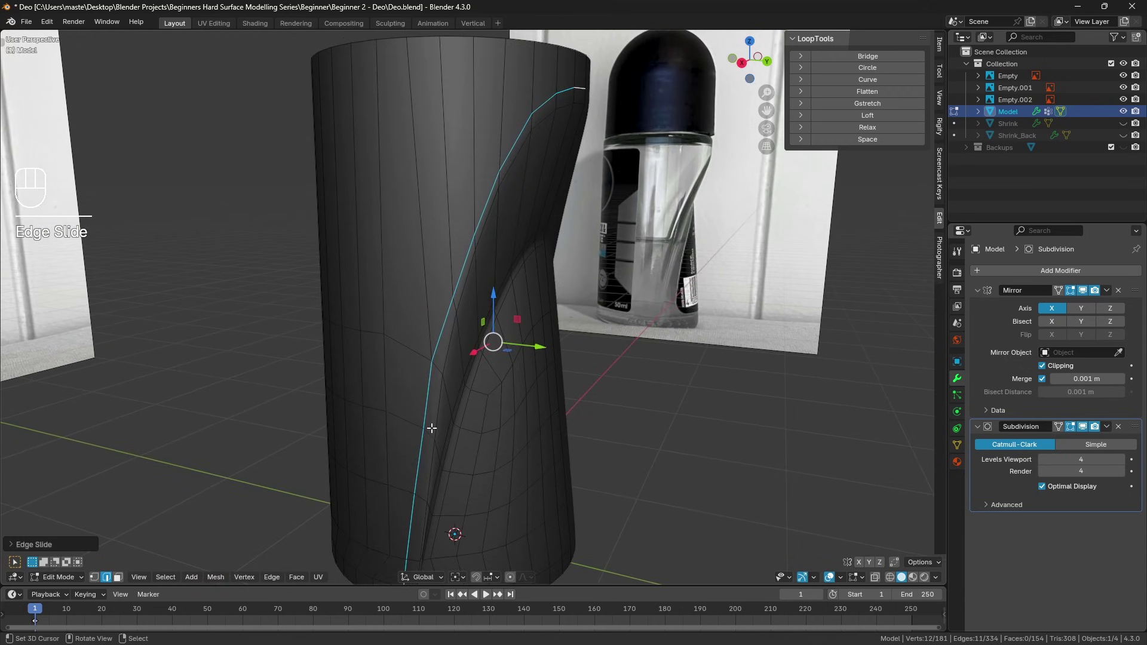
# Drop the loop's lower edges from the selection and edge-slide its upper arch away from the outline by a factor of about -0.66
pyautogui.keyDown('shift'); pyautogui.moveTo(431, 428); pyautogui.dragTo(419, 424, button='middle'); pyautogui.keyUp('shift')
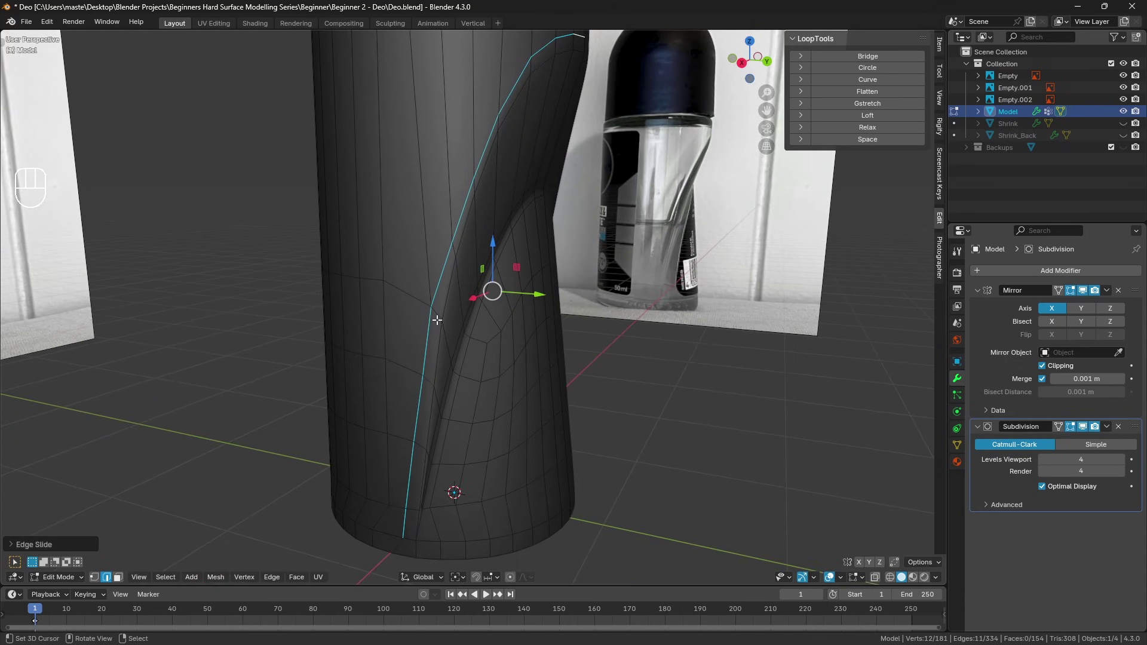
pyautogui.press('c')
pyautogui.moveTo(437, 320)
pyautogui.keyDown('shift'); pyautogui.mouseDown()
pyautogui.moveTo(410, 423)
pyautogui.moveTo(398, 558)
pyautogui.mouseUp(); pyautogui.keyUp('shift')
pyautogui.press('Escape')
pyautogui.moveTo(454, 418); pyautogui.dragTo(550, 246, button='middle')
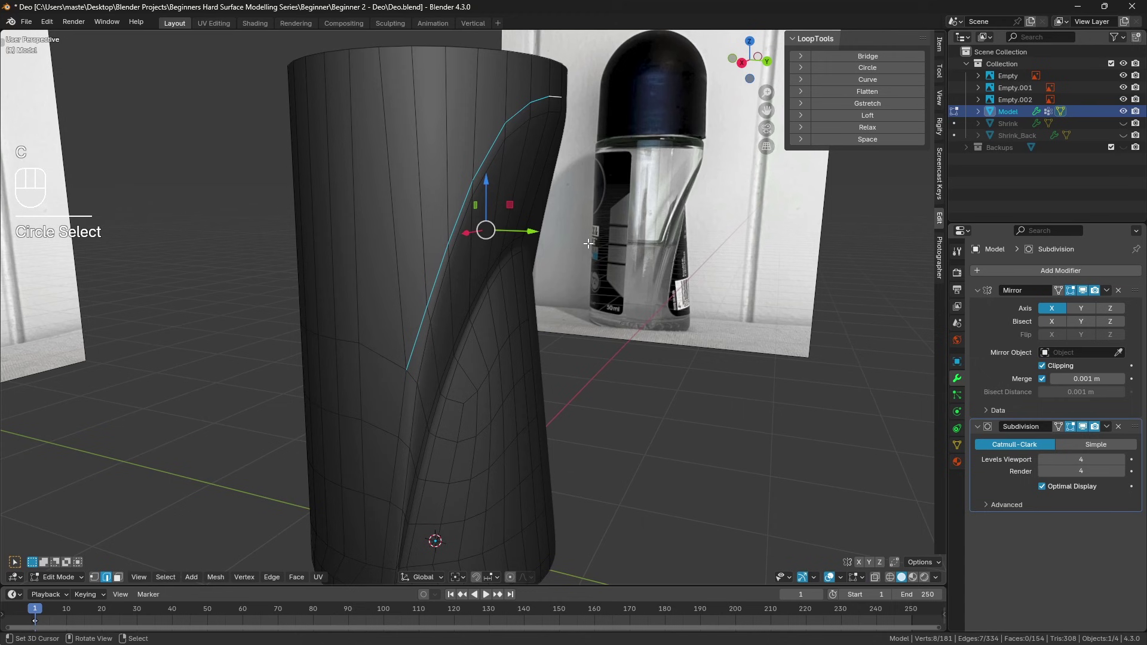
pyautogui.press('g')
pyautogui.press('g')
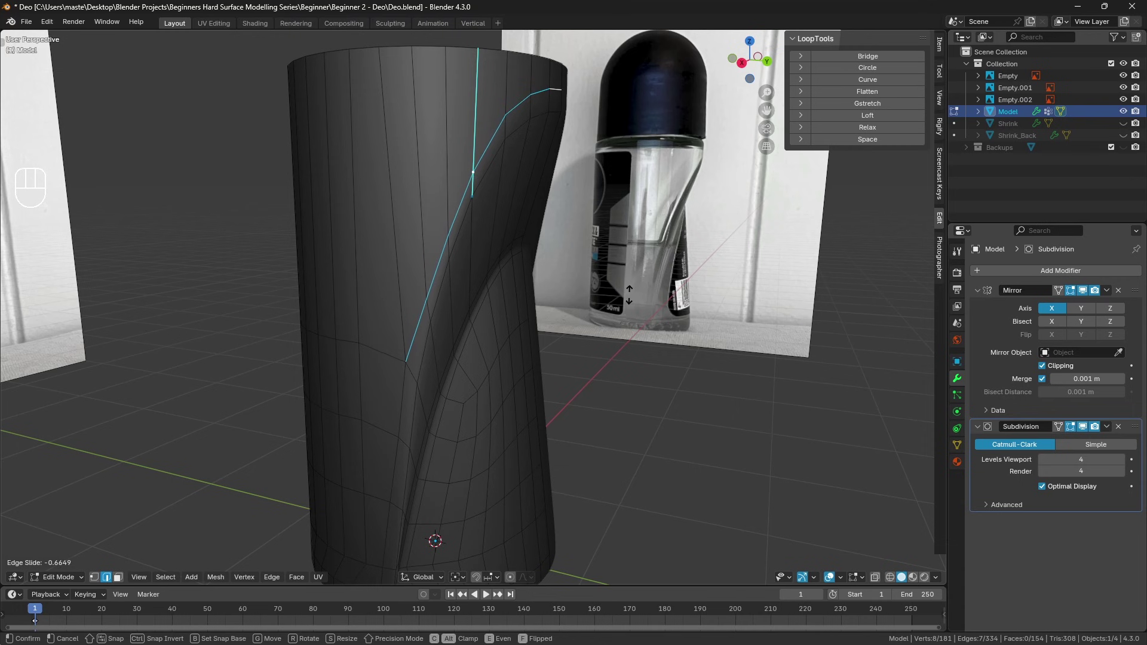
pyautogui.click(629, 294)
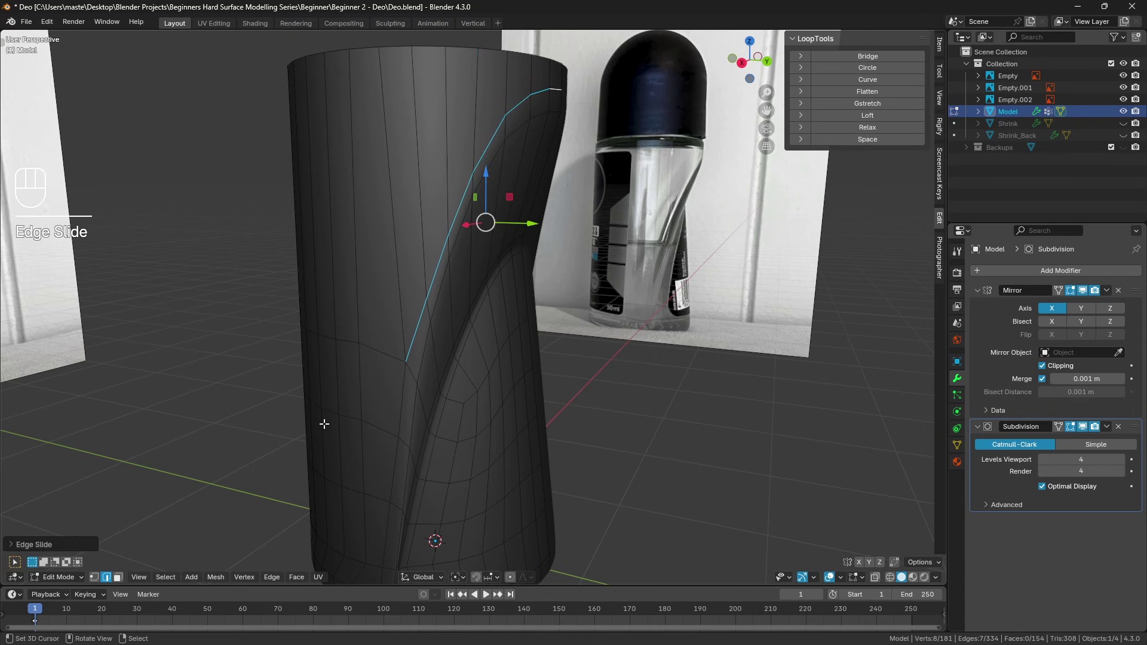
# Slide the single loop vertex where the supporting loop meets the highest horizontal edge row
pyautogui.click(93, 577)
pyautogui.click(401, 372)
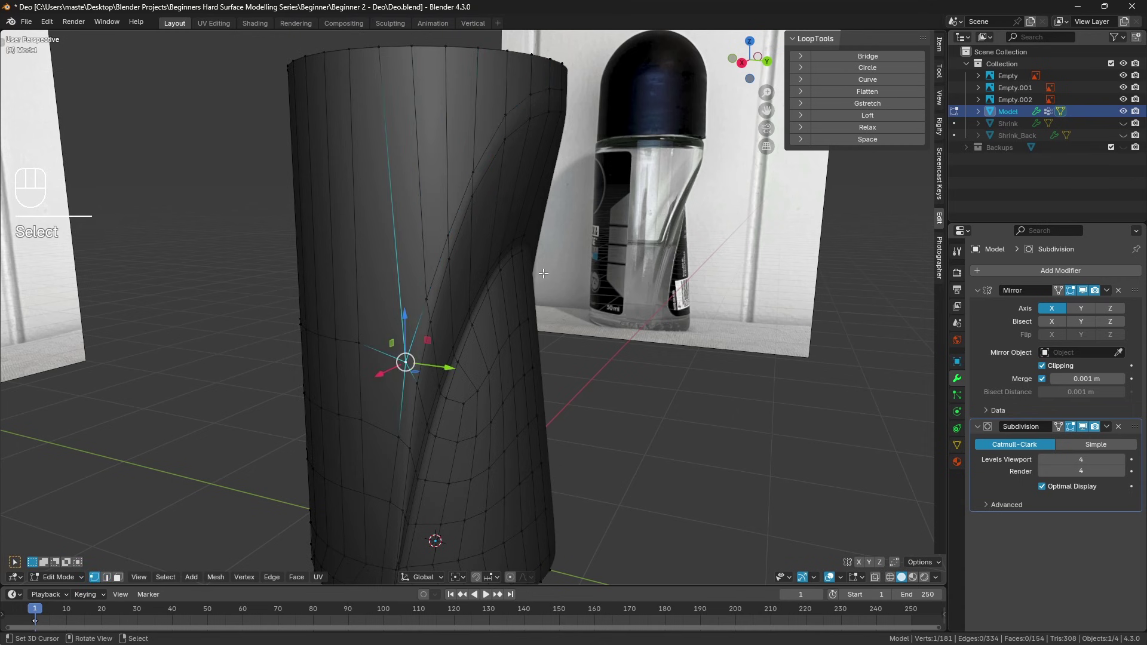
pyautogui.moveTo(561, 273); pyautogui.dragTo(490, 208, button='middle')
pyautogui.press('g')
pyautogui.press('g')
pyautogui.click(585, 263)
pyautogui.press('a')
pyautogui.press('a')
# Slide the three supporting-loop vertices on the upper slope of the arch slightly along their edges
pyautogui.click(471, 146)
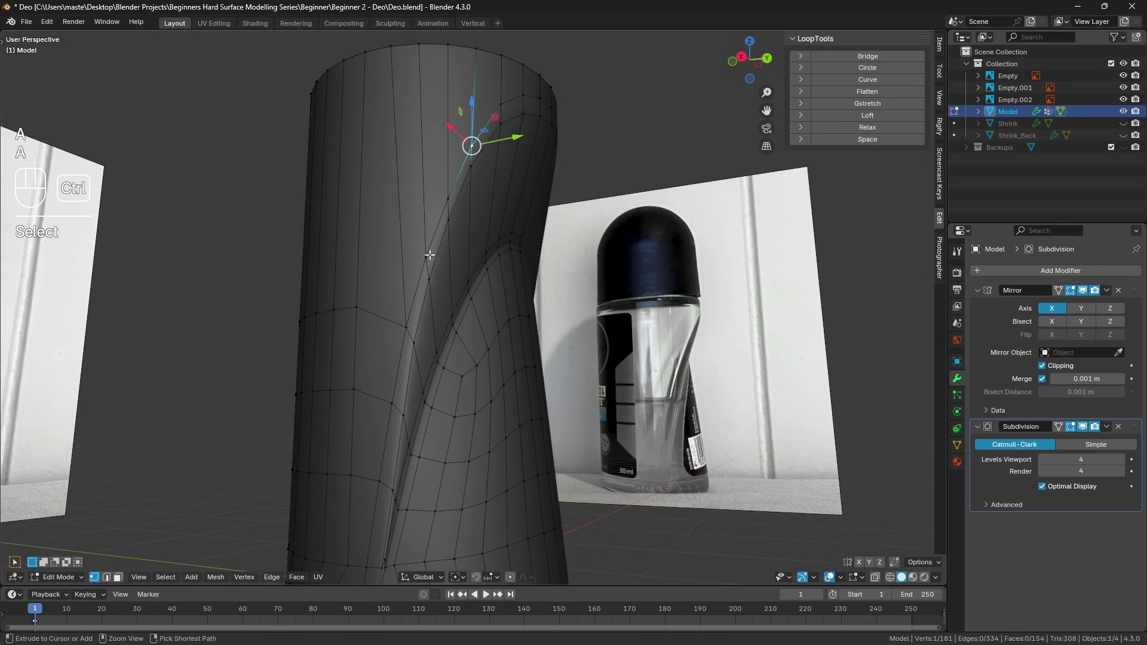
pyautogui.keyDown('ctrl'); pyautogui.click(426, 257); pyautogui.keyUp('ctrl')
pyautogui.press('g')
pyautogui.press('g')
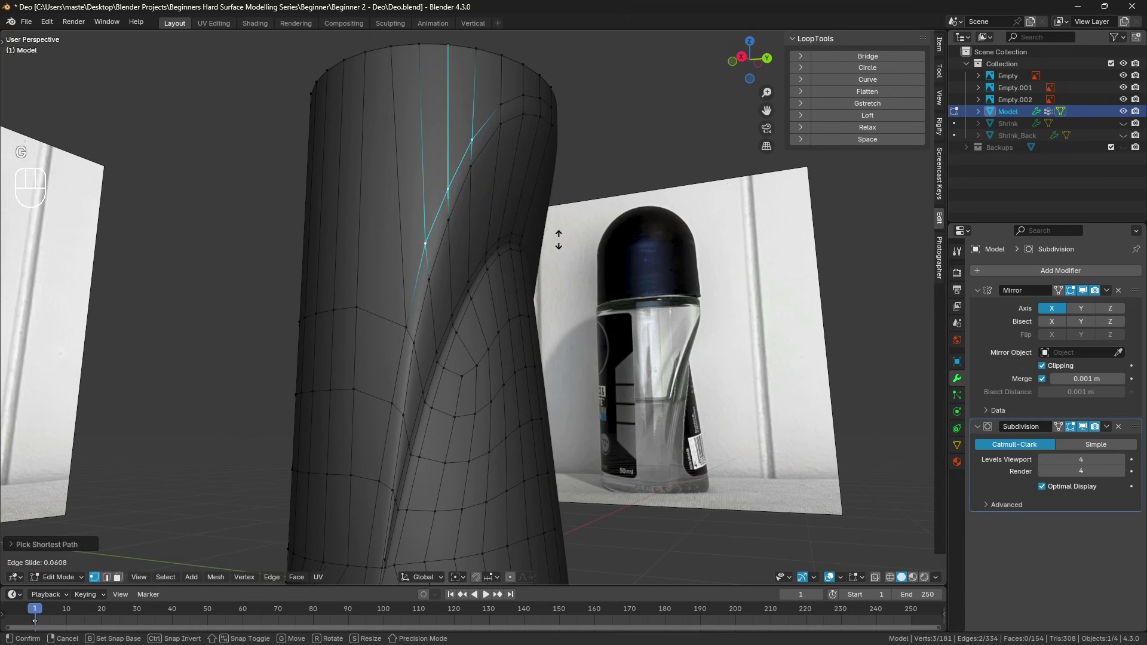
pyautogui.click(509, 229)
pyautogui.press('a')
pyautogui.press('a')
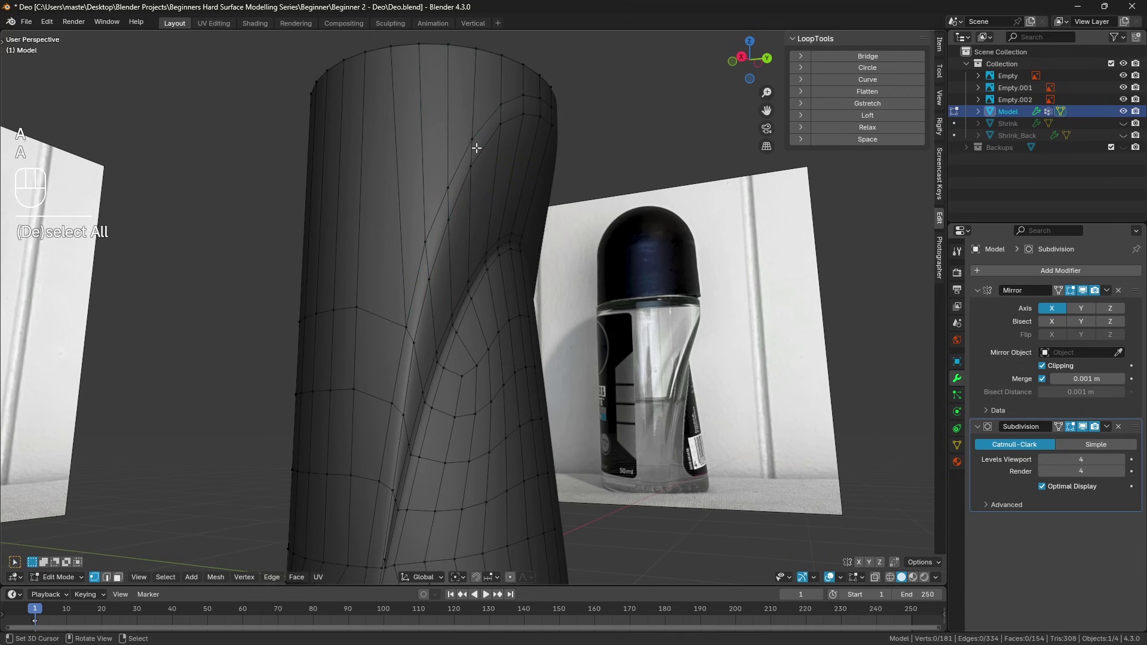
# Try to evenly space four edges on the two parallel loops along the arch's upper slope, and undo it
pyautogui.moveTo(453, 218); pyautogui.dragTo(390, 298, button='middle')
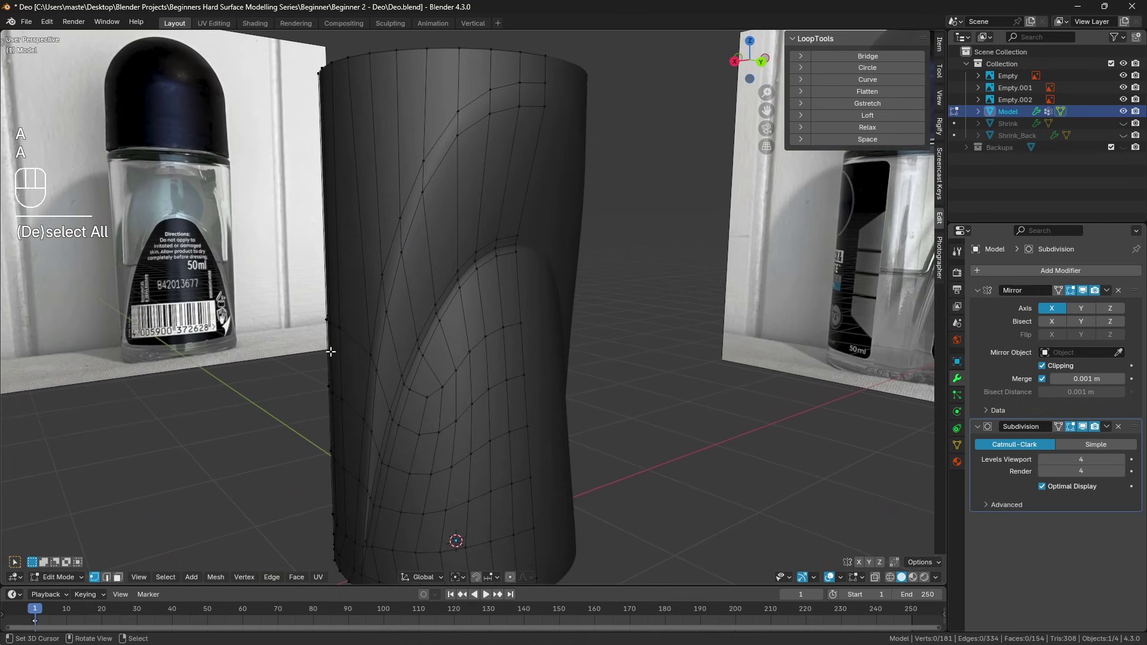
pyautogui.press('2')
pyautogui.click(419, 170)
pyautogui.keyDown('shift'); pyautogui.rightClick(439, 140); pyautogui.keyUp('shift')
pyautogui.keyDown('shift'); pyautogui.rightClick(440, 168); pyautogui.keyUp('shift')
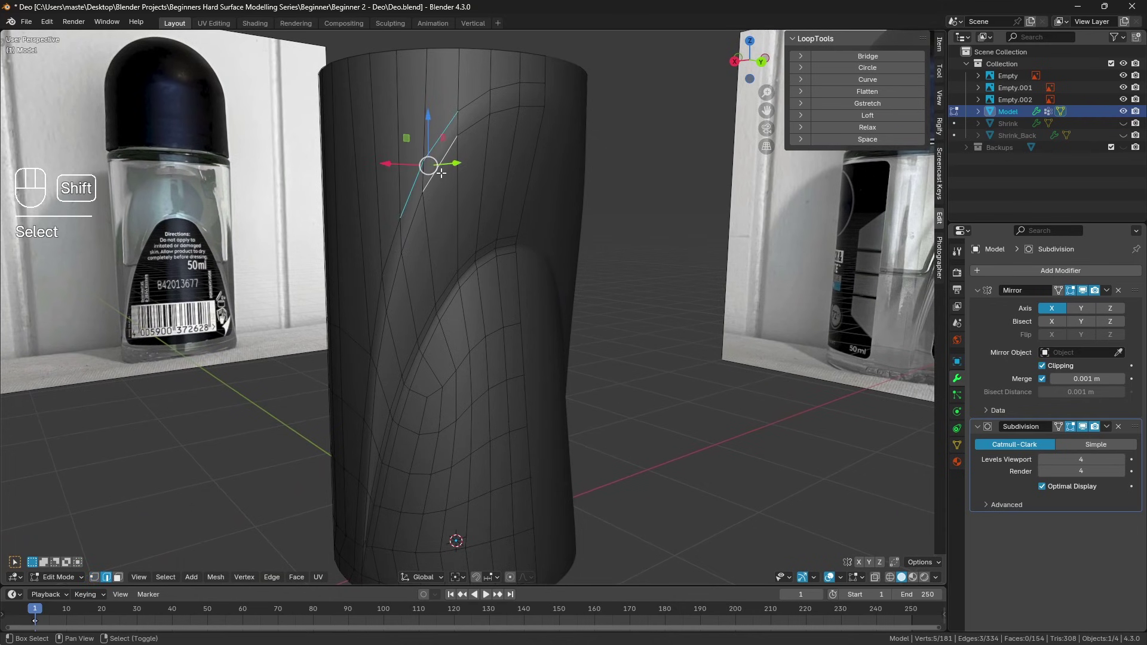
pyautogui.keyDown('shift'); pyautogui.rightClick(416, 214); pyautogui.keyUp('shift')
pyautogui.press('q')
pyautogui.click(869, 136)
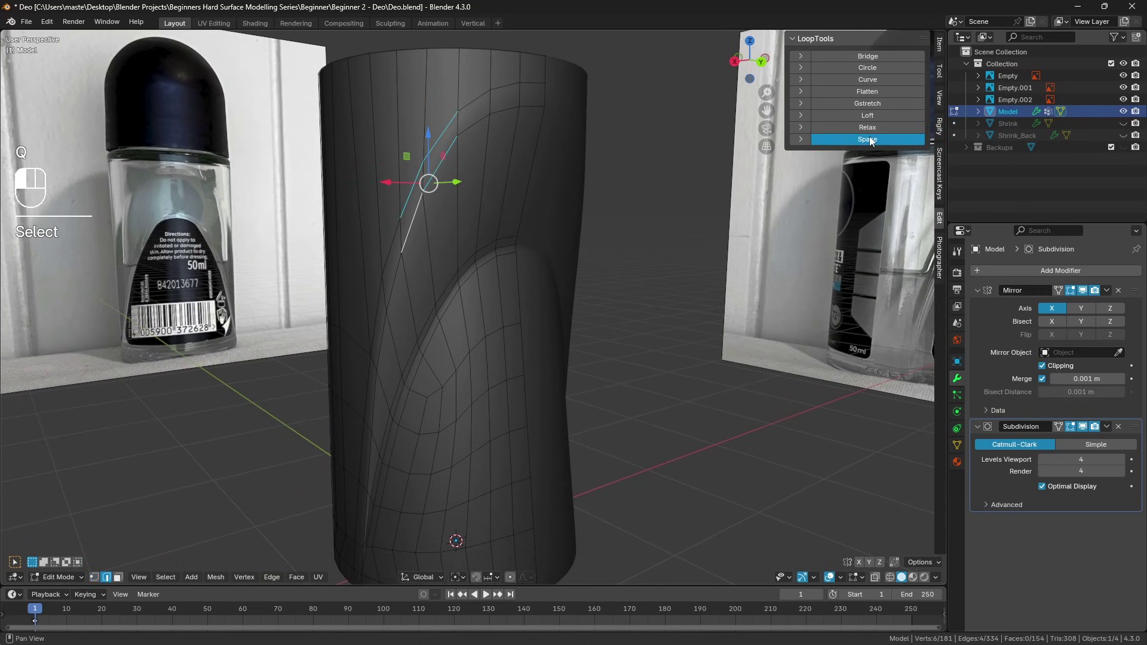
pyautogui.hotkey('ctrl', 'z')
pyautogui.press('a')
pyautogui.press('a')
# Evenly space the four horizontal edge rows above the base rows and the matching top rim edges, from the panel outline to the front seam
pyautogui.moveTo(458, 209); pyautogui.dragTo(483, 342, button='middle')
pyautogui.scroll(-2, 457, 261)
pyautogui.keyDown('shift'); pyautogui.moveTo(484, 342); pyautogui.dragTo(559, 287, button='middle'); pyautogui.keyUp('shift')
pyautogui.scroll(2, 499, 294)
pyautogui.scroll(2, 538, 311)
pyautogui.moveTo(450, 389); pyautogui.dragTo(498, 449, button='middle')
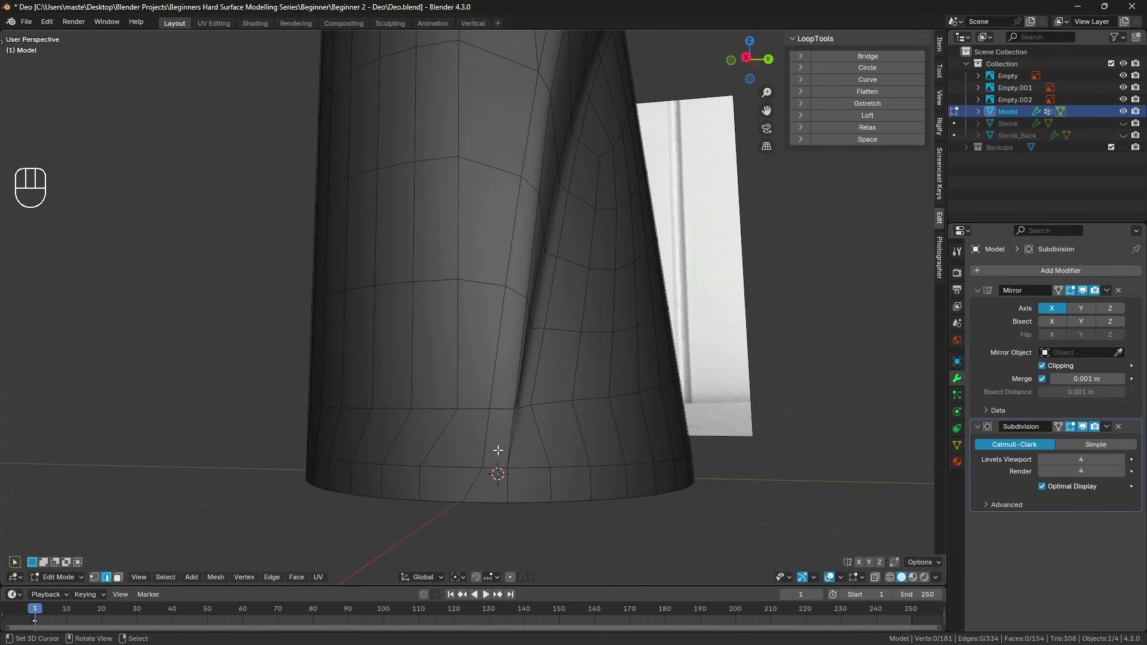
pyautogui.rightClick(481, 412)
pyautogui.scroll(-2, 400, 410)
pyautogui.moveTo(319, 399); pyautogui.dragTo(384, 410, button='middle')
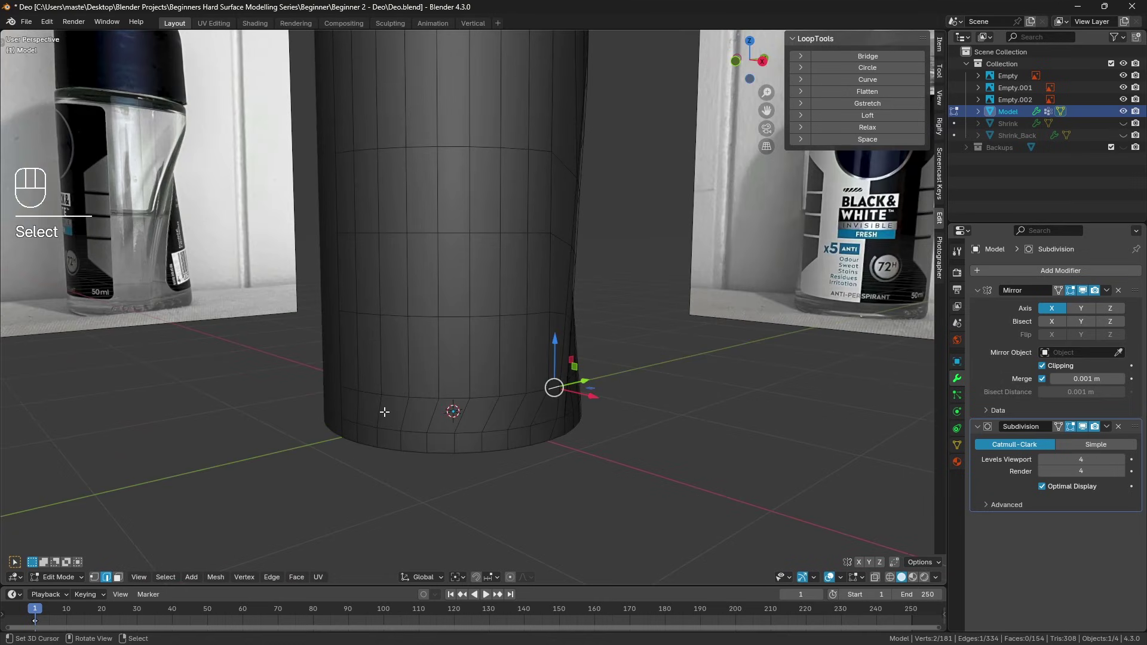
pyautogui.keyDown('ctrl'); pyautogui.rightClick(349, 388); pyautogui.keyUp('ctrl')
pyautogui.keyDown('shift'); pyautogui.rightClick(349, 314); pyautogui.keyUp('shift')
pyautogui.moveTo(410, 323); pyautogui.dragTo(489, 321, button='middle')
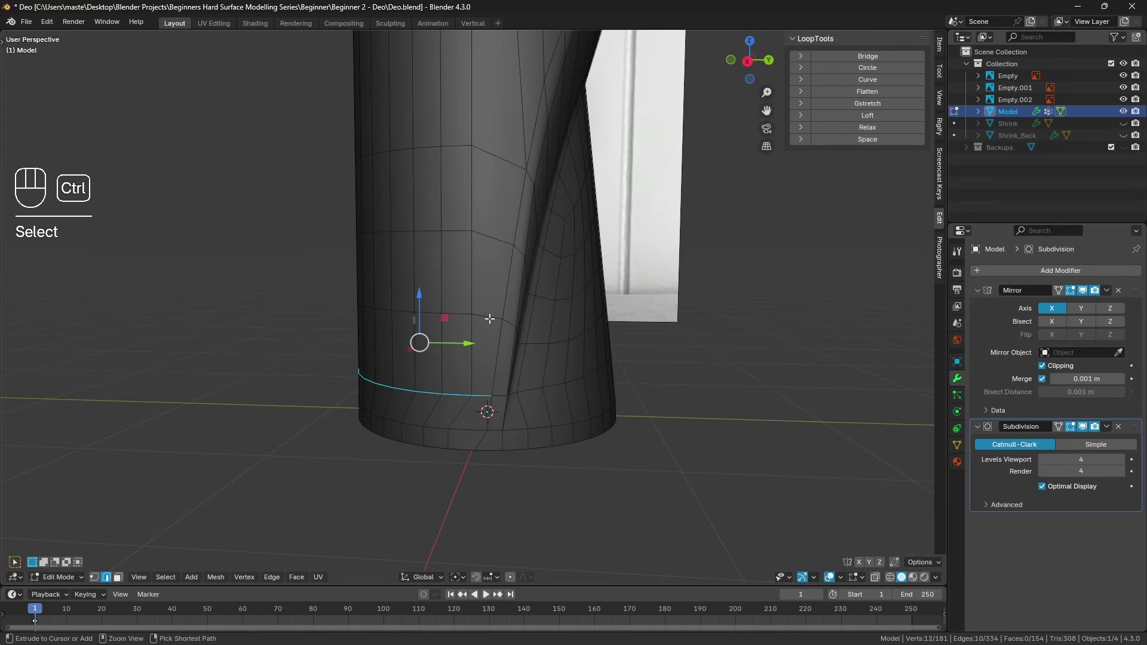
pyautogui.keyDown('ctrl'); pyautogui.rightClick(495, 318); pyautogui.keyUp('ctrl')
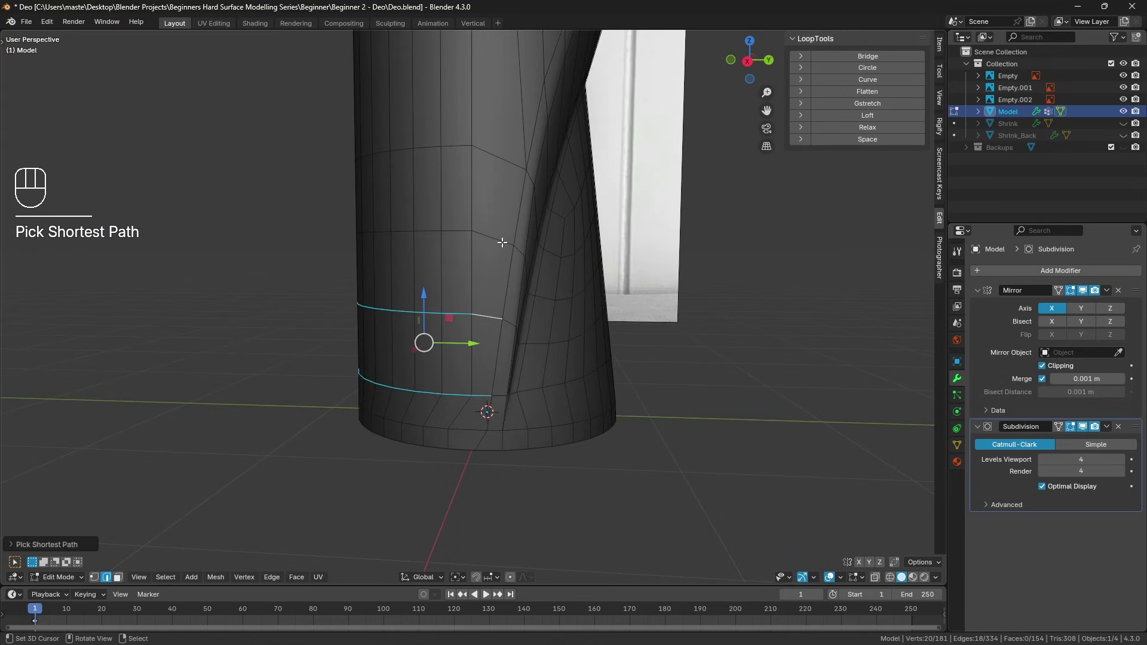
pyautogui.keyDown('shift'); pyautogui.rightClick(503, 242); pyautogui.keyUp('shift')
pyautogui.moveTo(469, 252); pyautogui.dragTo(546, 266, button='middle')
pyautogui.keyDown('ctrl'); pyautogui.rightClick(356, 246); pyautogui.keyUp('ctrl')
pyautogui.keyDown('shift'); pyautogui.rightClick(358, 156); pyautogui.keyUp('shift')
pyautogui.moveTo(507, 187); pyautogui.dragTo(497, 192, button='middle')
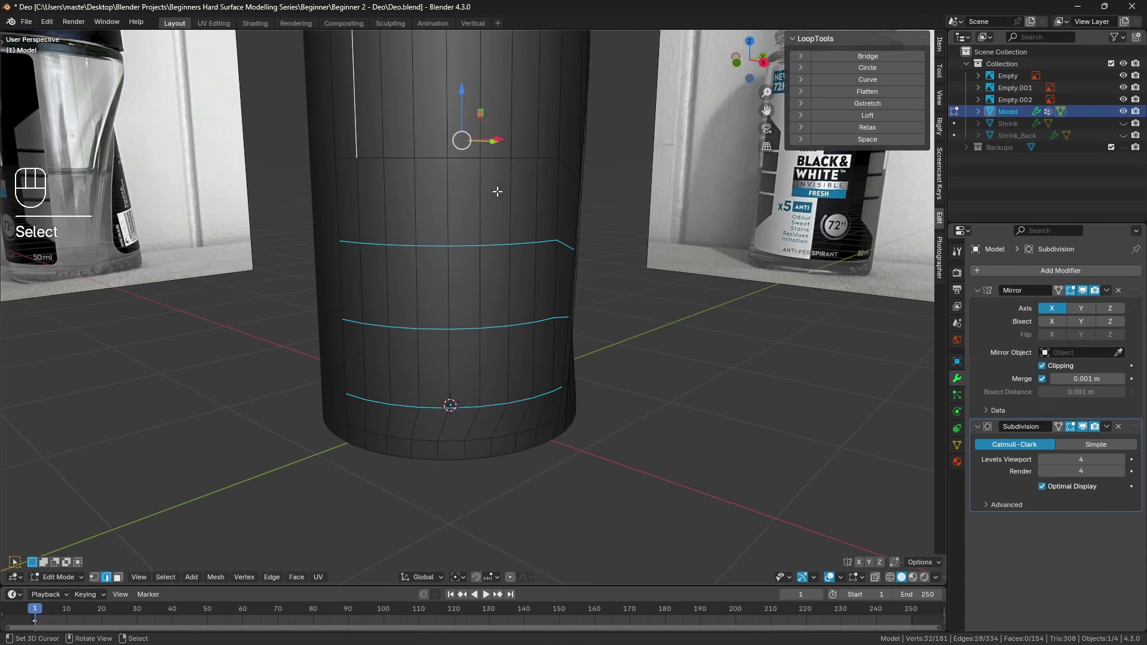
pyautogui.hotkey('ctrl', 'z')
pyautogui.moveTo(343, 159); pyautogui.dragTo(544, 381, button='middle')
pyautogui.keyDown('ctrl'); pyautogui.rightClick(540, 173); pyautogui.keyUp('ctrl')
pyautogui.keyDown('shift'); pyautogui.rightClick(481, 165); pyautogui.keyUp('shift')
pyautogui.moveTo(481, 164); pyautogui.dragTo(717, 256, button='middle')
pyautogui.keyDown('ctrl'); pyautogui.rightClick(389, 223); pyautogui.keyUp('ctrl')
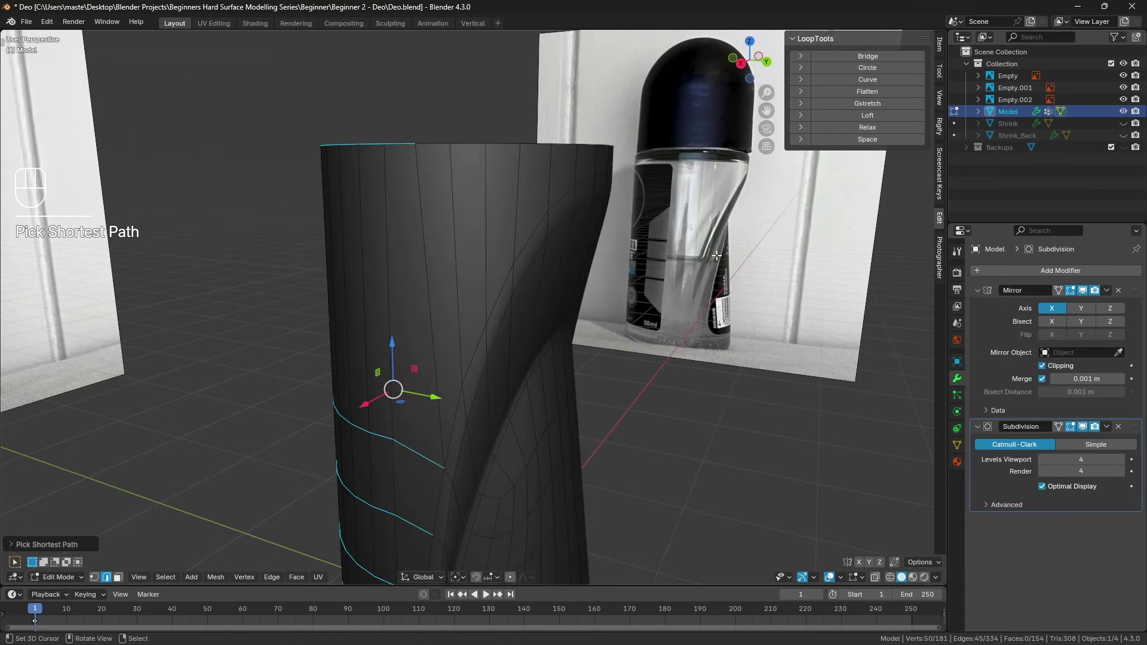
pyautogui.click(876, 137)
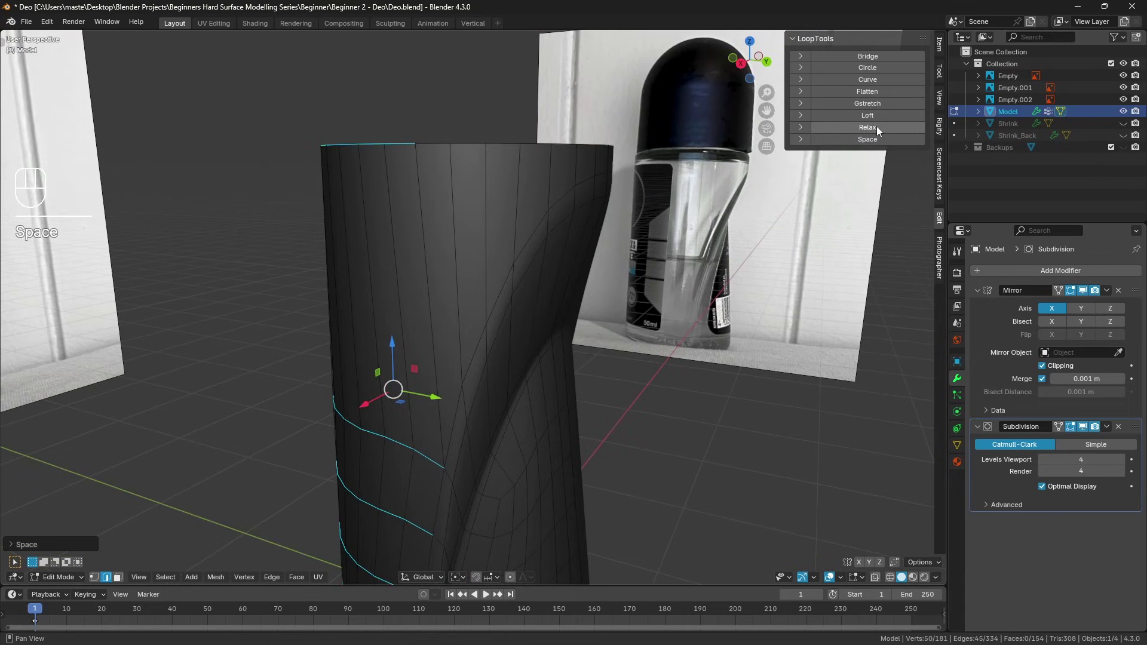
pyautogui.press('a')
pyautogui.moveTo(377, 228); pyautogui.dragTo(485, 260, button='middle')
pyautogui.press('a')
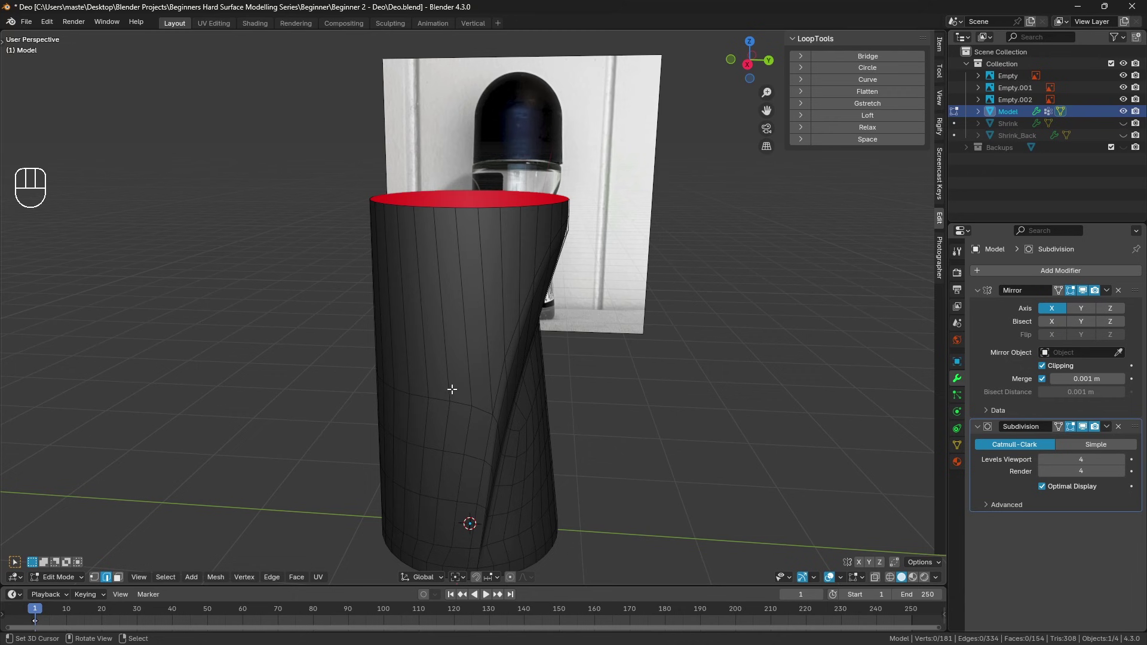
# Return to Object Mode, turn off the Subdivision modifier's viewport display and deselect the bottle body
pyautogui.moveTo(489, 375); pyautogui.dragTo(600, 414, button='middle')
pyautogui.press('Tab')
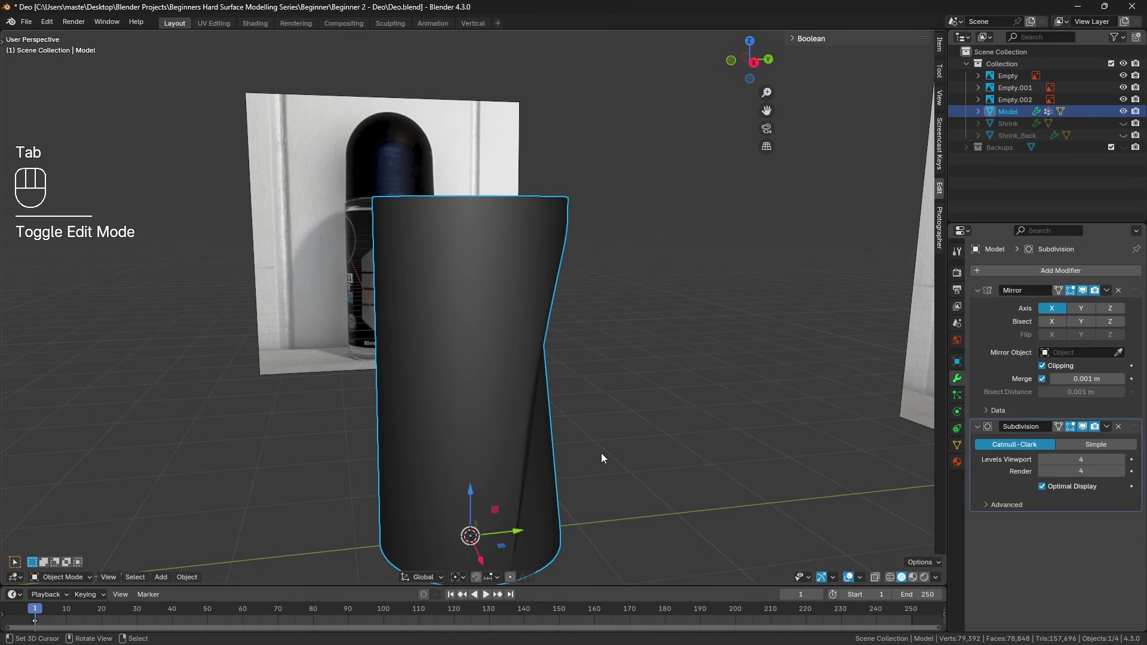
pyautogui.click(1082, 426)
pyautogui.moveTo(573, 403); pyautogui.dragTo(540, 418, button='middle')
pyautogui.press('a')
pyautogui.press('a')
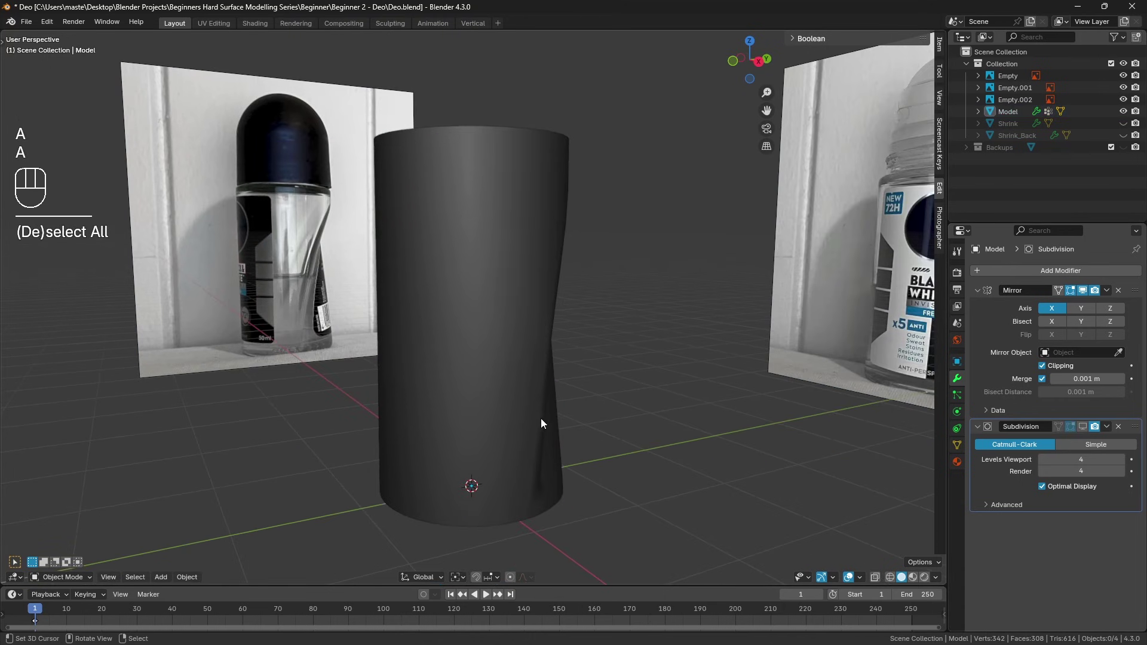
# Shade the viewport with the striped metallic MatCap and examine the reflections on the bottle's side
pyautogui.click(937, 578)
pyautogui.click(926, 289)
pyautogui.click(895, 375)
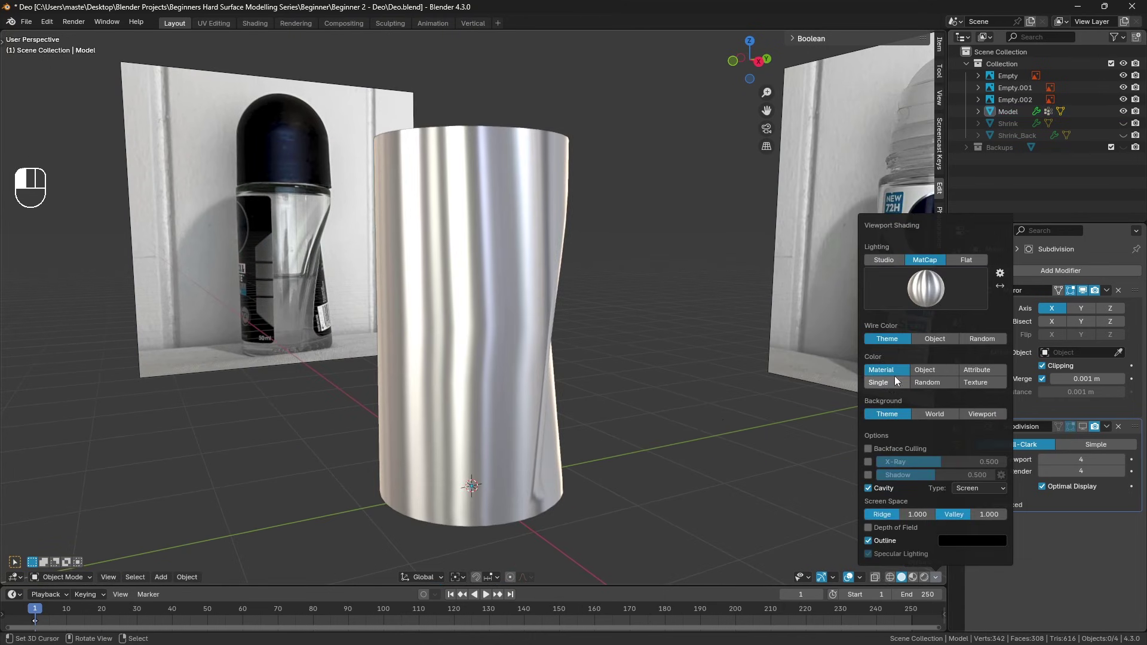
pyautogui.moveTo(777, 412)
pyautogui.mouseDown(button='middle')
pyautogui.moveTo(672, 428)
pyautogui.moveTo(525, 232)
pyautogui.mouseUp(button='middle')
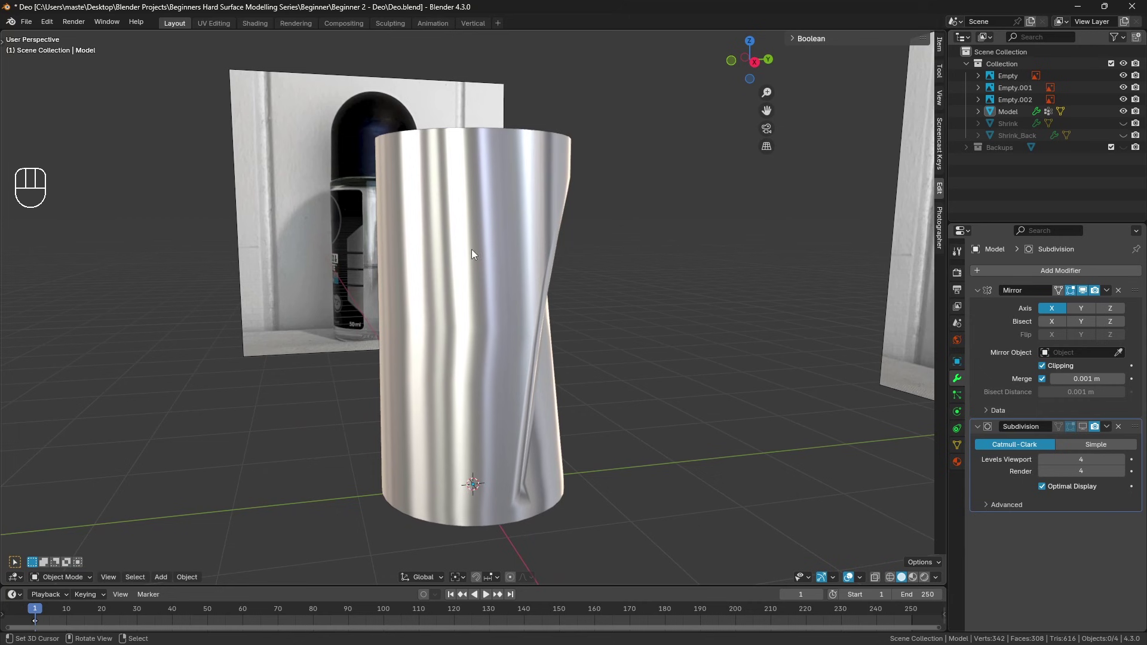
# Overlay the wireframe on the bottle body to compare its edge flow with the reflections, and hide it again
pyautogui.click(479, 337)
pyautogui.click(861, 577)
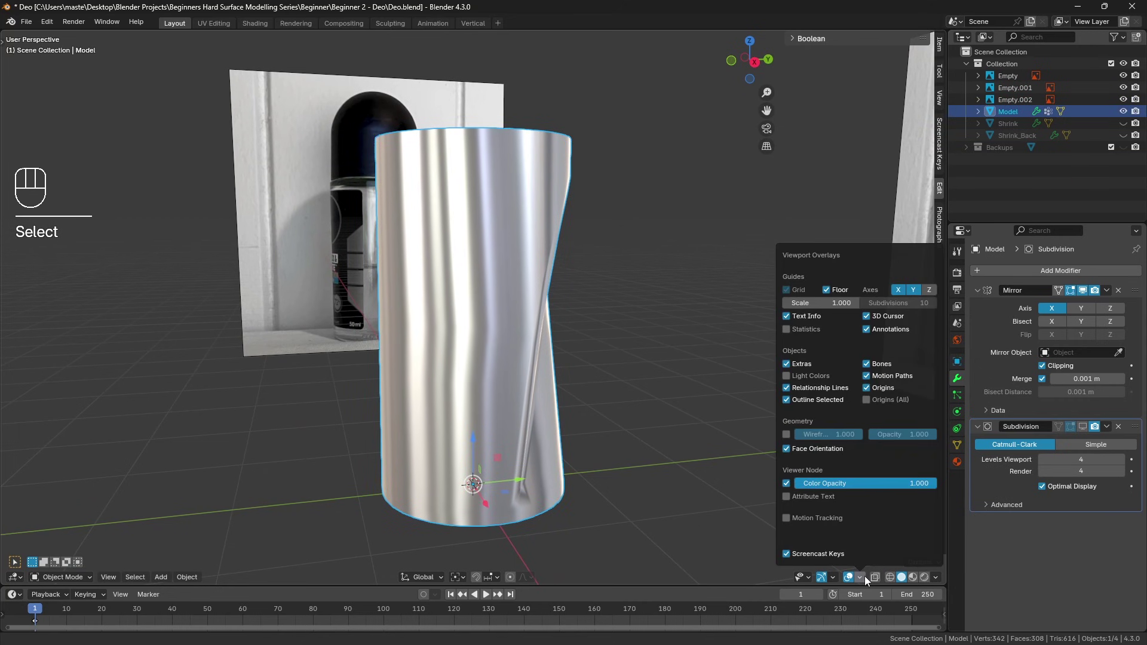
pyautogui.click(787, 435)
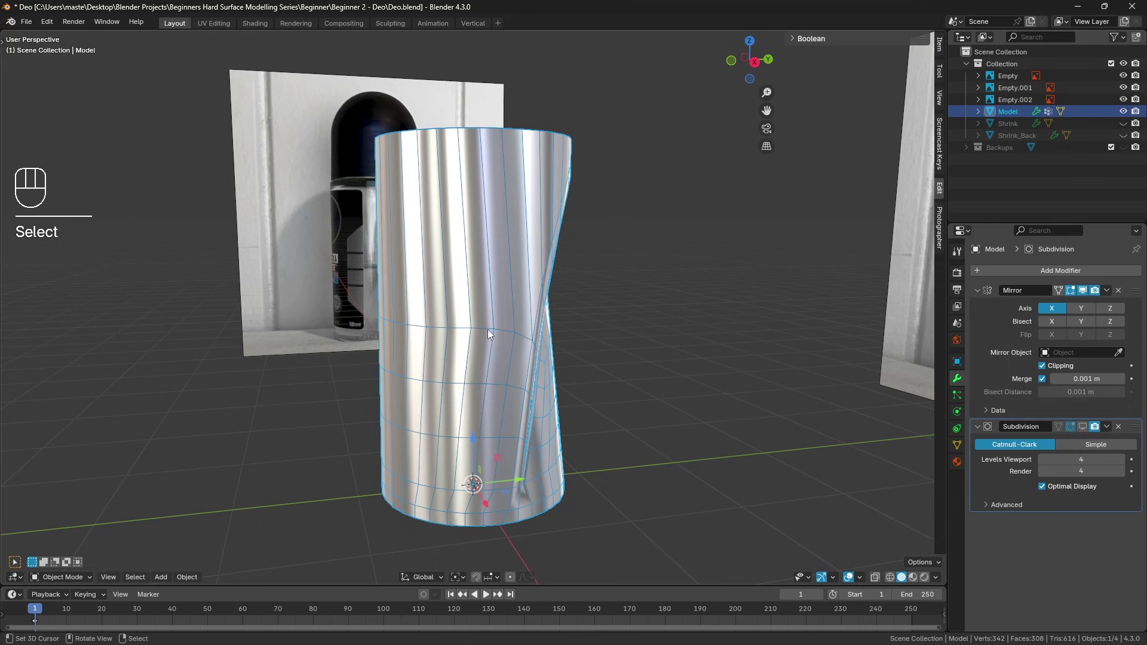
pyautogui.click(860, 577)
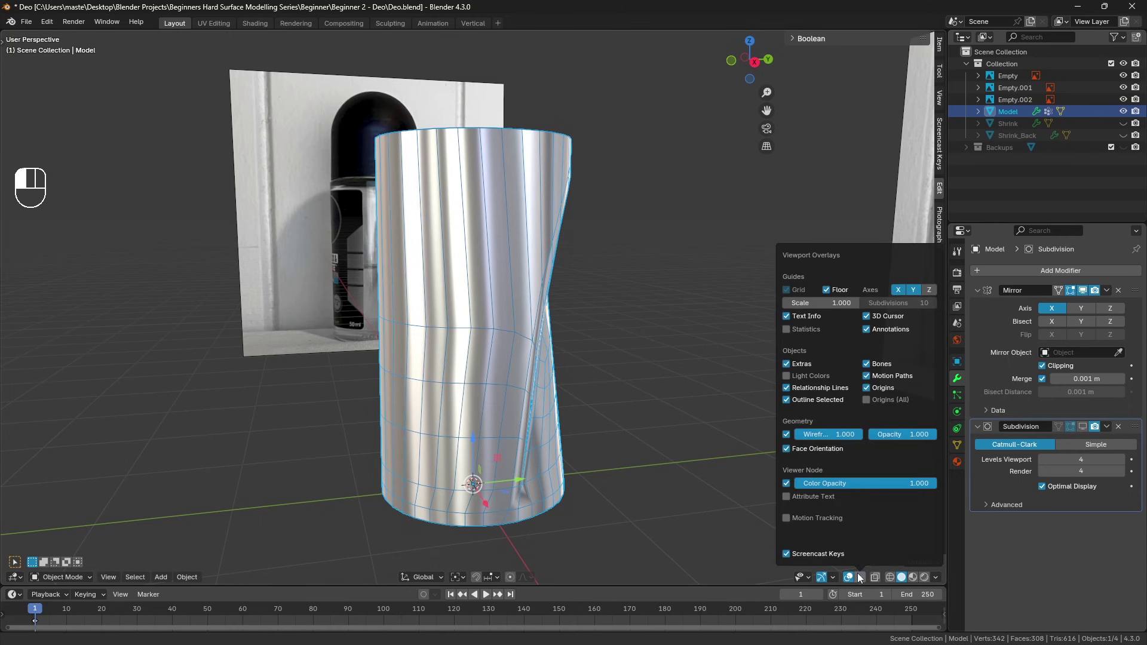
pyautogui.click(787, 435)
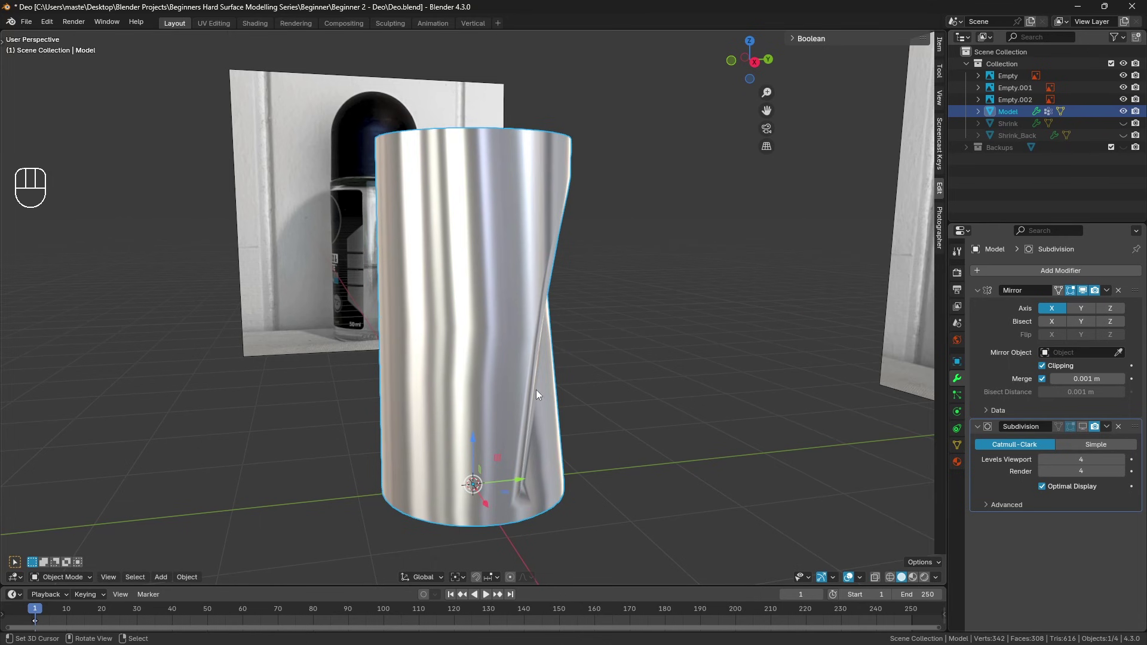
# Turn the Subdivision modifier's viewport display back on and examine the reflections around the crease and recessed side panel
pyautogui.click(1082, 426)
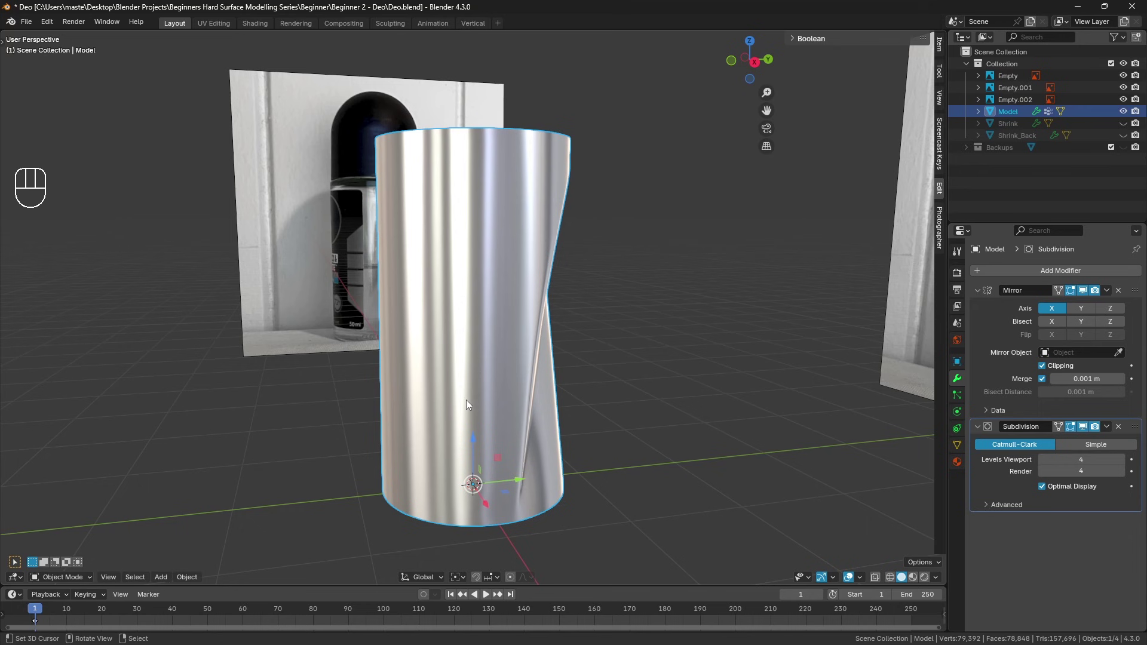
pyautogui.moveTo(466, 400); pyautogui.dragTo(553, 356, button='middle')
pyautogui.moveTo(544, 454); pyautogui.dragTo(388, 473, button='middle')
pyautogui.scroll(4, 452, 440)
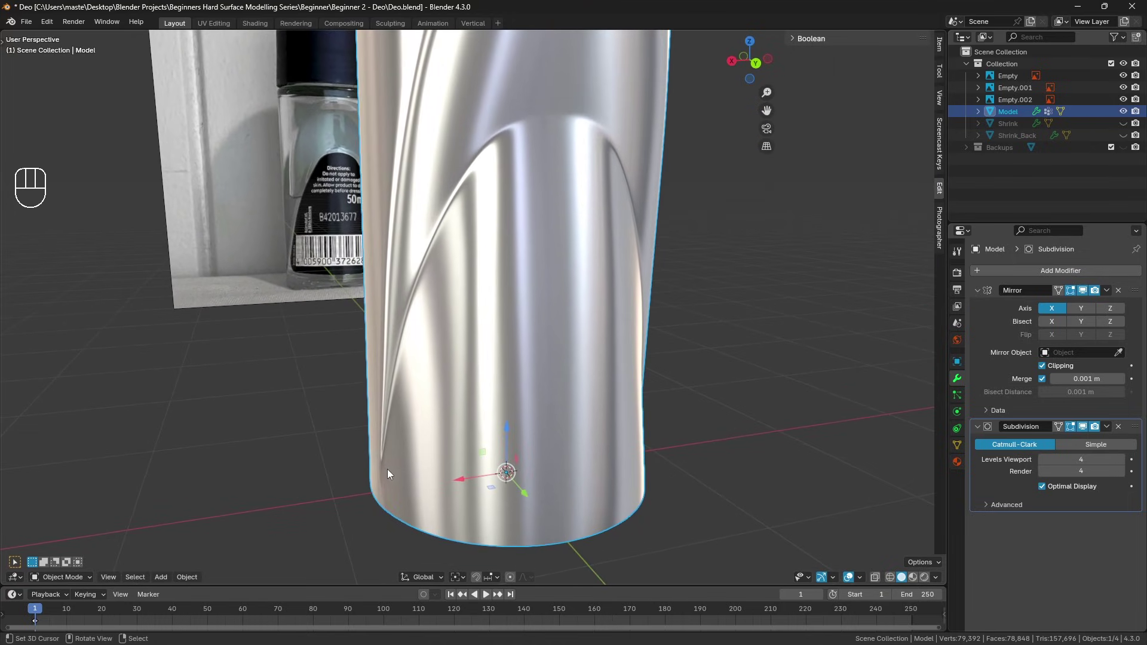
# Replace the striped metallic MatCap with the plain dark grey one
pyautogui.click(937, 577)
pyautogui.click(922, 303)
pyautogui.click(781, 333)
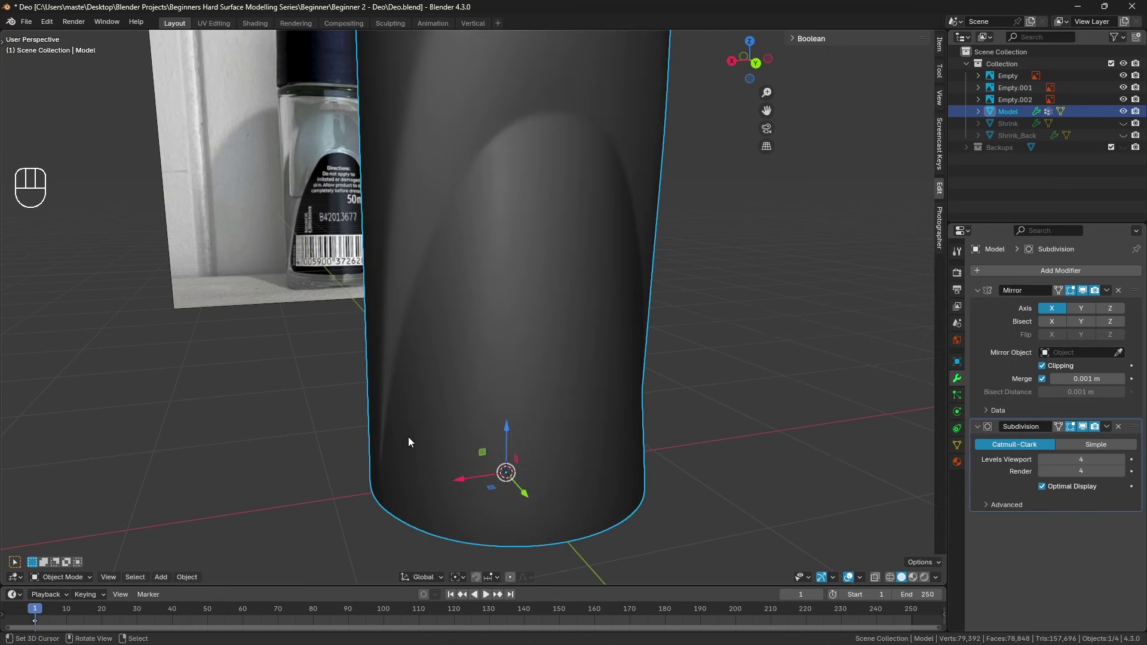
# In Edit Mode, evenly space the lowest horizontal edge row above the base between the seam and the crease's lower end with LoopTools Space
pyautogui.keyDown('shift'); pyautogui.moveTo(407, 436); pyautogui.dragTo(483, 379, button='middle'); pyautogui.keyUp('shift')
pyautogui.press('Tab')
pyautogui.scroll(3, 551, 387)
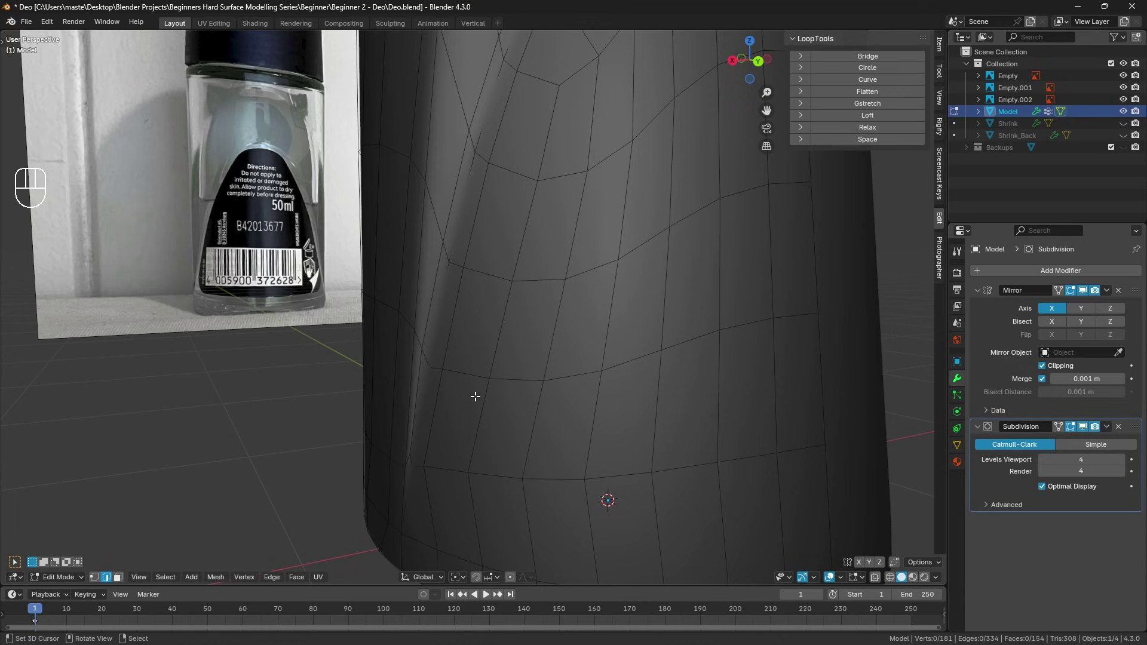
pyautogui.scroll(-4, 532, 441)
pyautogui.moveTo(532, 440); pyautogui.dragTo(587, 489, button='middle')
pyautogui.scroll(3, 592, 473)
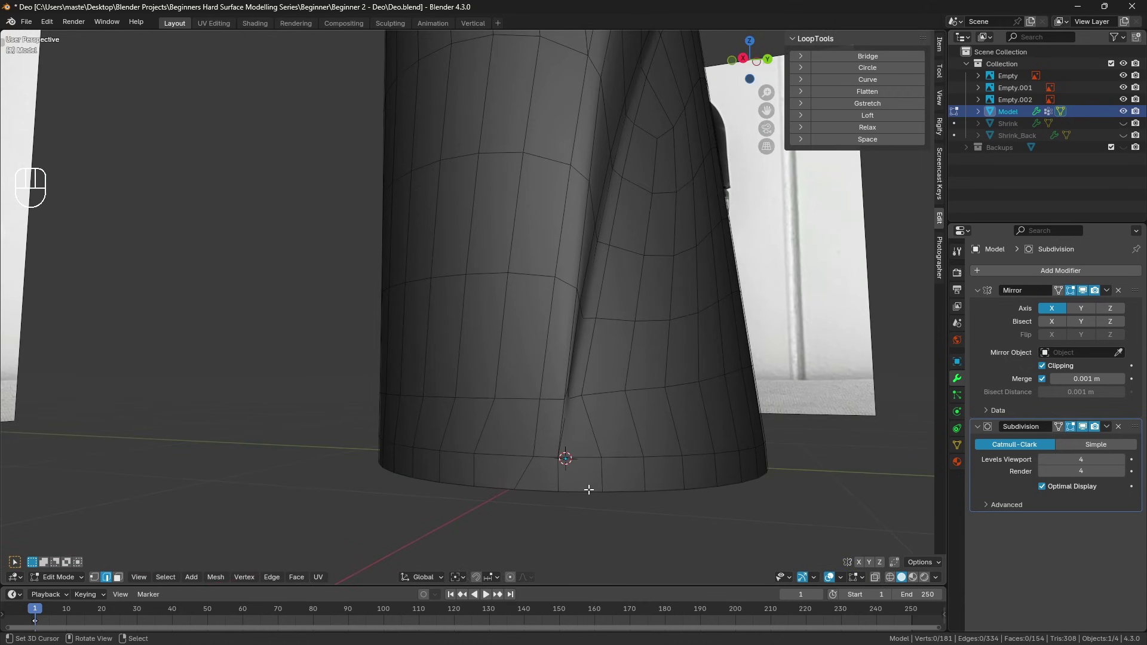
pyautogui.click(495, 461)
pyautogui.moveTo(495, 461); pyautogui.dragTo(598, 454, button='middle')
pyautogui.keyDown('ctrl'); pyautogui.click(330, 437); pyautogui.keyUp('ctrl')
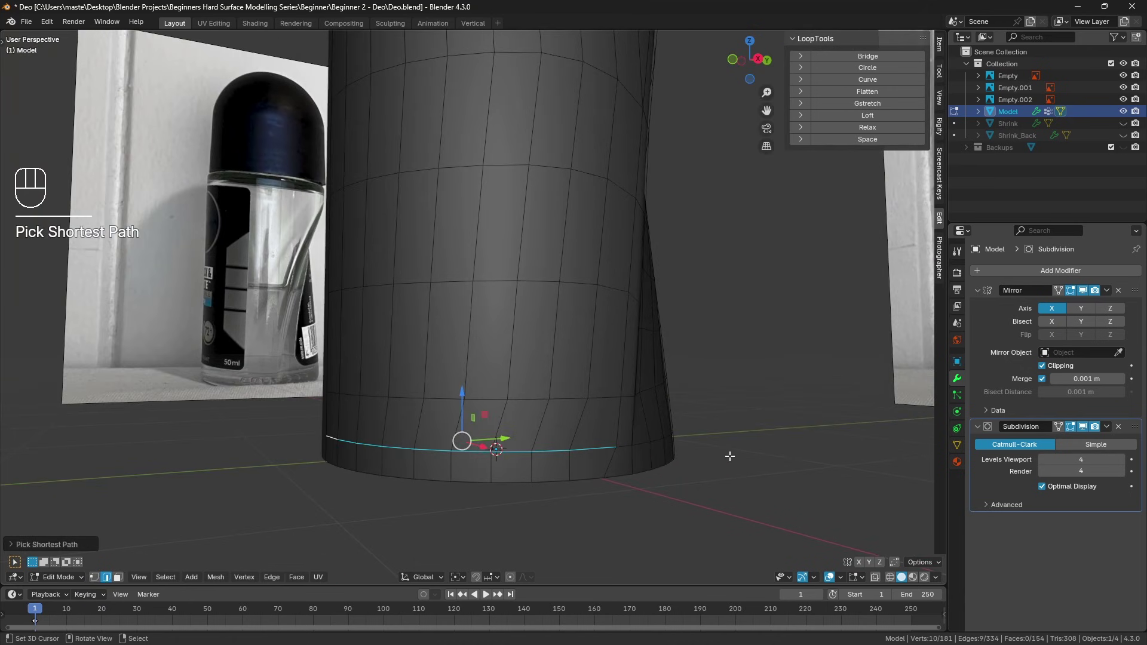
pyautogui.press('q')
pyautogui.click(723, 446)
pyautogui.moveTo(723, 447); pyautogui.dragTo(573, 498, button='middle')
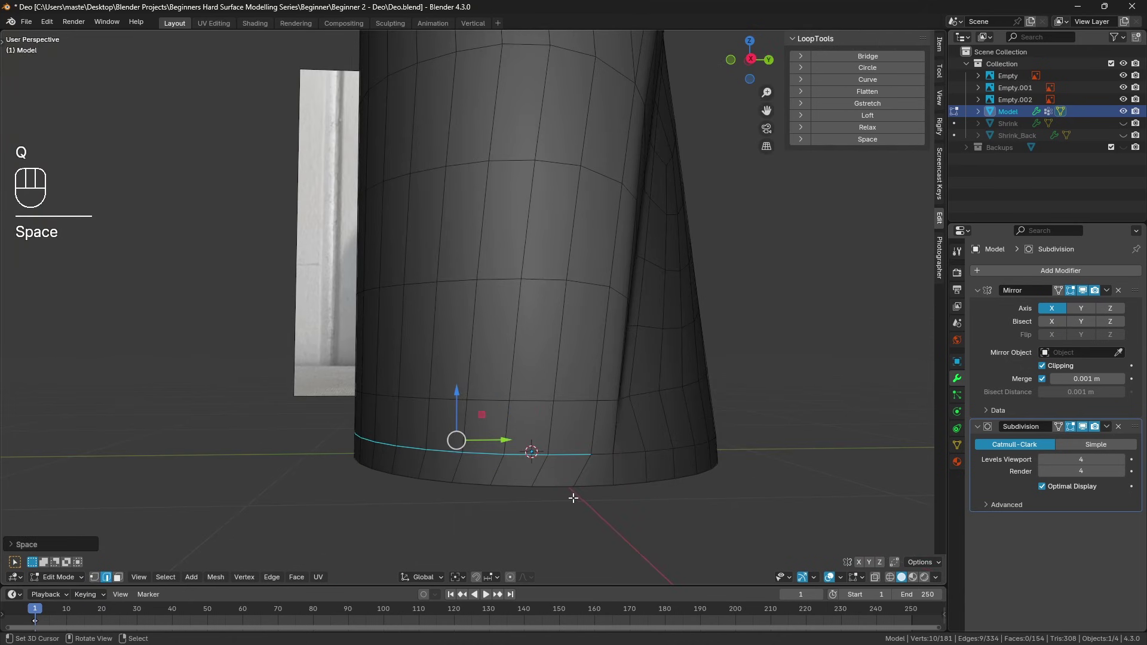
pyautogui.press('a')
pyautogui.press('a')
# Try moving the single vertex at the crease's lower end sideways, comparing the shading with overlays hidden, and undo the move
pyautogui.moveTo(526, 457); pyautogui.dragTo(626, 433, button='middle')
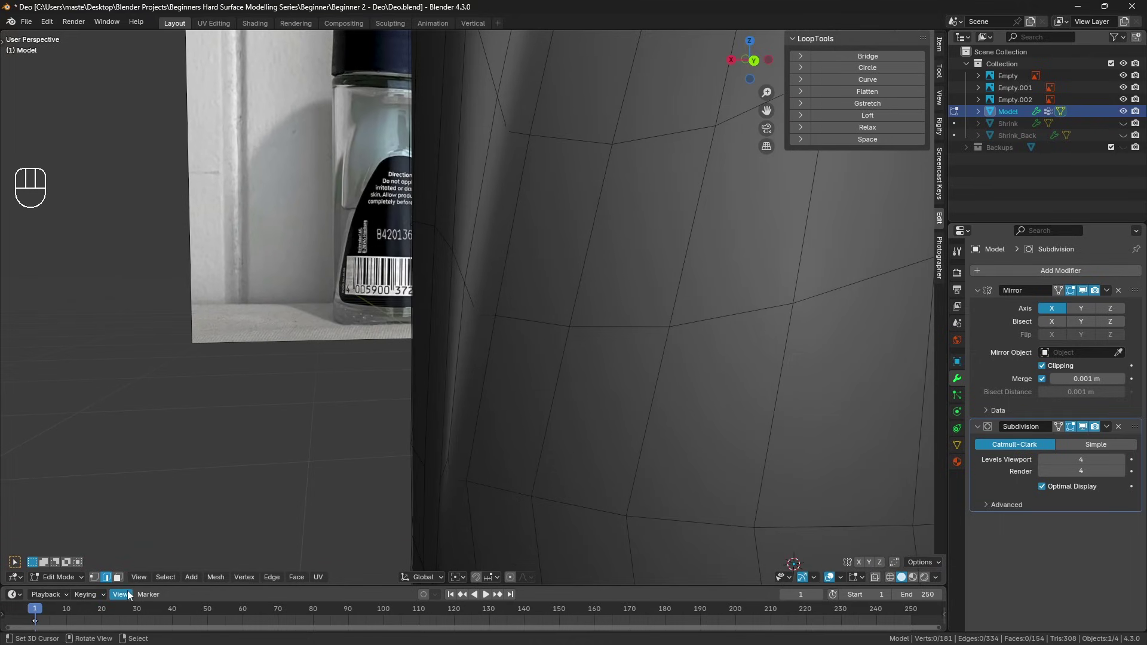
pyautogui.click(94, 577)
pyautogui.keyDown('shift'); pyautogui.click(466, 497); pyautogui.keyUp('shift')
pyautogui.moveTo(466, 498); pyautogui.dragTo(627, 436, button='middle')
pyautogui.moveTo(628, 435); pyautogui.dragTo(673, 437)
pyautogui.moveTo(673, 438); pyautogui.dragTo(489, 387, button='middle')
pyautogui.hotkey('ctrl', 'z')
pyautogui.moveTo(501, 385); pyautogui.dragTo(495, 385)
pyautogui.click(830, 577)
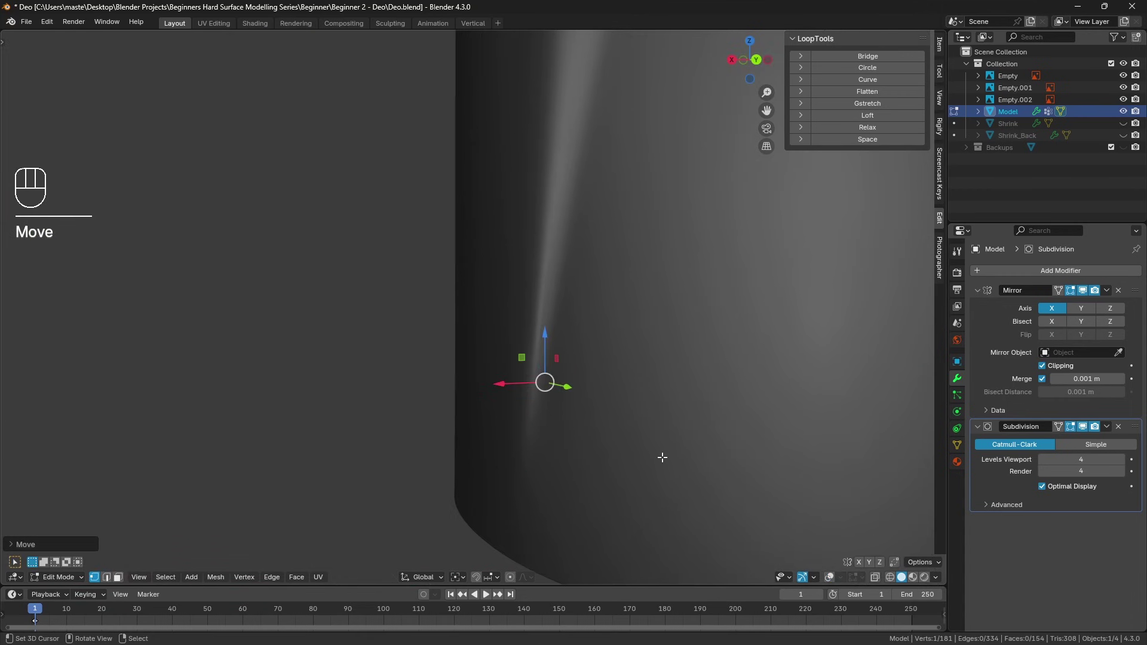
pyautogui.moveTo(660, 458); pyautogui.dragTo(615, 436, button='middle')
pyautogui.hotkey('ctrl', 'z')
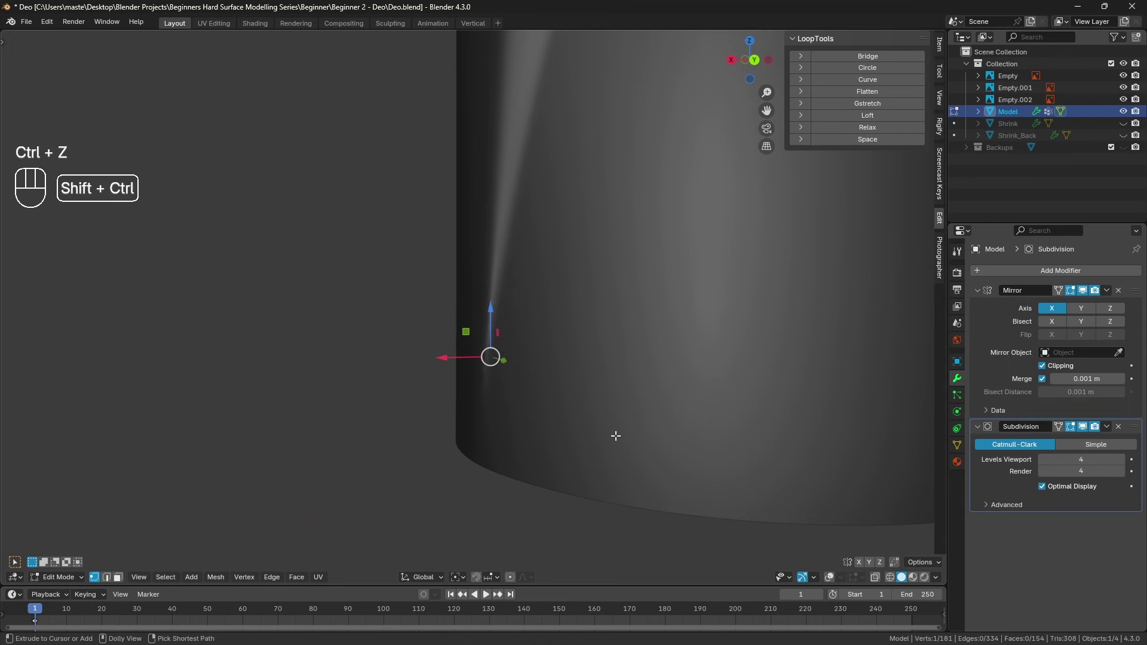
pyautogui.hotkey('ctrl', 'shift', 'z')
pyautogui.hotkey('ctrl', 'z')
pyautogui.click(830, 577)
# Nudge the vertices beside the crease's lower end slightly along X to soften the pinched shading, and deselect everything
pyautogui.moveTo(574, 389); pyautogui.dragTo(545, 360, button='middle')
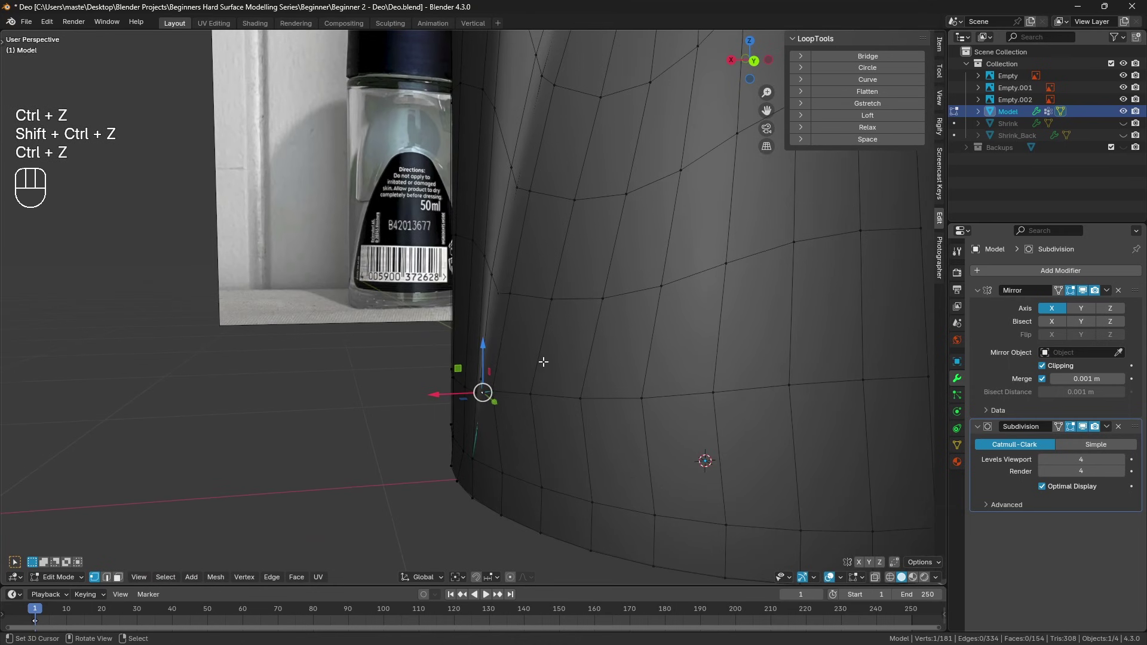
pyautogui.keyDown('shift'); pyautogui.click(499, 295); pyautogui.keyUp('shift')
pyautogui.keyDown('shift'); pyautogui.moveTo(449, 349); pyautogui.dragTo(486, 352); pyautogui.keyUp('shift')
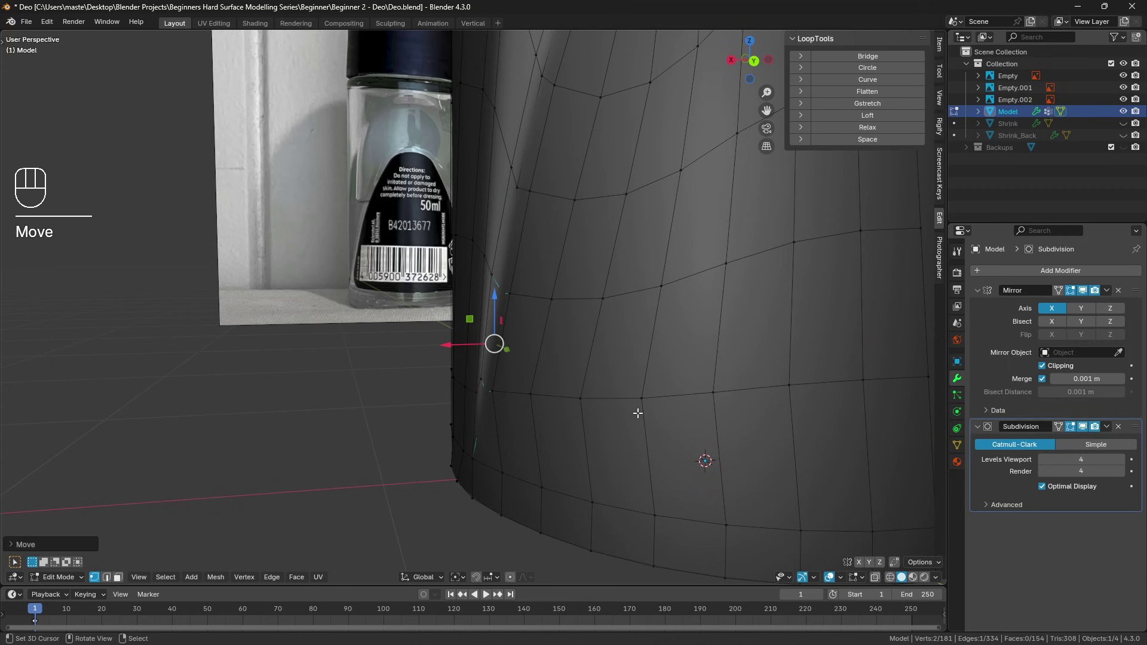
pyautogui.moveTo(514, 408); pyautogui.dragTo(520, 397, button='middle')
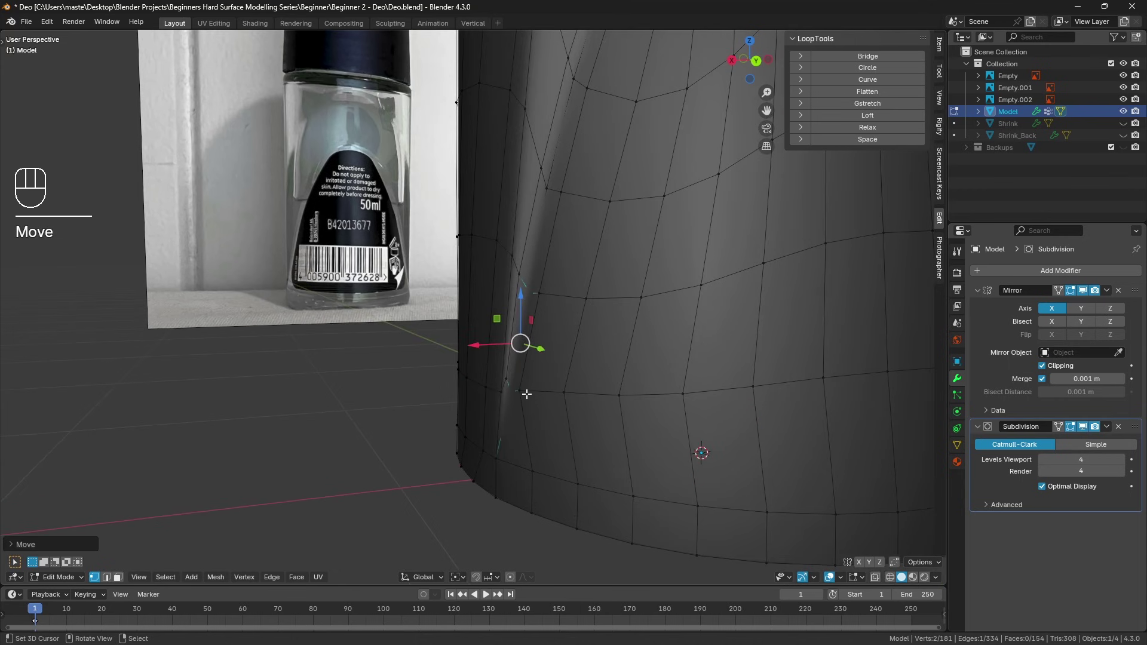
pyautogui.keyDown('shift'); pyautogui.click(520, 391); pyautogui.keyUp('shift')
pyautogui.keyDown('shift'); pyautogui.moveTo(492, 338); pyautogui.dragTo(532, 340); pyautogui.keyUp('shift')
pyautogui.press('a')
pyautogui.press('a')
# Inspect the crease's vertices up close, return to Object Mode, deselect the body and examine its smooth shading
pyautogui.moveTo(532, 340); pyautogui.dragTo(622, 243, button='middle')
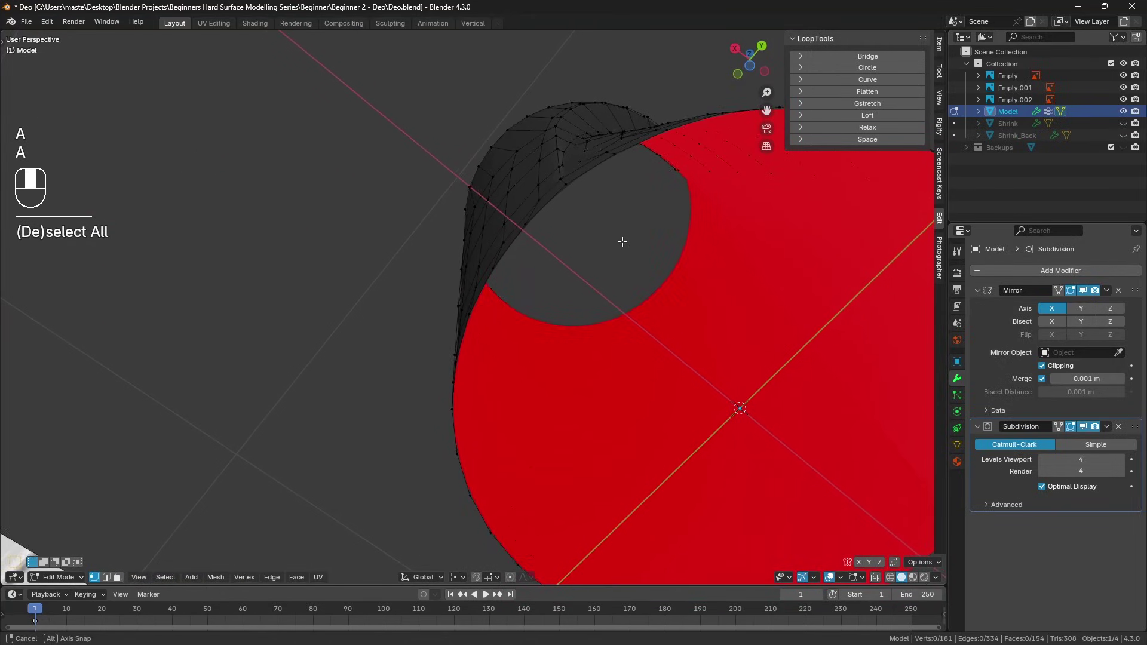
pyautogui.moveTo(599, 171); pyautogui.dragTo(553, 264, button='middle')
pyautogui.click(548, 274)
pyautogui.keyDown('shift'); pyautogui.moveTo(553, 263); pyautogui.dragTo(524, 232); pyautogui.keyUp('shift')
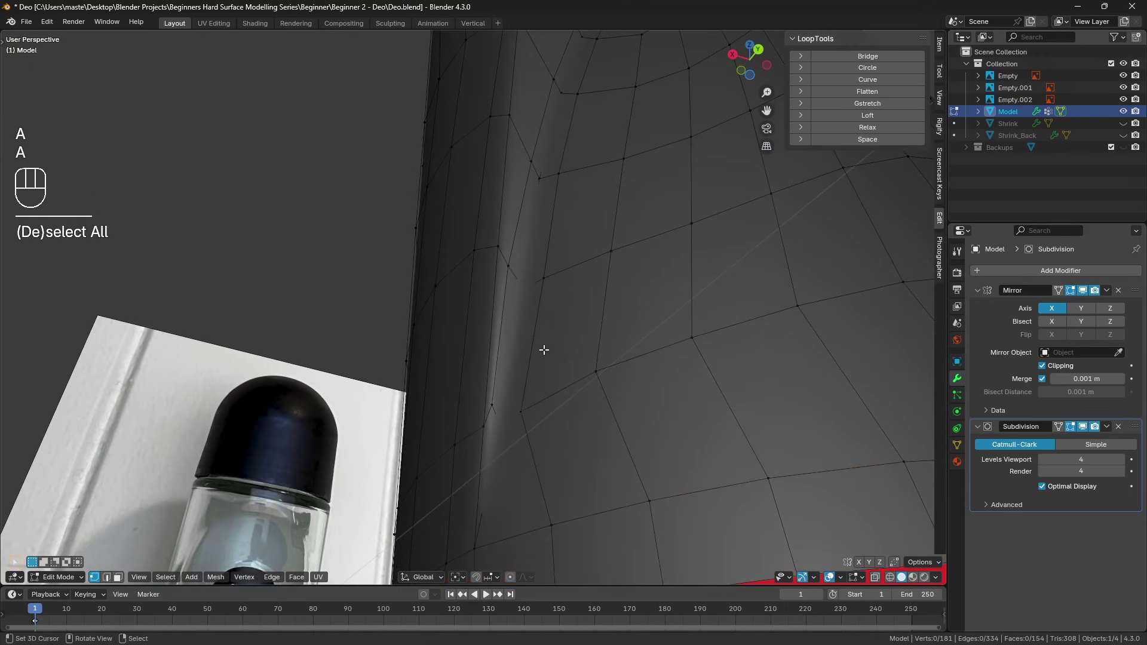
pyautogui.press('Tab')
pyautogui.press('a')
pyautogui.moveTo(567, 410); pyautogui.dragTo(489, 332, button='middle')
pyautogui.press('a')
pyautogui.scroll(-4, 492, 418)
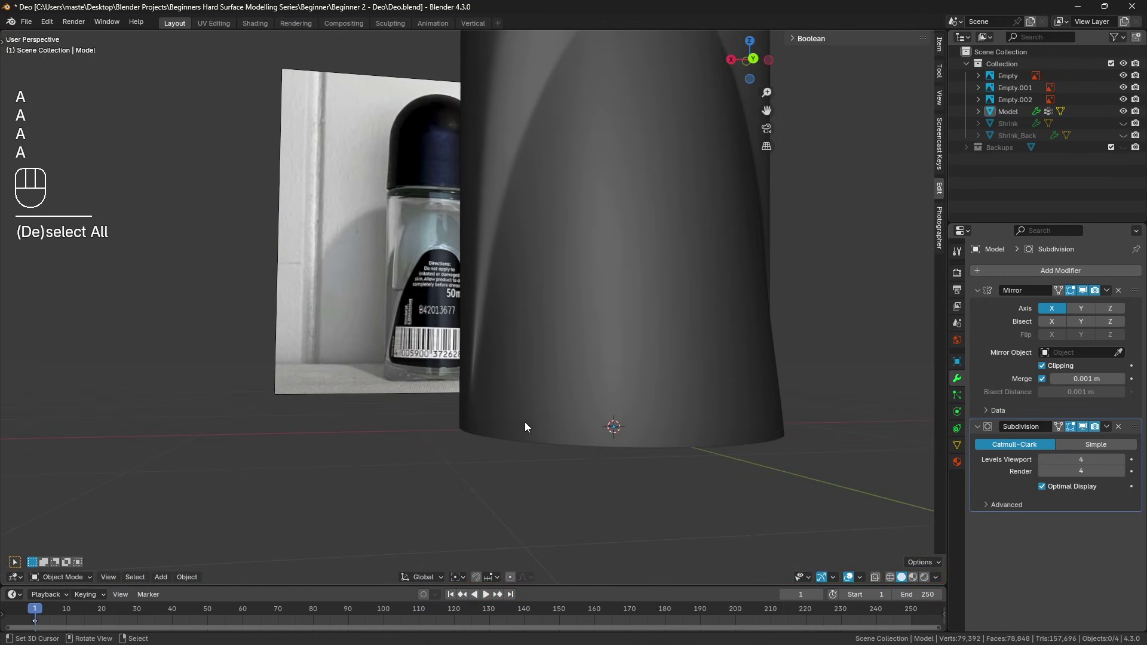
pyautogui.moveTo(596, 465); pyautogui.dragTo(442, 366, button='middle')
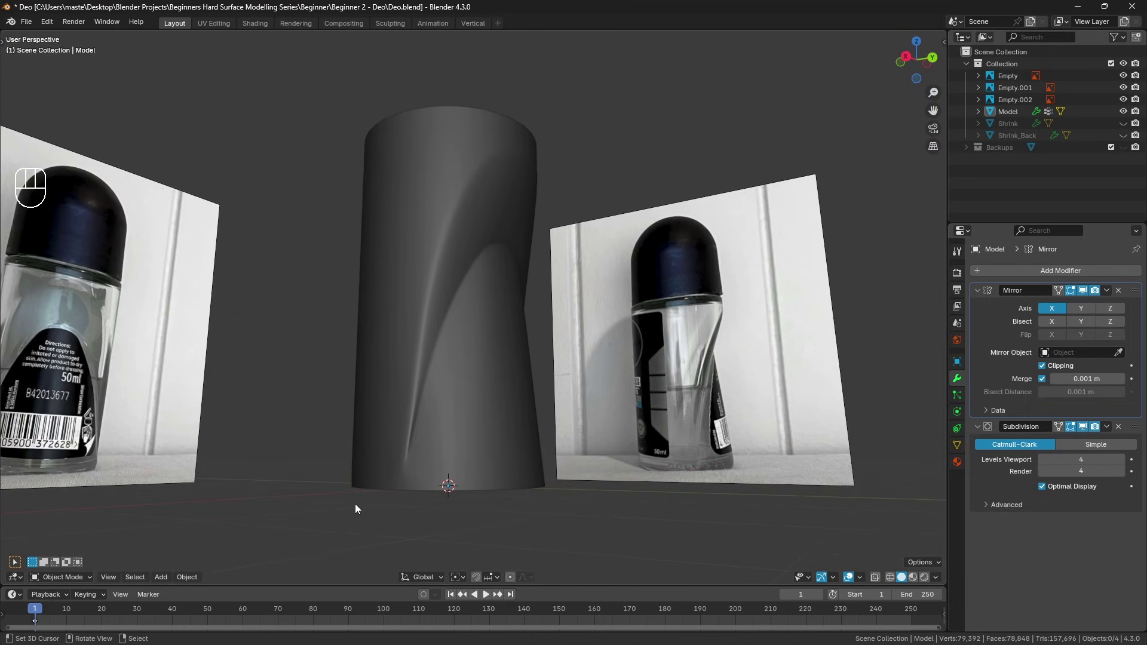
# Select the bottle body and apply its Mirror modifier in Object Mode
pyautogui.click(449, 405)
pyautogui.press('Tab')
pyautogui.moveTo(449, 405); pyautogui.dragTo(577, 302, button='middle')
pyautogui.press('Tab')
pyautogui.hotkey('ctrl', 'a')
# In Edit Mode, fill the open bottom edge loop with a face and inset it to form an outer rim
pyautogui.press('Tab')
pyautogui.keyDown('alt'); pyautogui.click(506, 295); pyautogui.keyUp('alt')
pyautogui.keyDown('alt'); pyautogui.click(507, 297); pyautogui.keyUp('alt')
pyautogui.press('f')
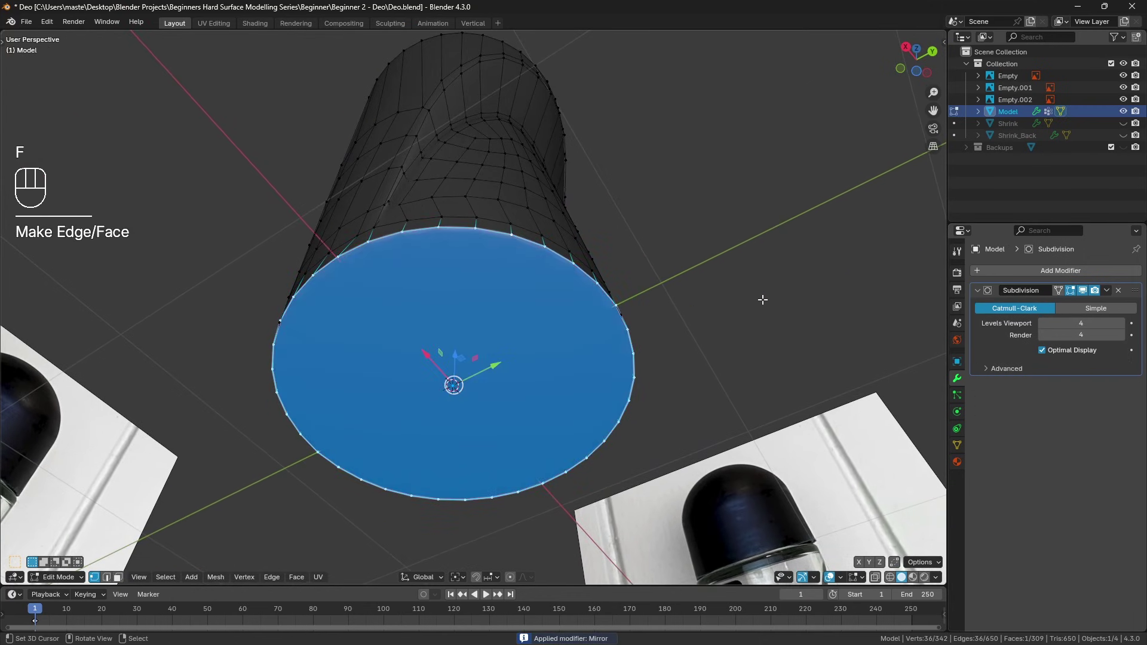
pyautogui.press('i')
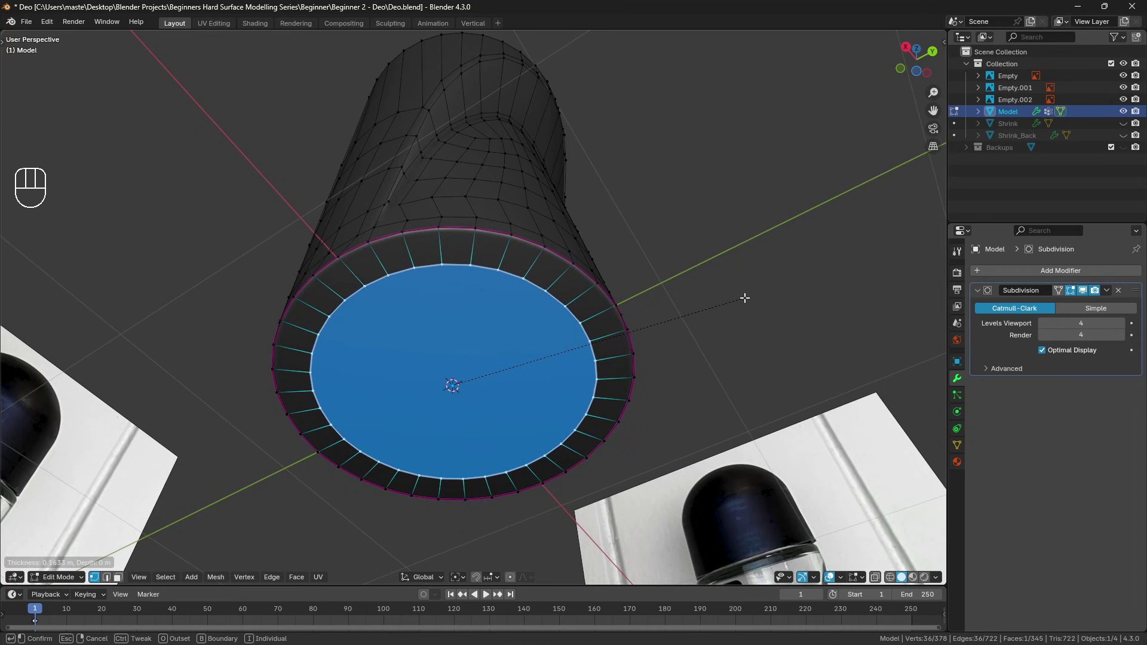
pyautogui.click(744, 297)
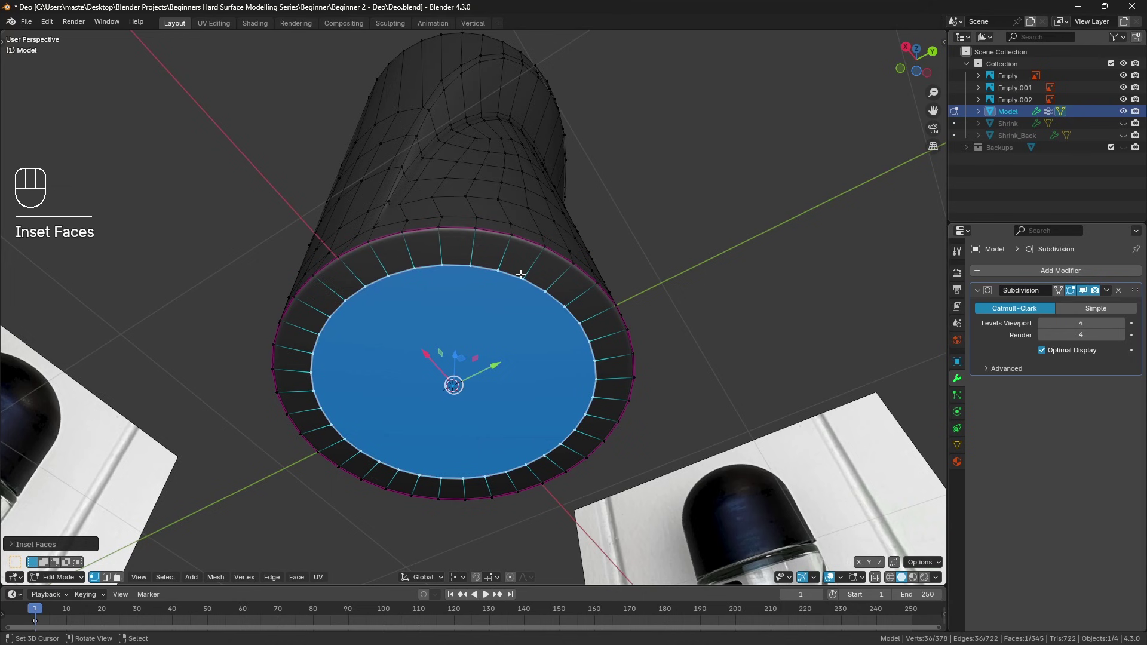
# Inset the bottom face again and move the resulting inner face slightly upward along Z
pyautogui.moveTo(468, 306); pyautogui.dragTo(558, 264, button='middle')
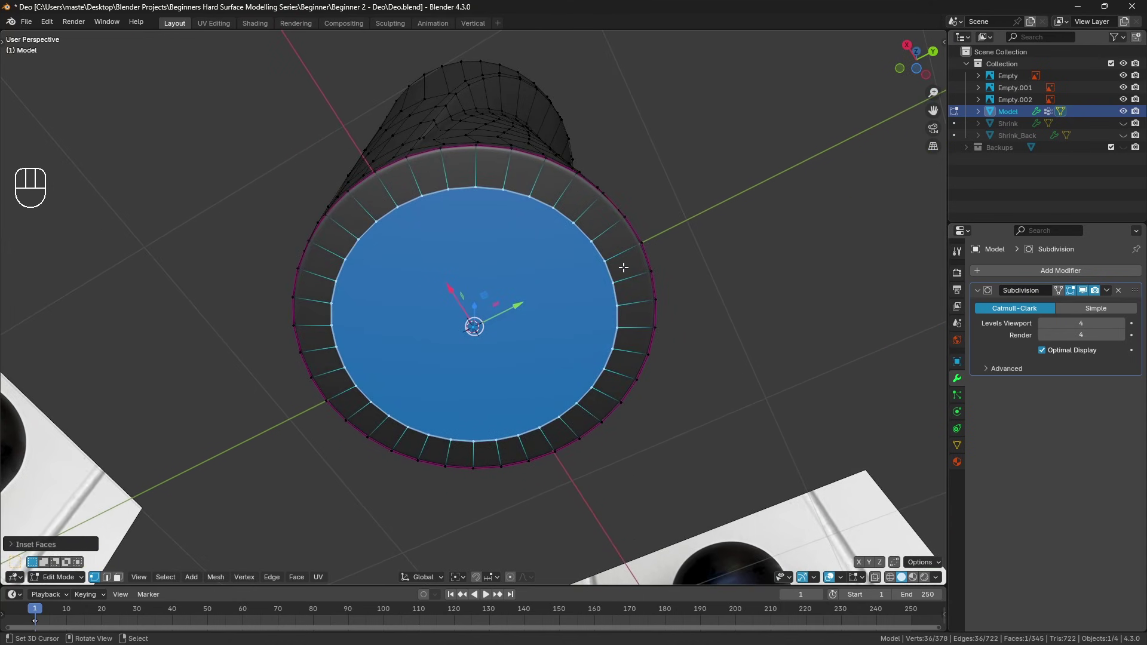
pyautogui.moveTo(624, 267); pyautogui.dragTo(616, 257, button='middle')
pyautogui.press('i')
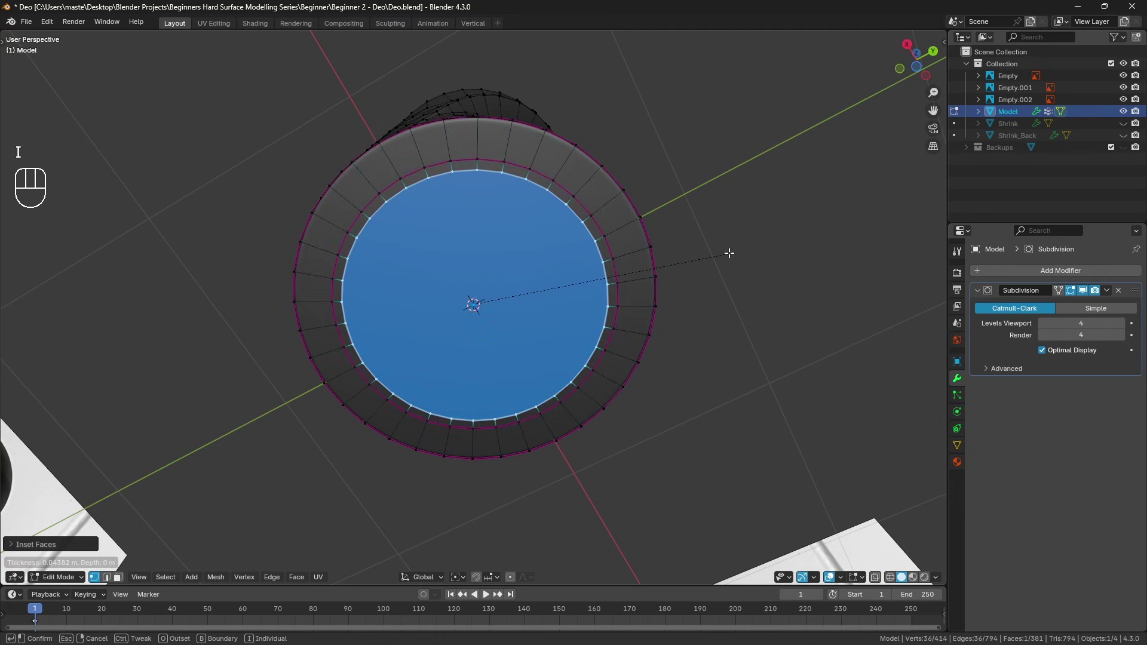
pyautogui.click(696, 256)
pyautogui.moveTo(640, 275); pyautogui.dragTo(553, 345, button='middle')
pyautogui.moveTo(458, 369); pyautogui.dragTo(459, 357)
# Inset the inner bottom face once more, crease the edges of the new smallest face and deselect everything
pyautogui.press('i')
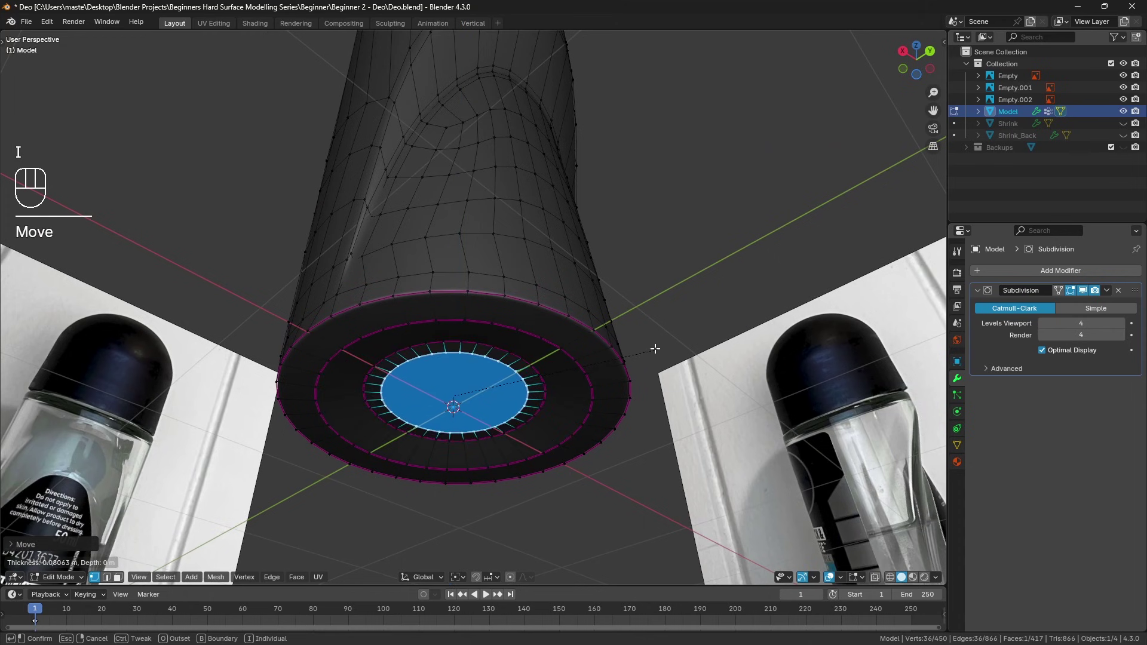
pyautogui.click(636, 349)
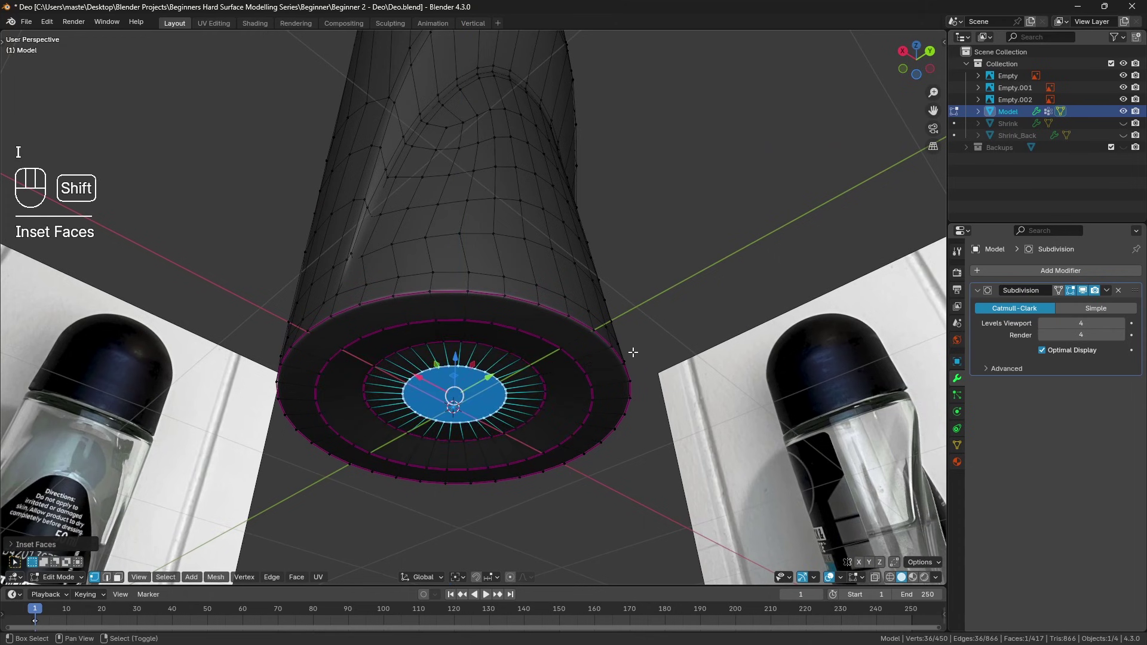
pyautogui.hotkey('shift', 'e')
pyautogui.click(633, 351)
pyautogui.press('a')
pyautogui.press('a')
# Select the bottle's open top edge loop, check it against the front reference and extrude it in place
pyautogui.moveTo(633, 350); pyautogui.dragTo(538, 314, button='middle')
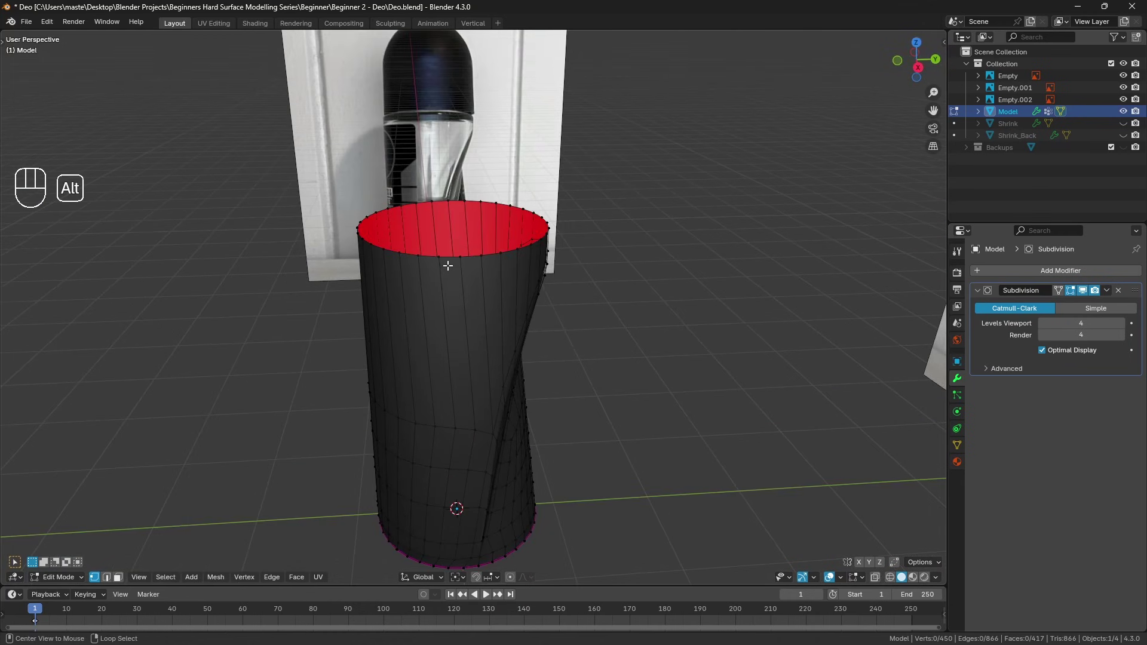
pyautogui.keyDown('alt'); pyautogui.click(520, 294); pyautogui.keyUp('alt')
pyautogui.press('KP_1')
pyautogui.press('KP_Decimal')
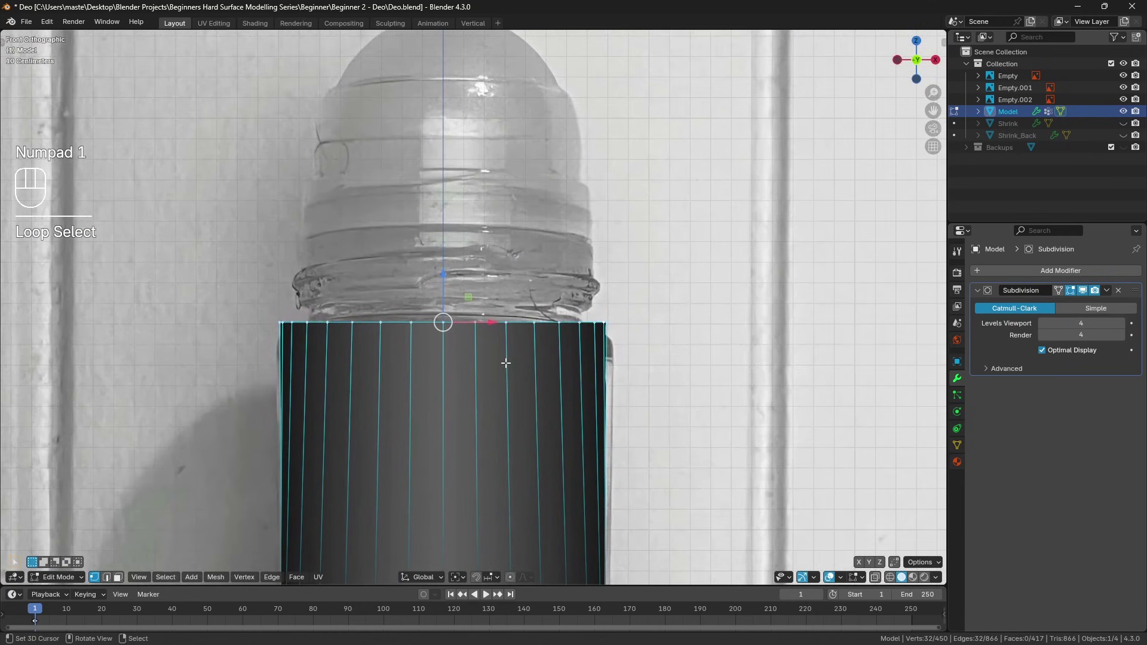
pyautogui.moveTo(540, 338); pyautogui.dragTo(330, 254, button='middle')
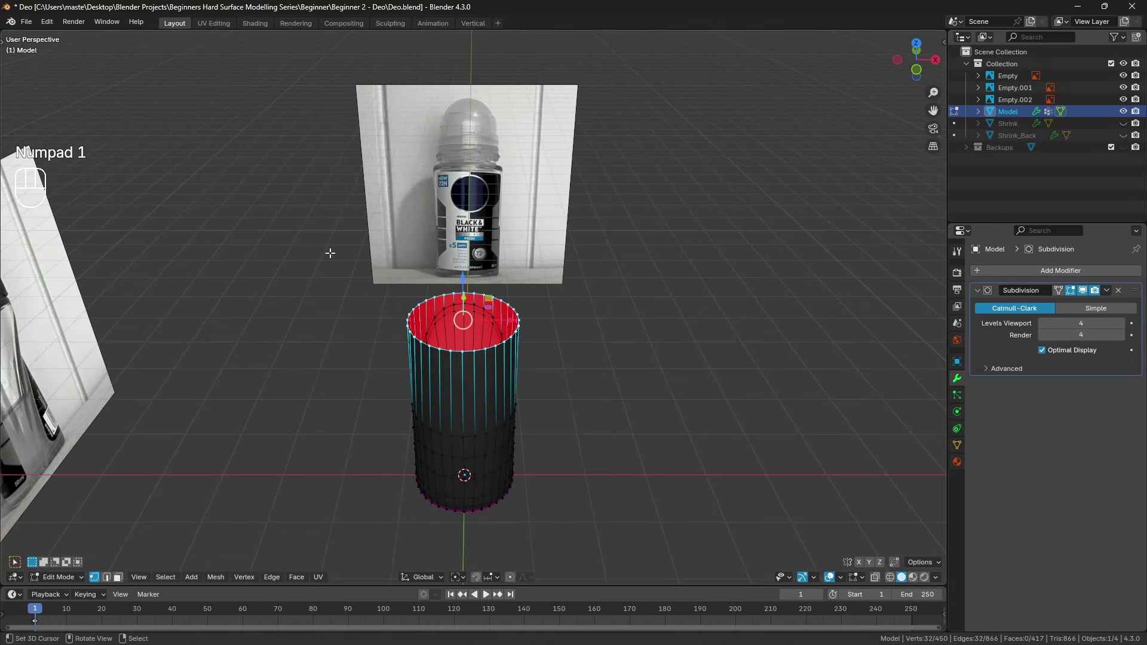
pyautogui.press('e')
pyautogui.rightClick(495, 297)
pyautogui.scroll(4, 617, 332)
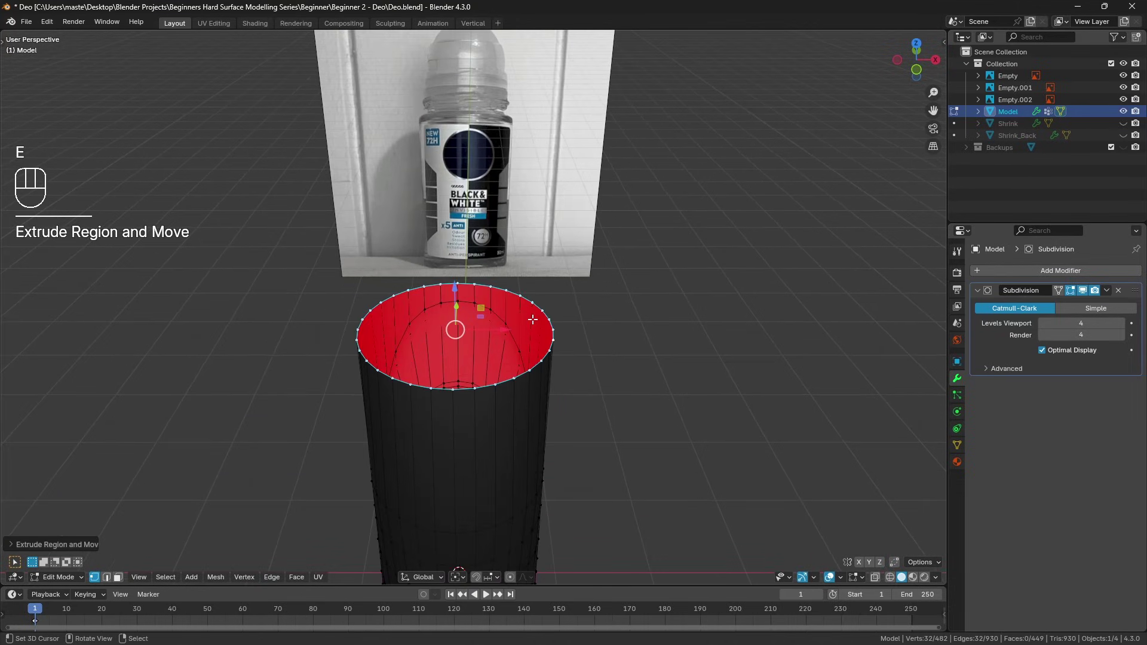
# Try scaling the extruded top loop inward with the Z axis locked, and undo the scaling
pyautogui.press('s')
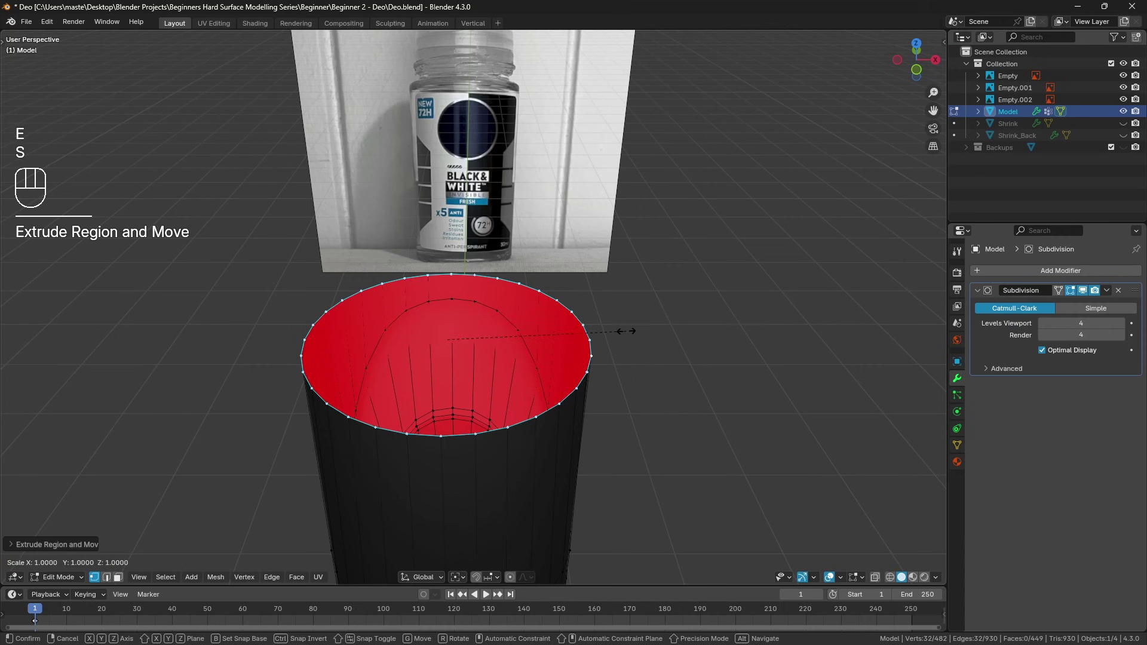
pyautogui.hotkey('shift', 'z')
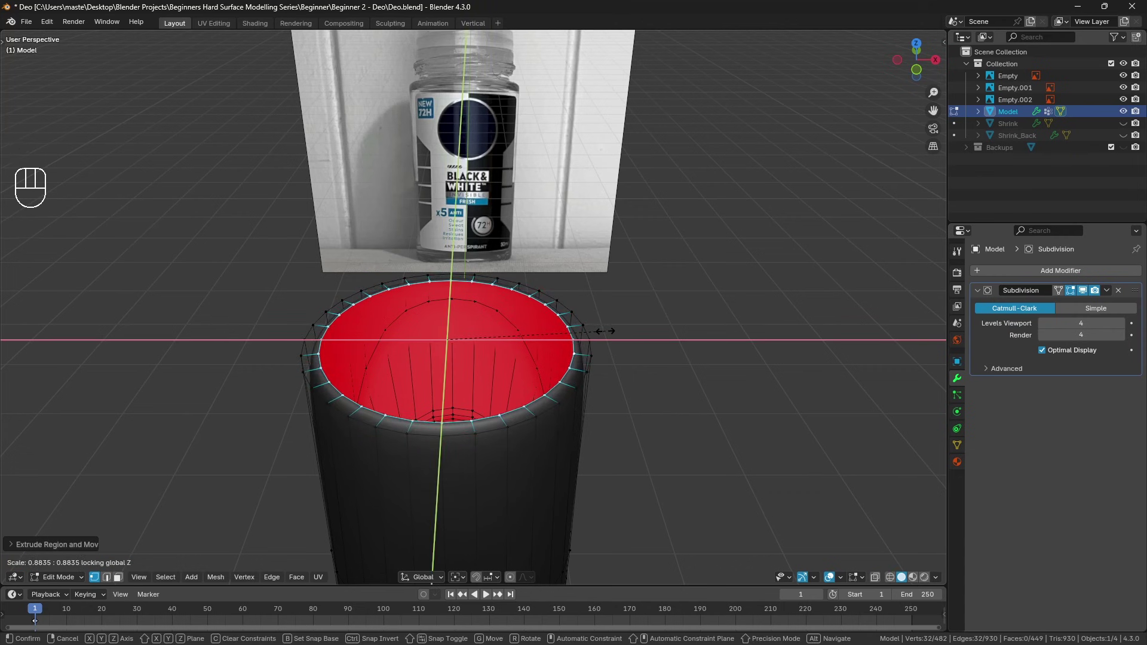
pyautogui.click(601, 361)
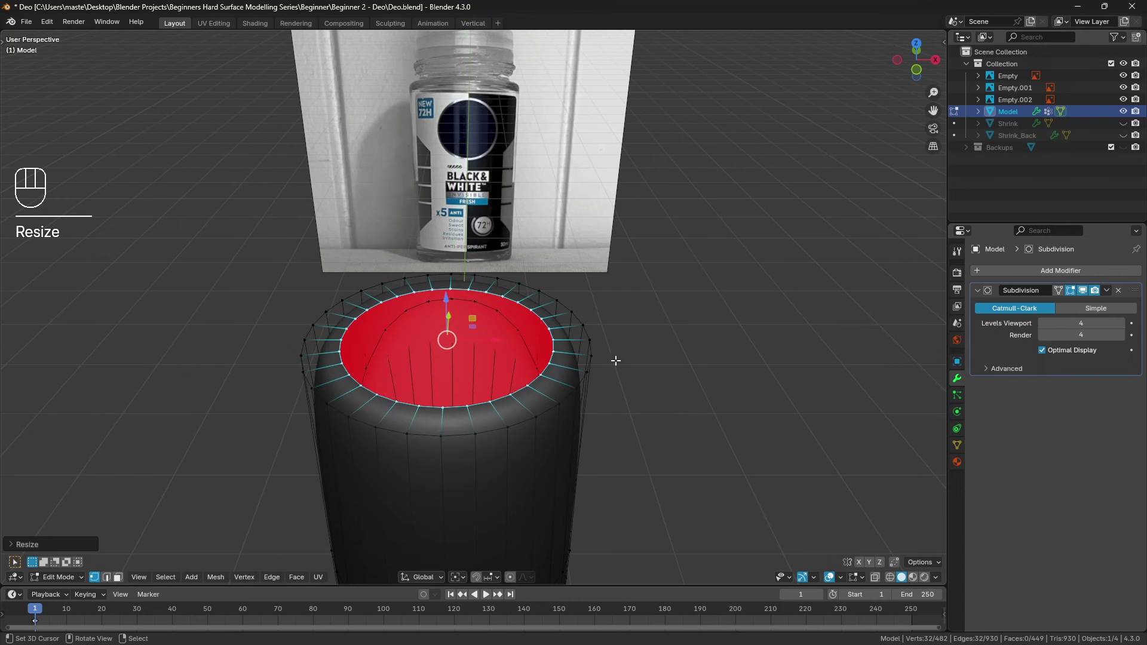
pyautogui.hotkey('ctrl', 'z')
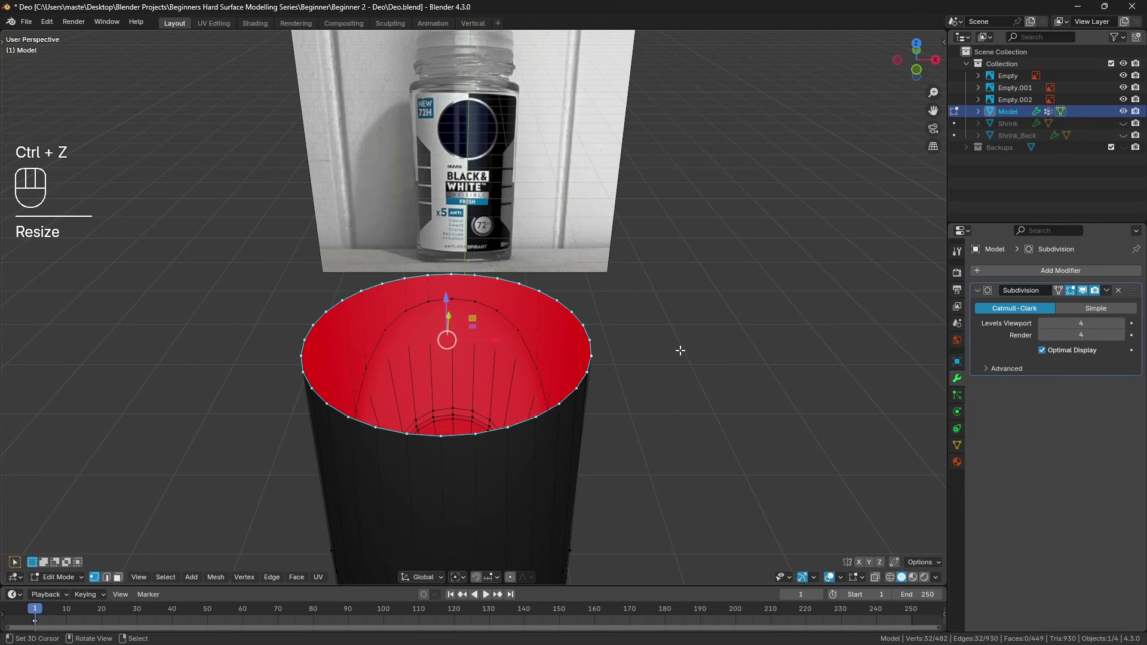
# Scale the extruded top loop inward to about 0.91 on X and Y only, forming a narrow flat rim
pyautogui.press('s')
pyautogui.hotkey('shift', 'z')
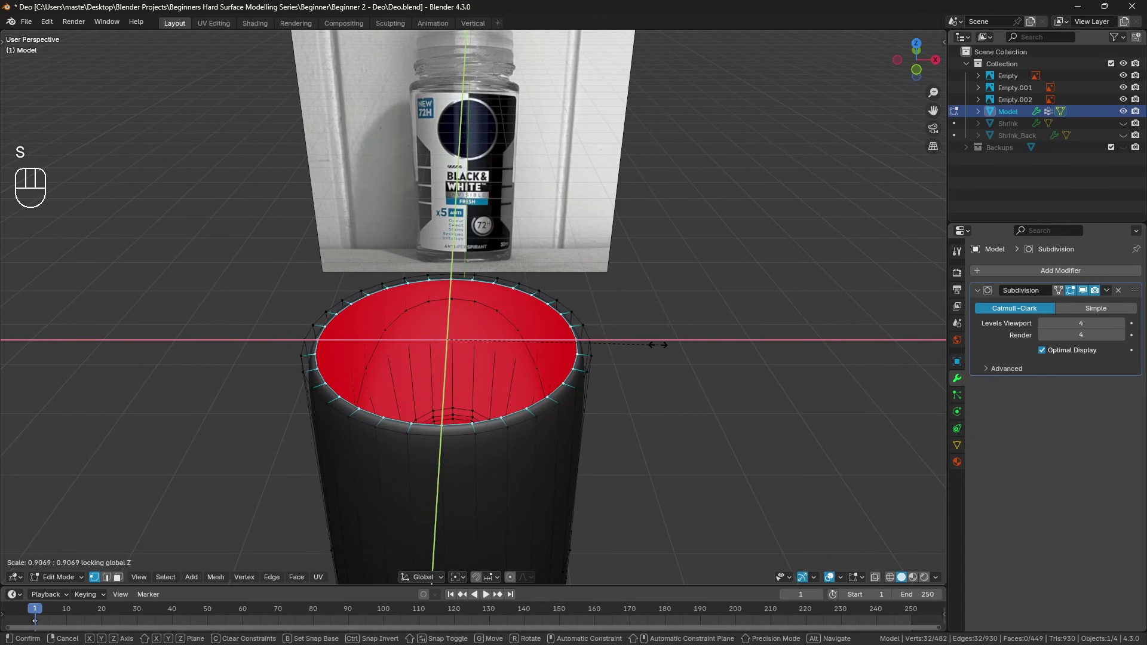
pyautogui.click(658, 345)
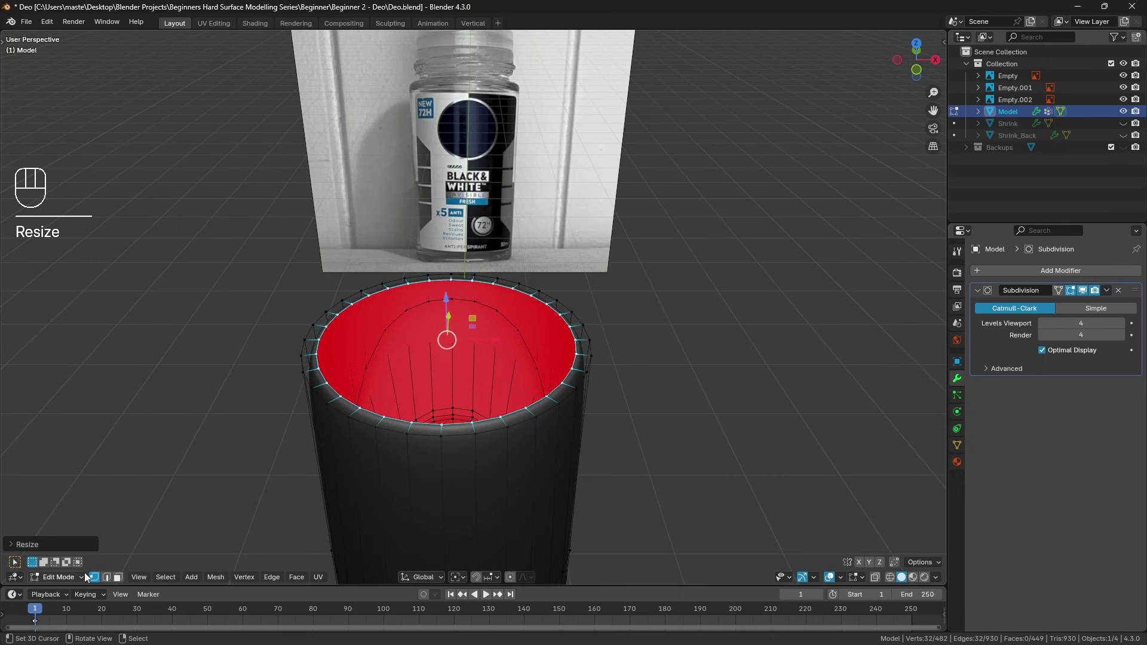
# Select the rim's outer edge loop in edge mode and set its mean bevel weight to 1.00
pyautogui.click(107, 577)
pyautogui.press('n')
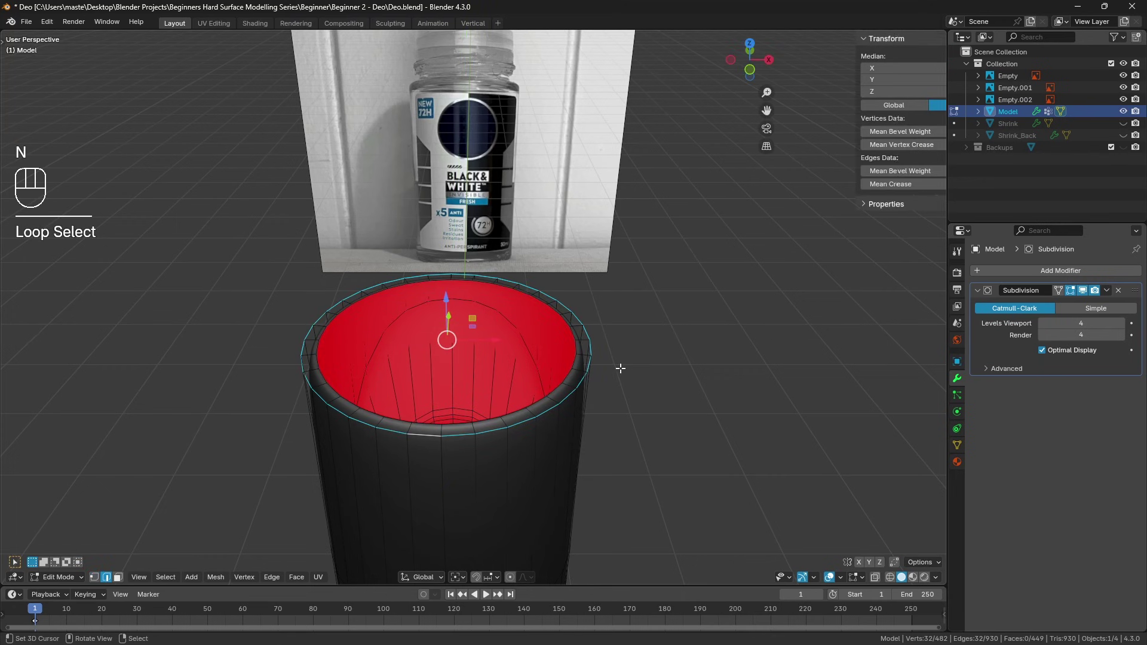
pyautogui.moveTo(885, 172); pyautogui.dragTo(951, 206)
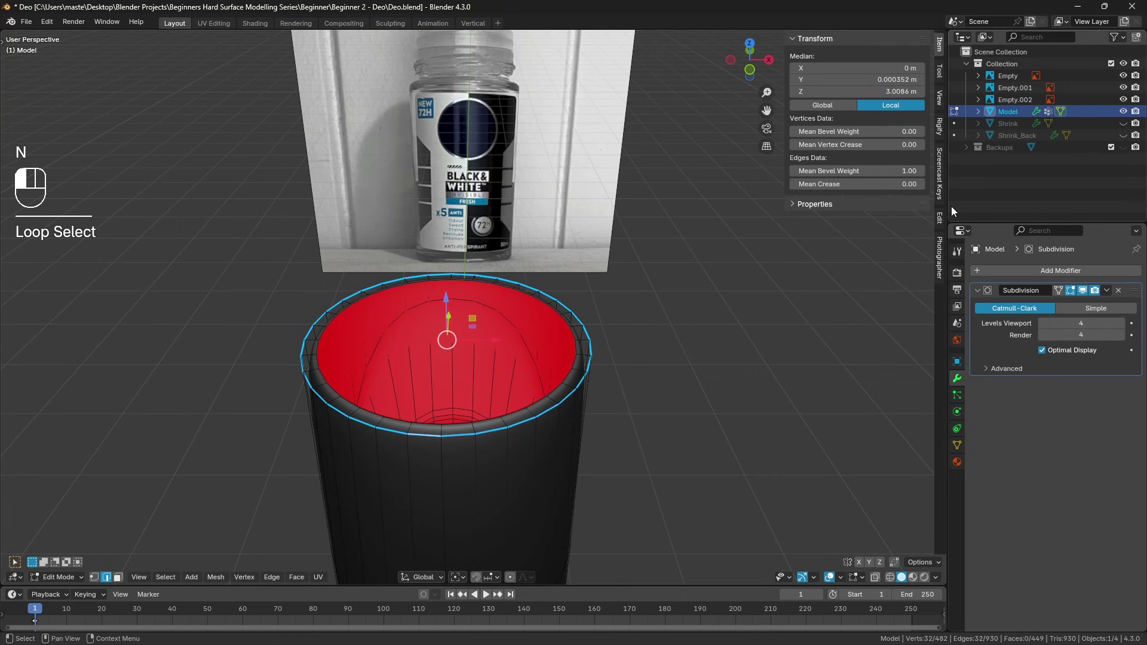
# Add a Bevel modifier with 4 segments, limit it by weight and move it above the Subdivision modifier
pyautogui.click(1057, 272)
pyautogui.press('BackSpace')
pyautogui.press('BackSpace')
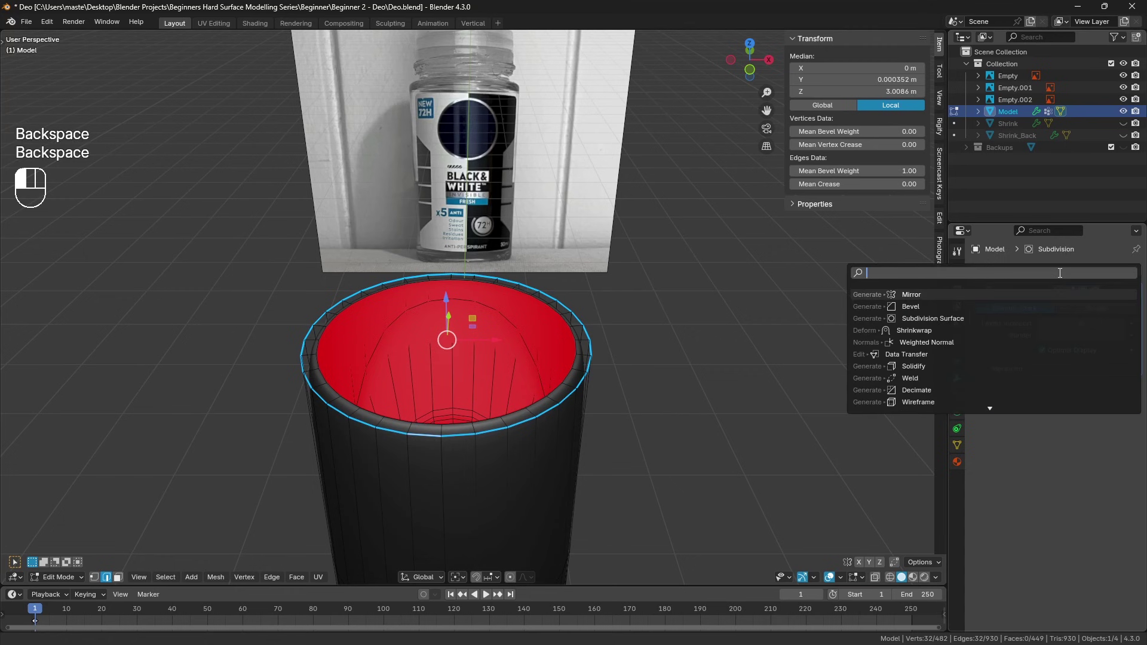
pyautogui.write('beve')
pyautogui.press('Return')
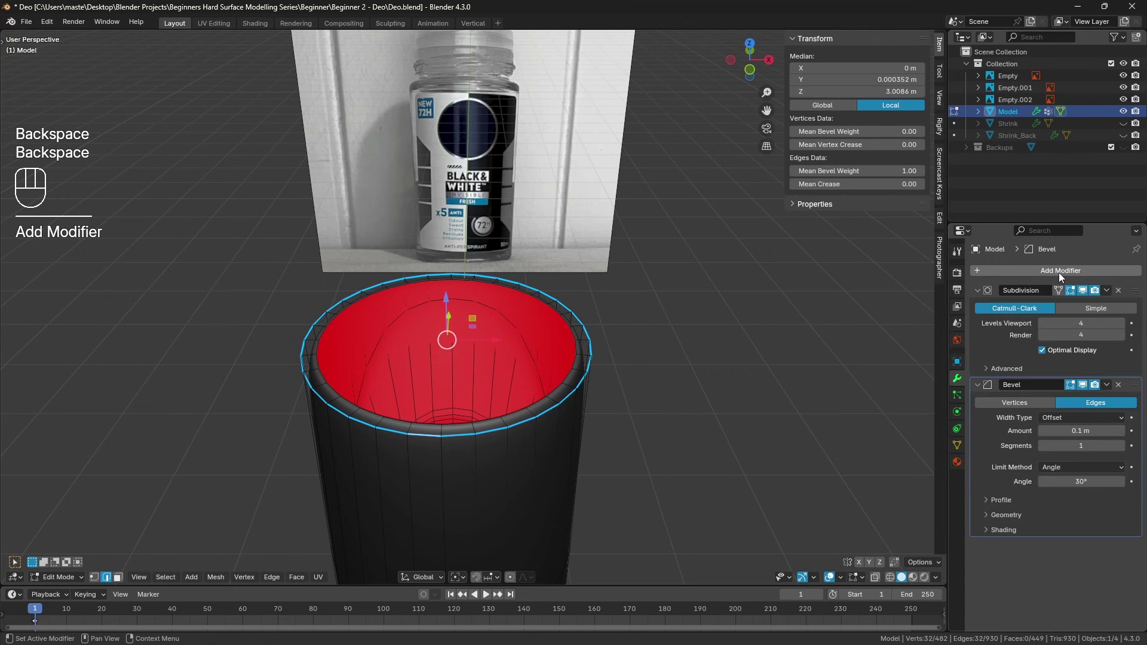
pyautogui.click(1121, 432)
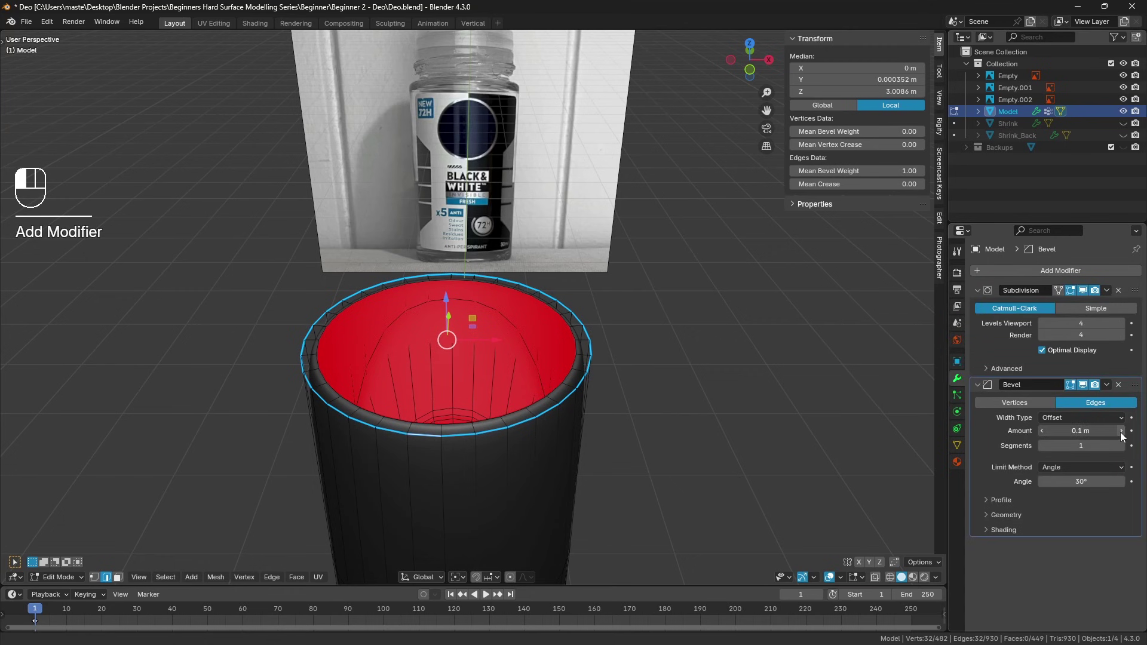
pyautogui.click(1121, 446)
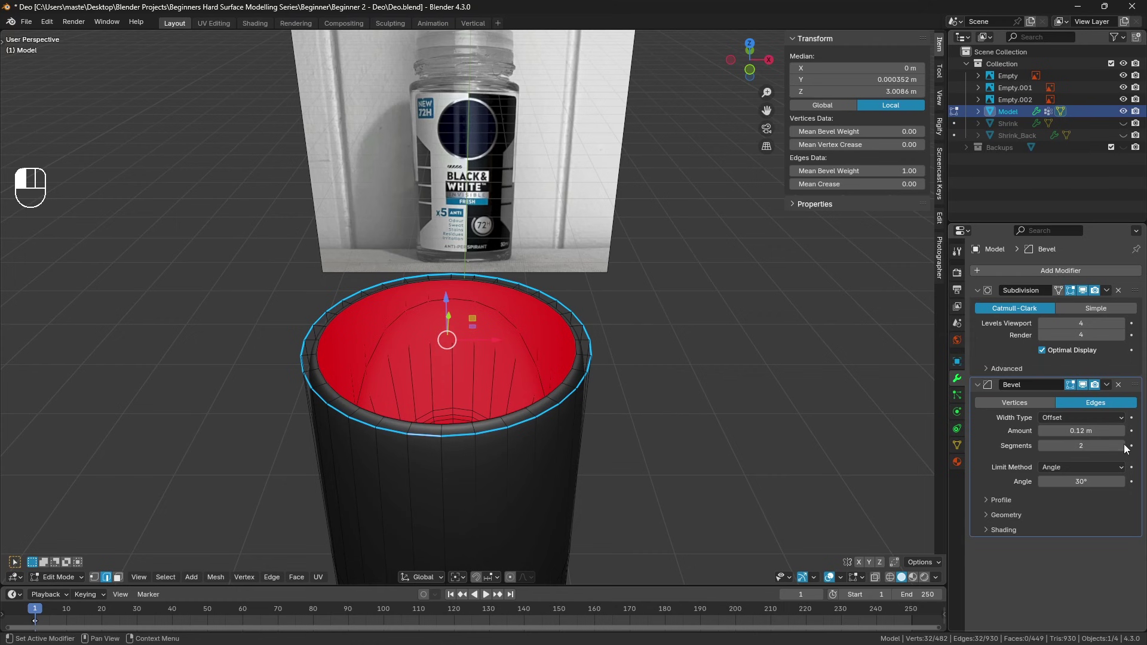
pyautogui.click(1121, 446)
pyautogui.click(1102, 466)
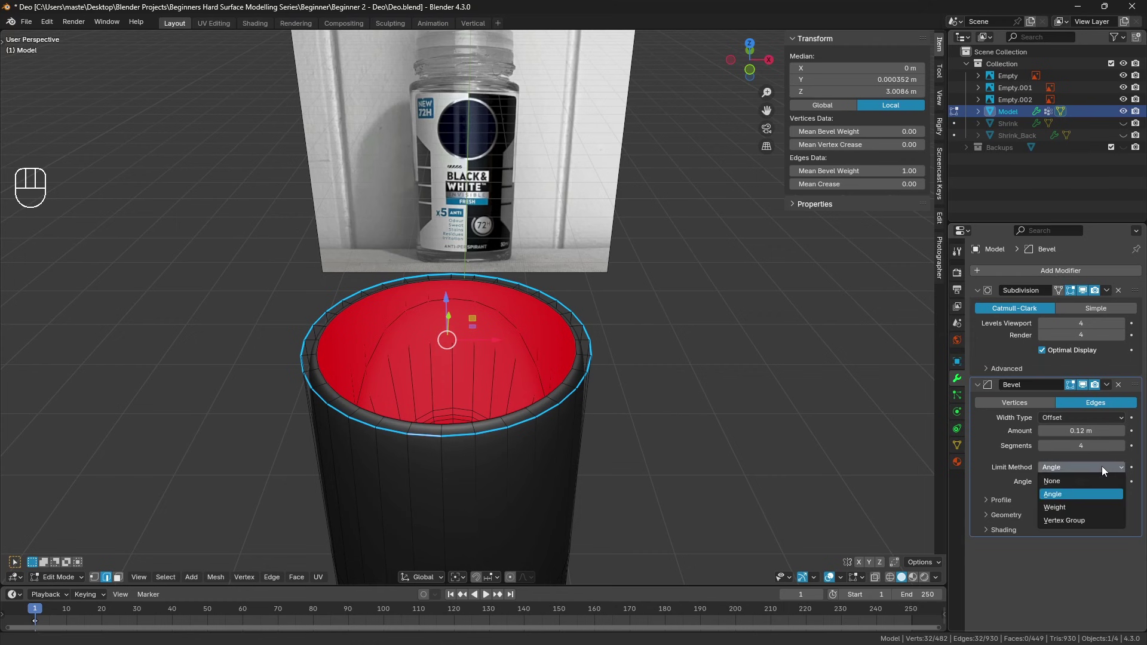
pyautogui.click(1081, 487)
pyautogui.moveTo(1134, 386); pyautogui.dragTo(1117, 285)
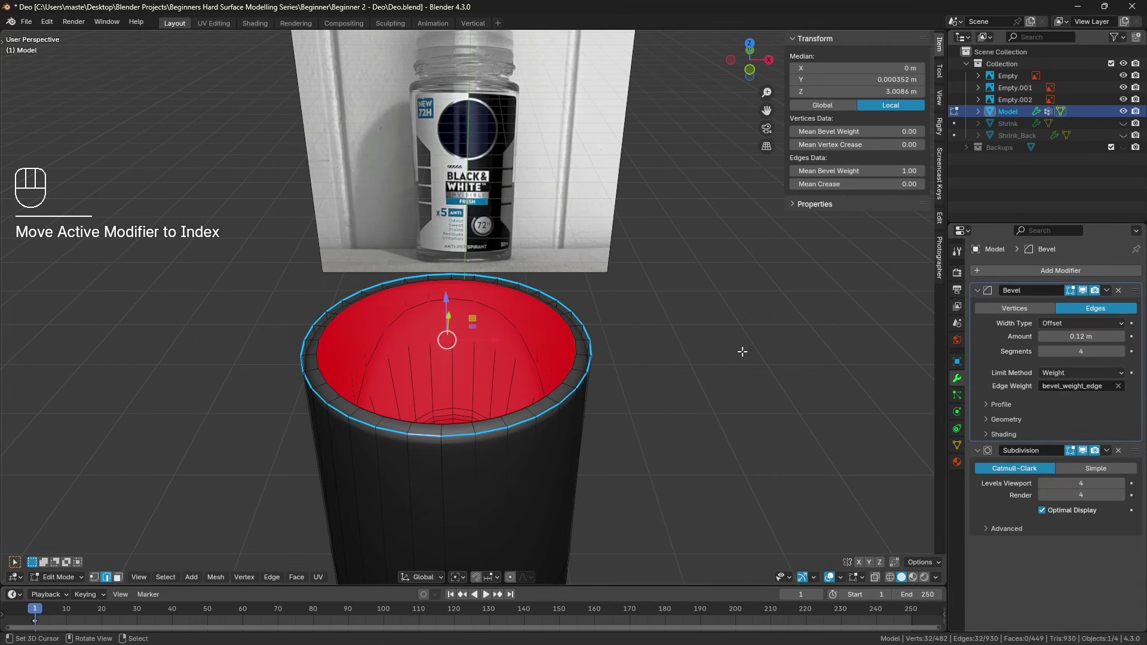
# Set the Bevel amount to 0.056 m, deselect everything and check the rounded rim outside Edit Mode
pyautogui.keyDown('shift'); pyautogui.moveTo(747, 356); pyautogui.dragTo(749, 297, button='middle'); pyautogui.keyUp('shift')
pyautogui.scroll(1, 749, 296)
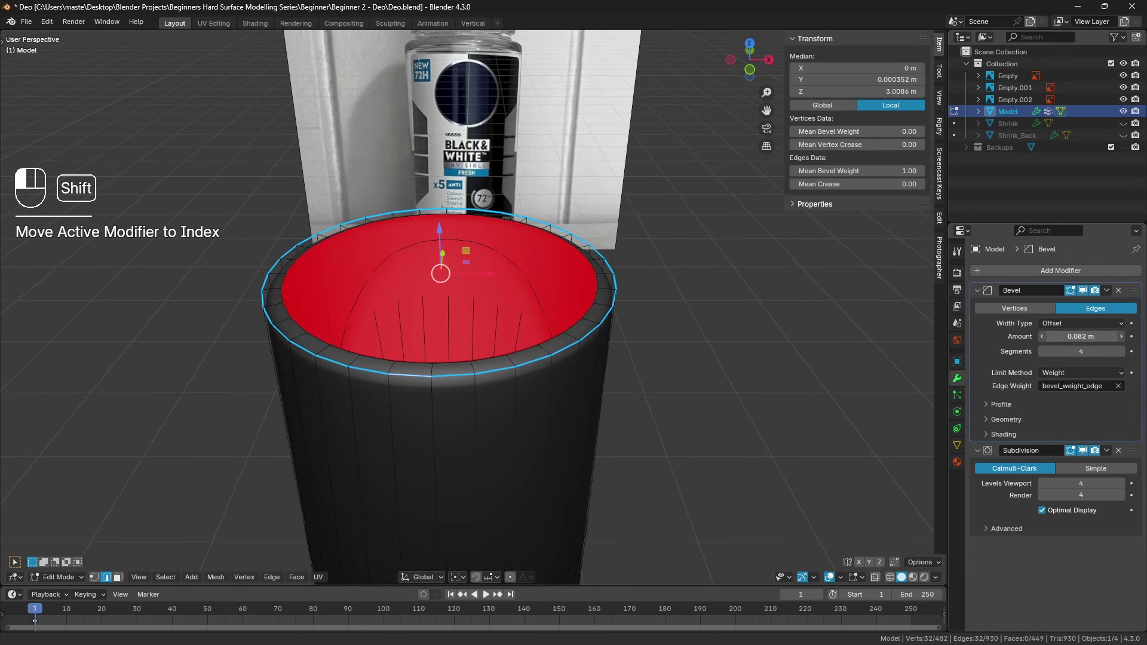
pyautogui.keyDown('shift'); pyautogui.moveTo(1081, 336); pyautogui.dragTo(1061, 337); pyautogui.keyUp('shift')
pyautogui.keyDown('shift'); pyautogui.moveTo(462, 45); pyautogui.dragTo(418, 69, button='middle'); pyautogui.keyUp('shift')
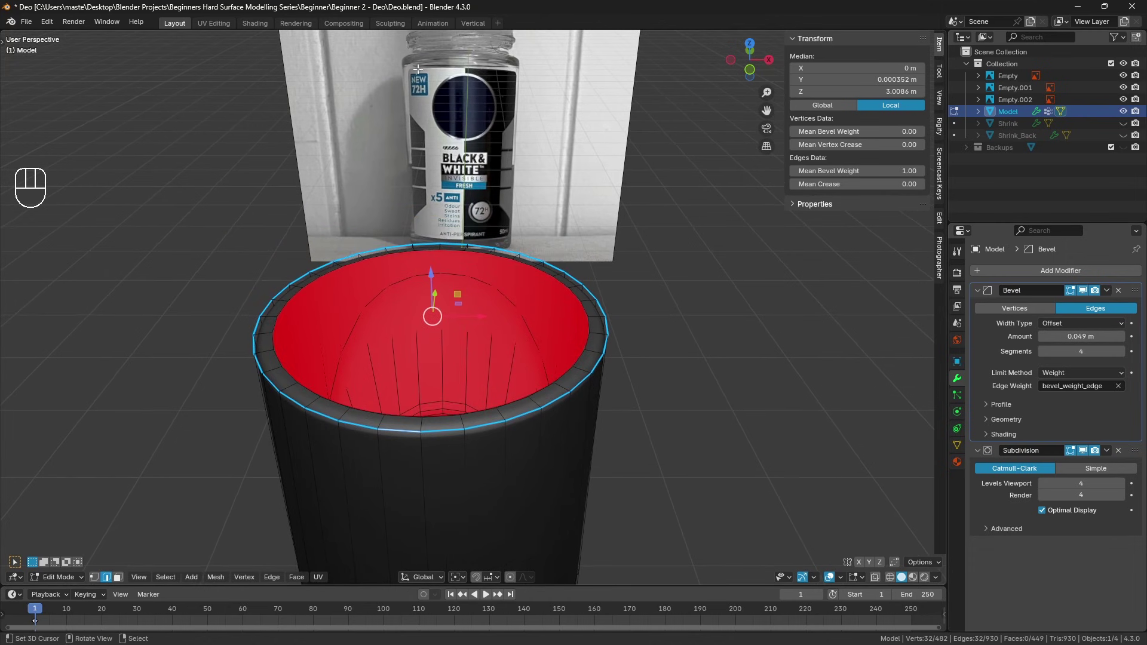
pyautogui.moveTo(602, 265); pyautogui.dragTo(592, 237, button='middle')
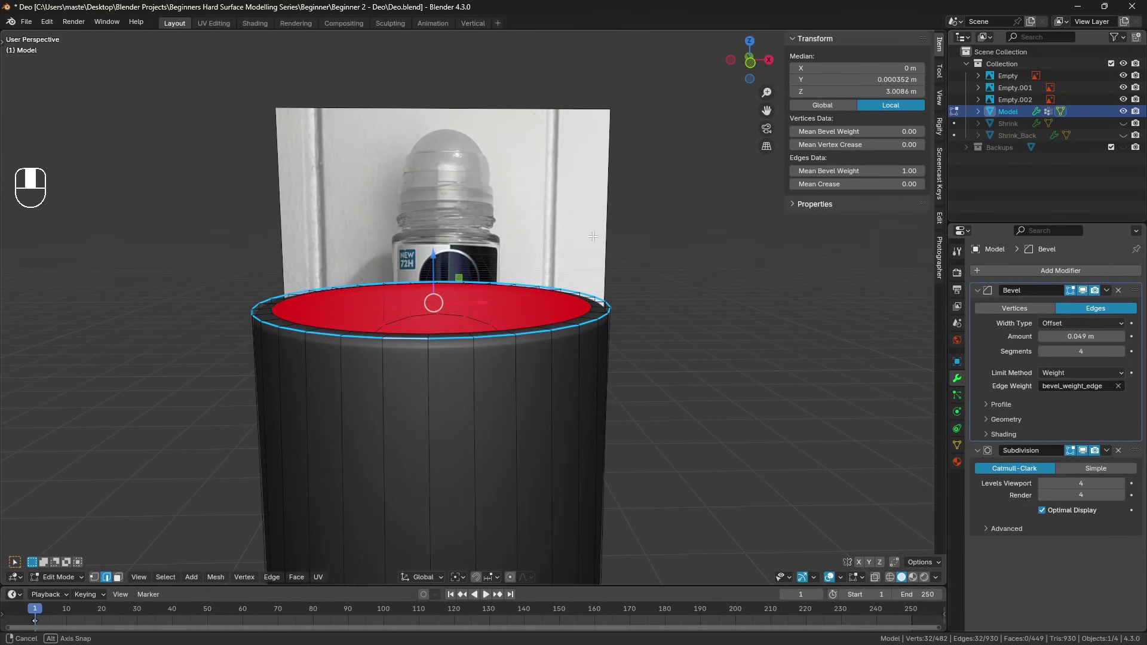
pyautogui.keyDown('shift'); pyautogui.moveTo(1087, 340); pyautogui.dragTo(1087, 341); pyautogui.keyUp('shift')
pyautogui.press('a')
pyautogui.press('a')
pyautogui.press('Tab')
pyautogui.moveTo(565, 357); pyautogui.dragTo(566, 377, button='middle')
pyautogui.press('Tab')
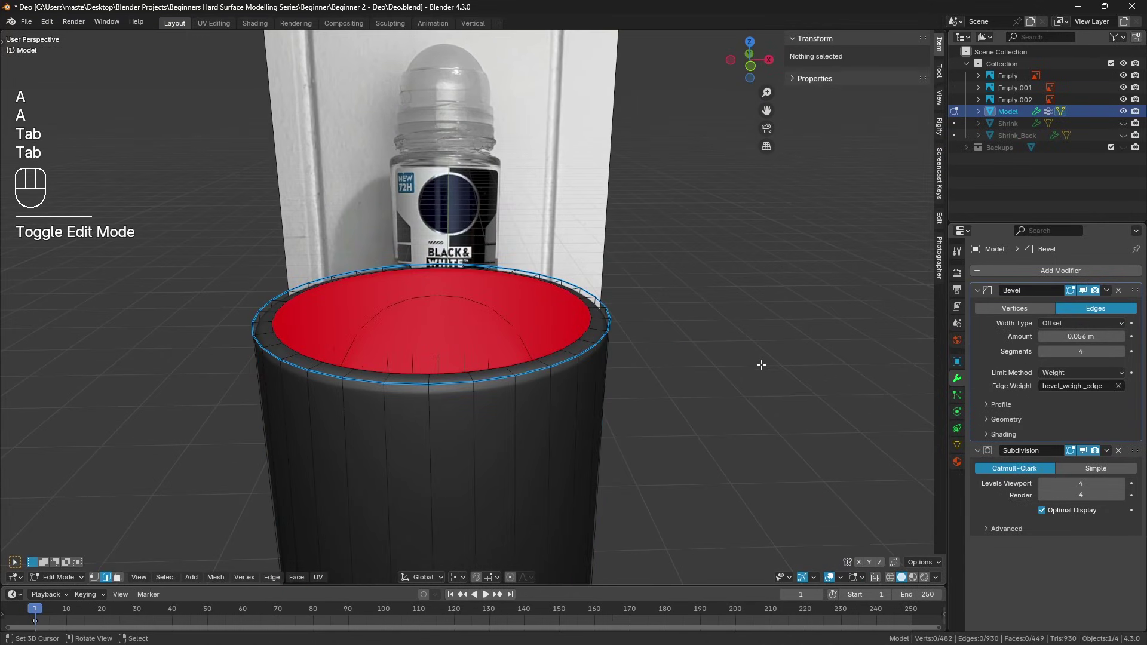
# Select the rim's inner edge loop and extrude it straight up about 0.67 m in front view to form the neck
pyautogui.keyDown('alt'); pyautogui.click(400, 395); pyautogui.keyUp('alt')
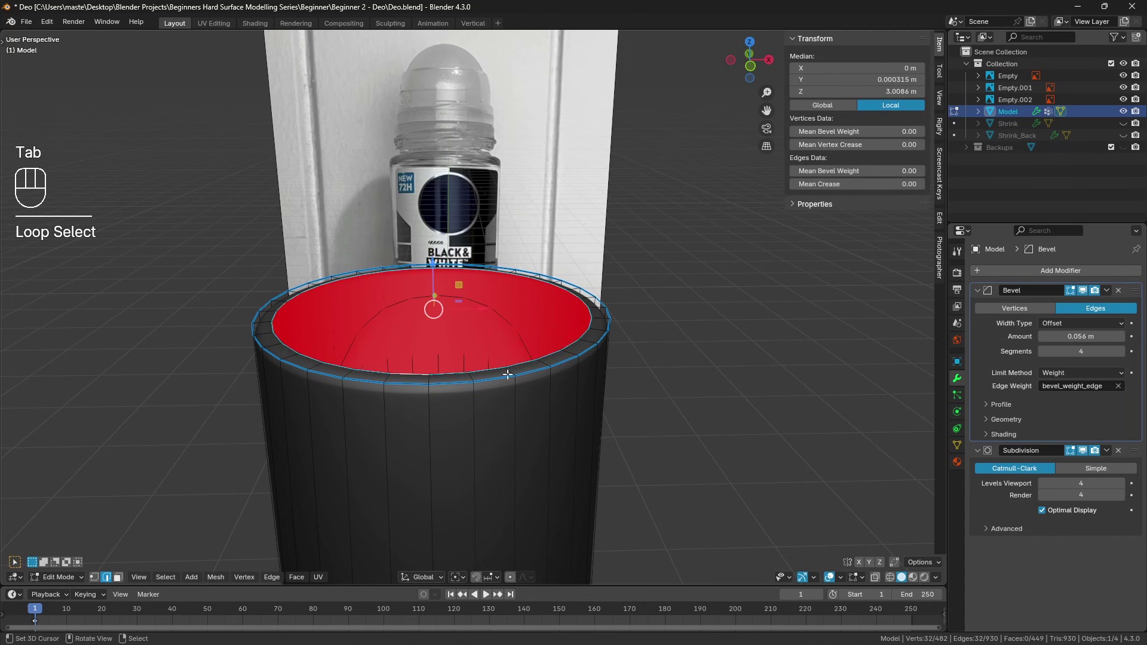
pyautogui.press('KP_1')
pyautogui.press('e')
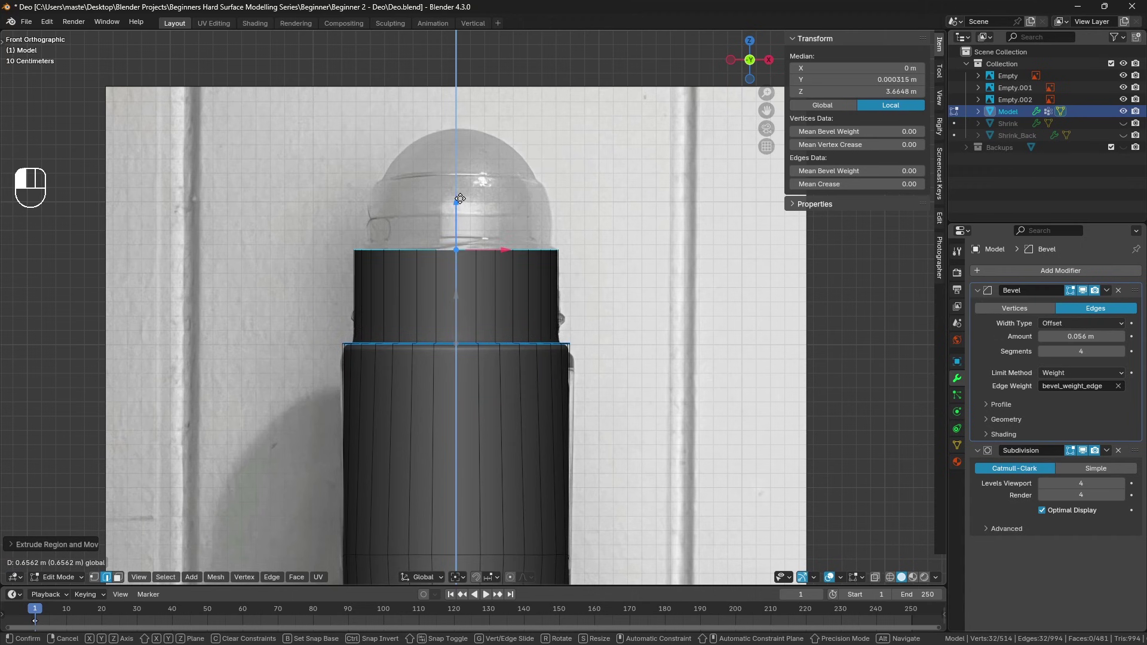
pyautogui.click(460, 197)
# Extrude the neck's top edge loop in place and scale it inward to about 0.94 for a narrow lip
pyautogui.moveTo(460, 197); pyautogui.dragTo(560, 307, button='middle')
pyautogui.press('e')
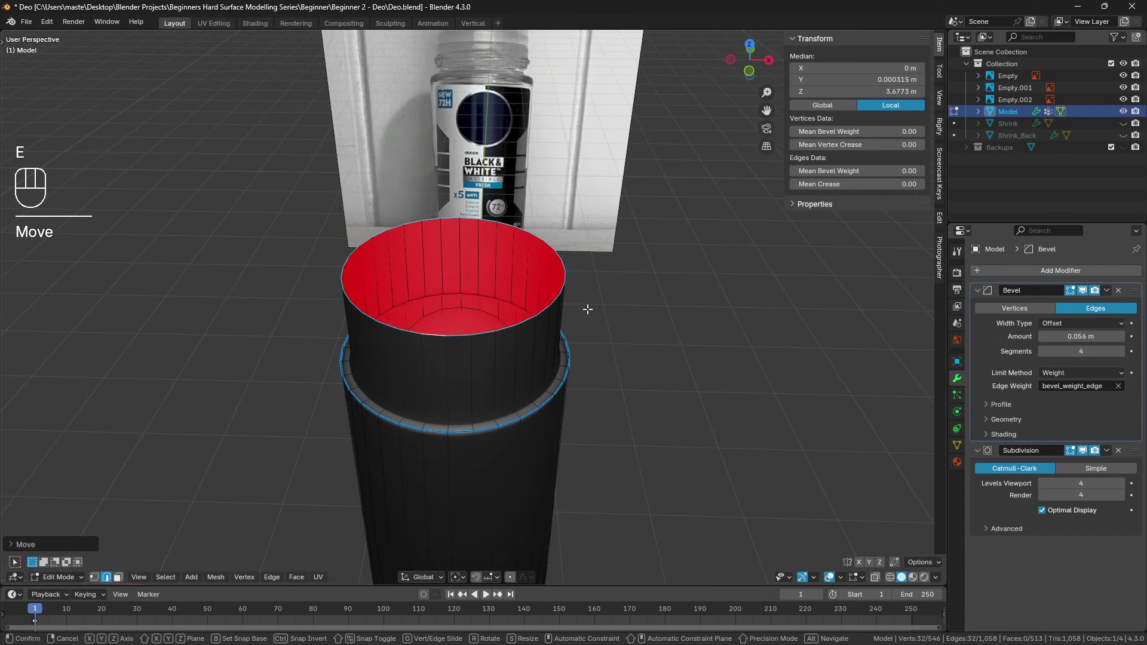
pyautogui.press('s')
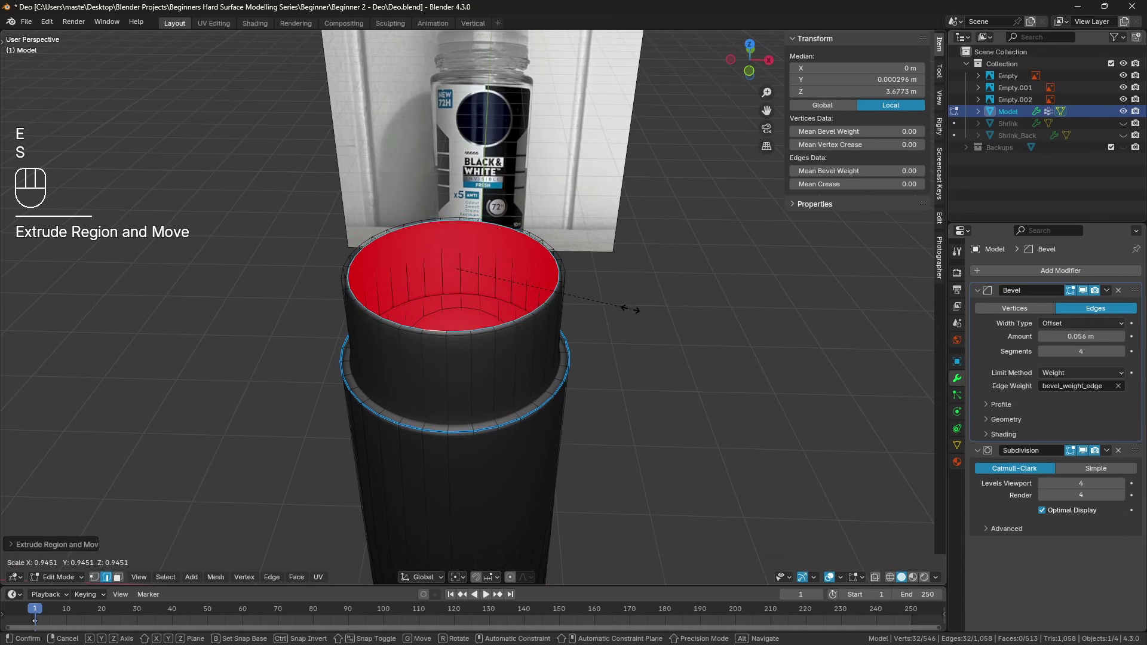
pyautogui.click(629, 309)
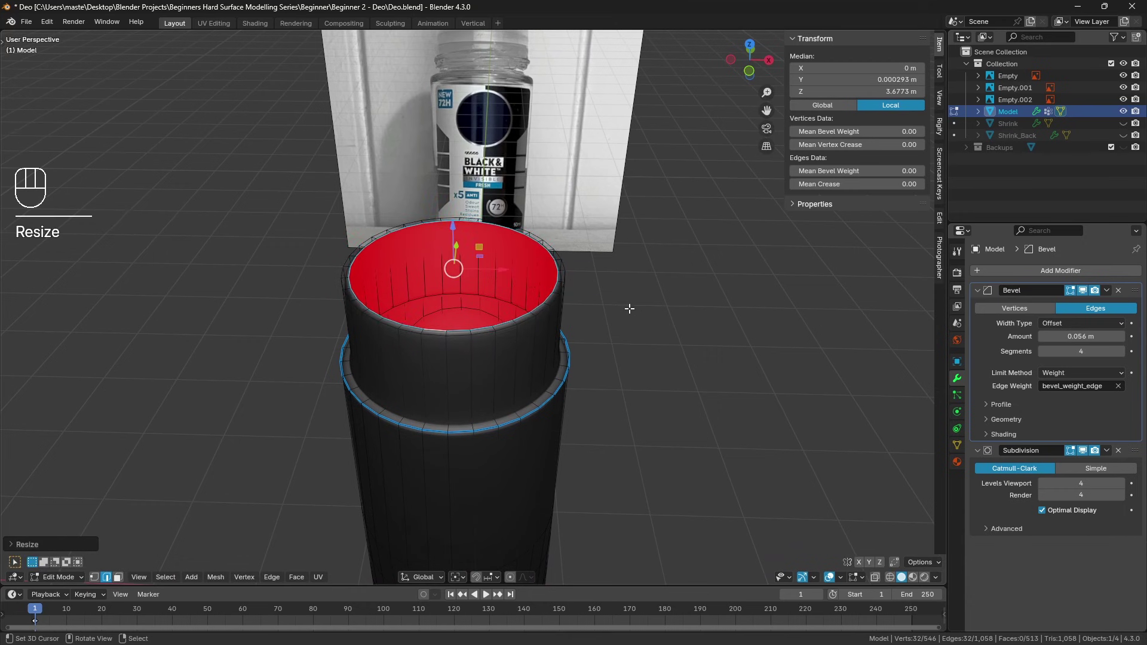
# Crease the edge loops at the neck's base and outer top edge, and deselect everything
pyautogui.keyDown('alt'); pyautogui.click(528, 401); pyautogui.keyUp('alt')
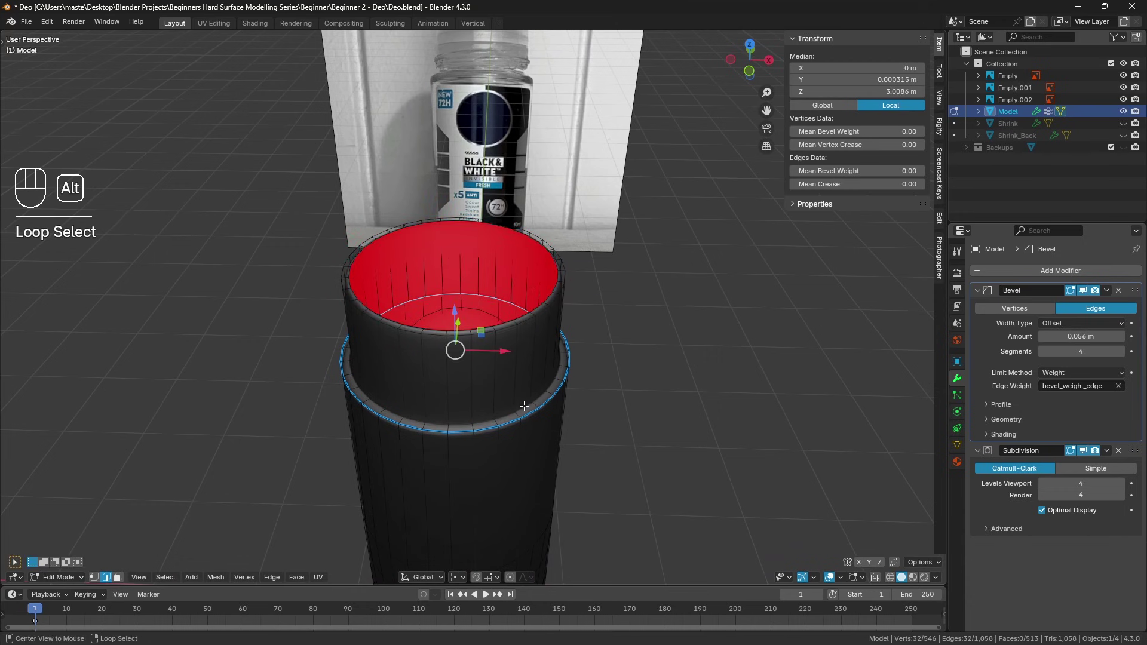
pyautogui.keyDown('alt'); pyautogui.keyDown('shift'); pyautogui.click(527, 325); pyautogui.keyUp('shift'); pyautogui.keyUp('alt')
pyautogui.hotkey('shift', 'e')
pyautogui.write('.0')
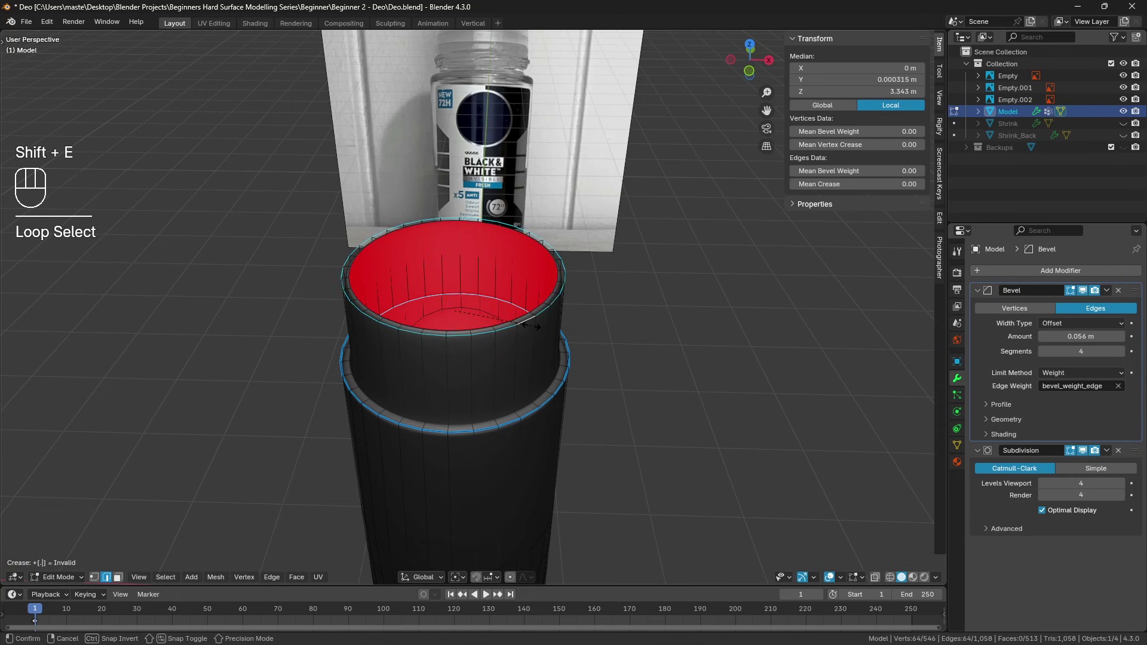
pyautogui.write('5')
pyautogui.press('Return')
pyautogui.press('a')
pyautogui.press('a')
# Examine the bottle and its neck from several angles and against the front reference
pyautogui.press('KP_1')
pyautogui.keyDown('shift'); pyautogui.moveTo(538, 275); pyautogui.dragTo(537, 289, button='middle'); pyautogui.keyUp('shift')
pyautogui.moveTo(482, 386); pyautogui.dragTo(395, 366, button='middle')
pyautogui.scroll(-3, 472, 400)
pyautogui.keyDown('shift'); pyautogui.moveTo(471, 436); pyautogui.dragTo(463, 382, button='middle'); pyautogui.keyUp('shift')
pyautogui.moveTo(507, 385); pyautogui.dragTo(455, 384, button='middle')
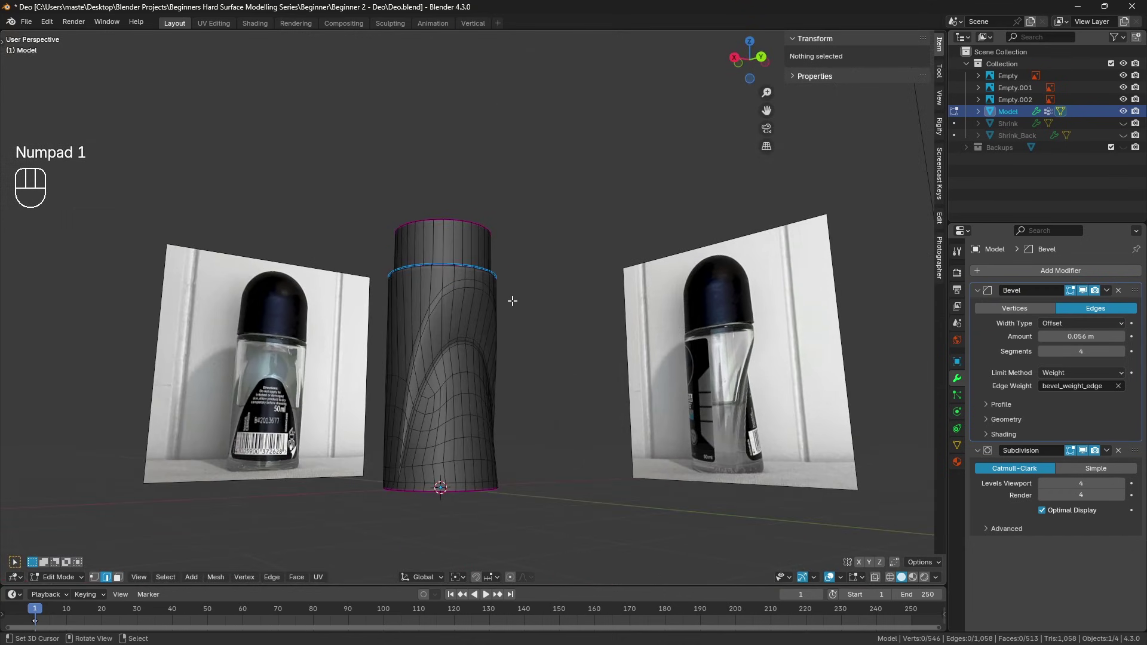
pyautogui.press('KP_1')
pyautogui.scroll(5, 511, 406)
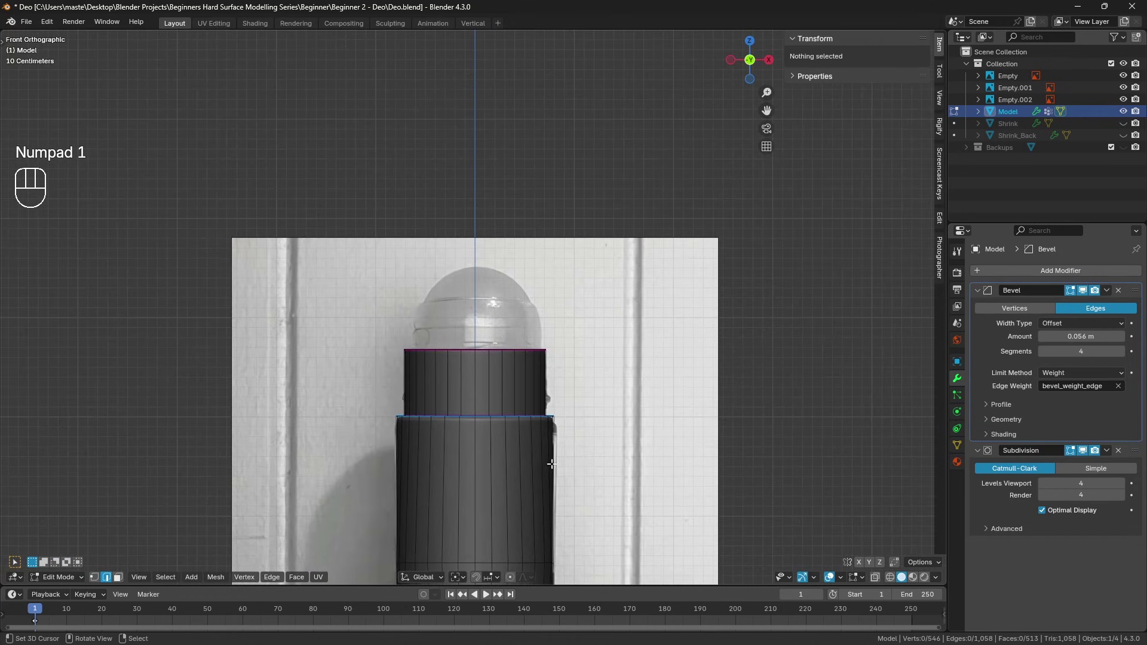
# Select the inner edge loop of the neck's lip and extrude it upward about 0.21 m in front view
pyautogui.moveTo(511, 406); pyautogui.dragTo(570, 501, button='middle')
pyautogui.keyDown('alt'); pyautogui.click(573, 502); pyautogui.keyUp('alt')
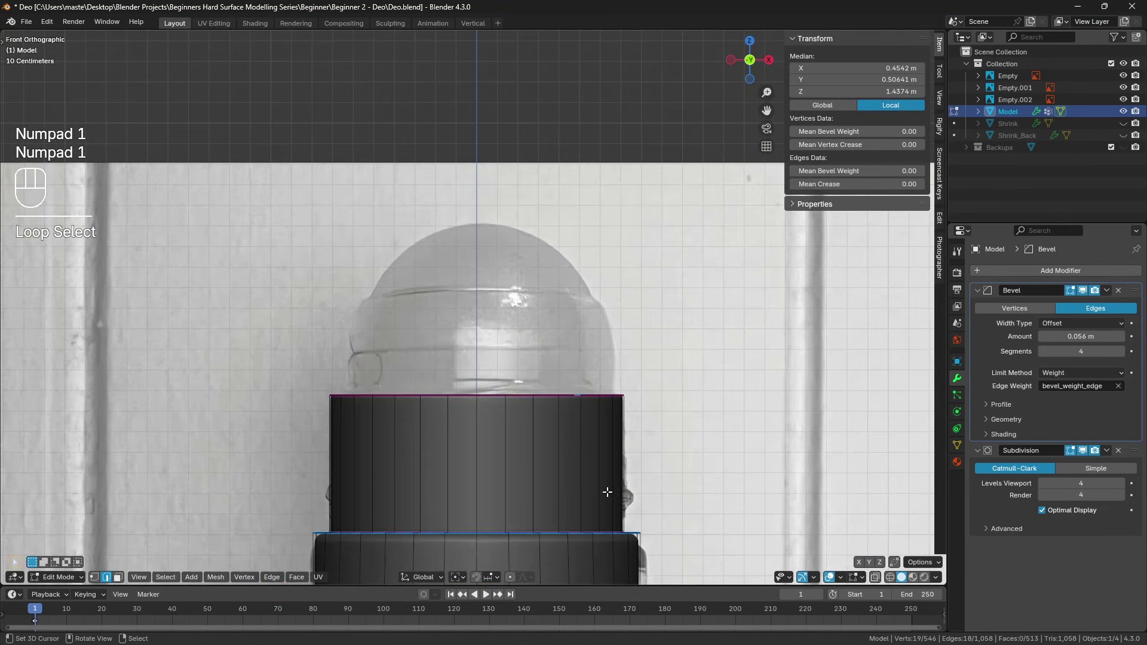
pyautogui.press('KP_1')
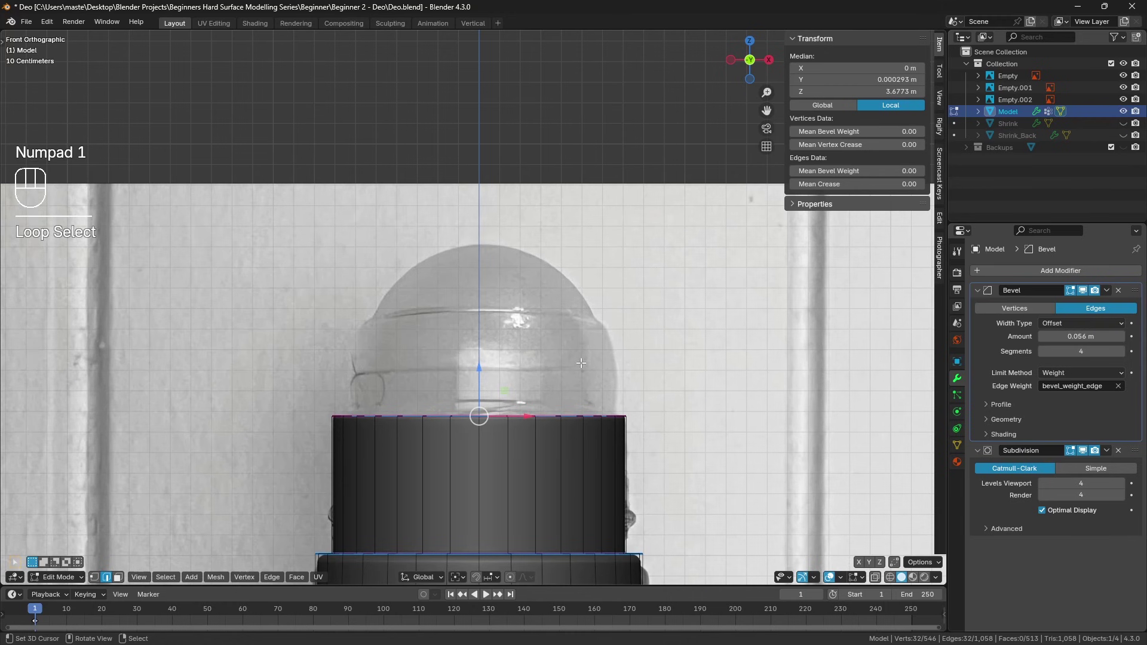
pyautogui.press('e')
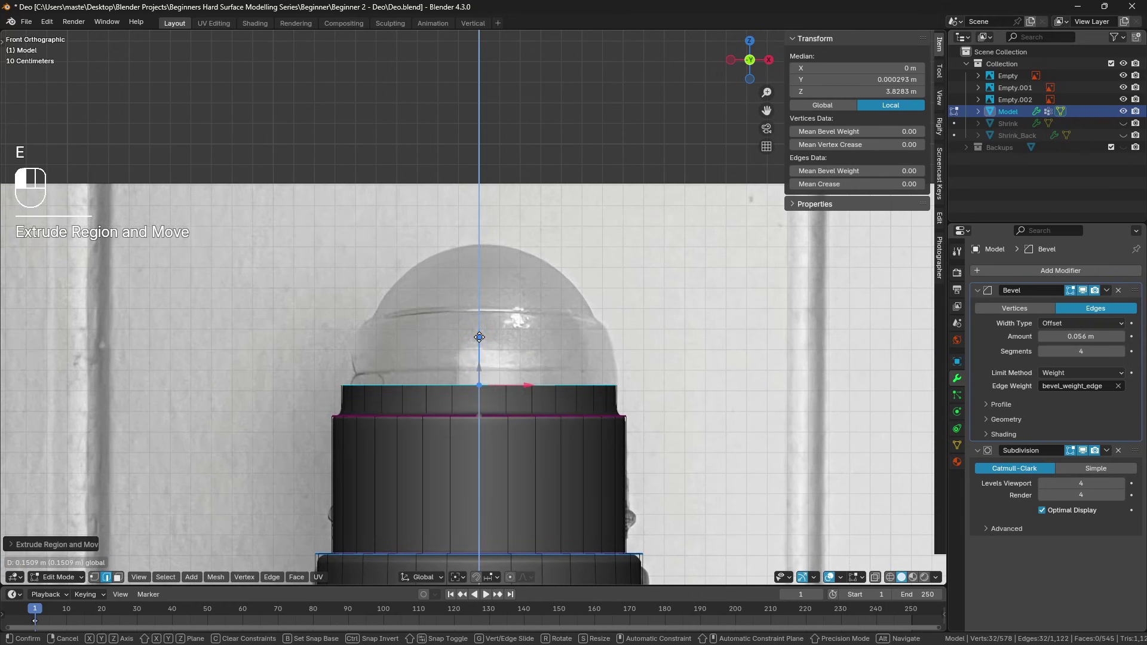
pyautogui.click(479, 333)
# Extrude the second tier's top edge loop in place and scale it inward to about 0.96
pyautogui.moveTo(479, 333); pyautogui.dragTo(611, 415, button='middle')
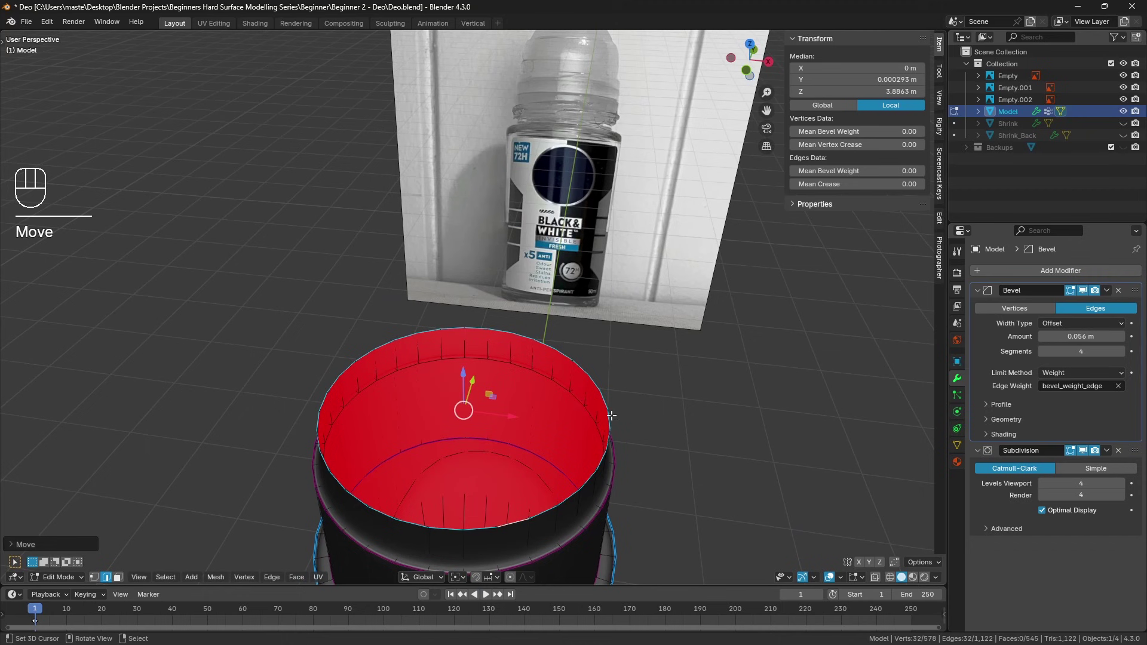
pyautogui.press('e')
pyautogui.press('s')
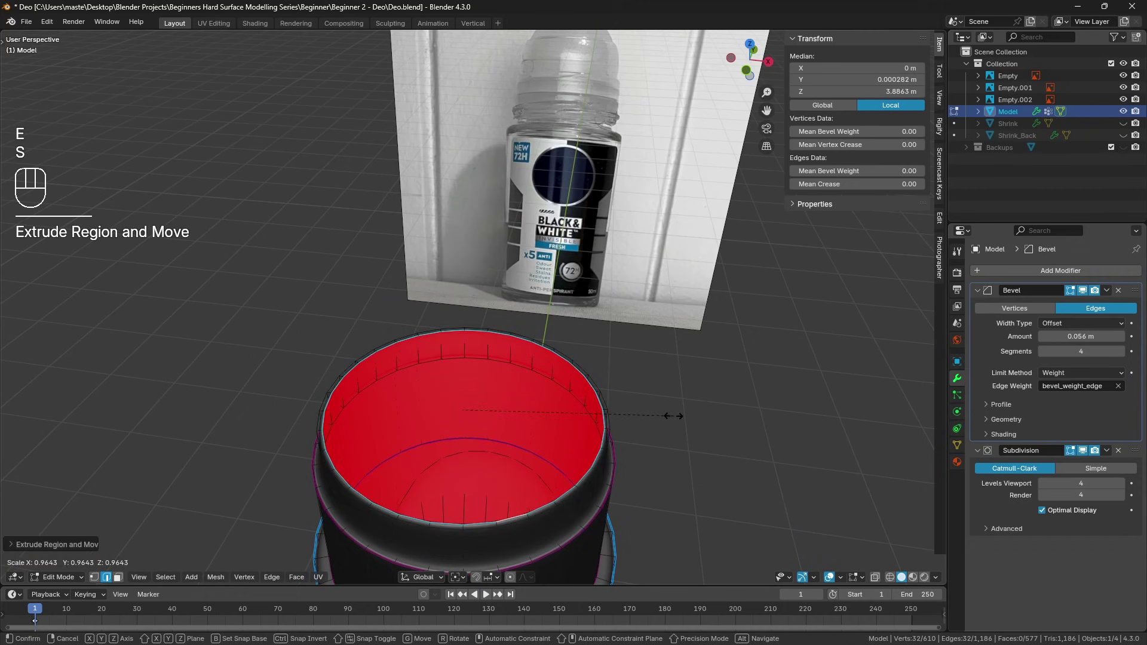
pyautogui.click(591, 466)
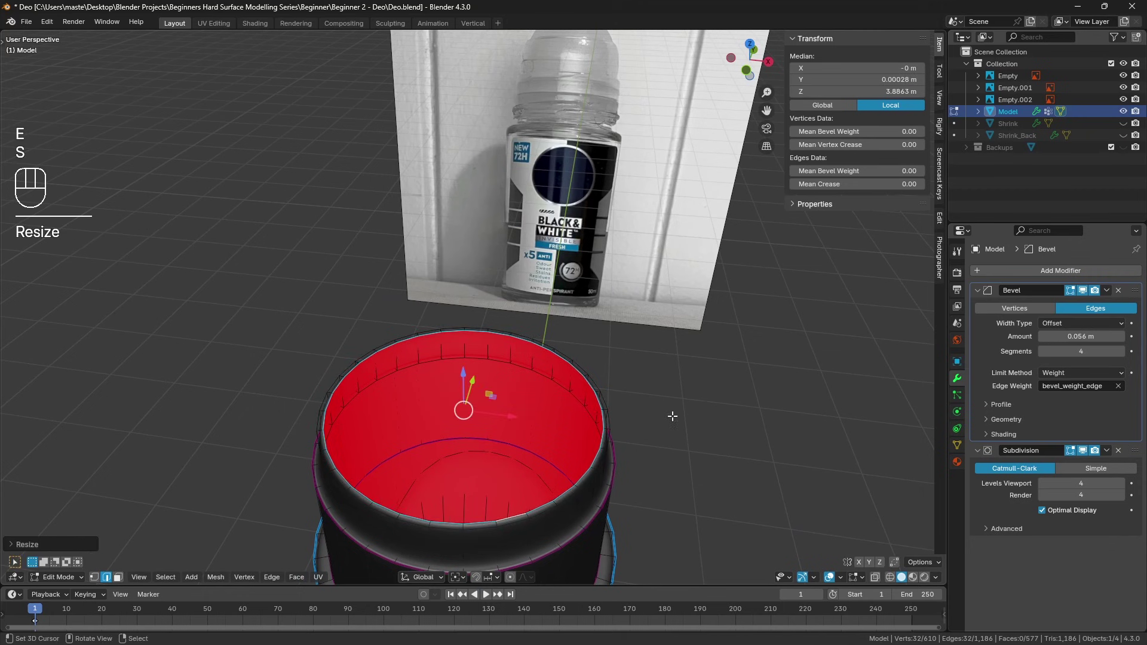
# Crease the second tier's base loop and both of its top edge loops by 0.55, and deselect everything
pyautogui.keyDown('alt'); pyautogui.keyDown('shift'); pyautogui.click(587, 484); pyautogui.keyUp('shift'); pyautogui.keyUp('alt')
pyautogui.hotkey('shift', 'e')
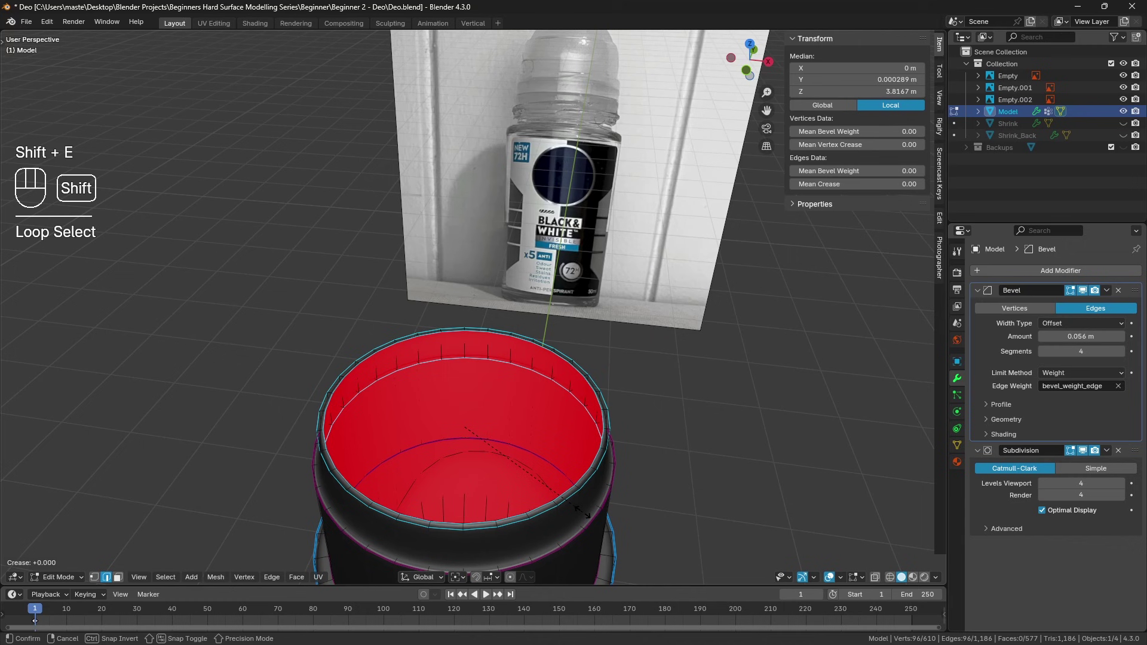
pyautogui.click(583, 512)
pyautogui.press('a')
pyautogui.press('a')
# Select the second tier's inner top edge loop, extrude it upward about 0.29 m in front view and deselect everything
pyautogui.press('KP_1')
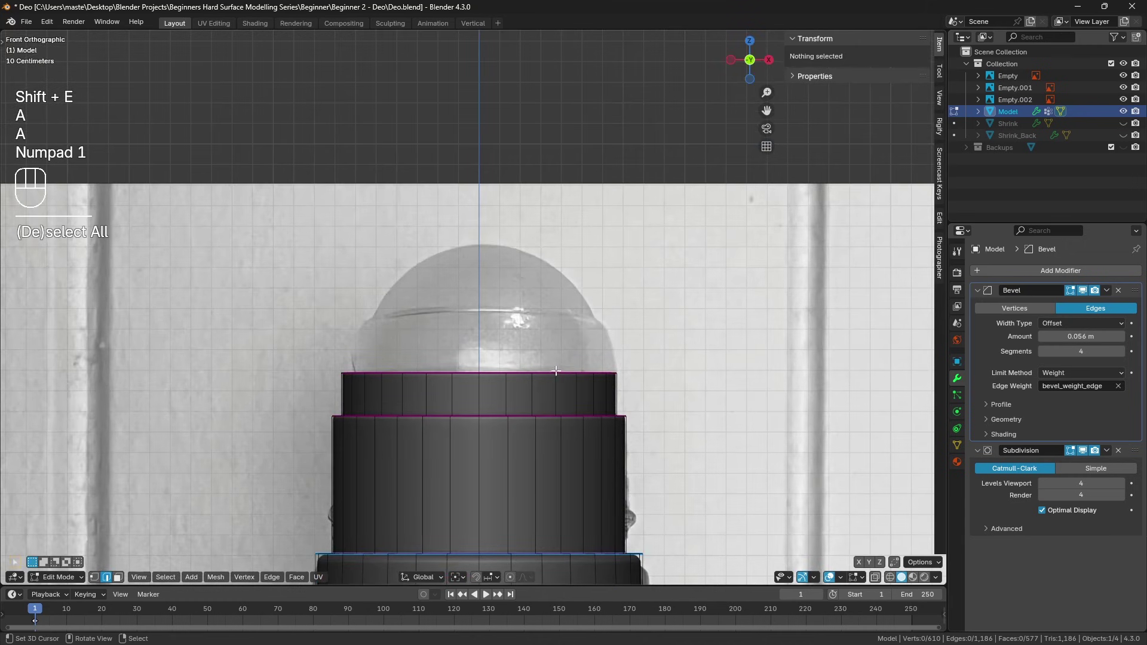
pyautogui.moveTo(541, 369); pyautogui.dragTo(543, 390, button='middle')
pyautogui.keyDown('alt'); pyautogui.click(533, 441); pyautogui.keyUp('alt')
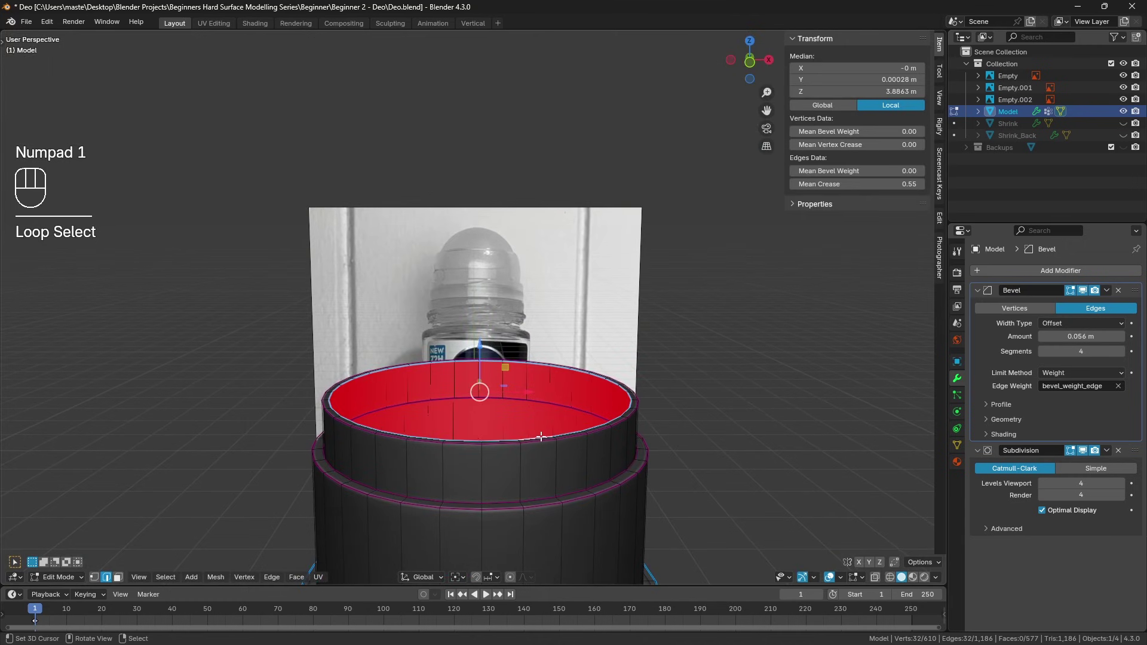
pyautogui.press('KP_1')
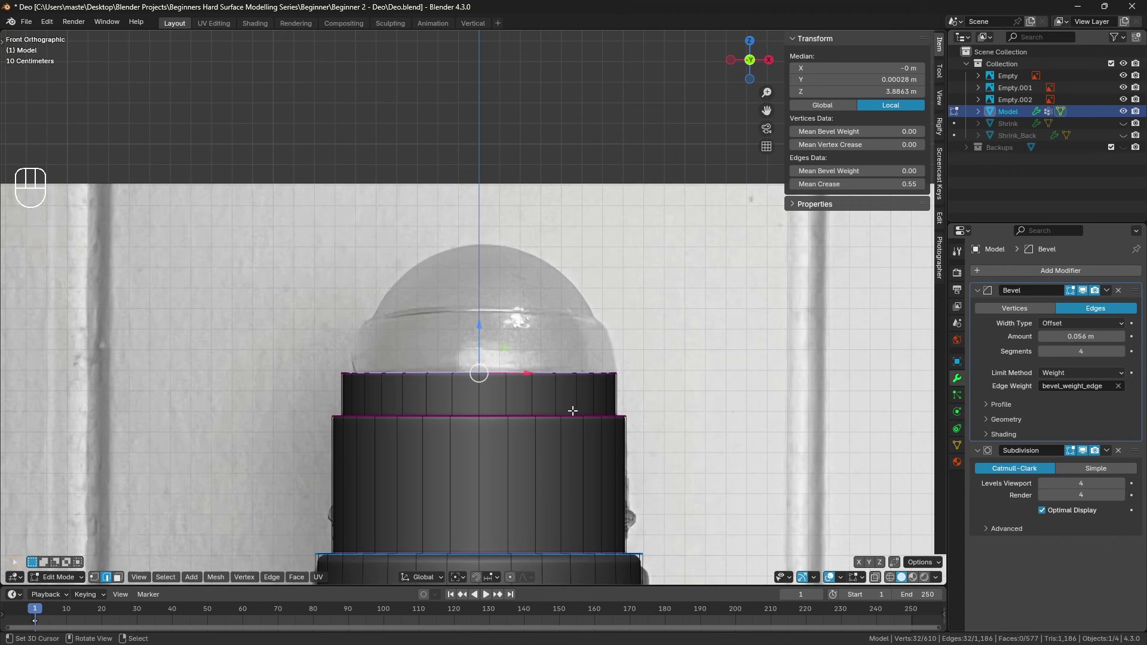
pyautogui.press('e')
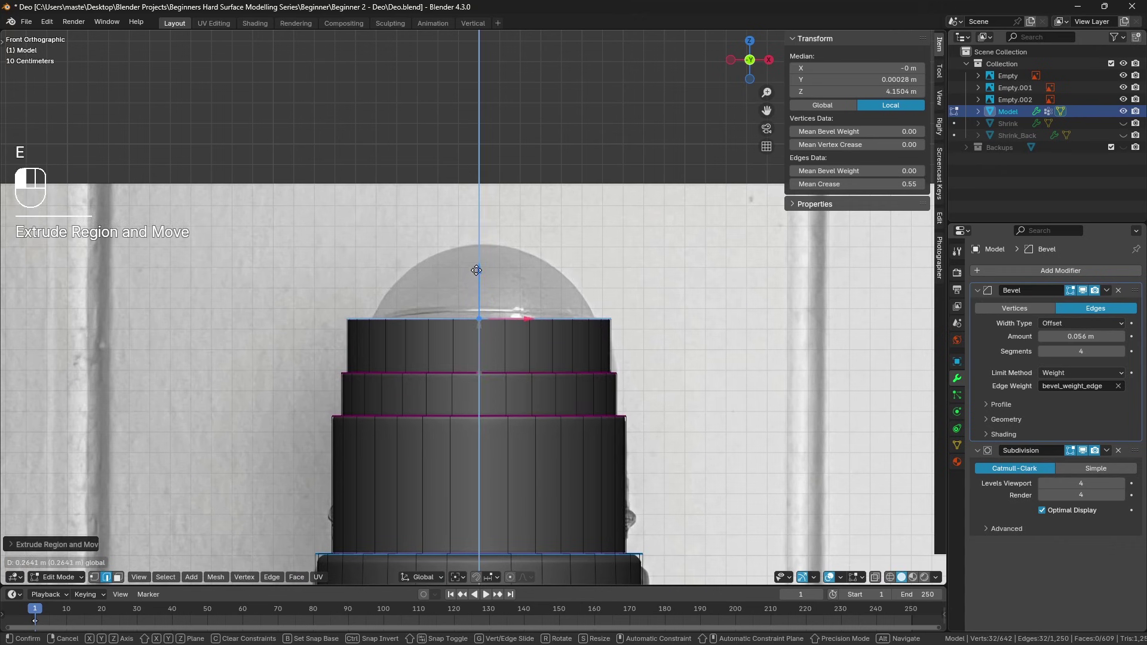
pyautogui.click(476, 271)
pyautogui.press('a')
pyautogui.press('a')
# Add a single loop cut around the middle of the topmost tier
pyautogui.hotkey('ctrl', 'r')
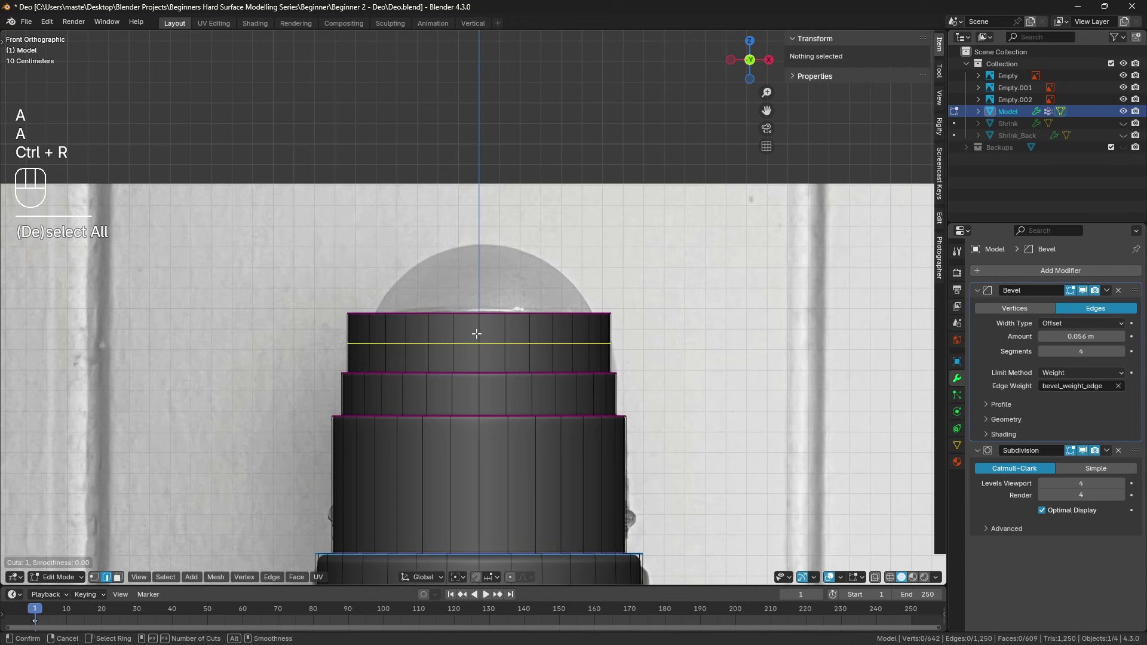
pyautogui.click(476, 333)
pyautogui.click(477, 343)
# Select the topmost tier's upper edge loop and scale it inward to about 0.92, excluding the Z axis
pyautogui.moveTo(476, 343); pyautogui.dragTo(547, 348, button='middle')
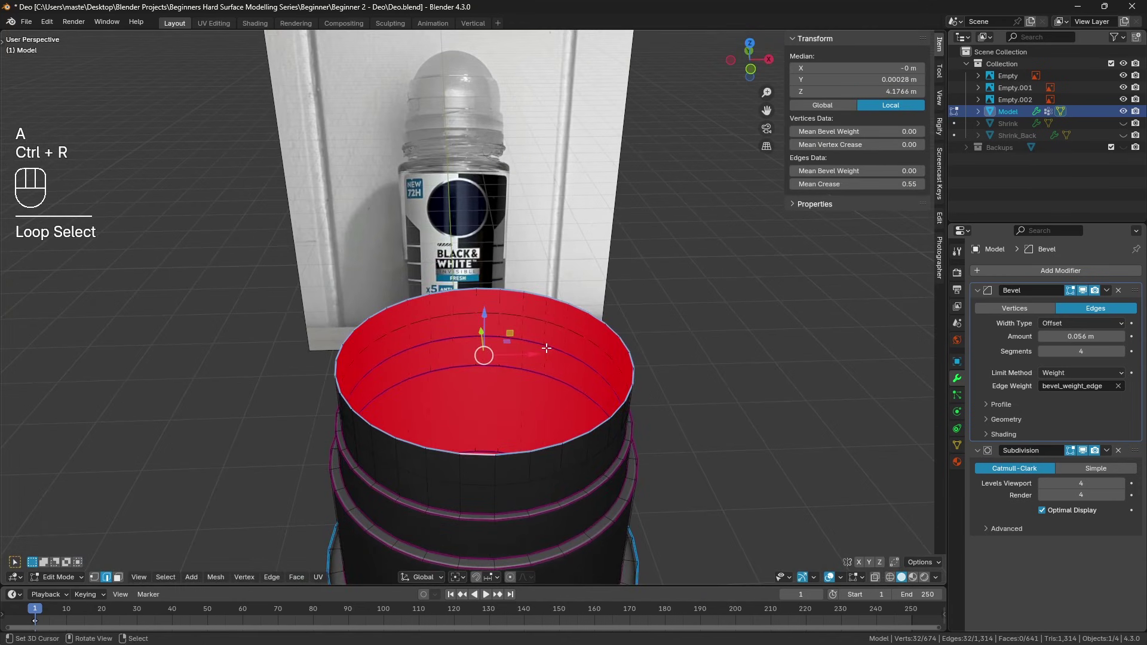
pyautogui.press('s')
pyautogui.hotkey('shift', 'z')
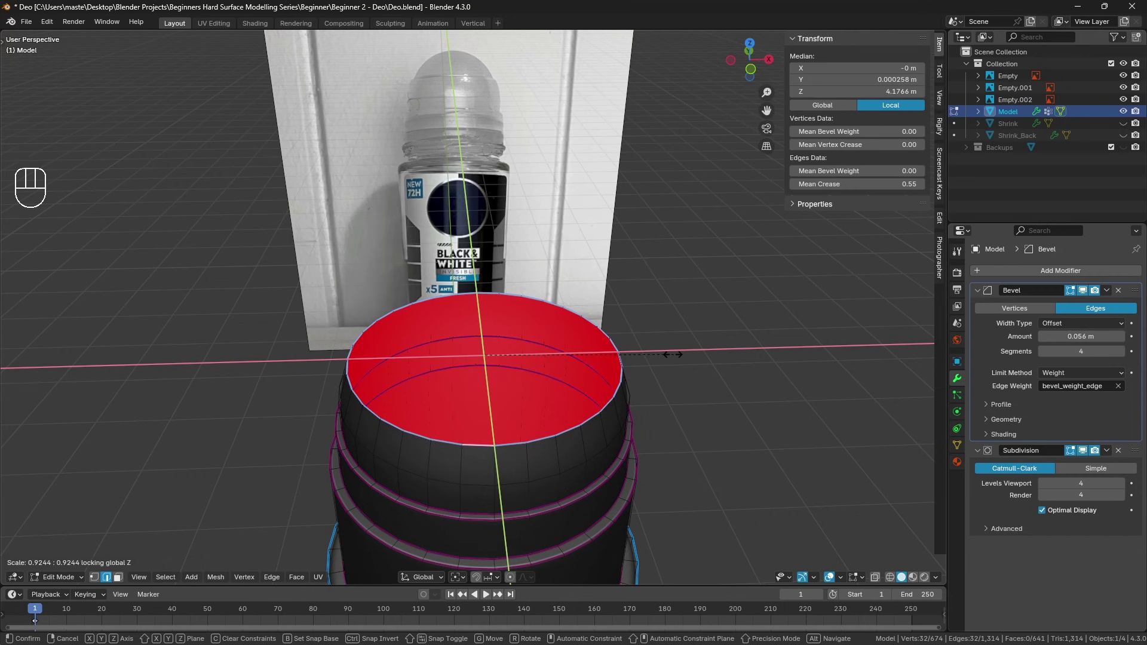
pyautogui.click(672, 353)
# Extrude the topmost tier's upper edge loop in place, scale it inward to about 0.94 excluding Z, and deselect everything
pyautogui.press('e')
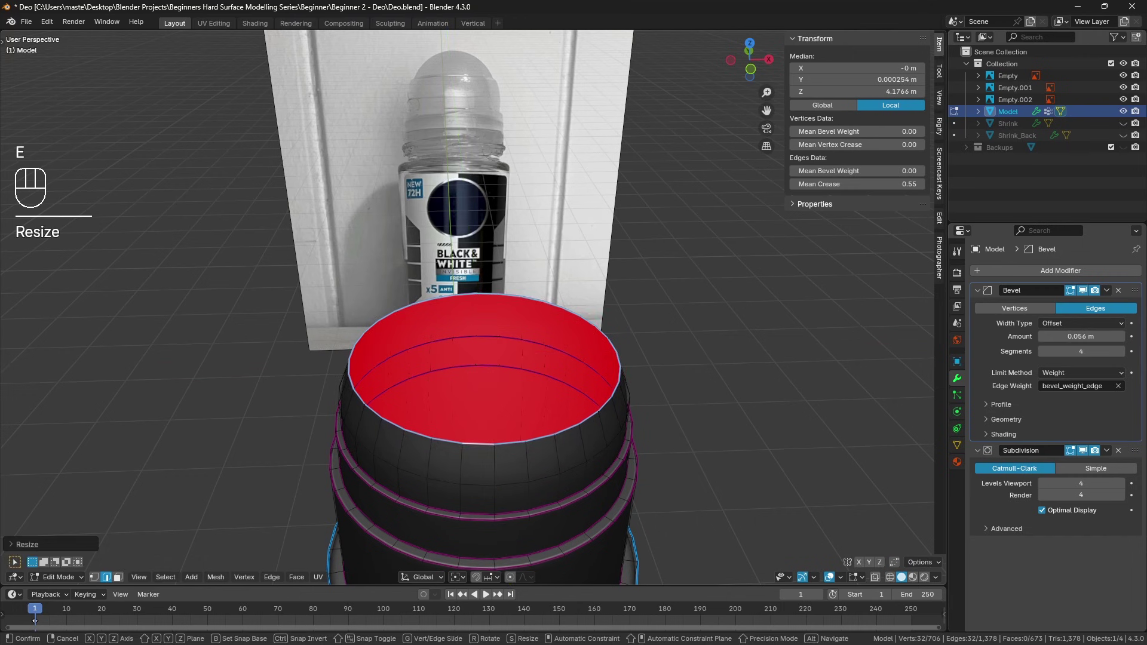
pyautogui.press('s')
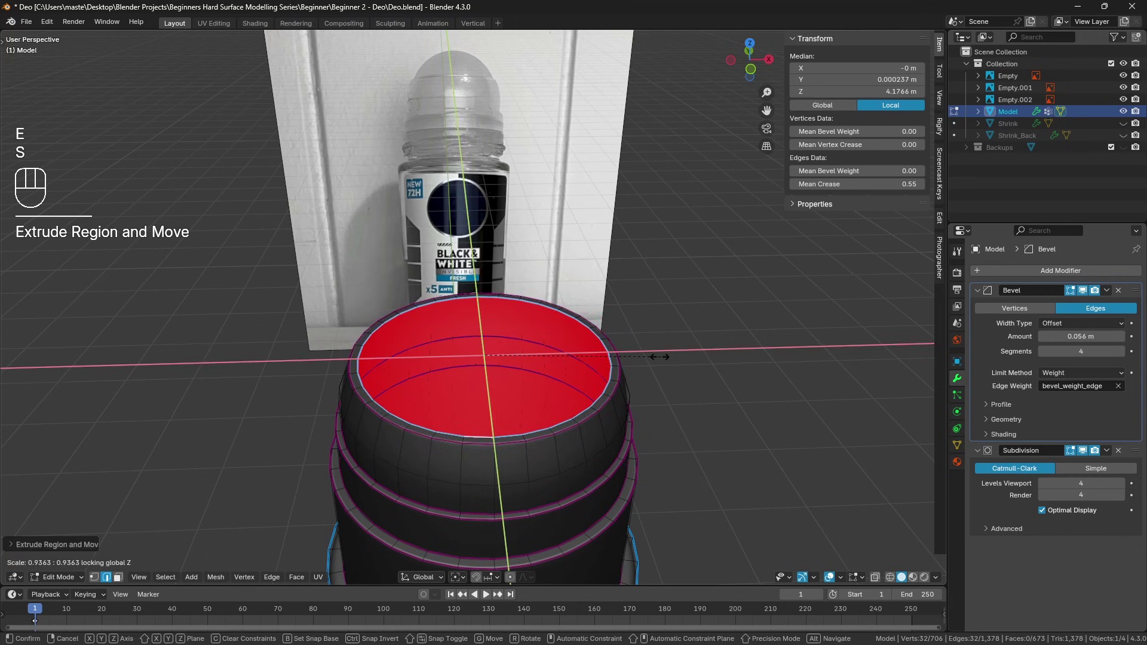
pyautogui.click(657, 356)
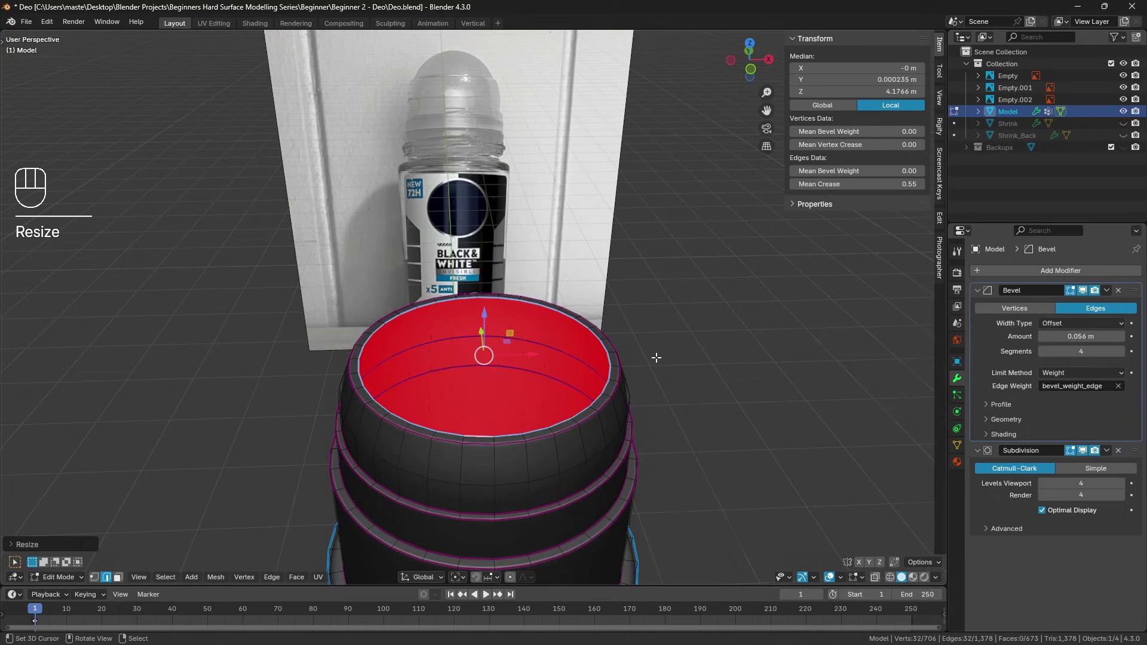
pyautogui.moveTo(657, 356); pyautogui.dragTo(623, 293, button='middle')
pyautogui.press('a')
pyautogui.press('a')
pyautogui.press('a')
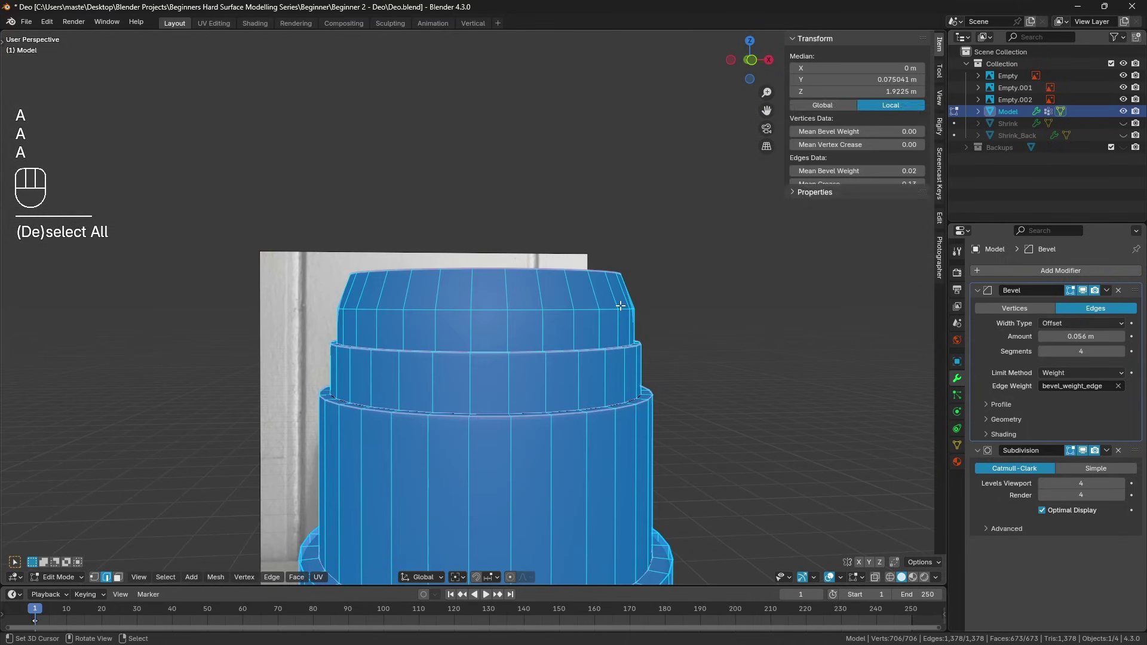
pyautogui.press('a')
# Bevel the topmost tier's middle edge loop with 2 segments and an offset of about 0.1 m, and deselect everything
pyautogui.keyDown('alt'); pyautogui.click(635, 310); pyautogui.keyUp('alt')
pyautogui.hotkey('ctrl', 'b')
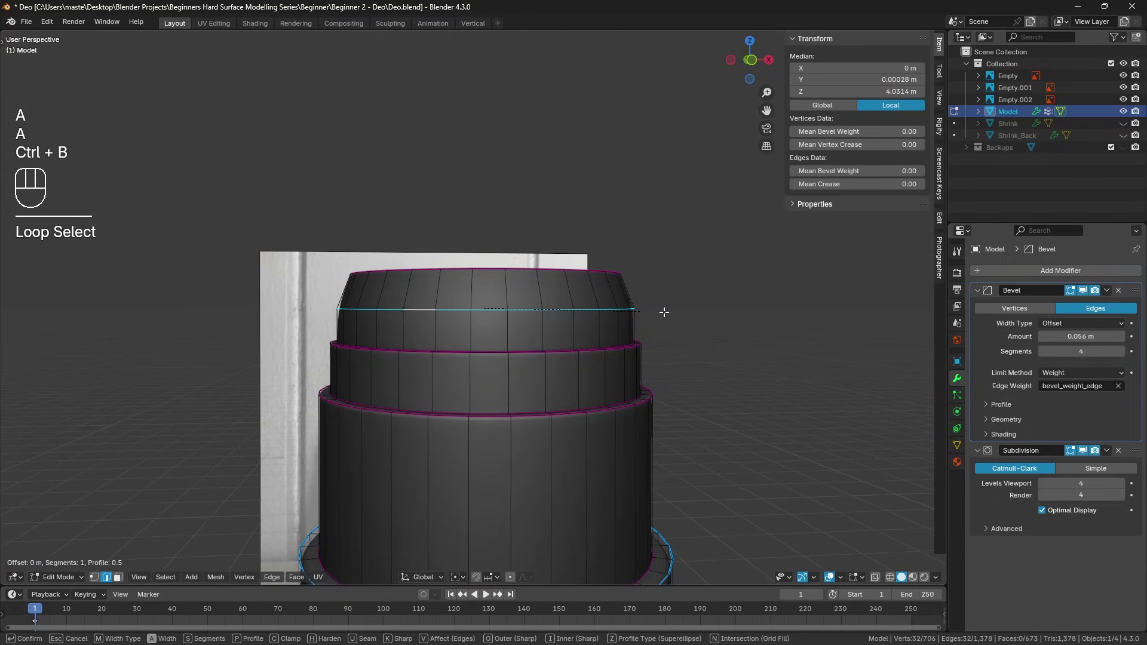
pyautogui.scroll(1, 666, 312)
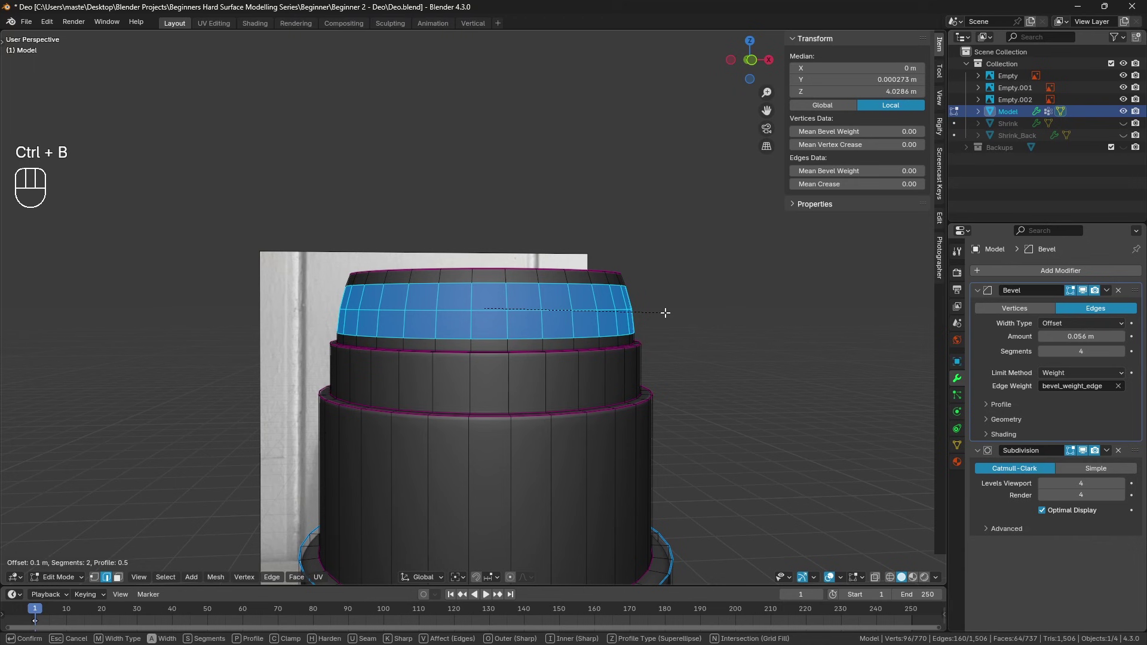
pyautogui.click(664, 313)
pyautogui.press('a')
pyautogui.press('a')
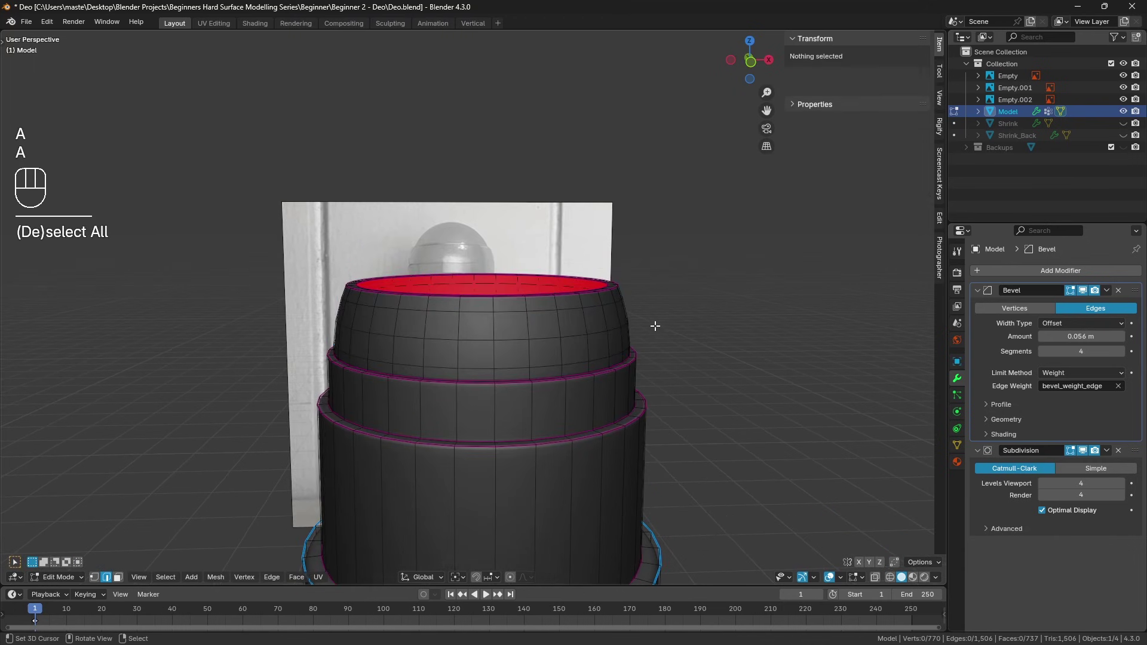
# Examine the subdivided neck and rounded top tier in Object Mode against the reference image
pyautogui.press('Tab')
pyautogui.moveTo(665, 313); pyautogui.dragTo(532, 331, button='middle')
pyautogui.press('a')
pyautogui.press('a')
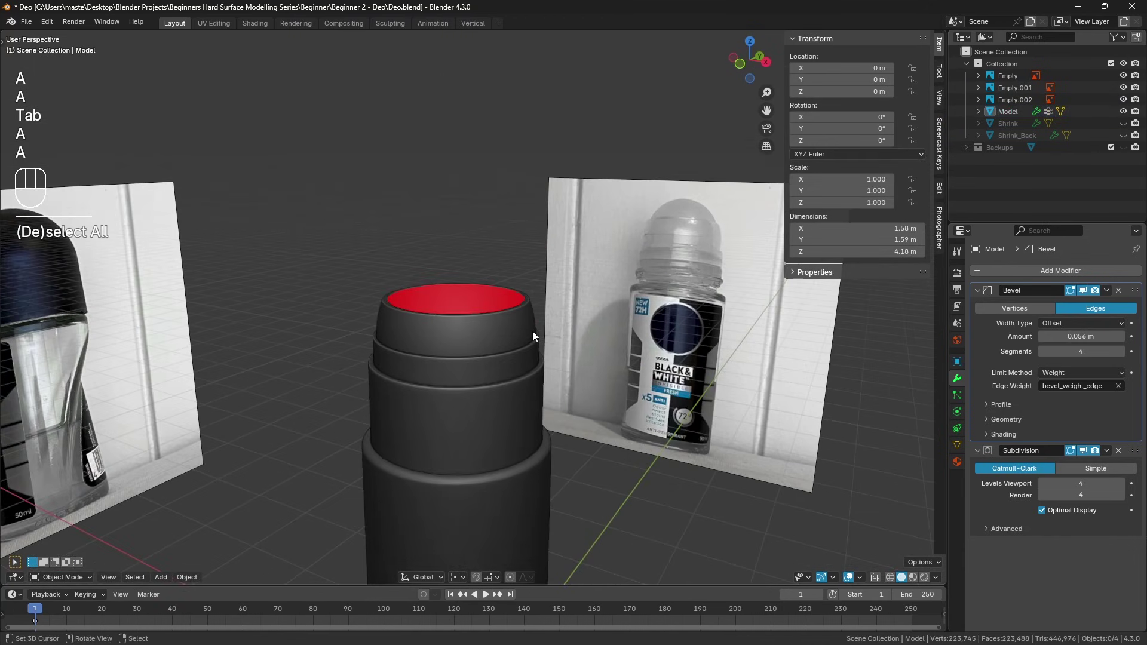
pyautogui.scroll(-2, 532, 331)
pyautogui.scroll(2, 494, 354)
pyautogui.scroll(2, 490, 367)
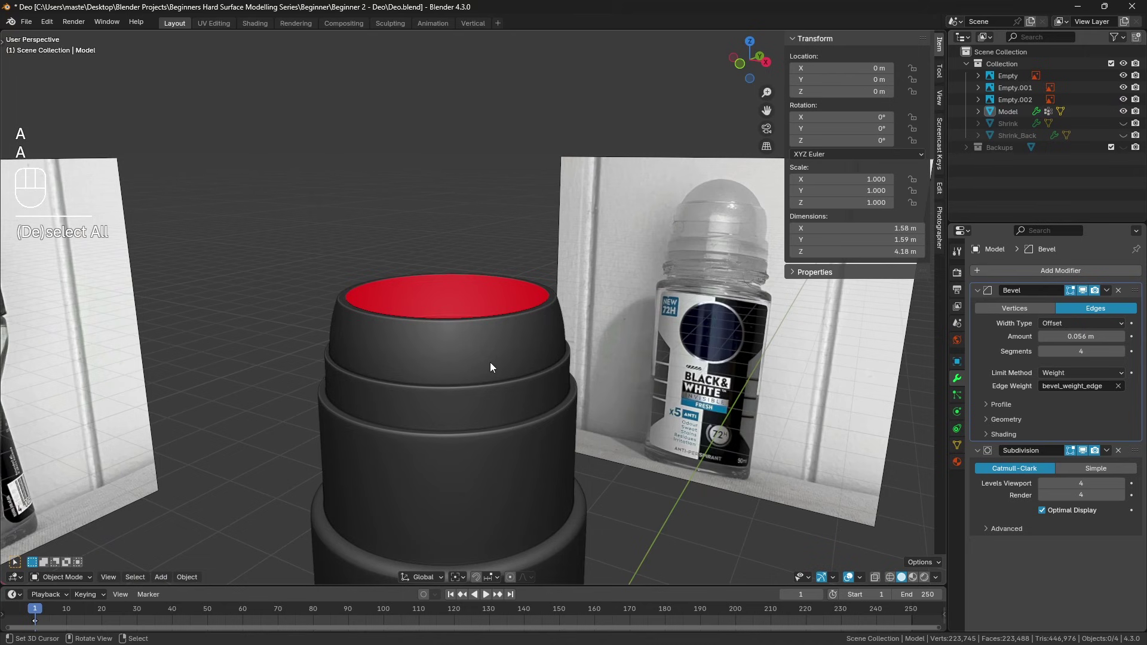
pyautogui.moveTo(490, 367); pyautogui.dragTo(514, 376, button='middle')
# Snap the 3D cursor to the centre of the bottle model's inner rim edge loop and return to Object Mode
pyautogui.click(455, 376)
pyautogui.press('Tab')
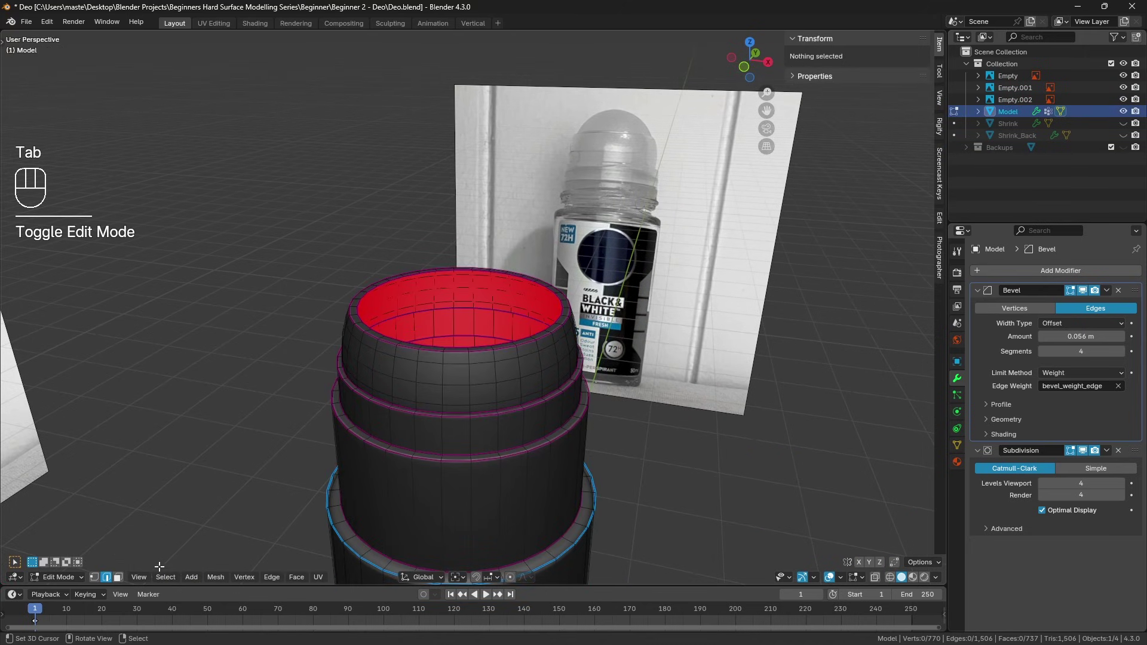
pyautogui.keyDown('alt'); pyautogui.click(441, 348); pyautogui.keyUp('alt')
pyautogui.hotkey('shift', 's')
pyautogui.press('Tab')
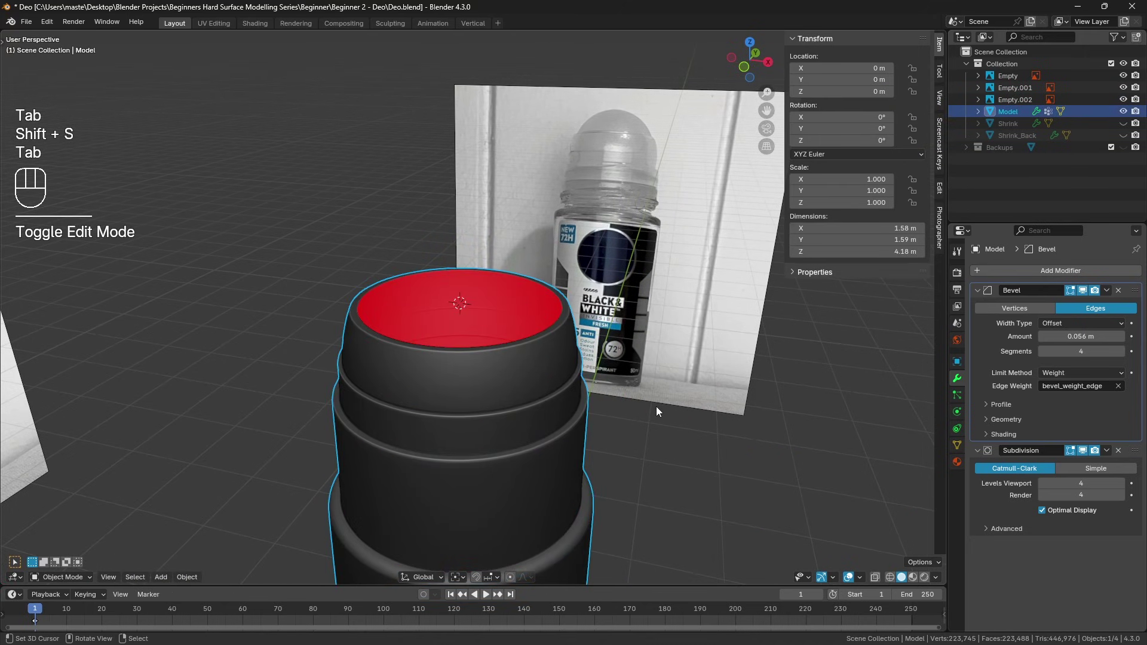
# Add a cube at the 3D cursor and give it a Subdivision Surface modifier
pyautogui.hotkey('shift', 'a')
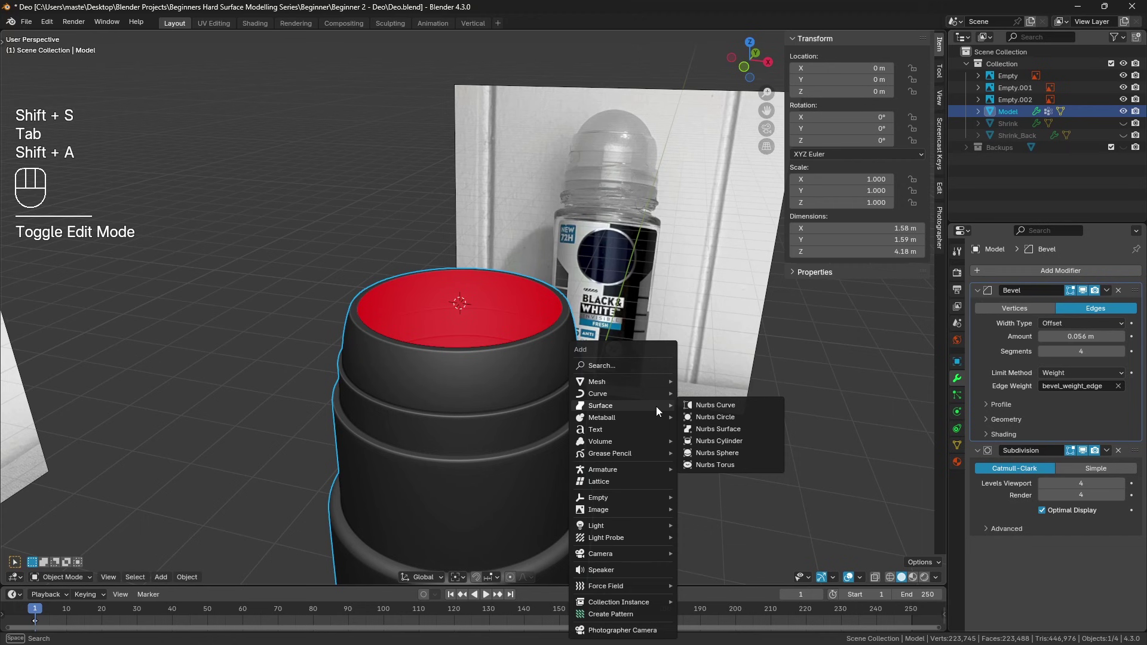
pyautogui.moveTo(640, 383)
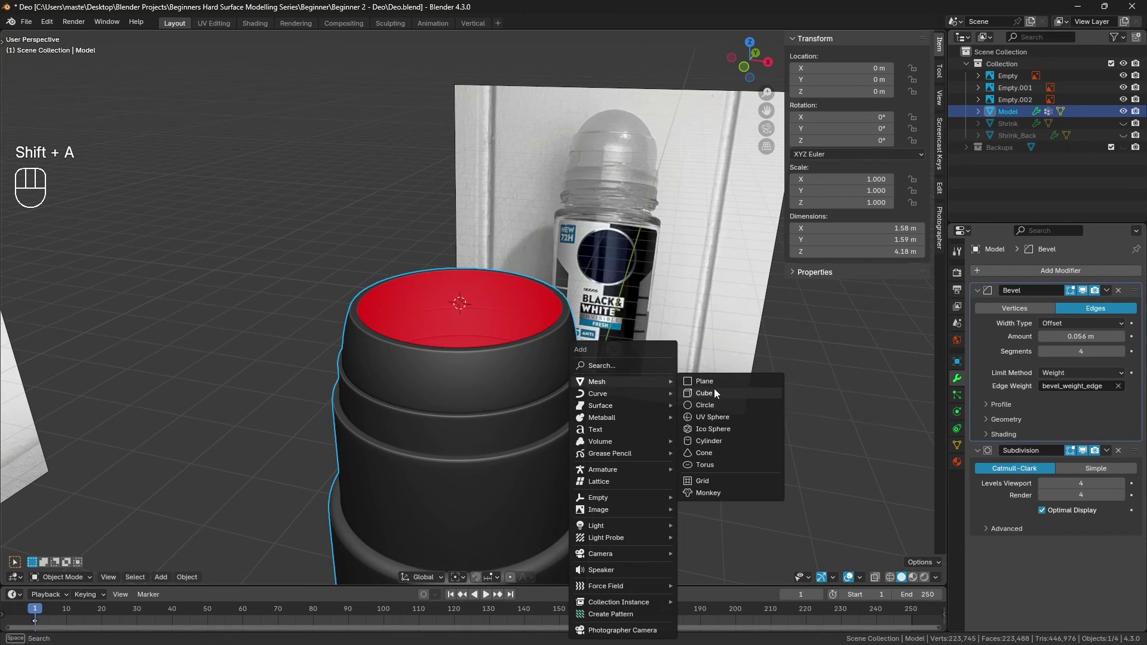
pyautogui.click(708, 393)
pyautogui.click(1002, 274)
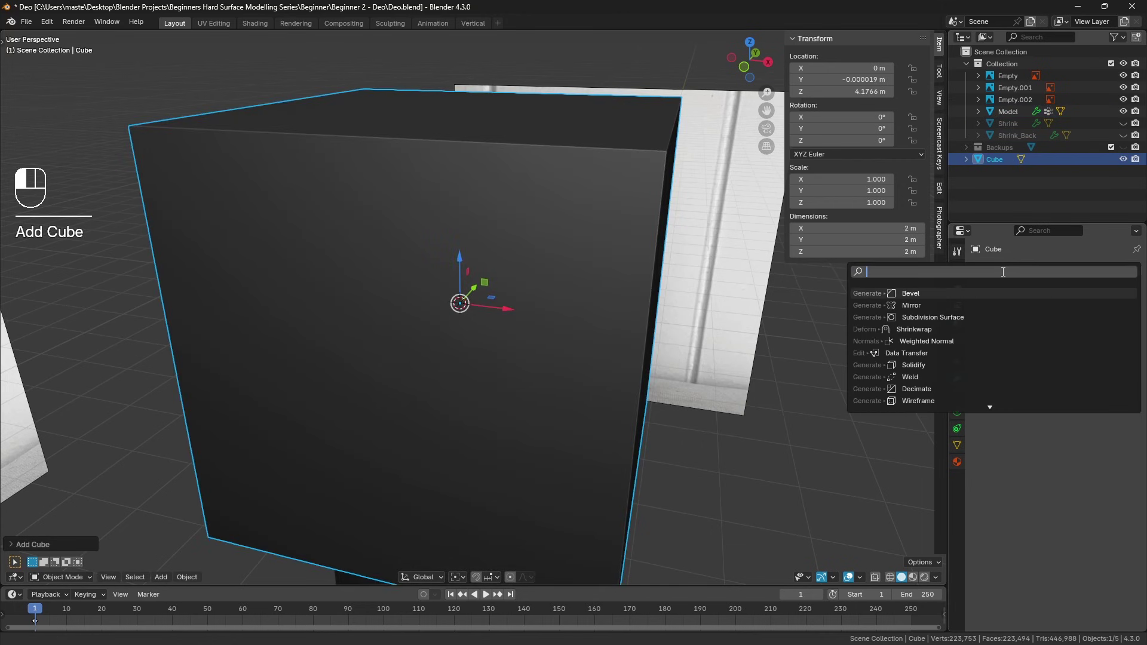
pyautogui.write('sub')
pyautogui.press('Return')
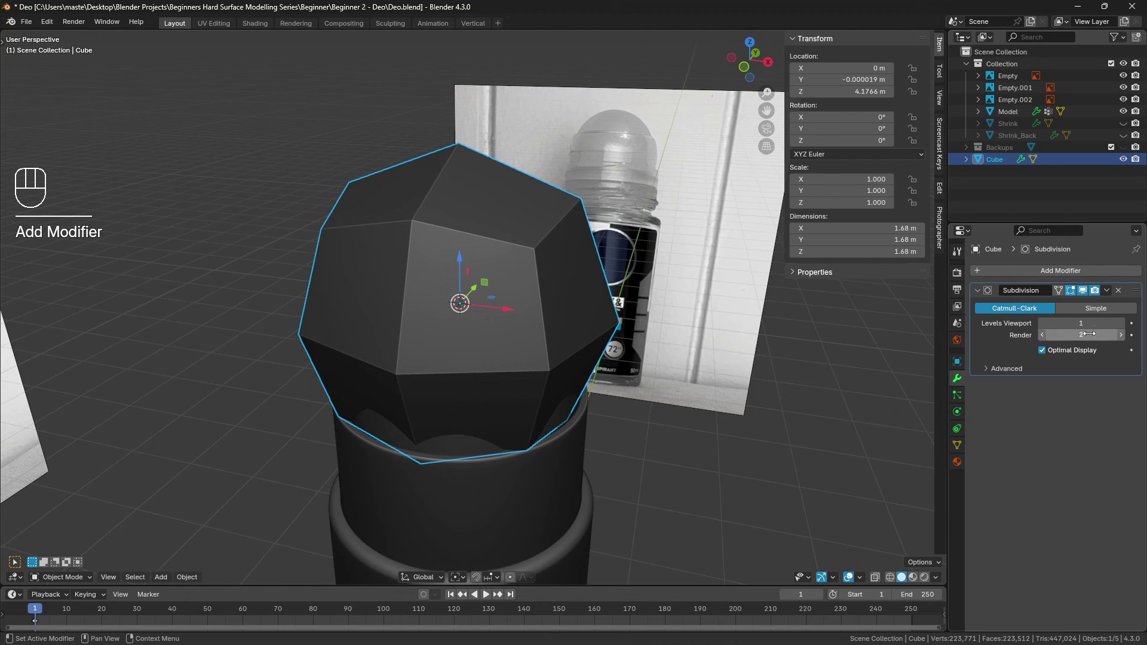
# Set the cube's subdivision viewport levels to 3 and apply the modifier
pyautogui.click(1120, 323)
pyautogui.click(1121, 323)
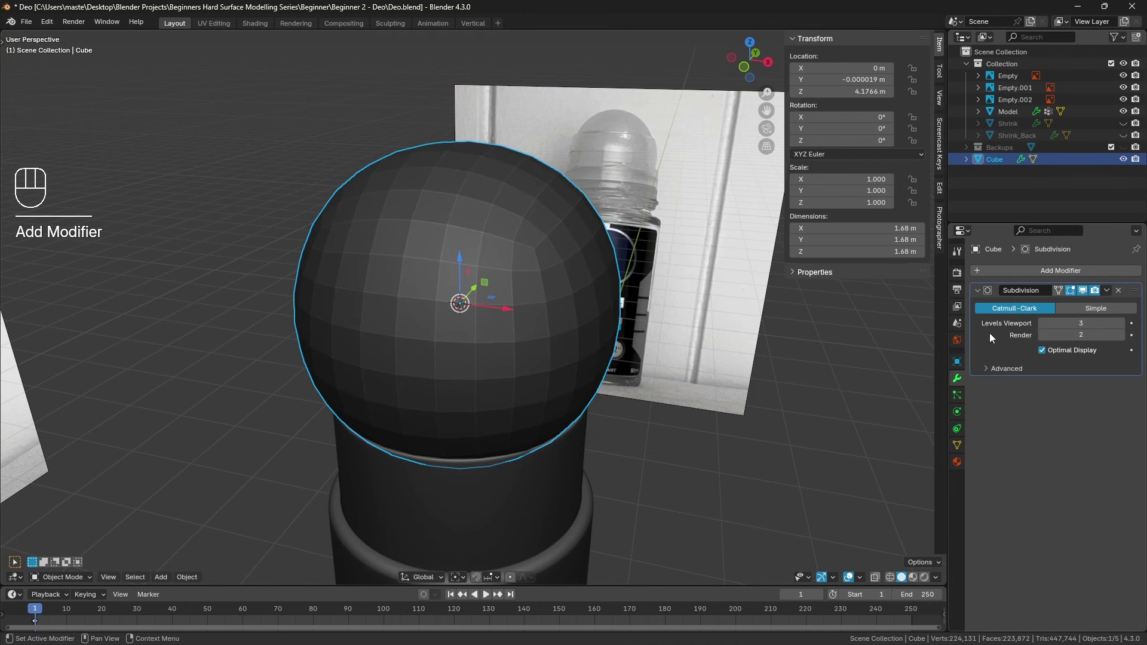
pyautogui.press('ctrl')
pyautogui.hotkey('ctrl', 'a')
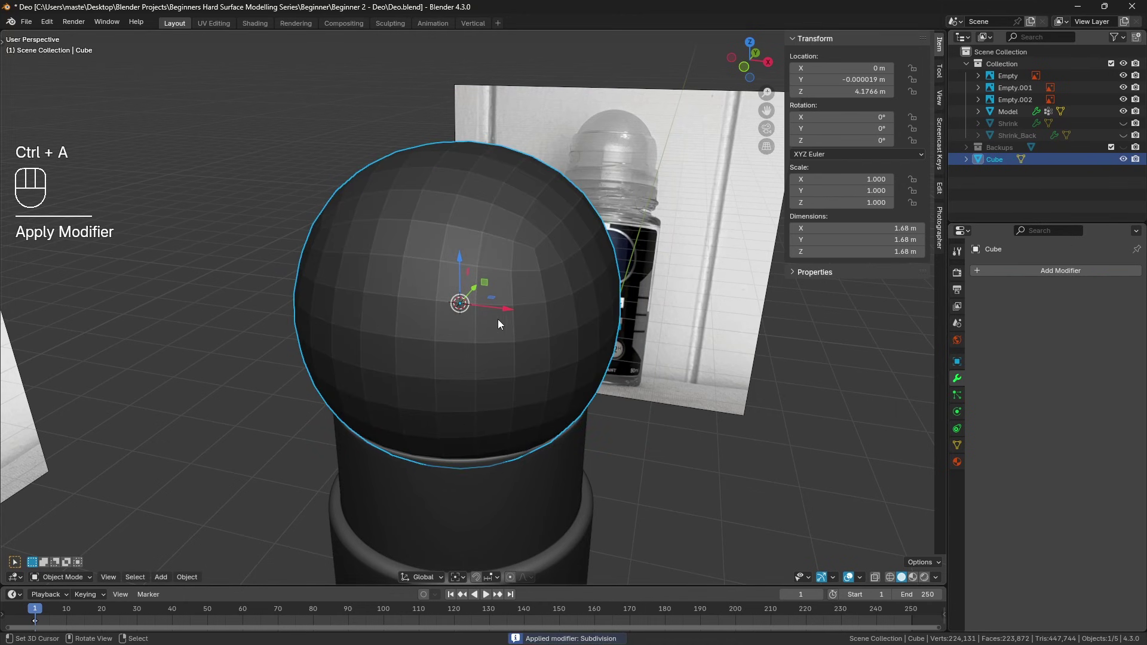
# Round the subdivided cube's whole mesh with To Sphere, deselect everything and return to Object Mode
pyautogui.press('Tab')
pyautogui.scroll(-2, 571, 317)
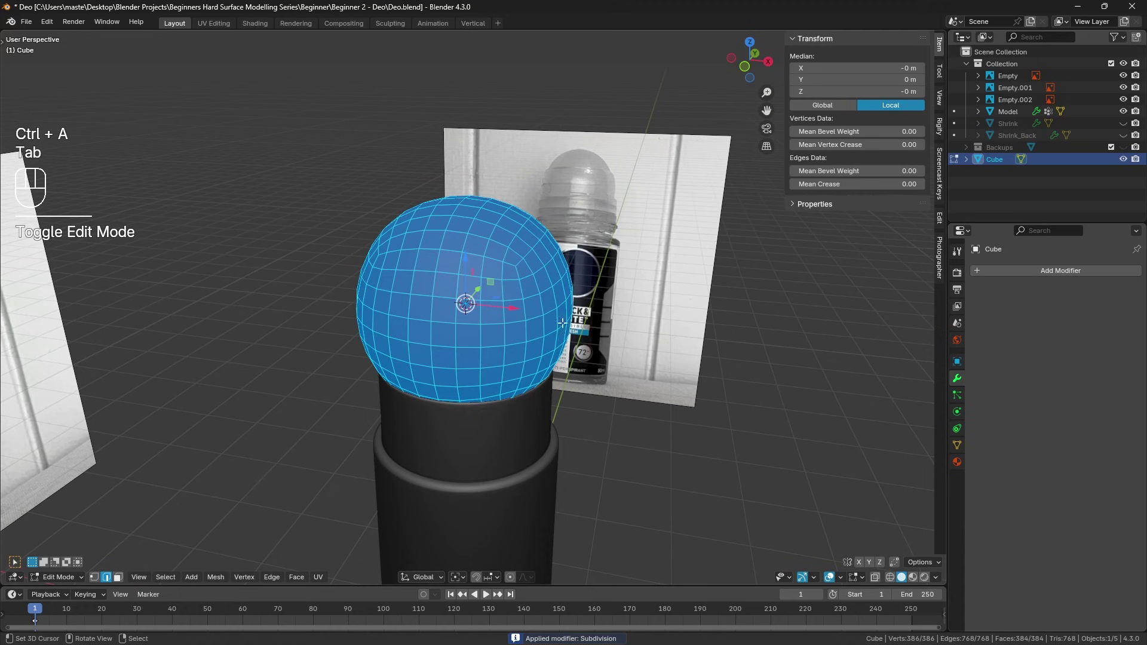
pyautogui.hotkey('shift', 'alt', 's')
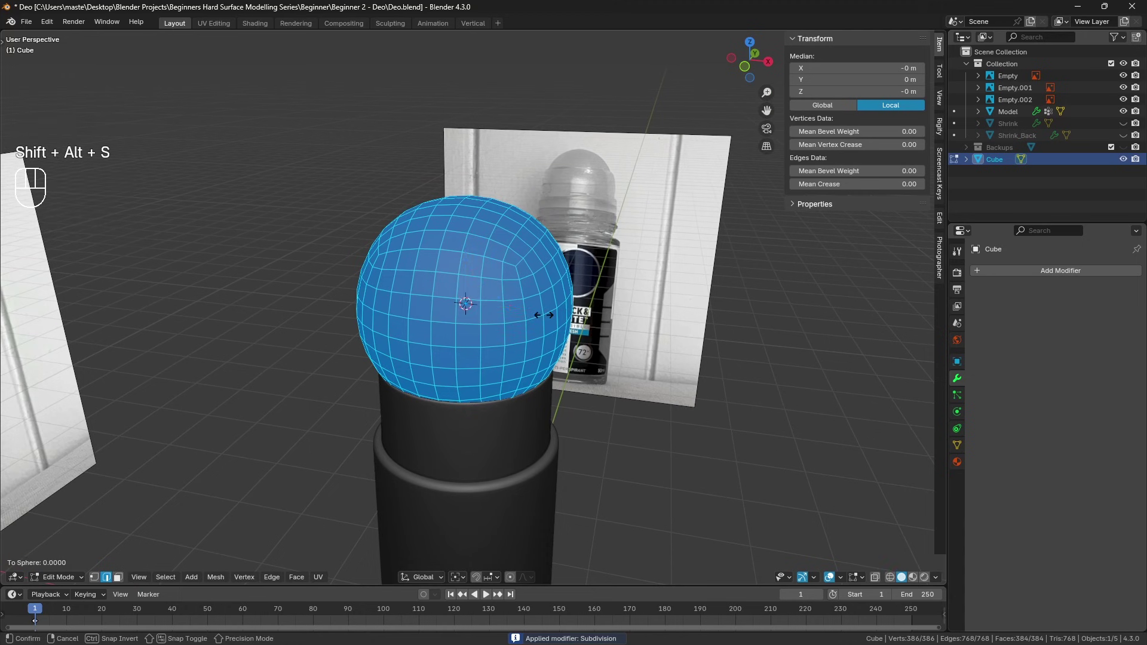
pyautogui.click(541, 304)
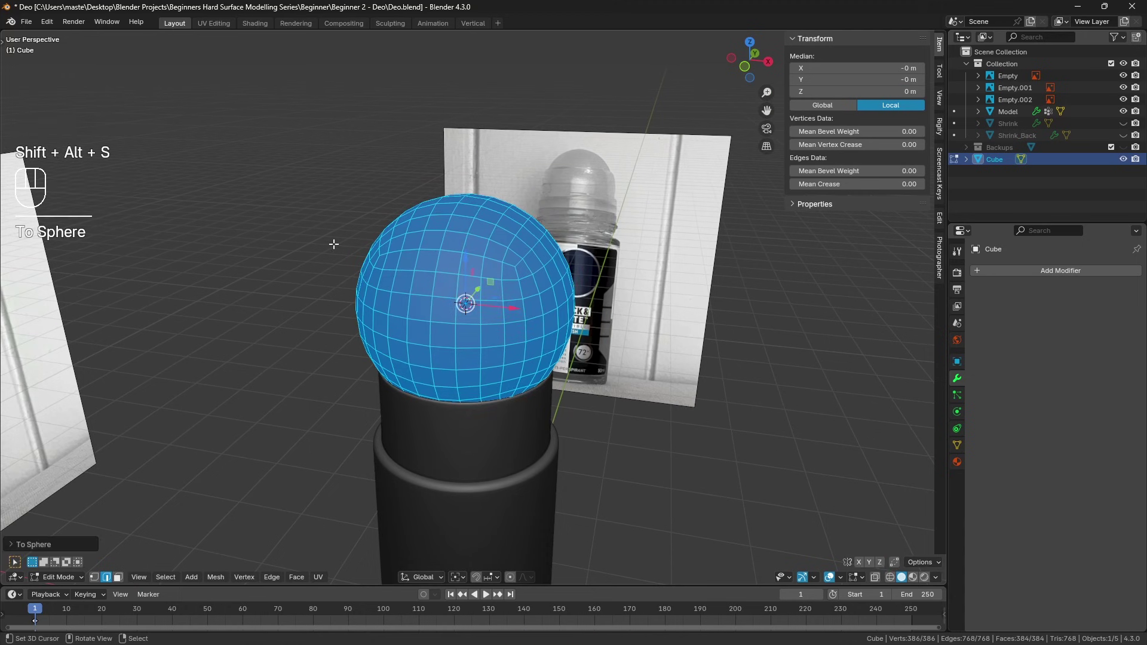
pyautogui.press('a')
pyautogui.press('a')
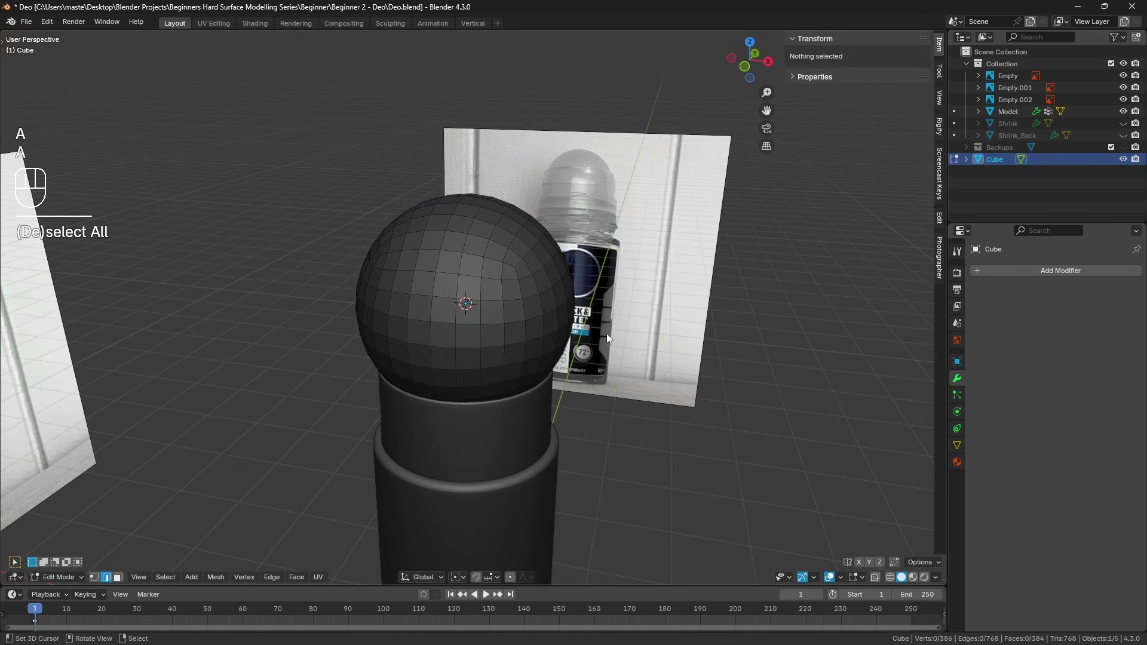
pyautogui.press('Tab')
# Scale the sphere down uniformly to about 0.639, a diameter of about 1.09 m, against the reference ball in front view
pyautogui.press('KP_1')
pyautogui.press('z')
pyautogui.press('s')
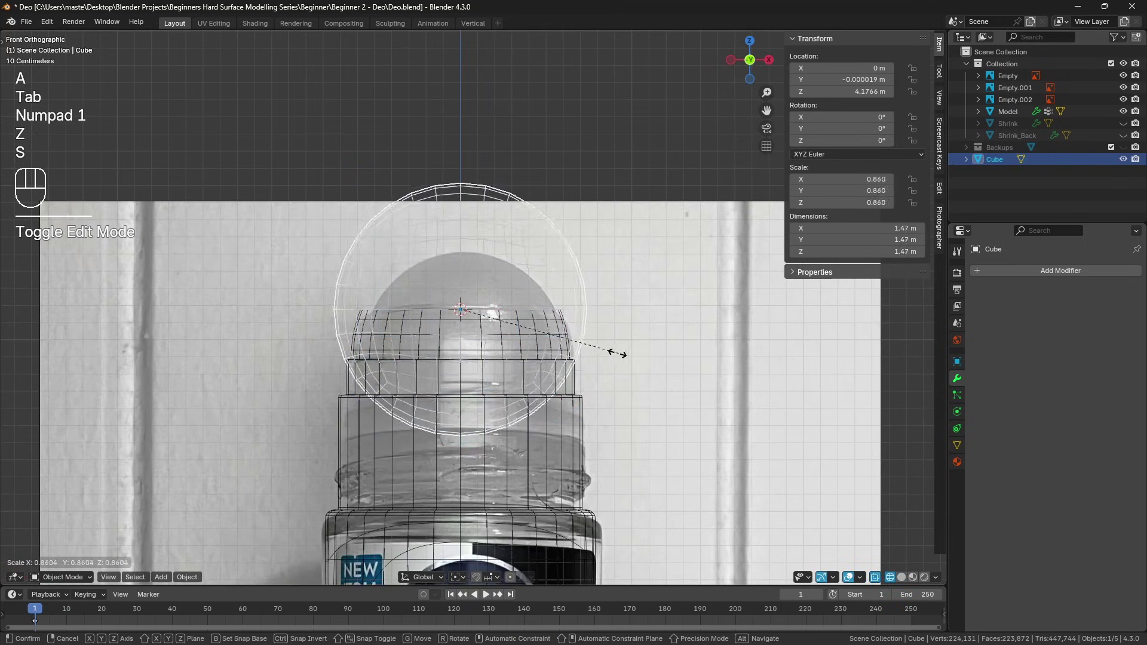
pyautogui.click(574, 347)
pyautogui.moveTo(573, 347)
pyautogui.mouseDown(button='middle')
pyautogui.moveTo(555, 363)
pyautogui.moveTo(564, 350)
pyautogui.moveTo(576, 371)
pyautogui.moveTo(597, 352)
pyautogui.mouseUp(button='middle')
pyautogui.press('z')
pyautogui.scroll(2, 564, 350)
pyautogui.press('s')
pyautogui.click(591, 361)
pyautogui.press('a')
pyautogui.press('a')
# Lower the sphere along Z to about 3.97 m in front view so its dome matches the reference ball
pyautogui.click(522, 354)
pyautogui.press('KP_1')
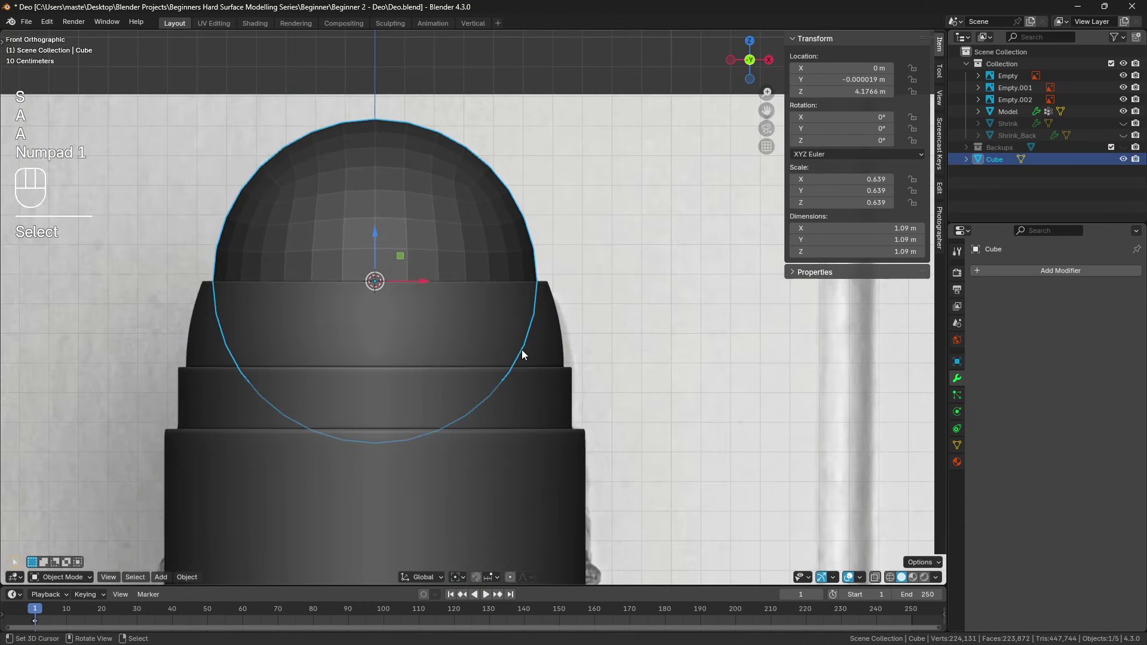
pyautogui.press('z')
pyautogui.moveTo(425, 260); pyautogui.dragTo(419, 322)
pyautogui.press('z')
pyautogui.moveTo(454, 346)
pyautogui.mouseDown(button='middle')
pyautogui.moveTo(493, 364)
pyautogui.moveTo(472, 359)
pyautogui.mouseUp(button='middle')
# Snap the 3D cursor to the sphere's topmost vertex and return to Object Mode
pyautogui.press('Tab')
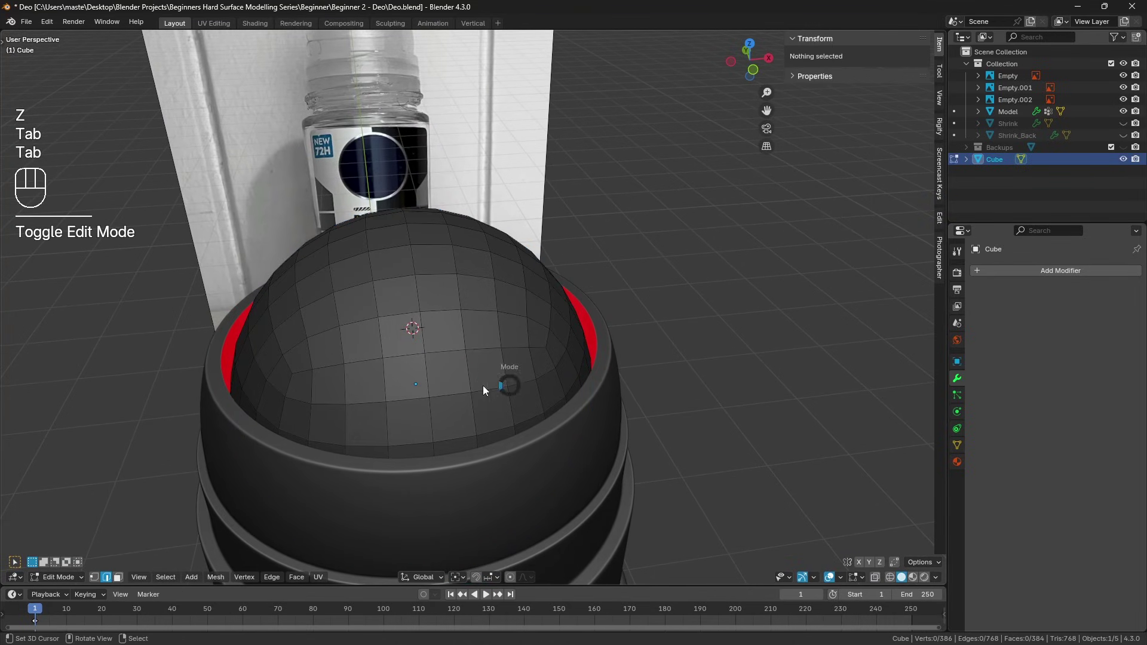
pyautogui.press('Tab')
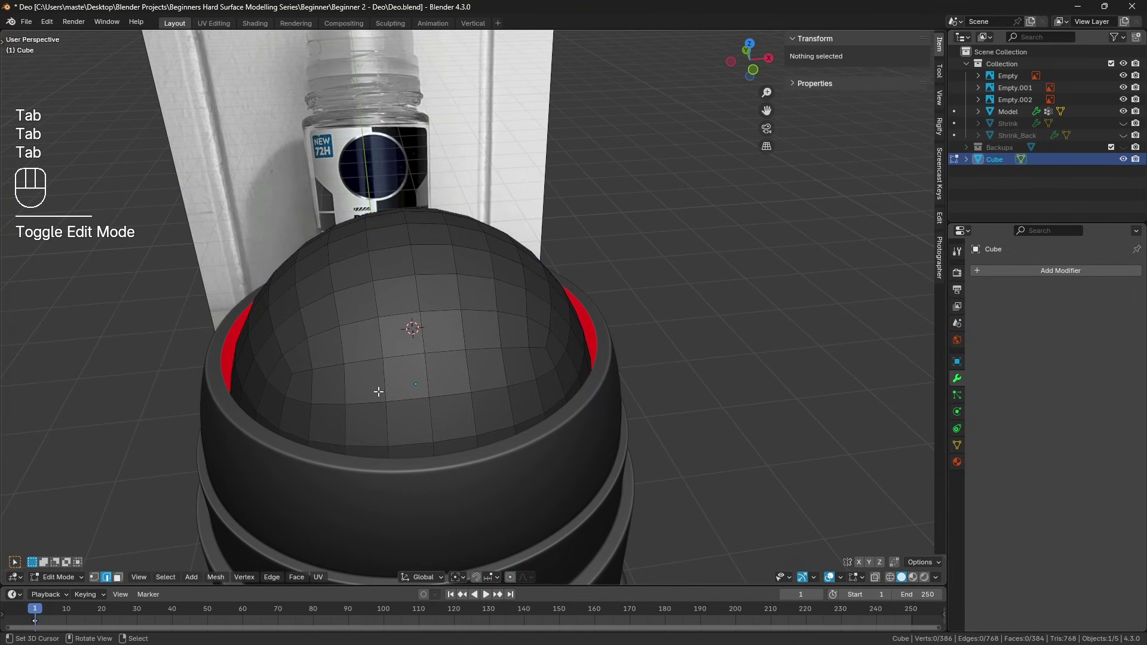
pyautogui.click(96, 578)
pyautogui.click(407, 223)
pyautogui.hotkey('shift', 's')
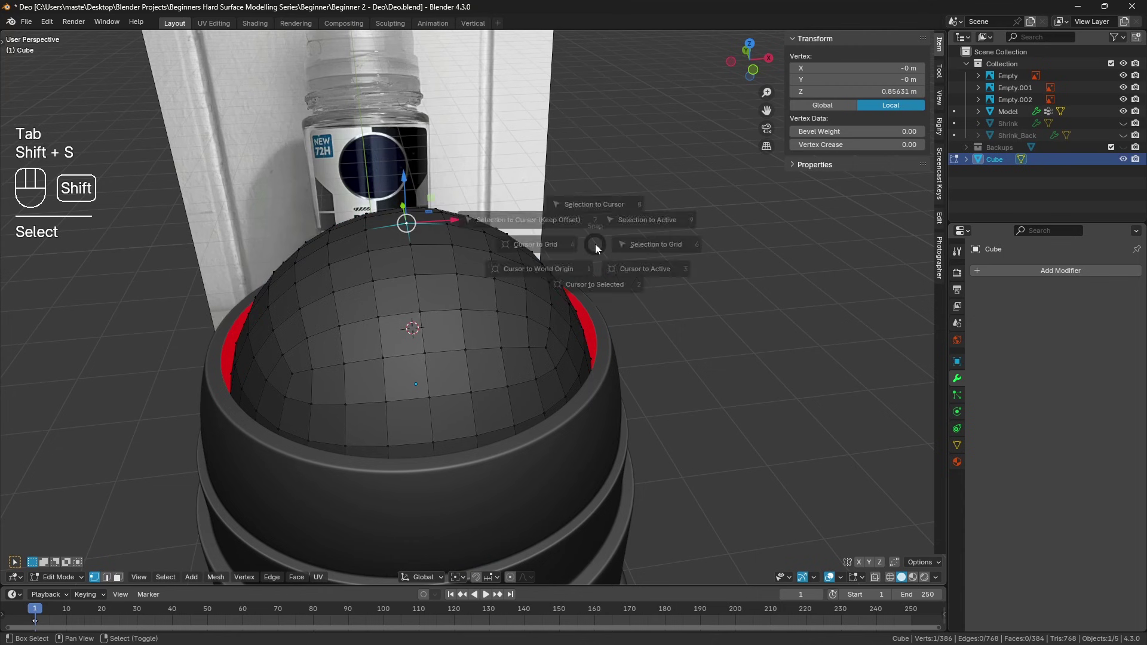
pyautogui.click(573, 299)
pyautogui.press('Tab')
# Set the transform pivot point to 3D Cursor
pyautogui.press('q')
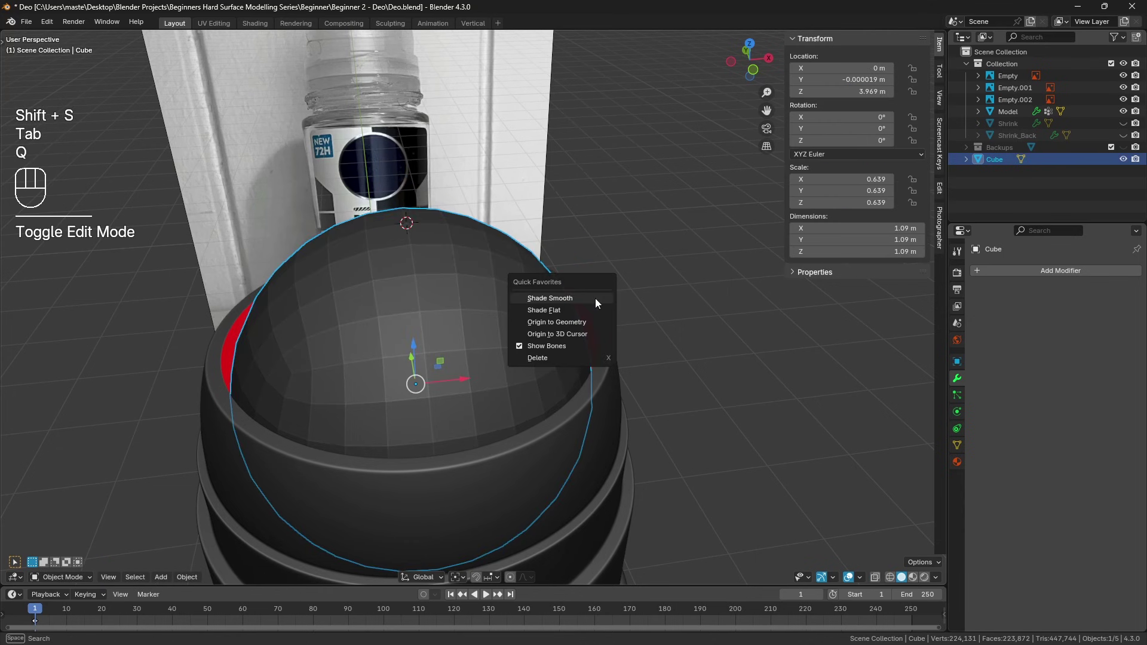
pyautogui.click(458, 577)
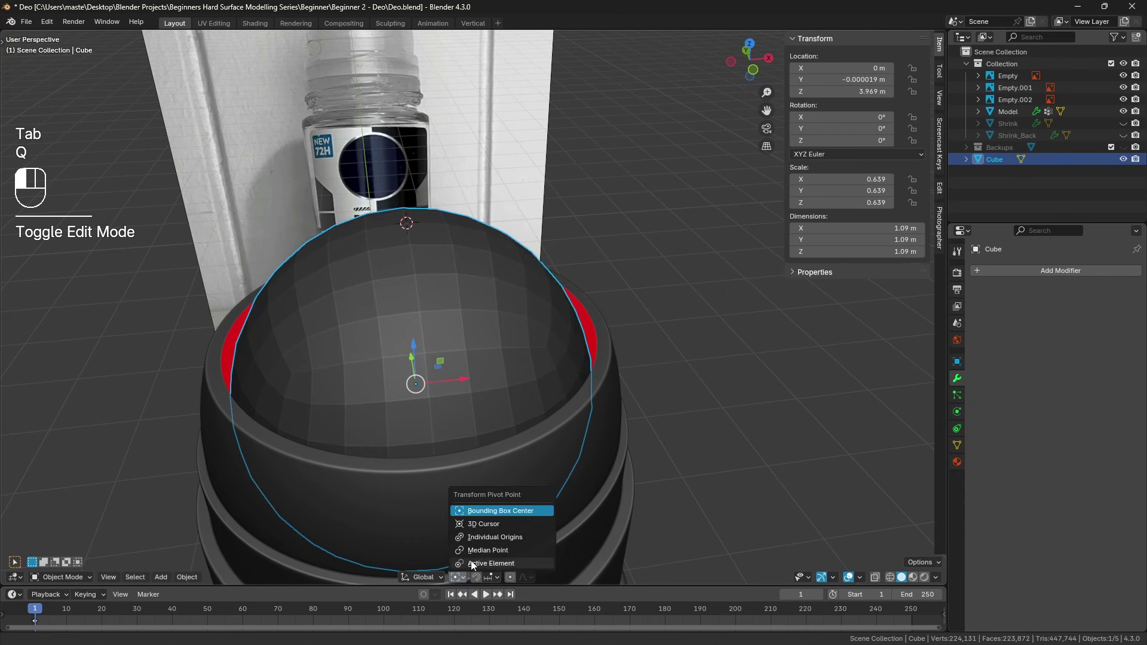
pyautogui.click(490, 525)
# Try to enlarge the sphere from its top point to a scale of about 0.689
pyautogui.press('KP_1')
pyautogui.moveTo(649, 362); pyautogui.dragTo(654, 339, button='middle')
pyautogui.press('s')
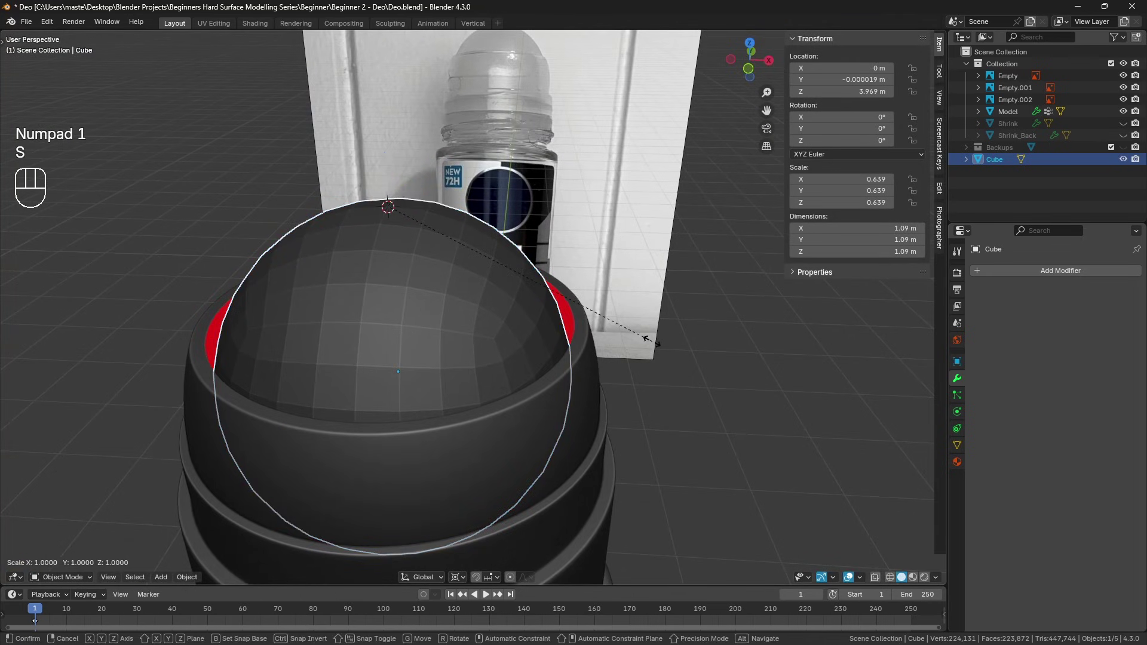
pyautogui.click(679, 346)
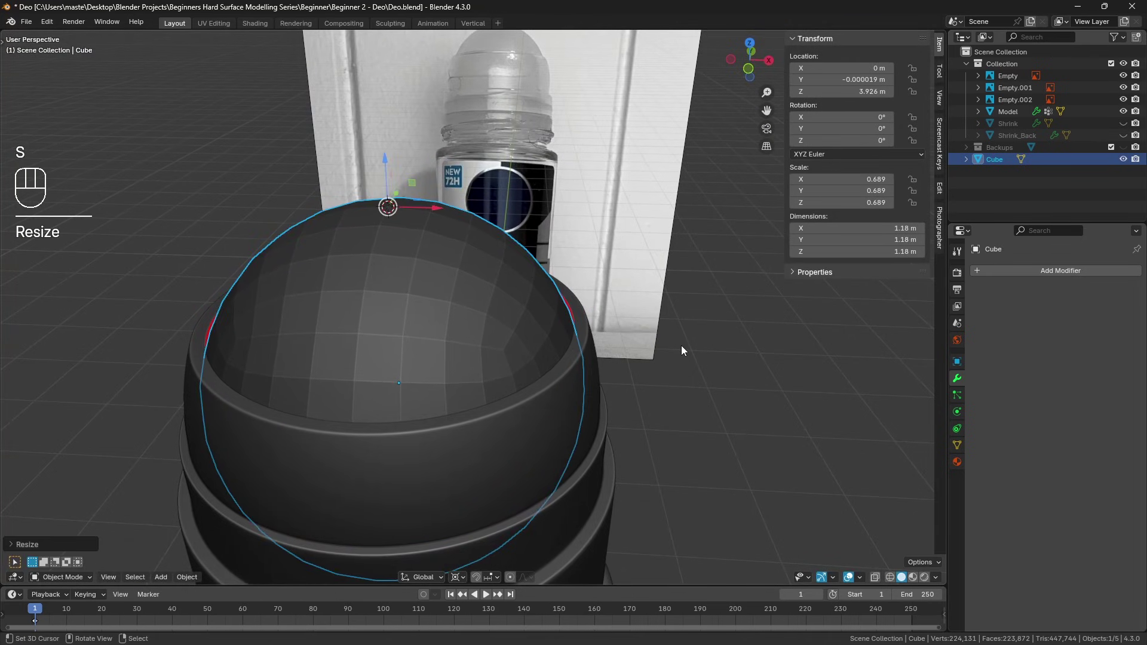
pyautogui.hotkey('ctrl', 'z')
# Enlarge the sphere from its top point to a scale of about 0.704, a diameter of about 1.2 m, and deselect everything
pyautogui.press('s')
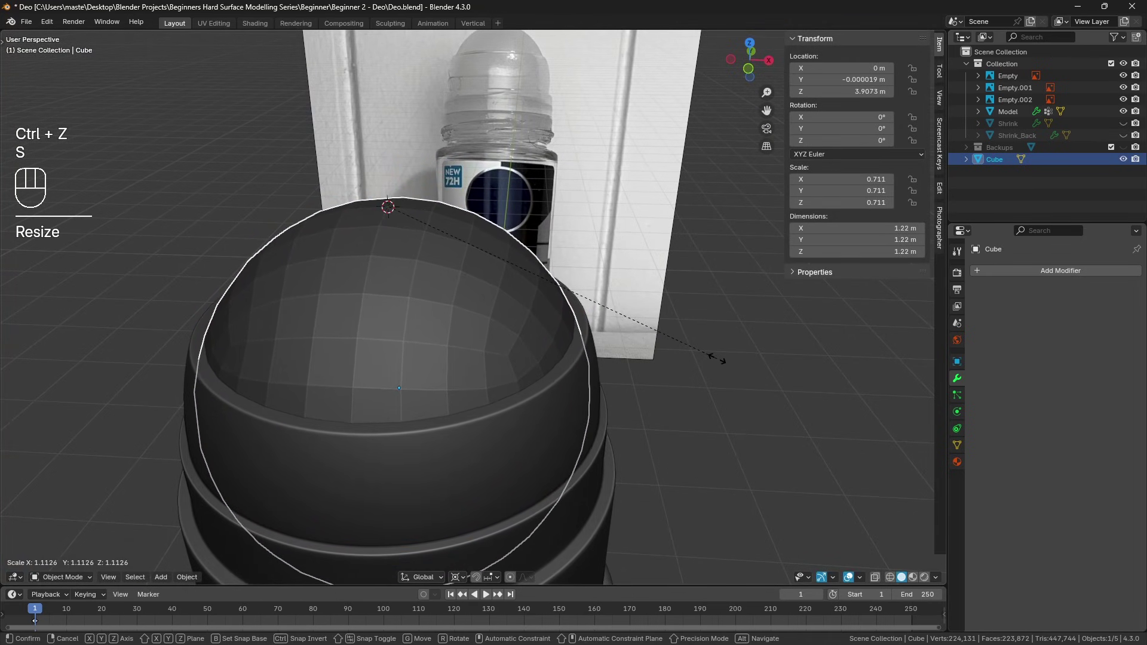
pyautogui.click(657, 346)
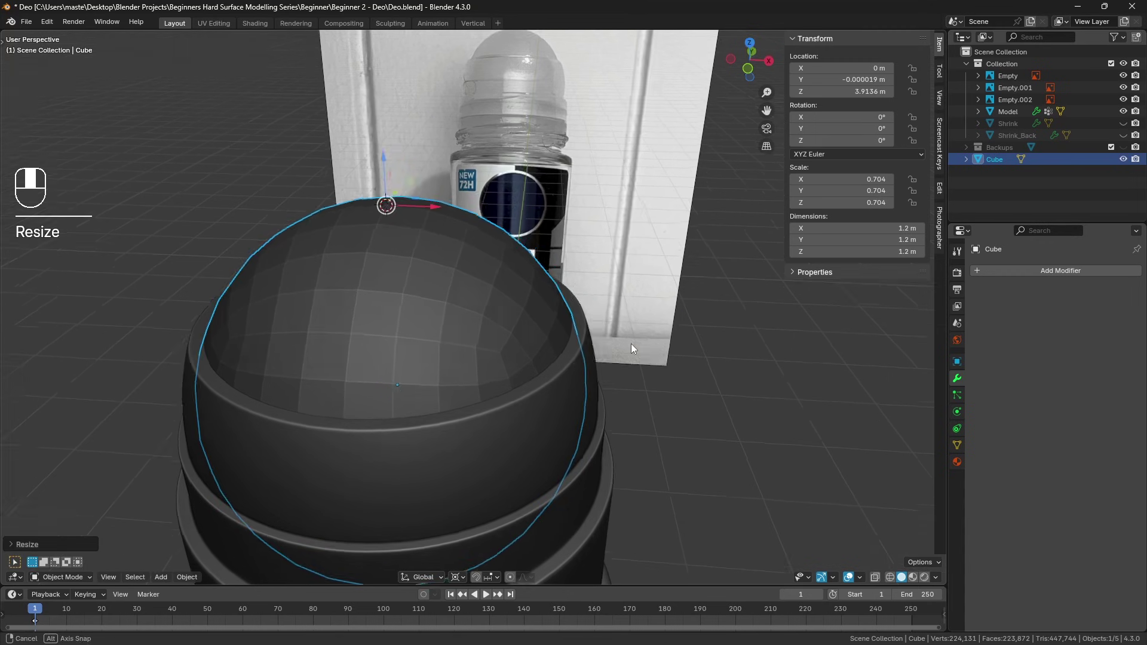
pyautogui.press('a')
pyautogui.press('a')
pyautogui.moveTo(631, 343); pyautogui.dragTo(536, 350, button='middle')
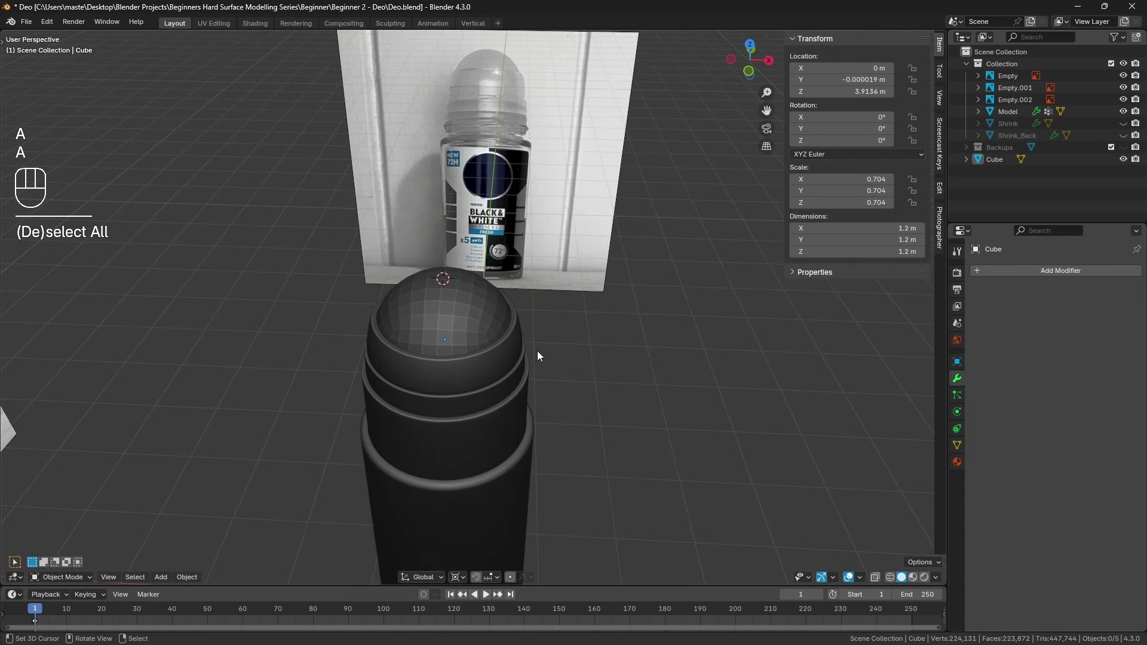
# Enlarge the roller ball from its top point to a scale of about 0.710, a diameter of about 1.22 m
pyautogui.click(455, 323)
pyautogui.scroll(4, 454, 317)
pyautogui.press('s')
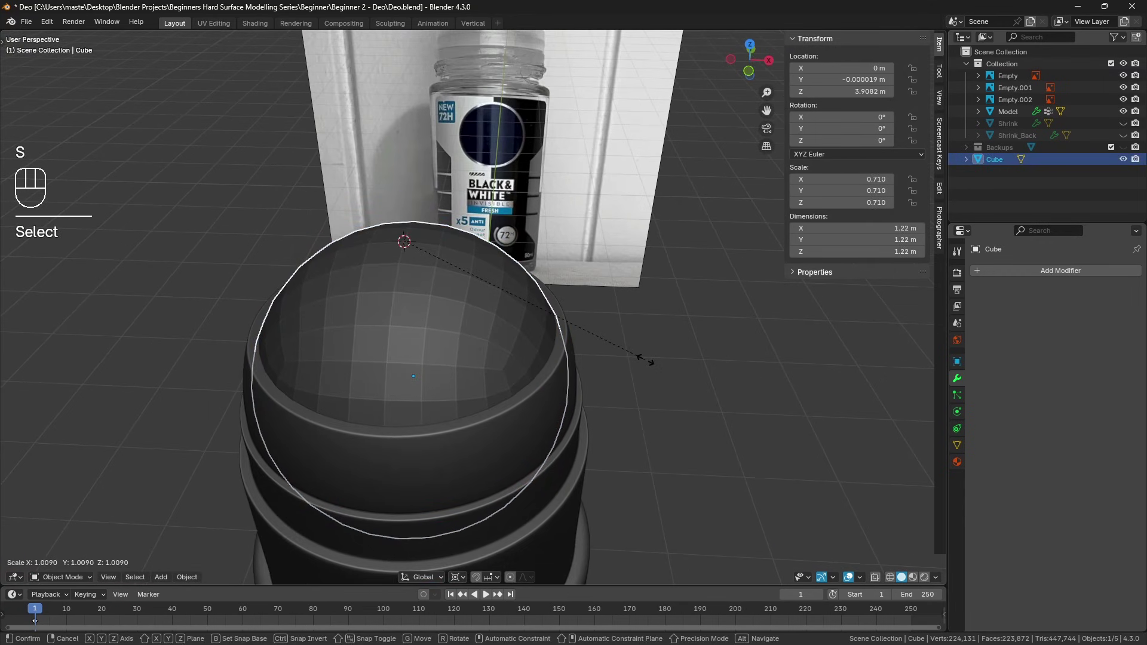
pyautogui.click(649, 356)
pyautogui.scroll(-3, 651, 350)
pyautogui.press('a')
pyautogui.press('a')
pyautogui.moveTo(655, 341); pyautogui.dragTo(622, 340, button='middle')
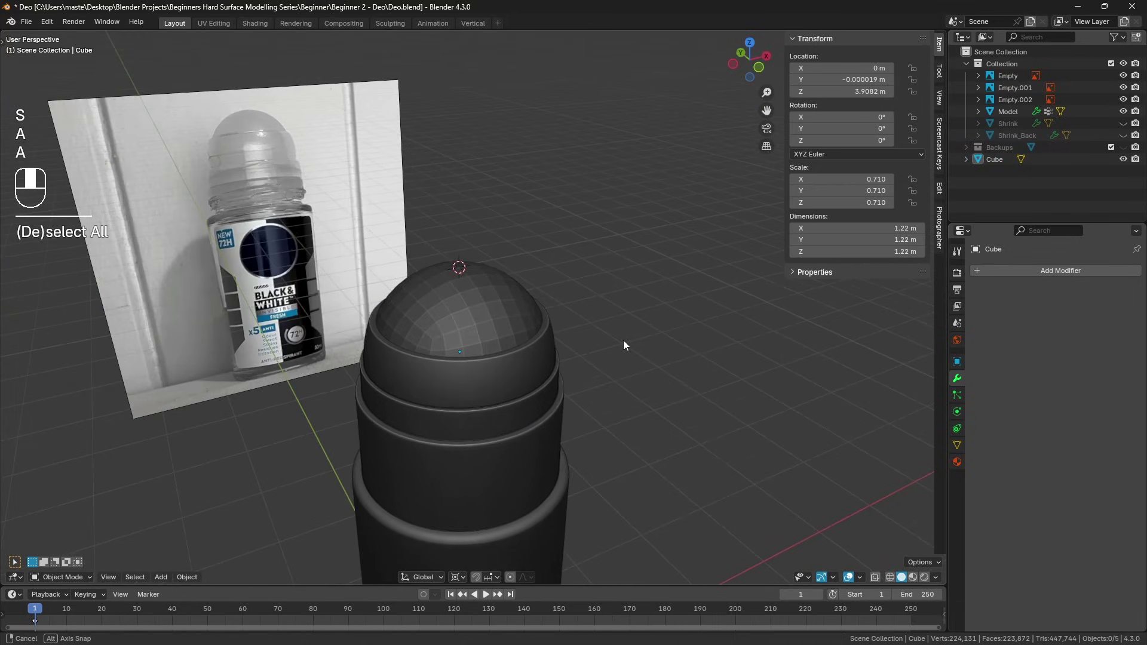
pyautogui.scroll(-1, 622, 340)
# Shade the roller ball smooth and deselect everything
pyautogui.click(496, 302)
pyautogui.press('q')
pyautogui.press('a')
pyautogui.press('a')
pyautogui.moveTo(660, 304); pyautogui.dragTo(604, 286, button='middle')
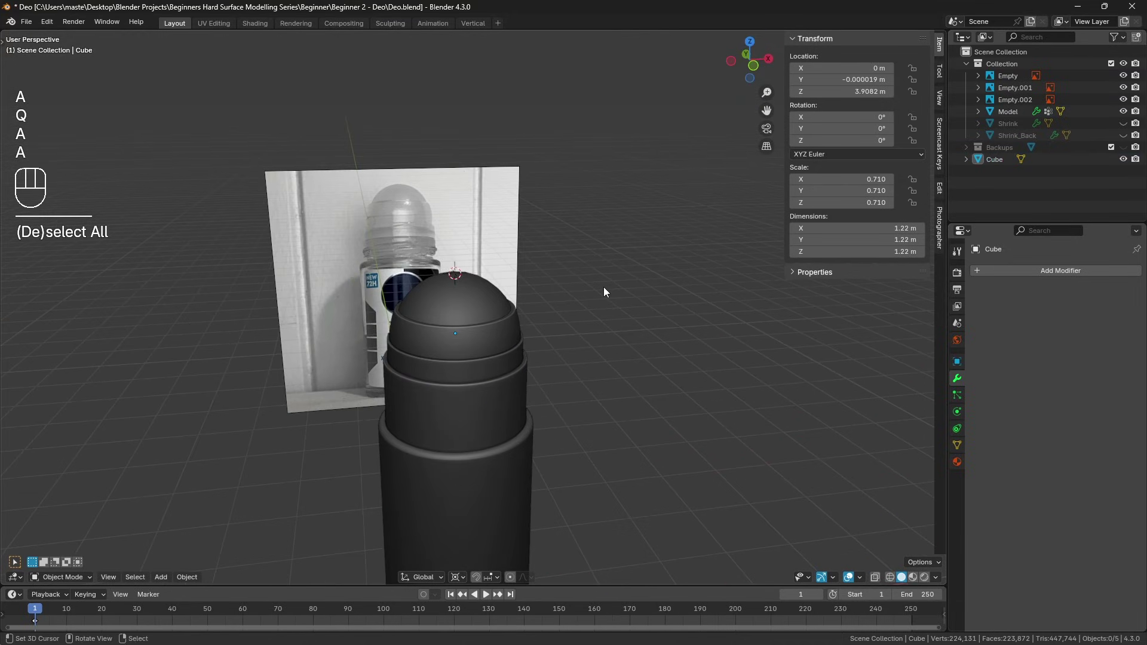
# Add a cube at the 3D cursor on top of the ball, working in the right wireframe view against the cap reference
pyautogui.press('KP_1')
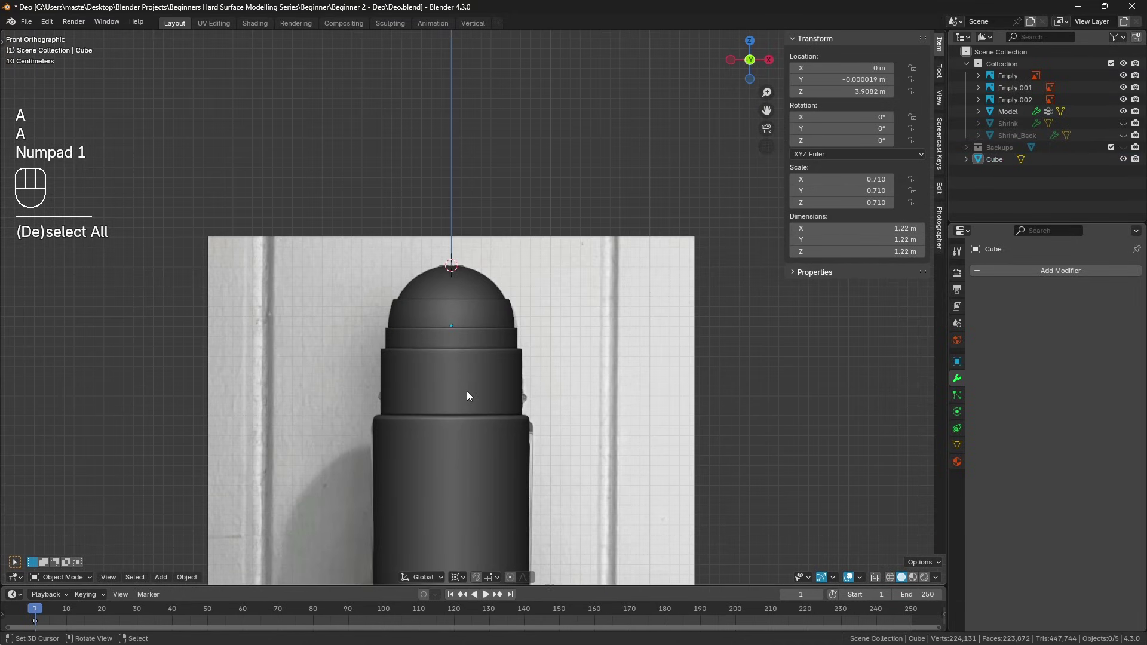
pyautogui.scroll(2, 467, 396)
pyautogui.scroll(-4, 476, 334)
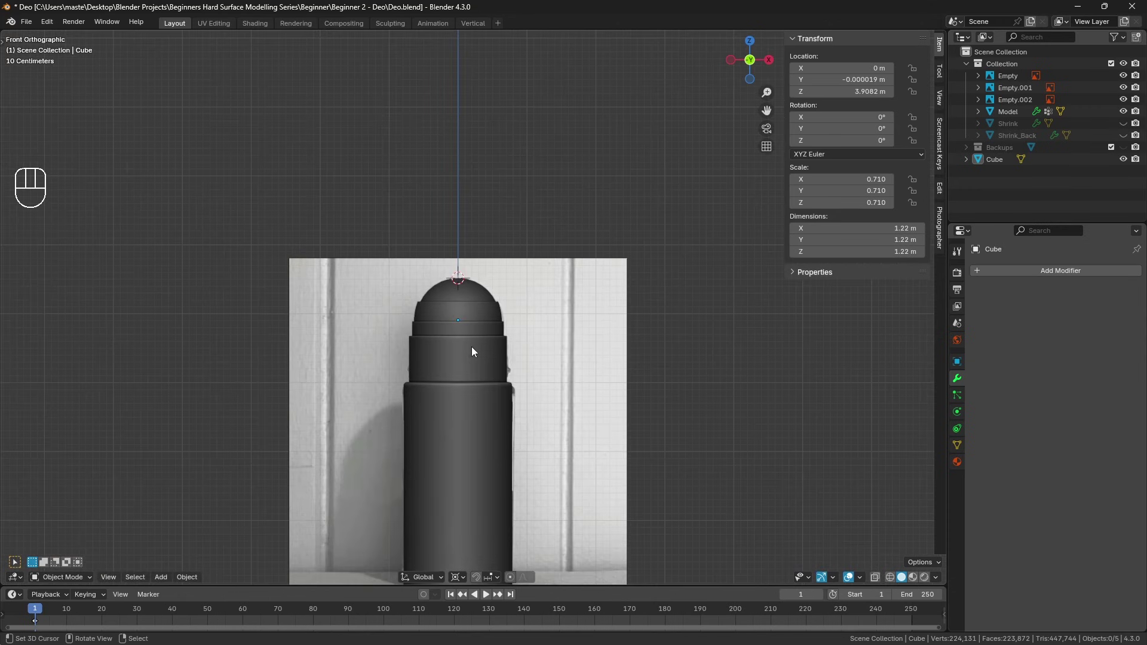
pyautogui.press('z')
pyautogui.scroll(2, 496, 350)
pyautogui.press('KP_3')
pyautogui.keyDown('shift'); pyautogui.moveTo(496, 350); pyautogui.dragTo(514, 345, button='middle'); pyautogui.keyUp('shift')
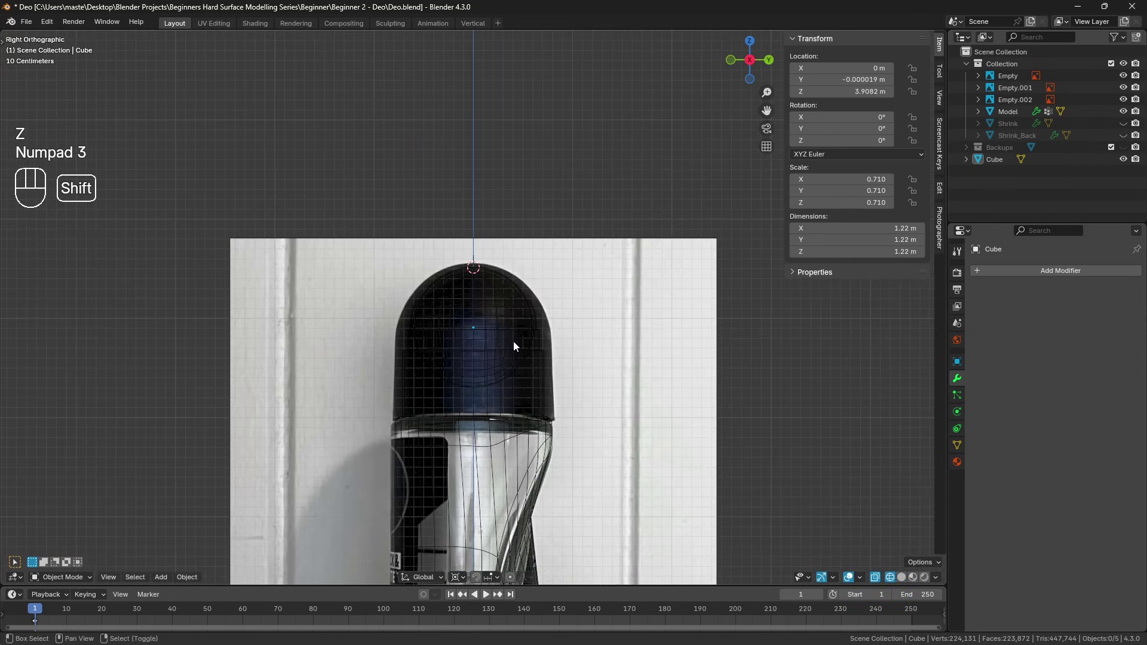
pyautogui.scroll(2, 513, 346)
pyautogui.hotkey('shift', 'a')
pyautogui.moveTo(475, 284)
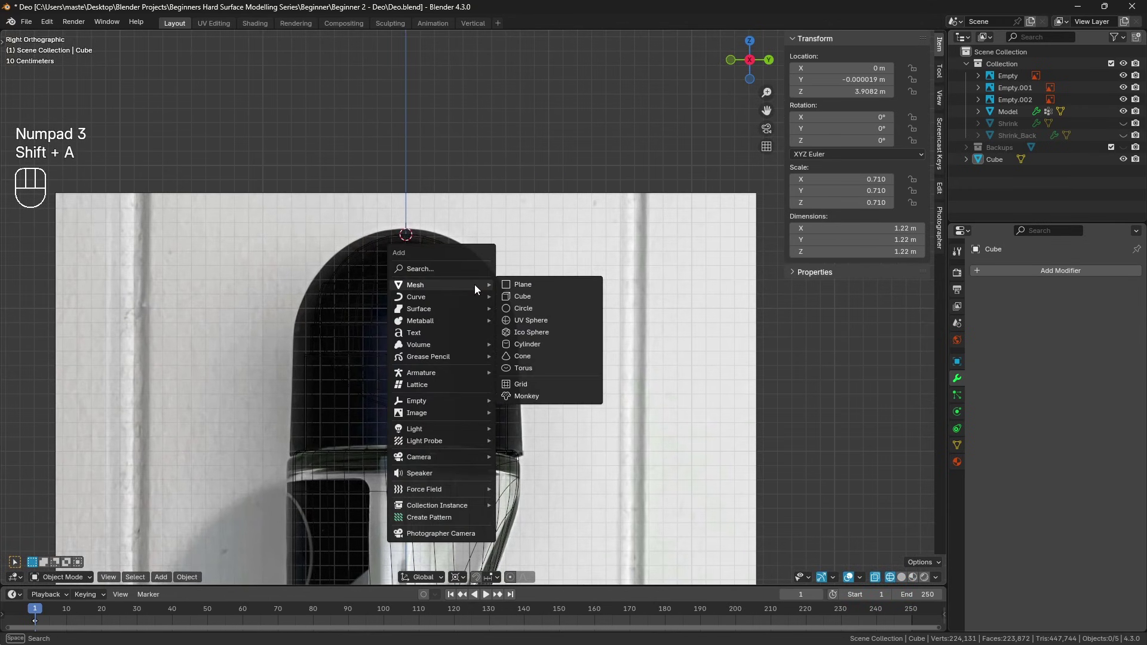
pyautogui.click(541, 296)
# Add a Subdivision Surface modifier to the new cube with a viewport level of 3
pyautogui.click(1009, 271)
pyautogui.click(1009, 271)
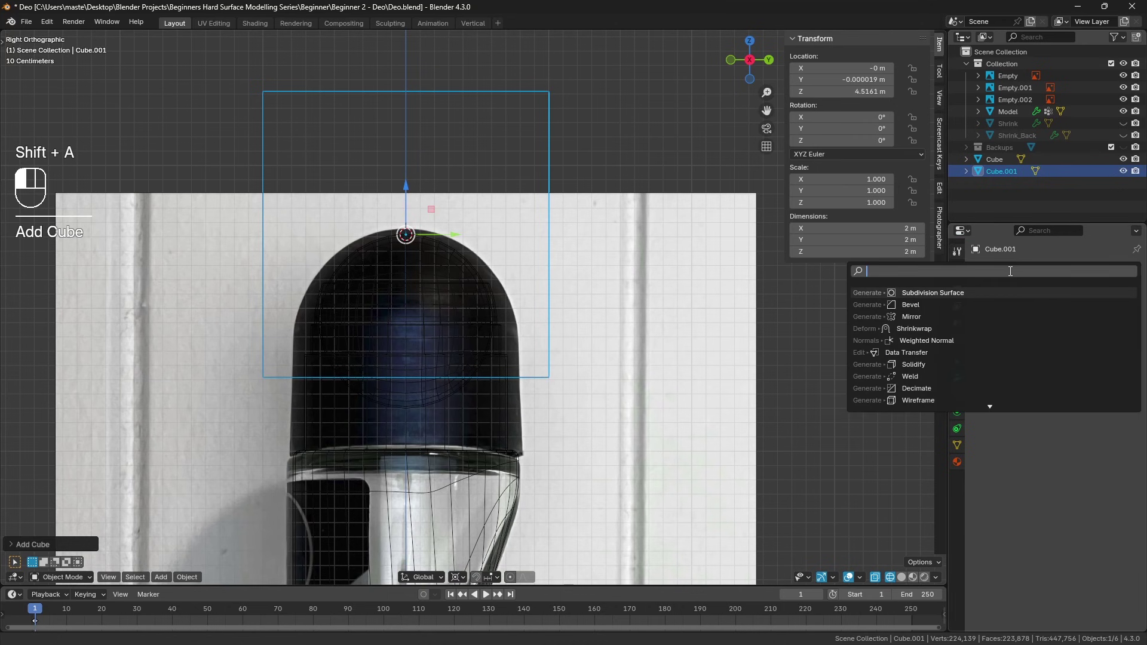
pyautogui.write('sub')
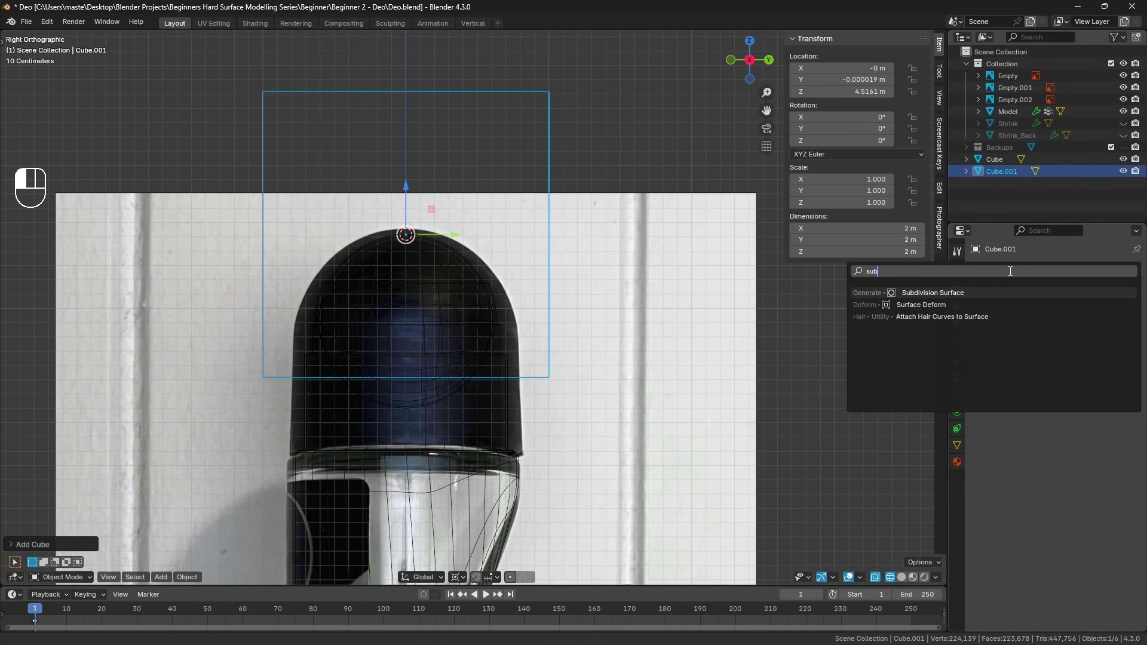
pyautogui.press('Return')
pyautogui.click(1121, 324)
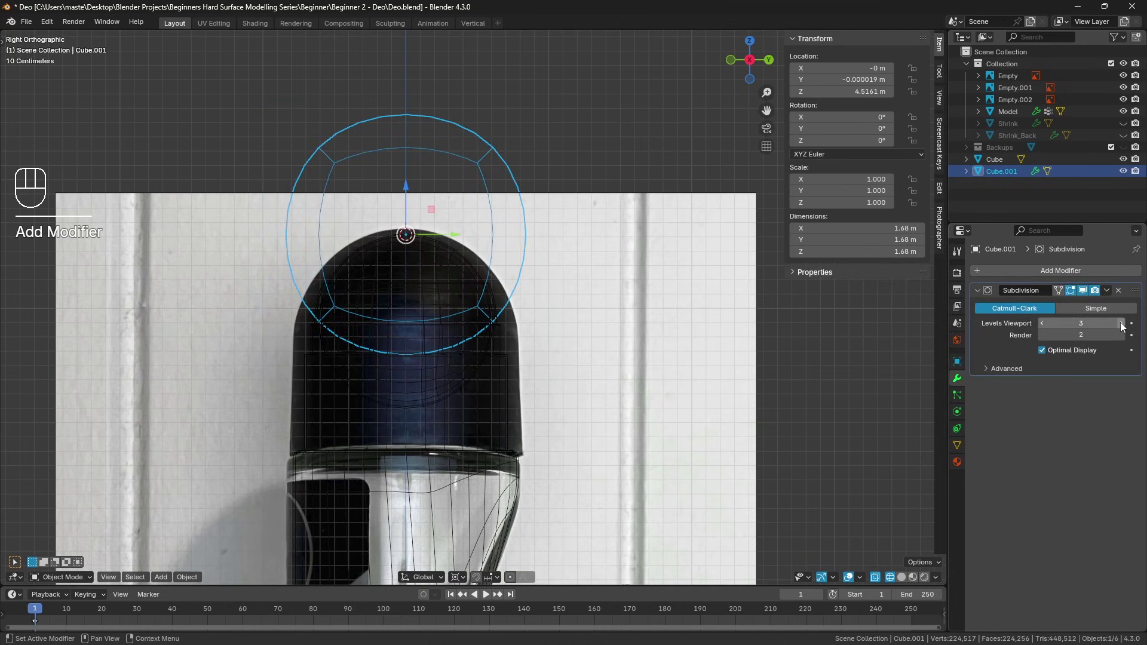
pyautogui.click(1042, 325)
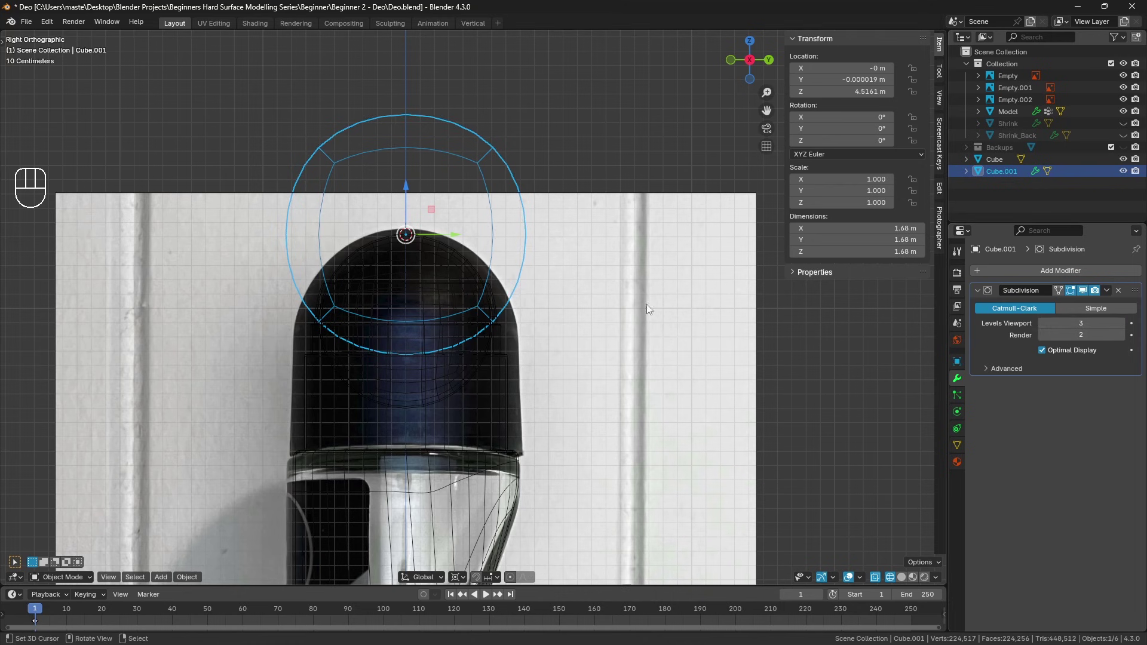
# Apply the Subdivision modifier and round the whole mesh with To Sphere in Edit Mode
pyautogui.press('z')
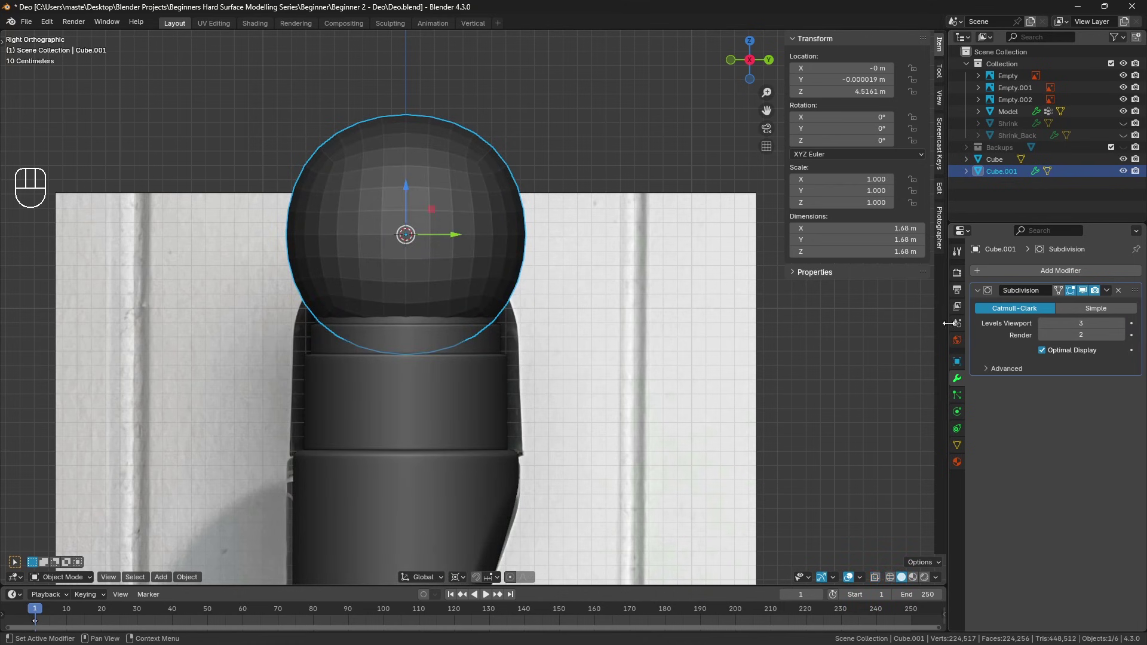
pyautogui.hotkey('ctrl', 'a')
pyautogui.press('Tab')
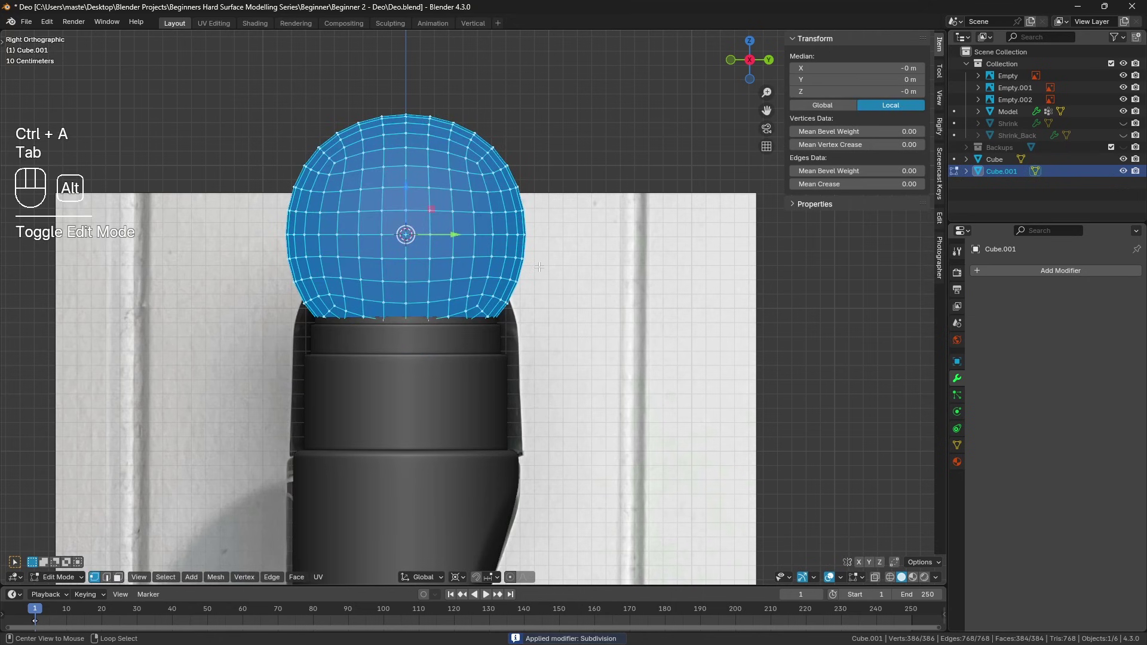
pyautogui.hotkey('shift', 'alt', 's')
pyautogui.click(540, 268)
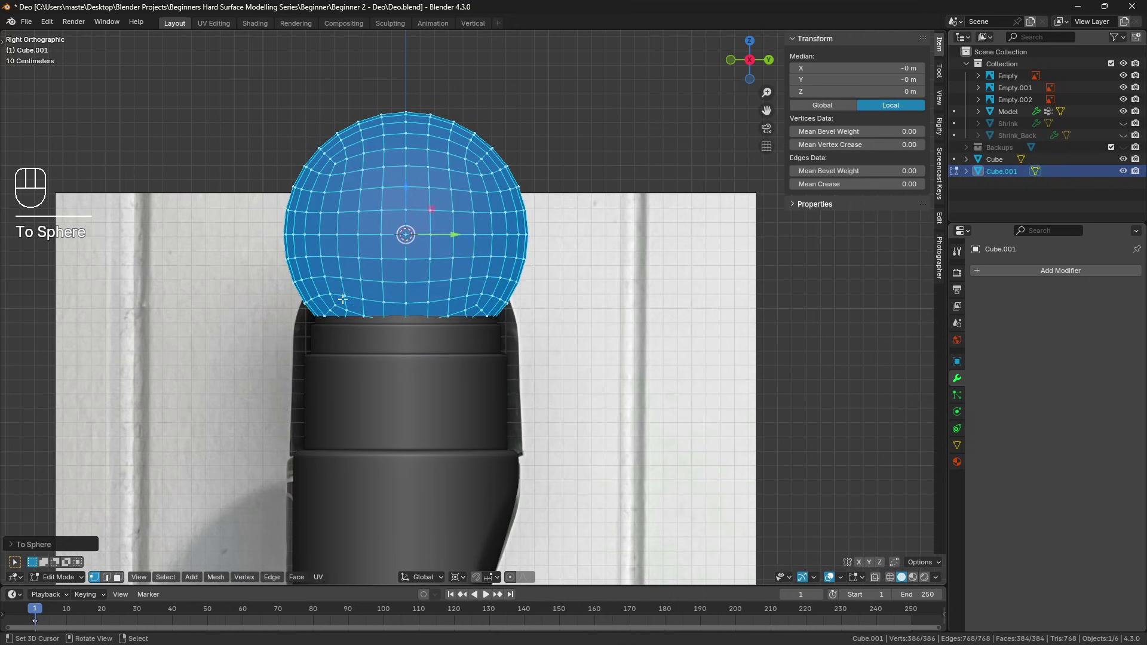
# Delete the lower half of the new sphere's faces, leaving an open dome, and clear the selection
pyautogui.press('a')
pyautogui.press('a')
pyautogui.hotkey('alt', 'z')
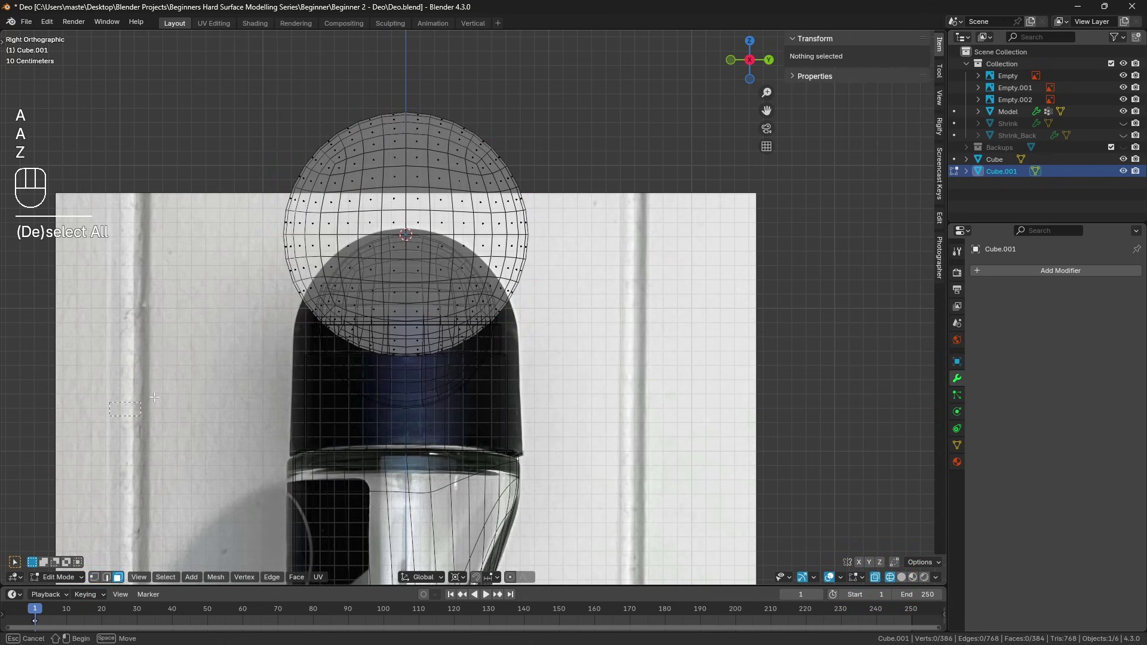
pyautogui.moveTo(110, 417); pyautogui.dragTo(697, 239)
pyautogui.press('x')
pyautogui.click(696, 260)
pyautogui.press('a')
pyautogui.press('a')
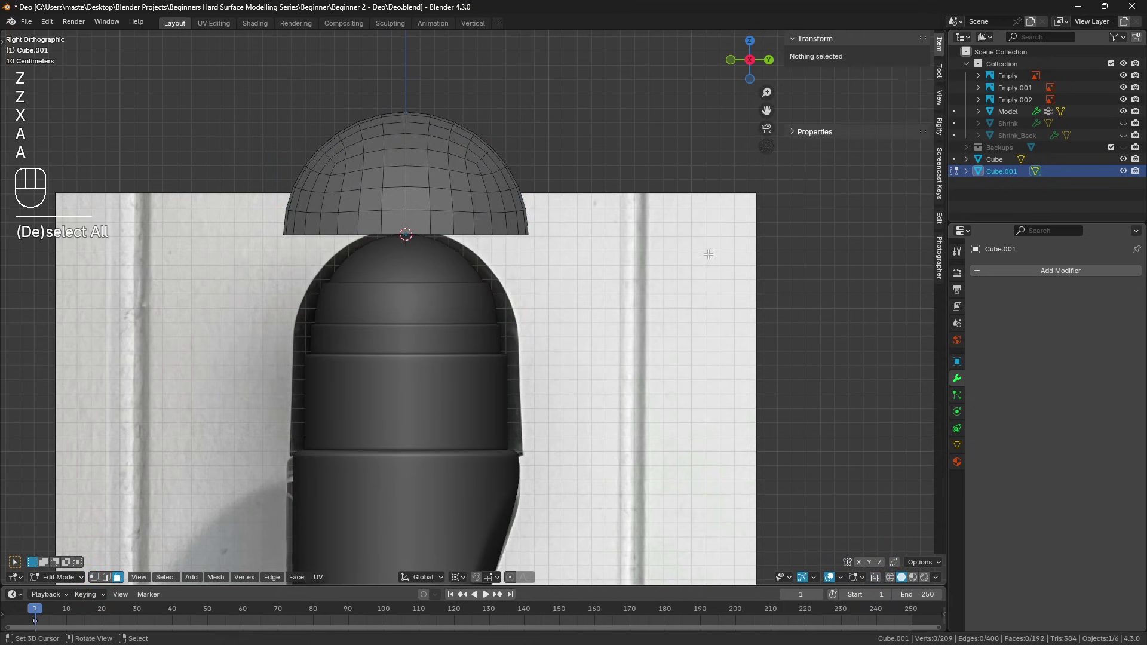
# Move the dome straight down in Object Mode until its top matches the top of the cap in the reference
pyautogui.press('Tab')
pyautogui.hotkey('alt', 'z')
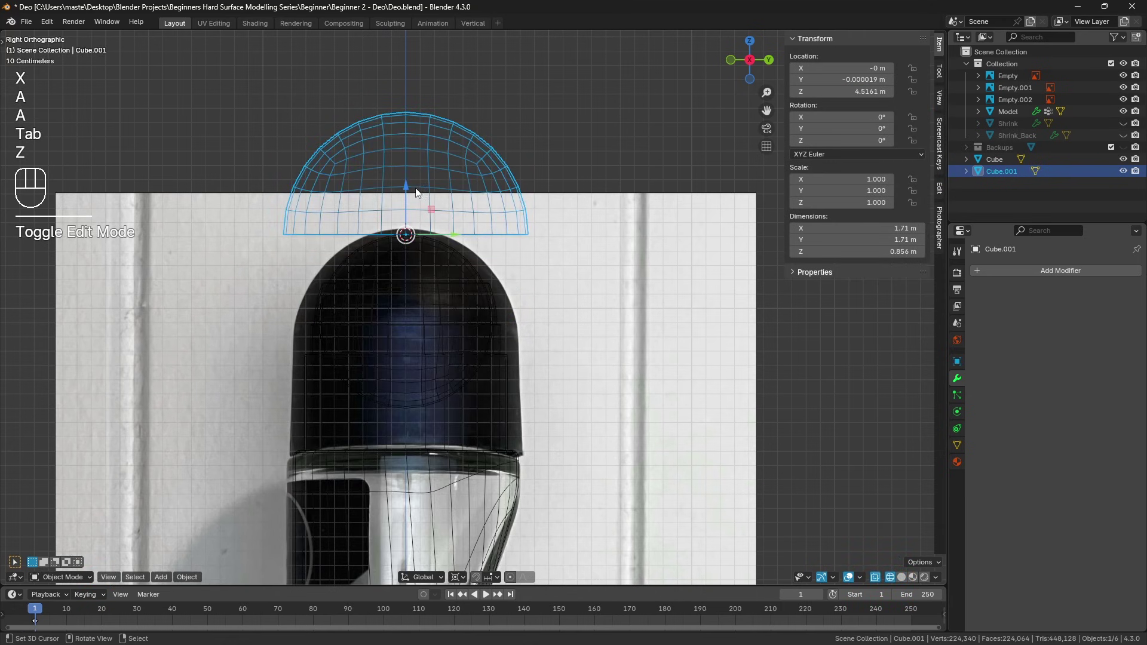
pyautogui.moveTo(406, 190); pyautogui.dragTo(404, 284)
pyautogui.moveTo(404, 300); pyautogui.dragTo(406, 307)
# Snap the 3D cursor to the dome's topmost vertex and return to Object Mode
pyautogui.press('Tab')
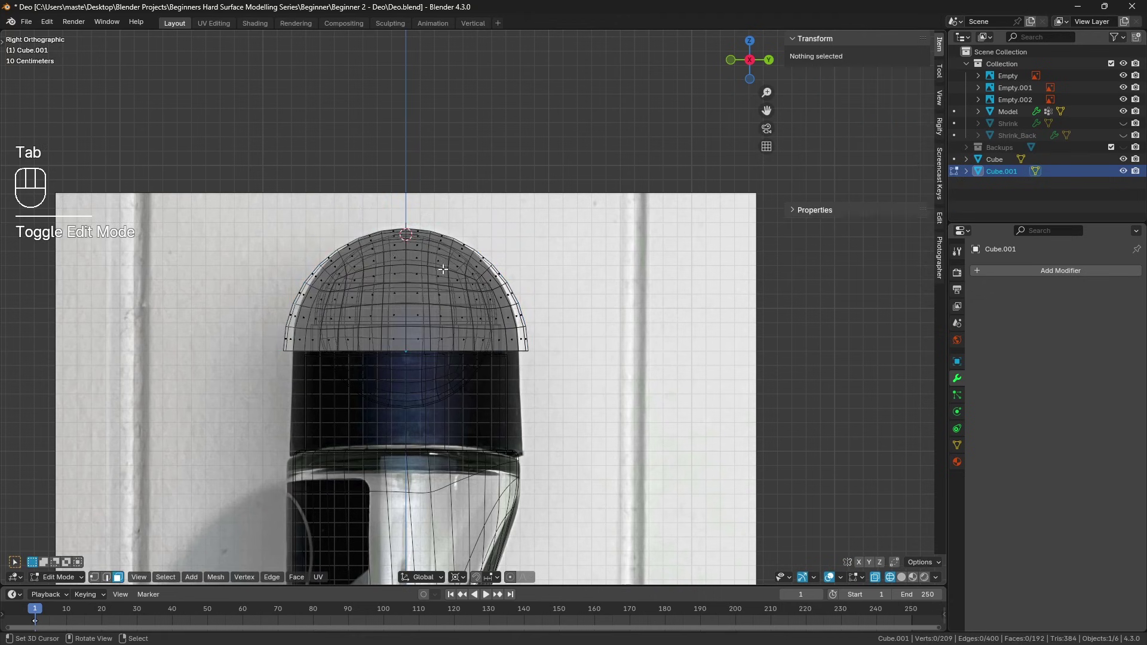
pyautogui.moveTo(406, 307); pyautogui.dragTo(361, 347, button='middle')
pyautogui.press('z')
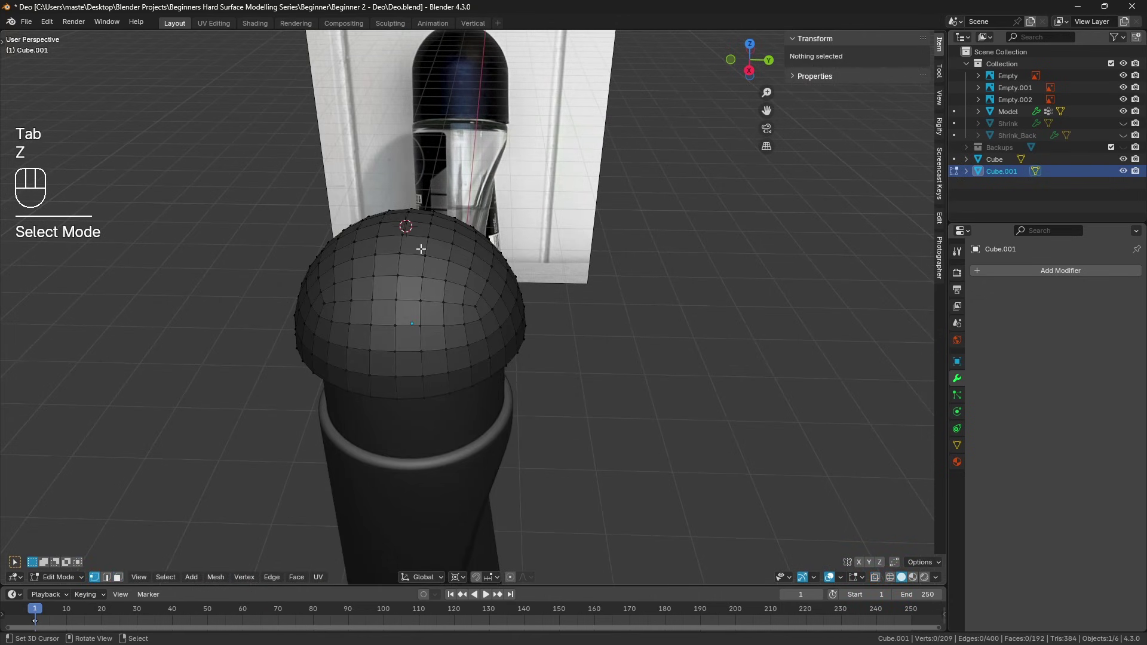
pyautogui.hotkey('shift', 's')
pyautogui.click(403, 327)
pyautogui.press('Tab')
# Shrink the dome from its top point to a scale of about 0.922, matching the cap's width in the right view
pyautogui.press('KP_1')
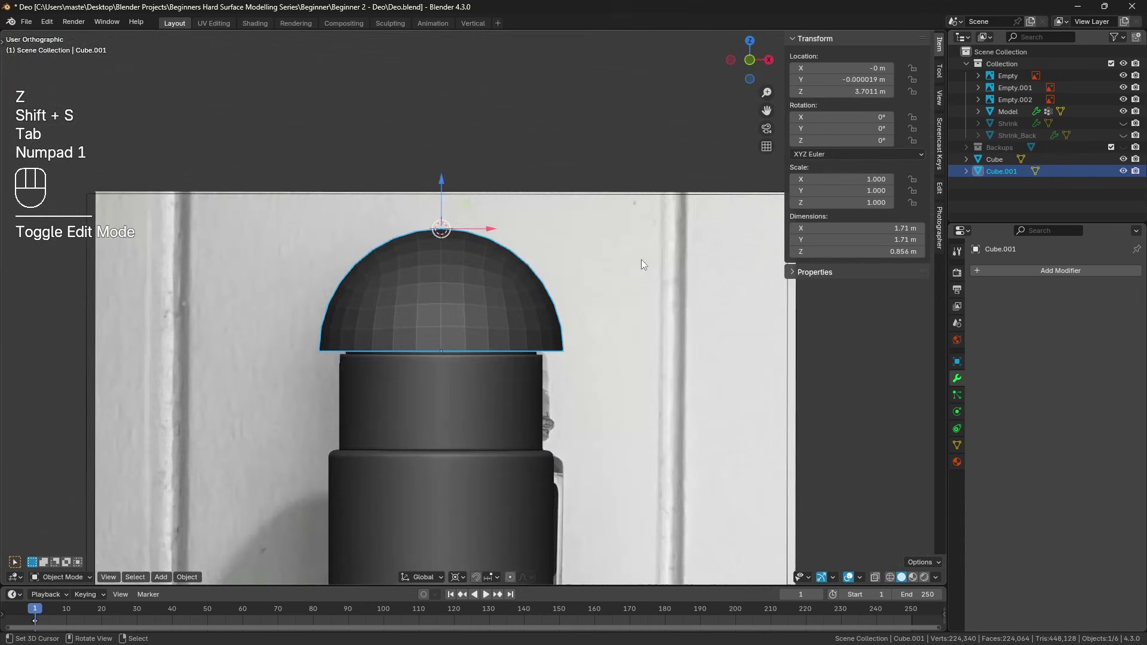
pyautogui.press('KP_3')
pyautogui.press('z')
pyautogui.scroll(1, 636, 260)
pyautogui.press('s')
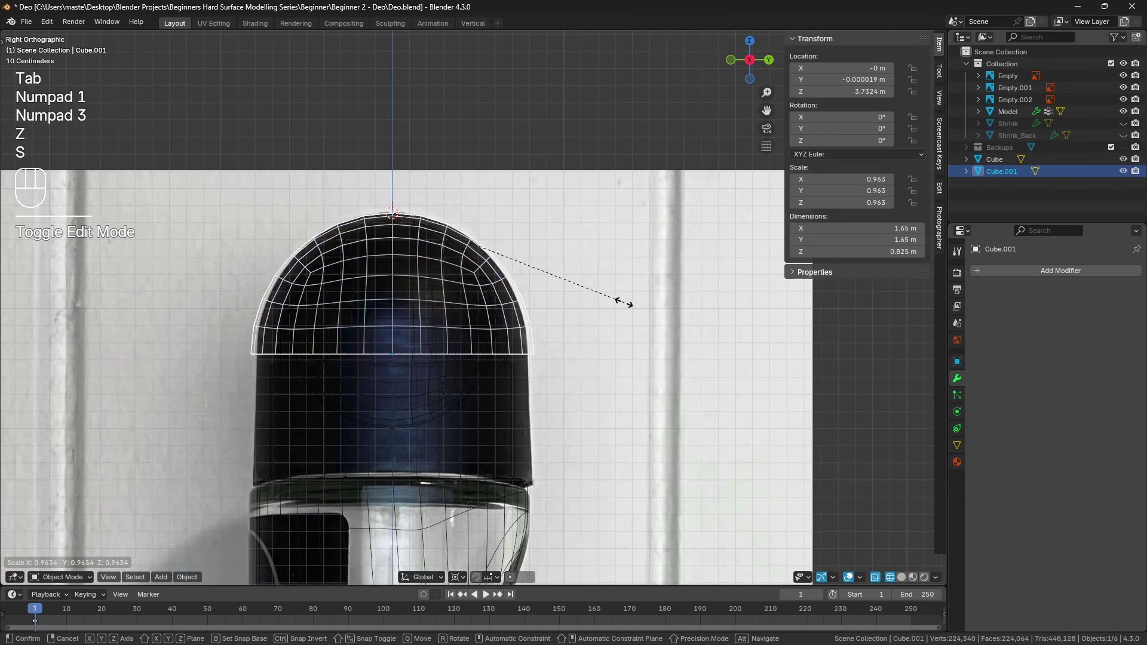
pyautogui.click(614, 298)
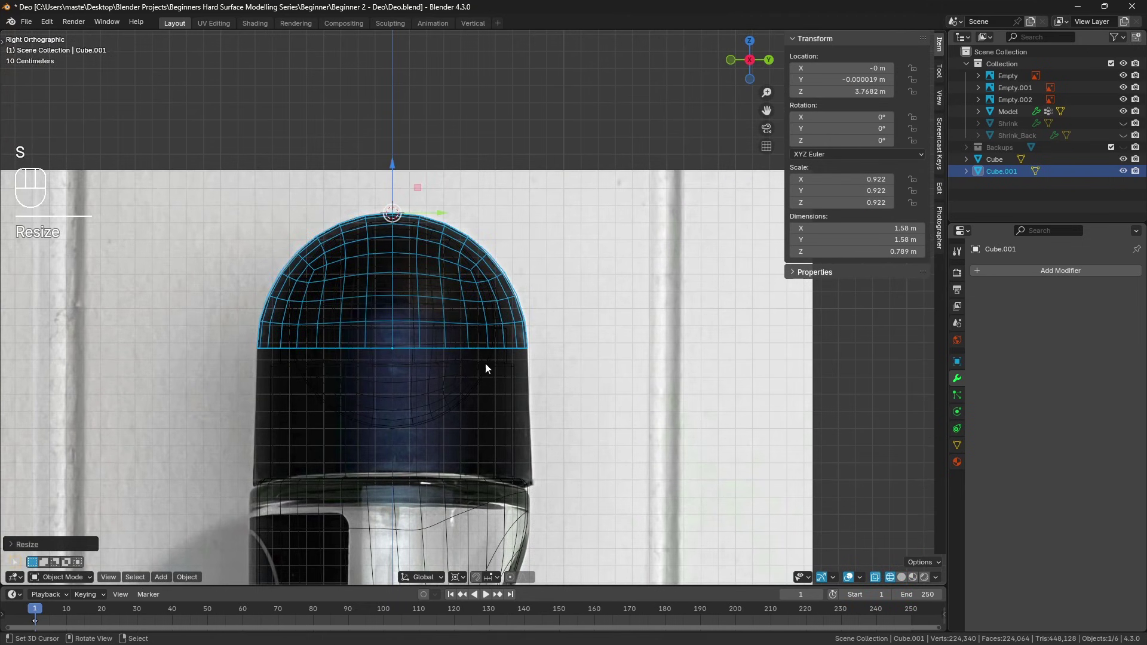
# Extrude the dome's open edge loop about 0.78 m straight down to the lower edge of the cap in the reference
pyautogui.press('Tab')
pyautogui.click(105, 577)
pyautogui.keyDown('alt'); pyautogui.click(338, 352); pyautogui.keyUp('alt')
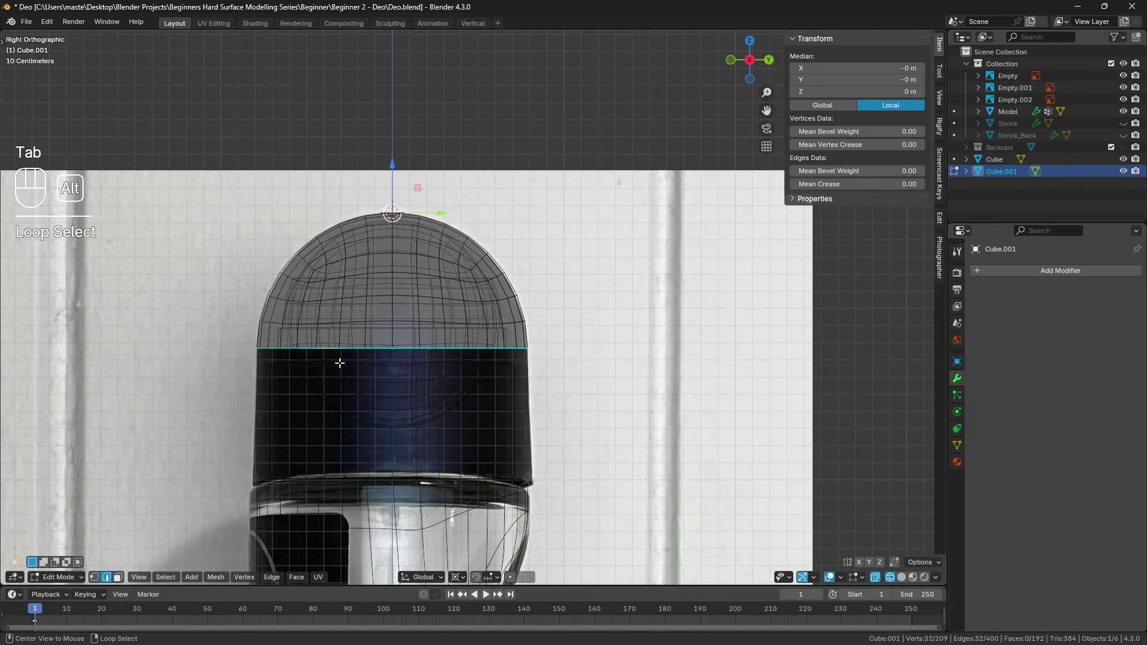
pyautogui.click(591, 382)
pyautogui.press('e')
pyautogui.rightClick(455, 321)
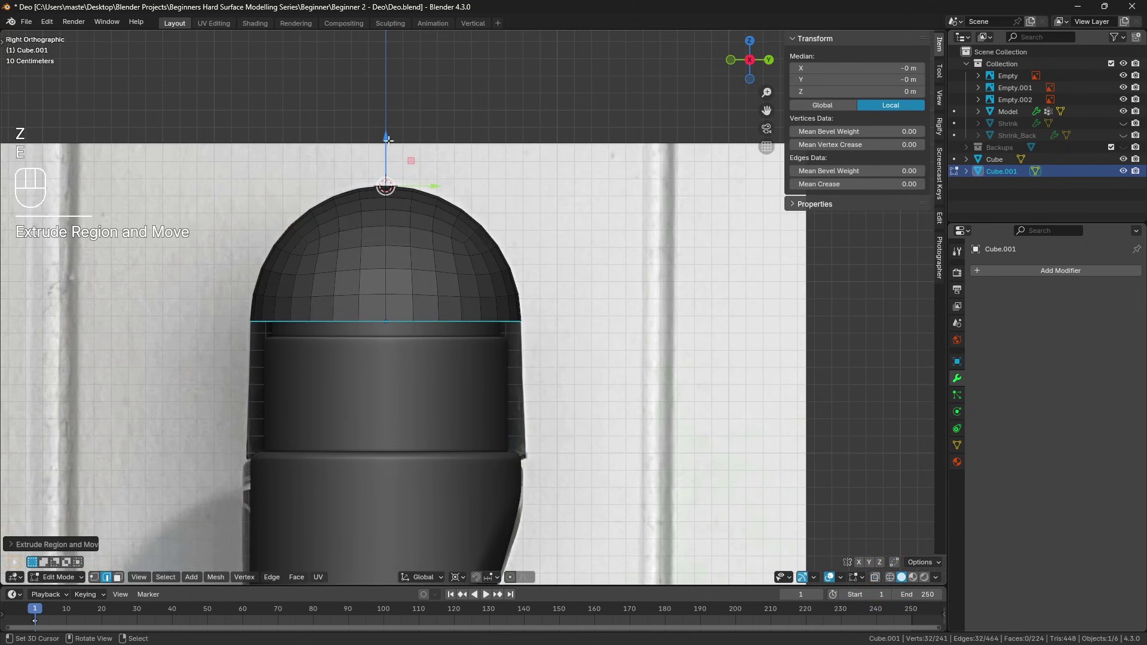
pyautogui.moveTo(388, 141); pyautogui.dragTo(390, 173)
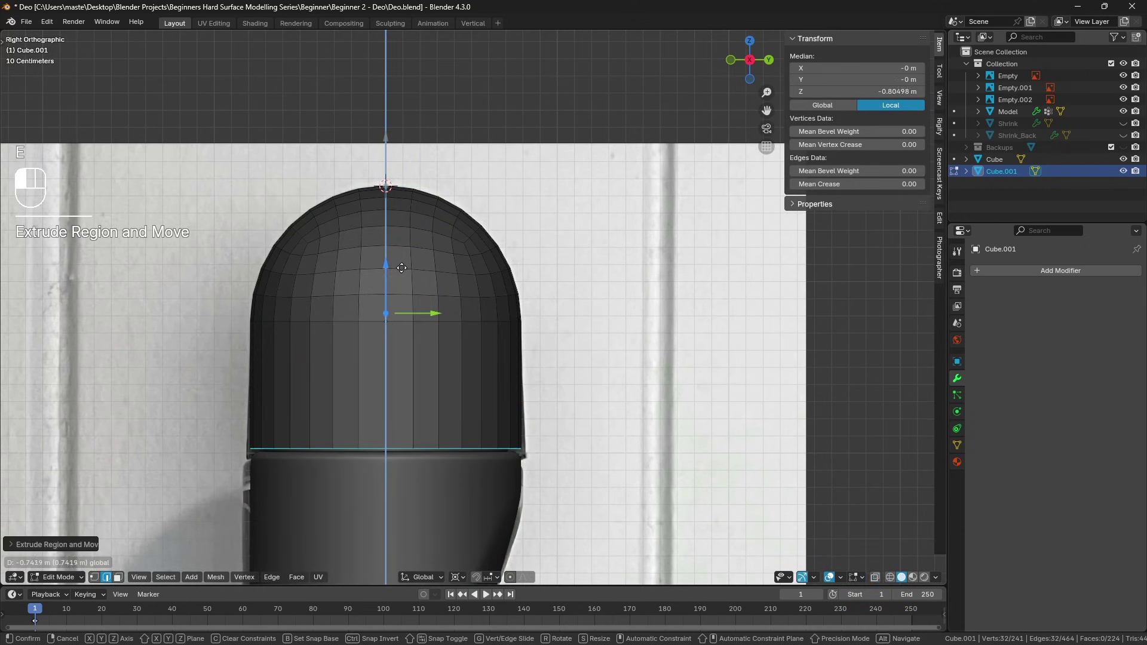
pyautogui.moveTo(399, 274); pyautogui.dragTo(442, 280)
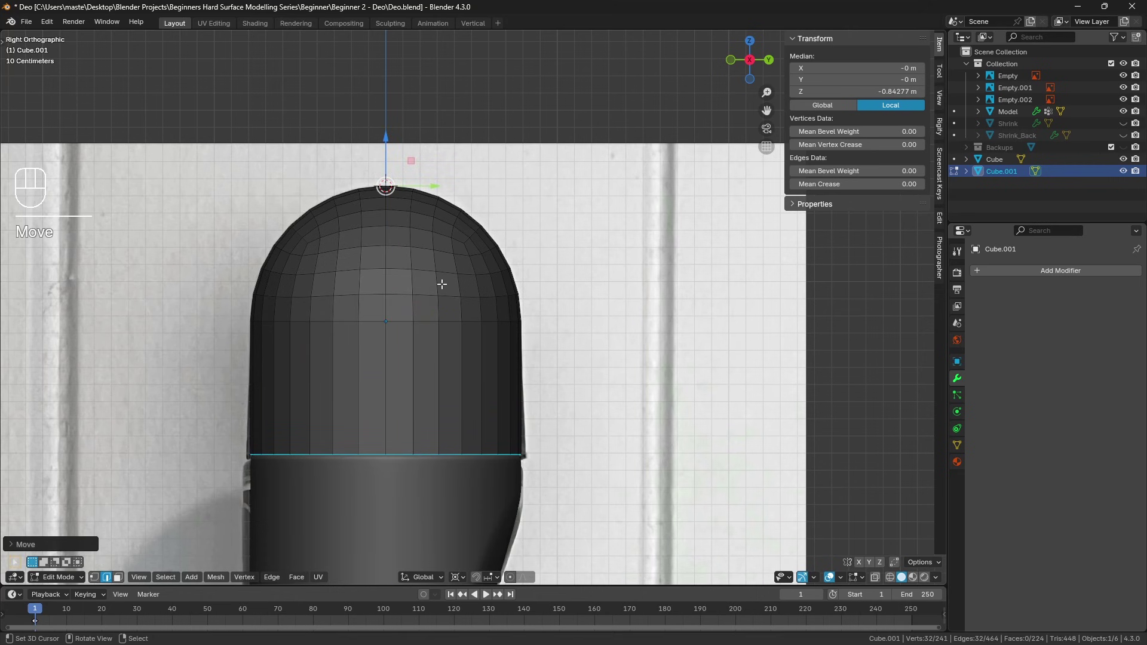
# Return to Object Mode and shade the cap smooth
pyautogui.moveTo(442, 280); pyautogui.dragTo(440, 228, button='middle')
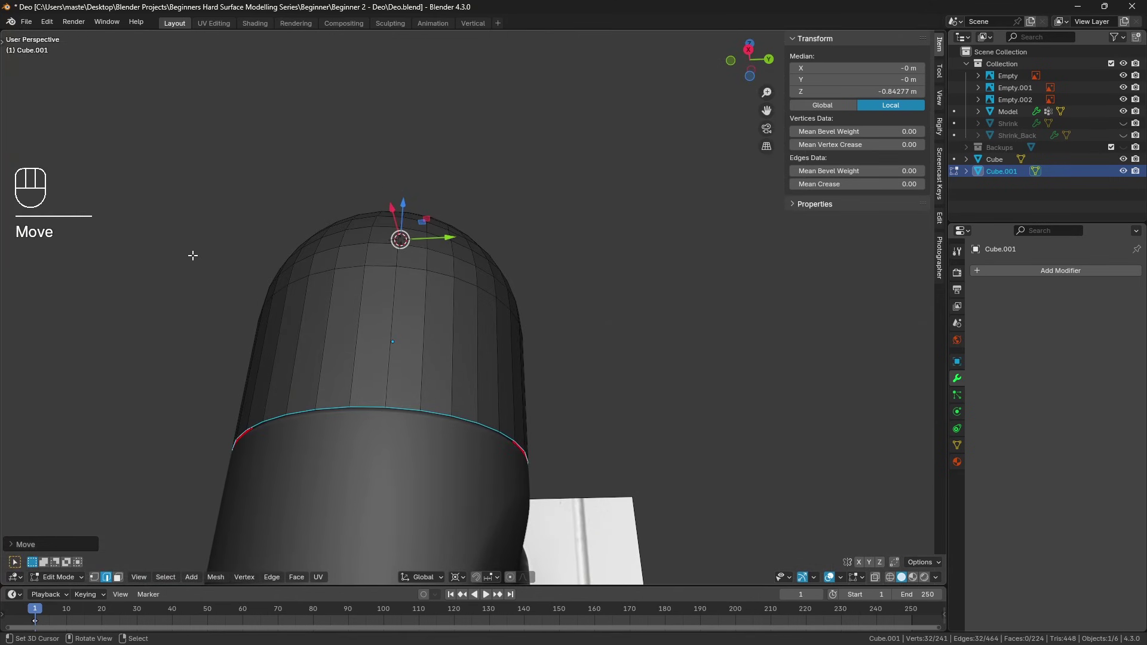
pyautogui.press('Tab')
pyautogui.press('q')
pyautogui.click(720, 319)
# Add a Solidify modifier to the cap with a thickness of 0.028 m and deselect everything
pyautogui.click(1027, 271)
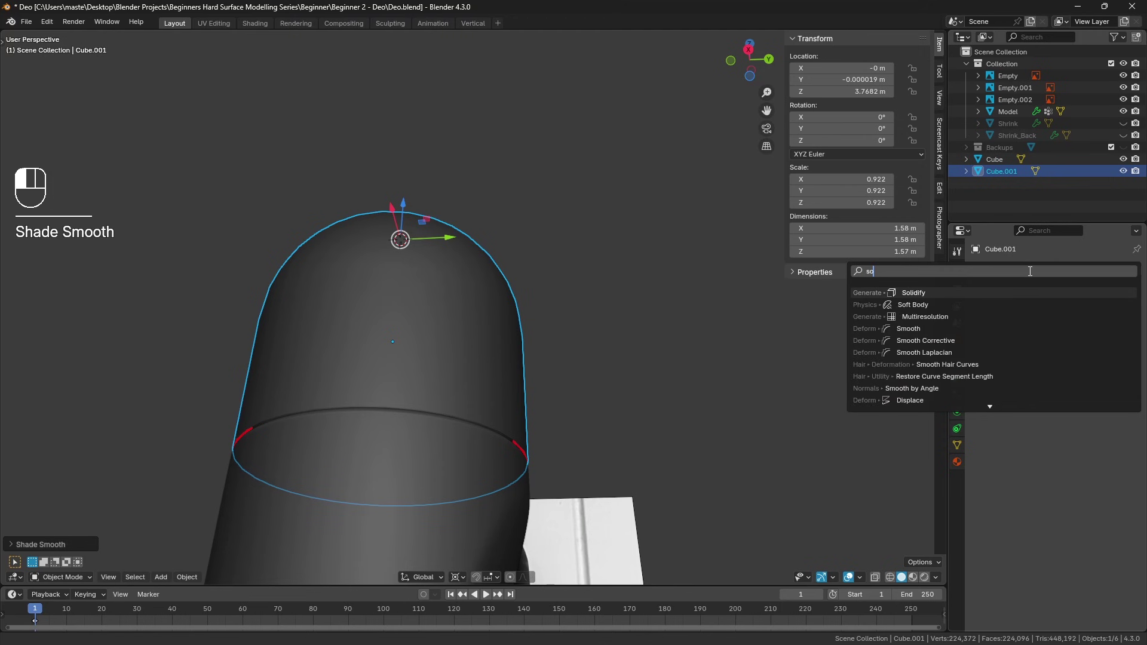
pyautogui.write('solid')
pyautogui.press('Return')
pyautogui.scroll(6, 351, 395)
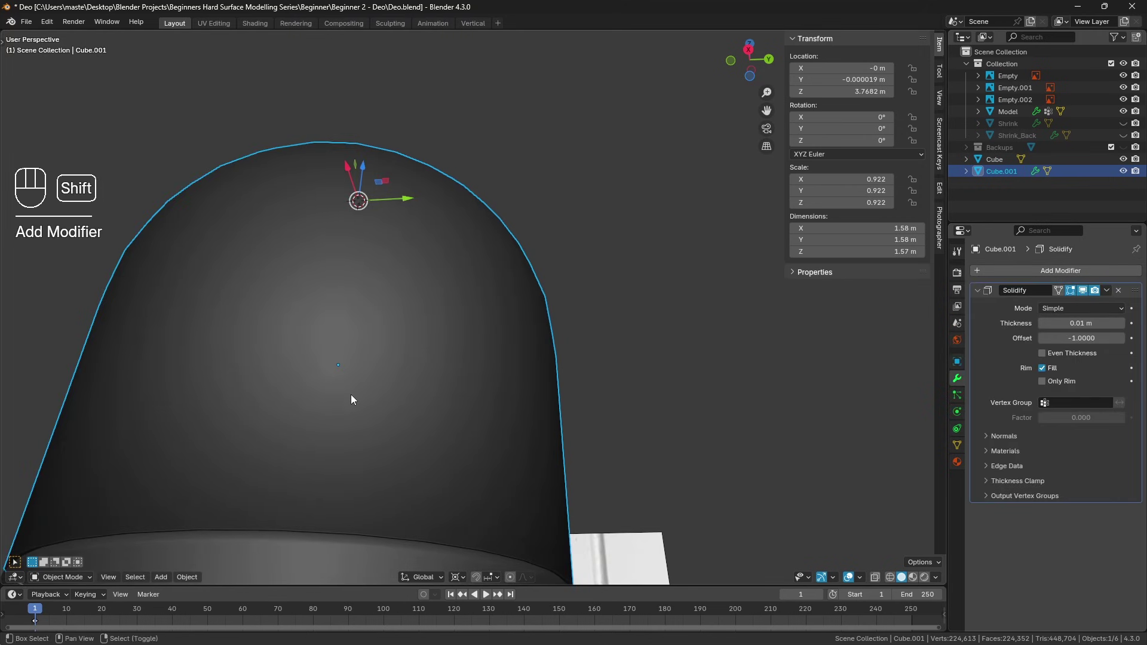
pyautogui.keyDown('ctrl'); pyautogui.moveTo(460, 316); pyautogui.dragTo(633, 418, button='middle'); pyautogui.keyUp('ctrl')
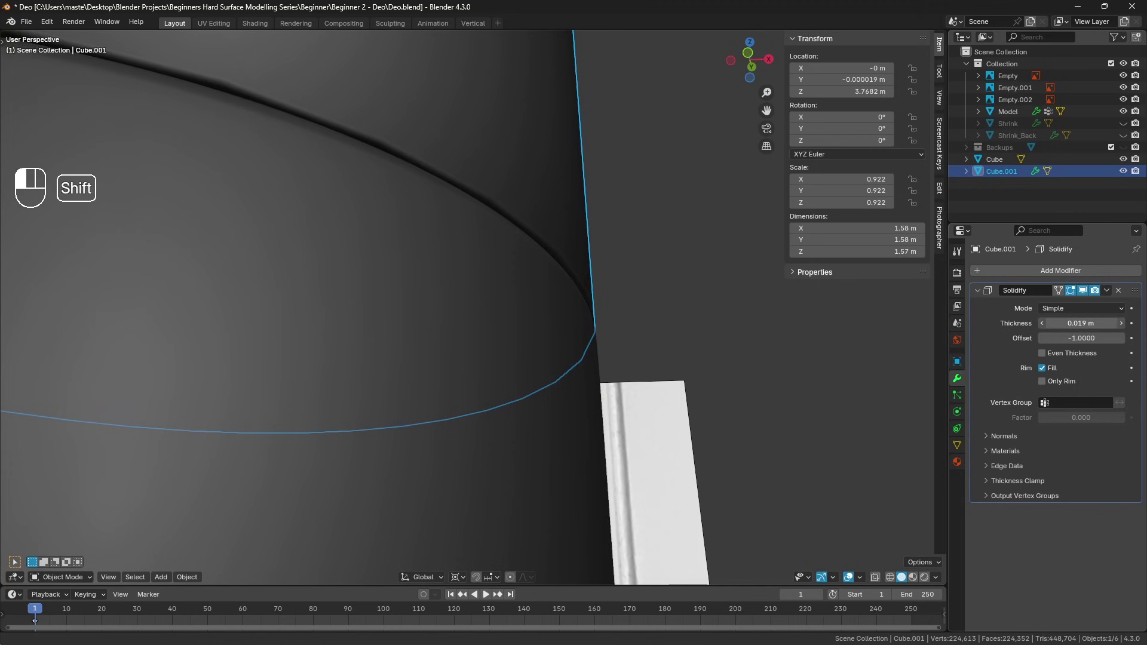
pyautogui.press('a')
pyautogui.press('a')
pyautogui.scroll(-3, 478, 275)
pyautogui.scroll(-2, 446, 245)
# Examine the cap's lower rim where it meets the bottle body, both in Edit Mode and Object Mode
pyautogui.click(439, 235)
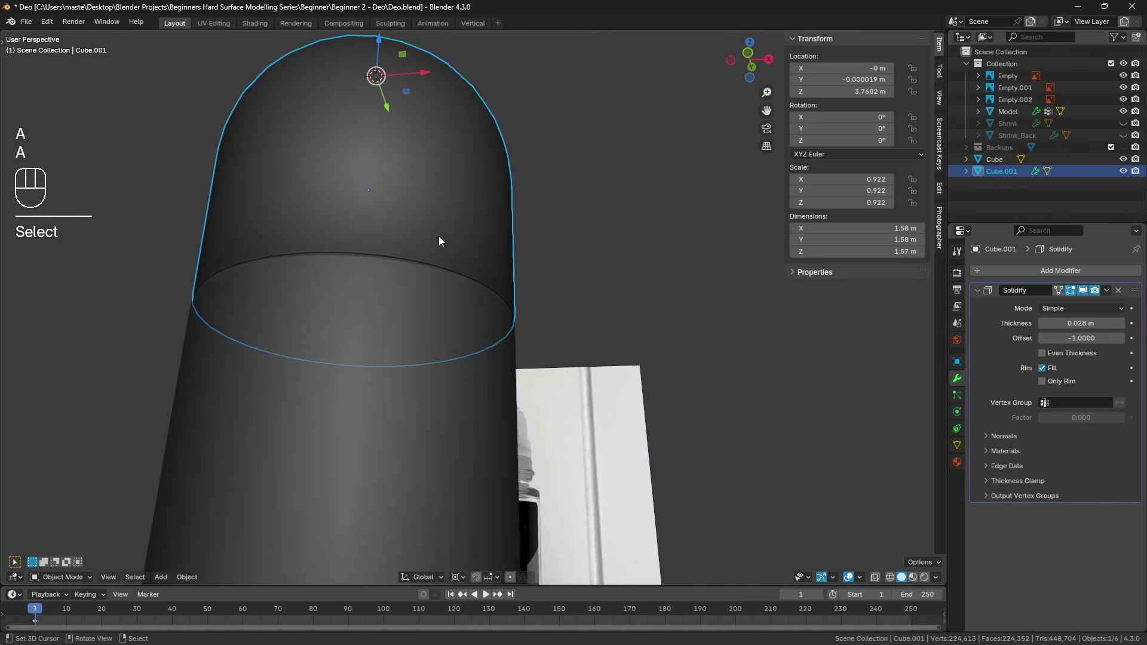
pyautogui.press('Tab')
pyautogui.scroll(5, 472, 268)
pyautogui.press('a')
pyautogui.press('a')
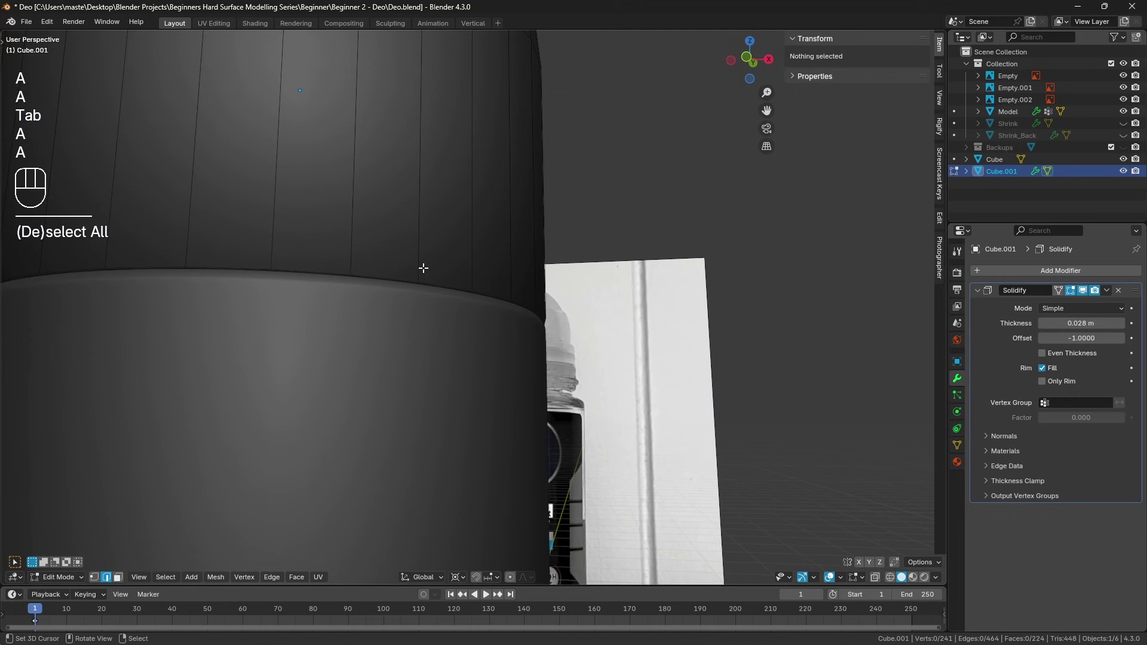
pyautogui.press('Tab')
pyautogui.press('a')
pyautogui.press('a')
pyautogui.scroll(-10, 442, 269)
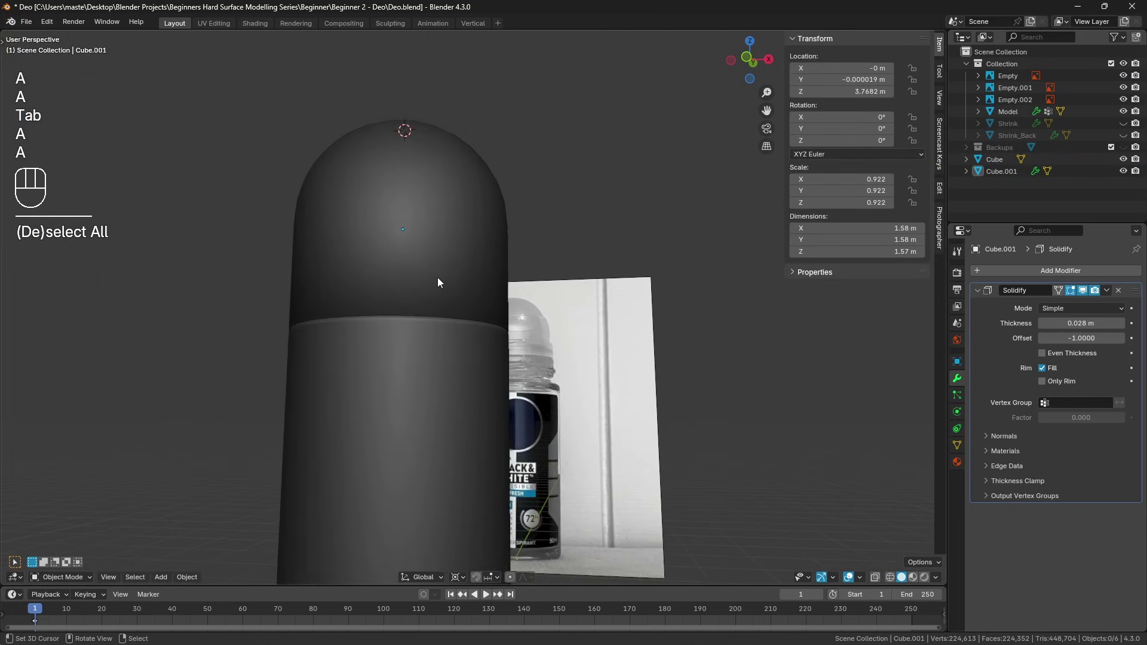
# Select the bottle body and enter Edit Mode on it with nothing selected
pyautogui.moveTo(433, 296); pyautogui.dragTo(481, 336, button='middle')
pyautogui.click(506, 342)
pyautogui.press('a')
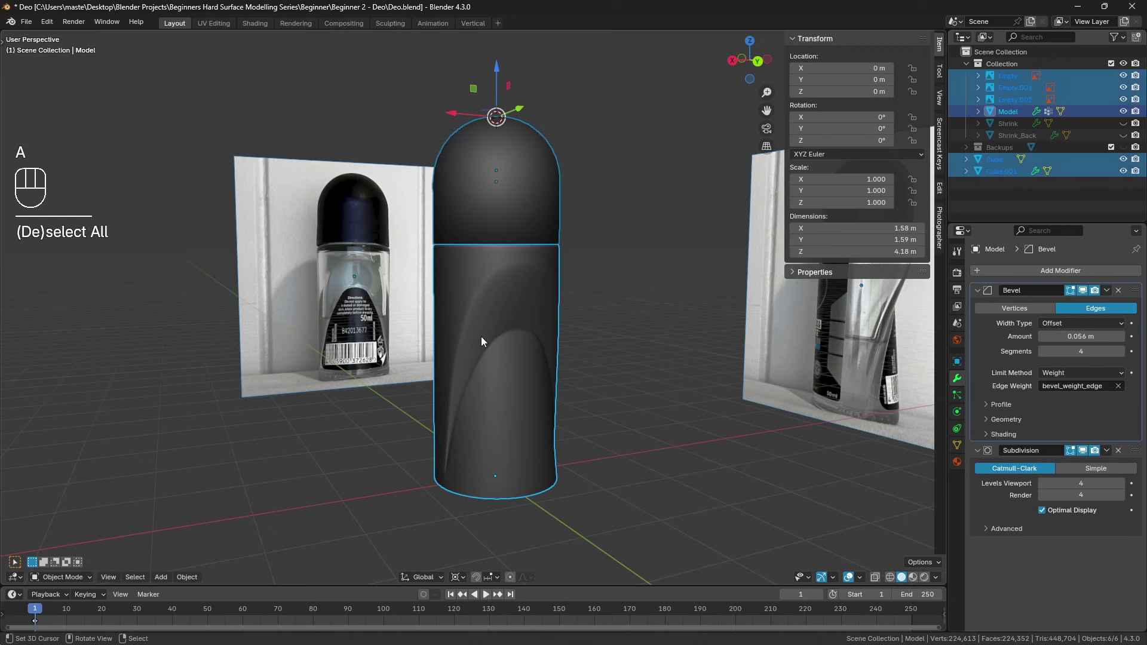
pyautogui.press('a')
pyautogui.press('Tab')
pyautogui.press('a')
pyautogui.press('a')
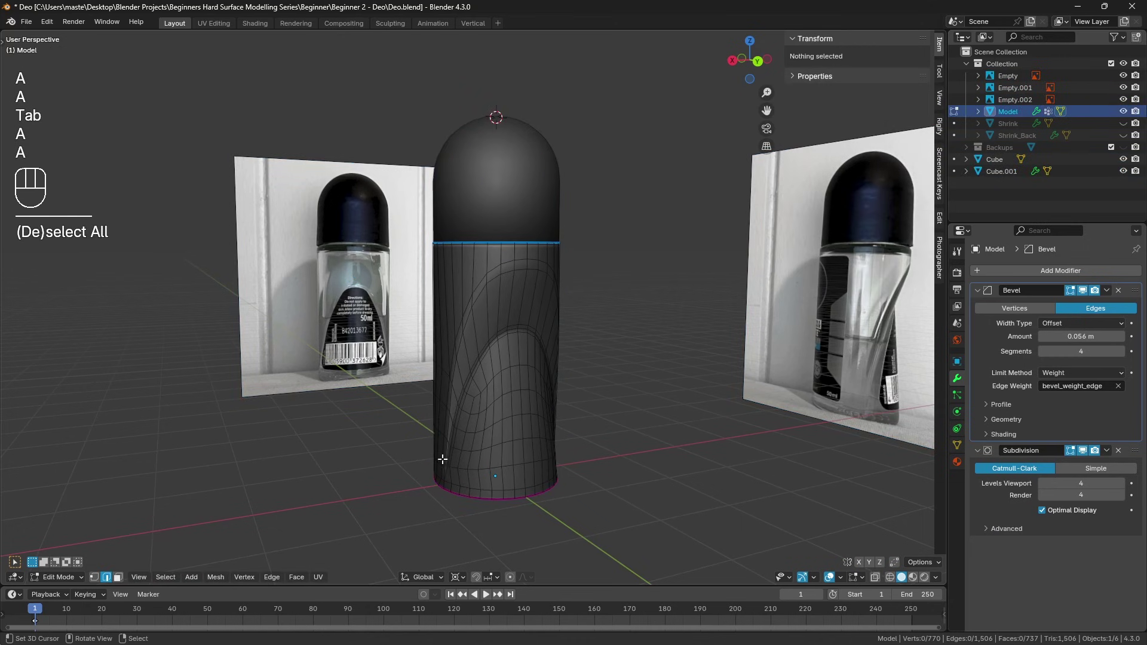